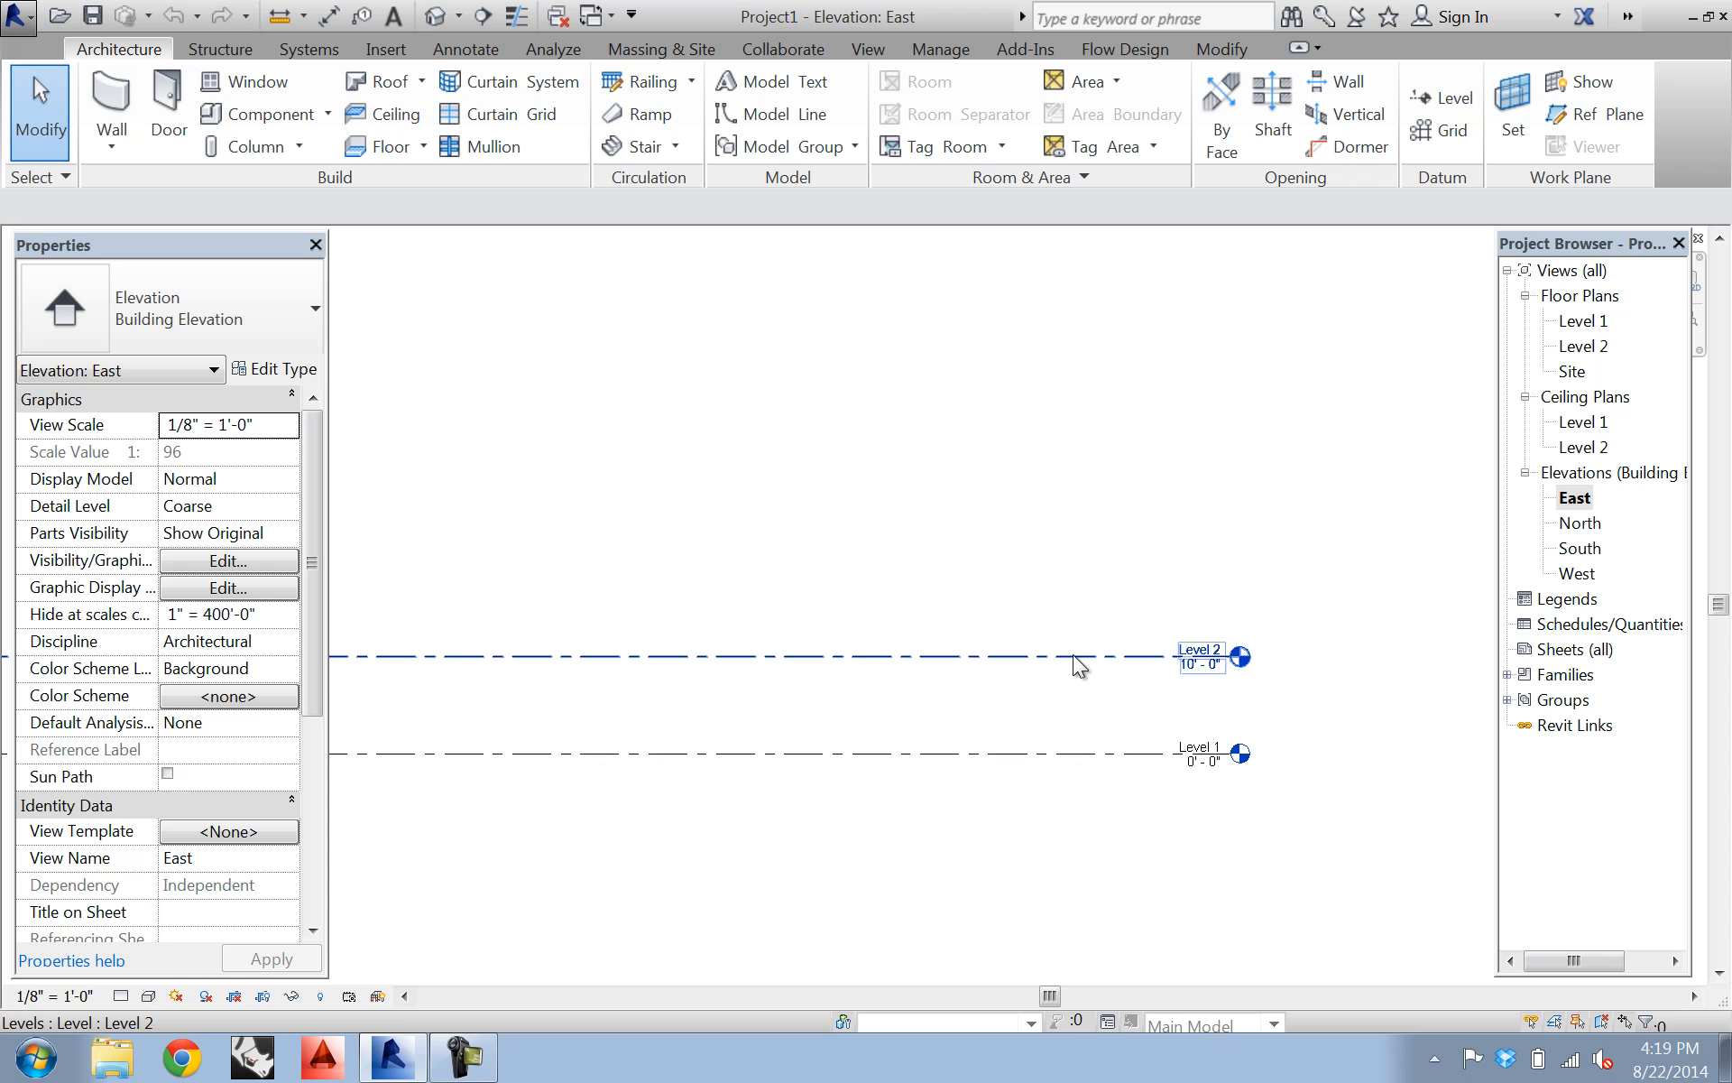
- Raise Level 2 to 17'-0" in the East elevation and array it upward into 120 levels, matching the spacing between Levels 1 and 2
left_click_drag(1073, 653, 1221, 587)
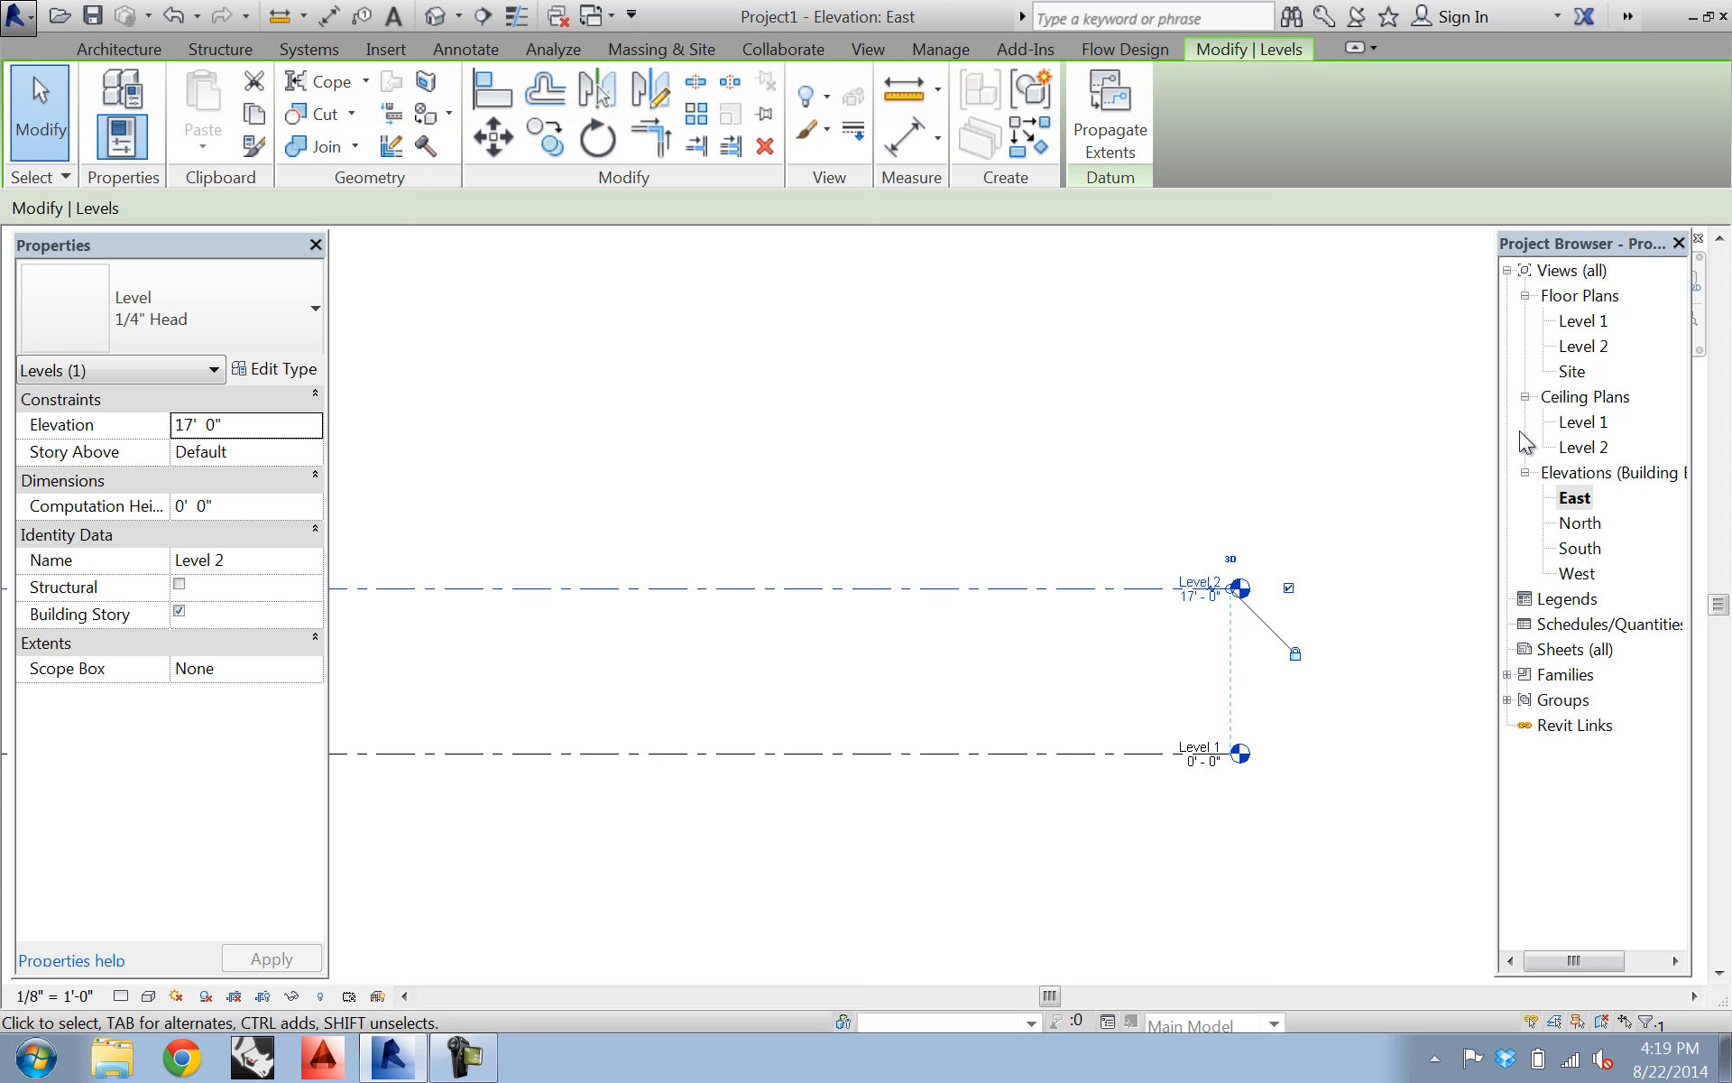
left_click(688, 115)
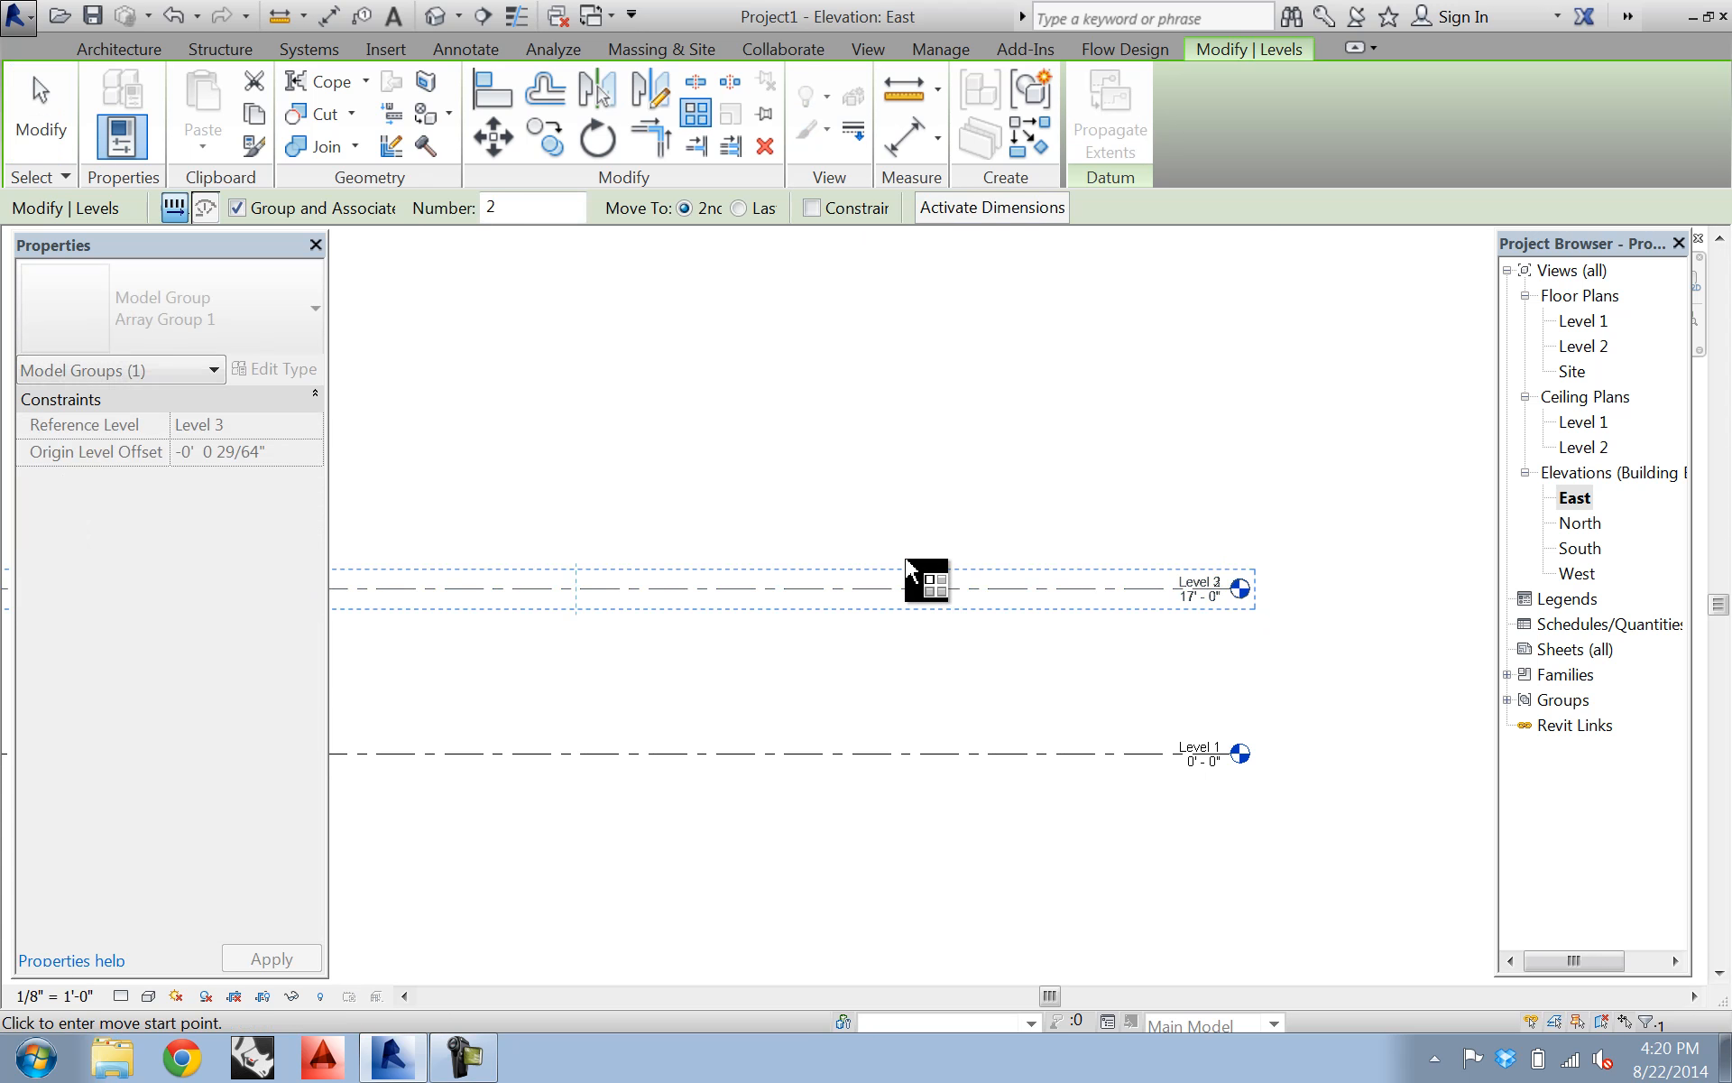
left_click(927, 585)
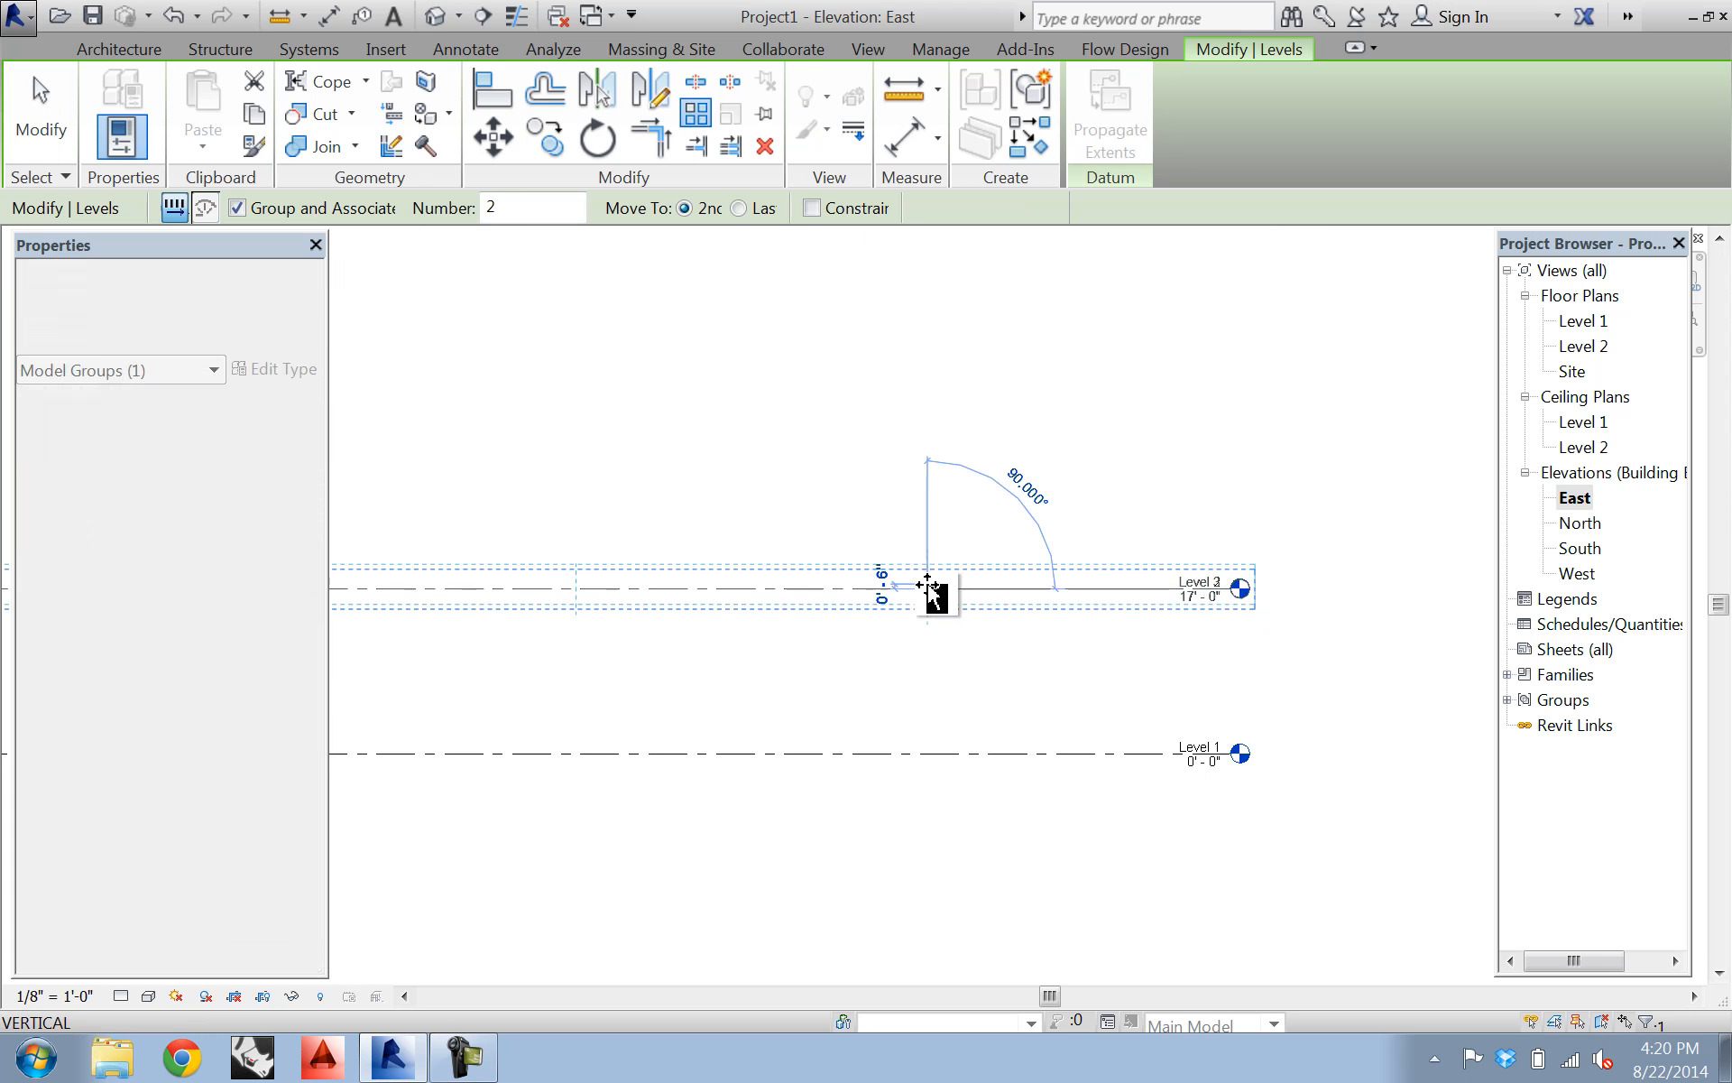
left_click(928, 425)
middle_click_drag(794, 515, 720, 541)
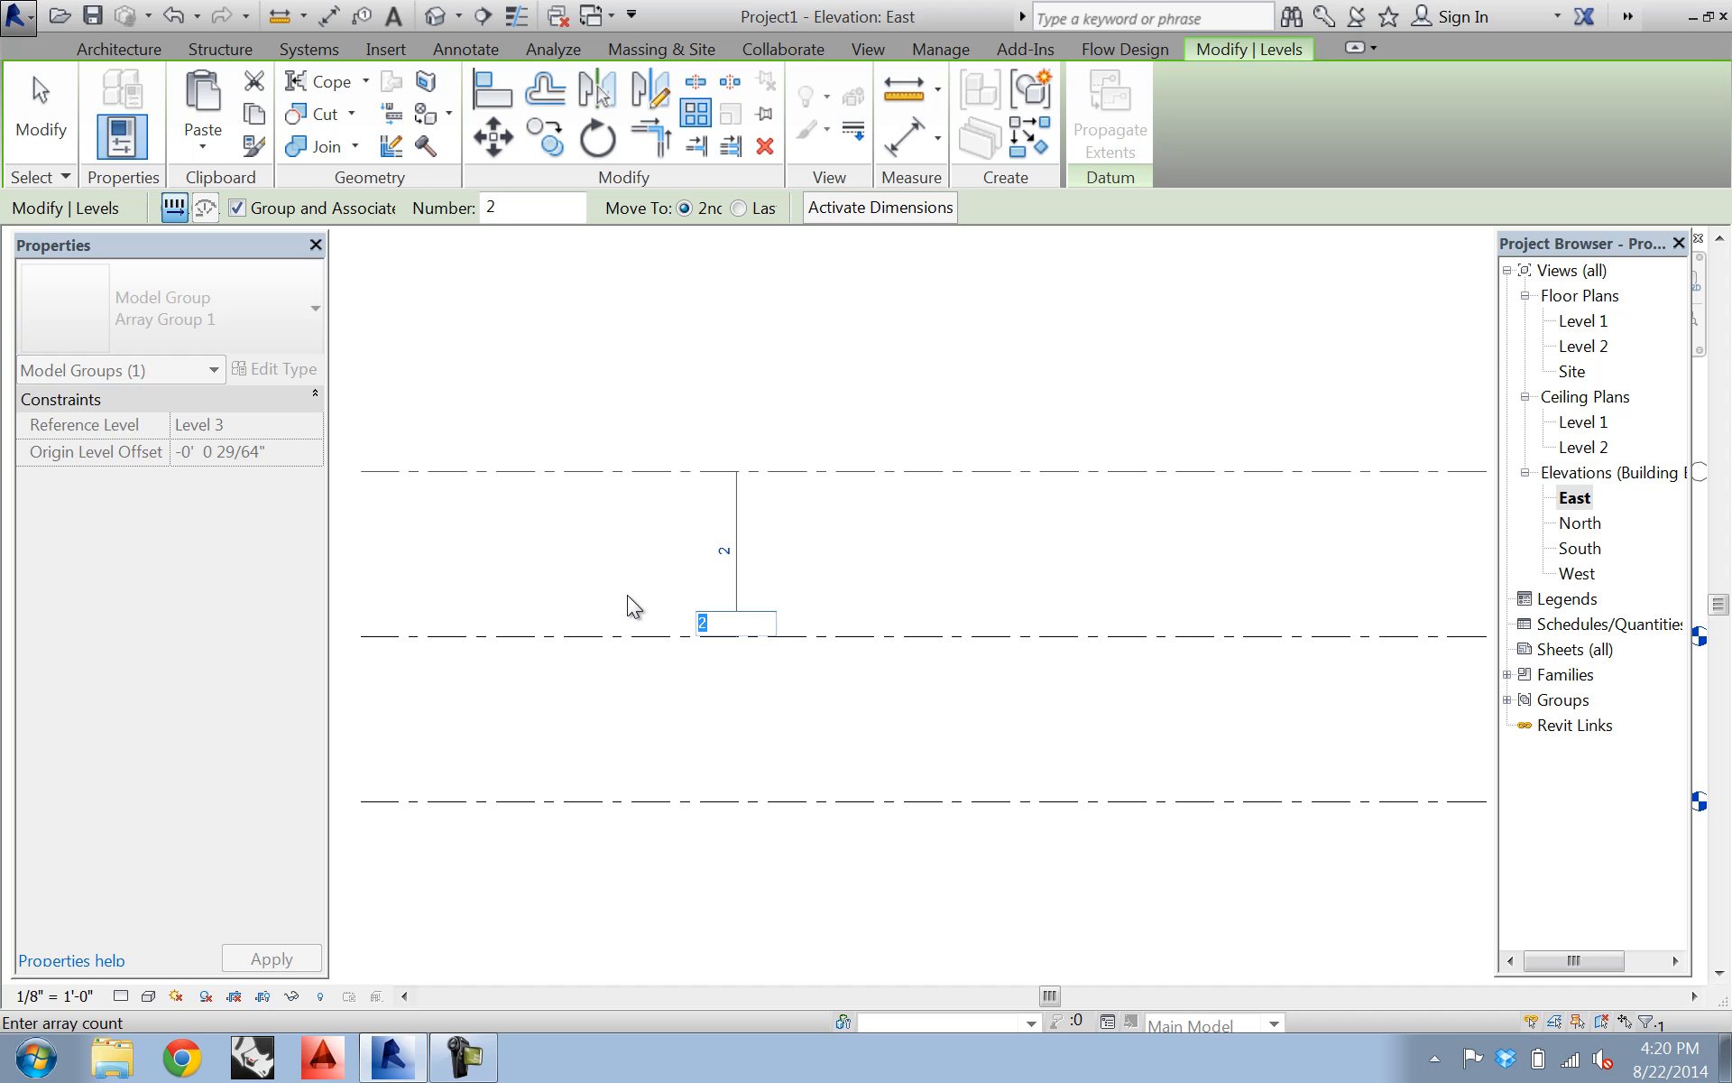
type("120")
key("Return")
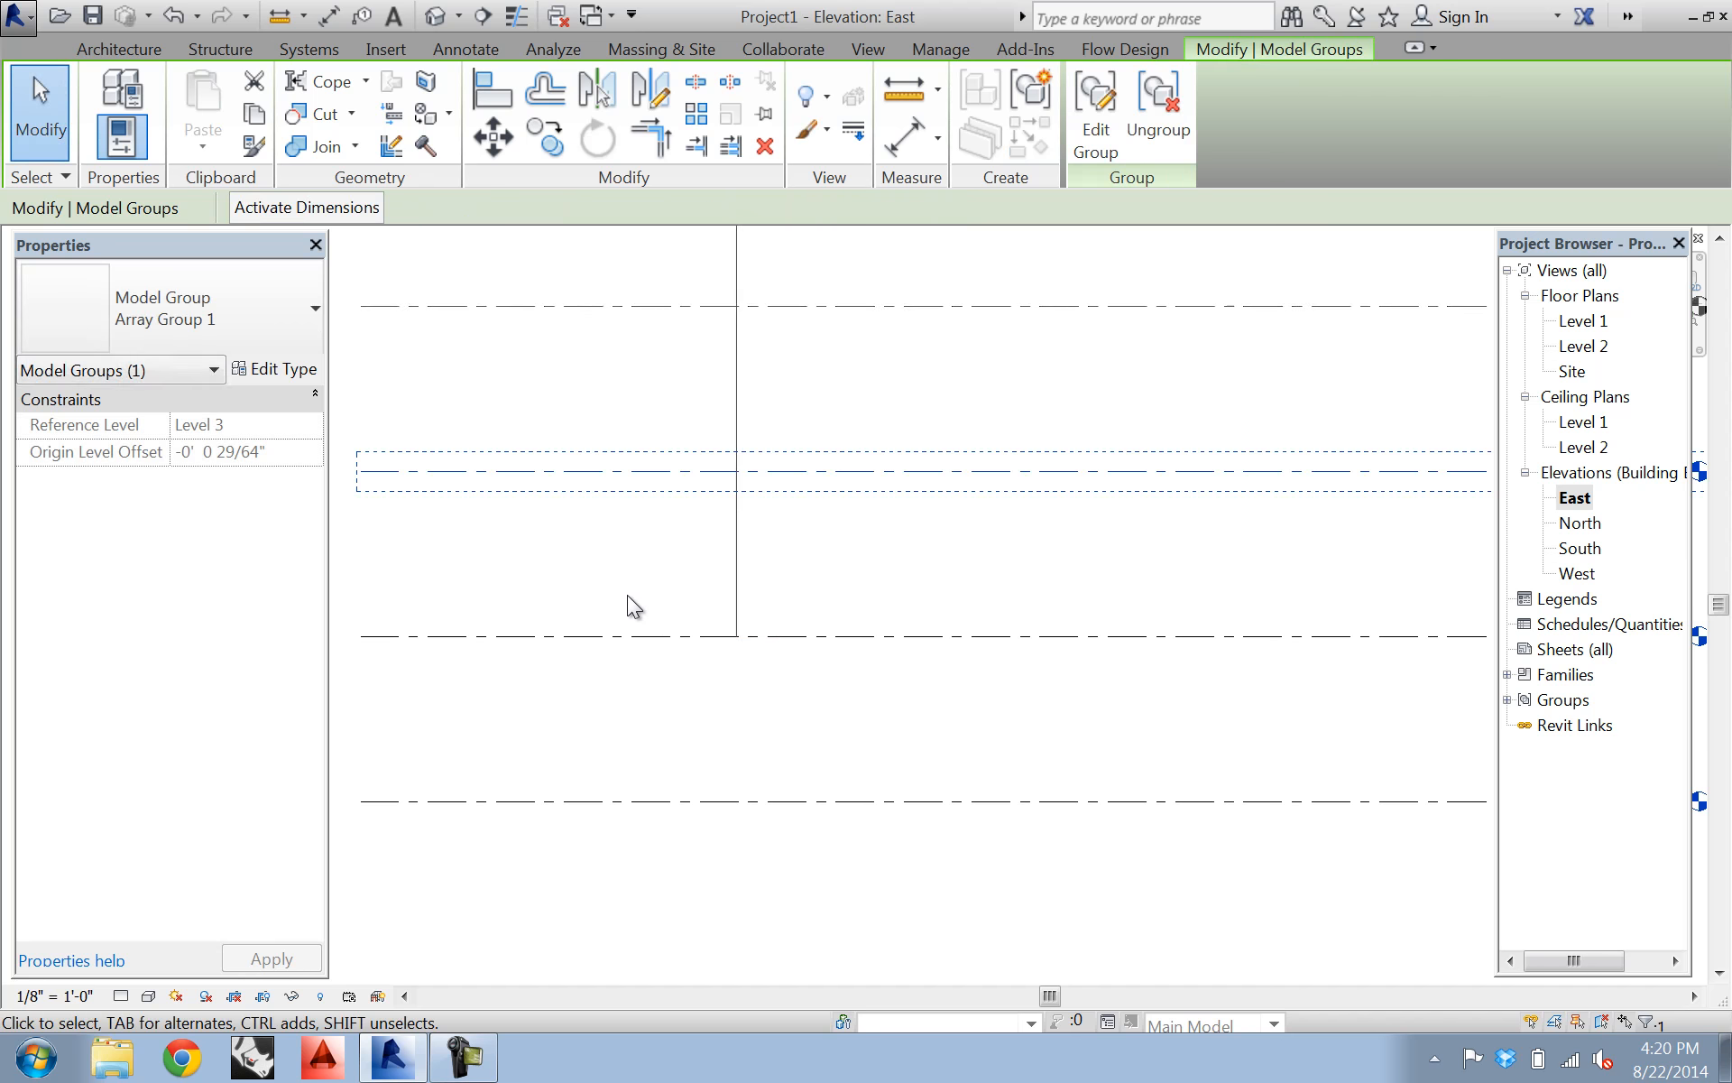
middle_click_drag(1118, 456, 868, 400)
scroll(993, 418, "down", 10)
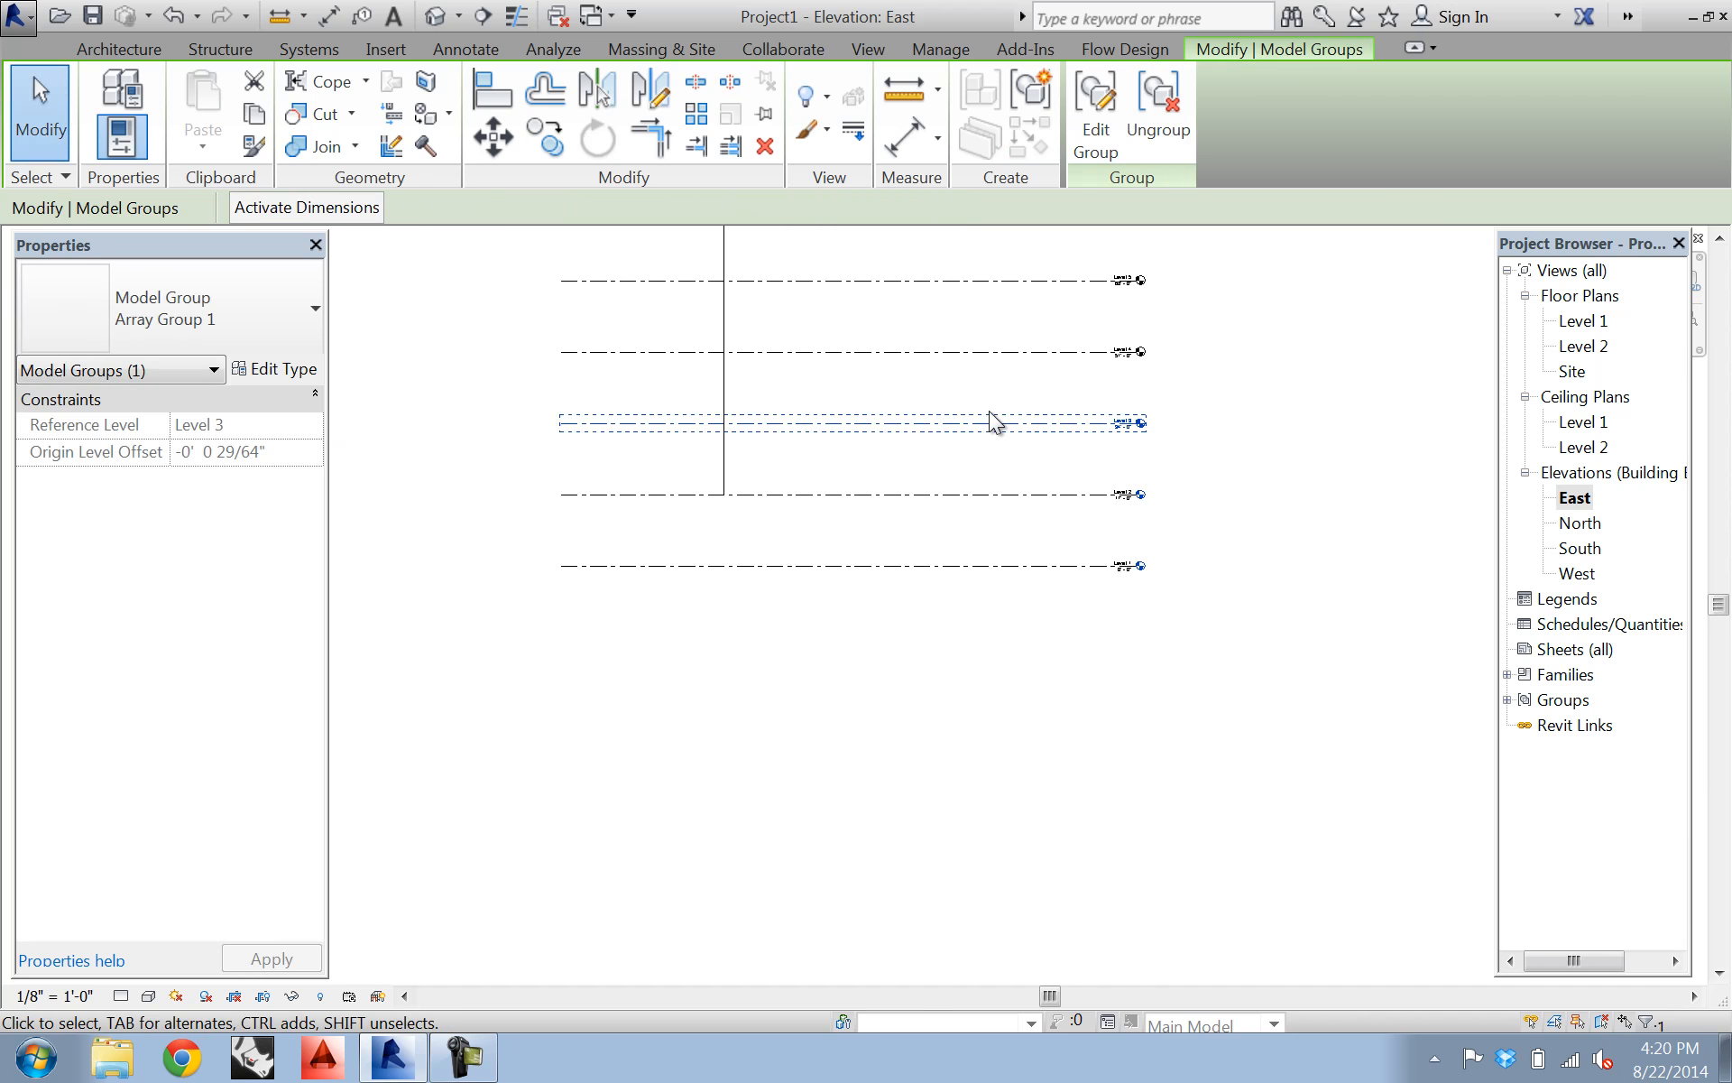
middle_click_drag(1279, 503, 930, 519)
middle_click_drag(917, 746, 1027, 751)
scroll(1026, 752, "up", 2)
left_click(1027, 752)
- Open the Level 1 floor plan and start a new in-place mass
double_click(1583, 322)
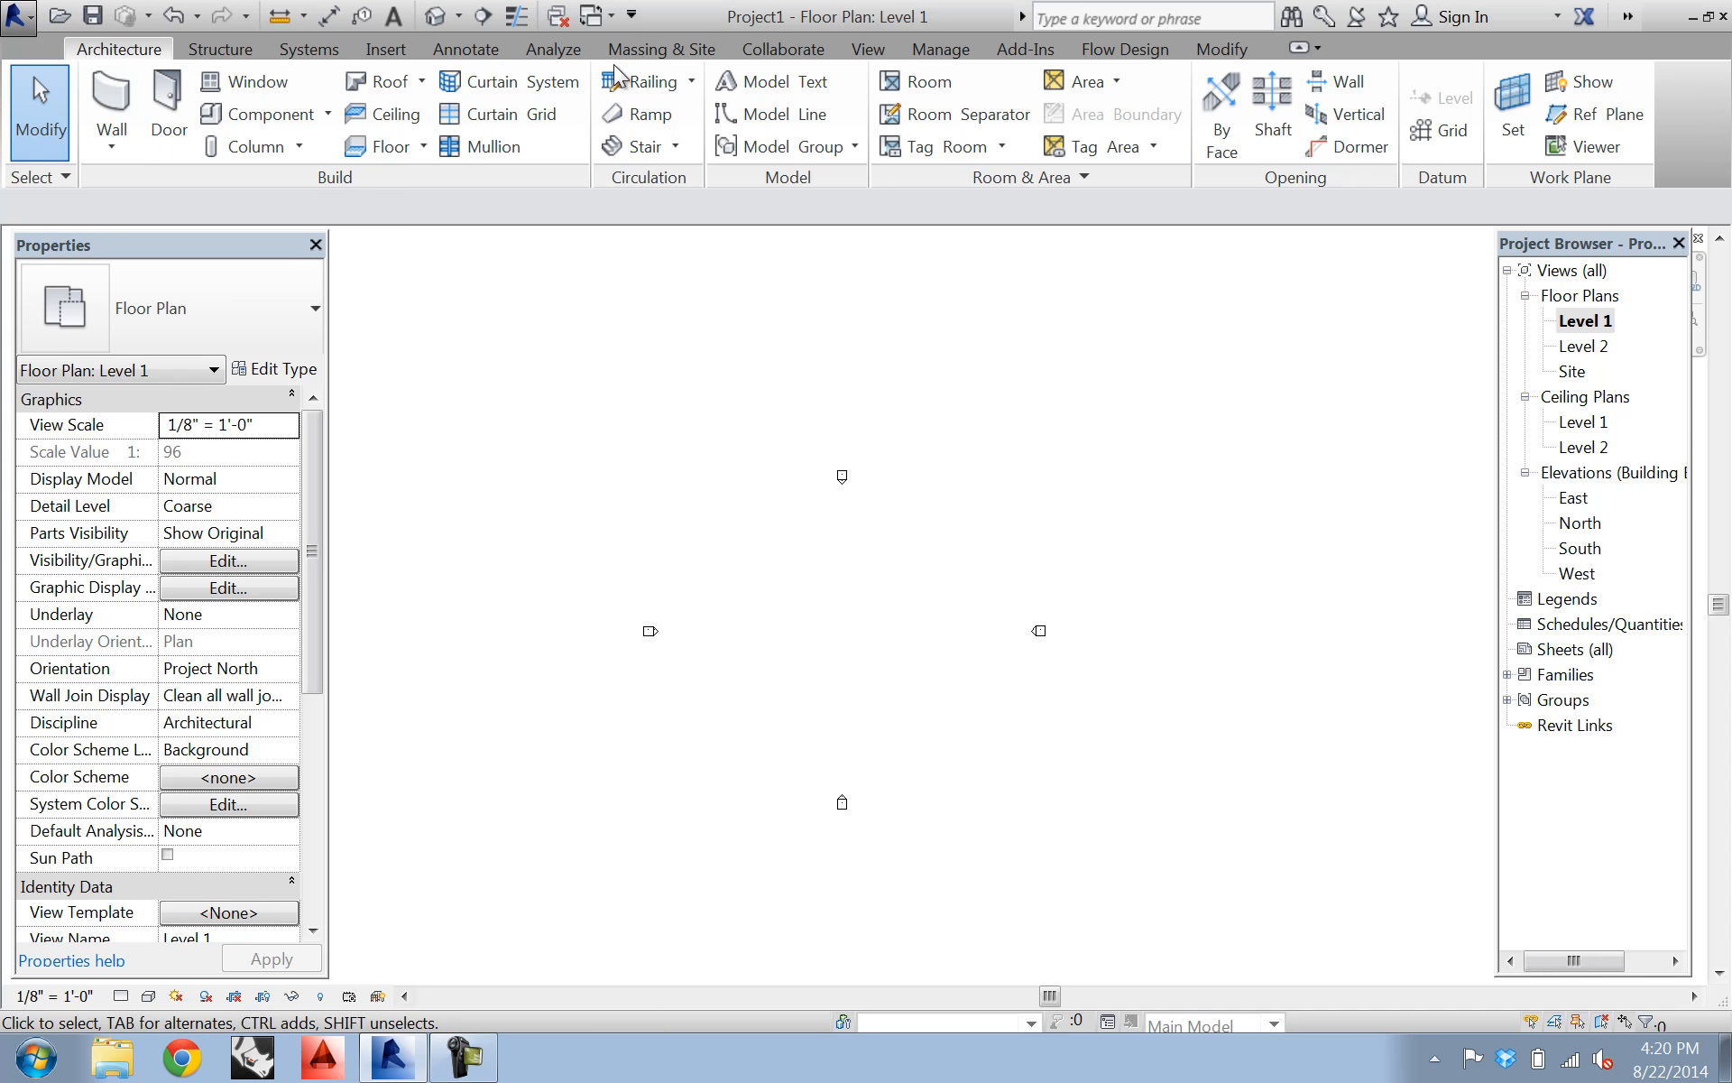
left_click(690, 50)
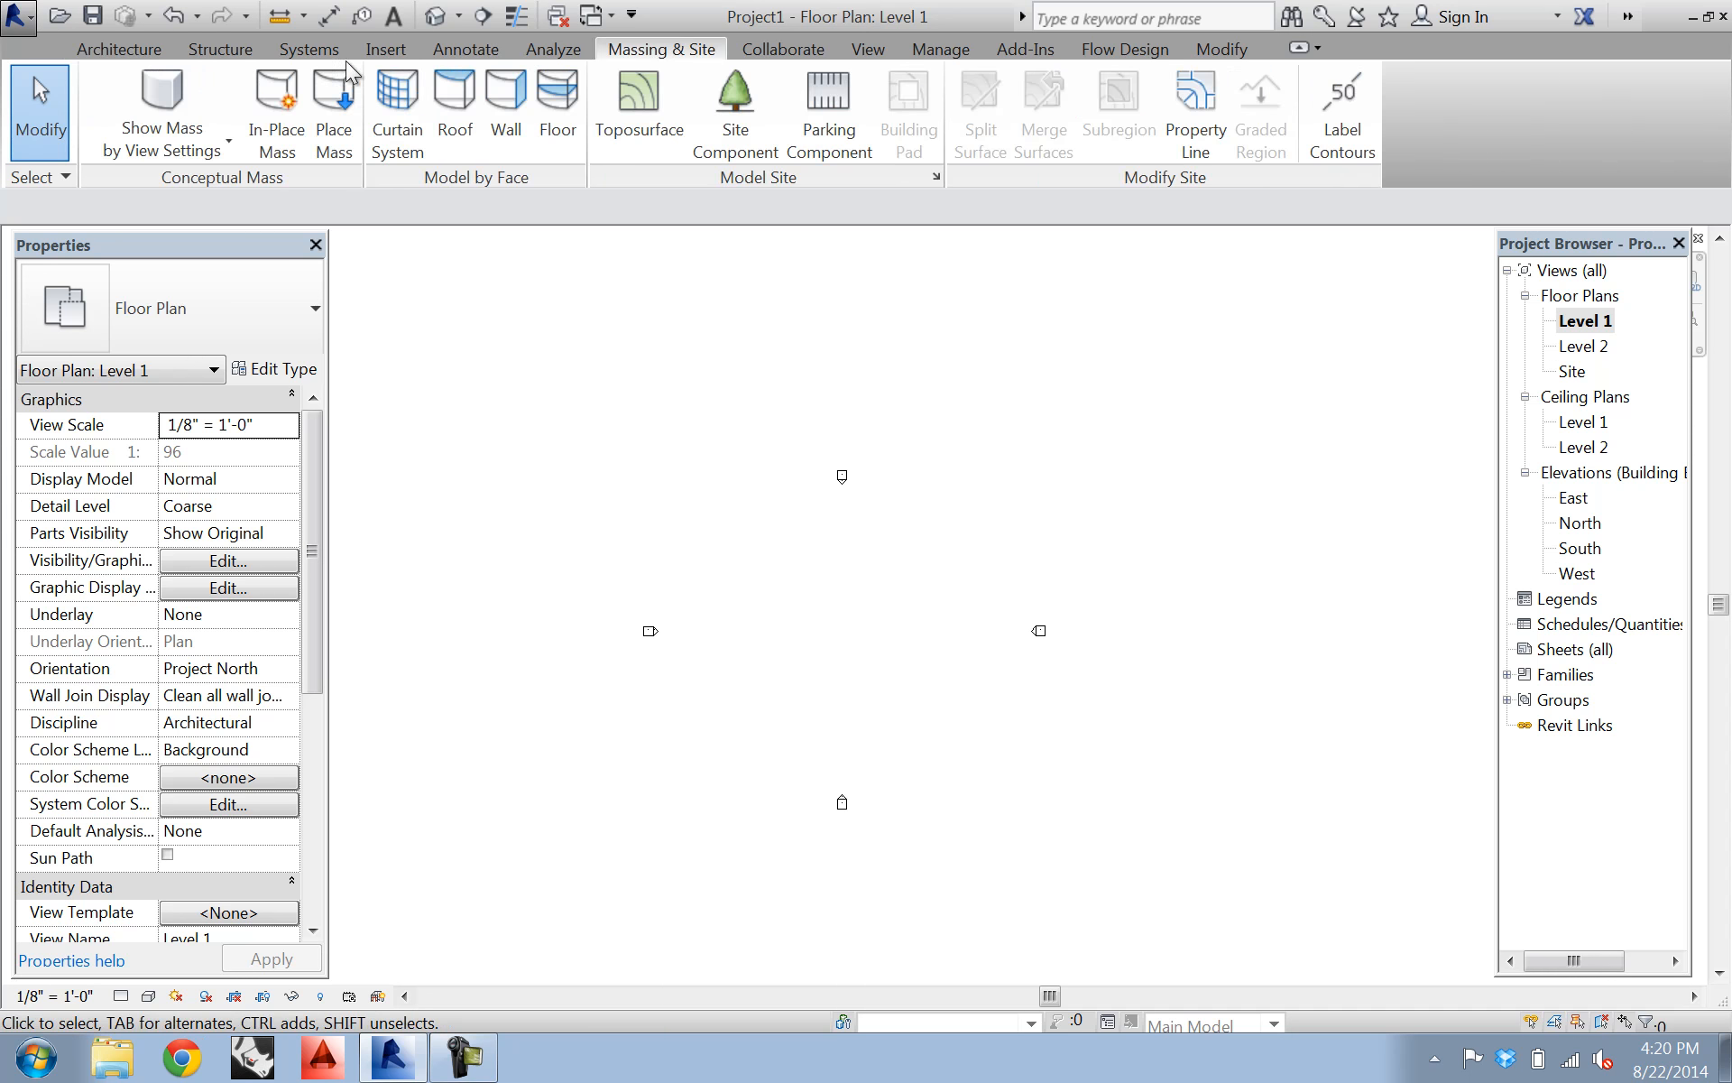
left_click(298, 95)
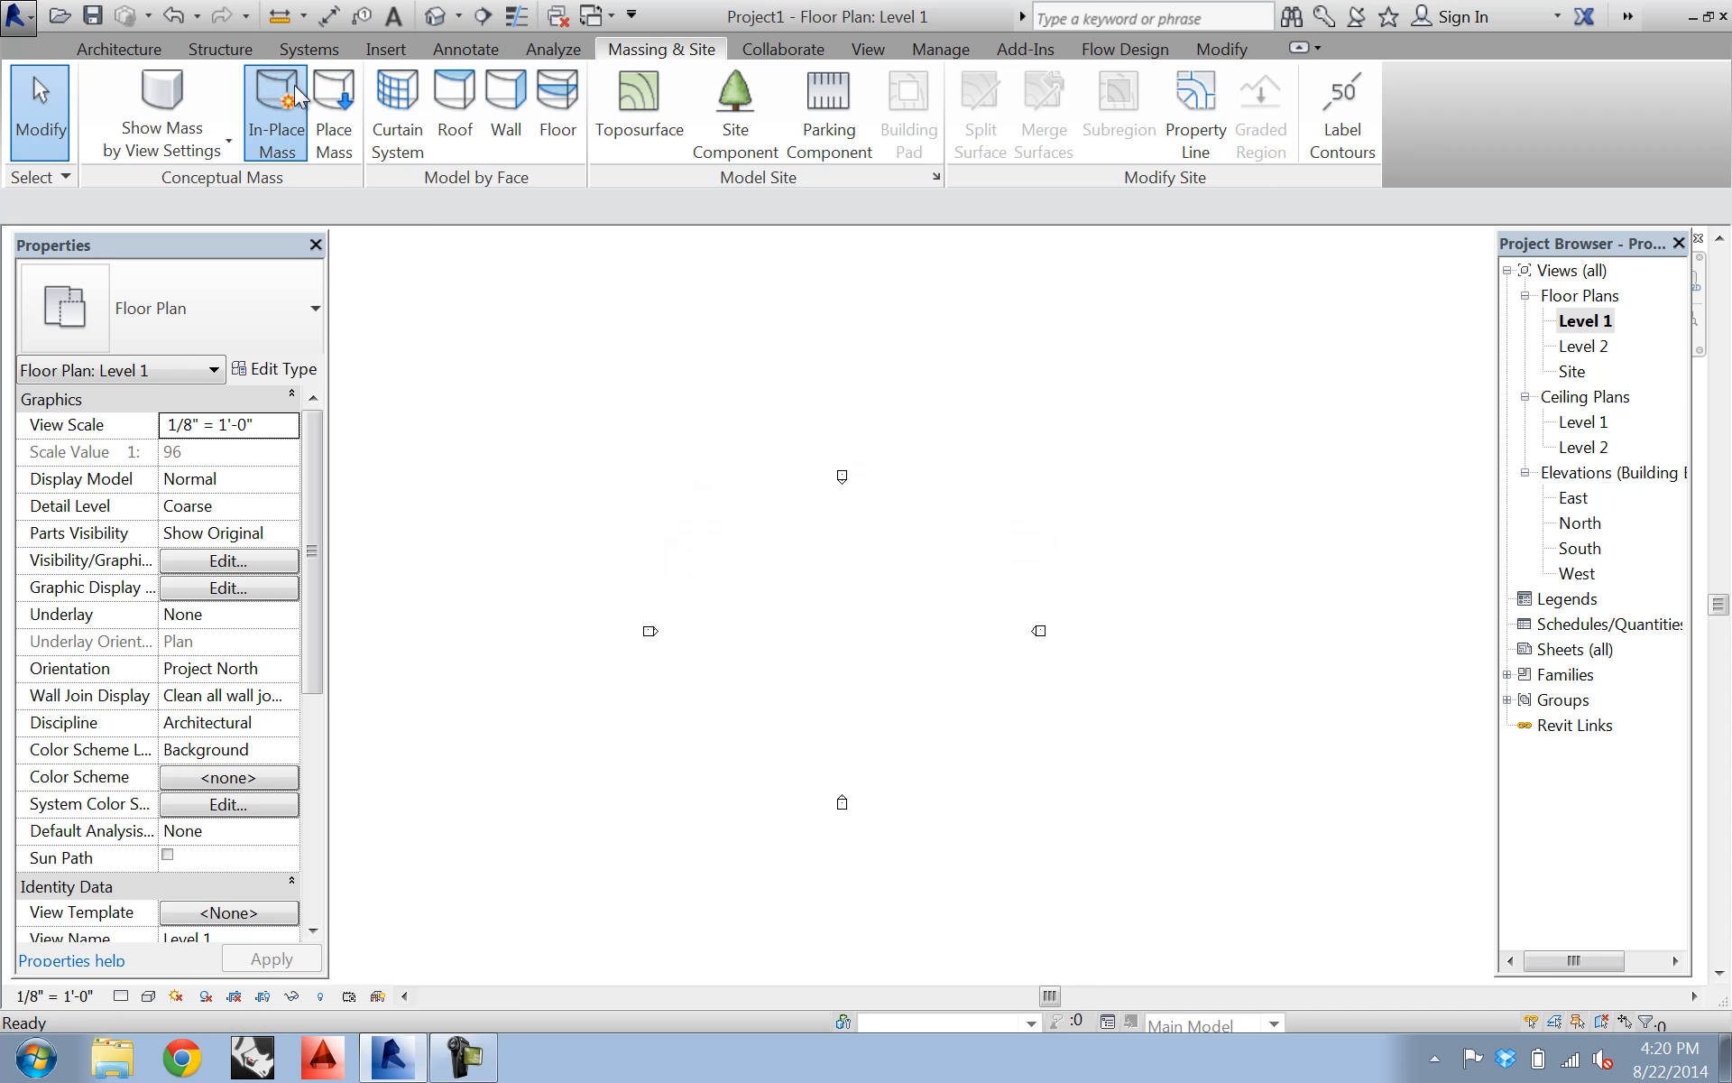
left_click(864, 570)
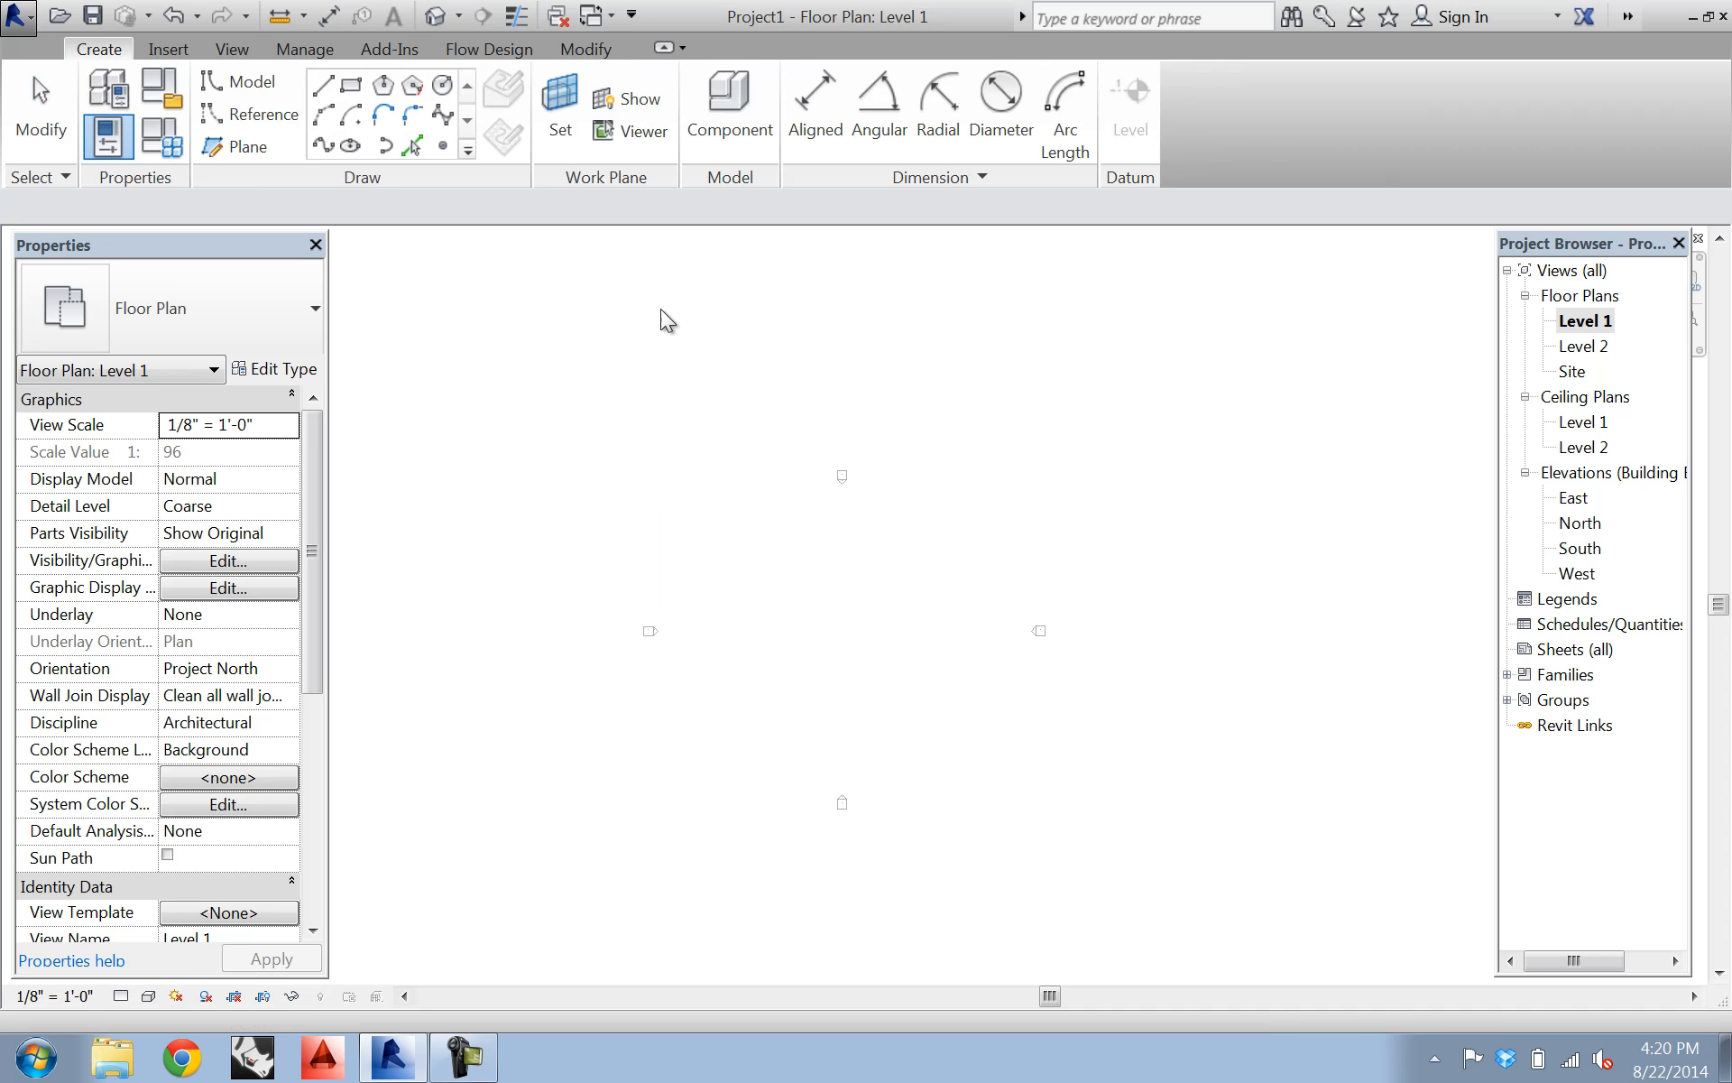
- Draw an 80' by 80' square of model lines between the four elevation markers
left_click(352, 85)
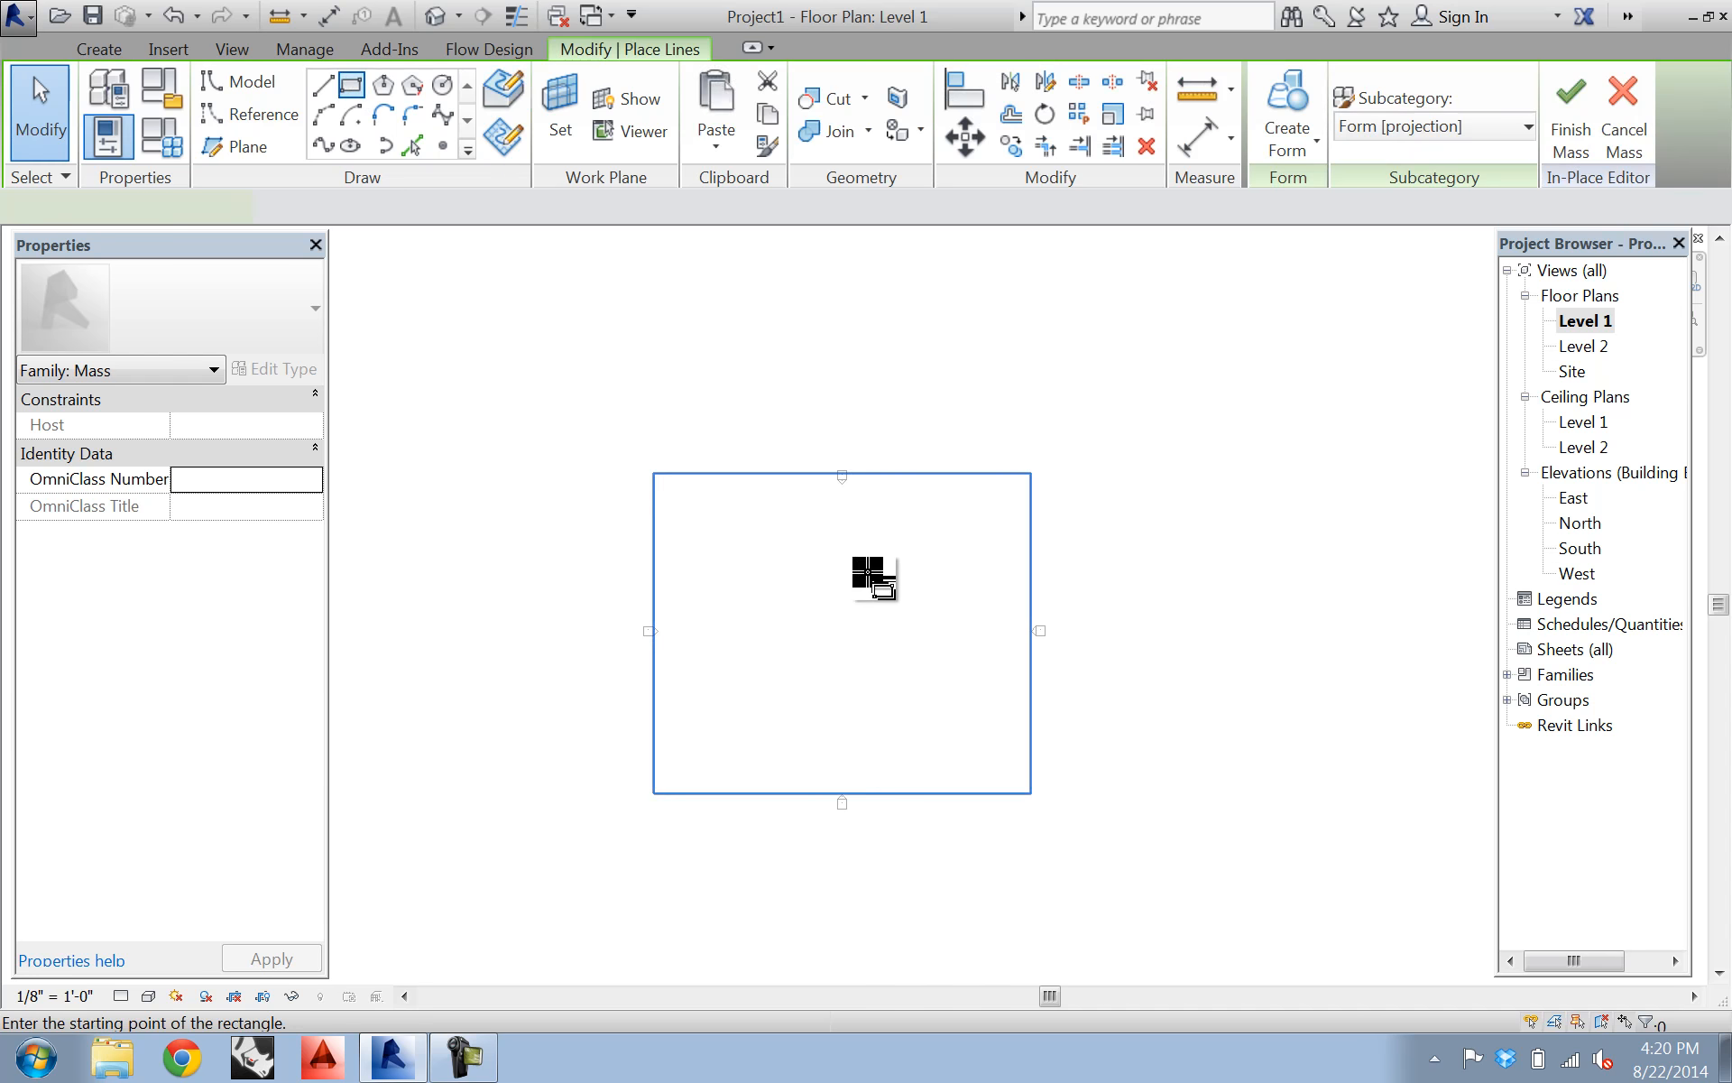
left_click(725, 519)
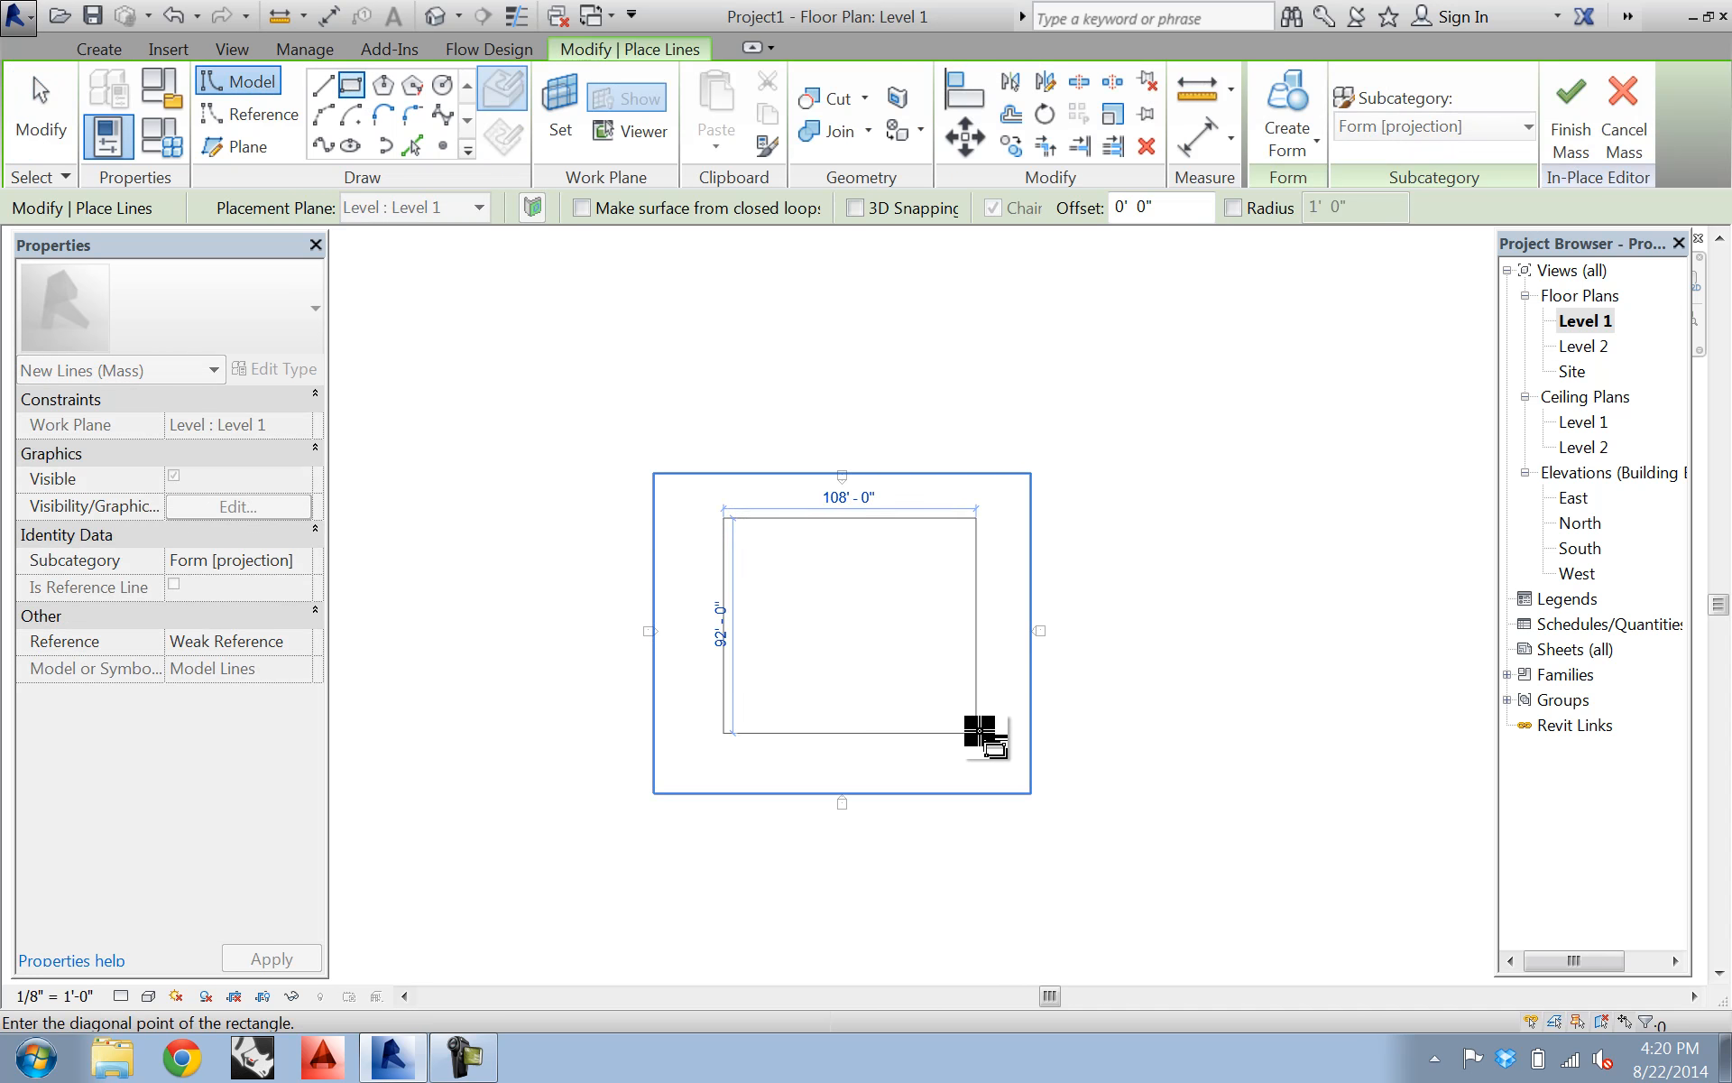
left_click(912, 704)
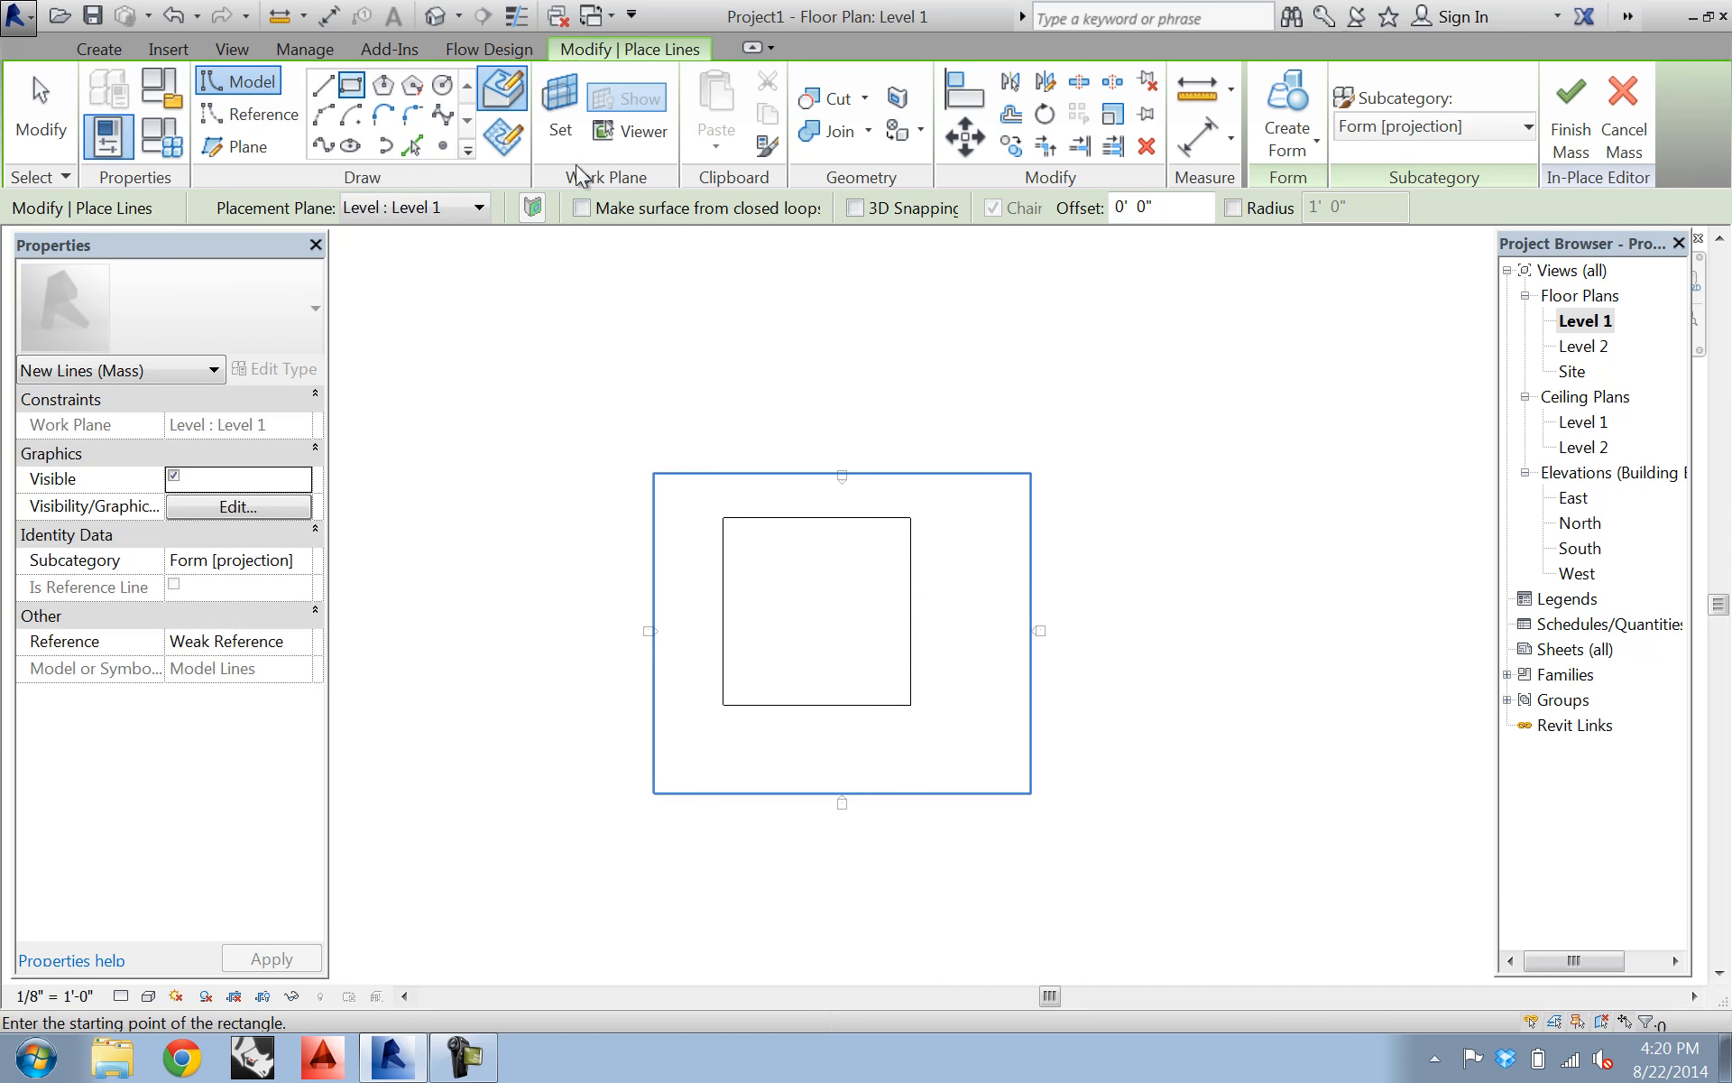
left_click(42, 108)
- Select the square's whole chain of lines and copy it from Level 1 to the topmost level in the East elevation
key("Tab")
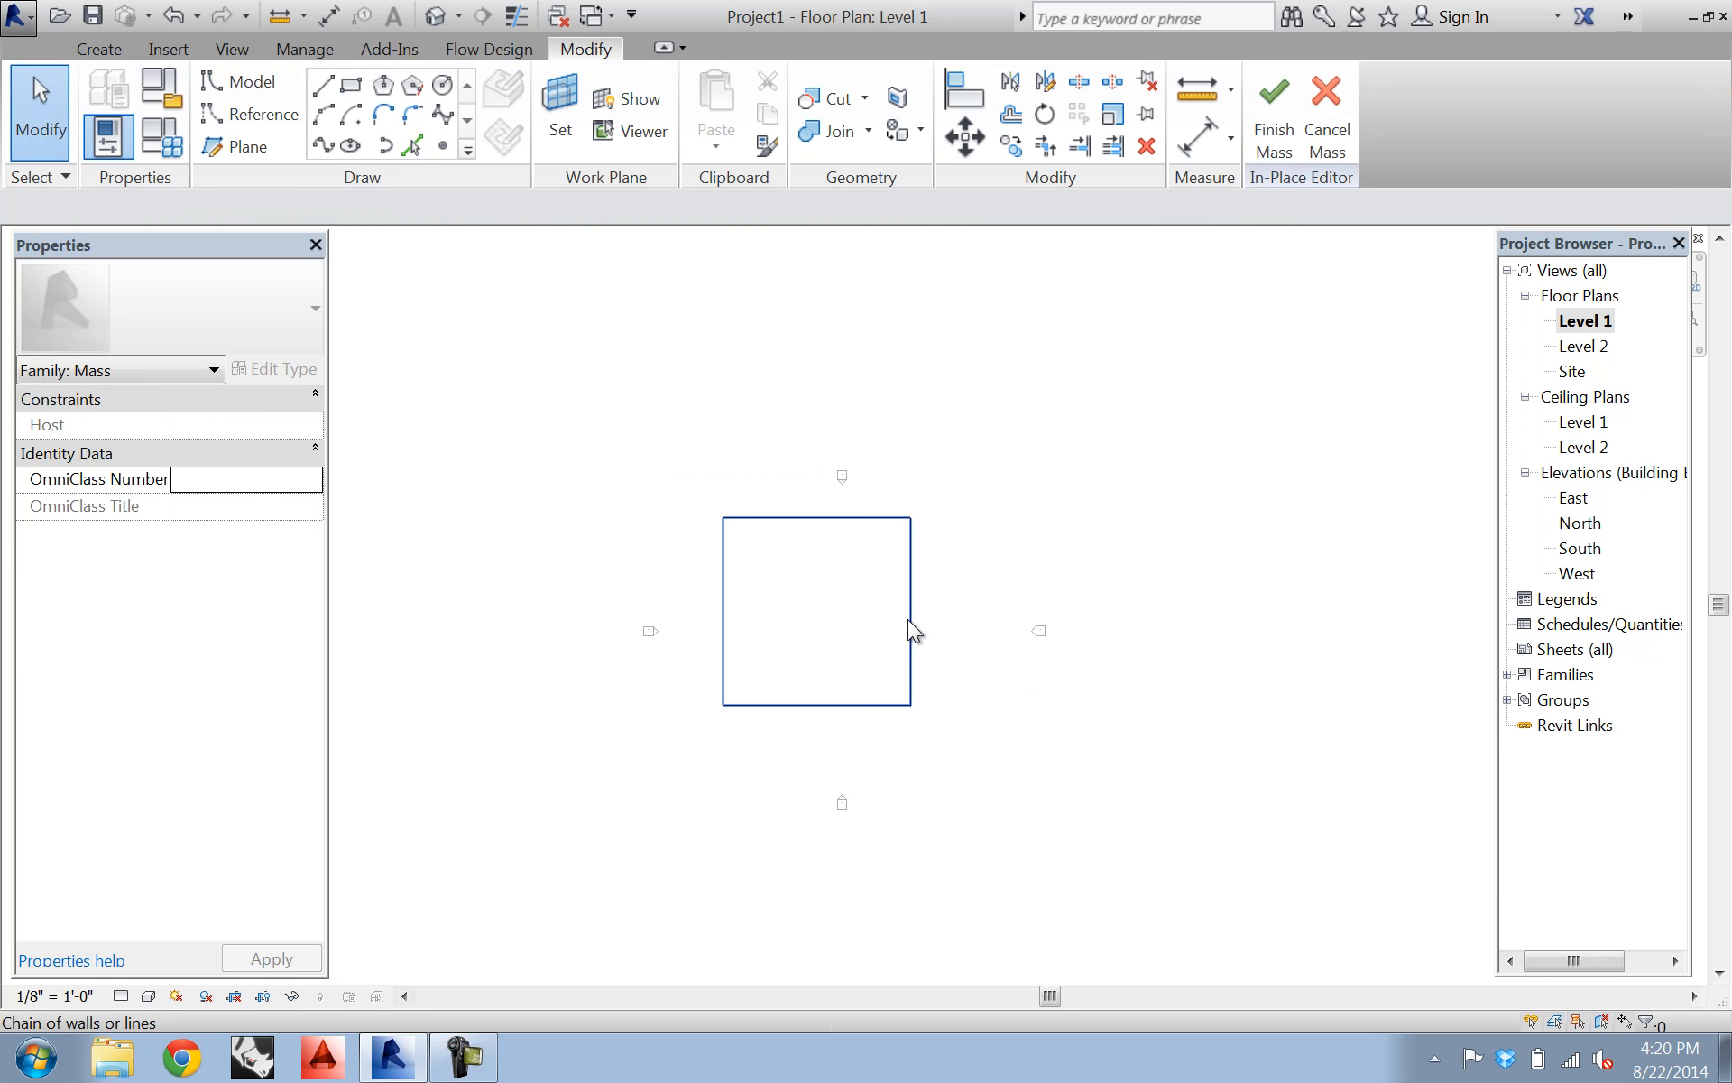
left_click(908, 619)
double_click(1574, 501)
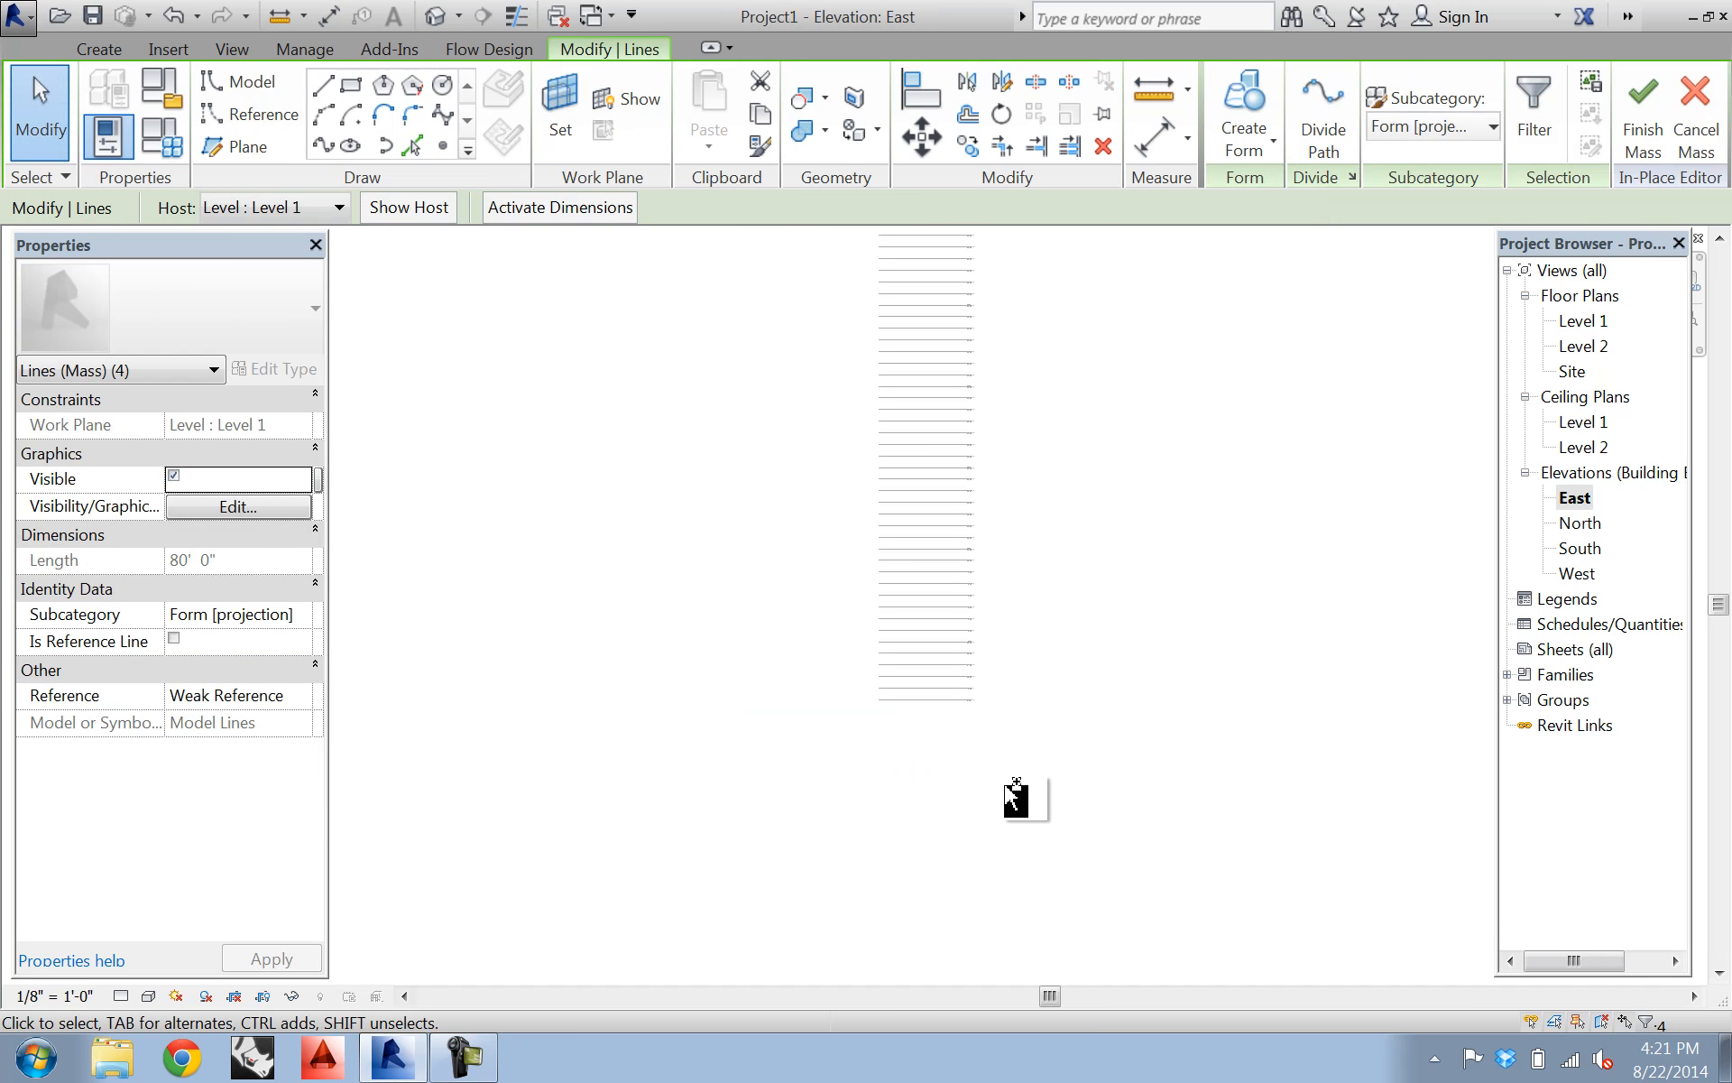
key("c")
key("o")
left_click(904, 700)
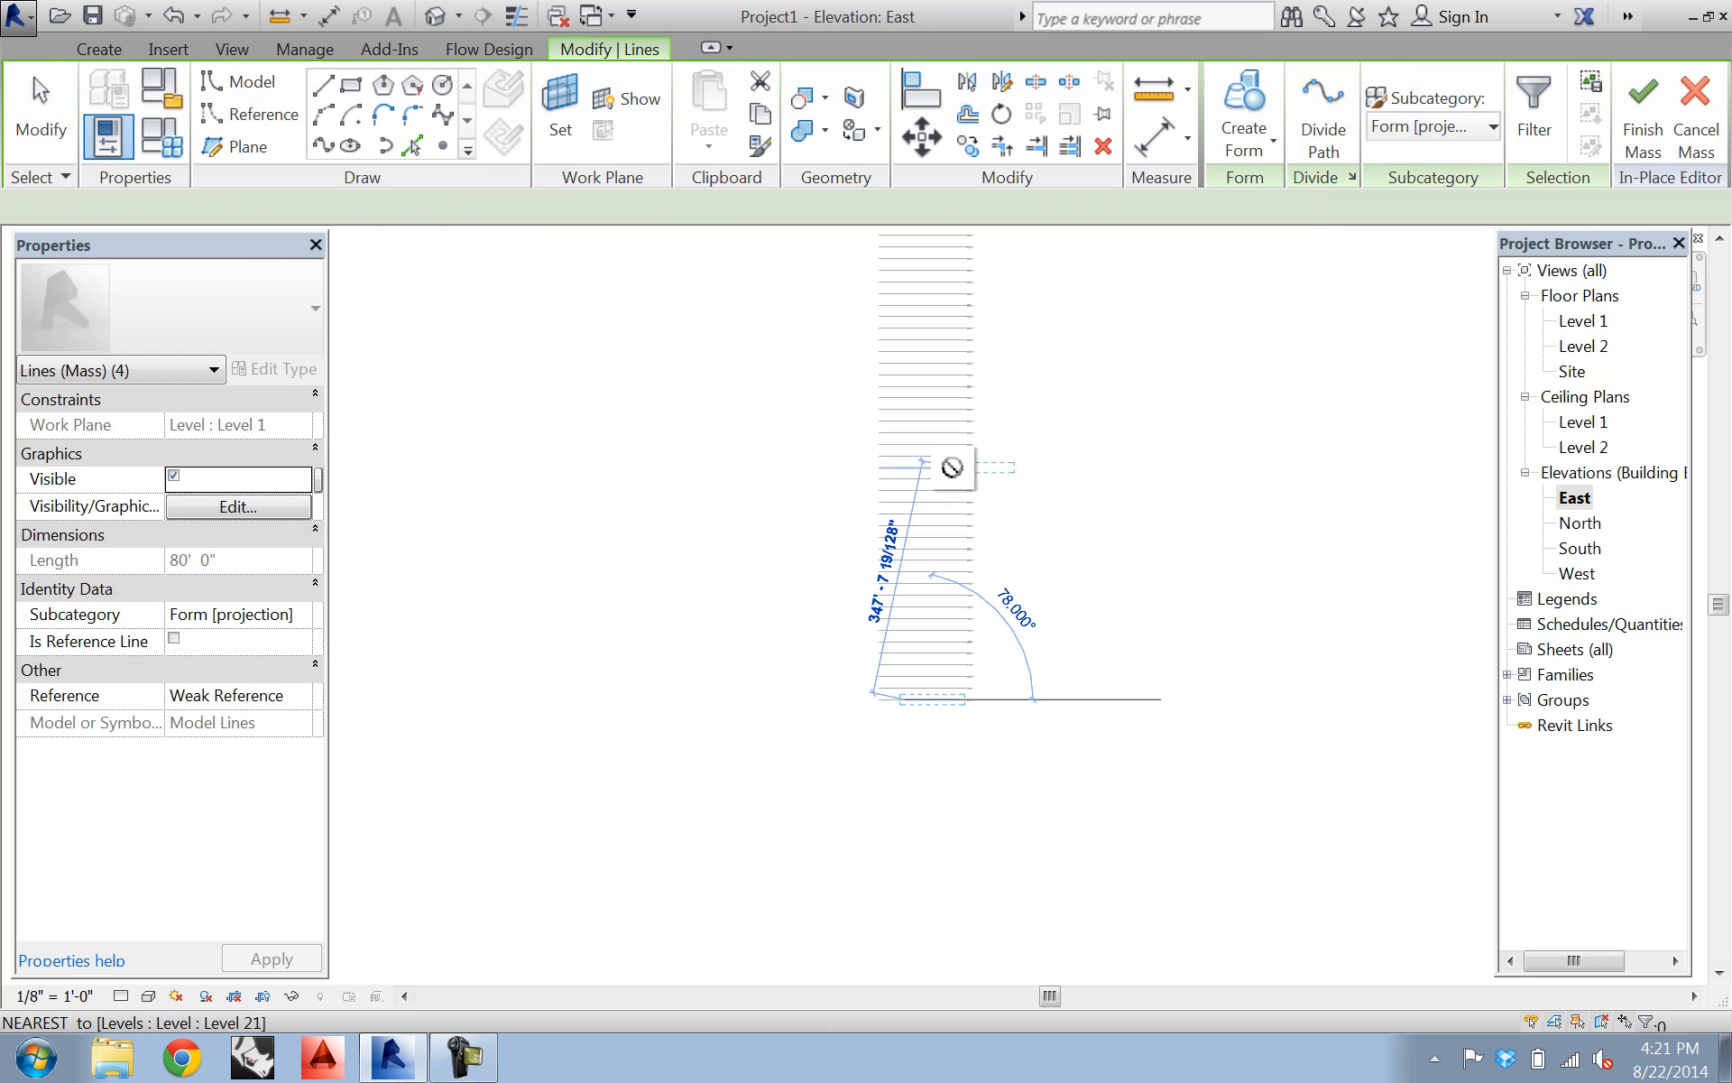
middle_click_drag(954, 471, 918, 781)
scroll(913, 762, "down", 2)
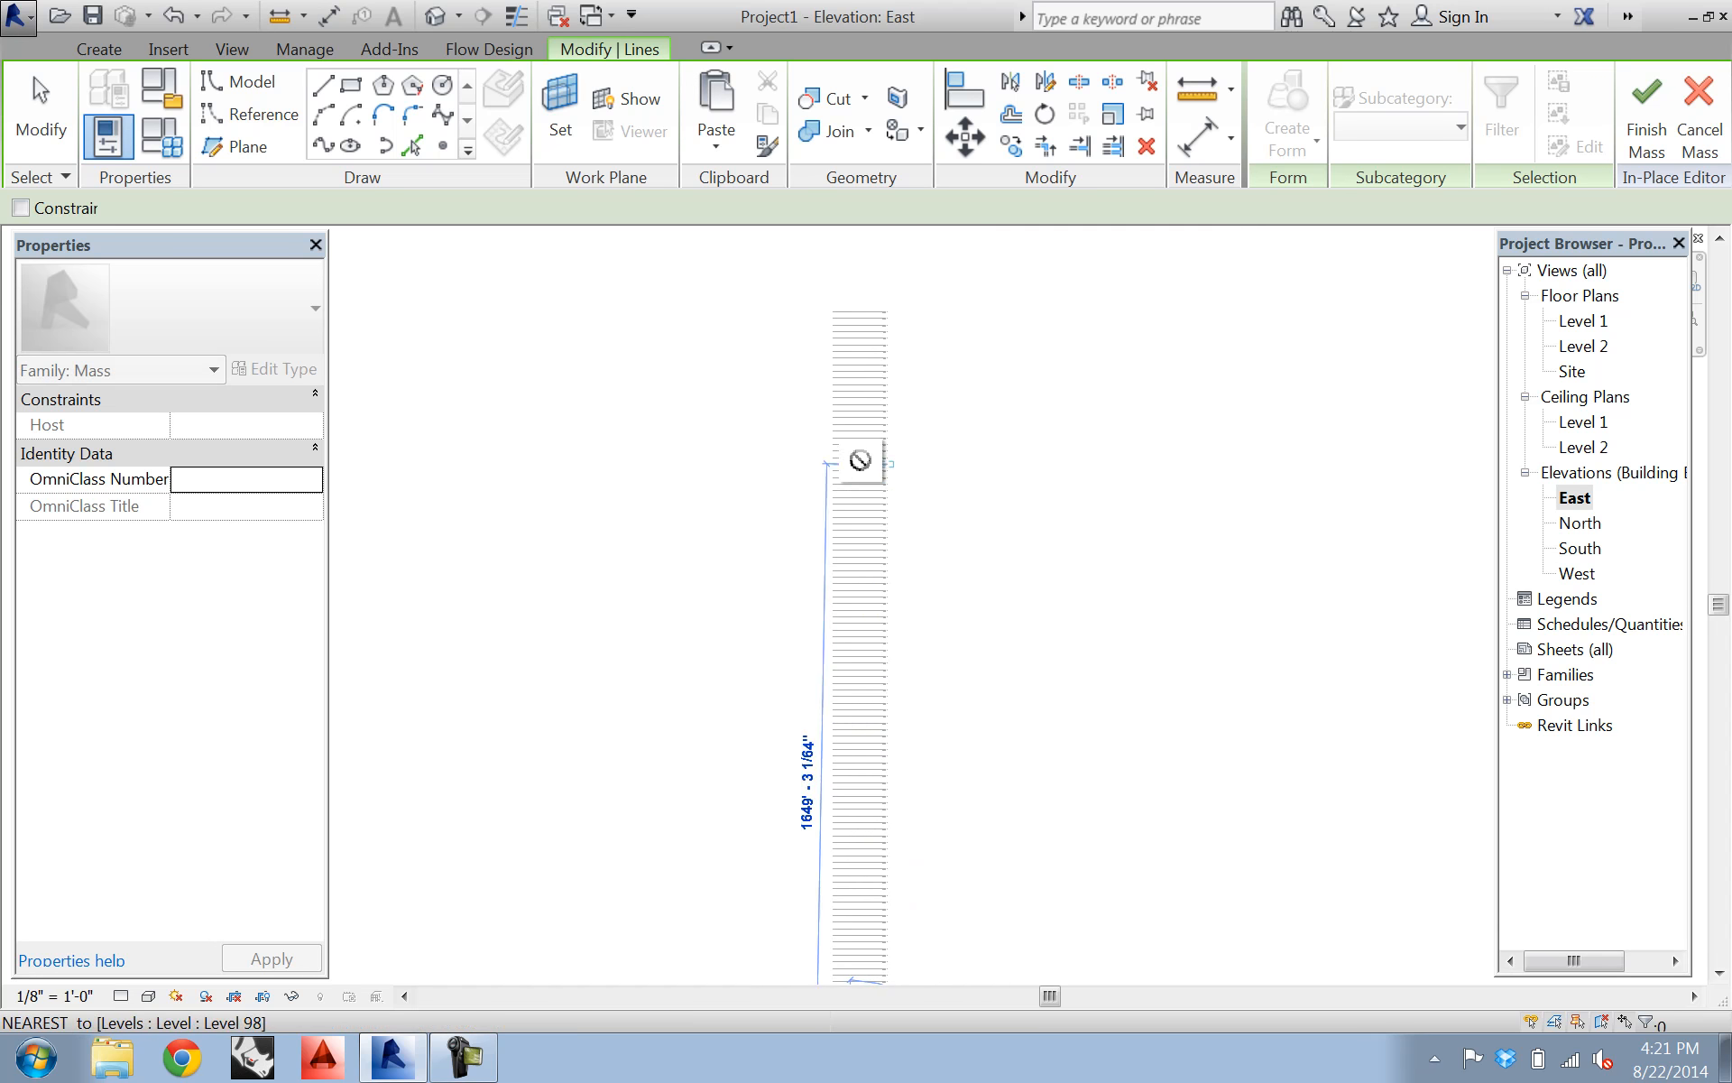
left_click(848, 312)
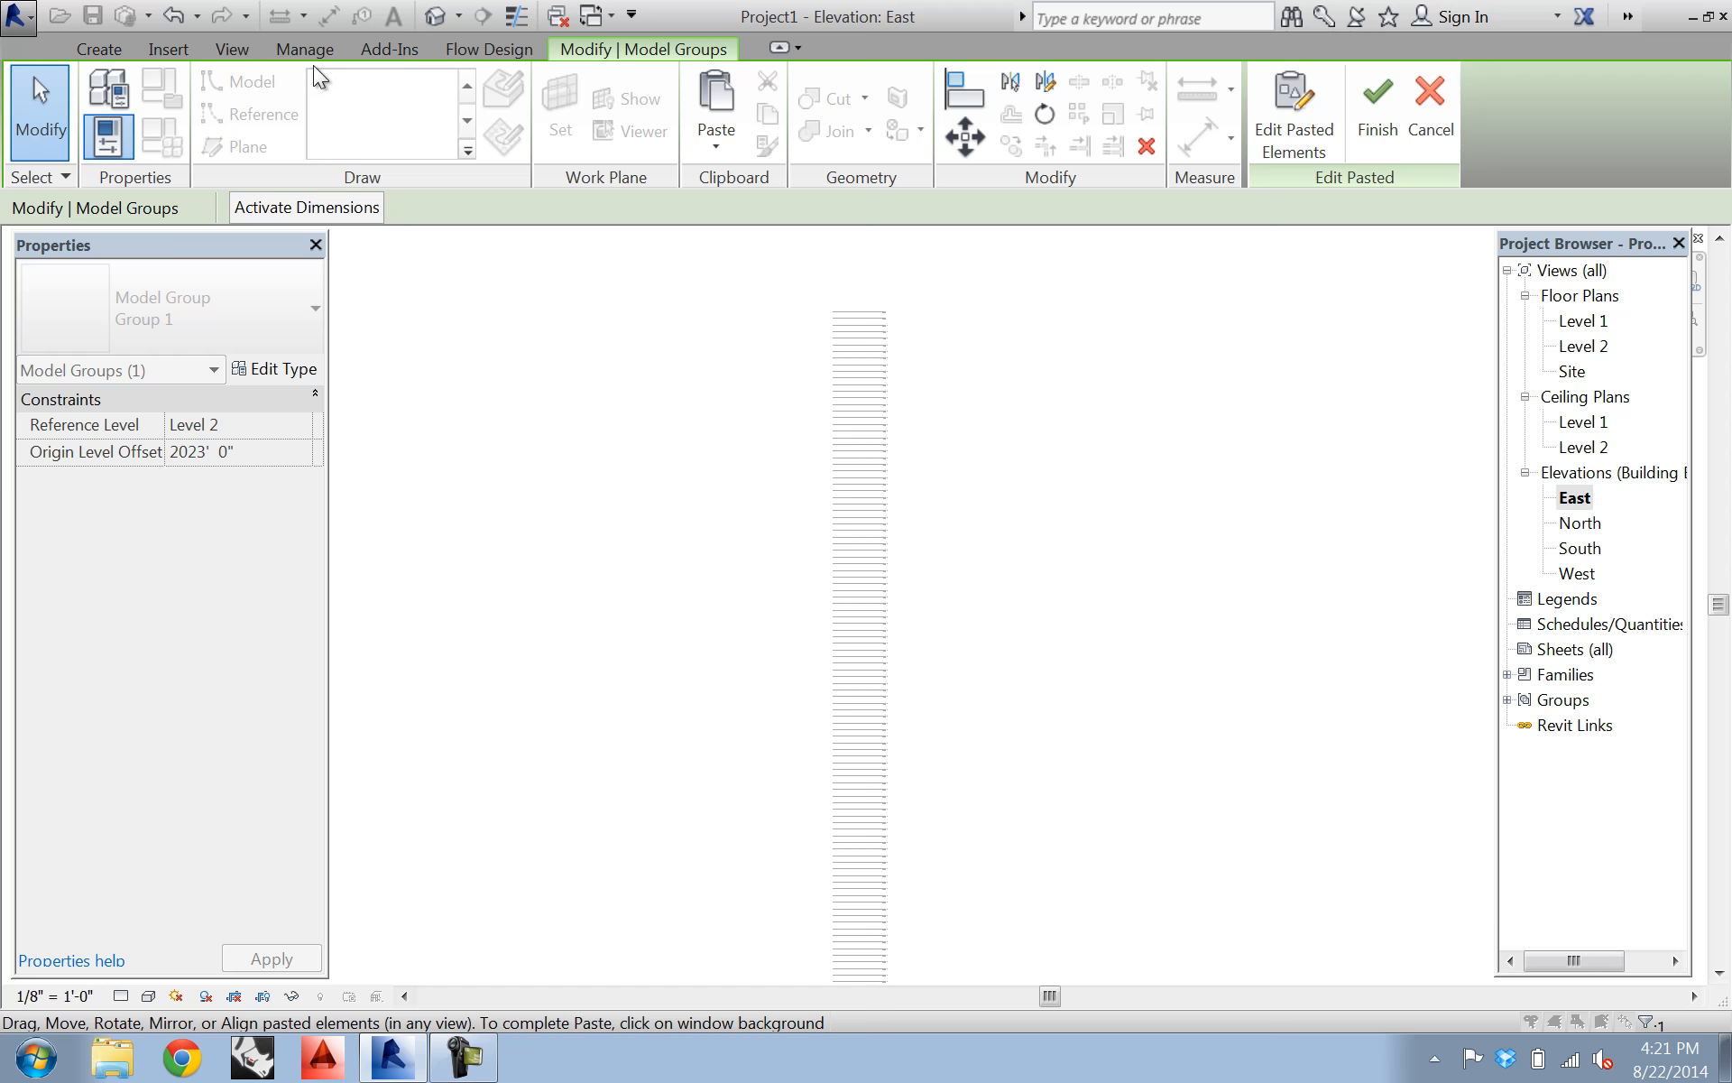
- Create a solid form between the lower and upper squares in the default 3D view and finish the mass
left_click(231, 48)
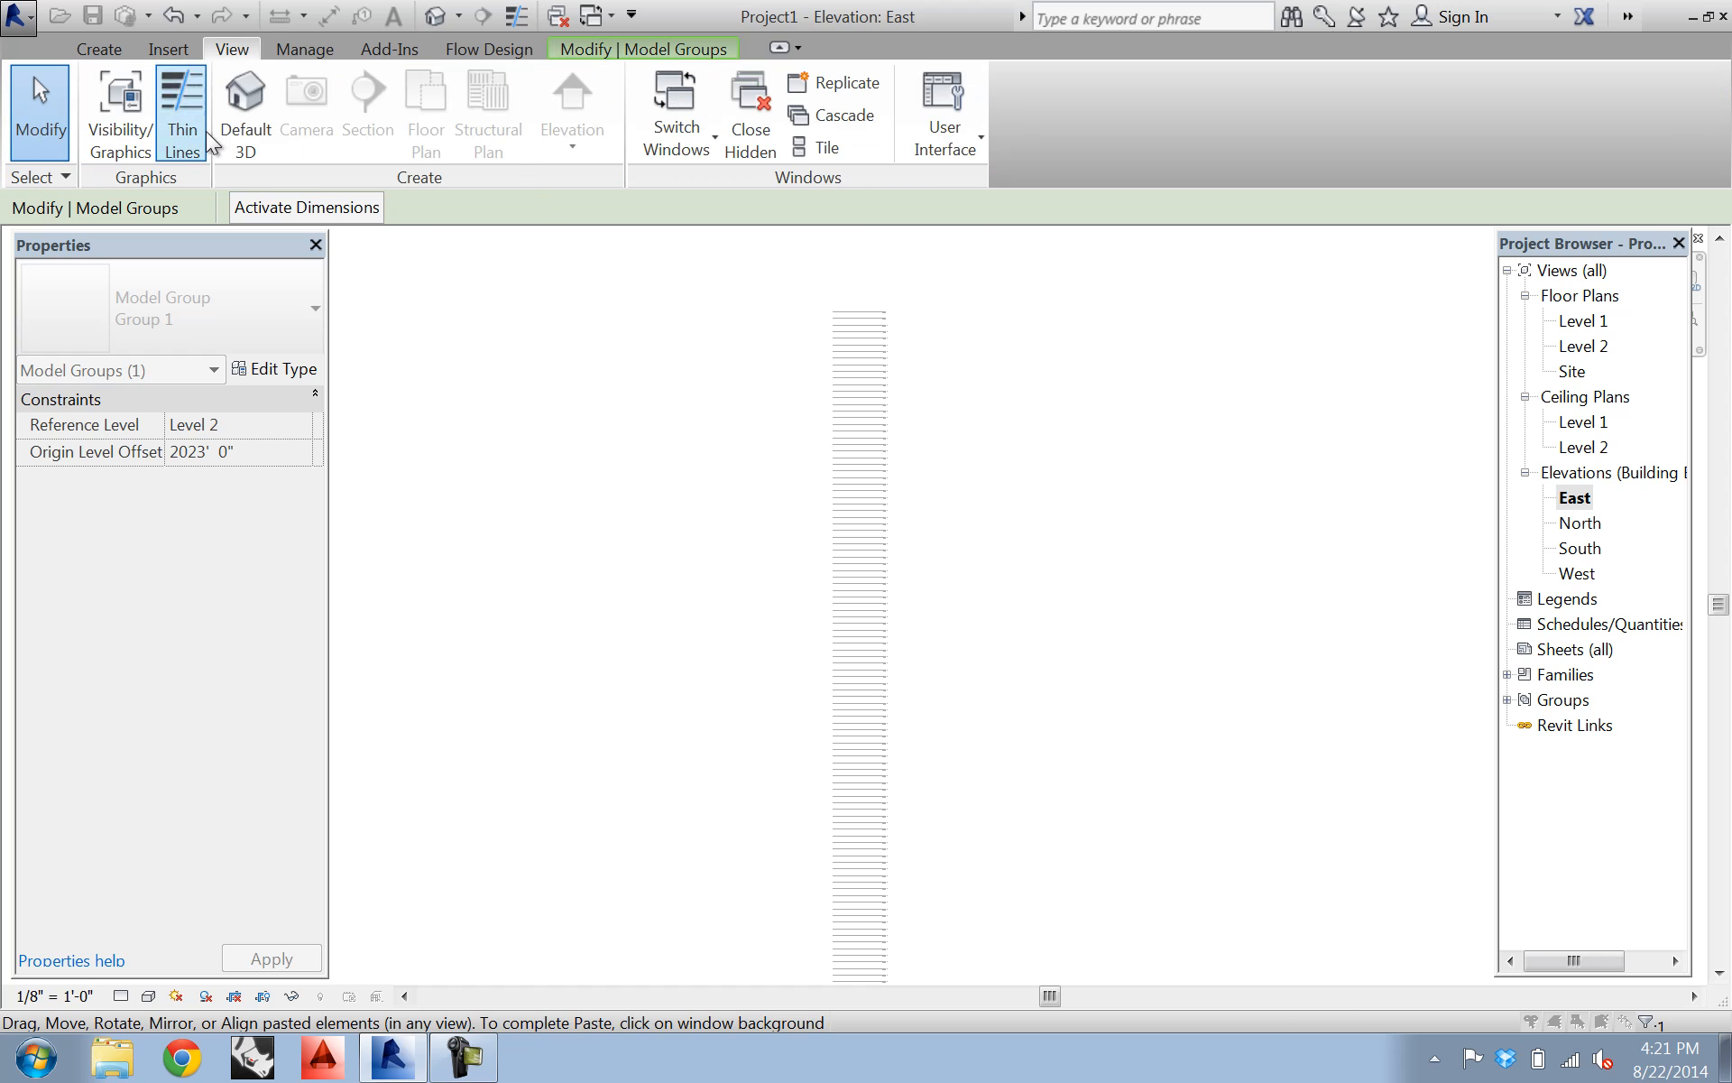
left_click(243, 94)
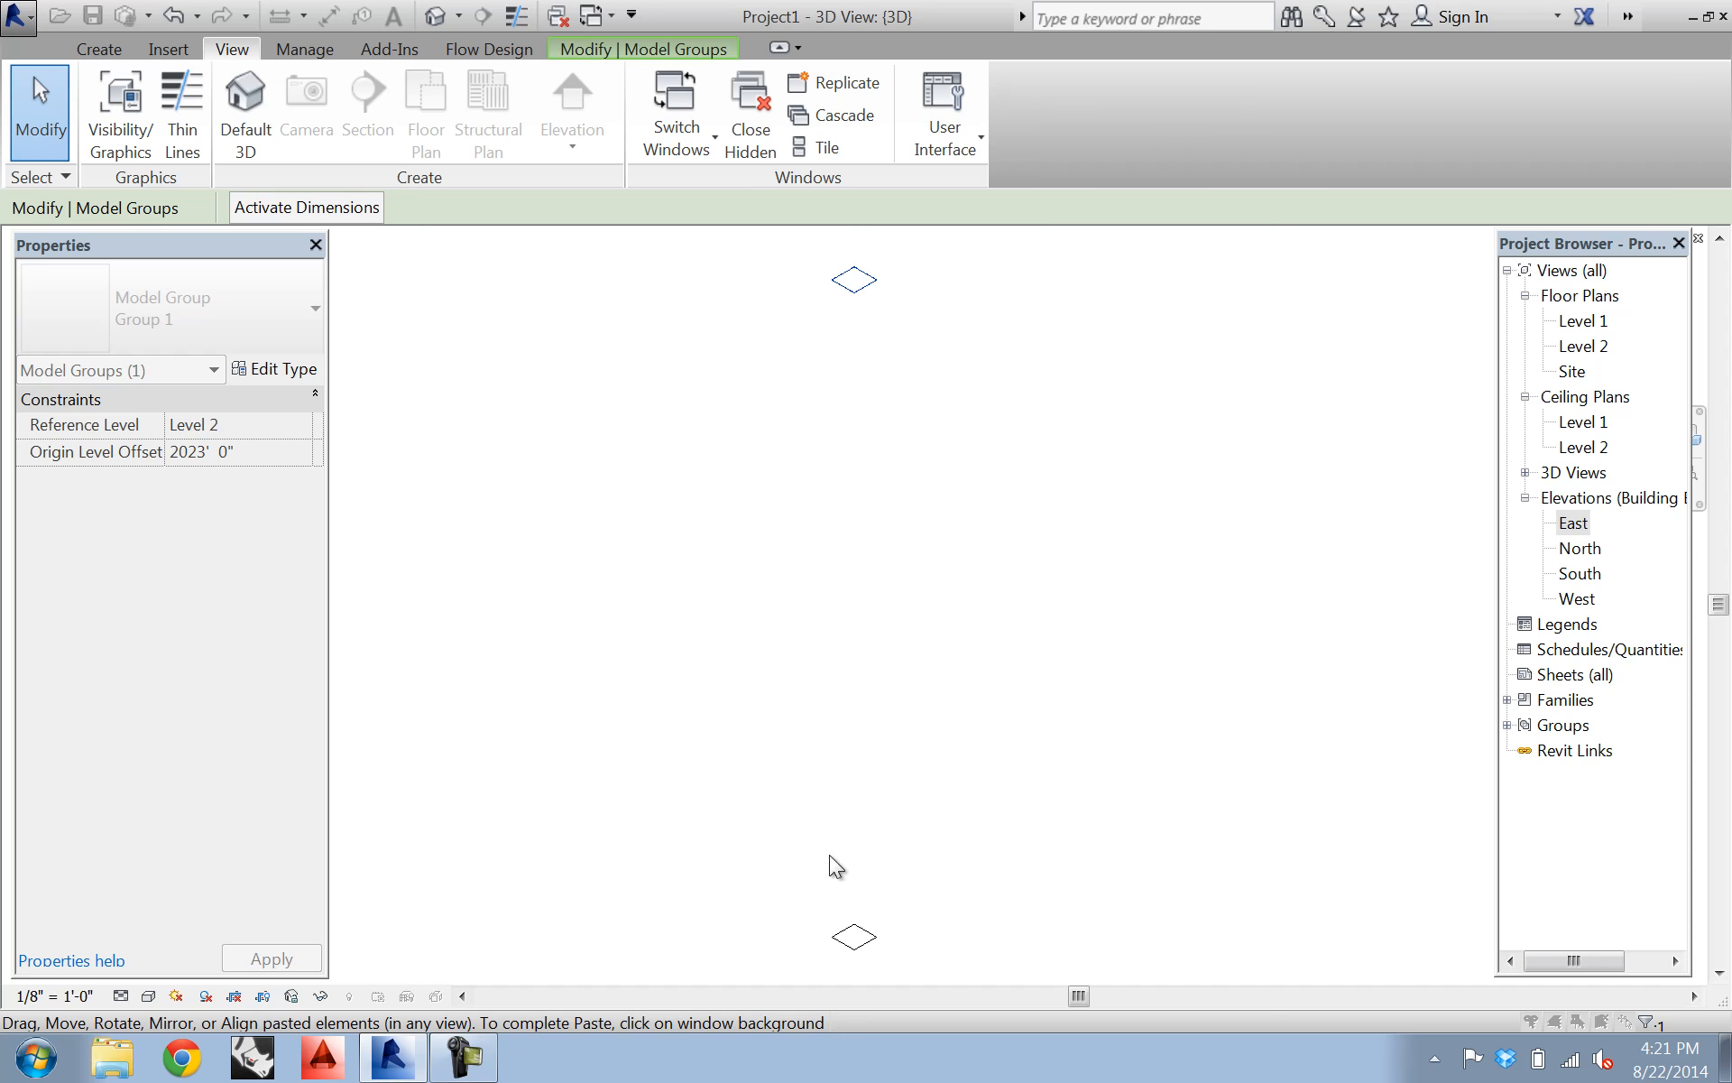
left_click(959, 949)
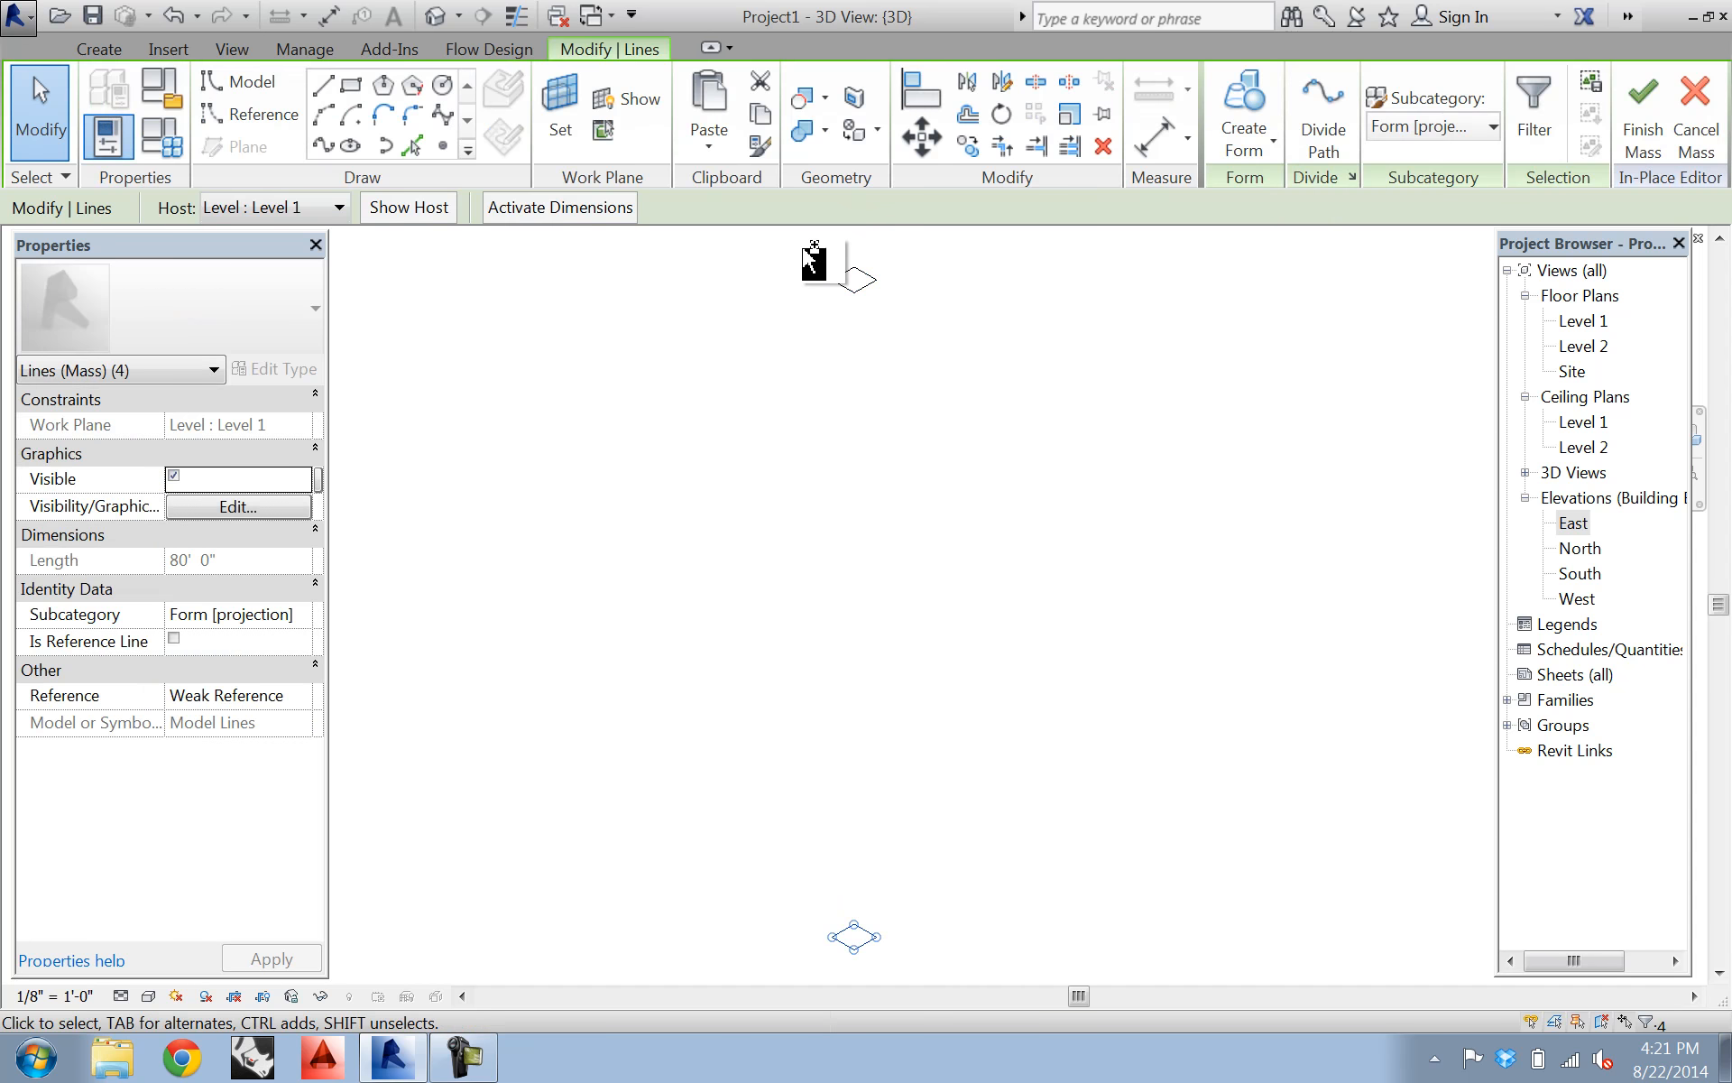
left_click(991, 964)
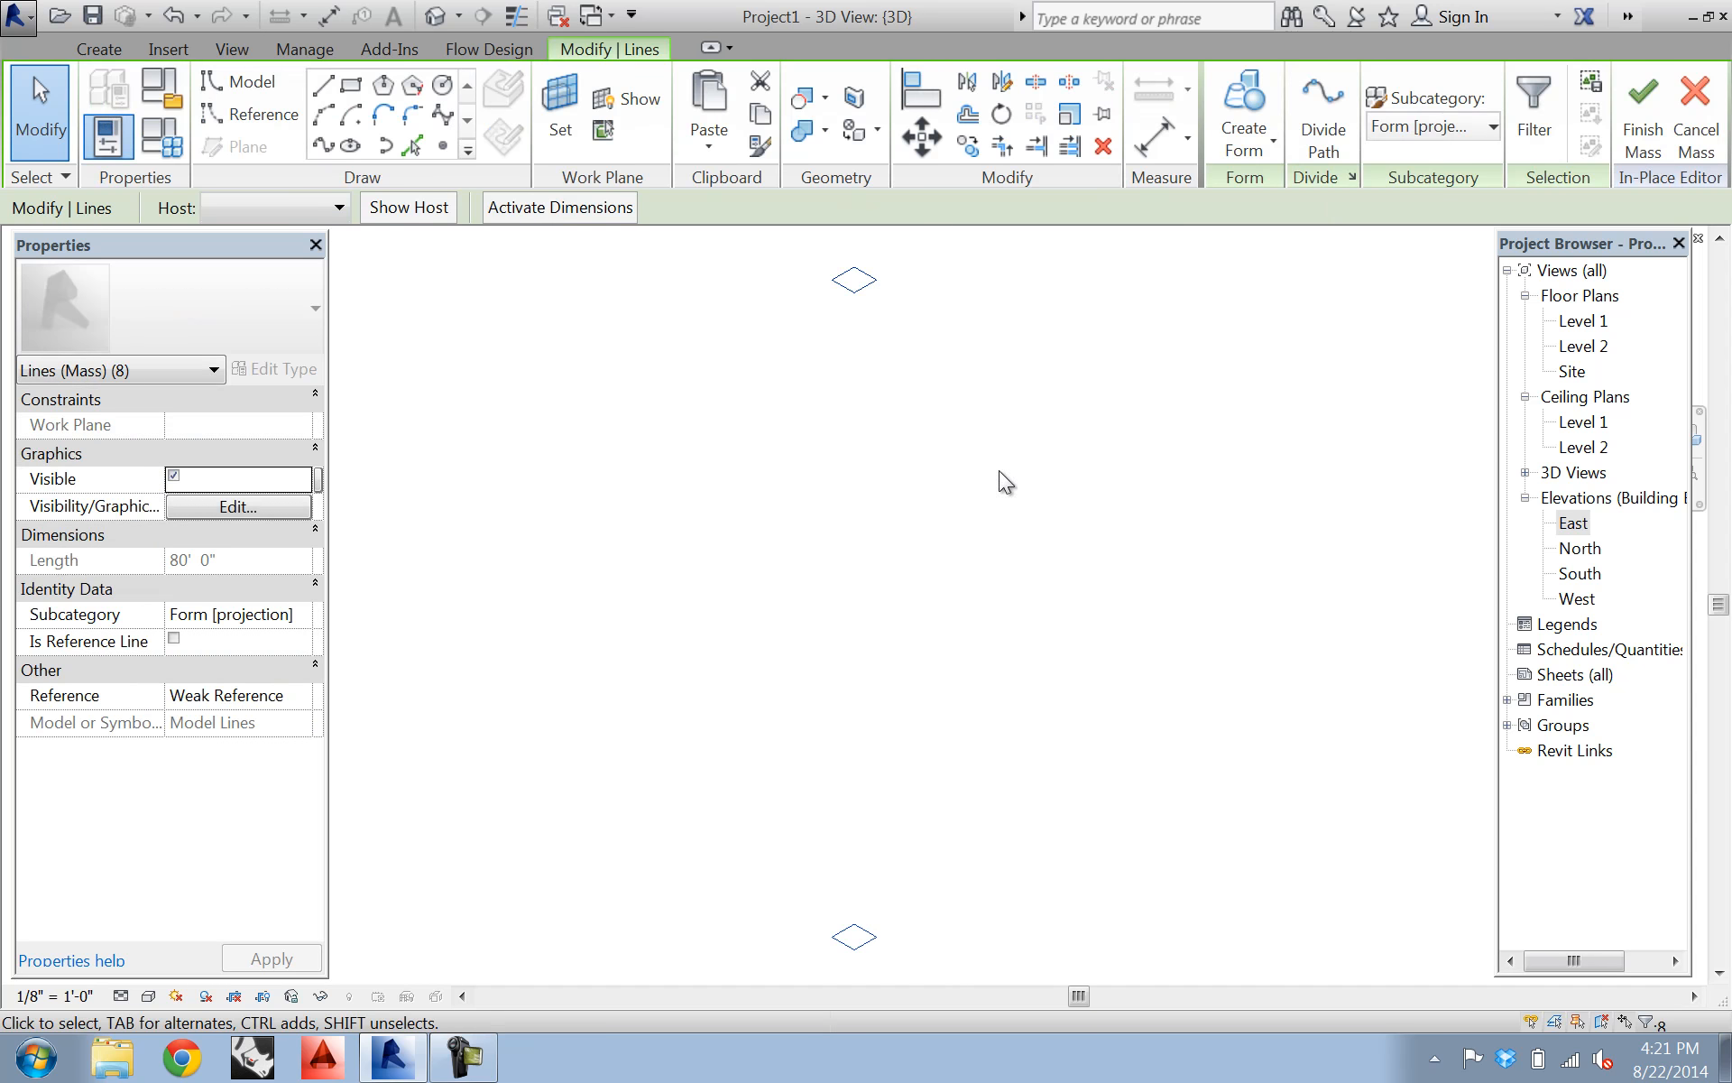
left_click(1230, 81)
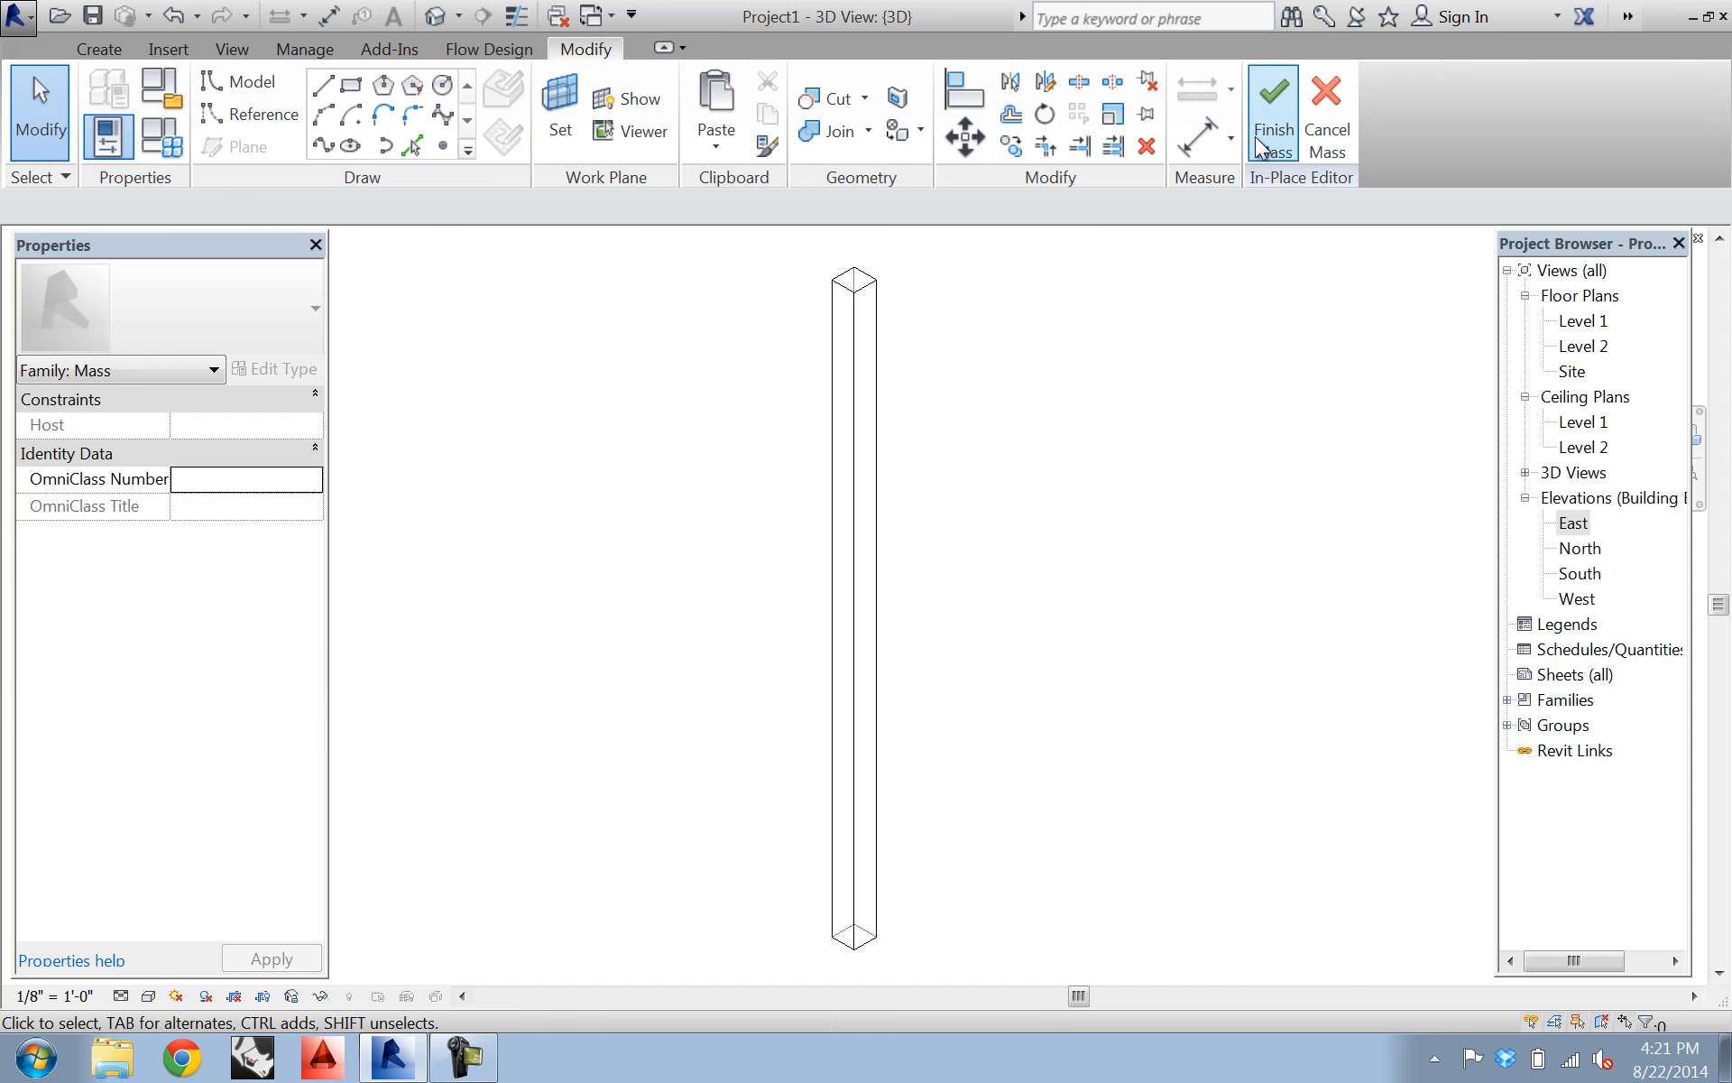
left_click(1274, 108)
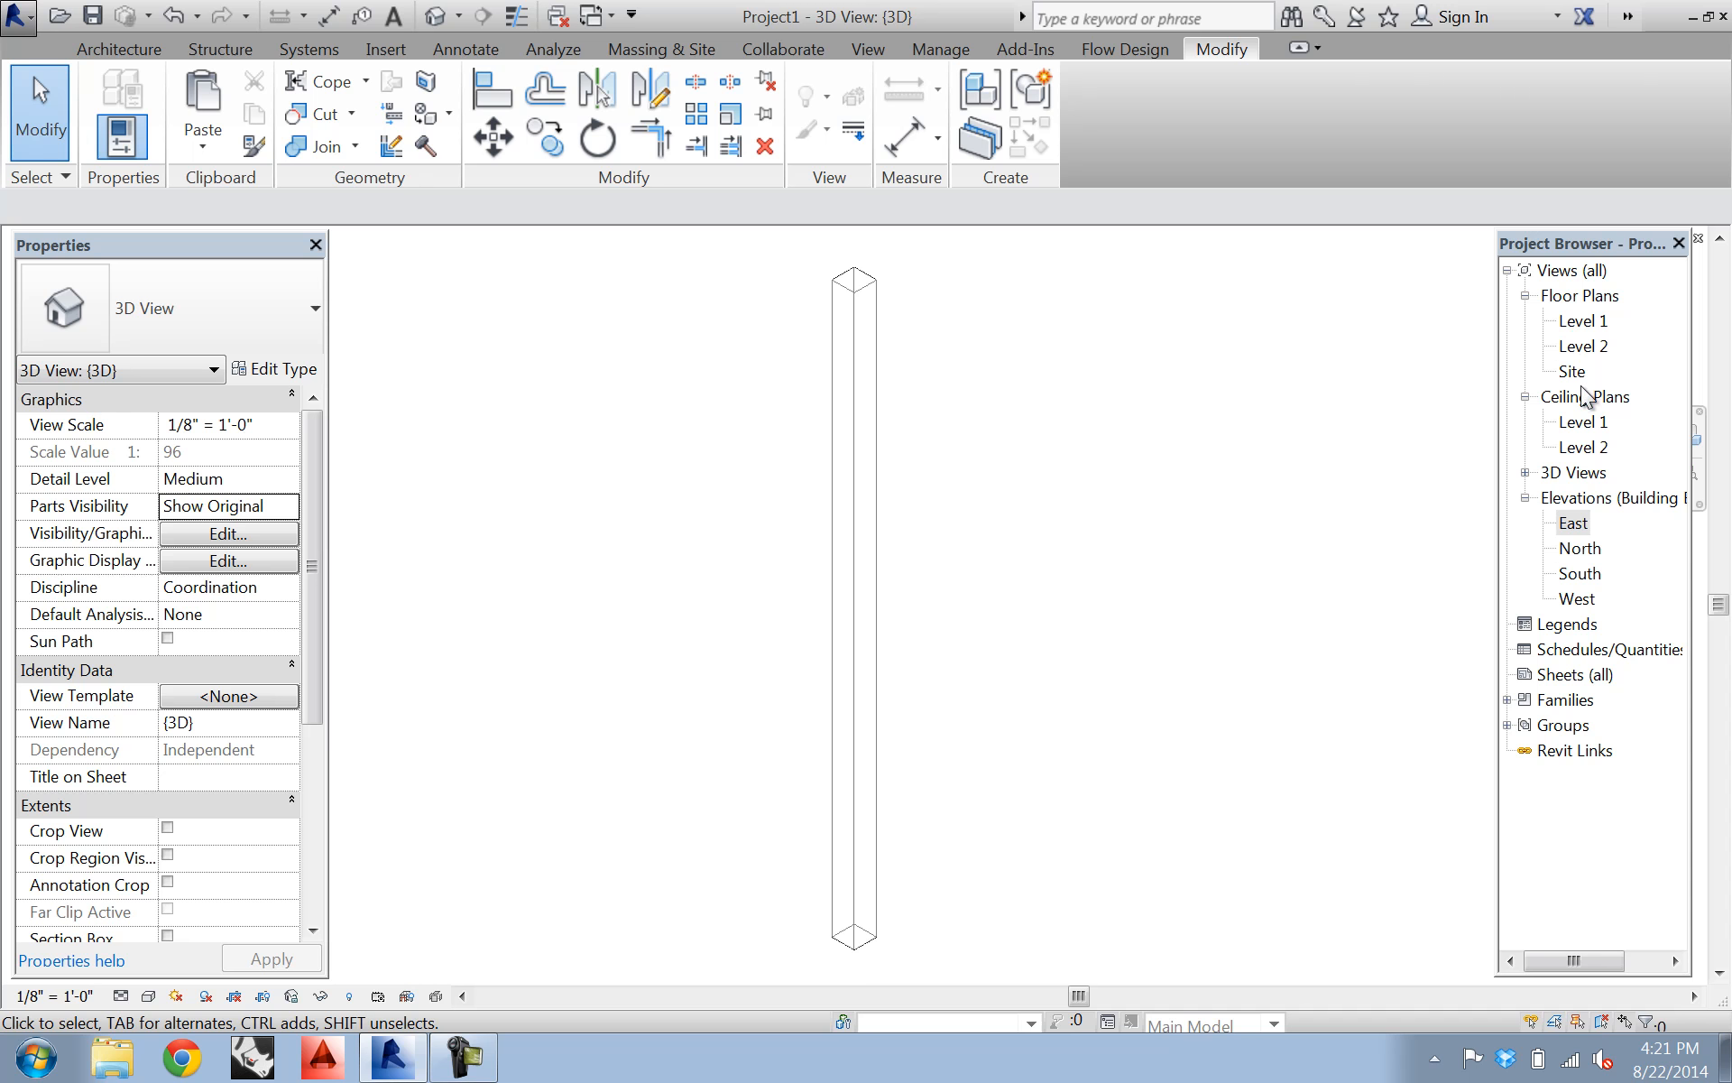
- Open the Level 1 ceiling plan and start a second in-place mass, keeping the suggested name
left_click(1577, 422)
double_click(1577, 422)
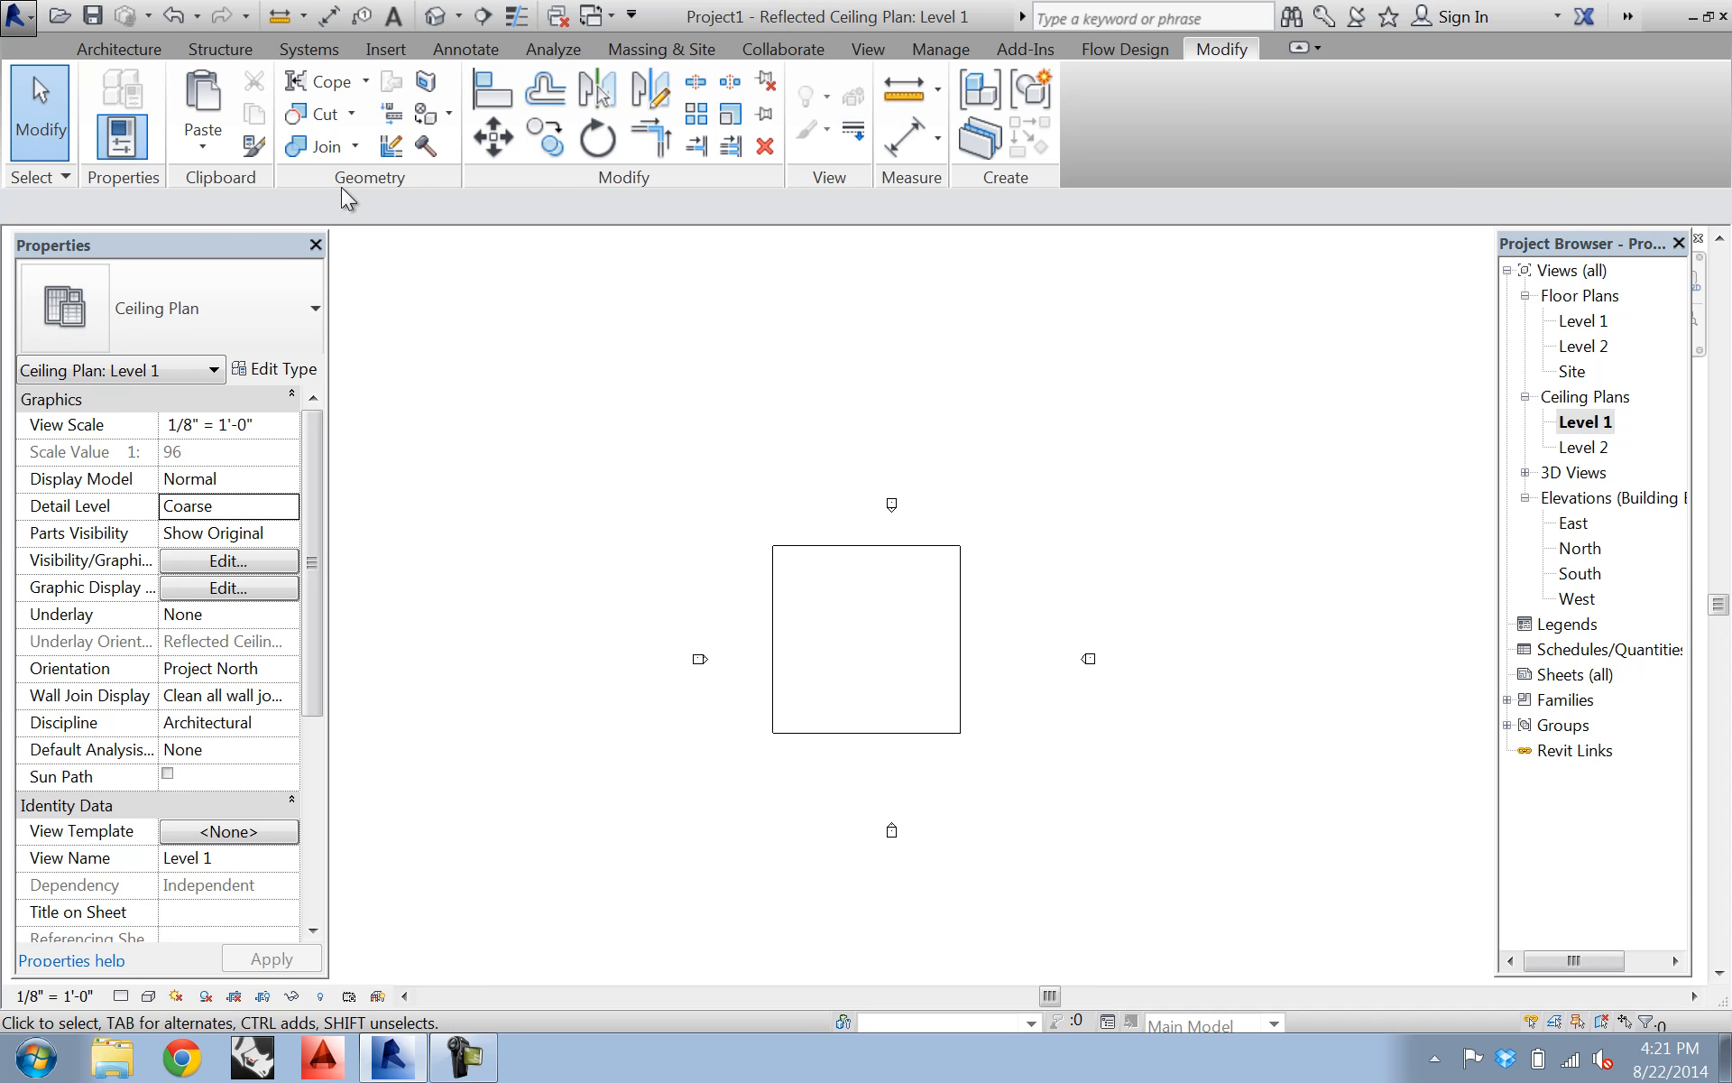
left_click(386, 48)
left_click(661, 48)
left_click(290, 109)
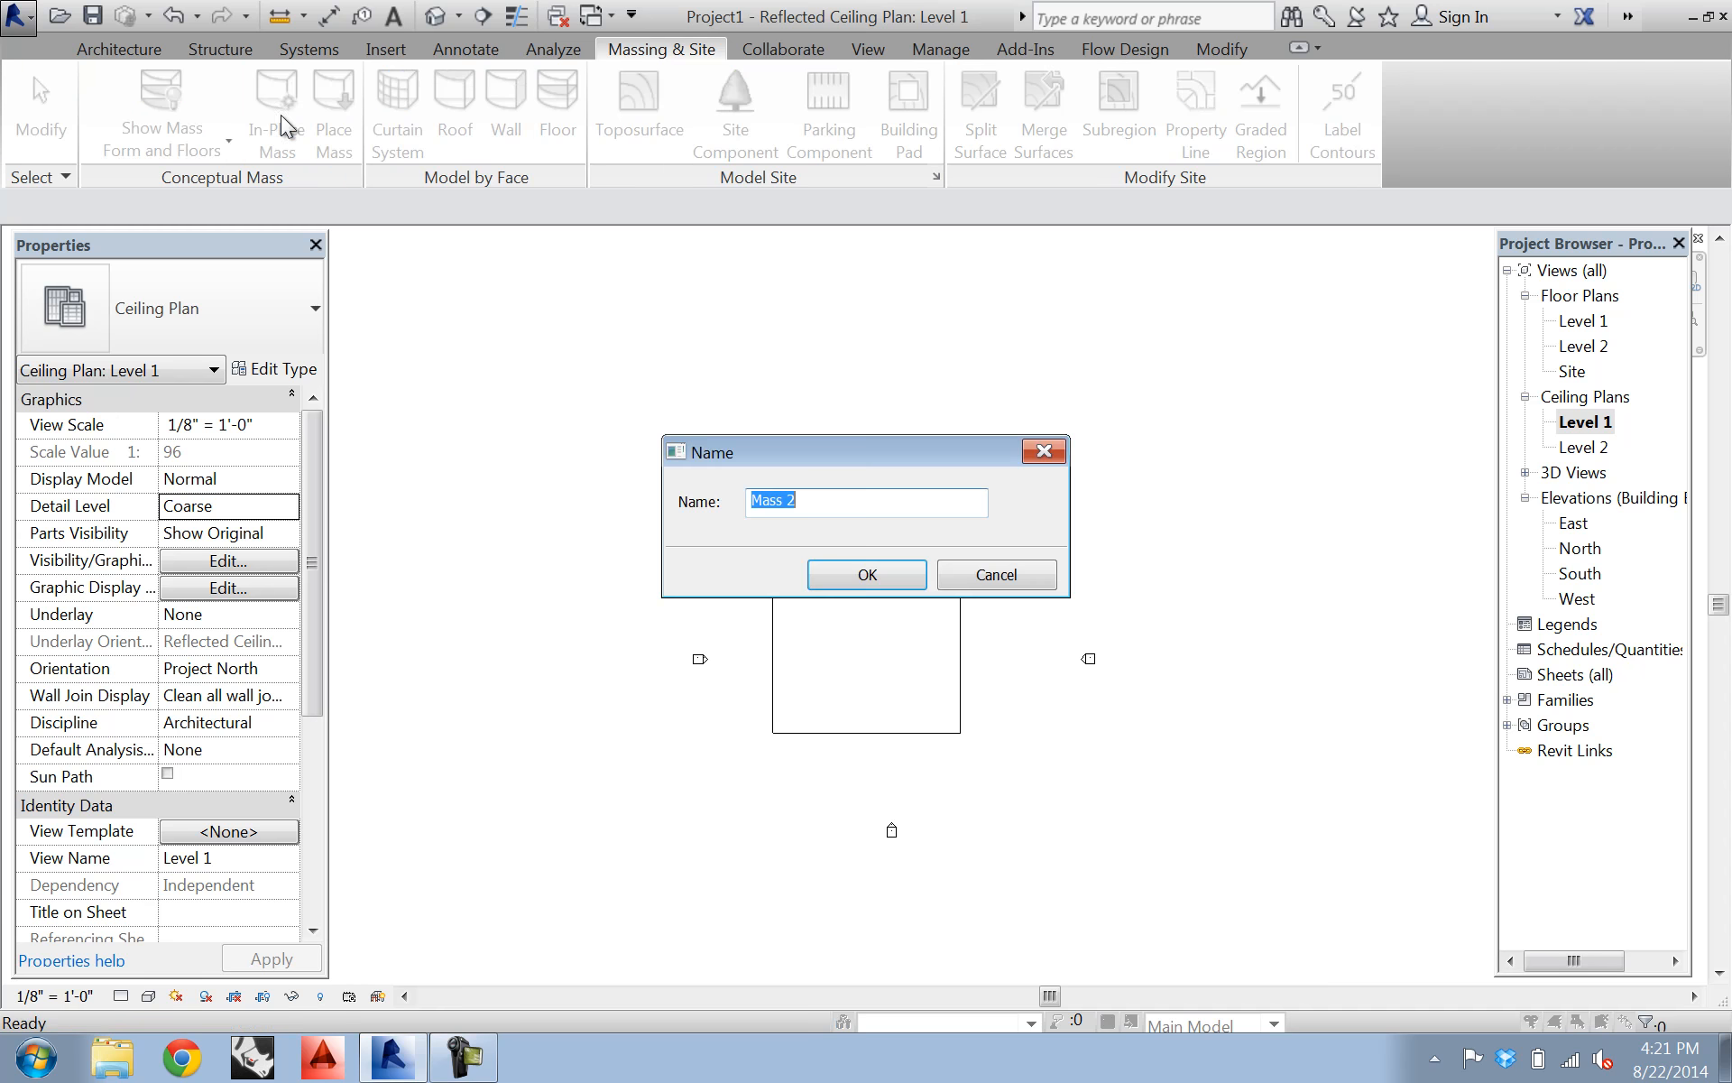
left_click(845, 572)
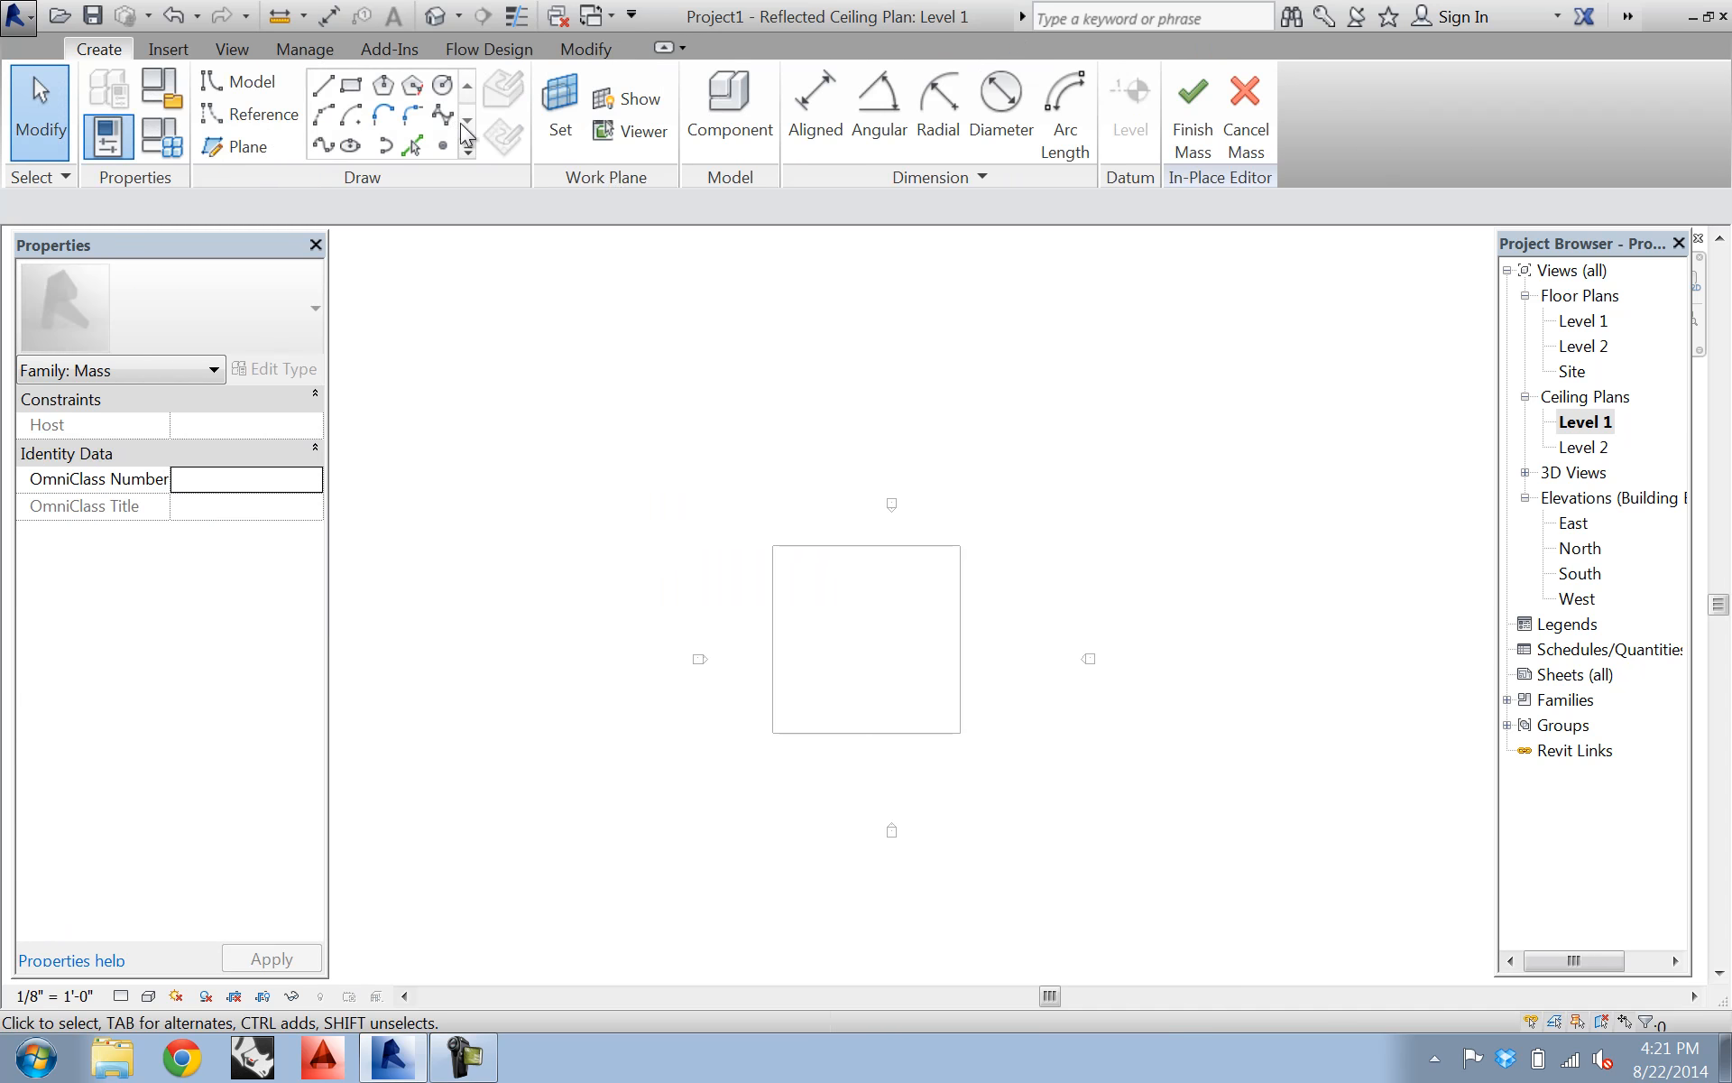
- Draw a circle of 120' radius centred on the midpoint of the tower square's east side
left_click(442, 86)
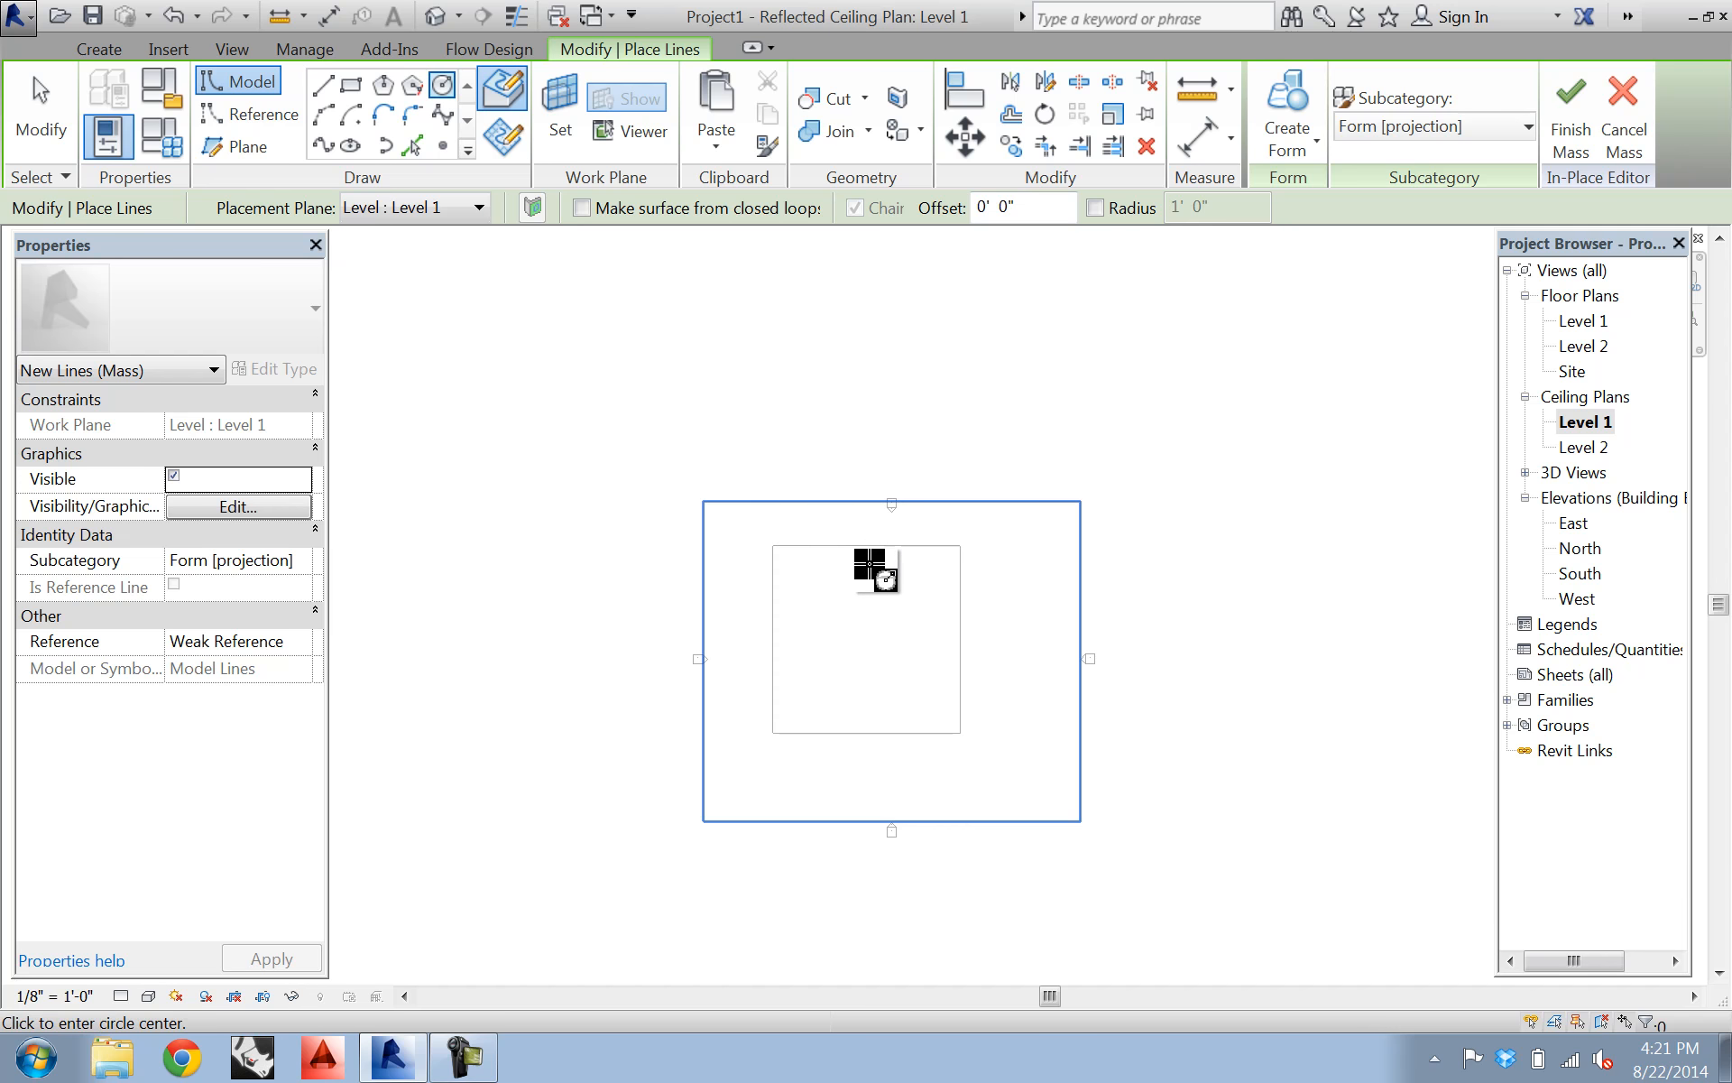
left_click(960, 639)
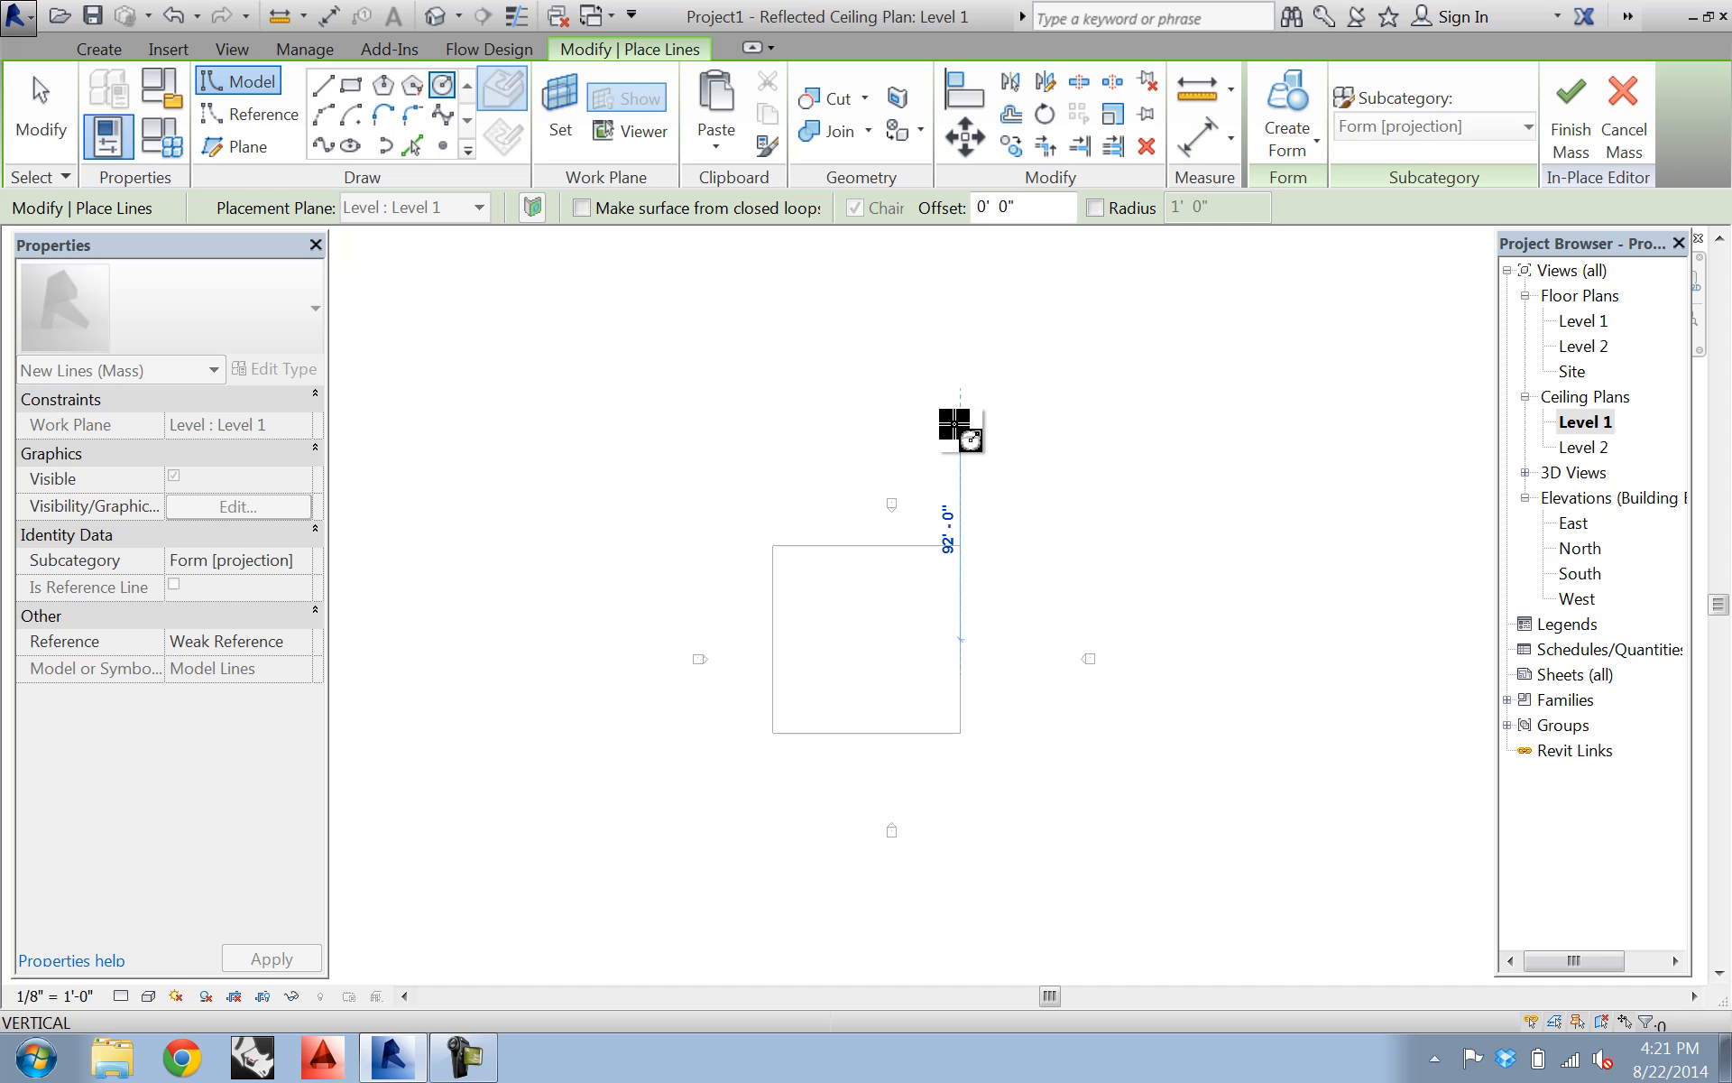
type("120'")
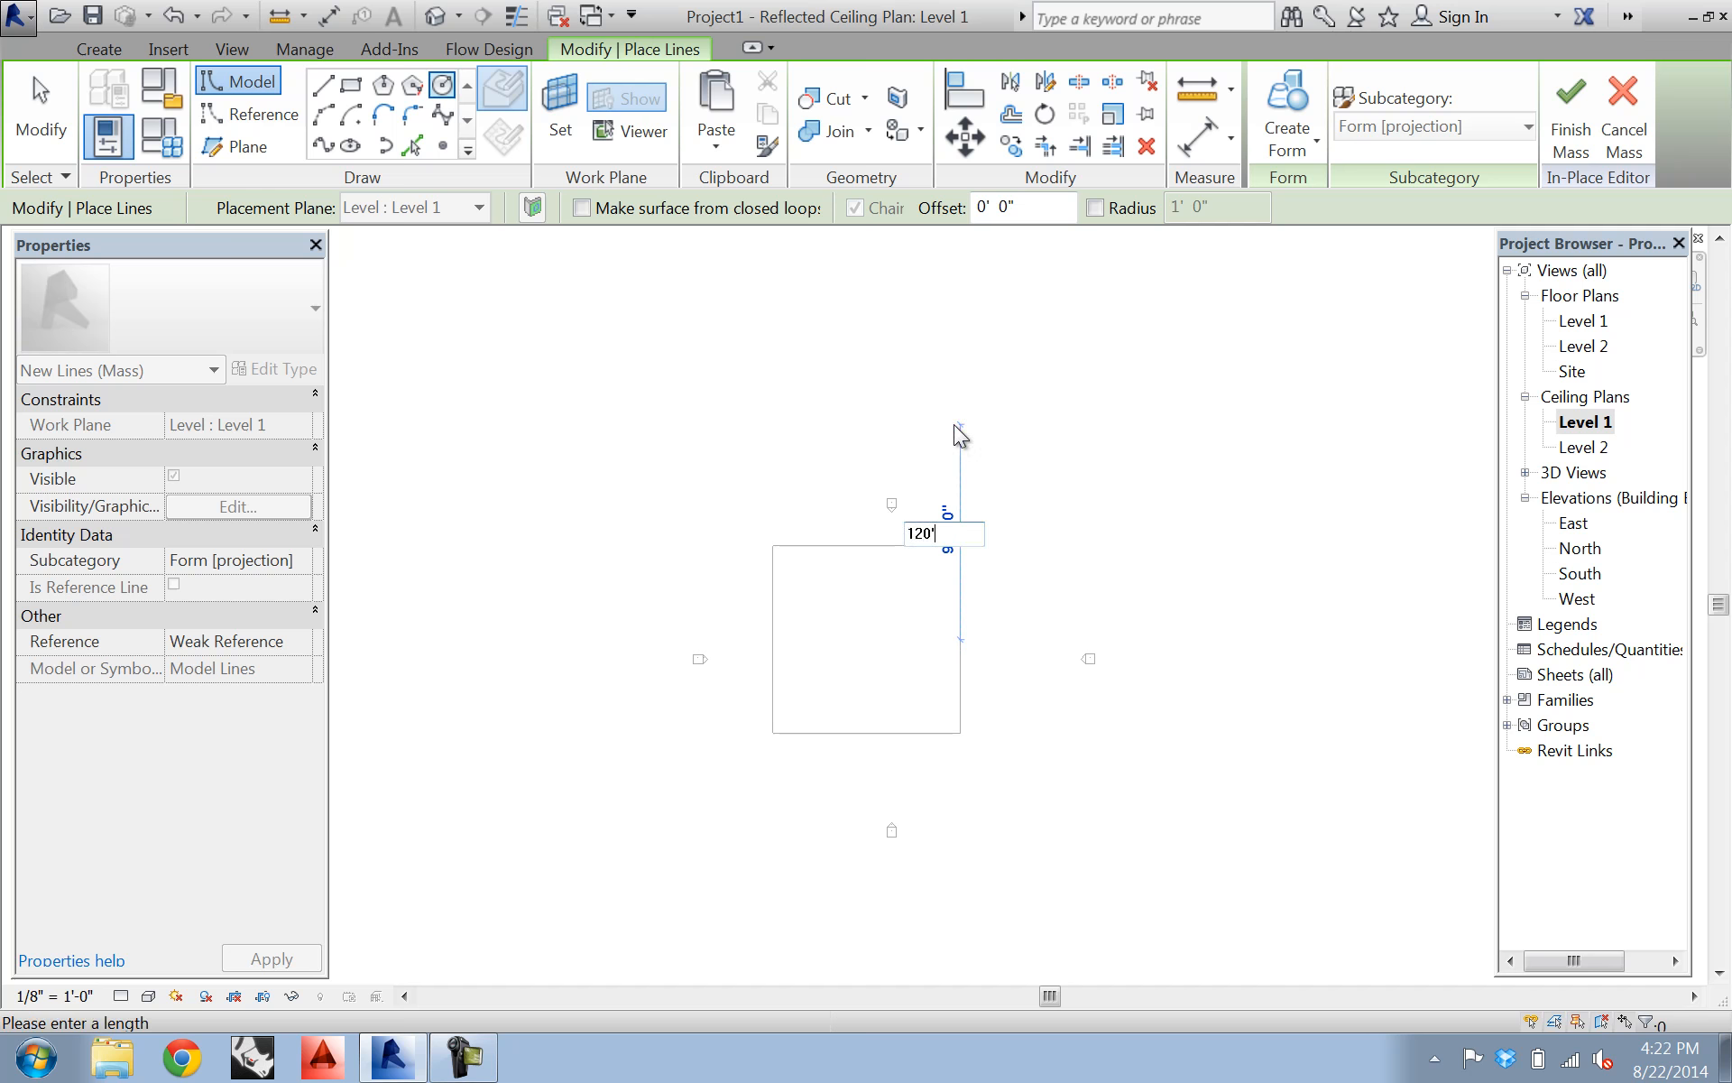
key("Return")
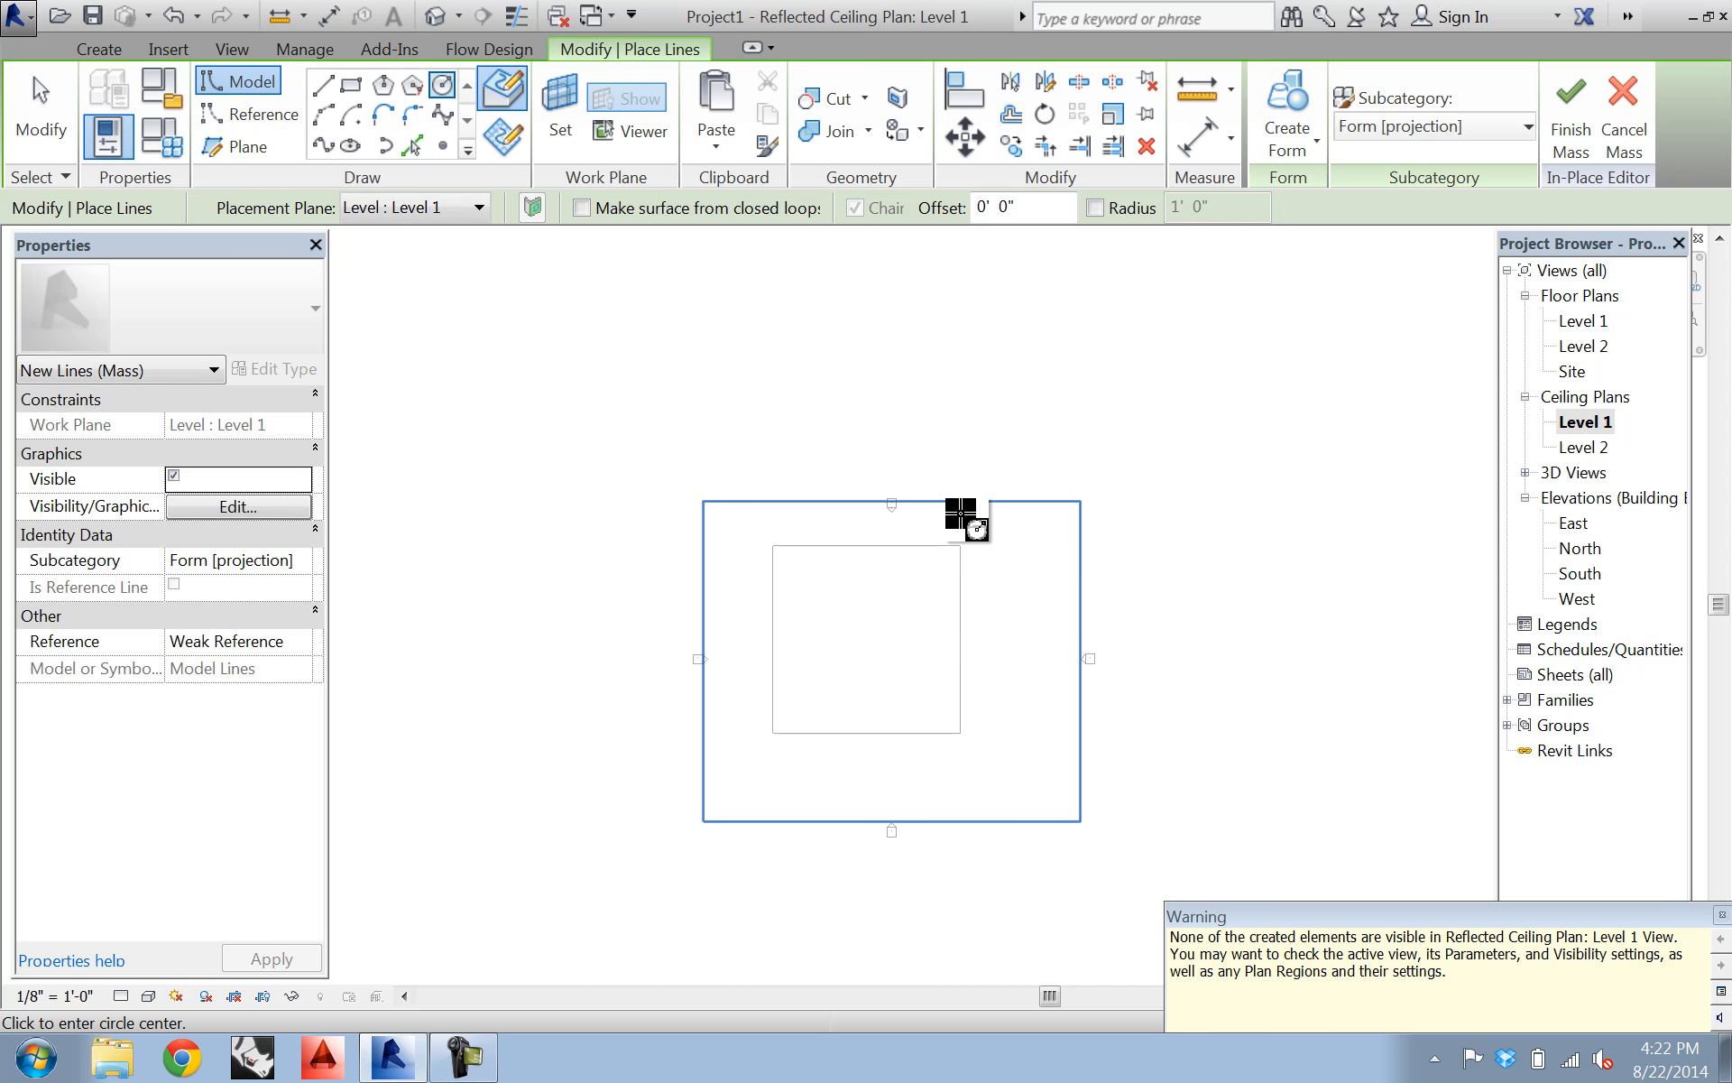
- Try to draw the circle again from the same east-side midpoint, placing its edge well north of the square
left_click(959, 641)
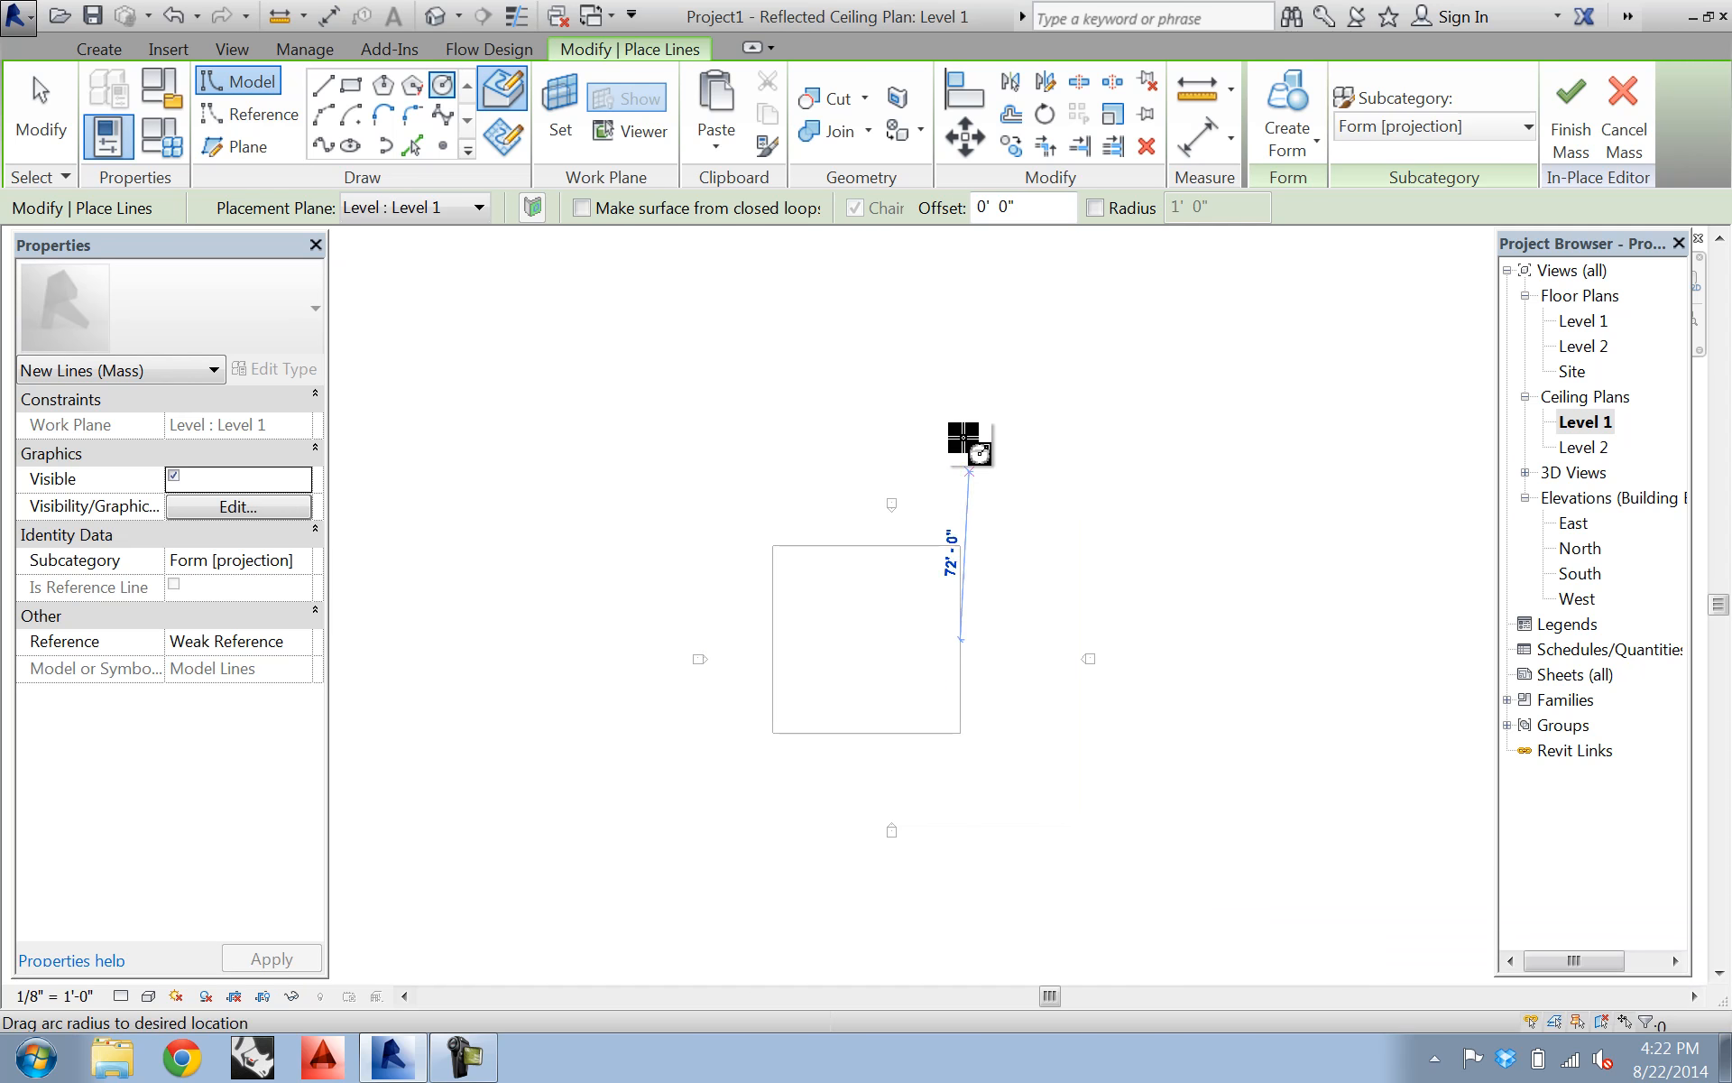
left_click(962, 359)
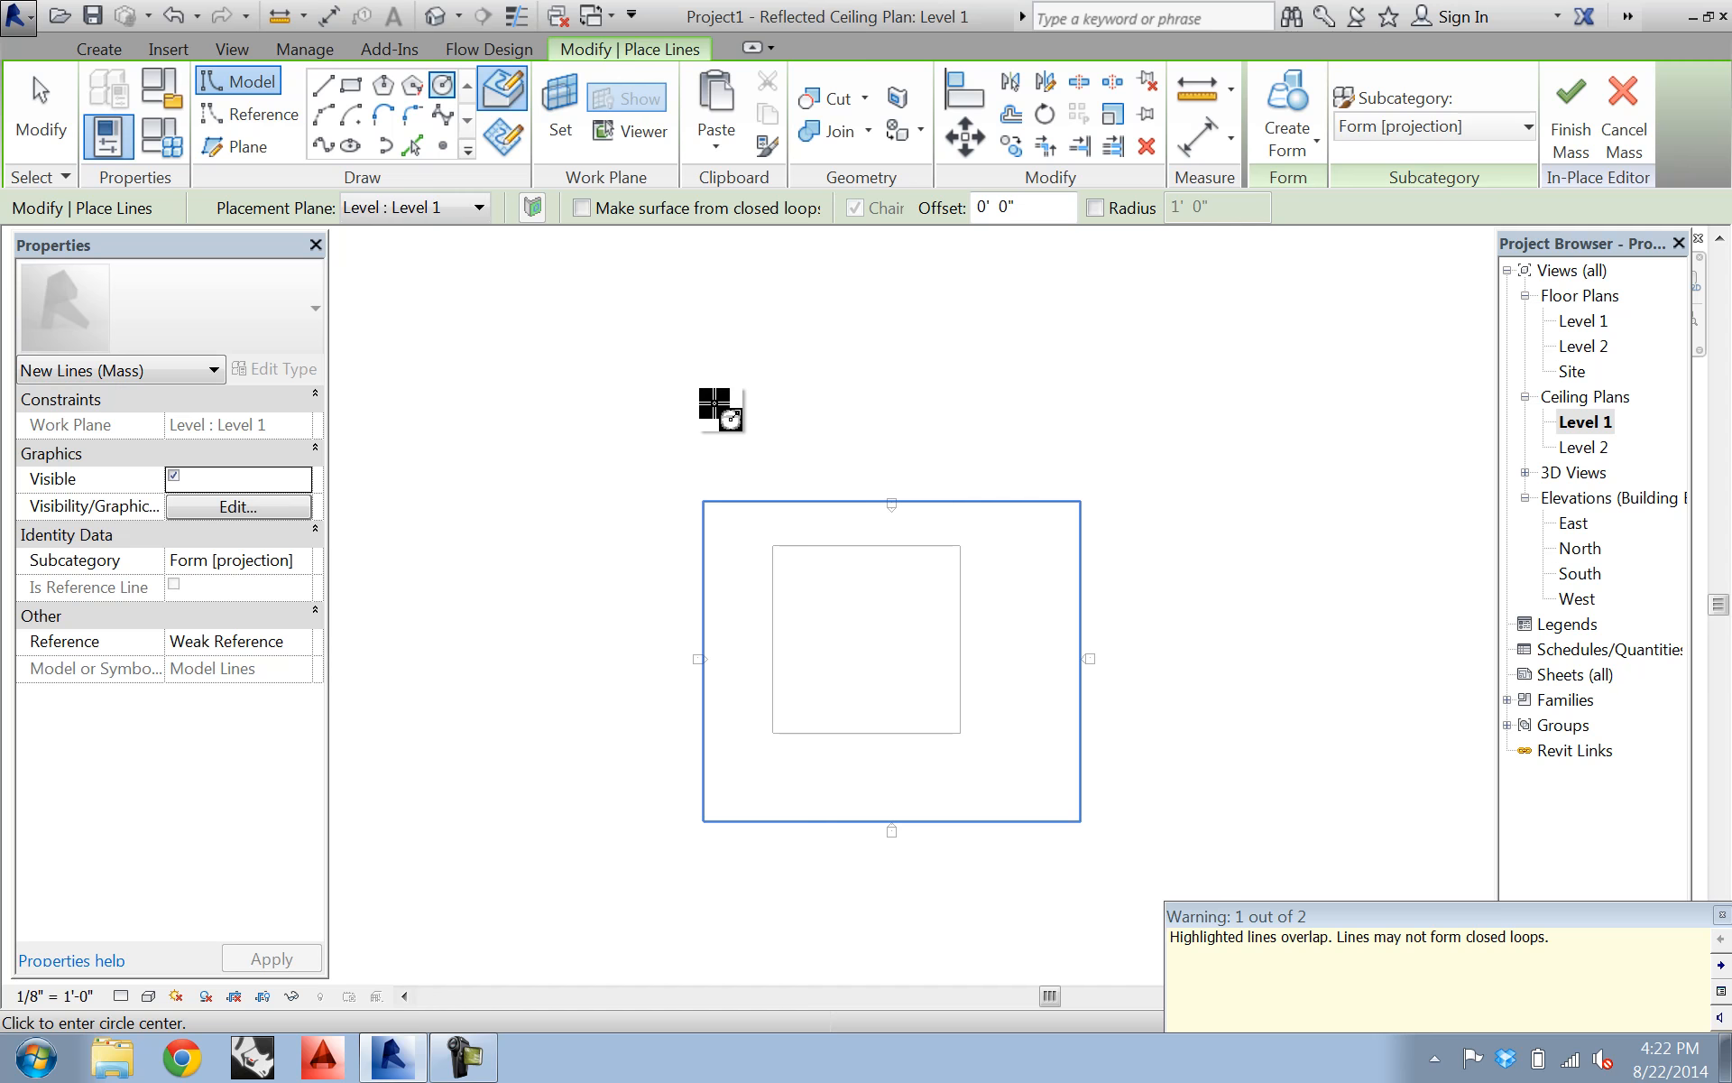
middle_click_drag(803, 587, 871, 602)
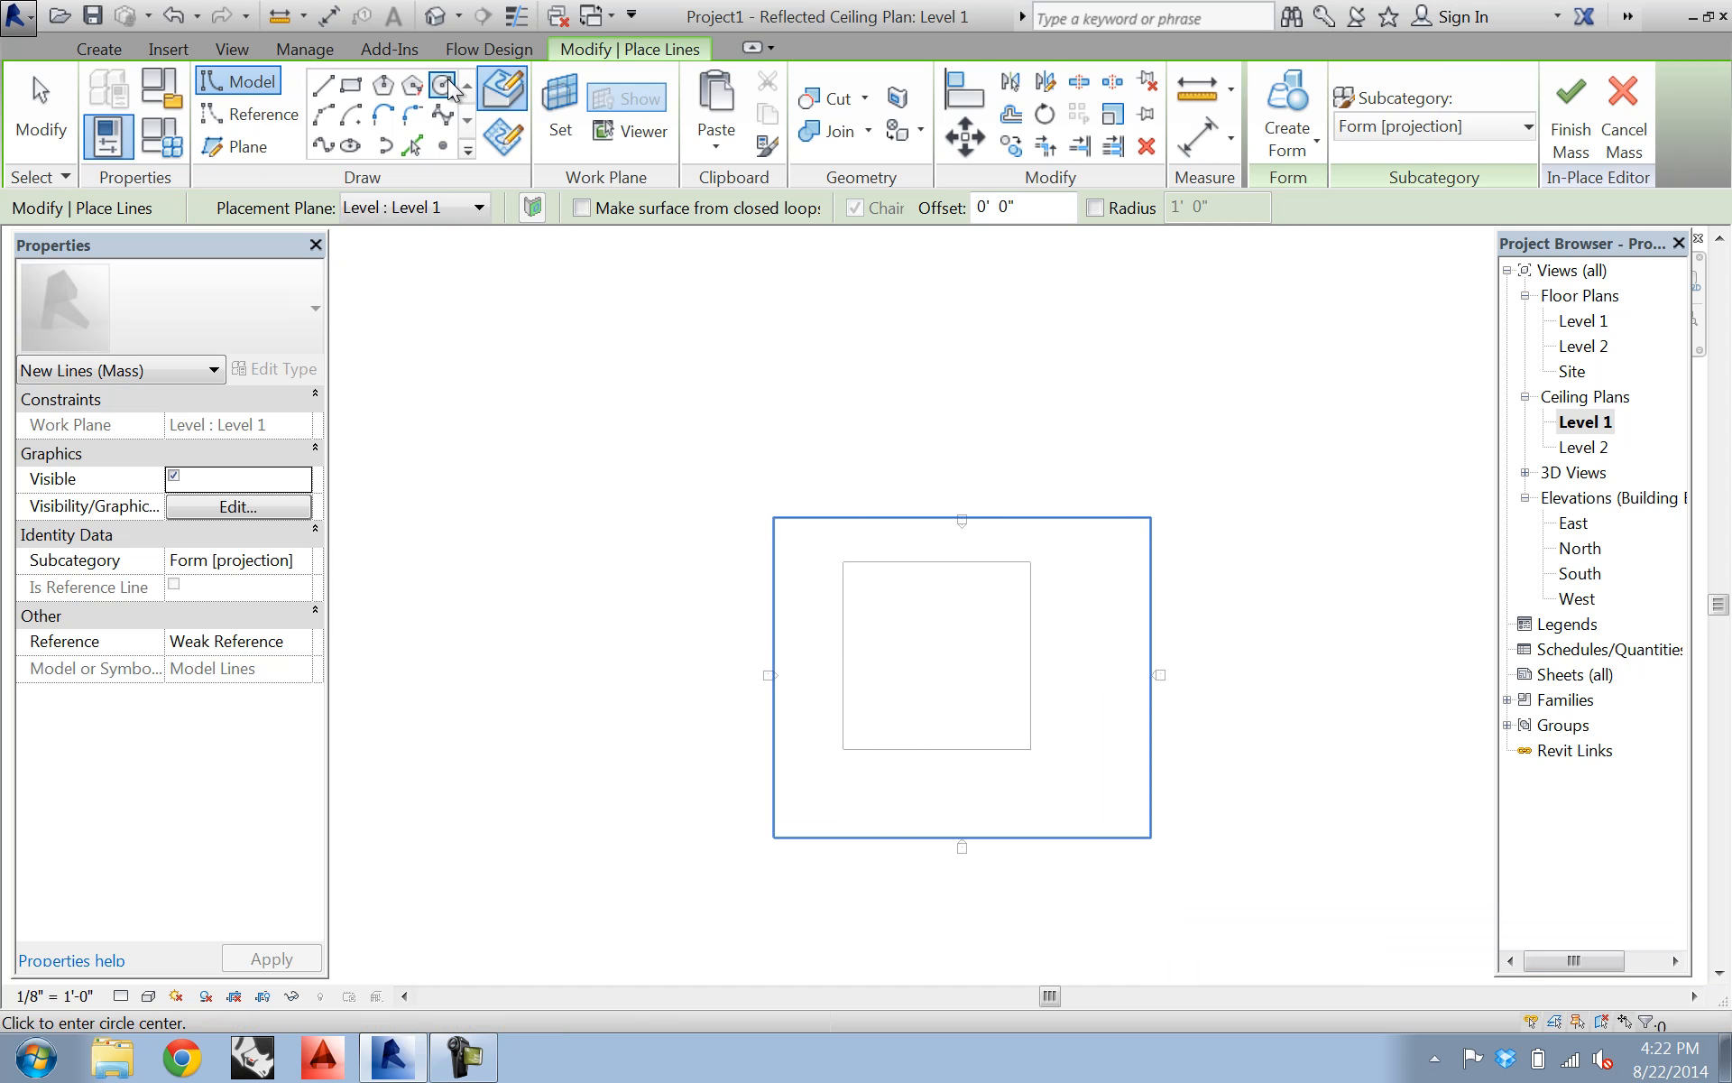
- Try to draw a circle of about 120' radius on the work plane, centred on the middle of the tower square
left_click(502, 137)
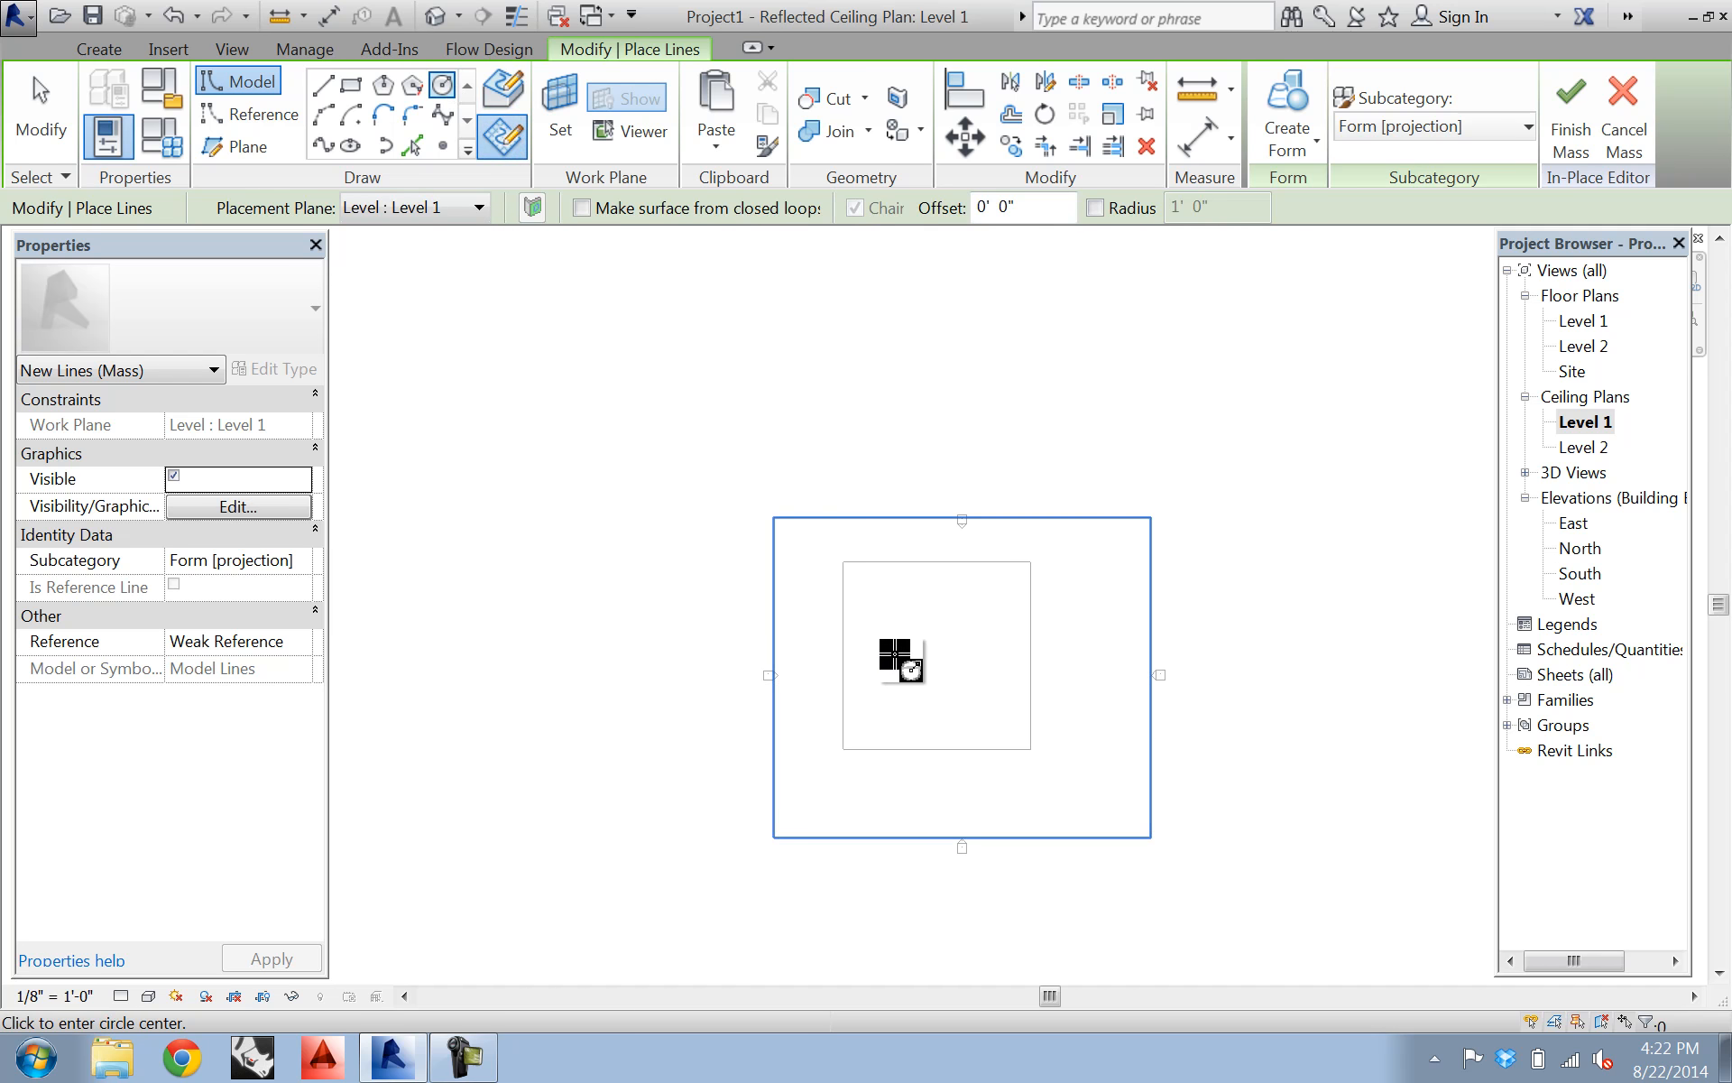
left_click(938, 664)
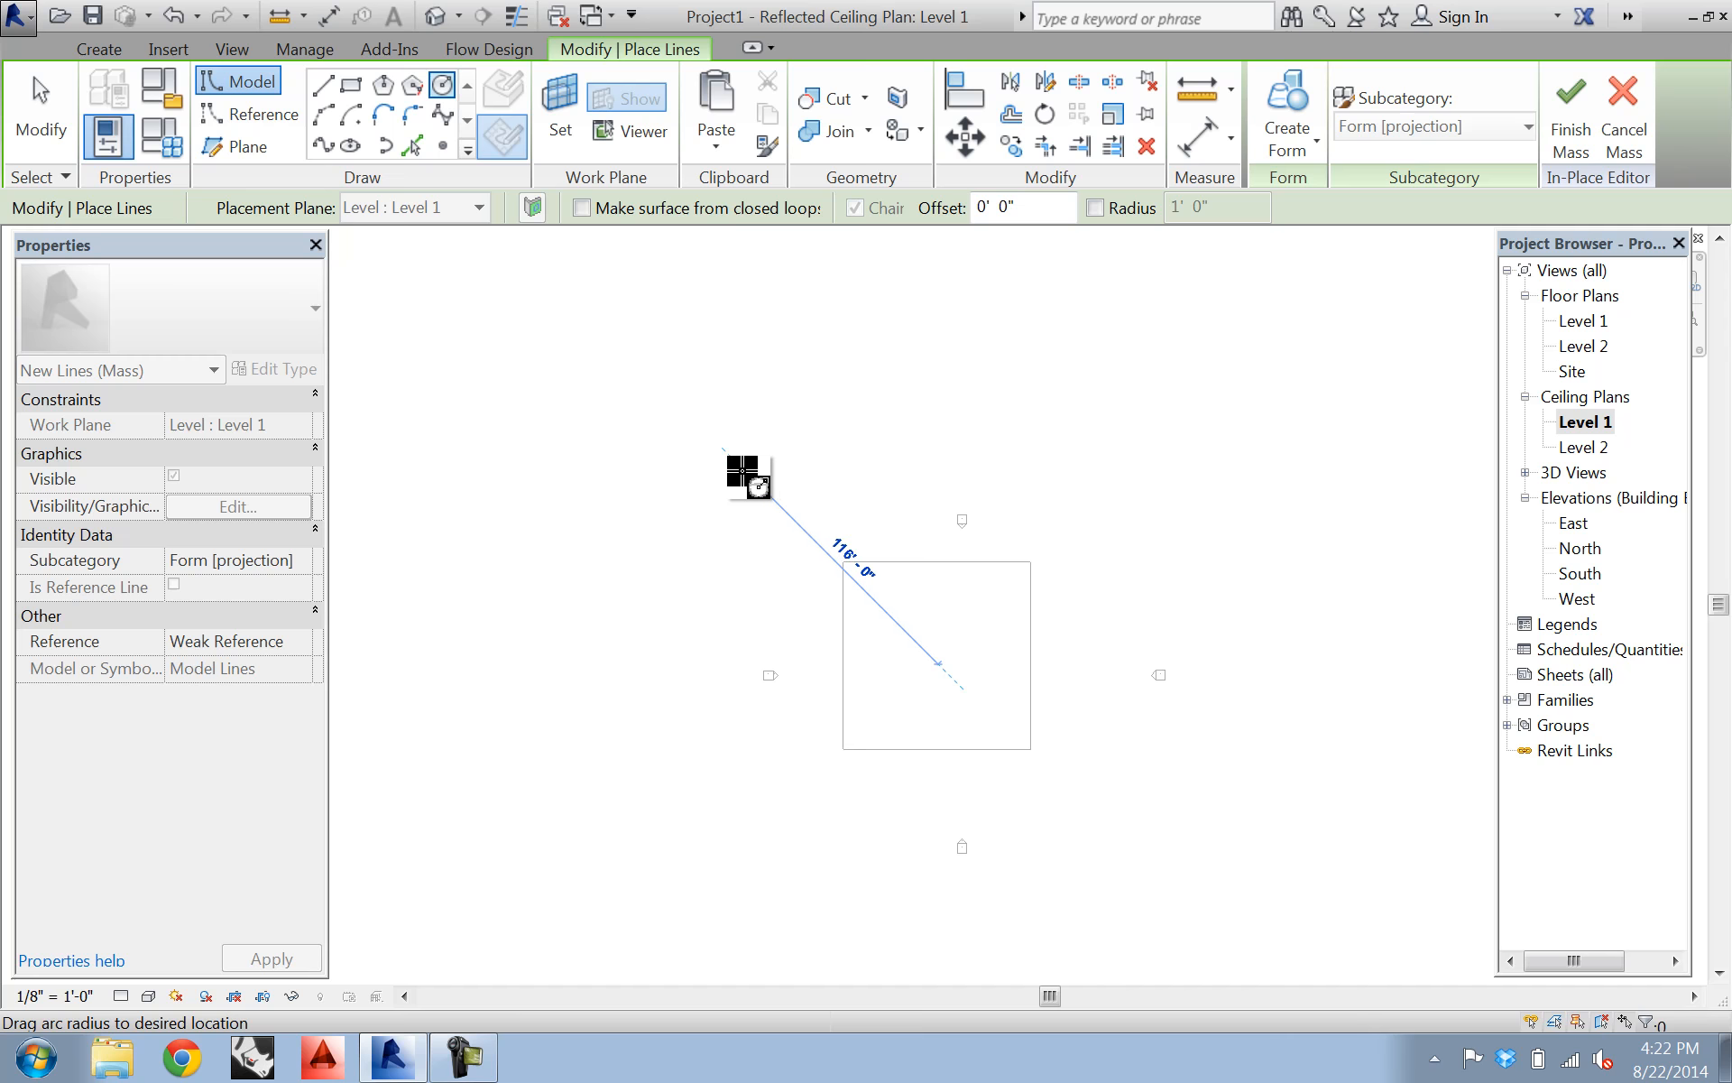
left_click(733, 467)
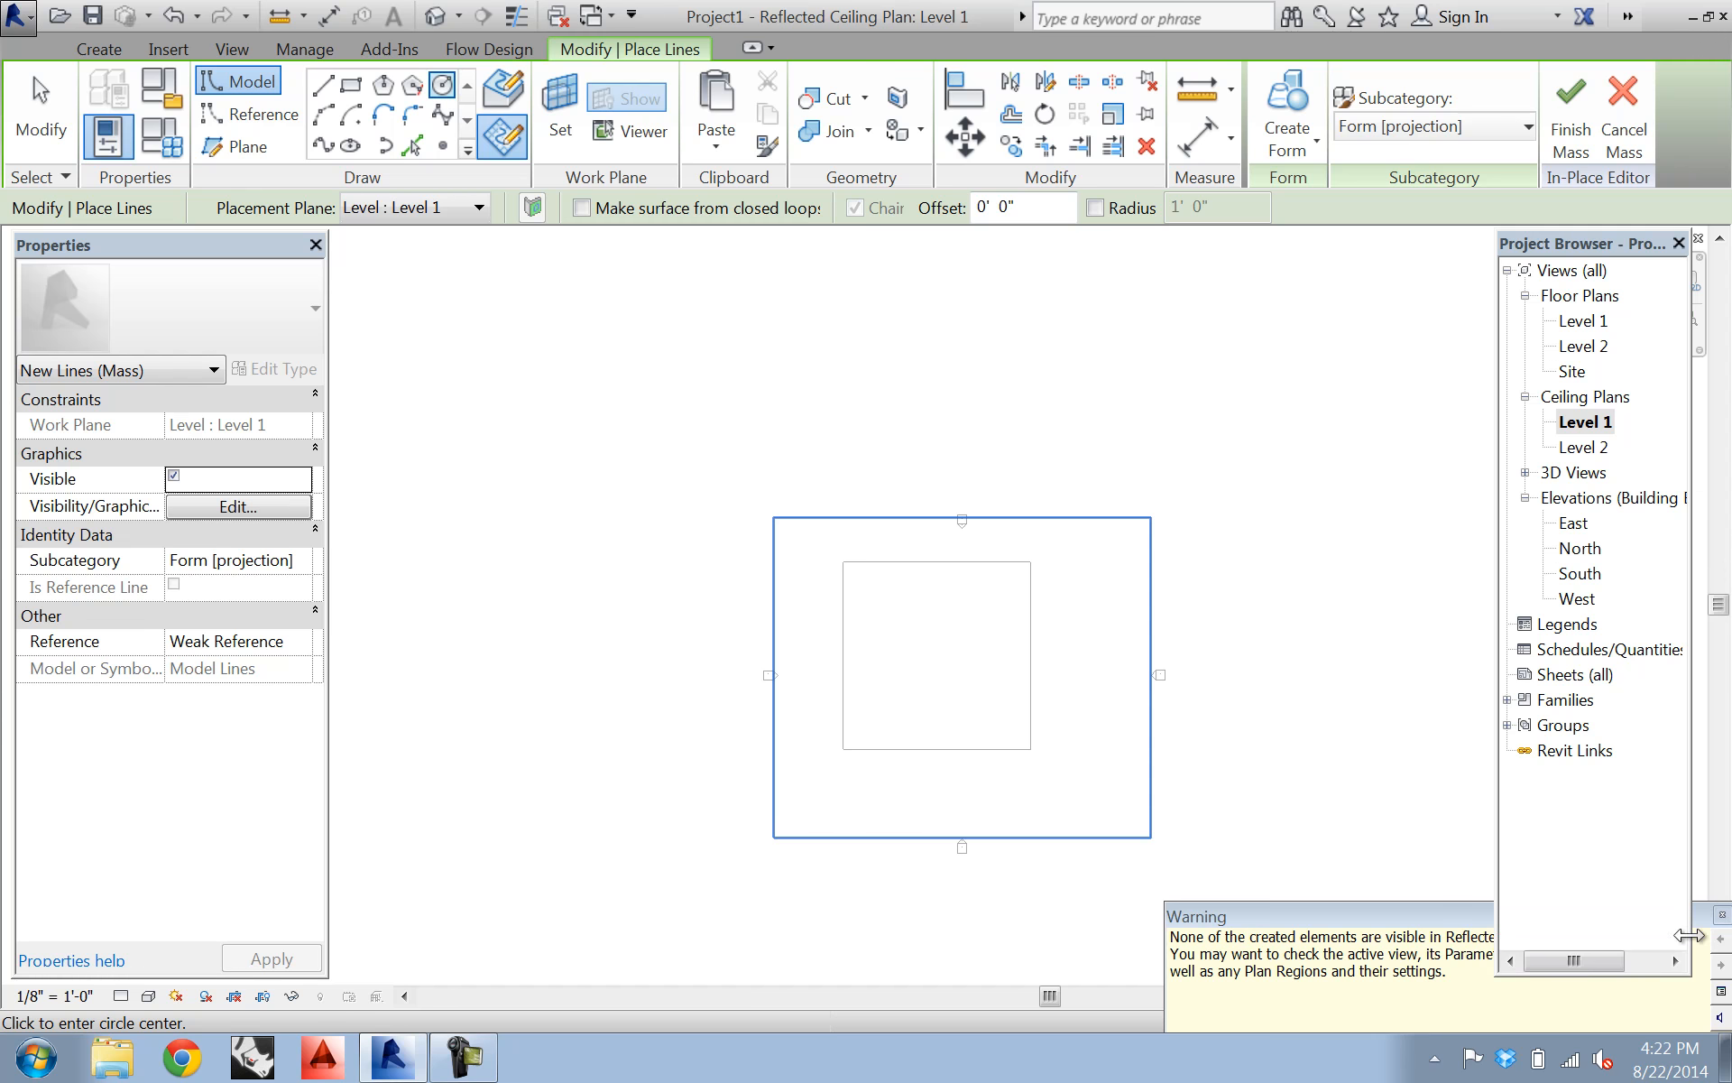
- Open the Level 1 floor plan and delete the circle centred on the tower square
double_click(1574, 322)
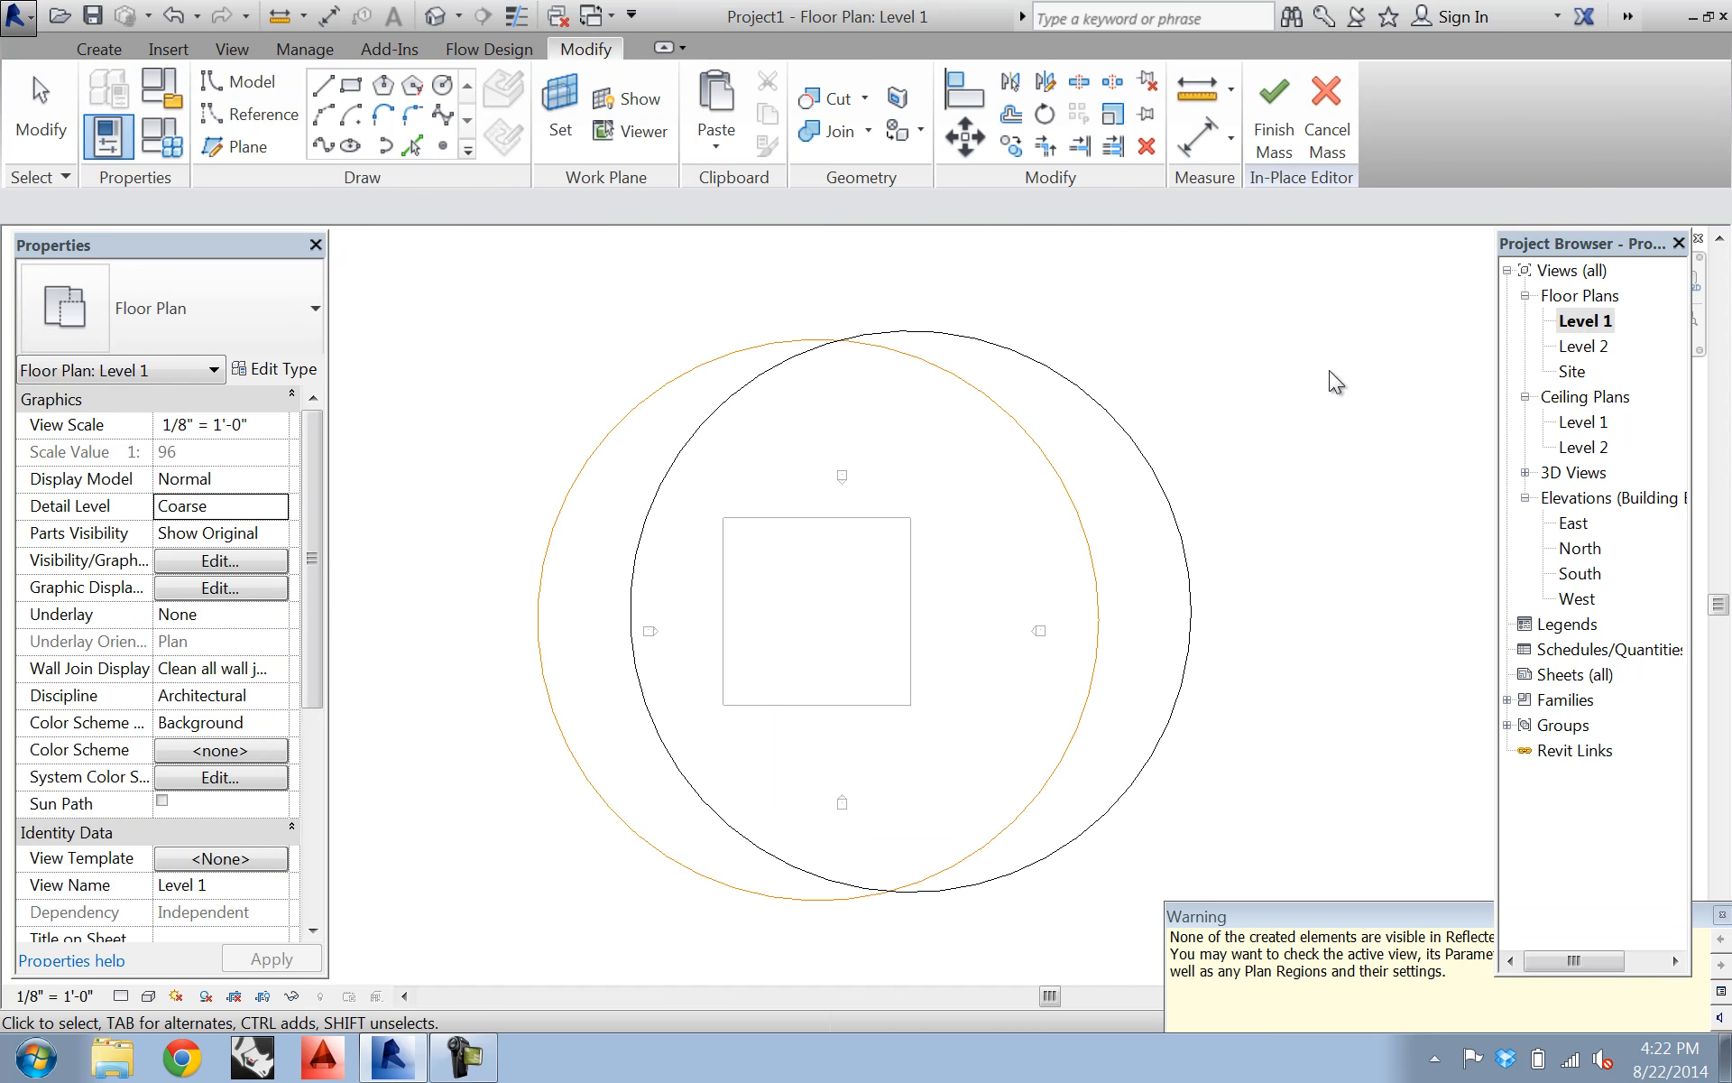
left_click(947, 376)
key("Delete")
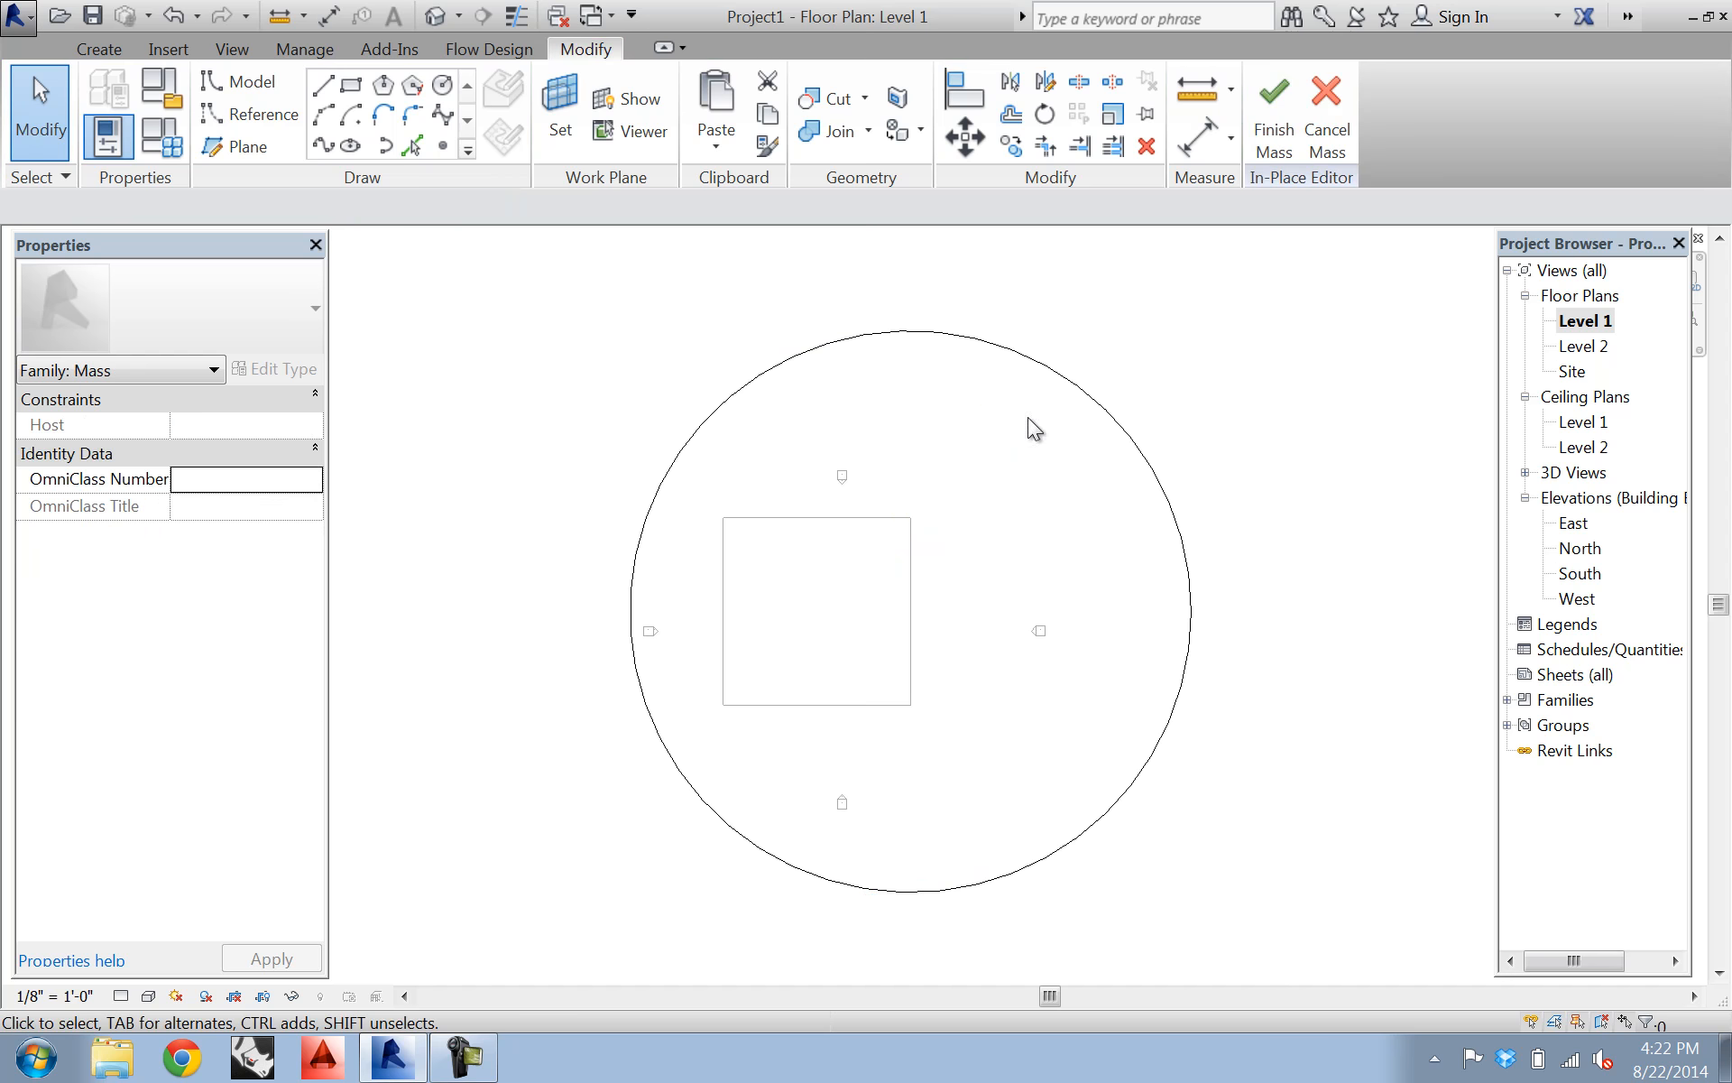
- Move one of the overlapping 120' circles so it is centred on the tower square and delete the other circle
left_click_drag(1133, 442, 1011, 415)
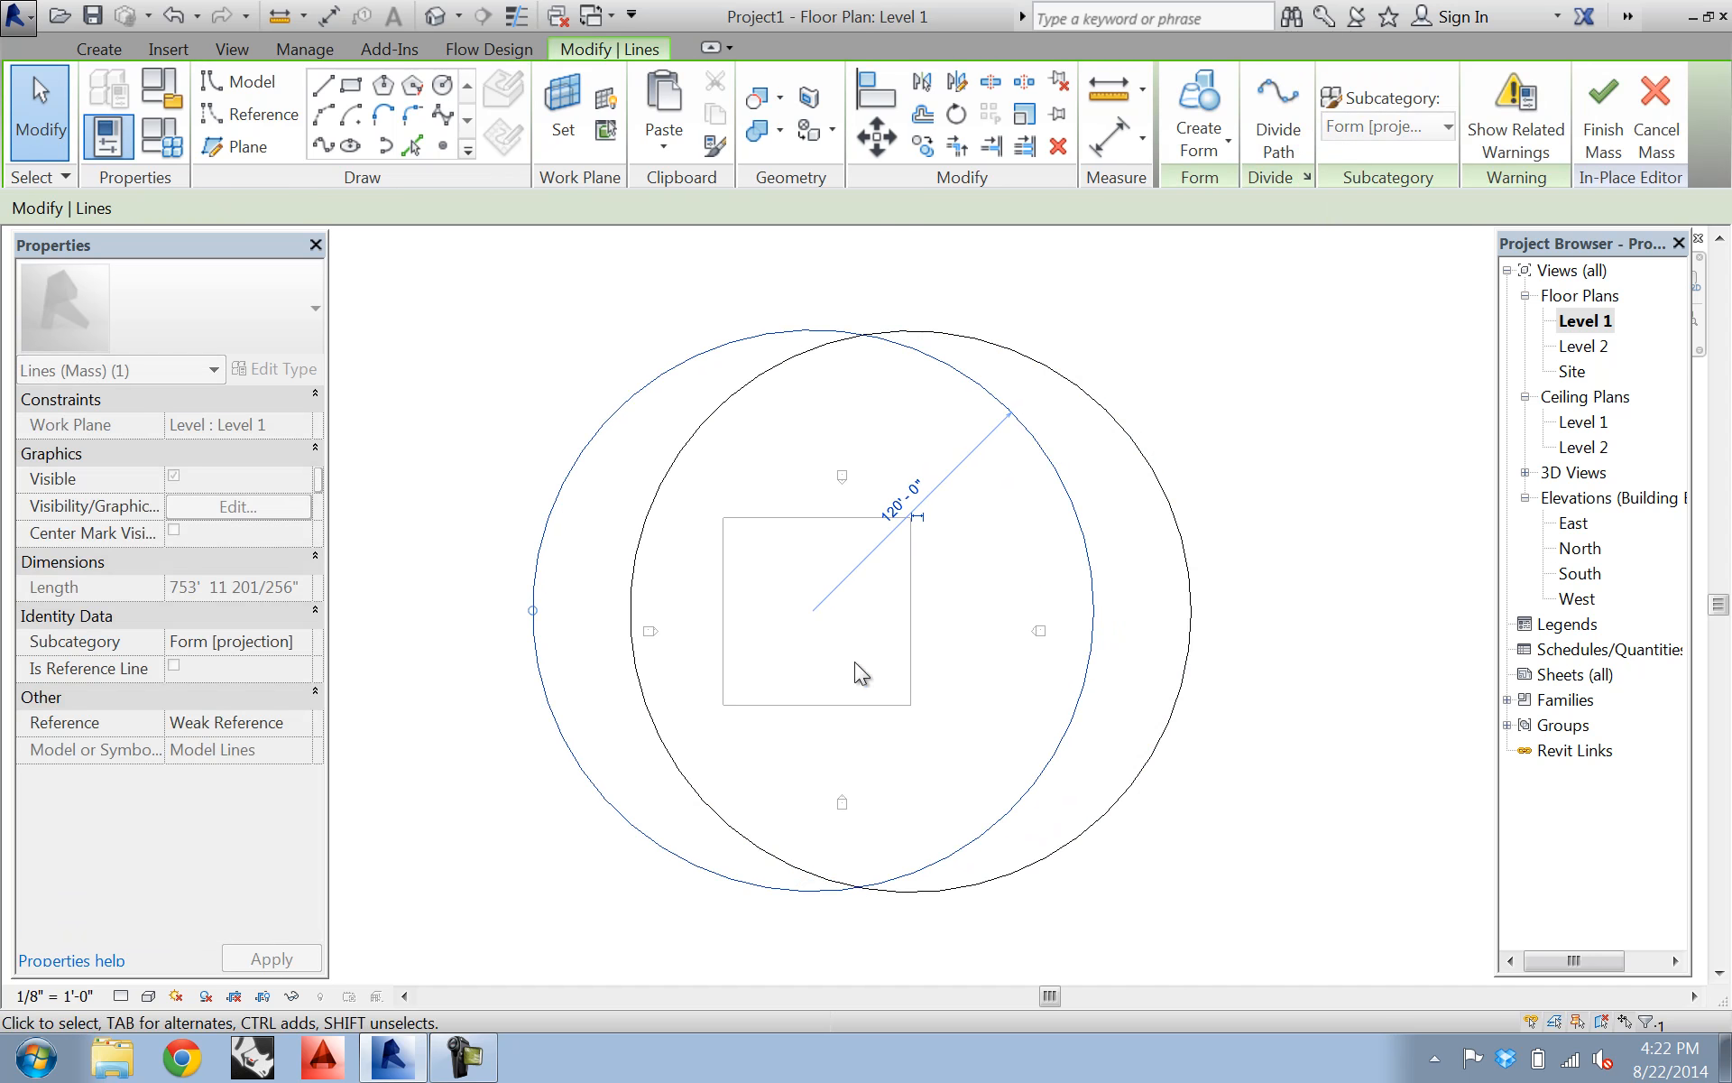
key("Escape")
left_click(1187, 558)
key("Delete")
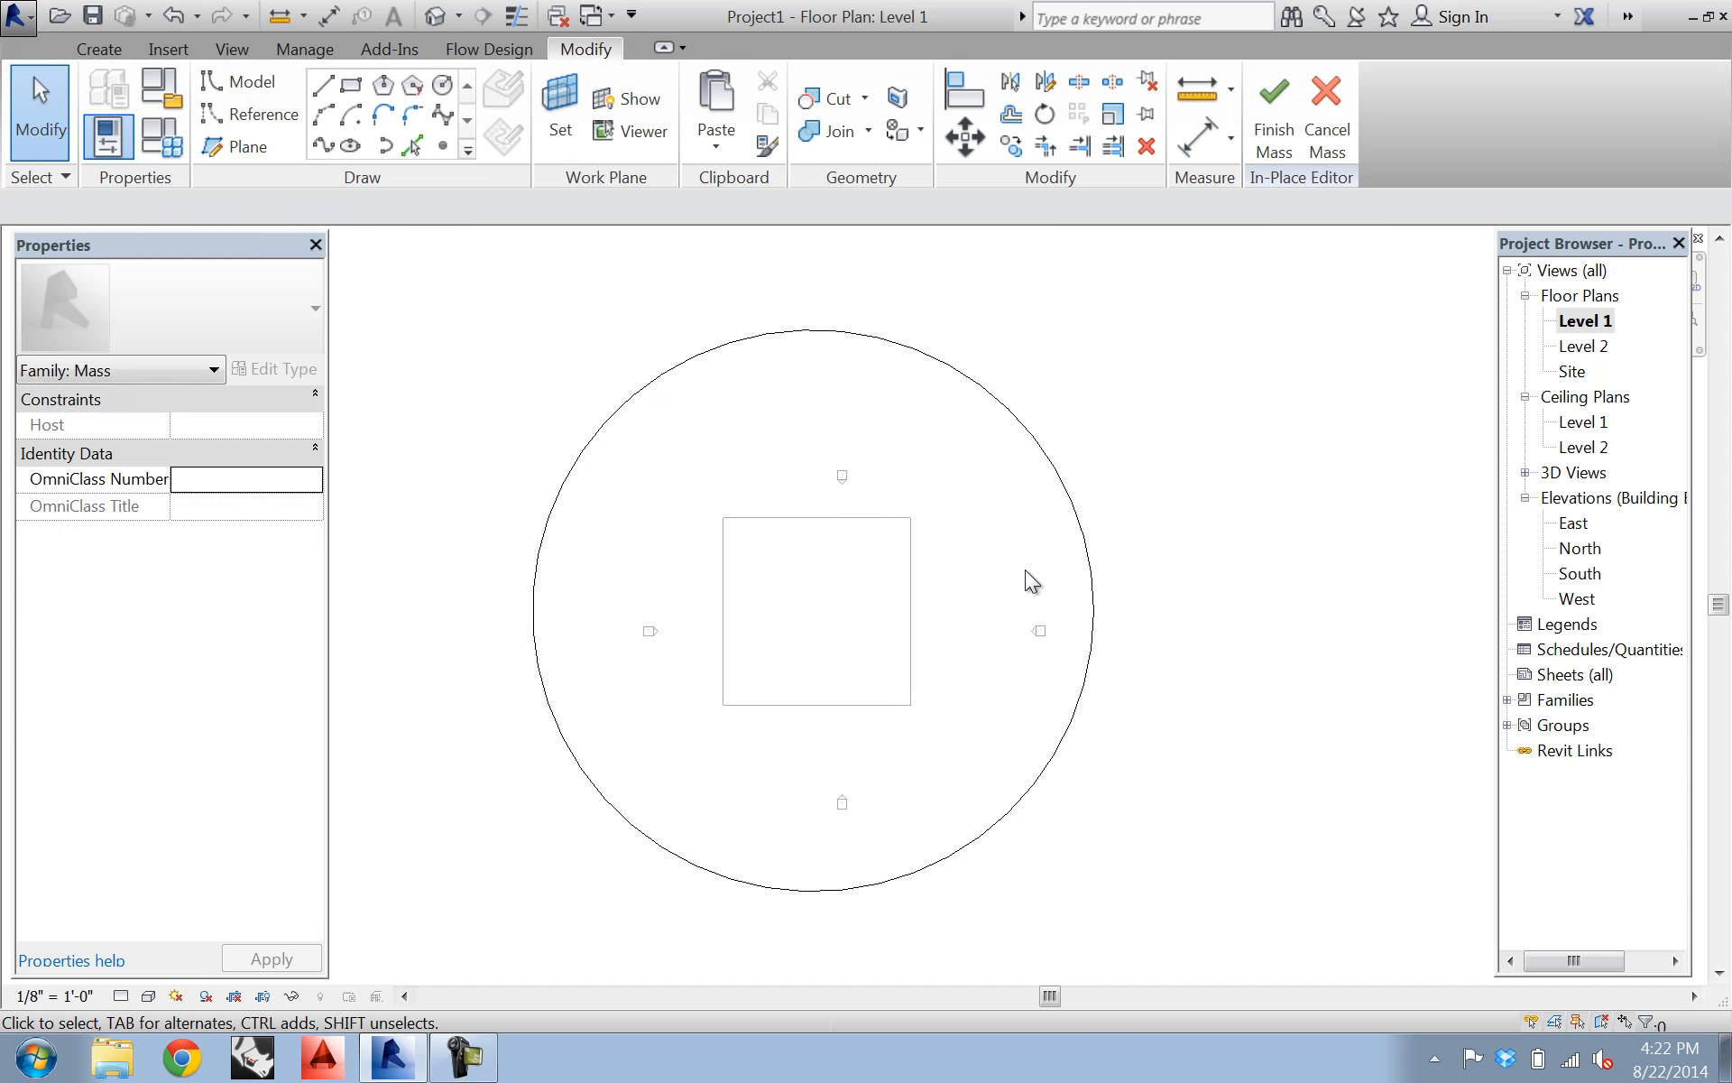
left_click(1091, 532)
left_click_drag(1094, 530, 1101, 532)
key("Escape")
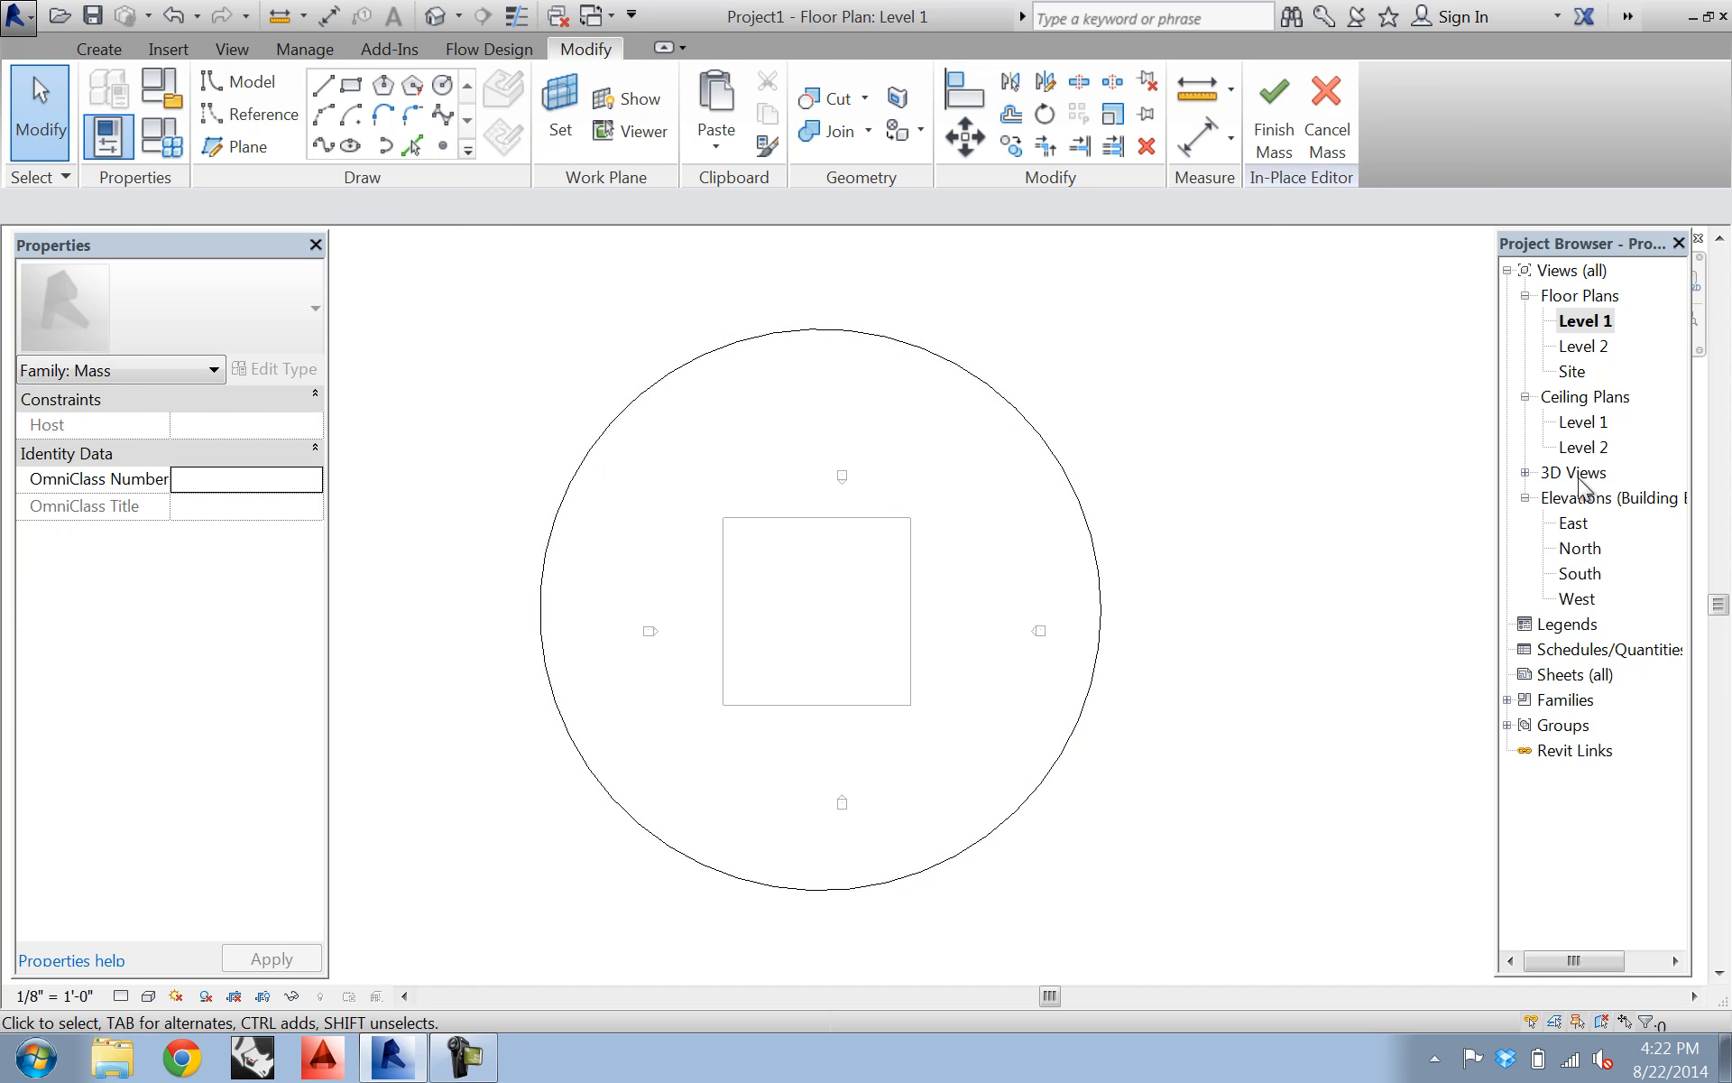
- In the default 3D view, try to draw a vertical line up the tower from the circle's centre, enabling 3D snapping
left_click(1524, 471)
double_click(1574, 498)
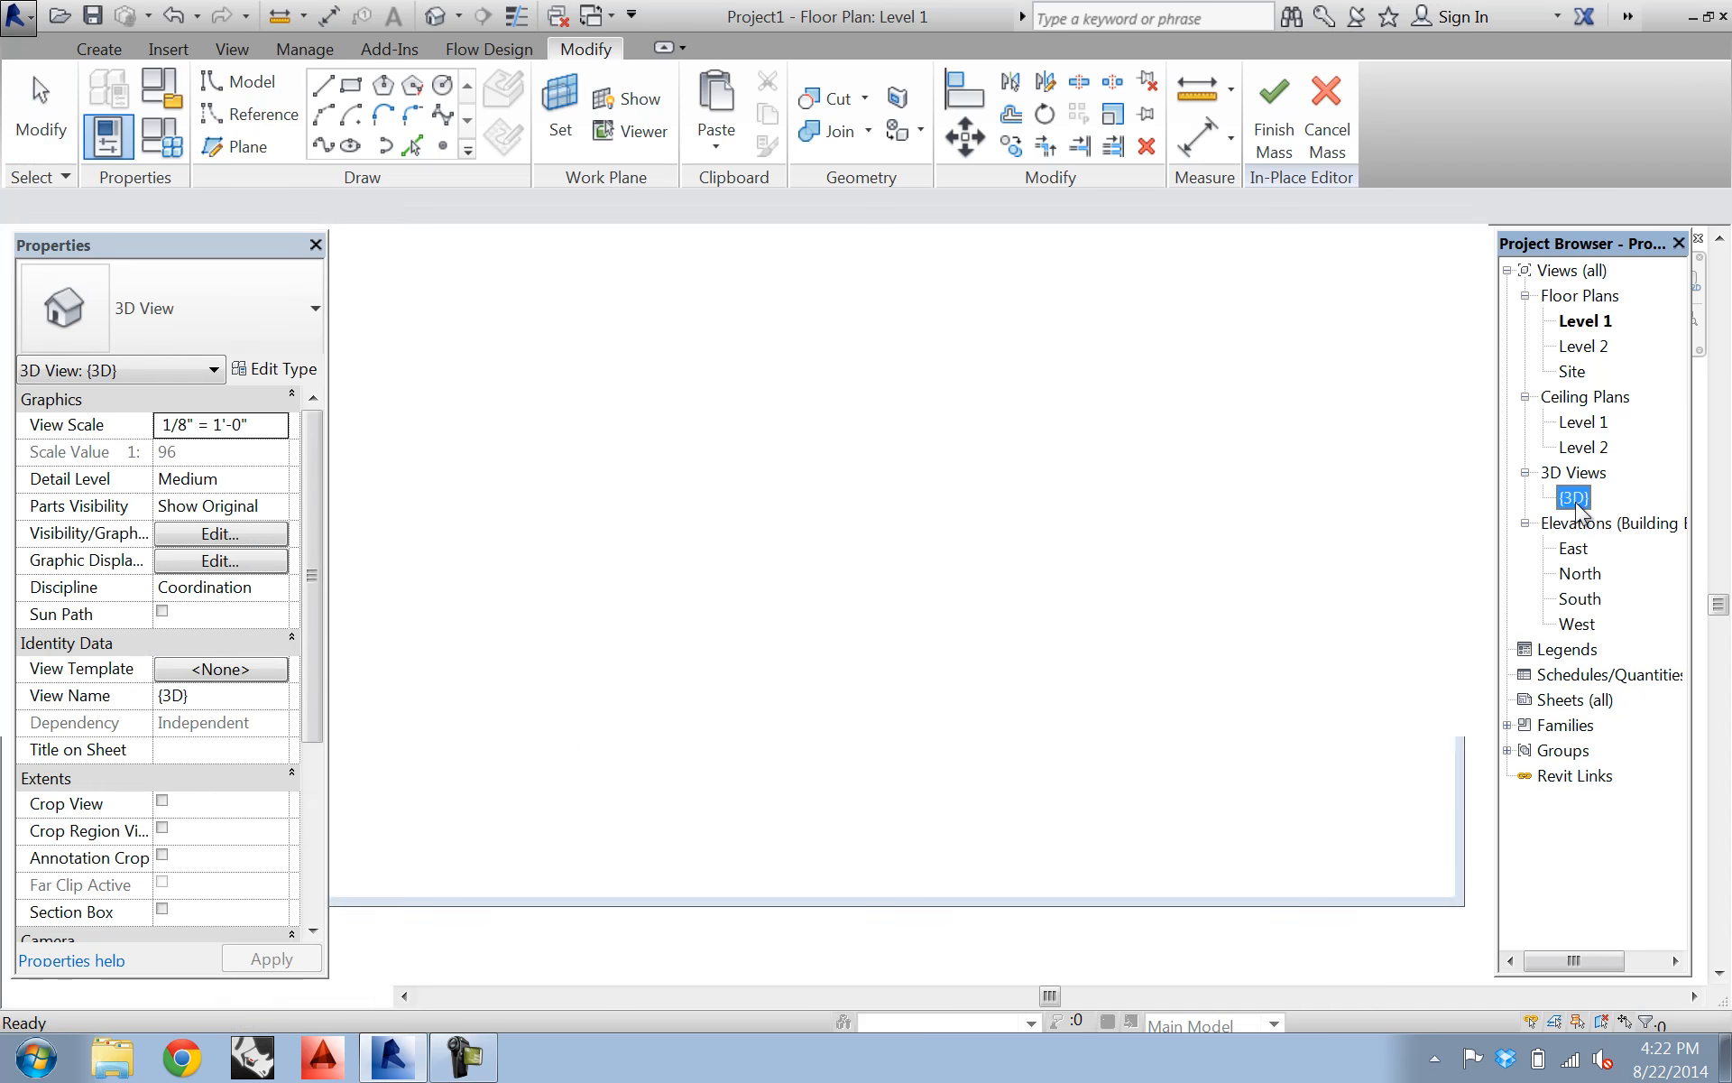
middle_click_drag(1018, 771, 995, 704)
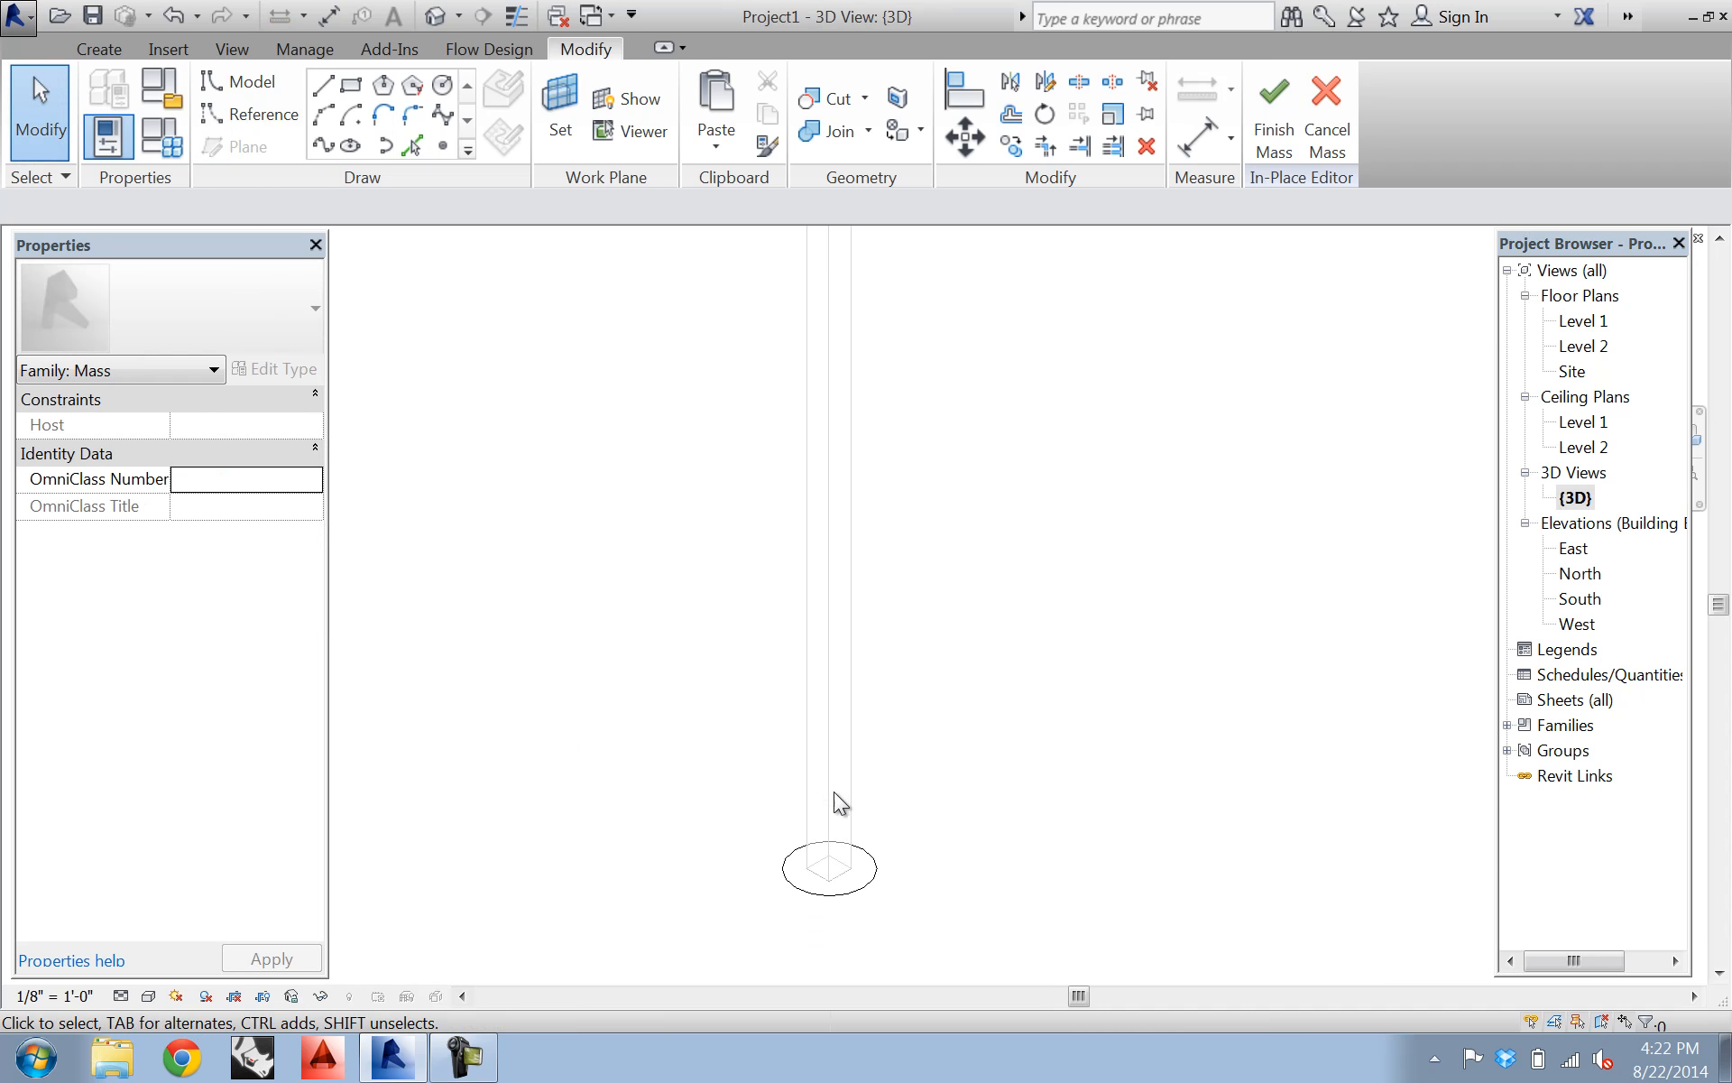
left_click(323, 85)
left_click(828, 866)
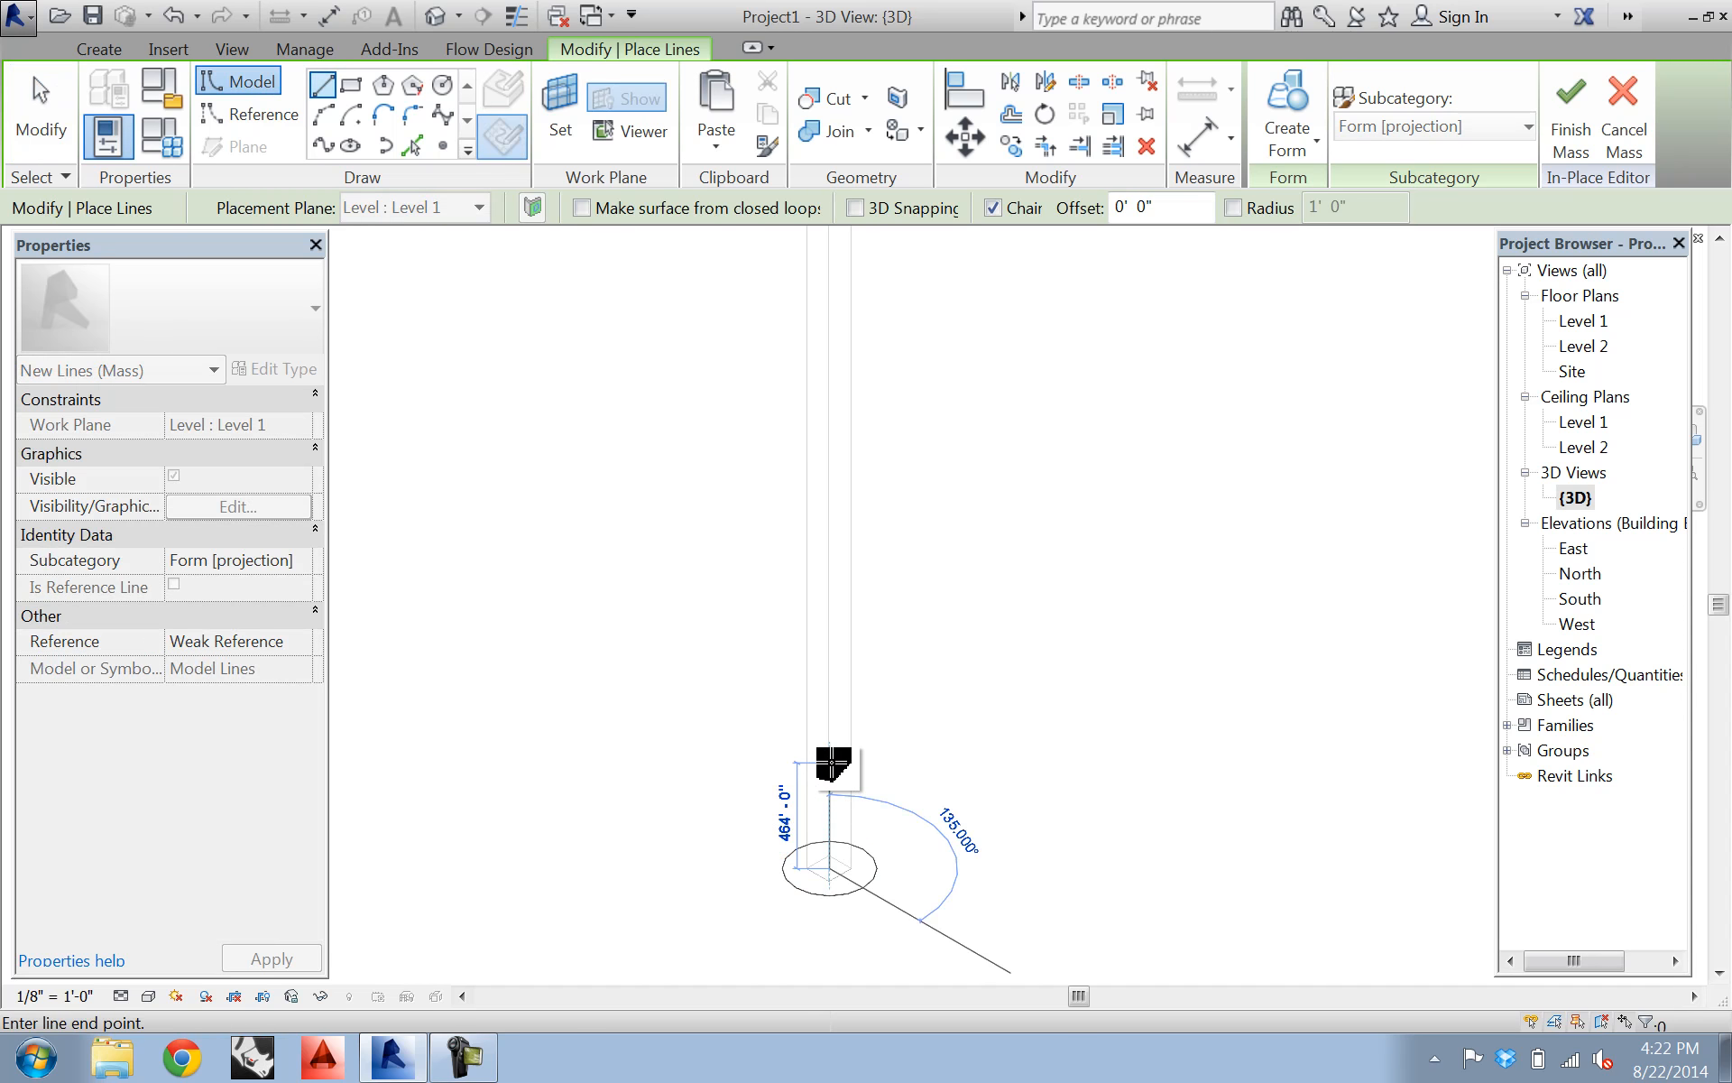
mouse_move(866, 788)
middle_mouse_down("shift")
mouse_move(1029, 746)
mouse_move(839, 800)
middle_mouse_up("shift")
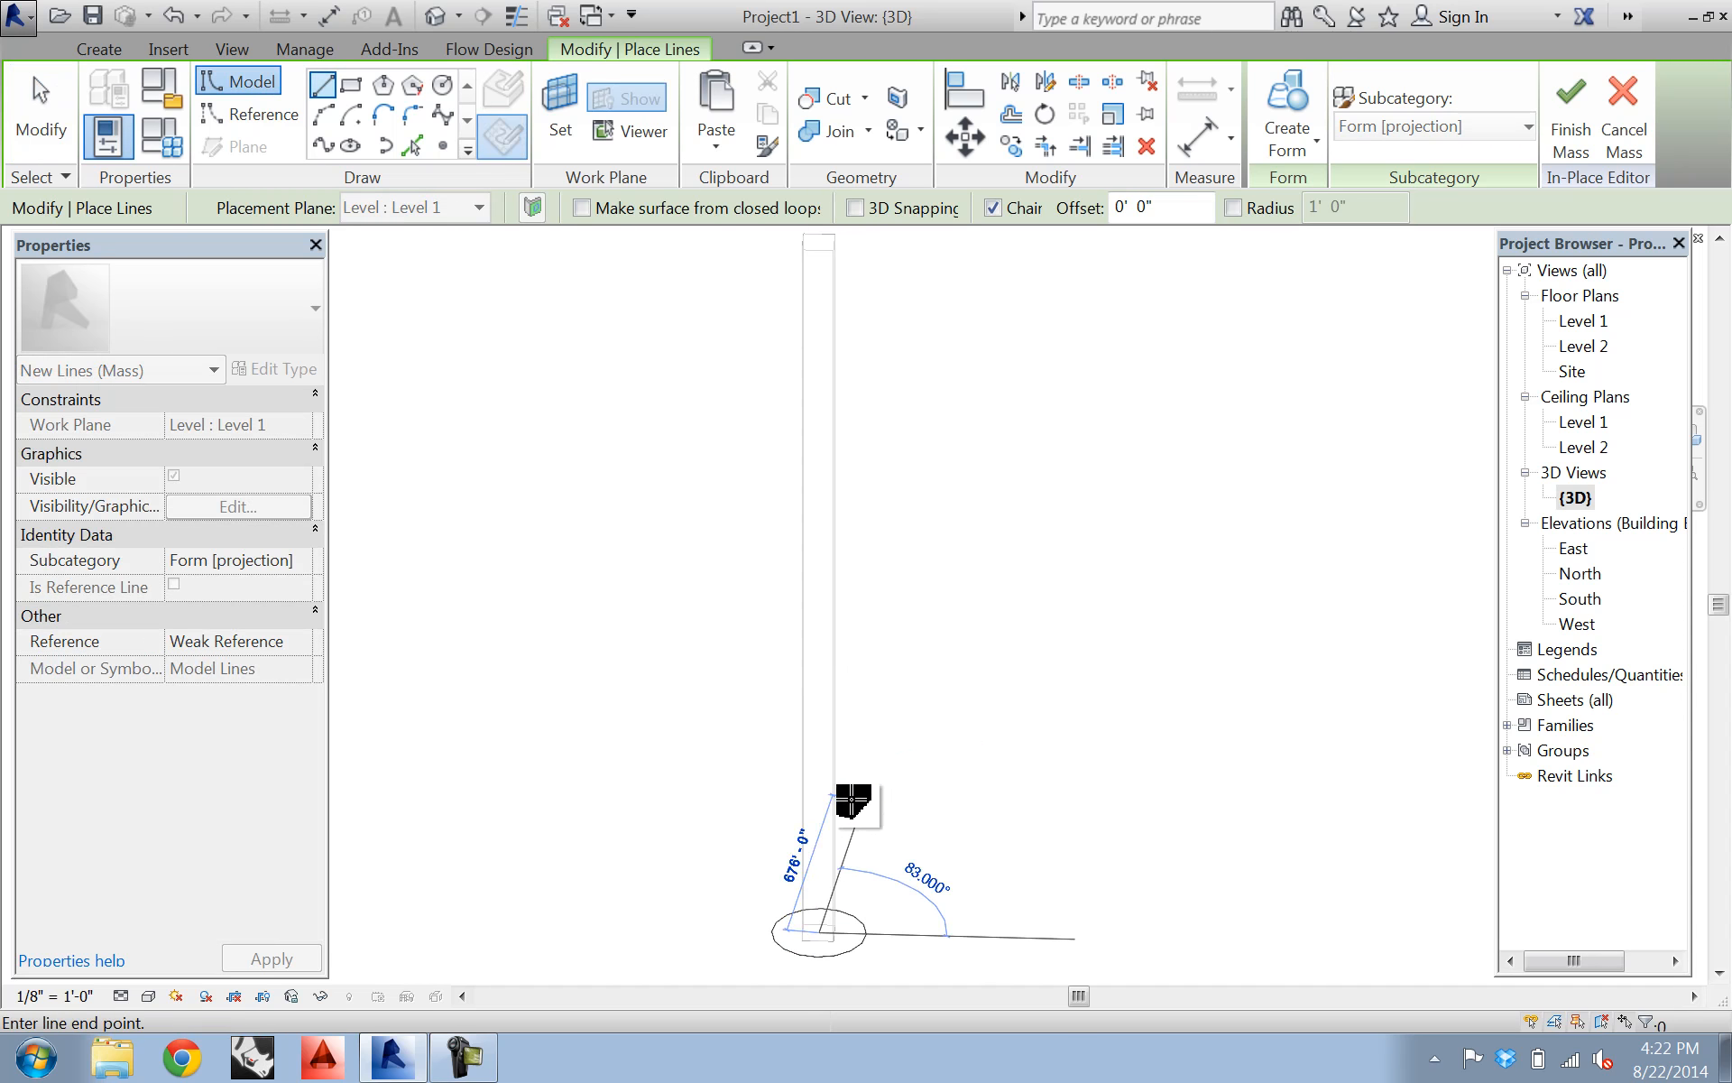
left_click(854, 208)
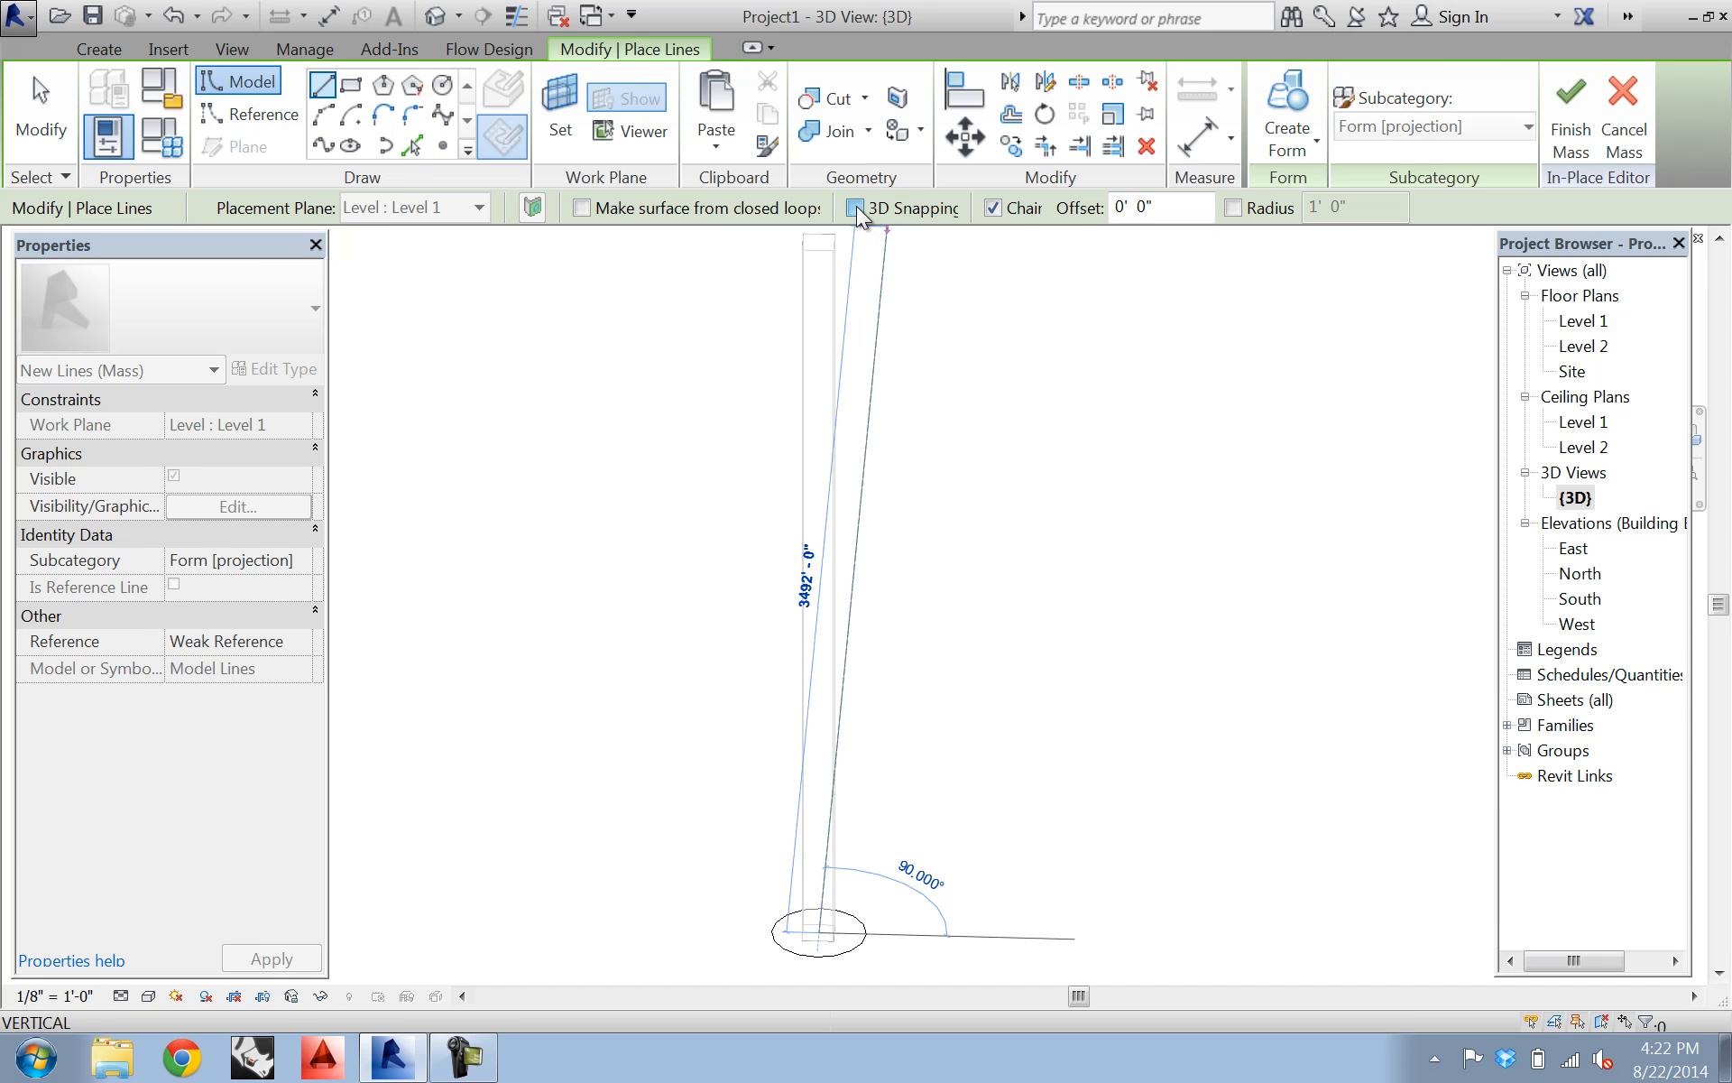
left_click(820, 926)
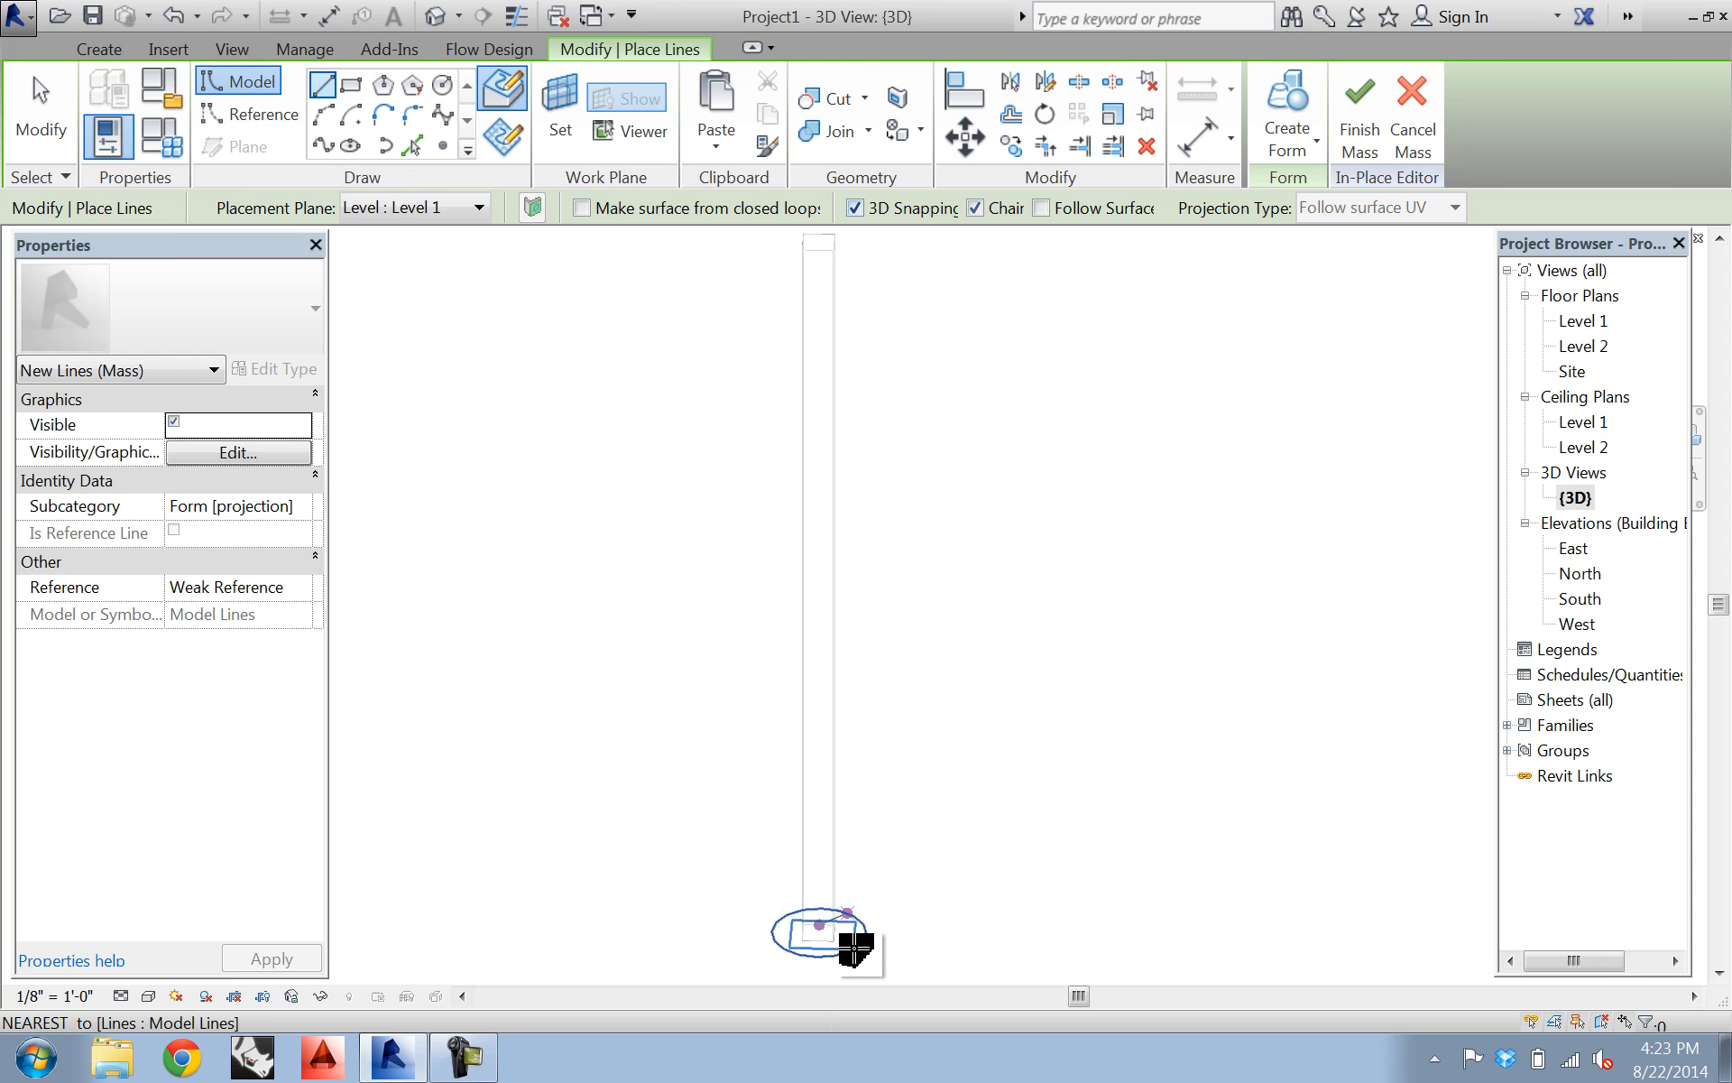
middle_click_drag(924, 886, 826, 871, "shift")
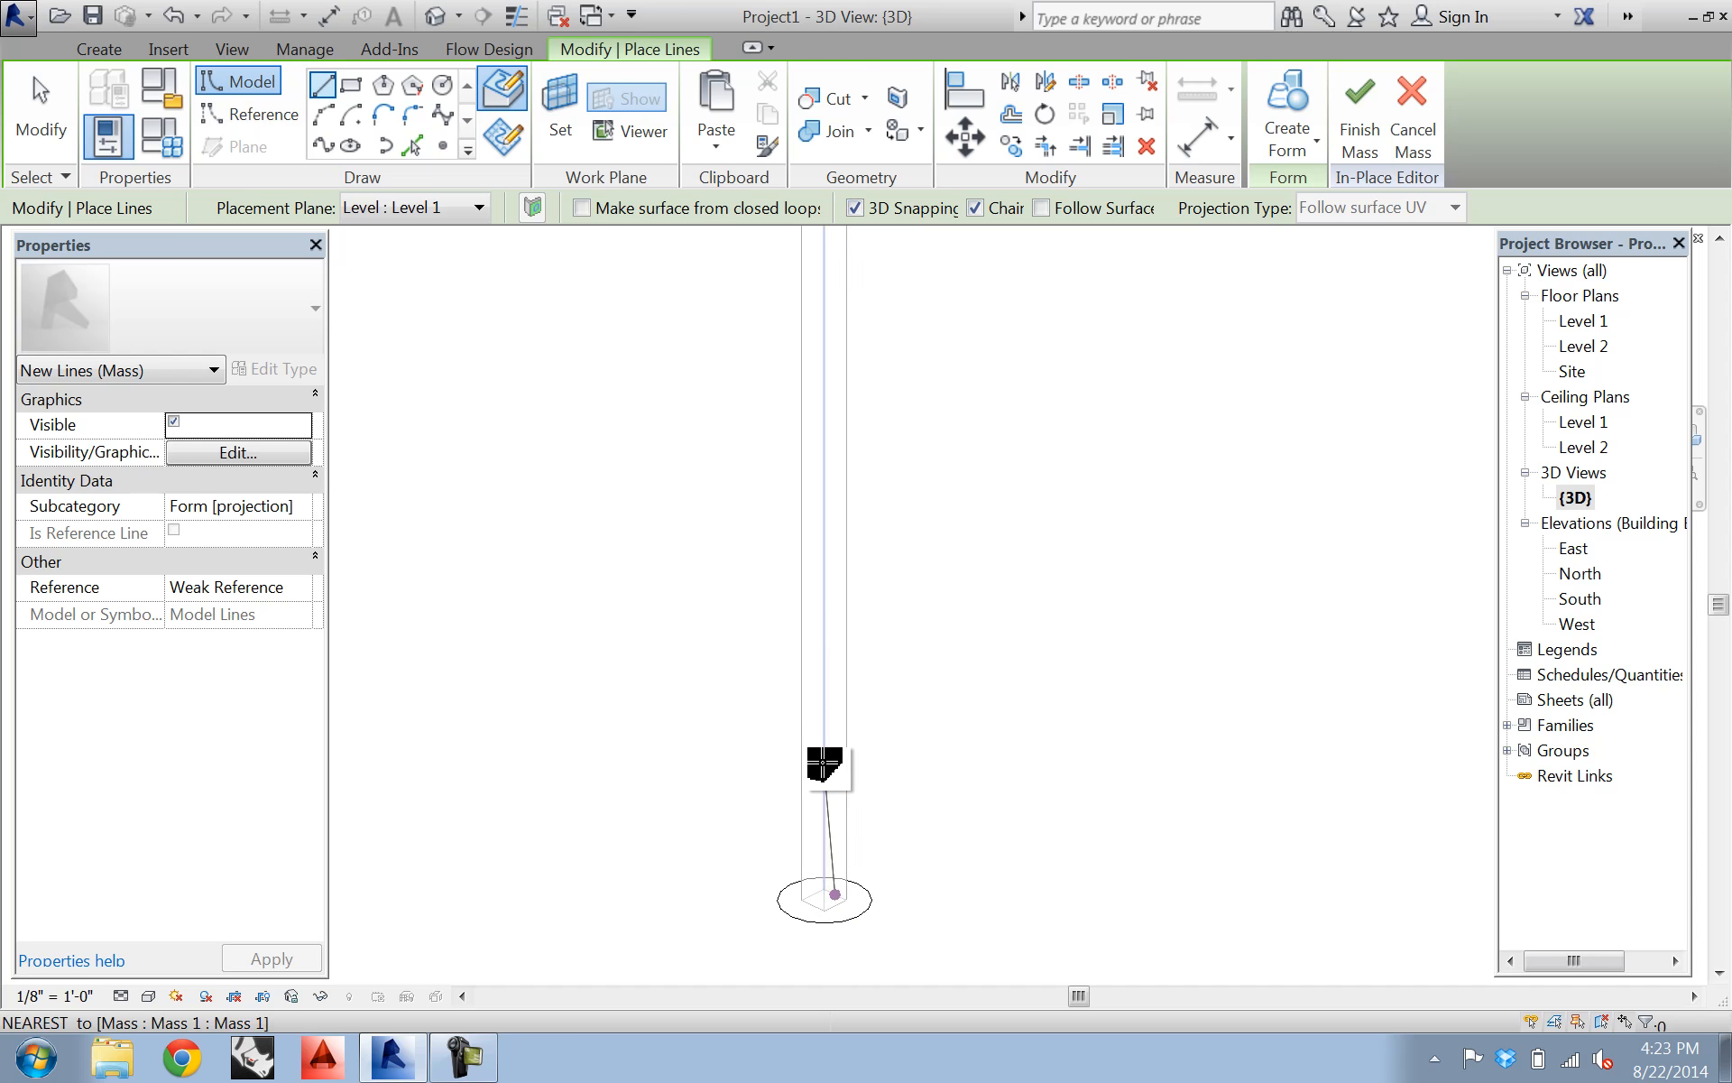
key("Escape")
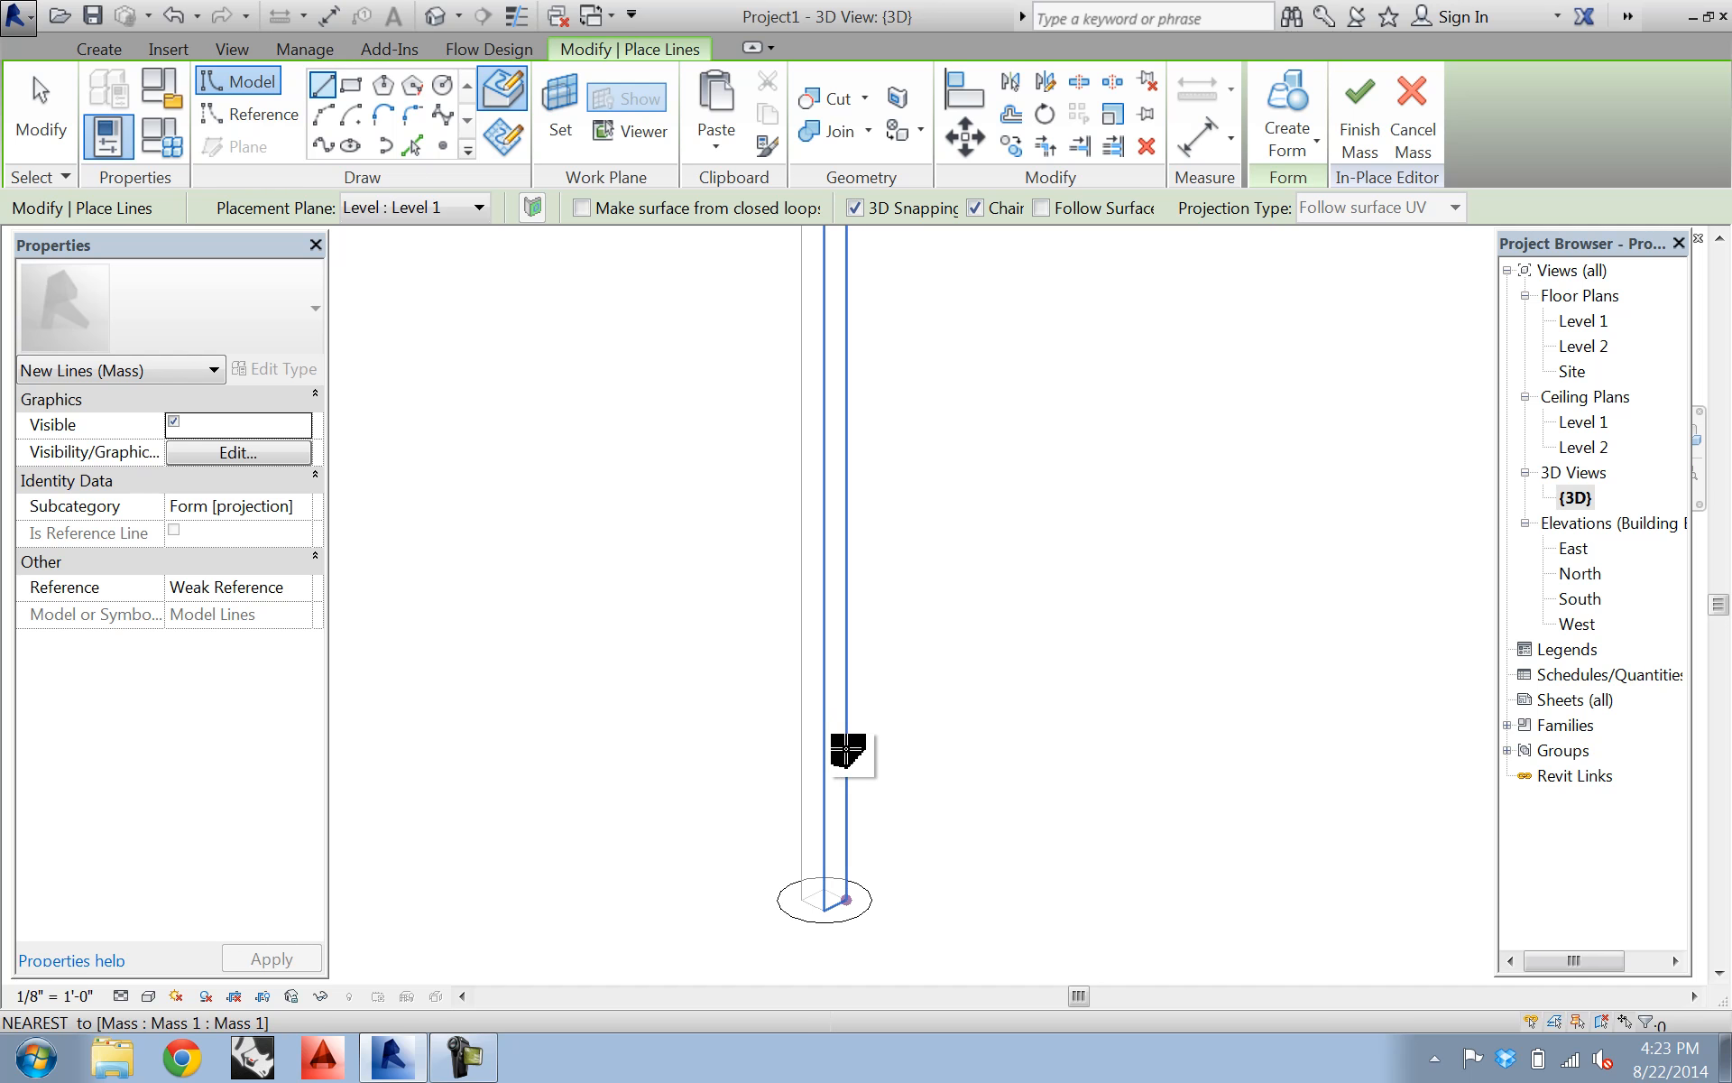
key("Escape")
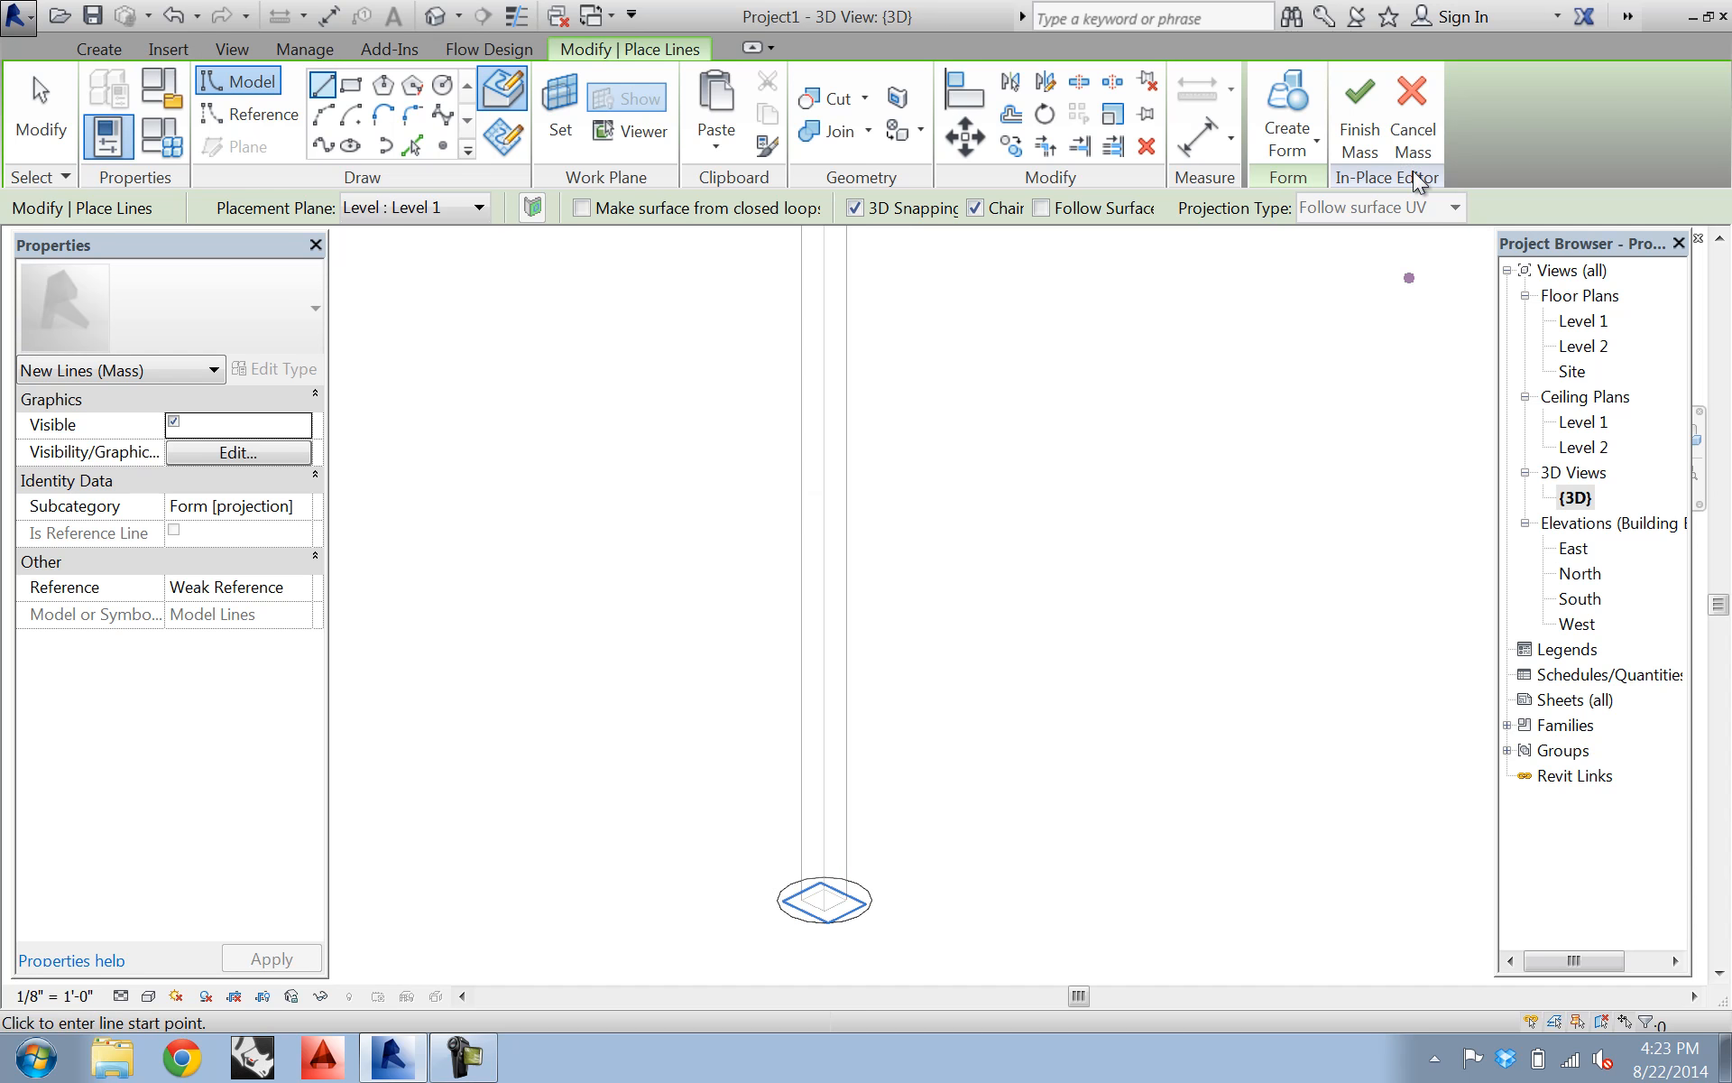
- Cancel the second in-place mass and discard its changes
middle_click_drag(908, 909, 1009, 949, "shift")
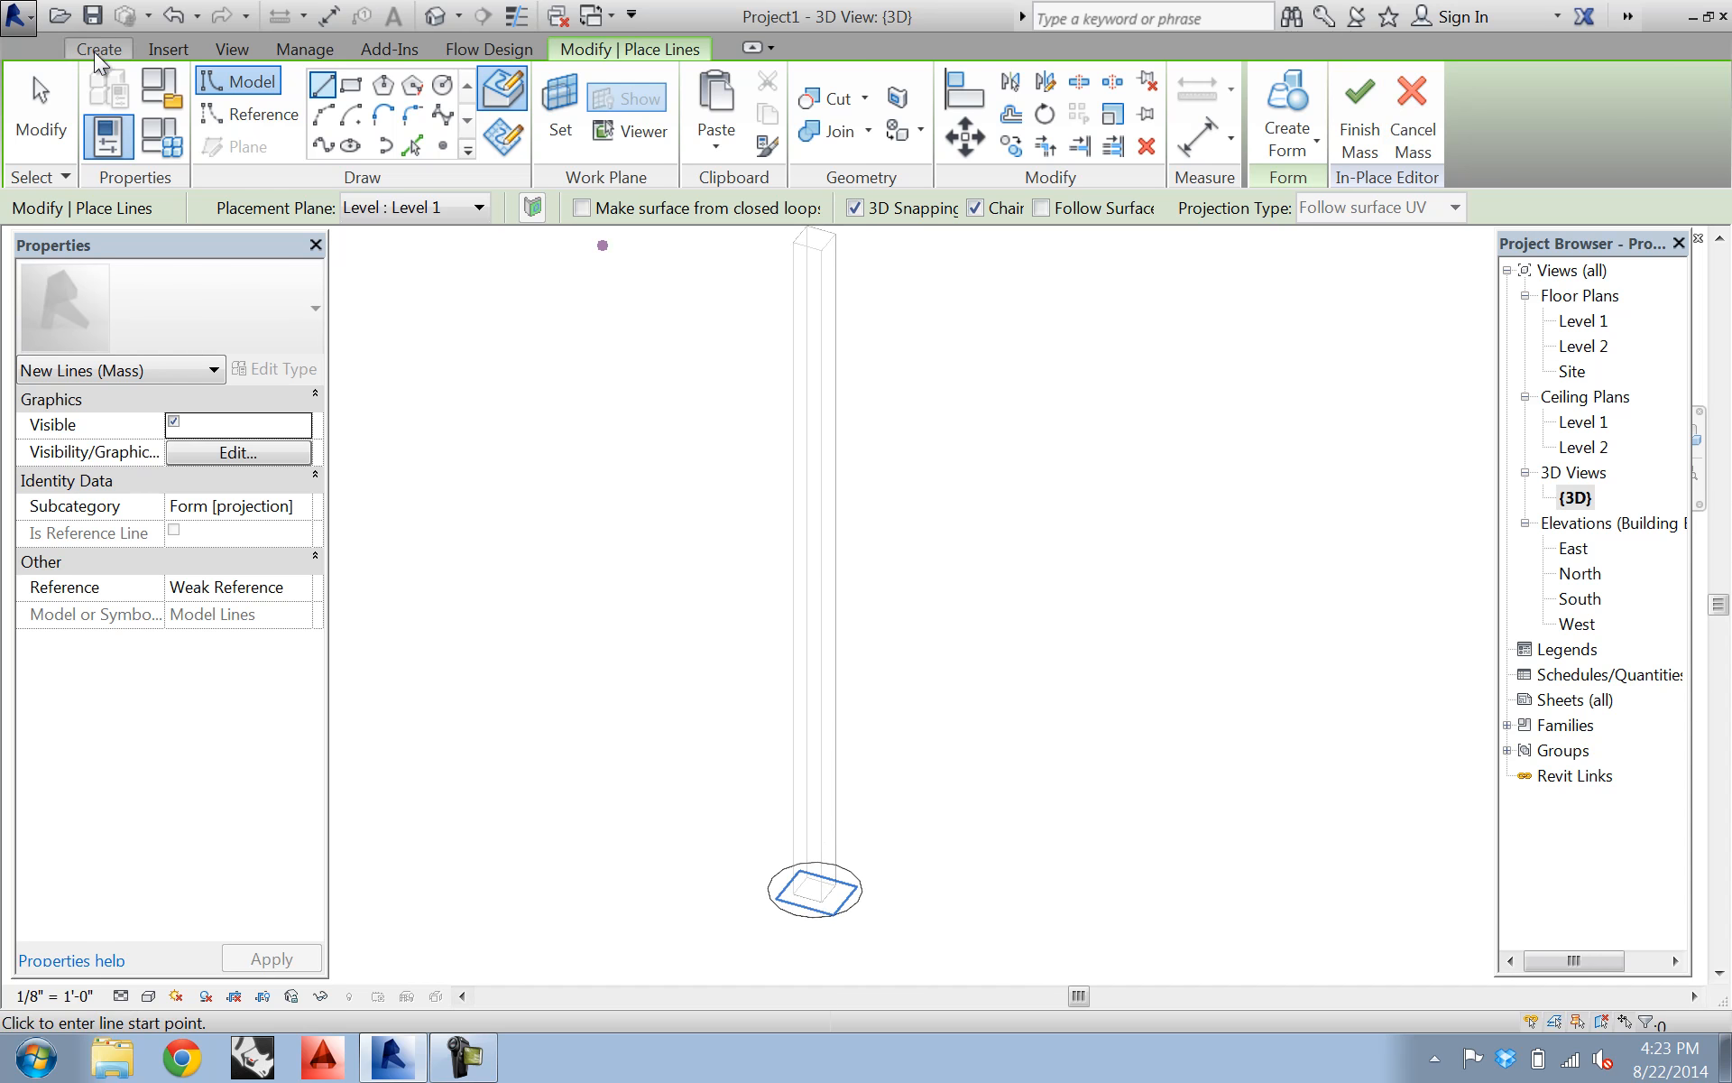
left_click(1409, 117)
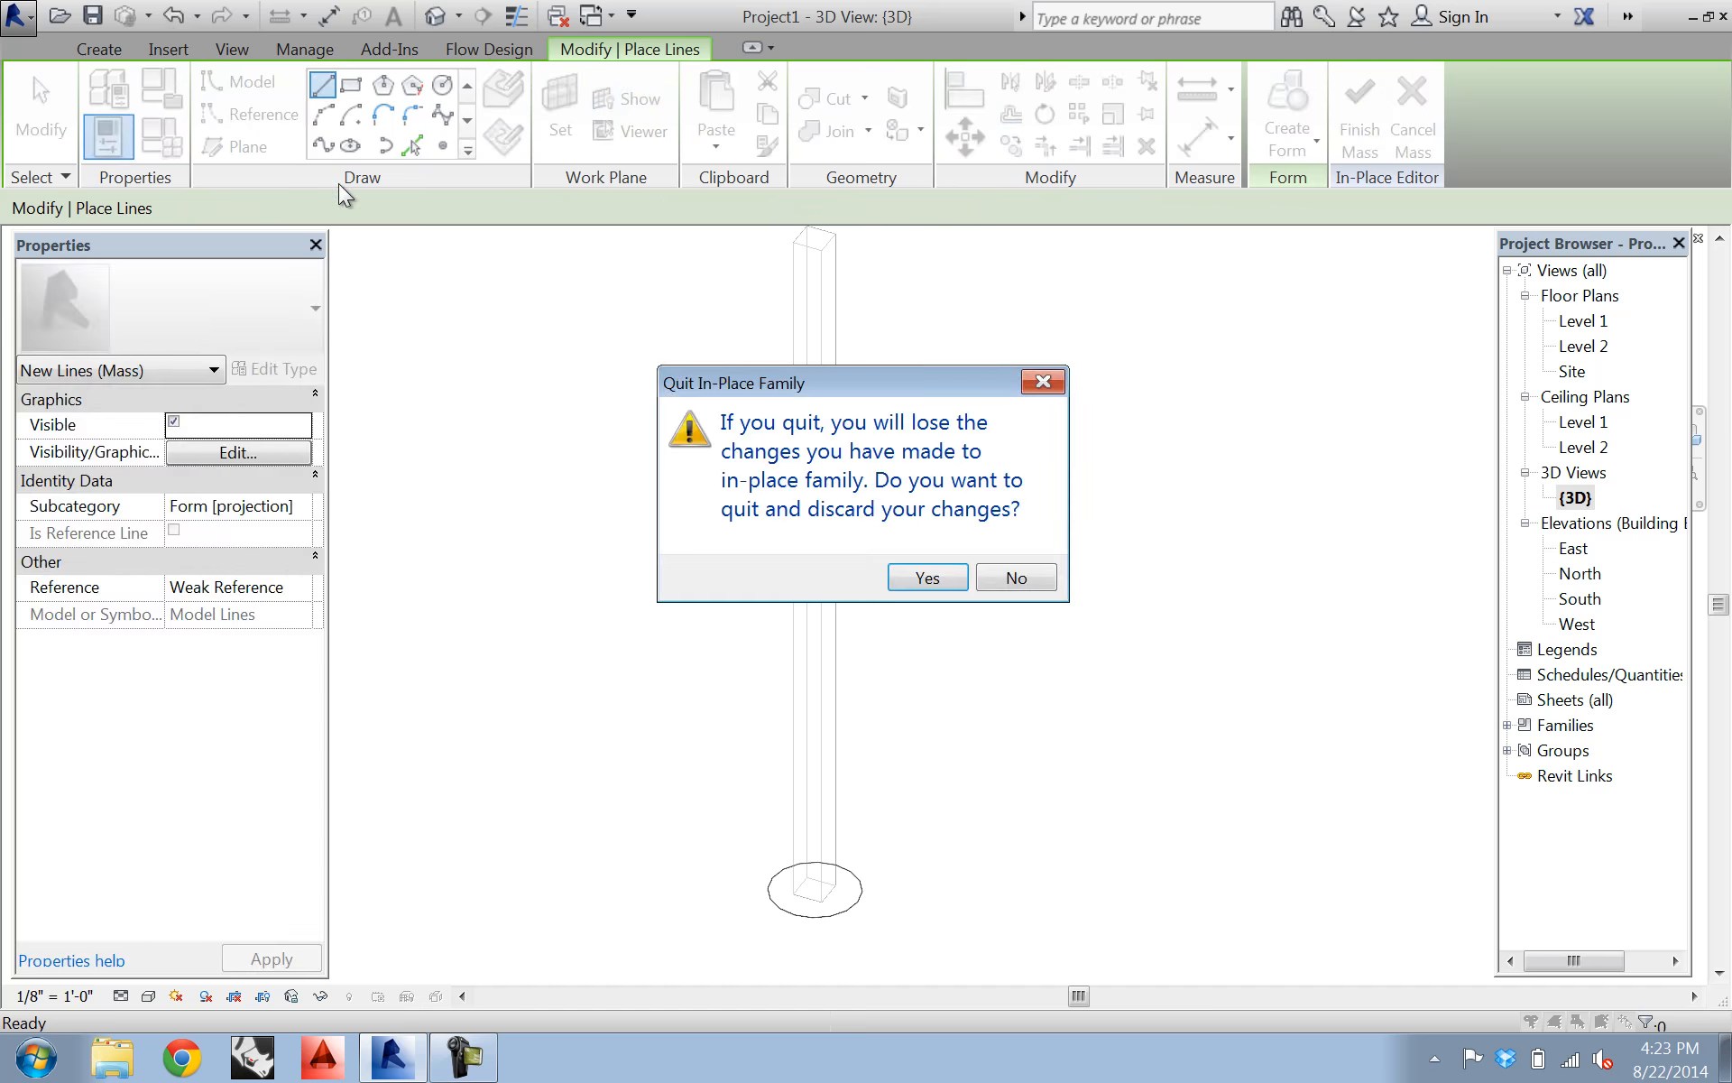
left_click(927, 578)
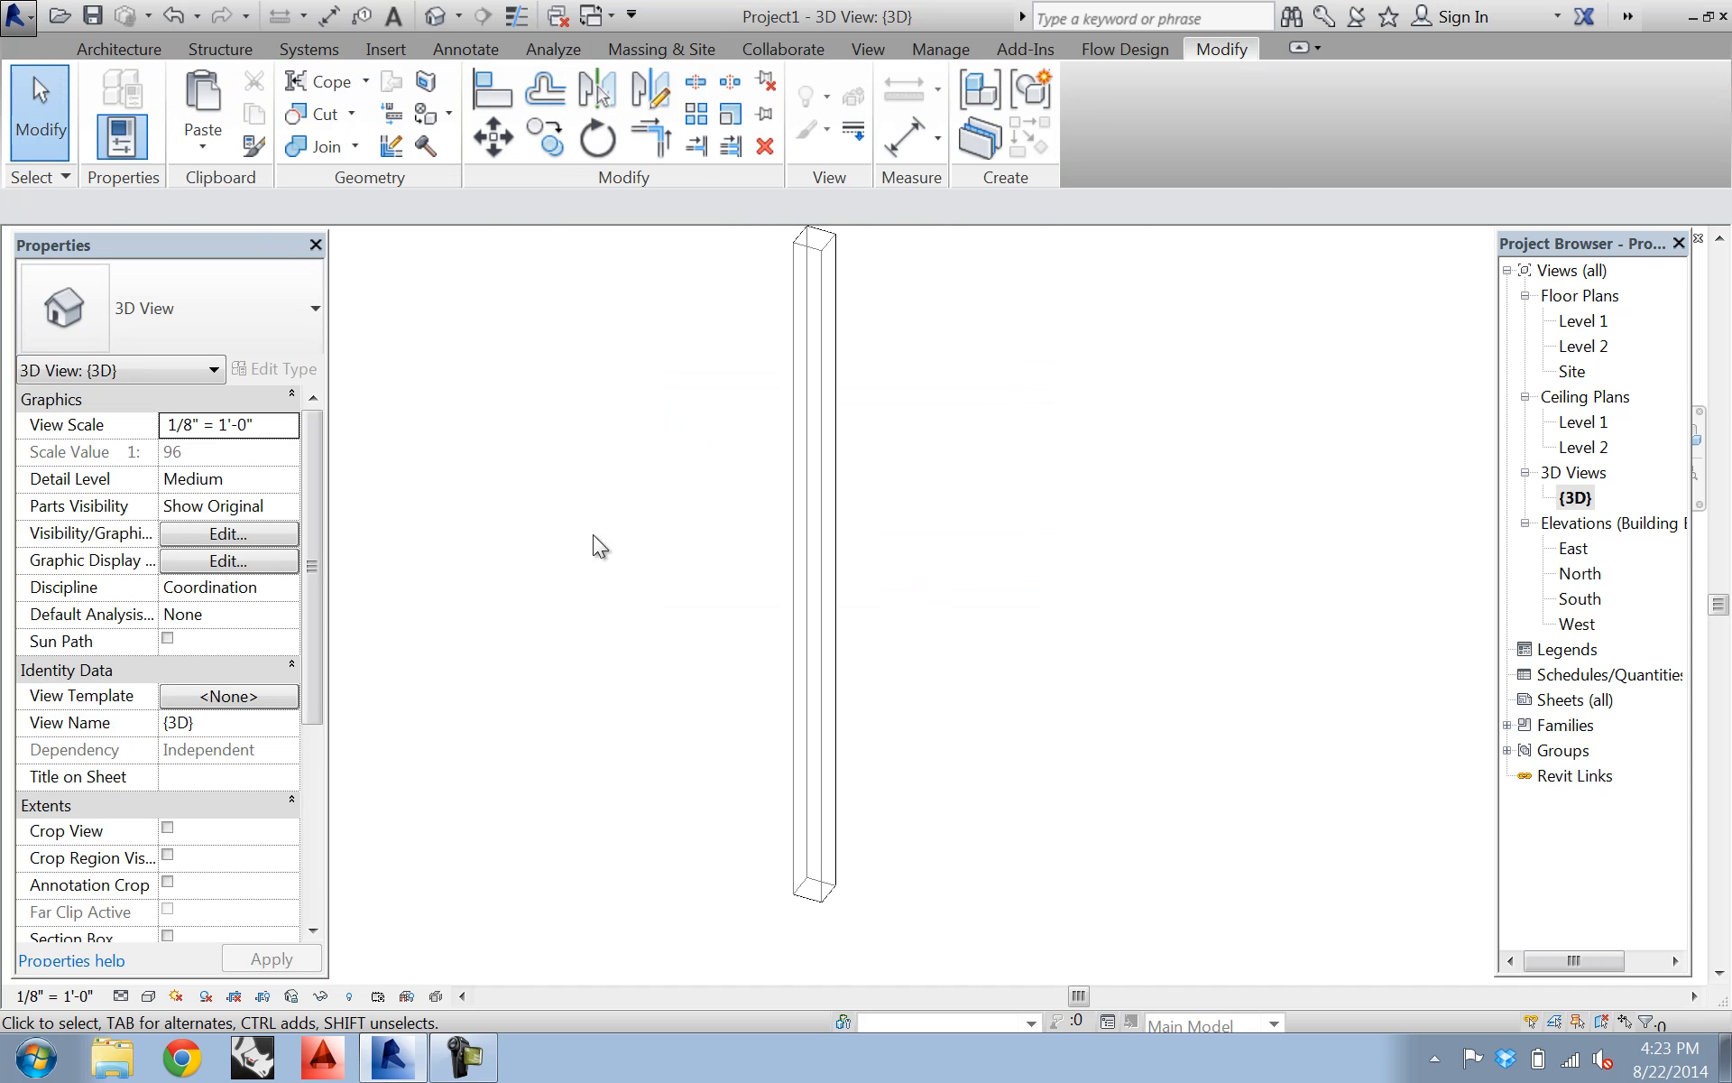
- Start creating new floor plan views from the existing levels and select Level 14
left_click(120, 49)
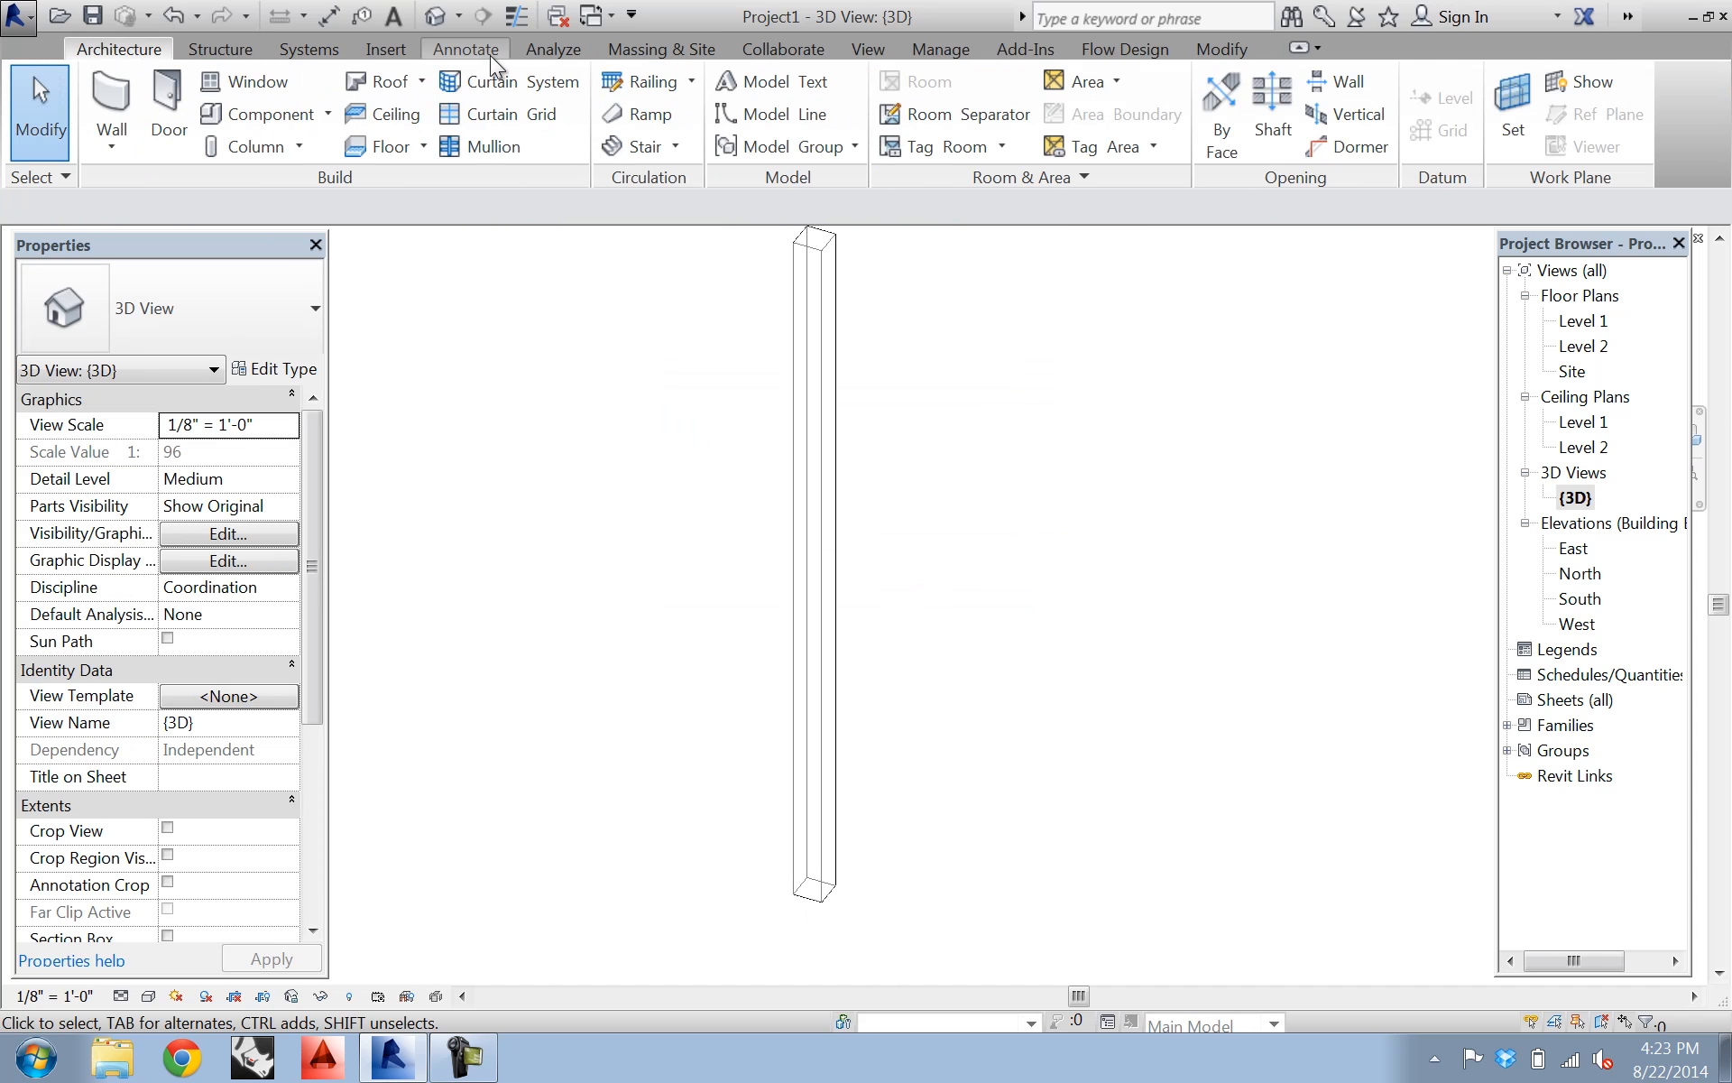
left_click(870, 49)
left_click(1039, 86)
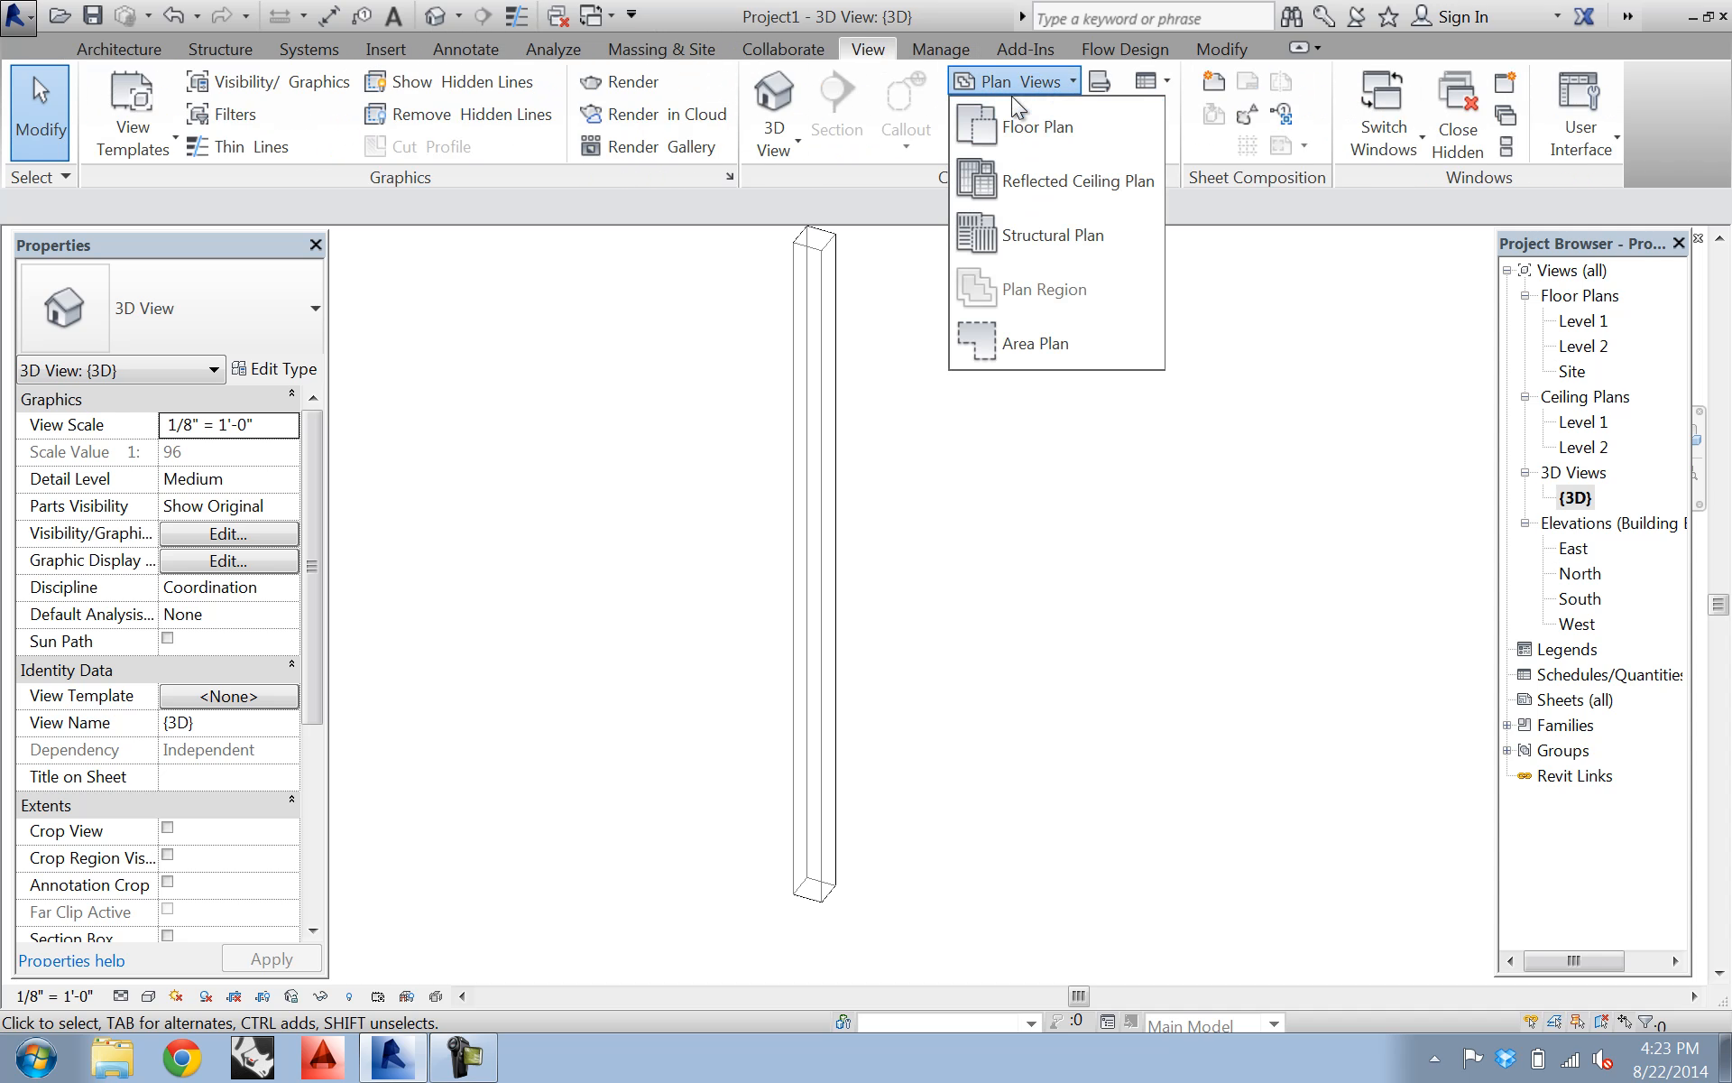
left_click(1037, 127)
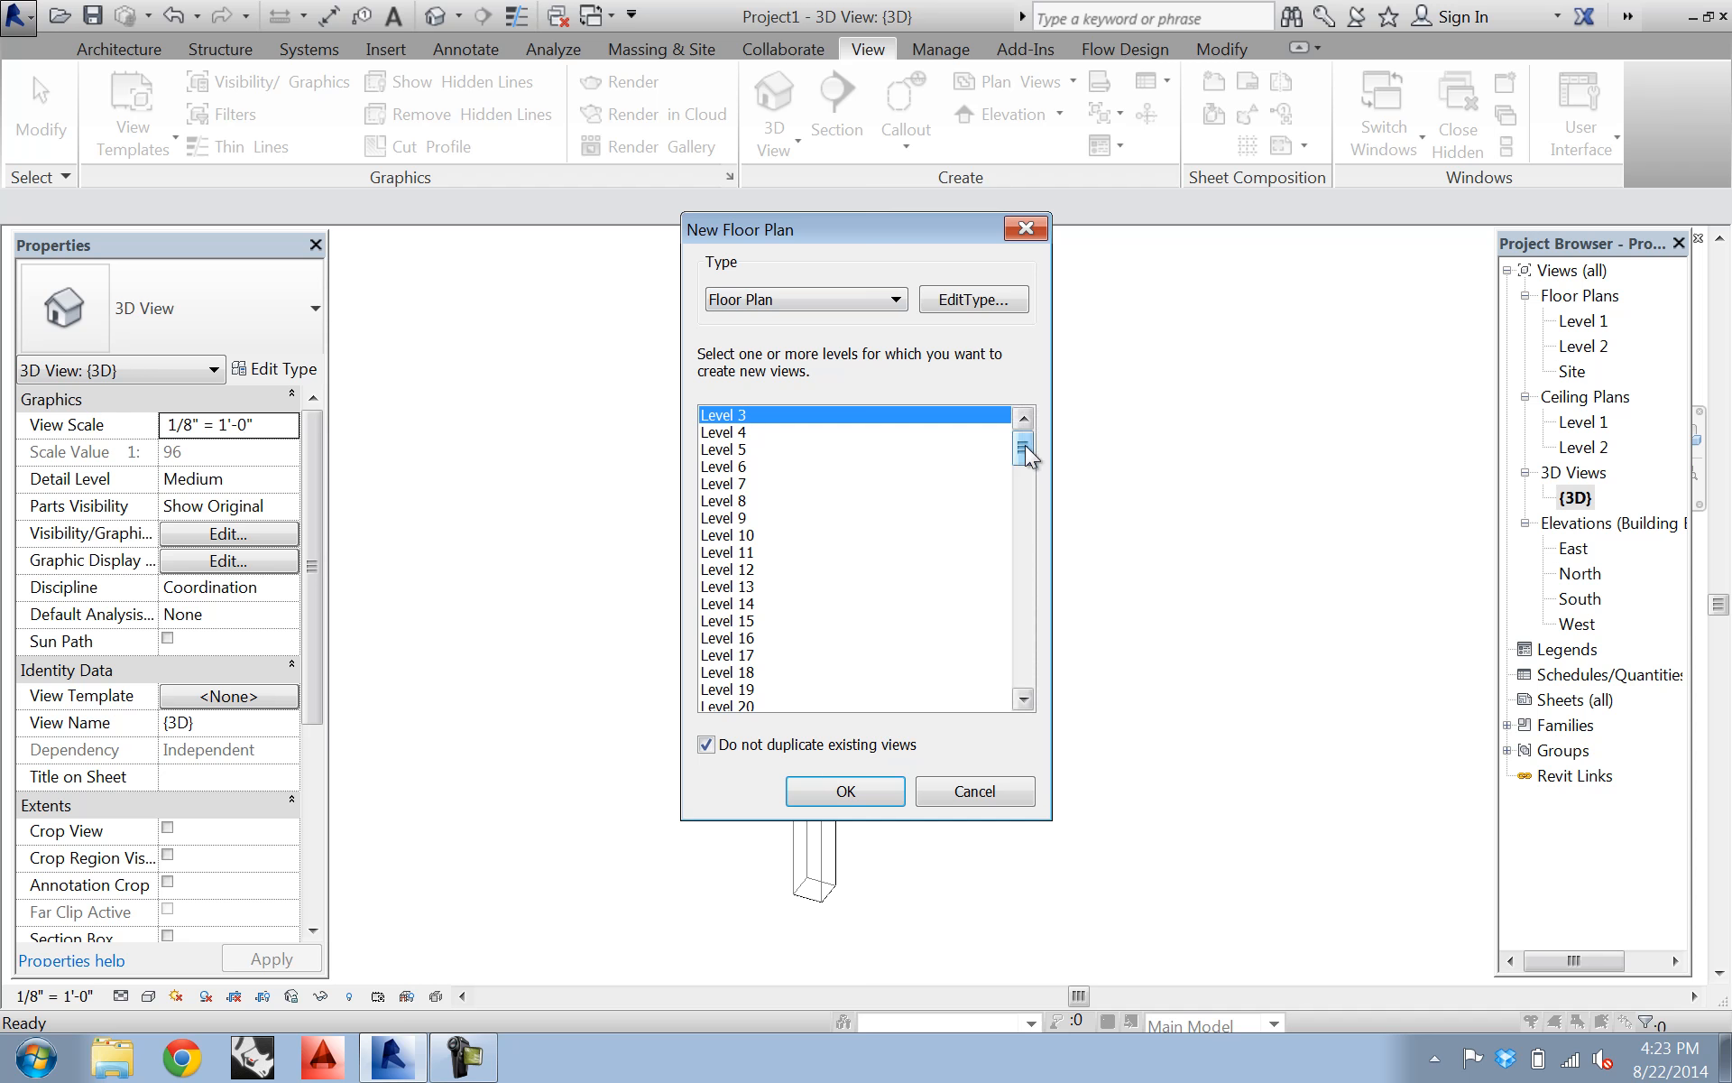
left_click_drag(1023, 446, 1059, 420)
scroll(1021, 457, "down", 2)
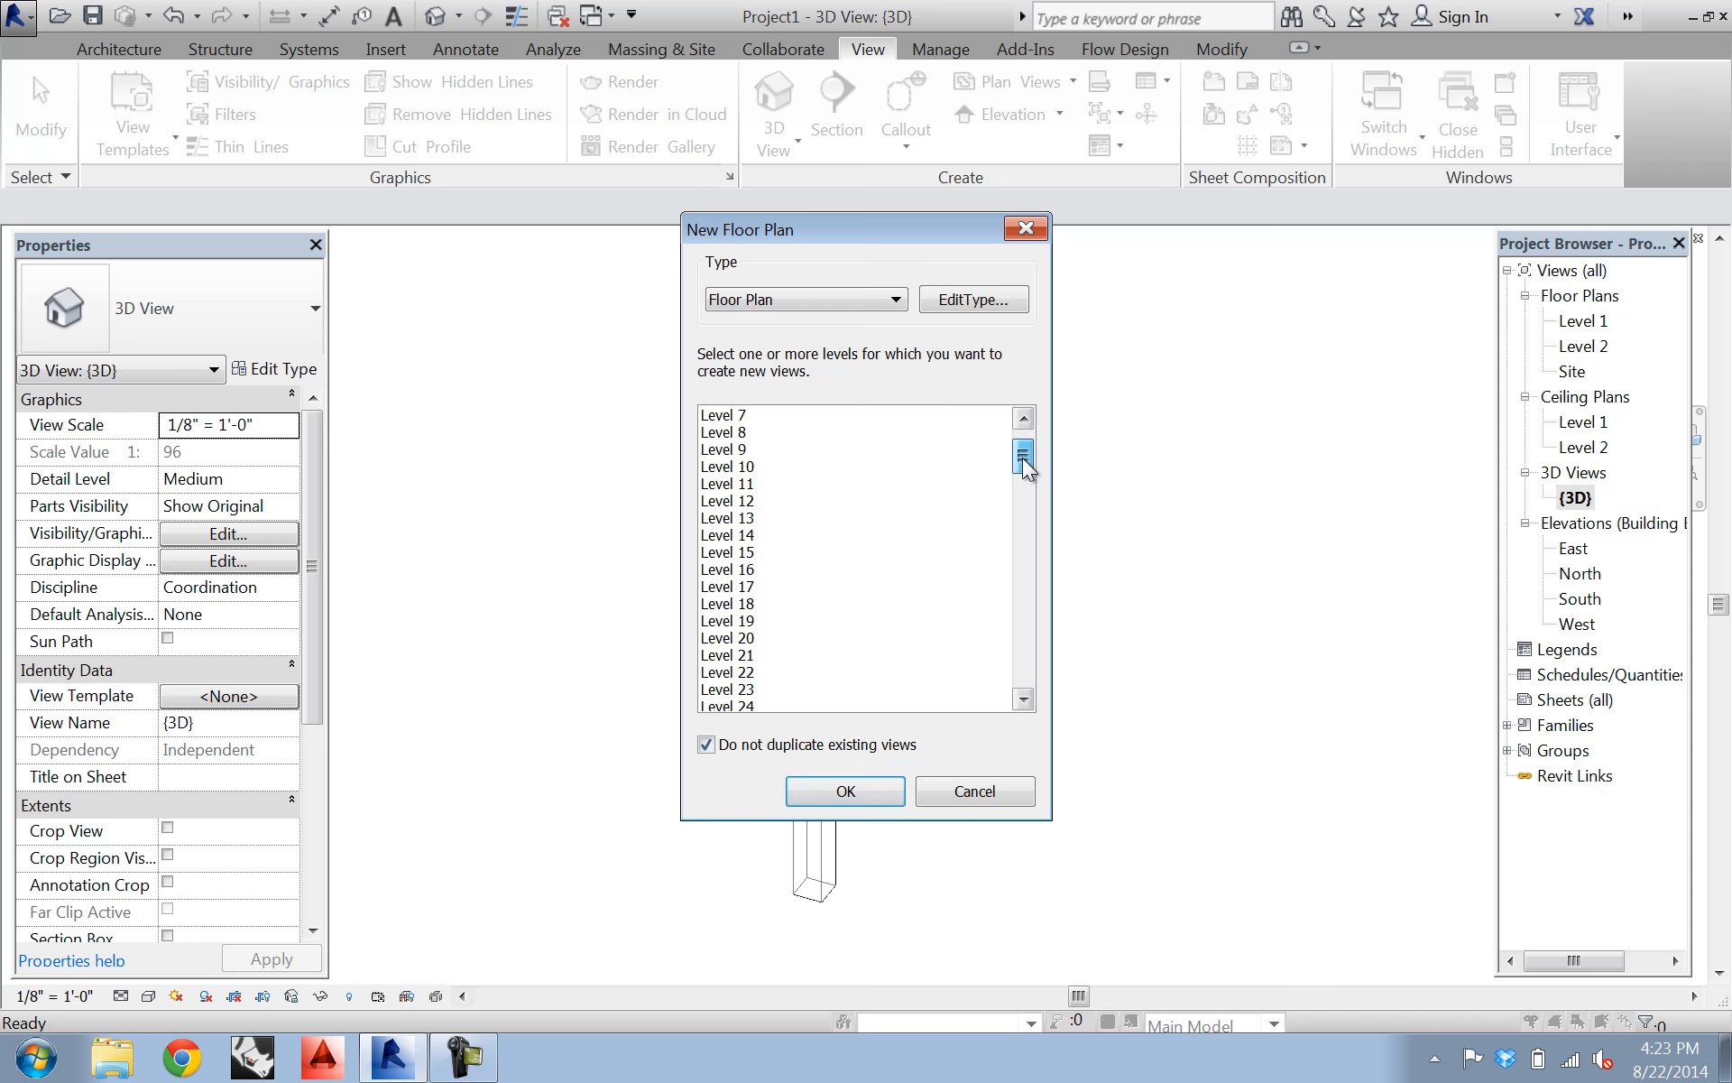
left_click(717, 536)
- Add Level 28, Level 42 and Level 56 to the levels selected for new floor plans
mouse_move(1023, 459)
left_mouse_down()
mouse_move(1026, 488)
mouse_move(1024, 462)
left_mouse_up()
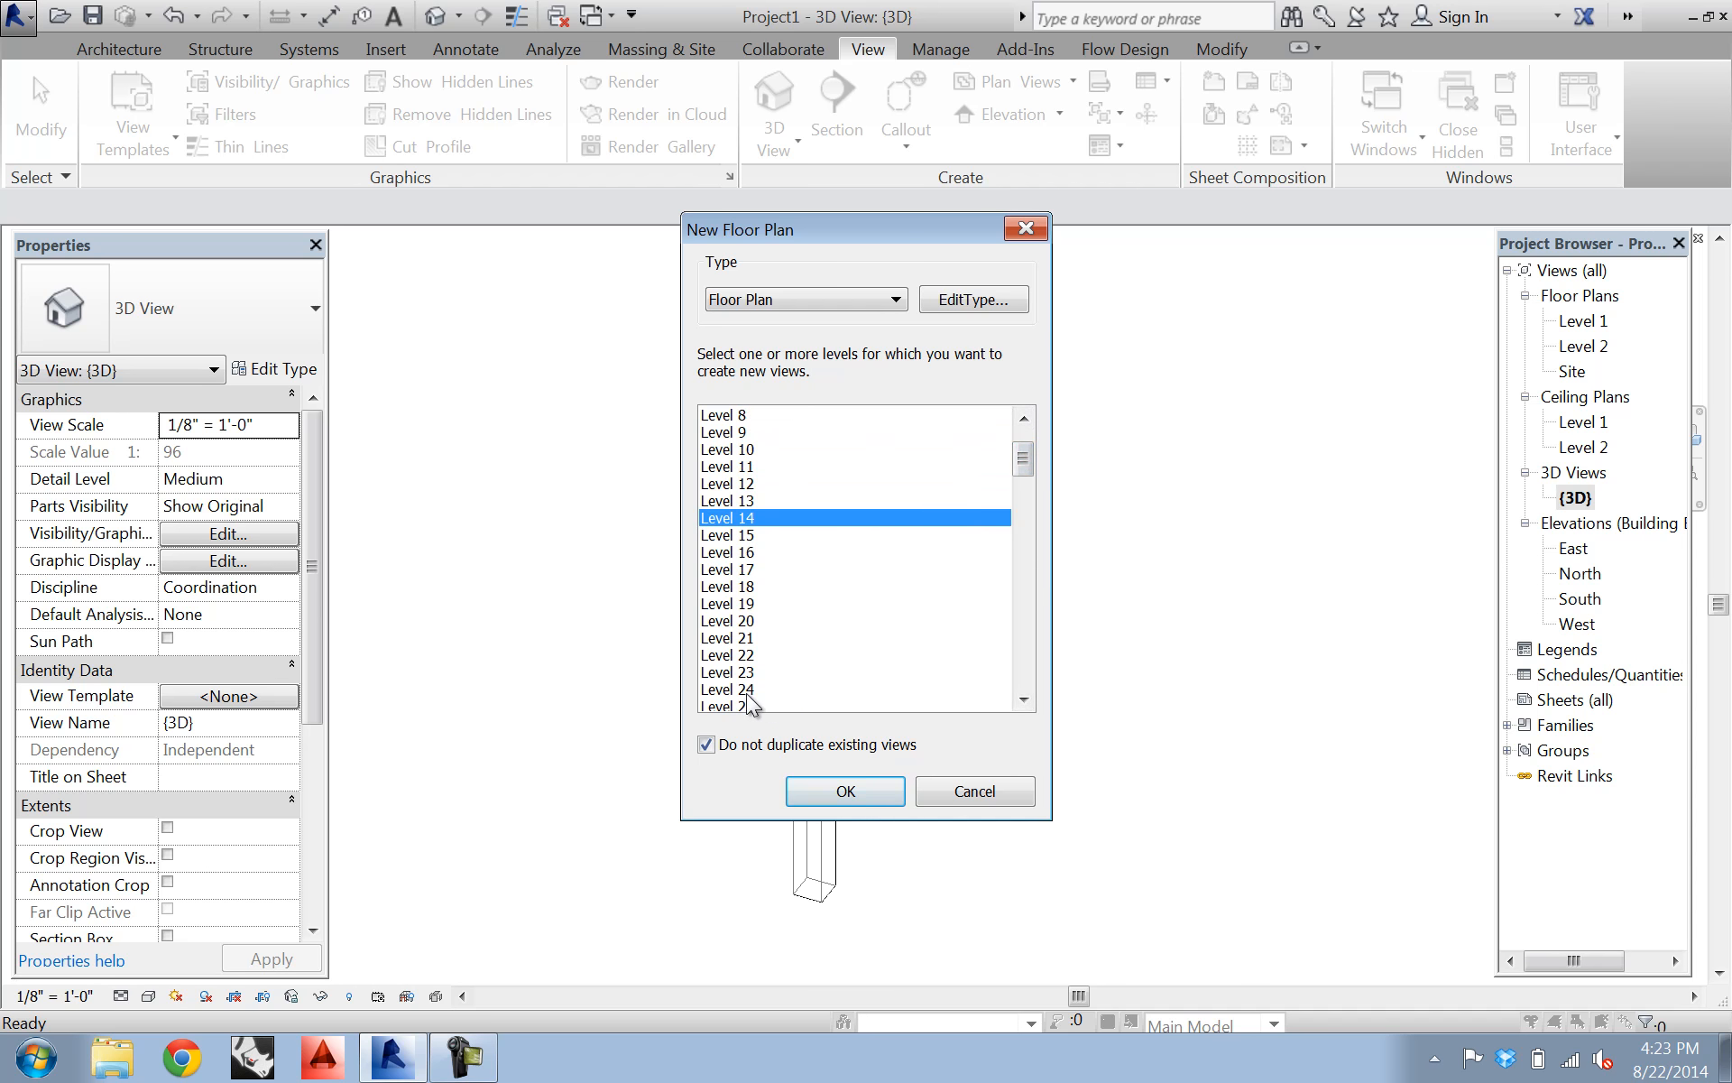
left_click_drag(1023, 459, 1012, 541)
left_click(762, 638)
left_click(751, 636)
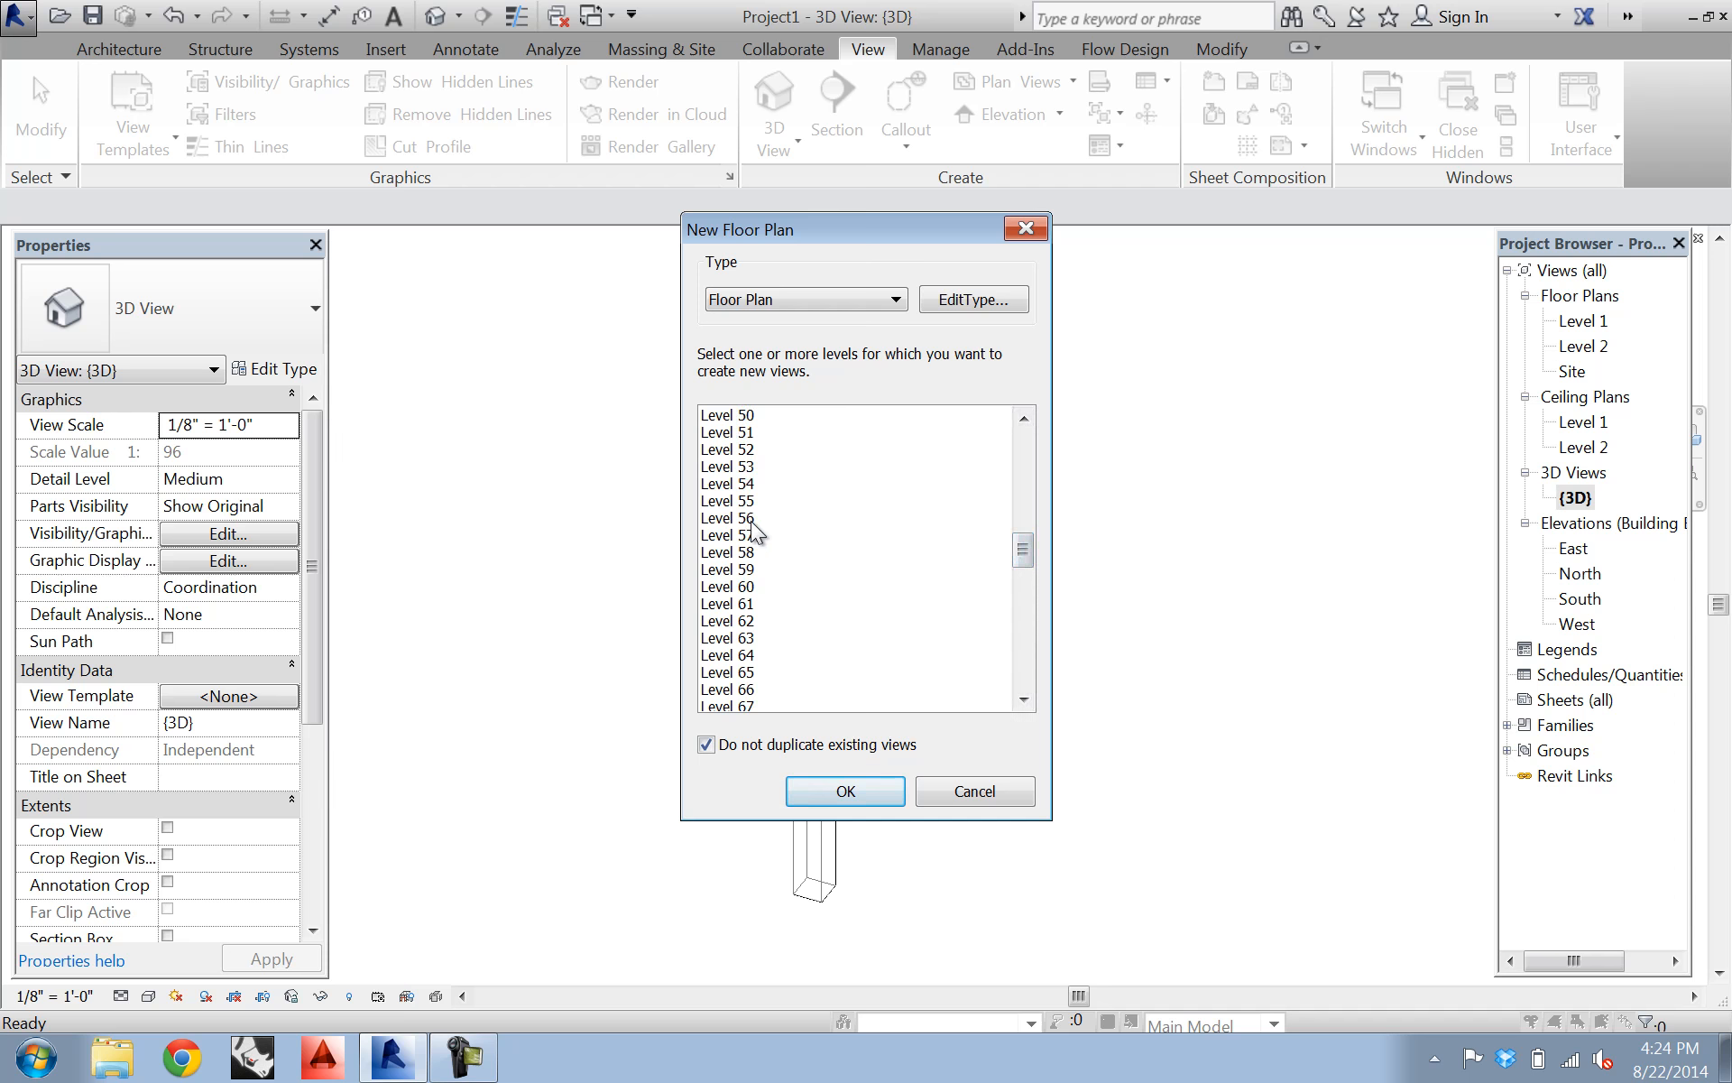
left_click(750, 520)
- Add Levels 70, 84, 98 and 112 to the selection and create the floor plan views
left_click_drag(1021, 550, 1023, 656)
left_click(749, 601)
left_click(746, 586)
left_click(750, 622)
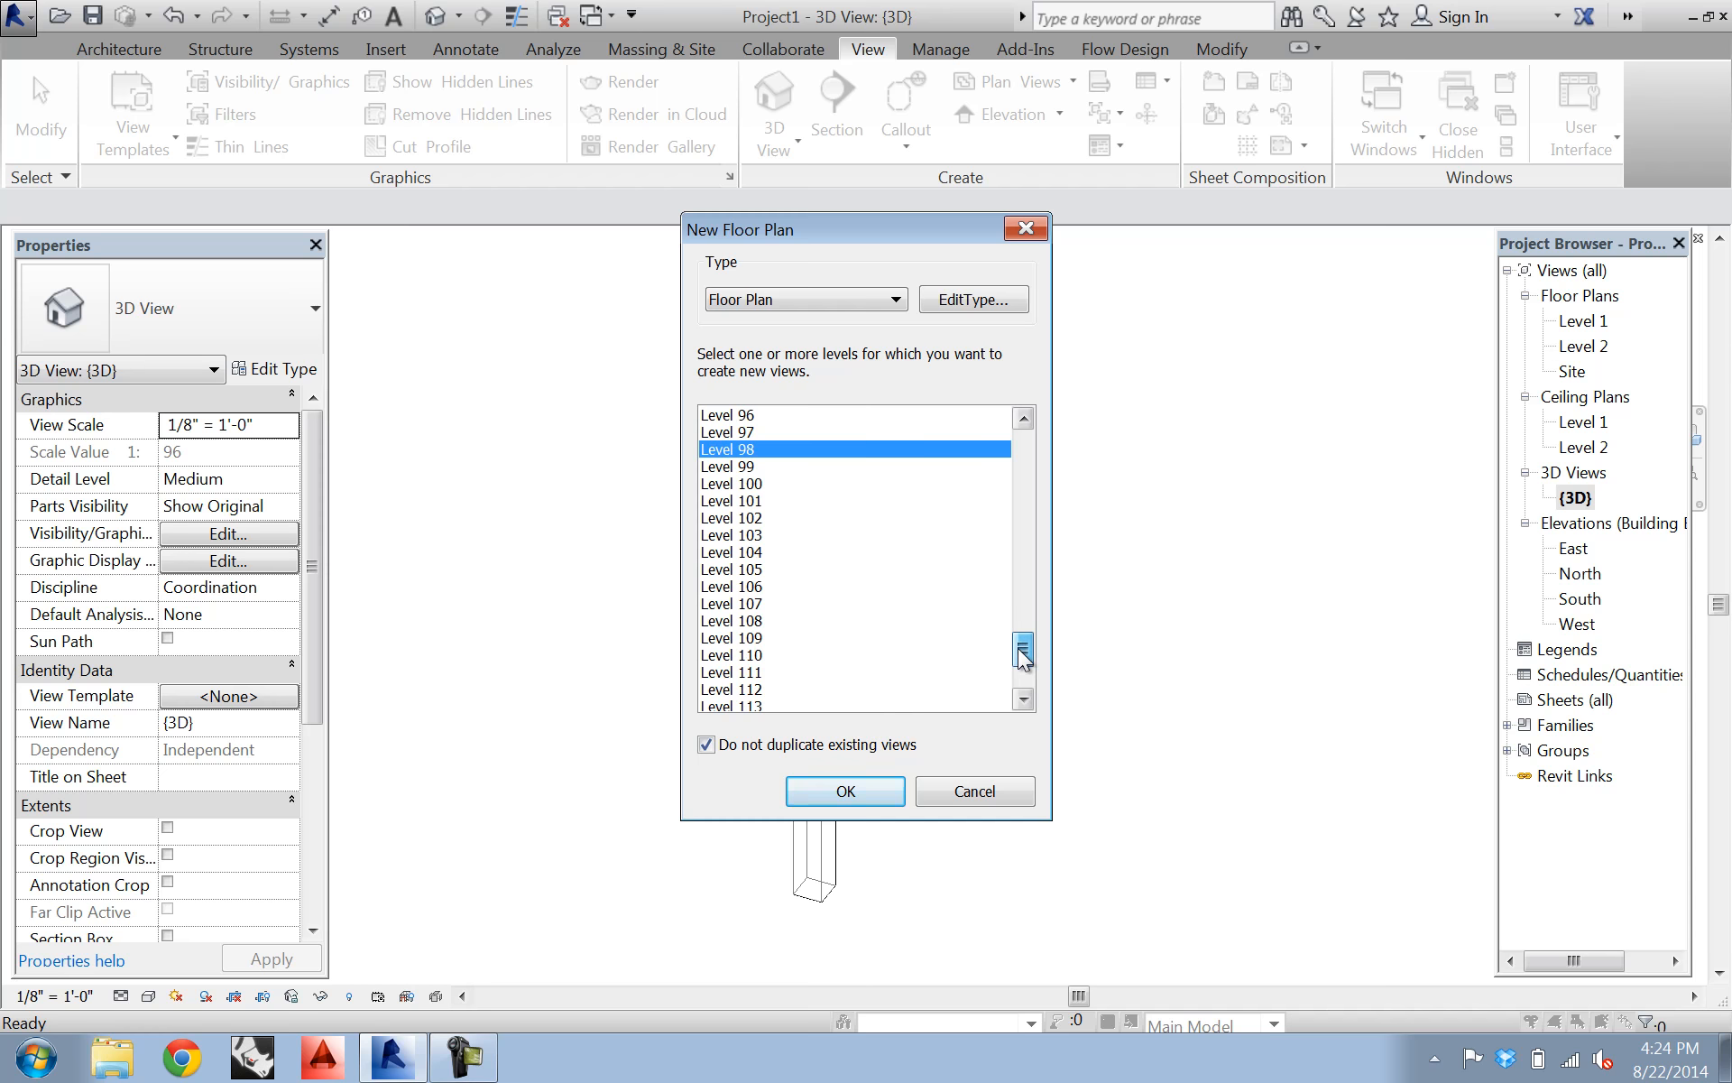
left_click(754, 689)
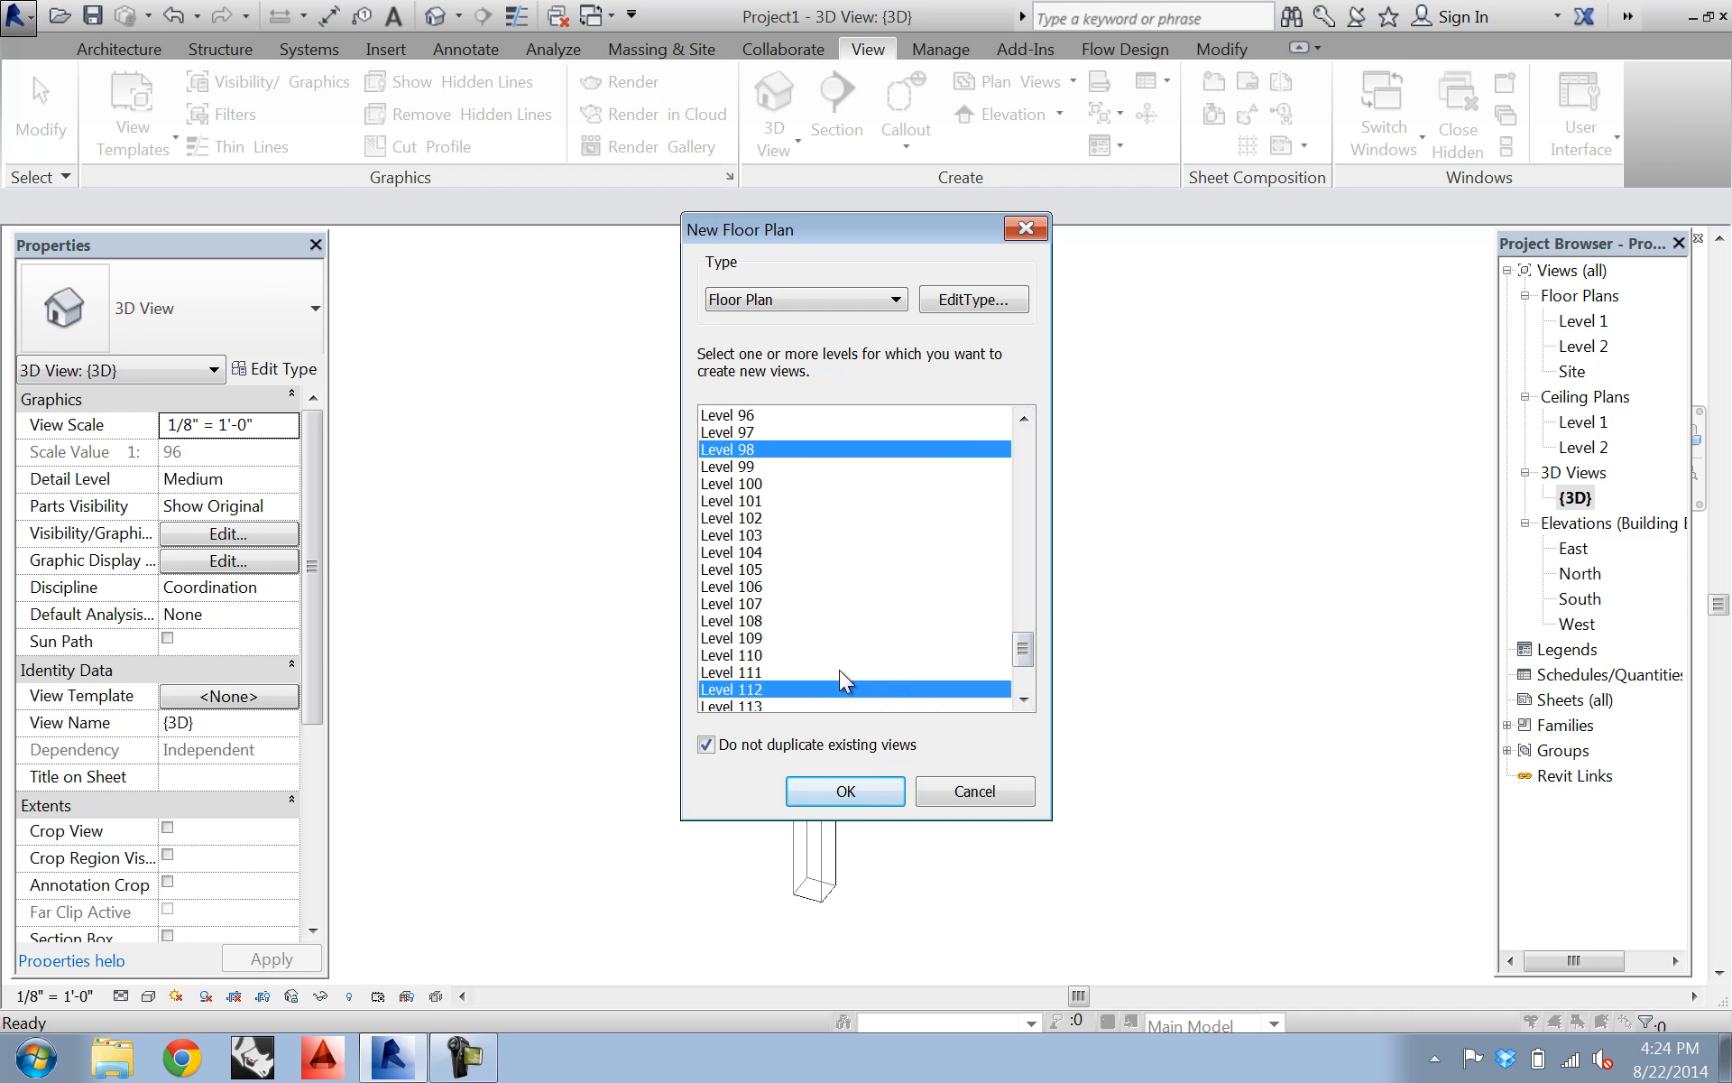
left_click_drag(1024, 651, 1025, 673)
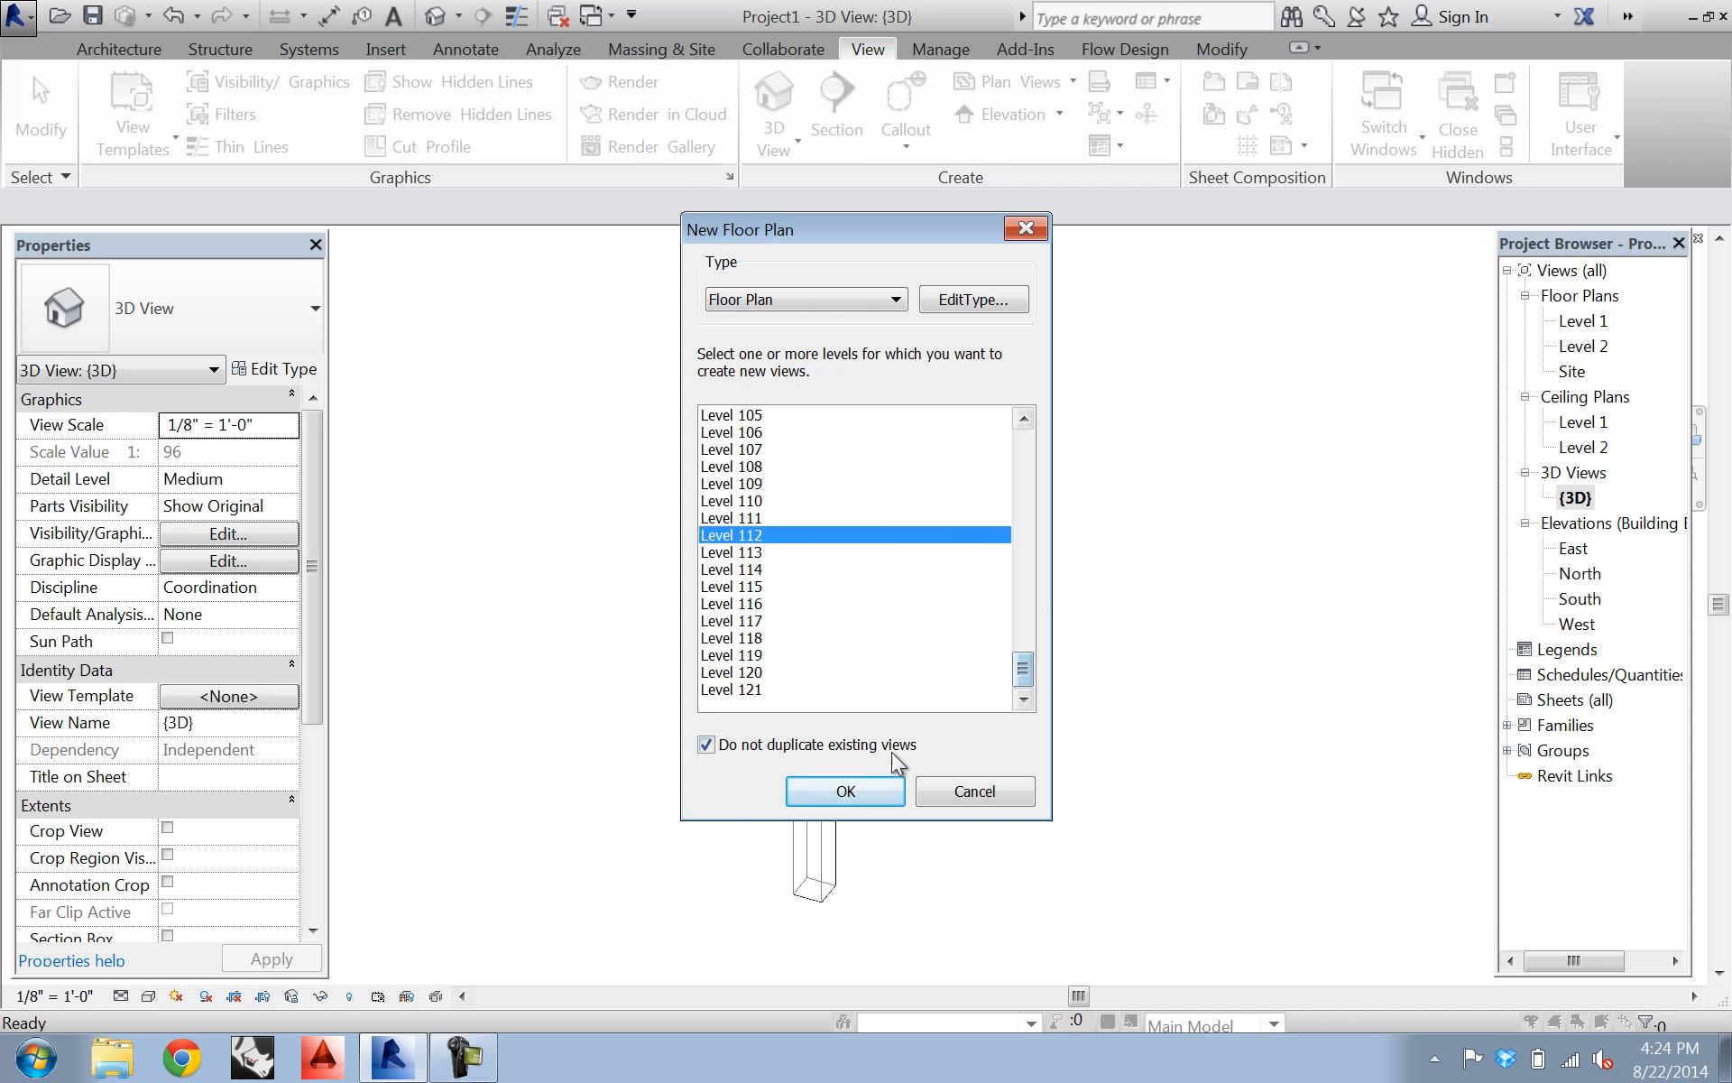
left_click(862, 788)
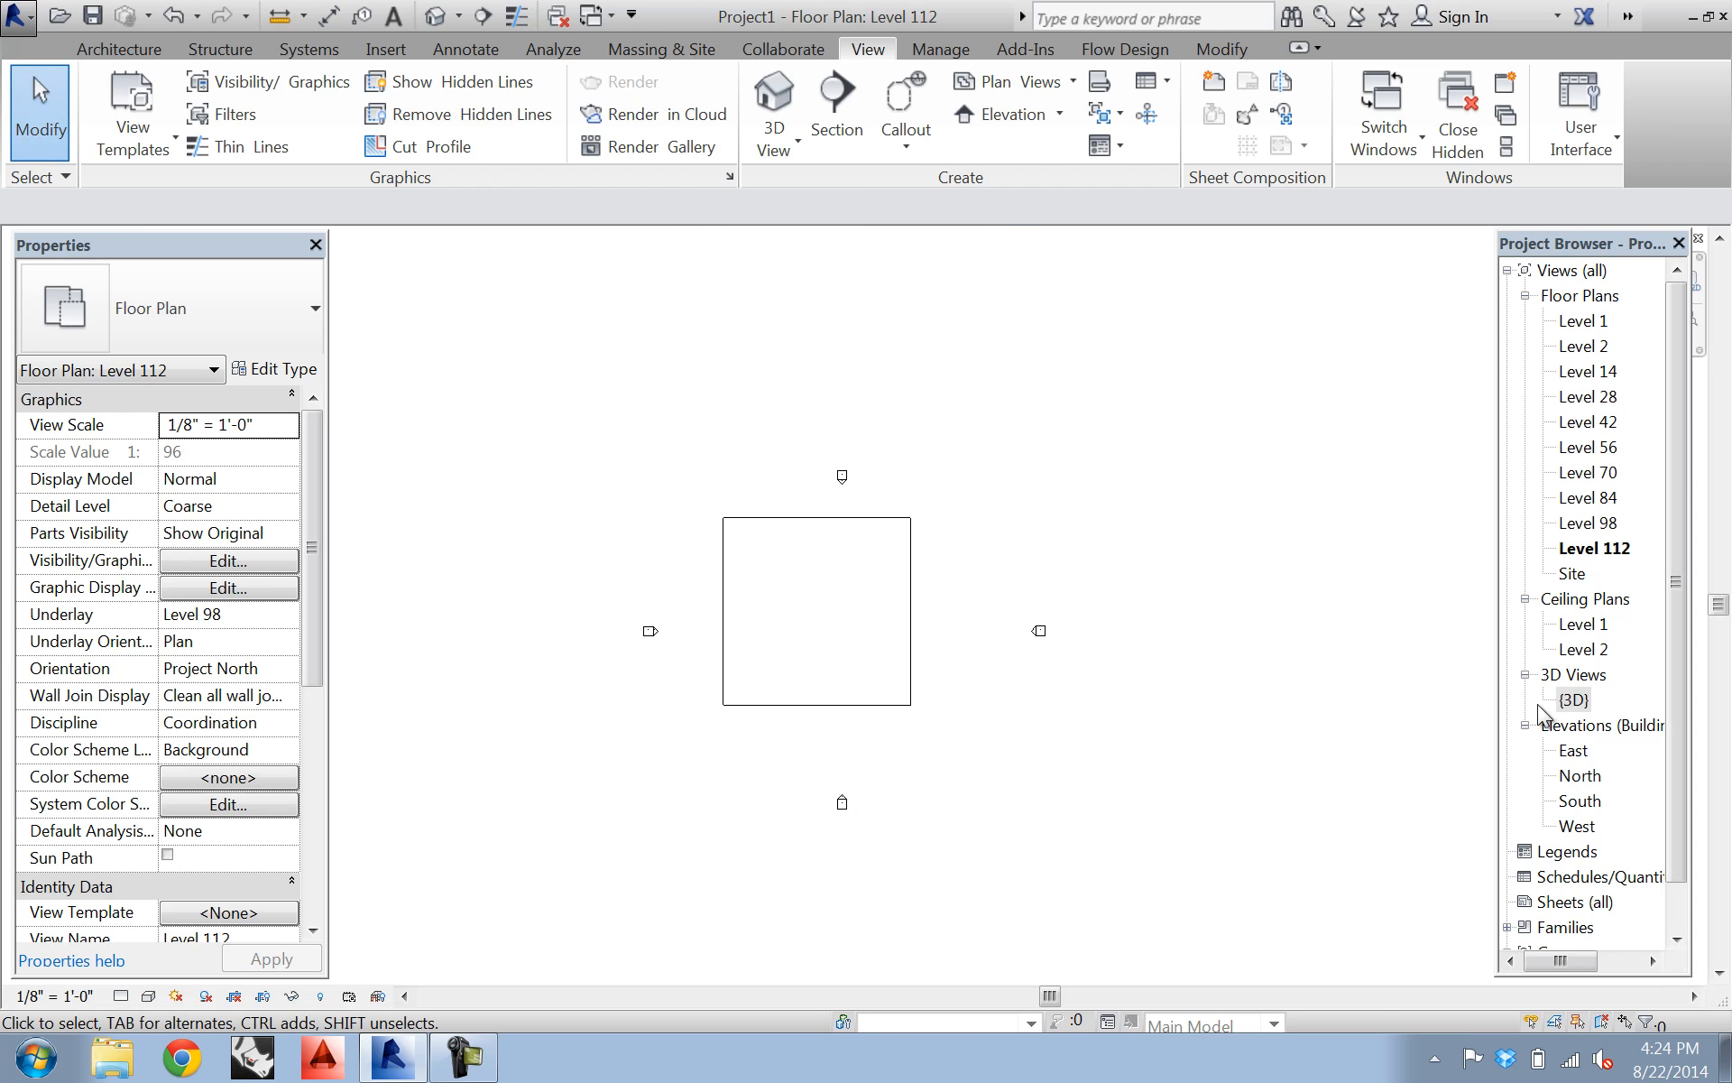
- Examine the level lines along the tower's base in the East elevation
double_click(1573, 750)
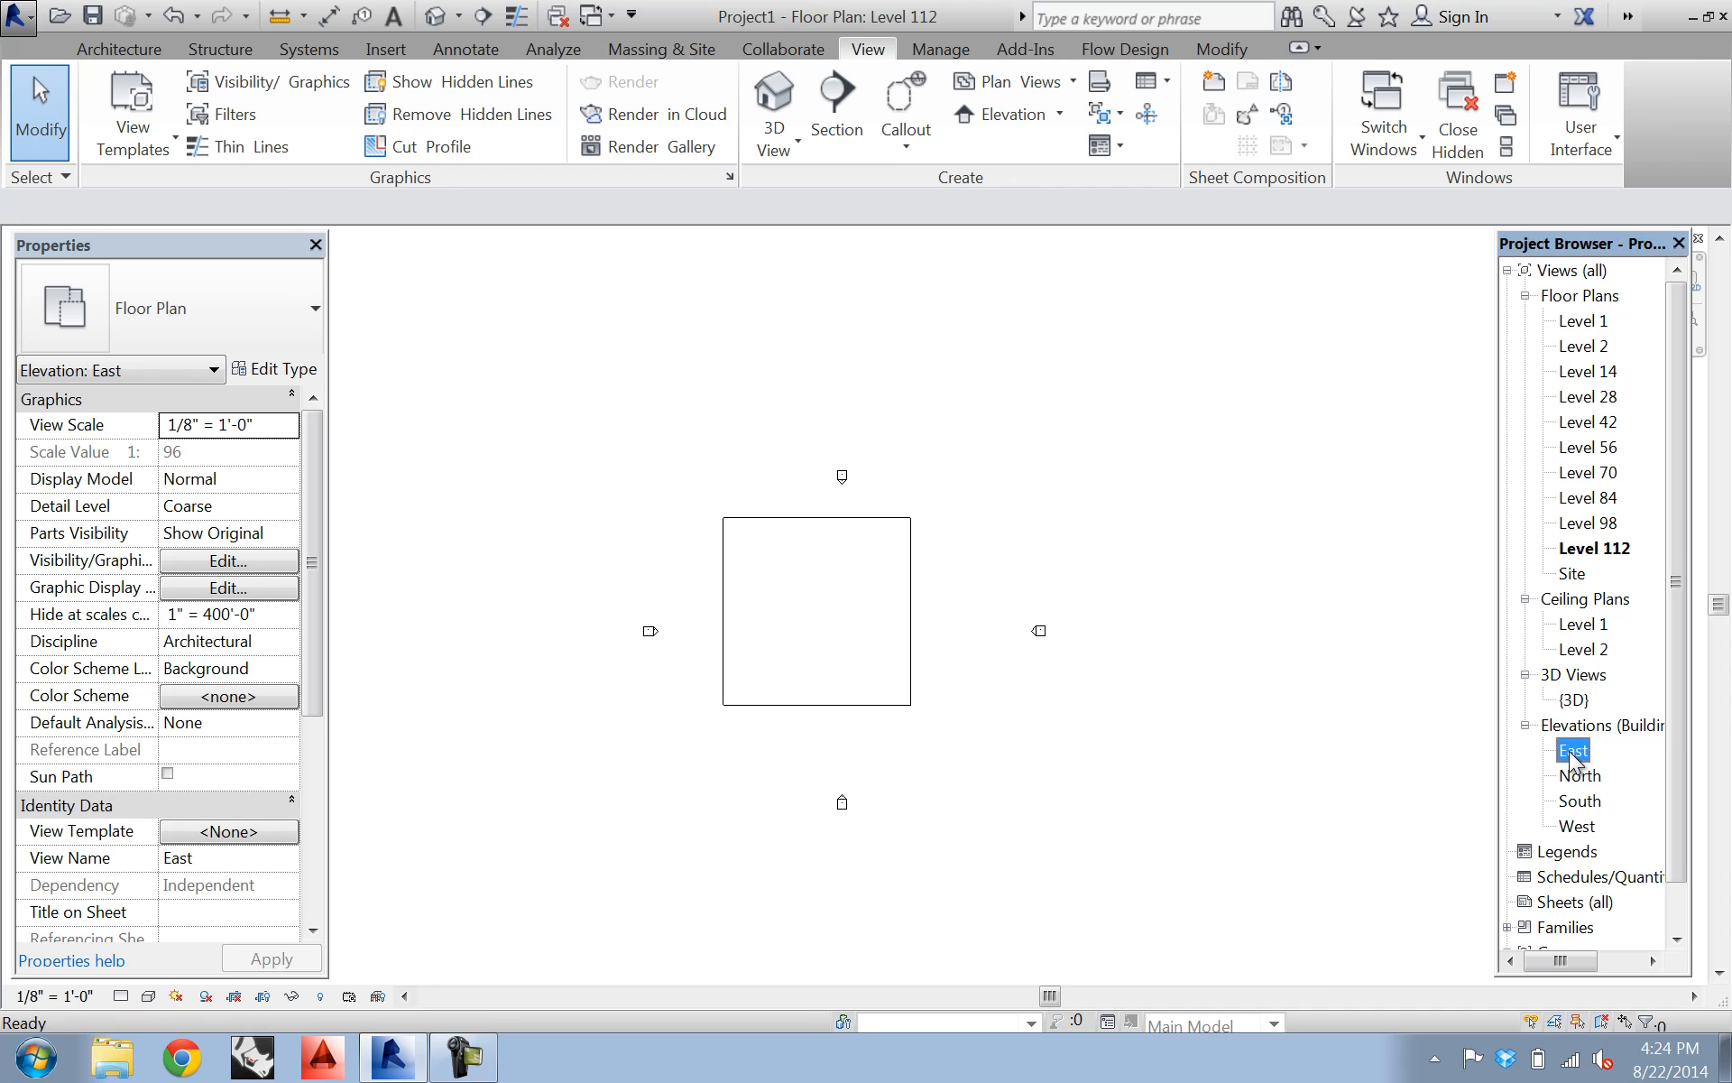
middle_click_drag(1031, 707, 963, 677)
scroll(863, 820, "up", 3)
scroll(895, 819, "up", 2)
middle_click_drag(870, 835, 855, 774)
scroll(853, 789, "up", 1)
scroll(854, 788, "down", 1)
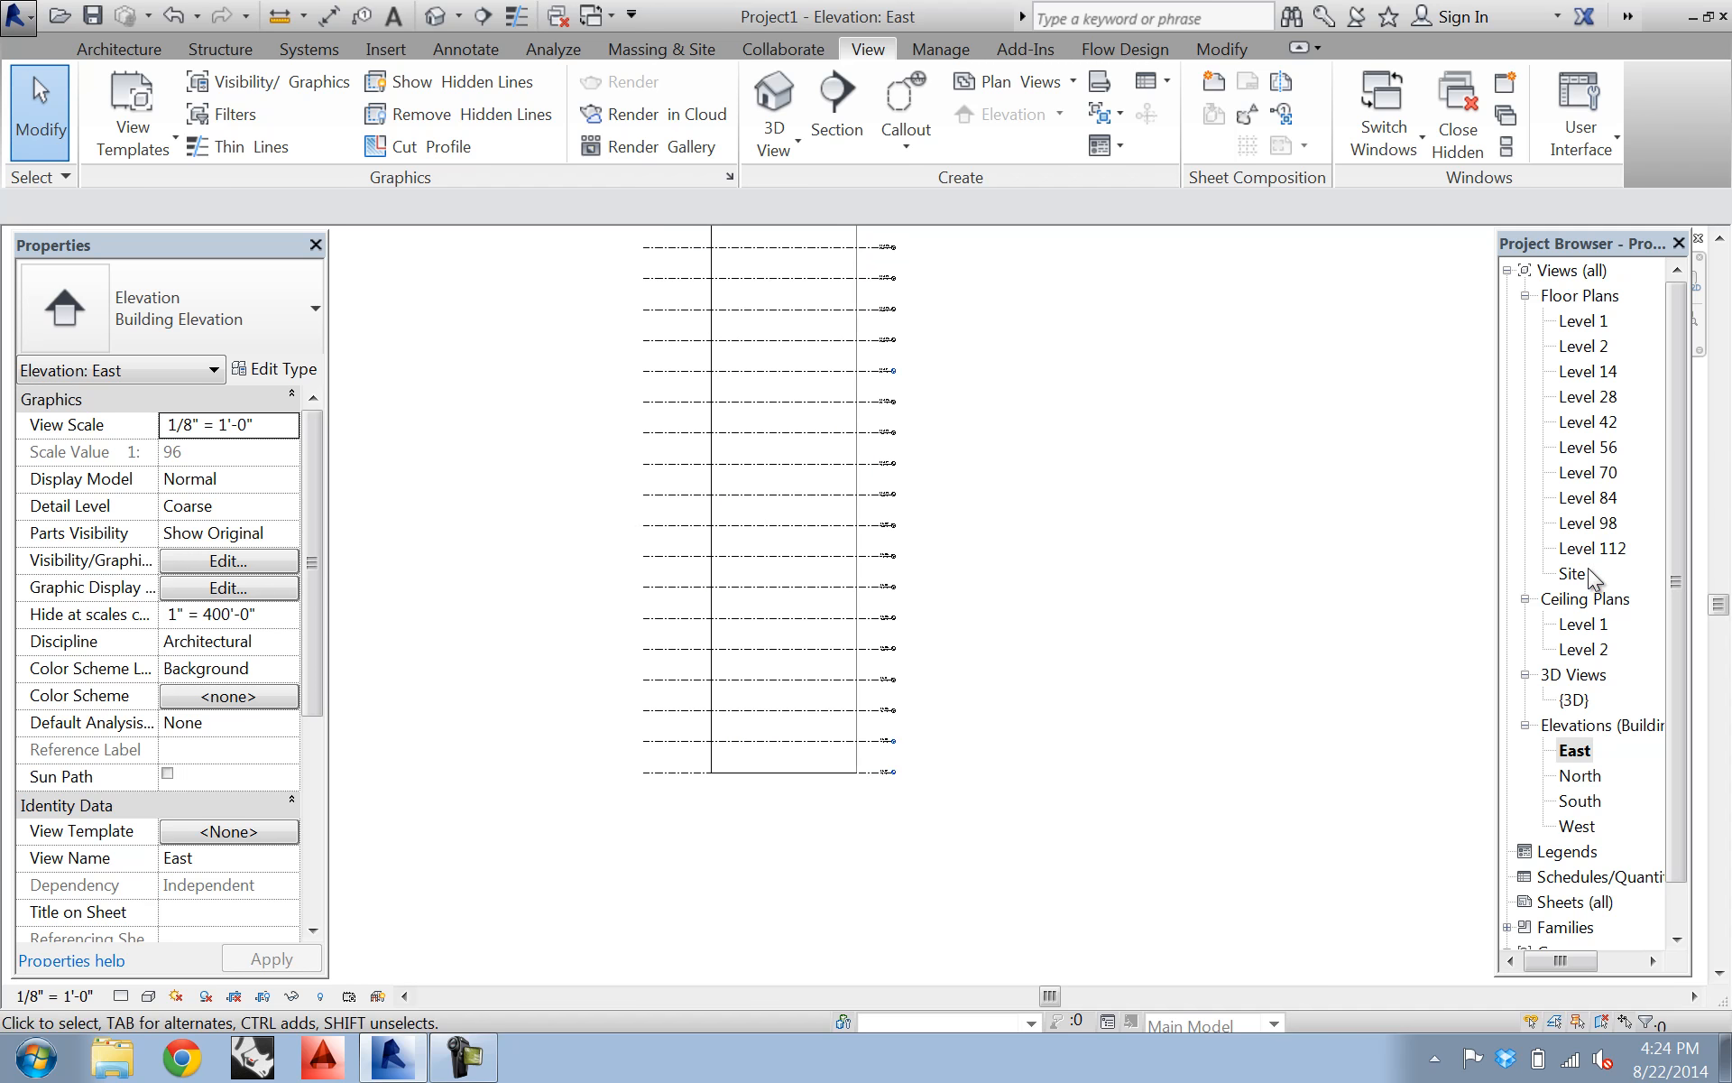
- Return to the default 3D view and start a new in-place mass, keeping the suggested name
double_click(1576, 700)
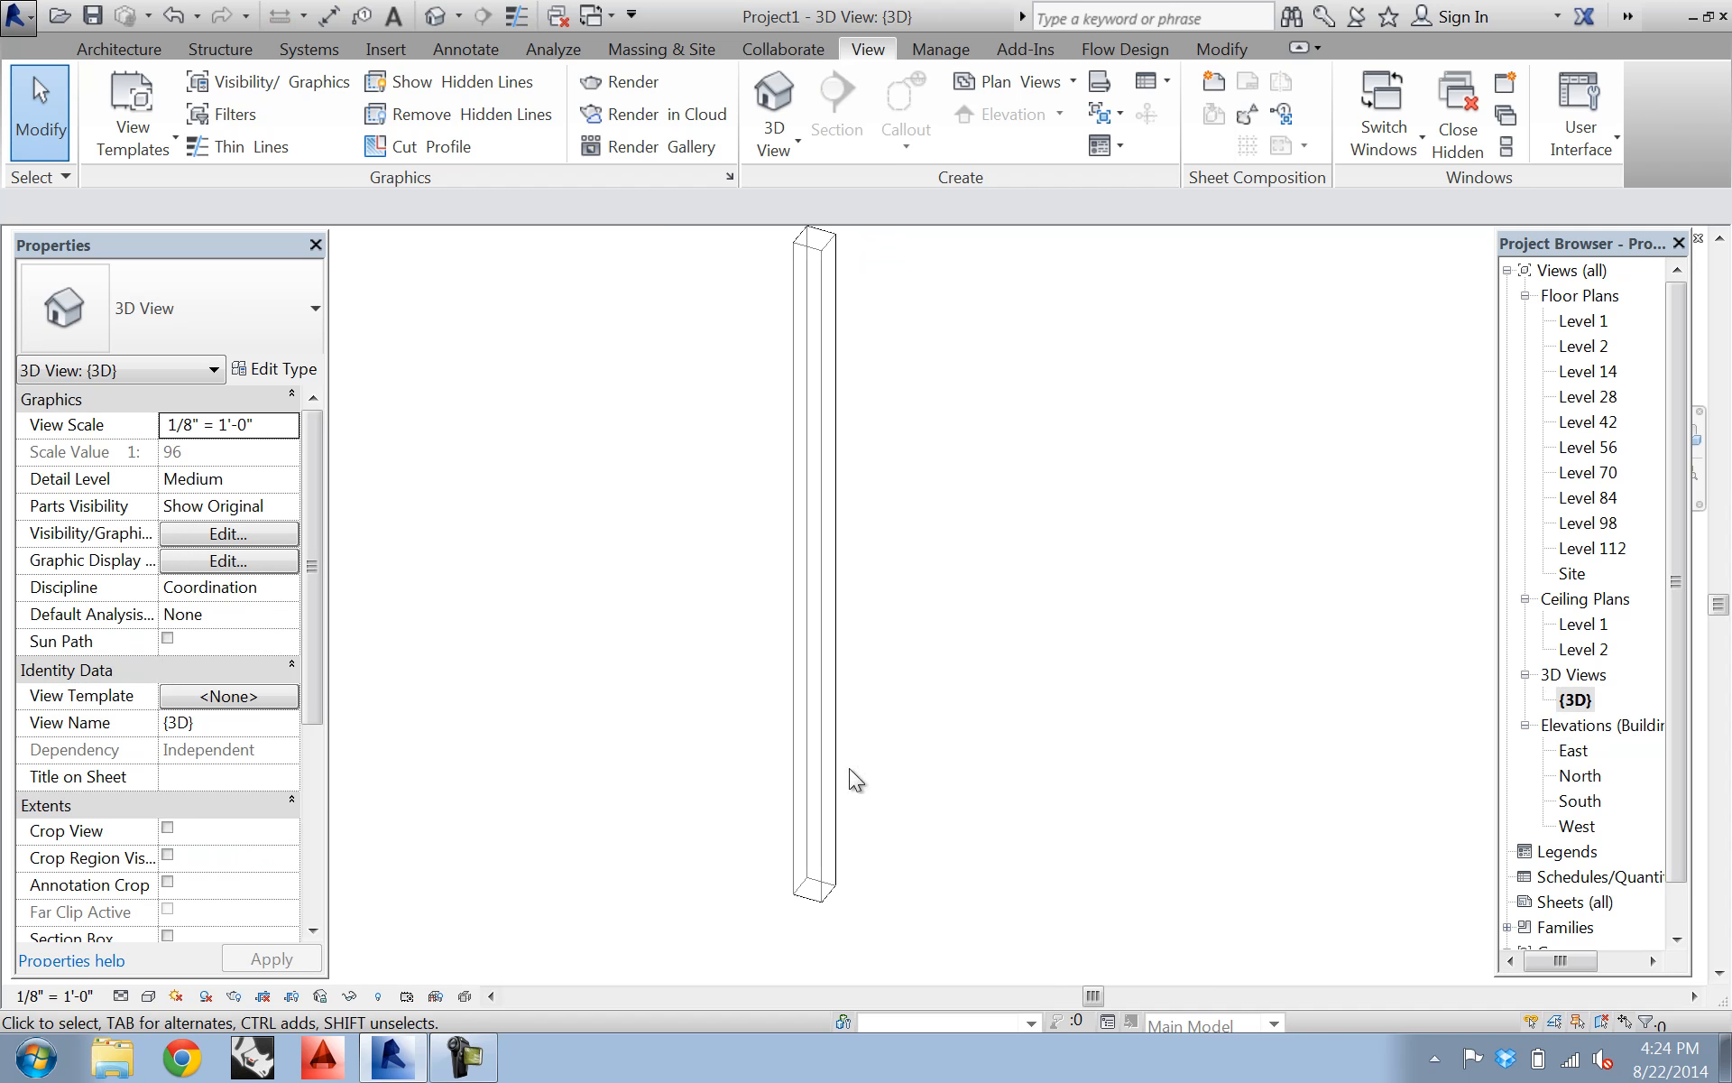
left_click(661, 49)
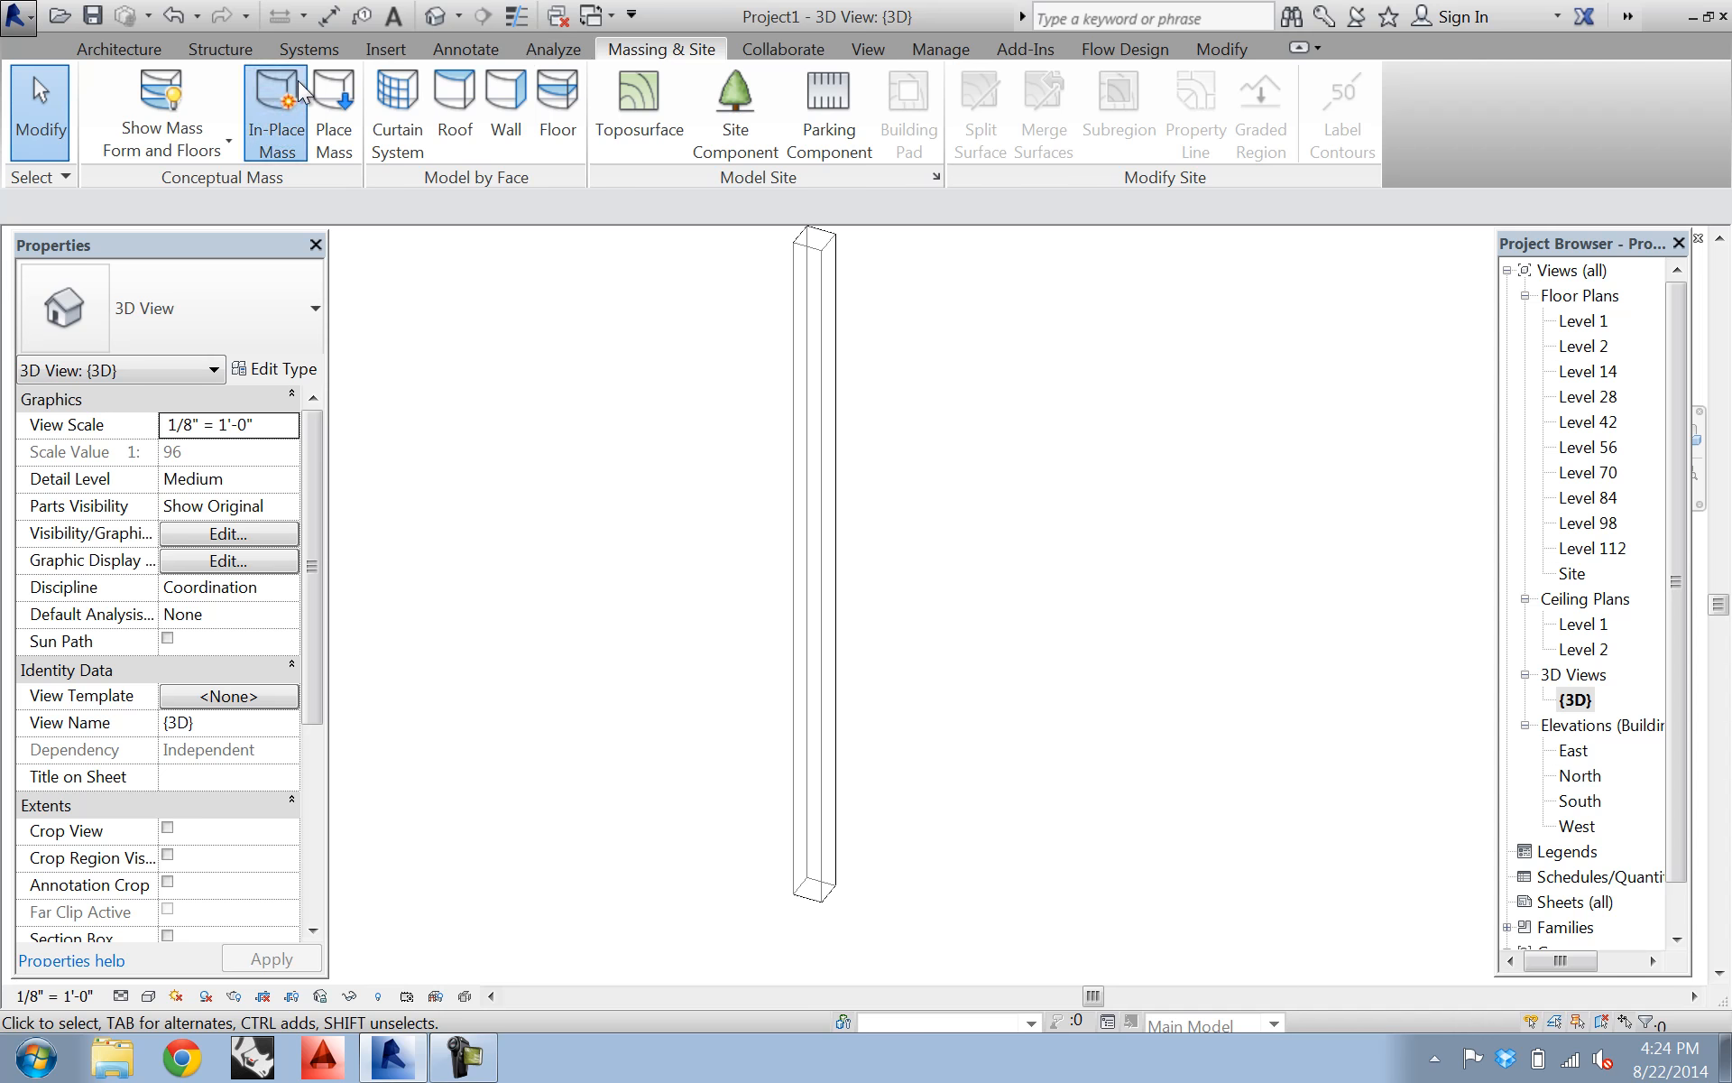
left_click(277, 112)
left_click(868, 574)
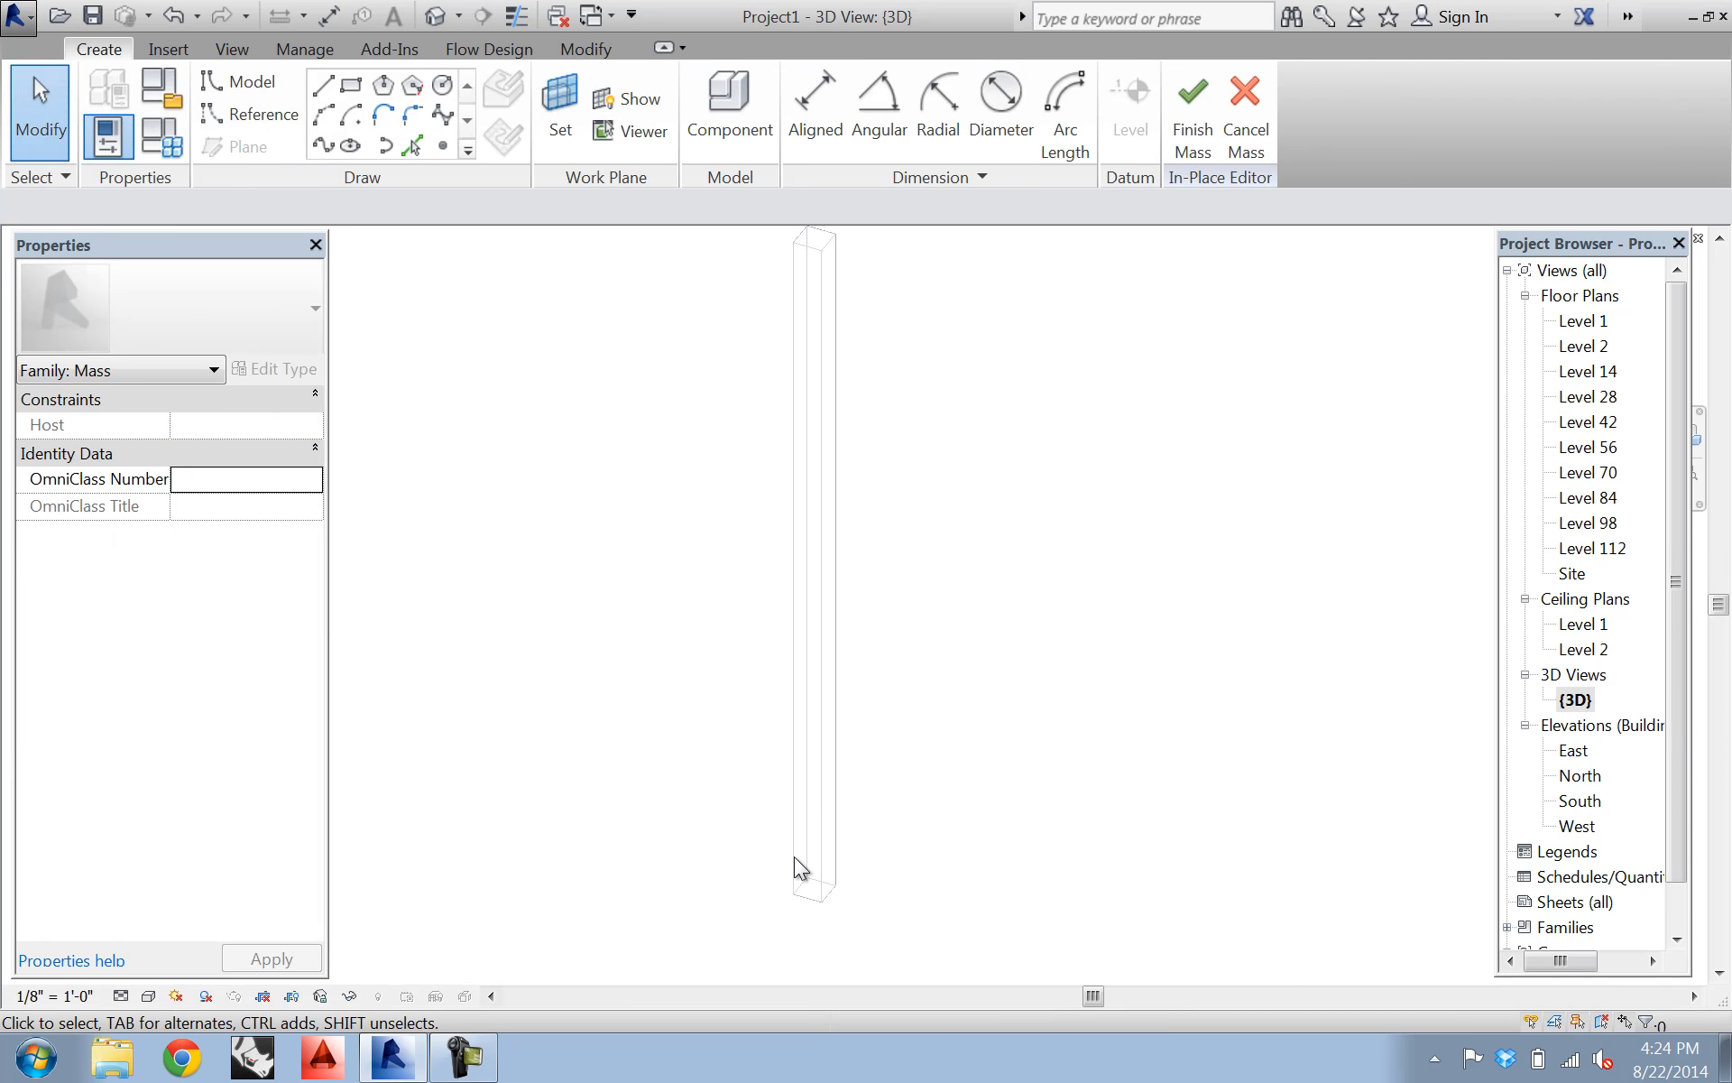
- Draw a circle with a radius of about 124' on Level 1 around the tower's base
left_click(413, 144)
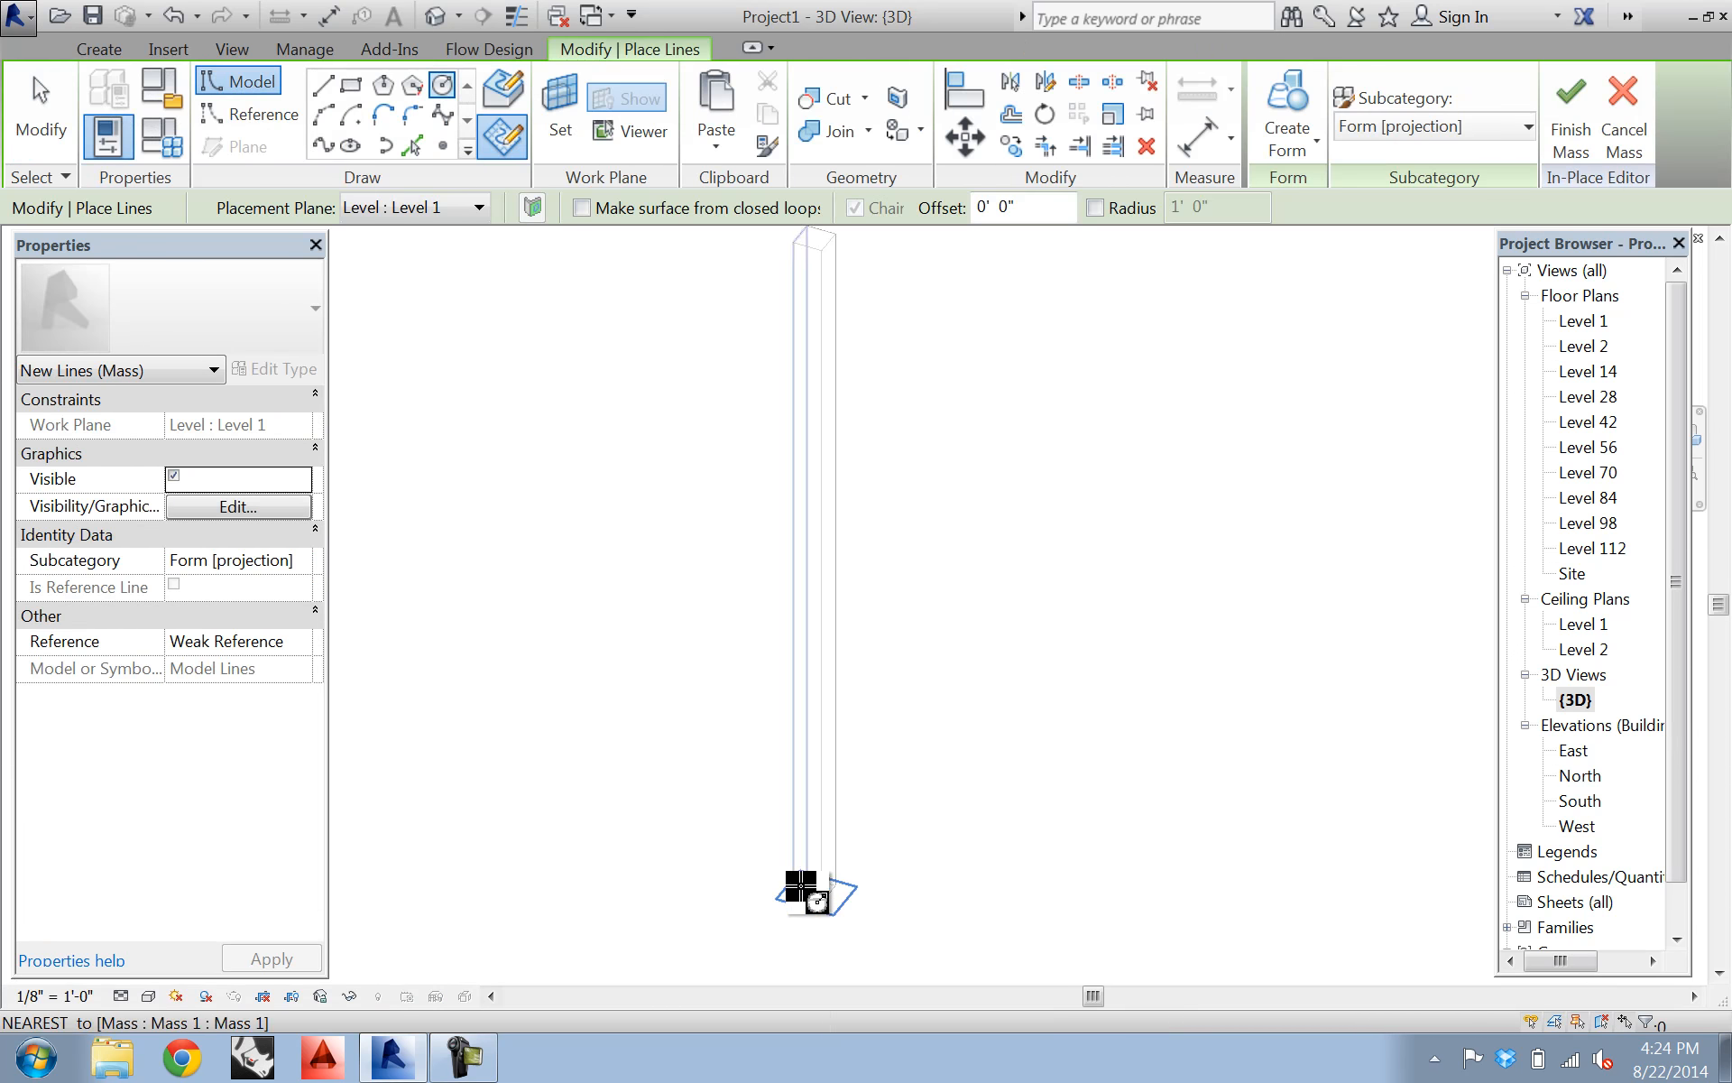
left_click(808, 880)
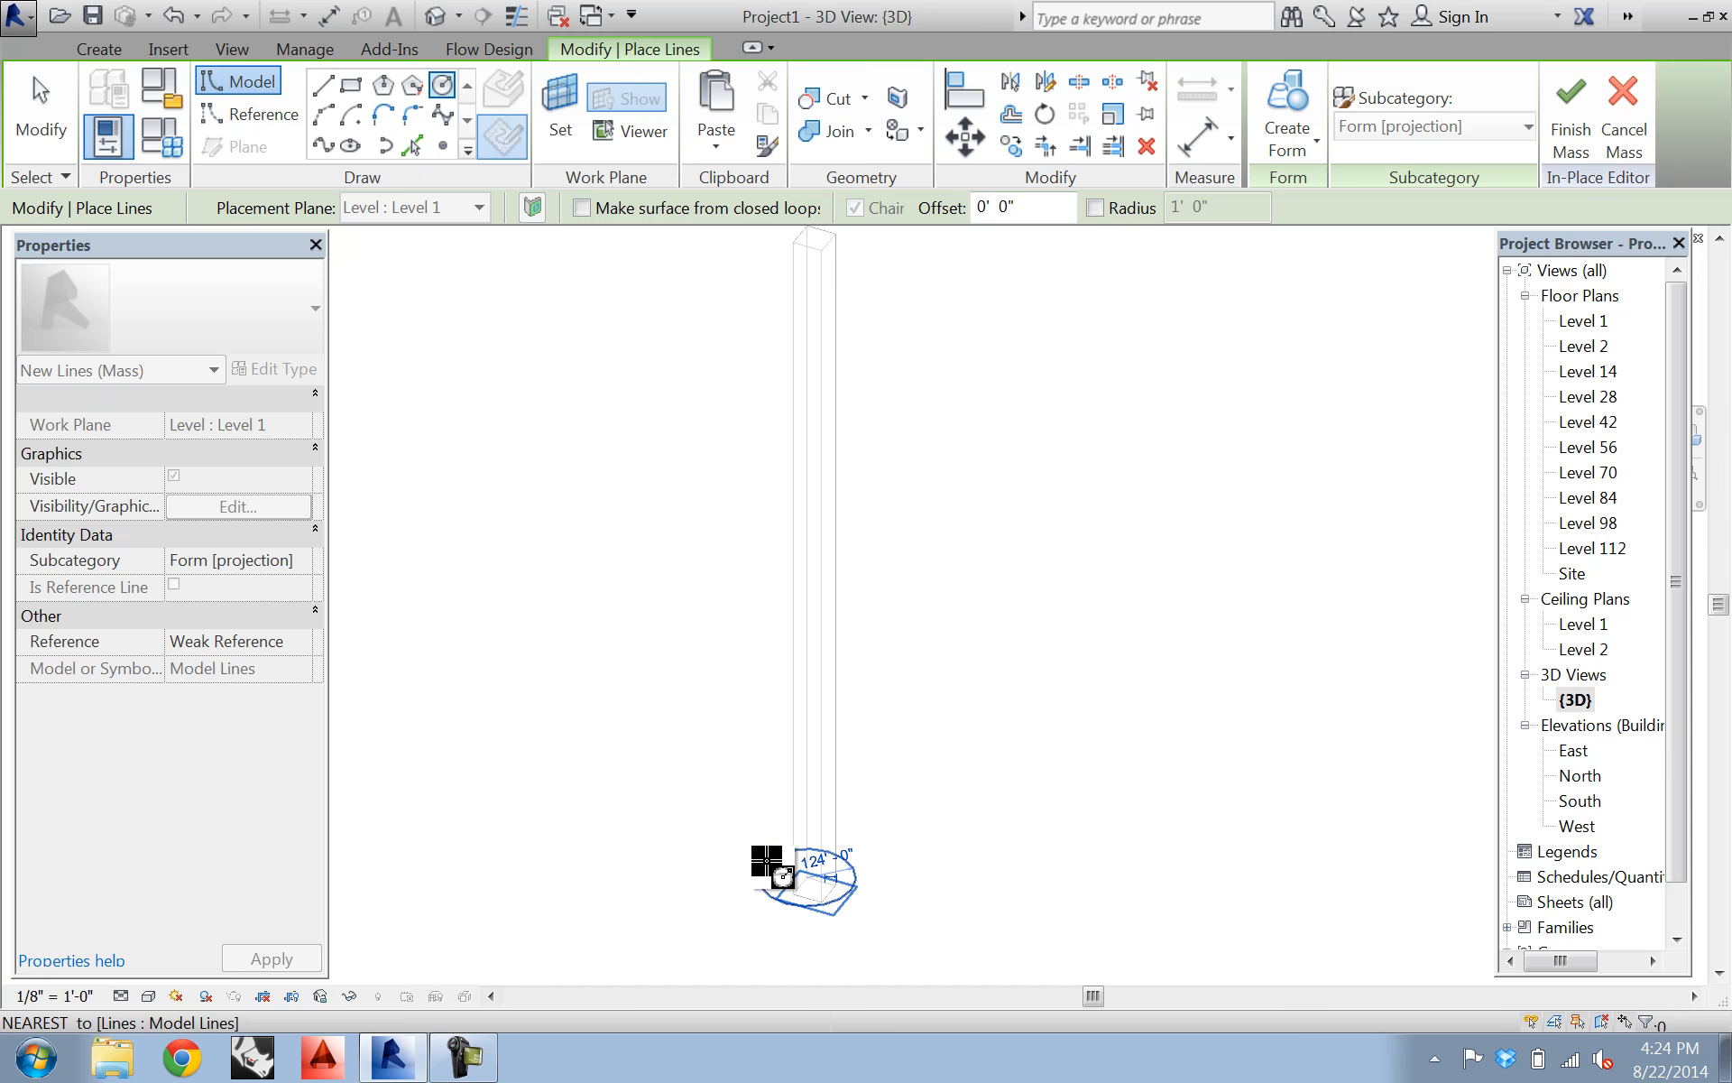
left_click(772, 865)
key("Escape")
key("Escape")
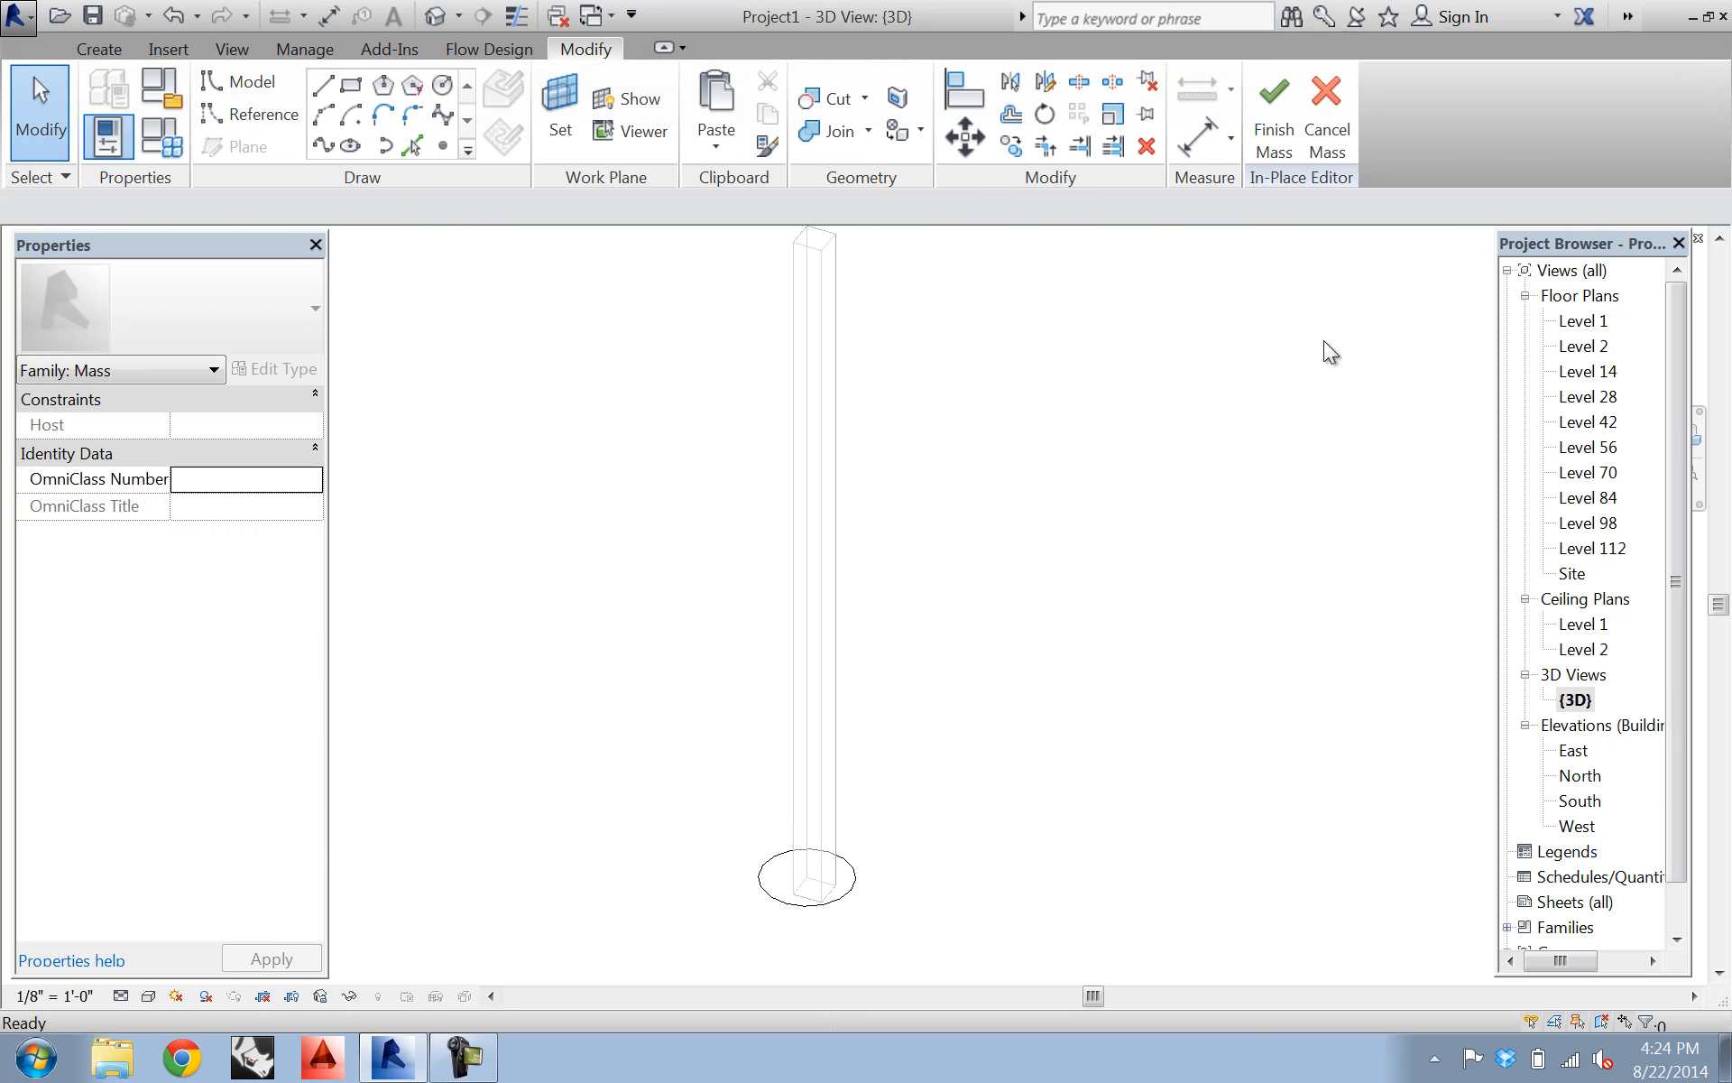
- Open the Level 1 floor plan and move the circle so it is centred on the square tower footprint
double_click(1595, 322)
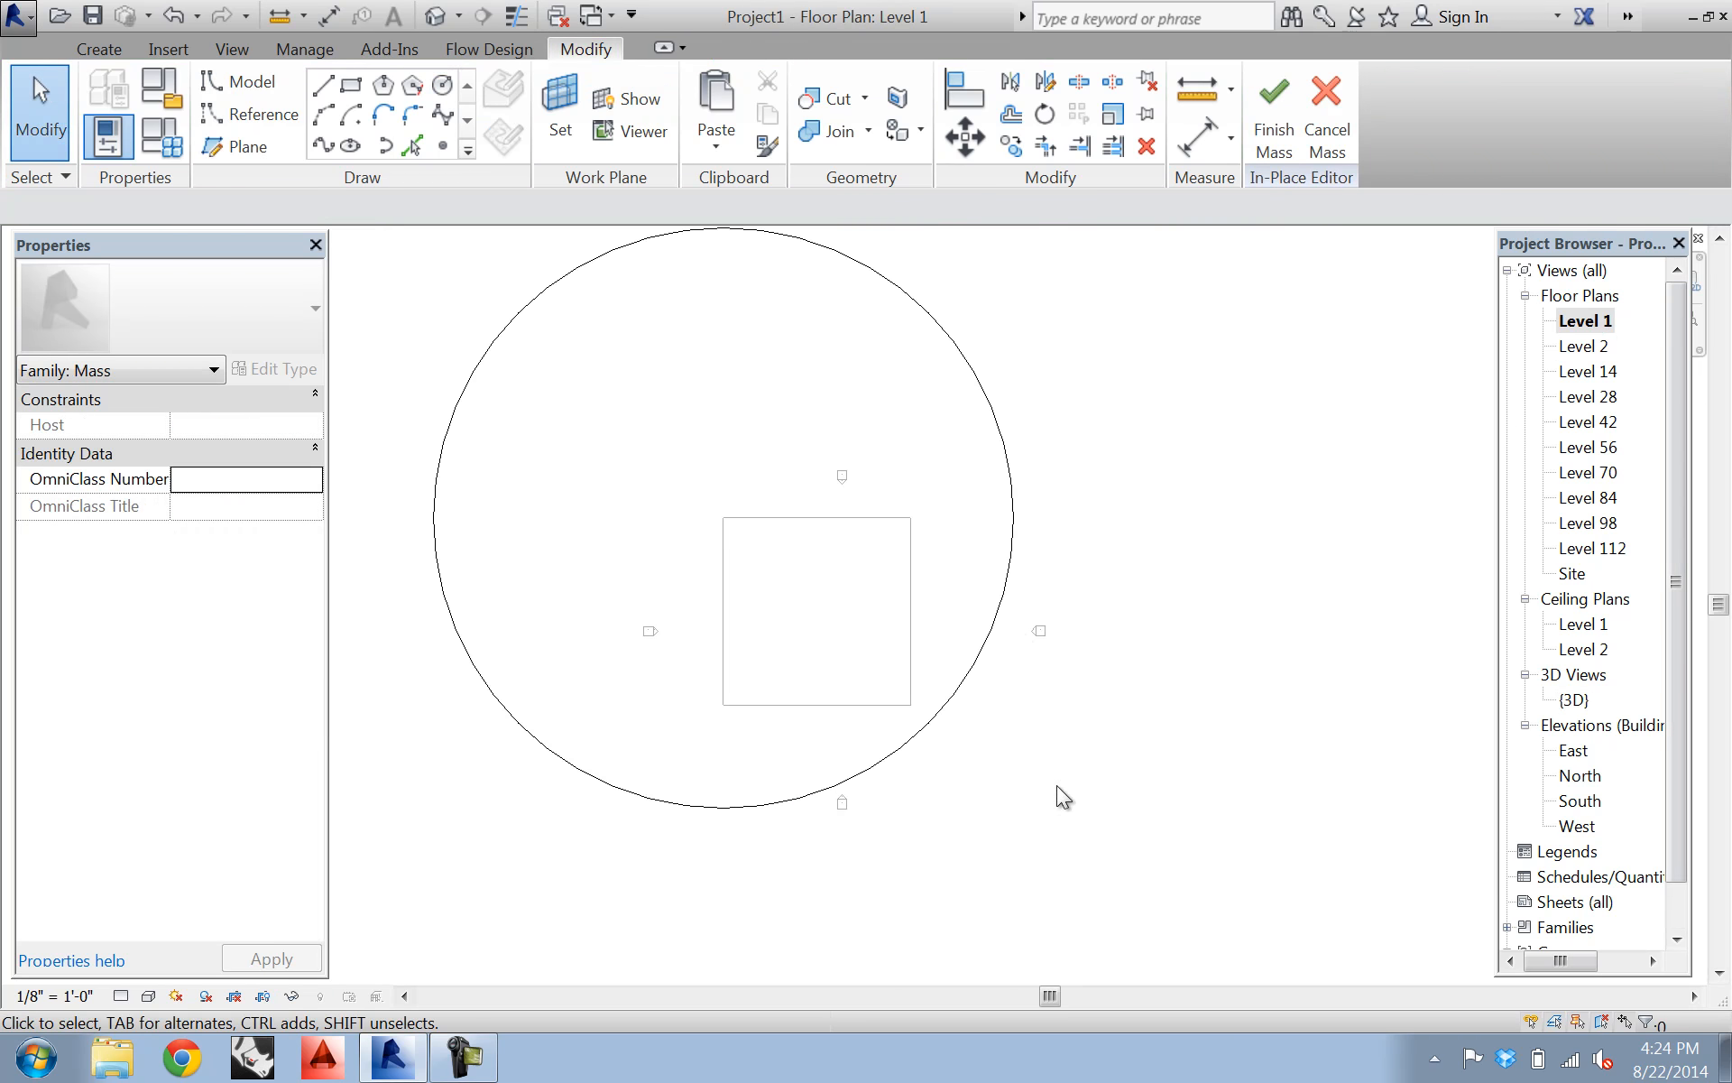
left_click_drag(1001, 618, 1121, 689)
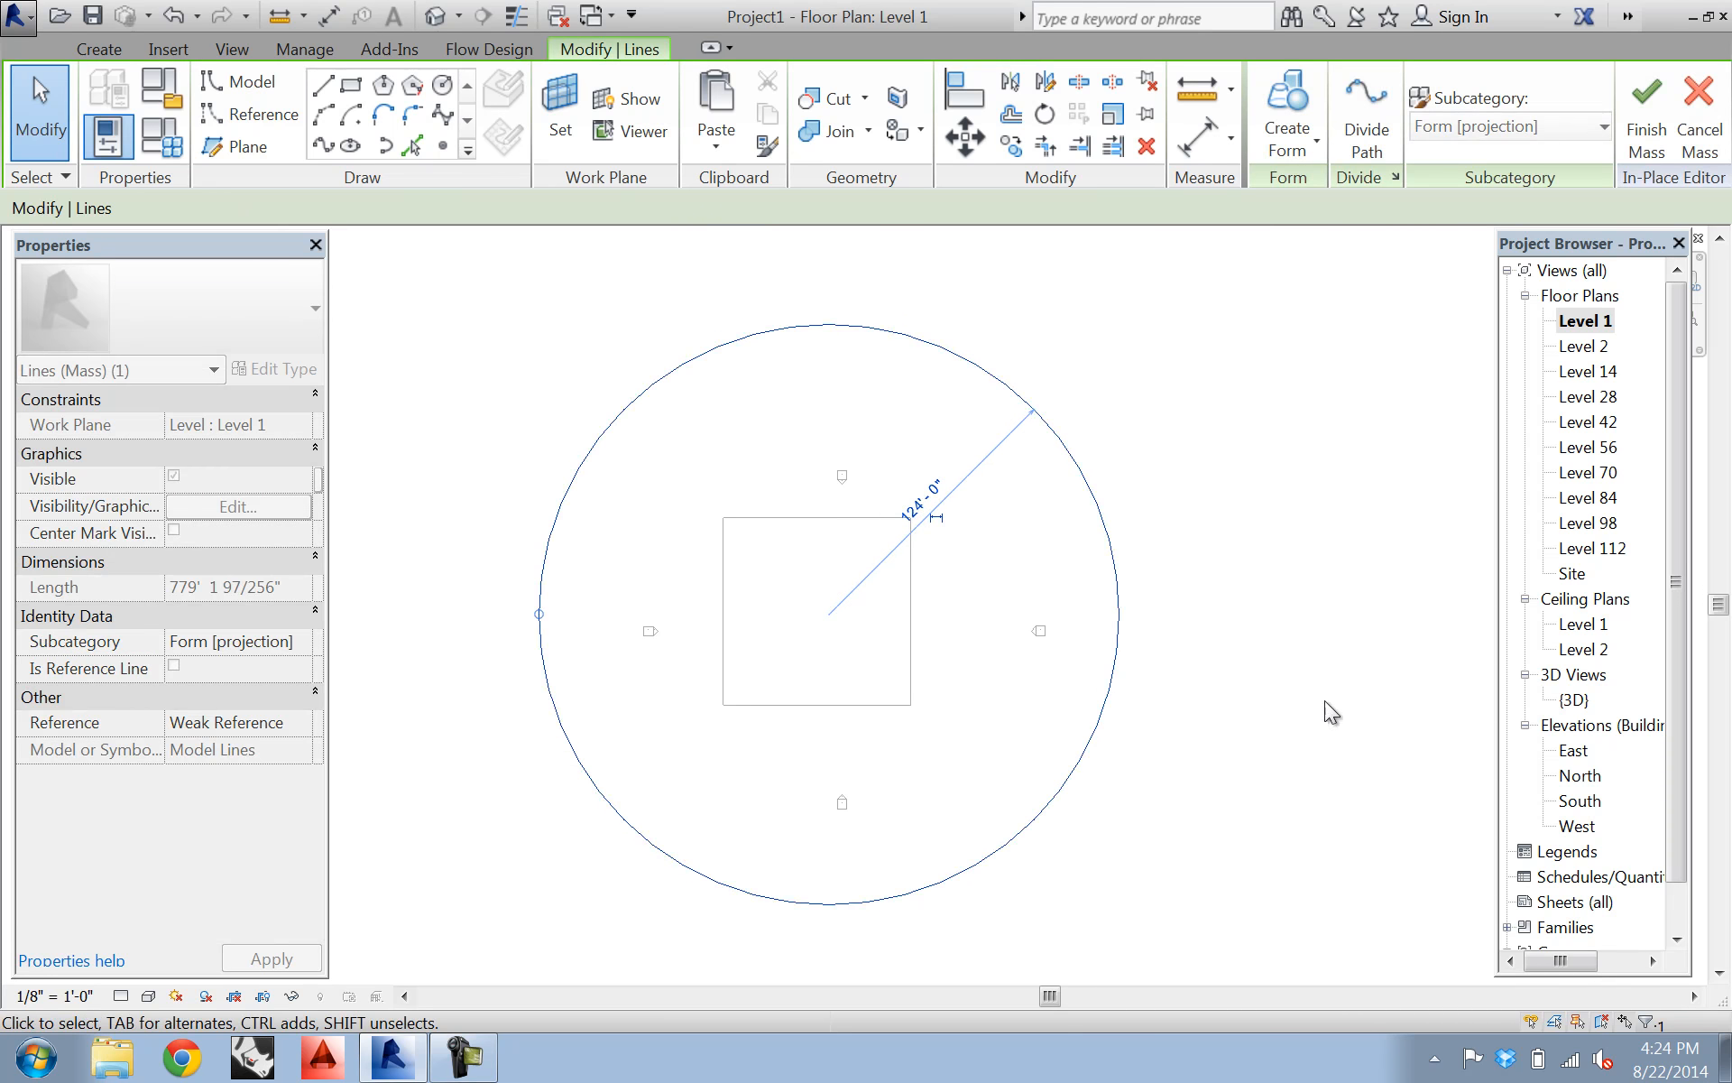
left_click(1274, 578)
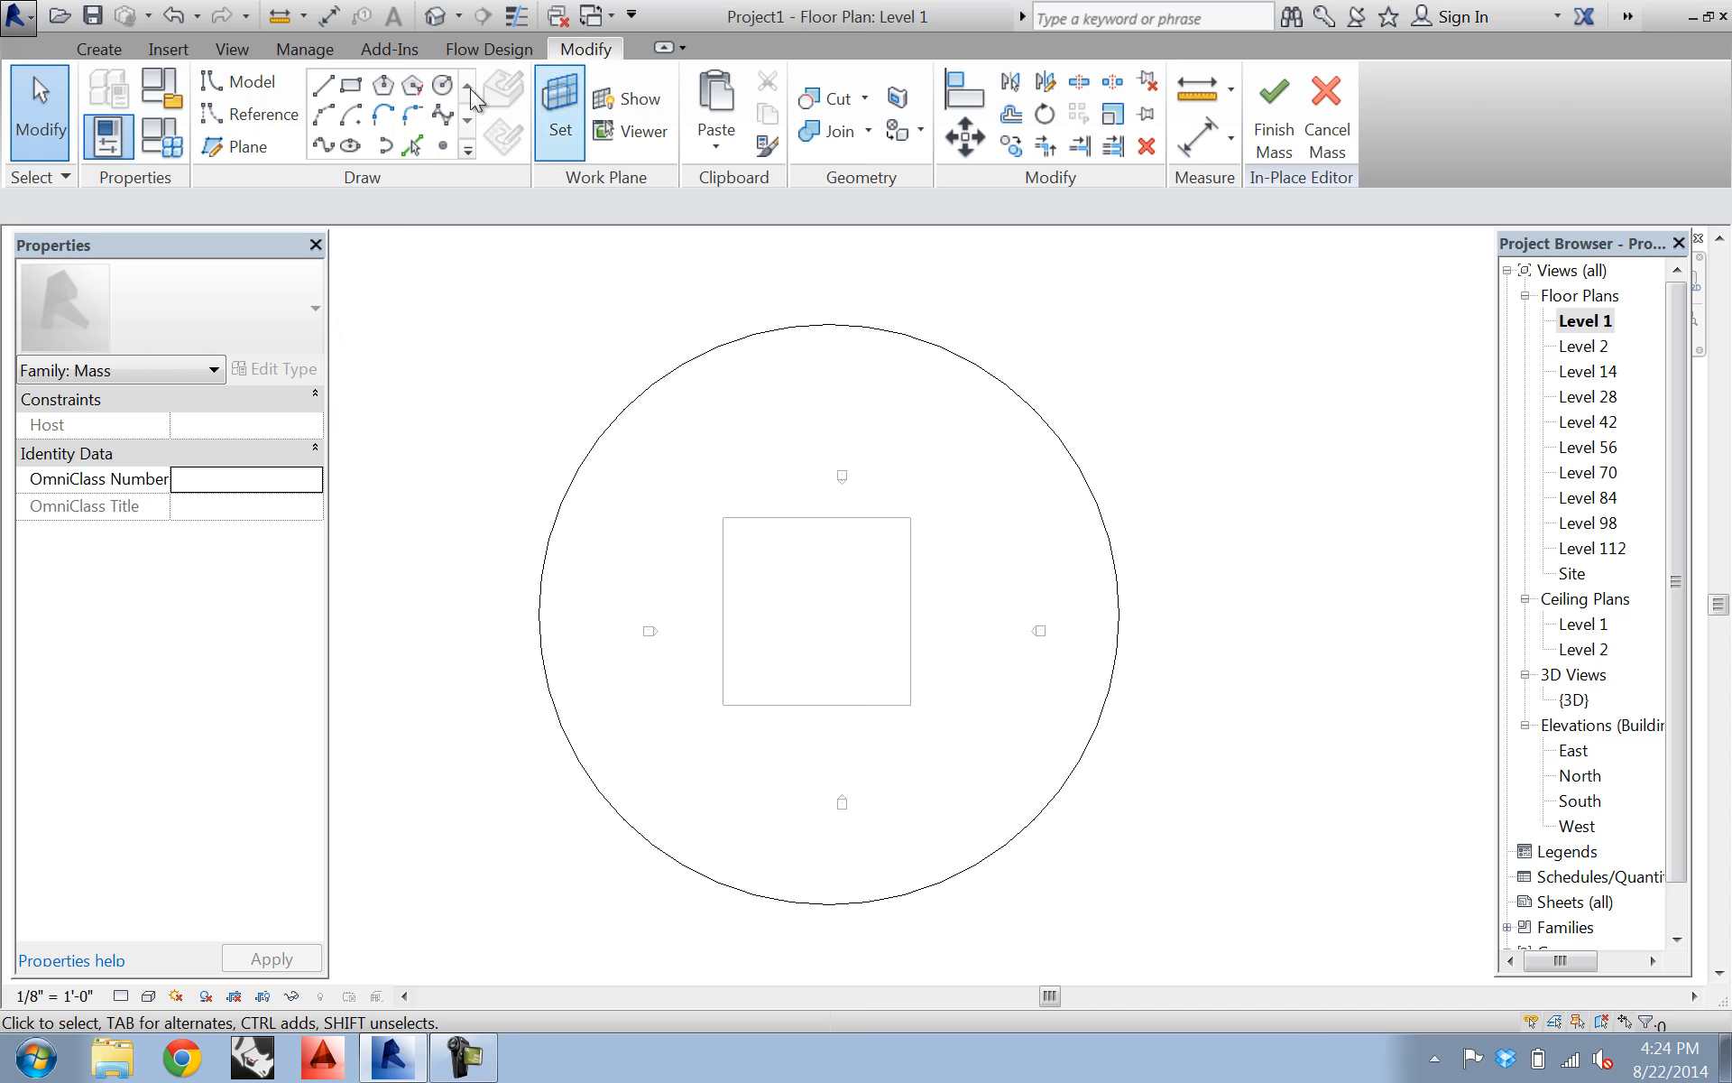
left_click_drag(1117, 588, 1101, 577)
left_click(1257, 529)
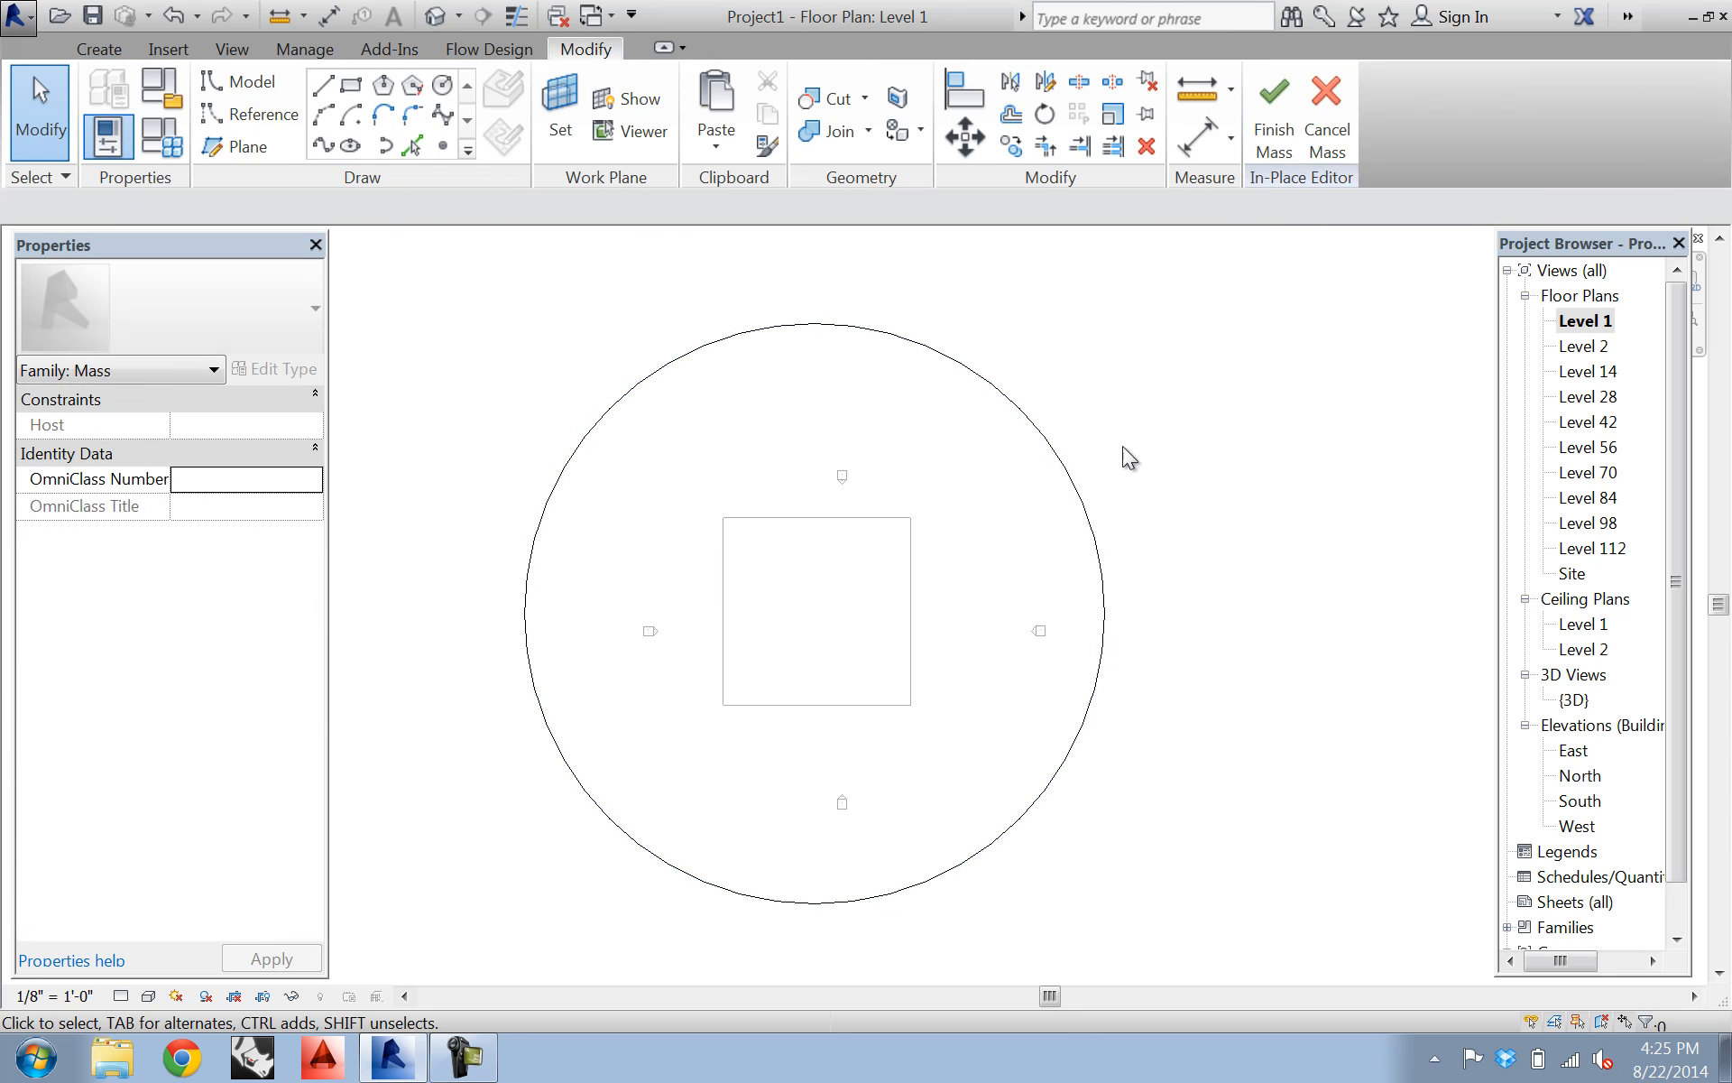
left_click(1089, 518)
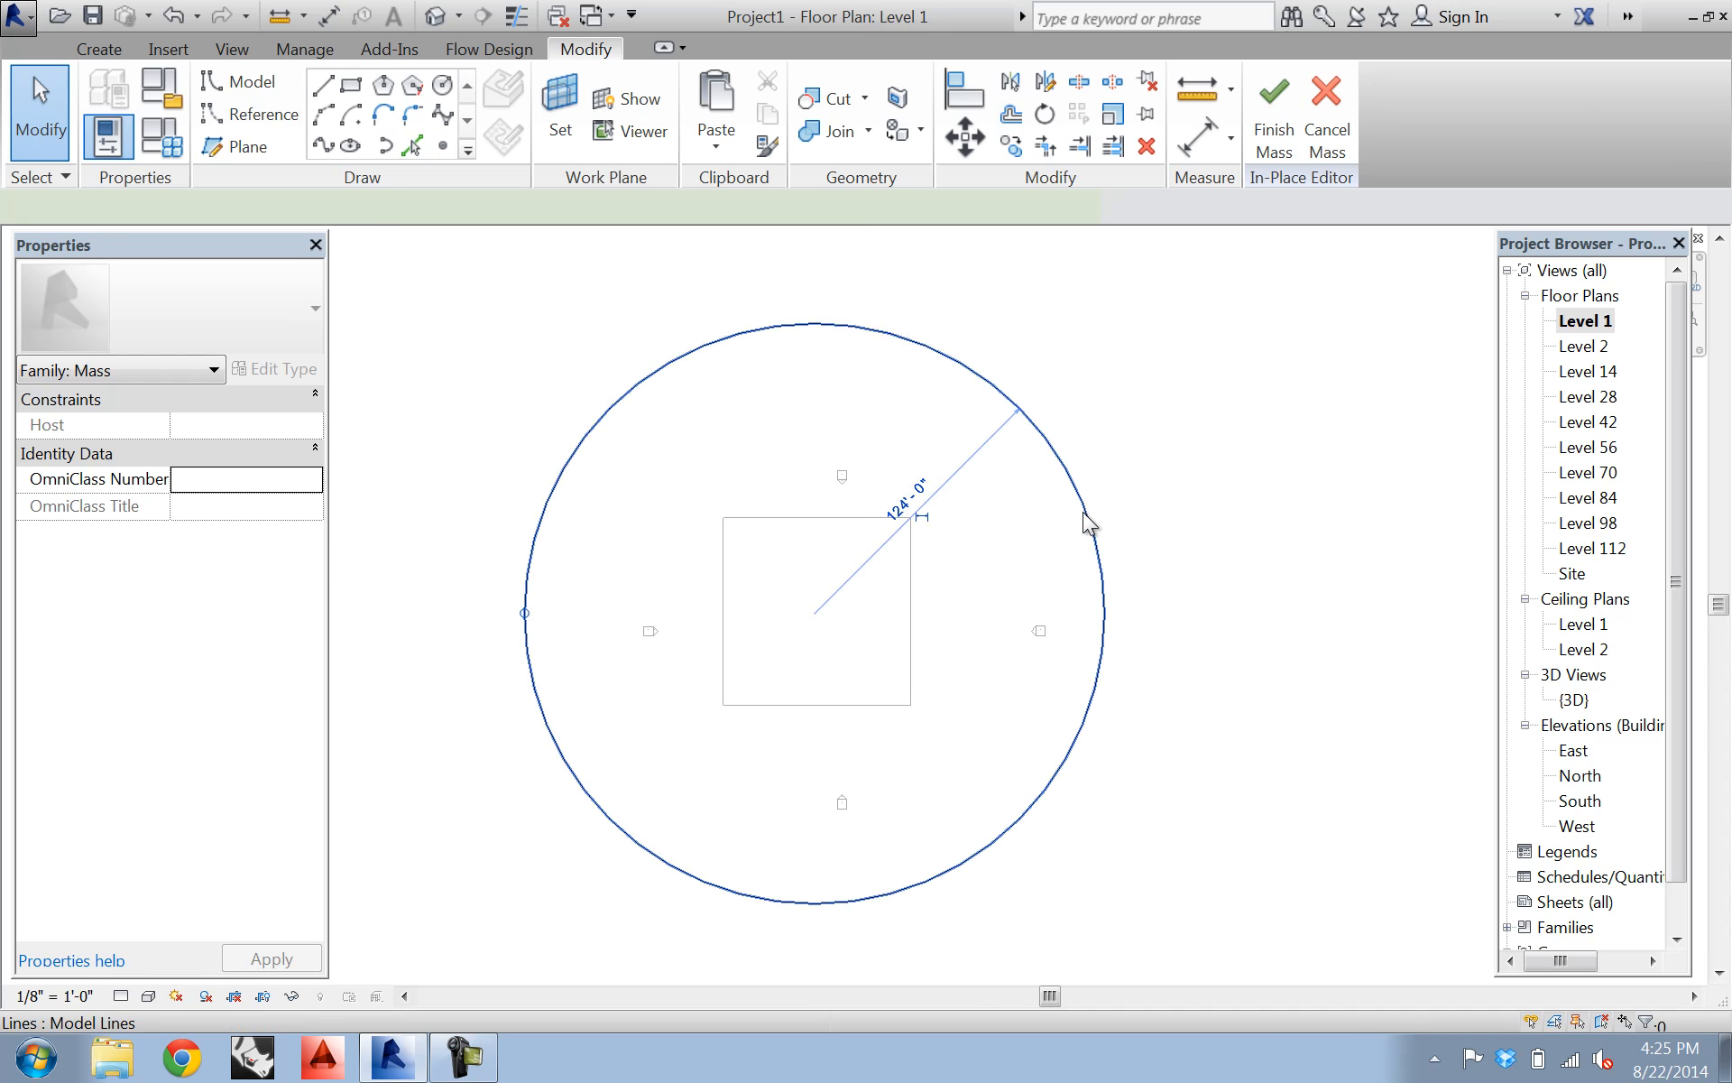
double_click(1574, 700)
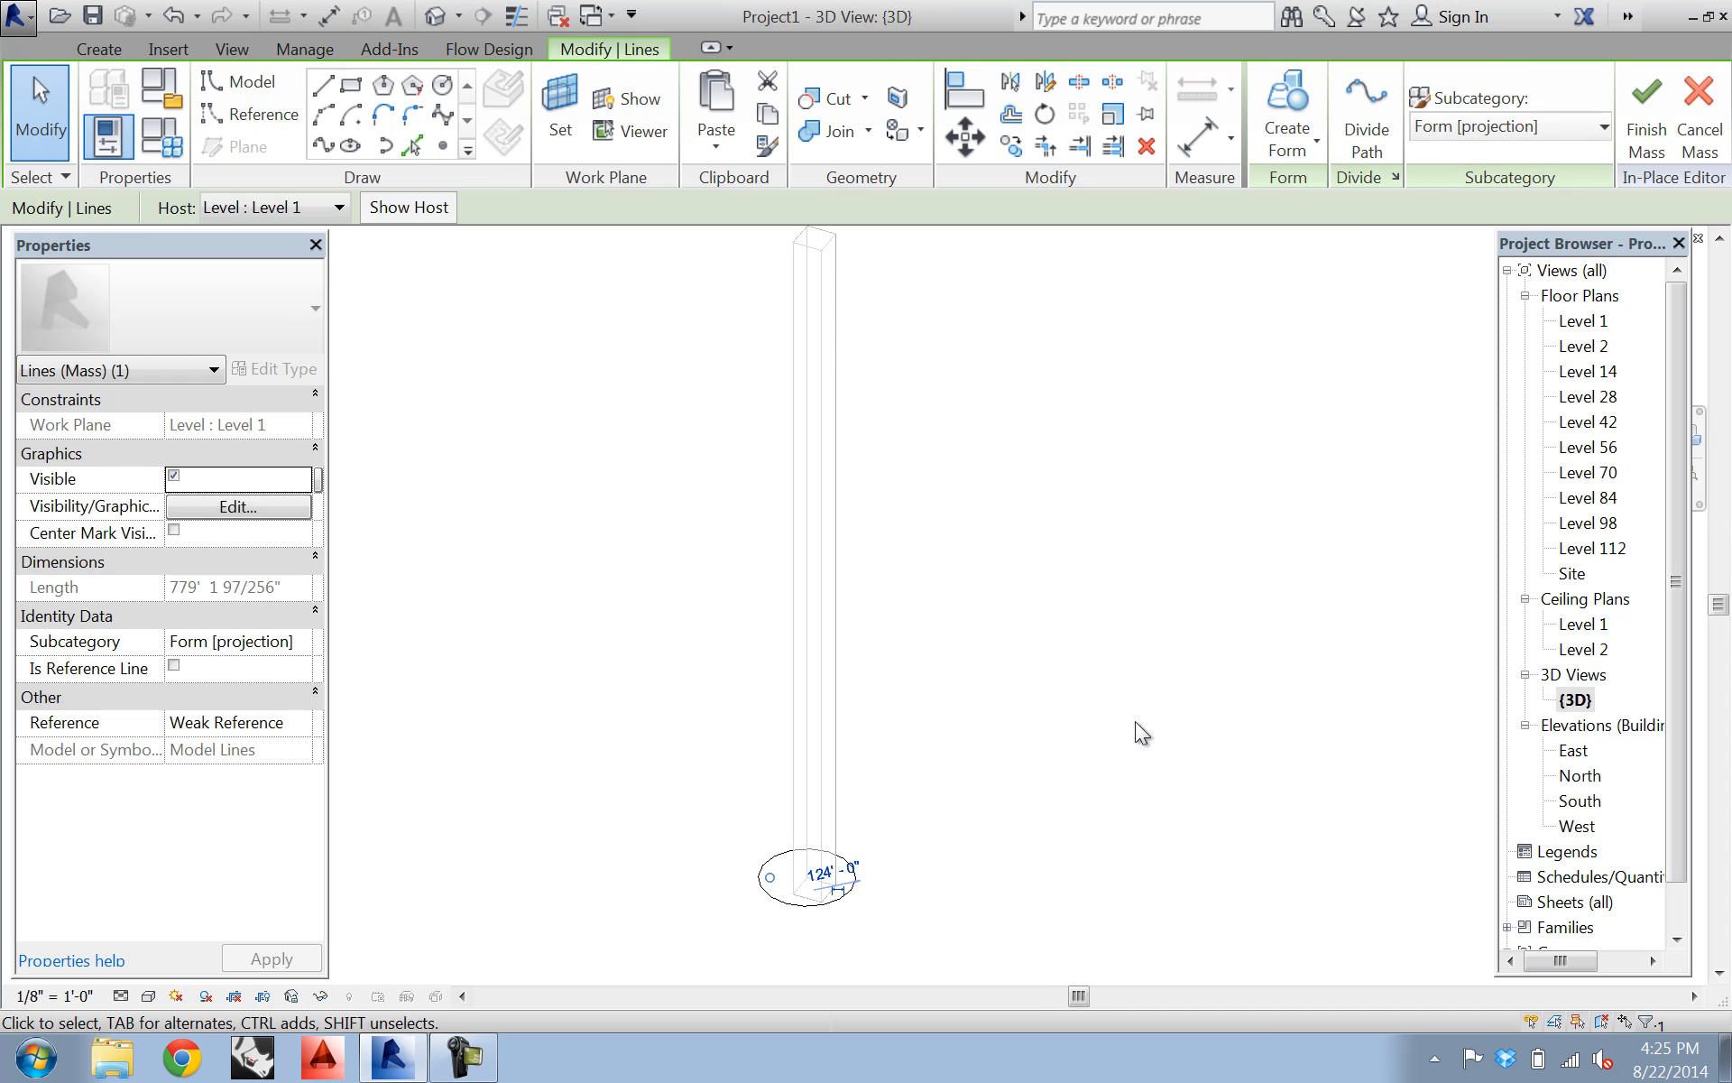
left_click(925, 744)
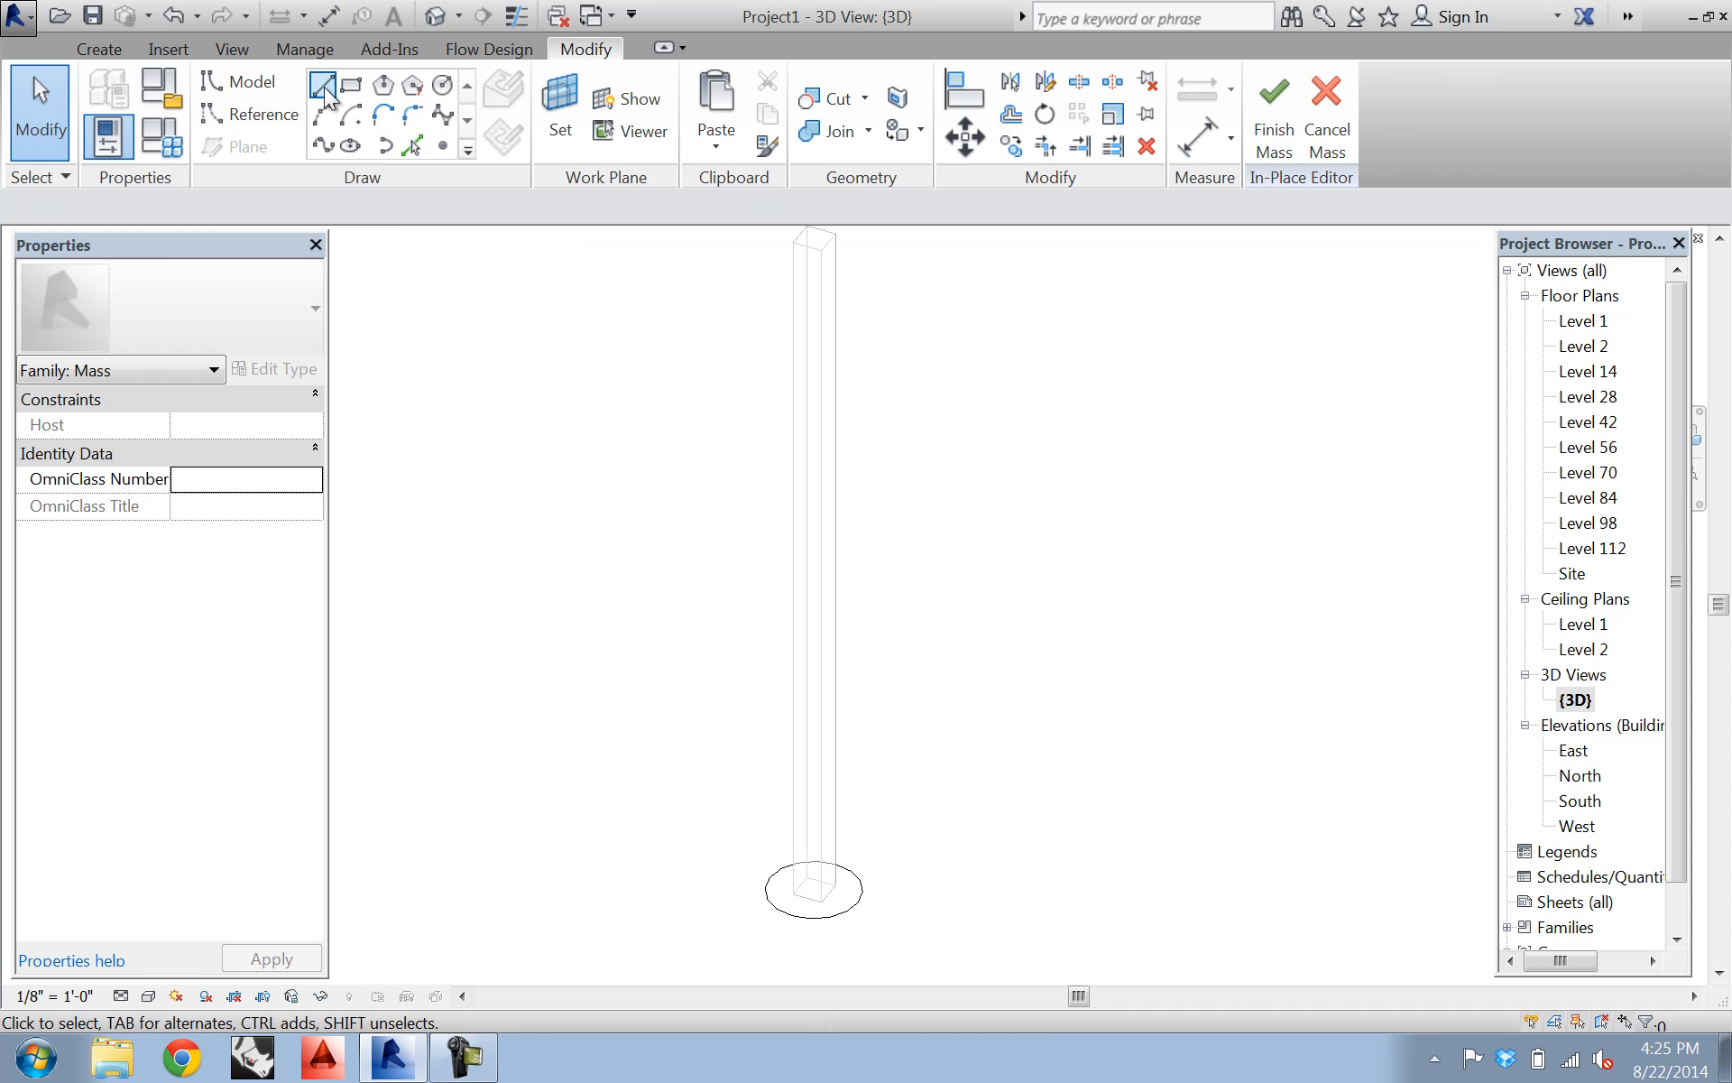
key("l")
key("i")
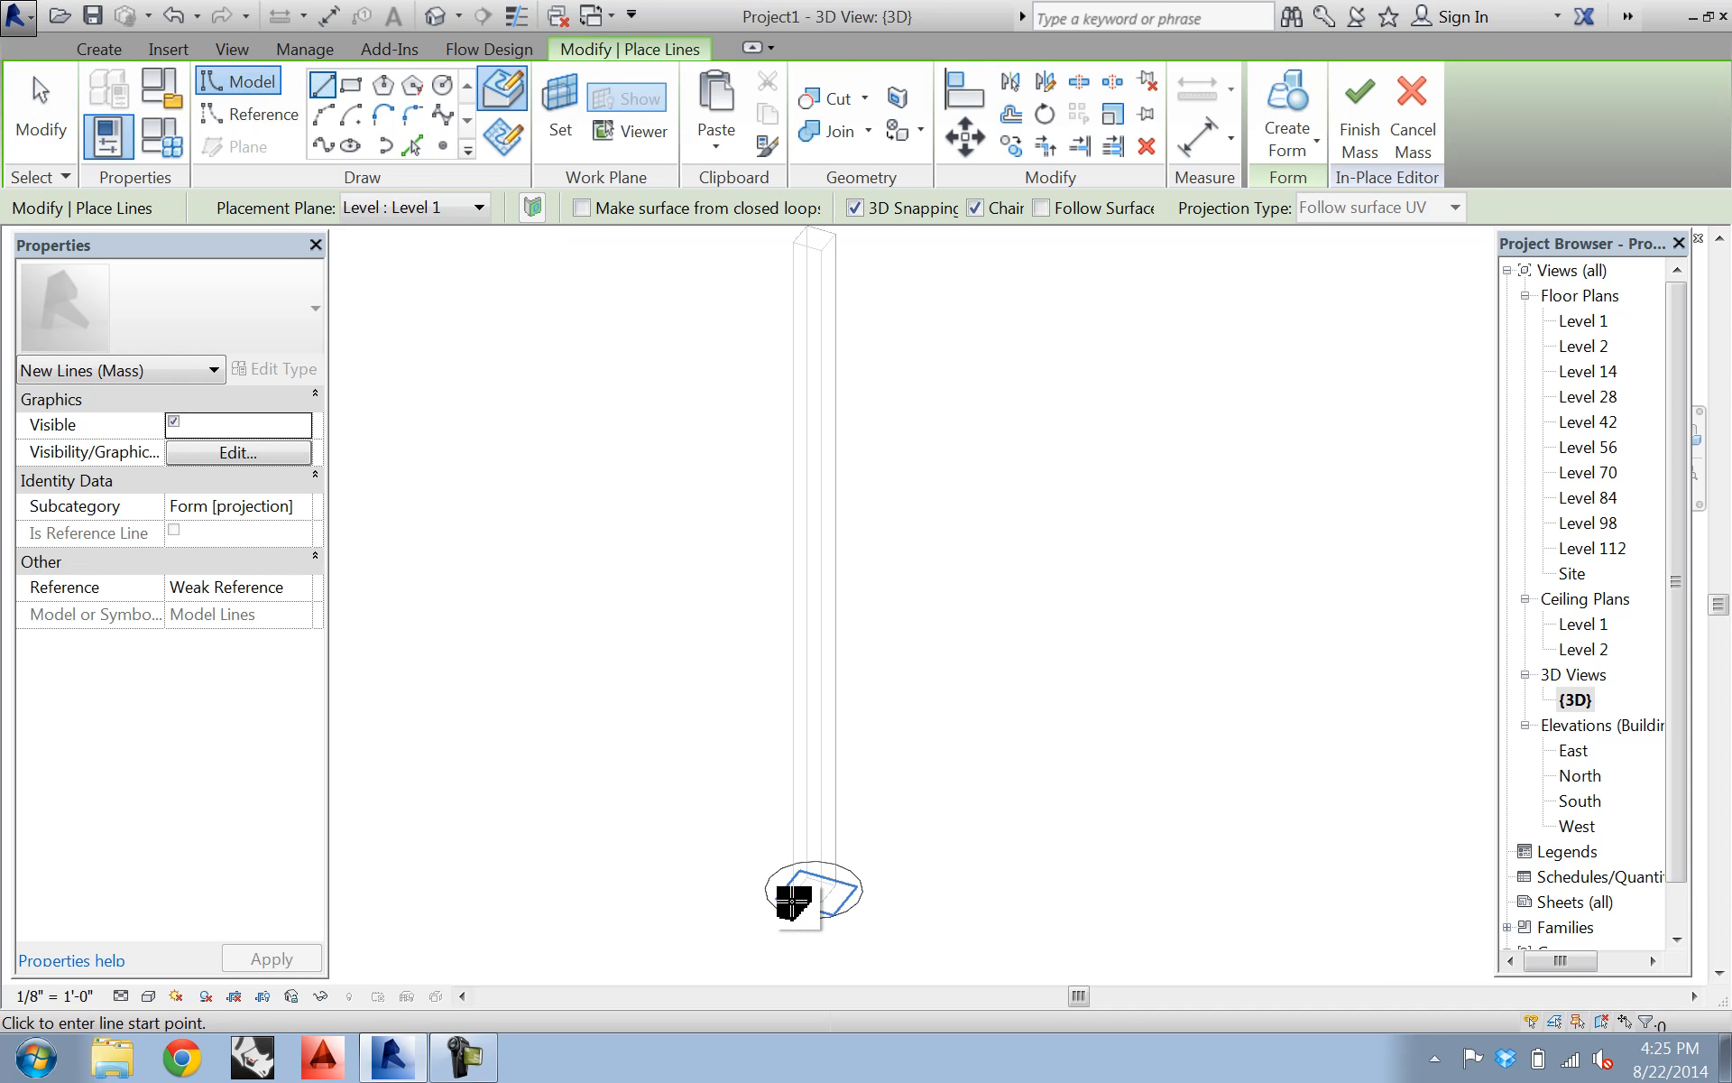
left_click(793, 894)
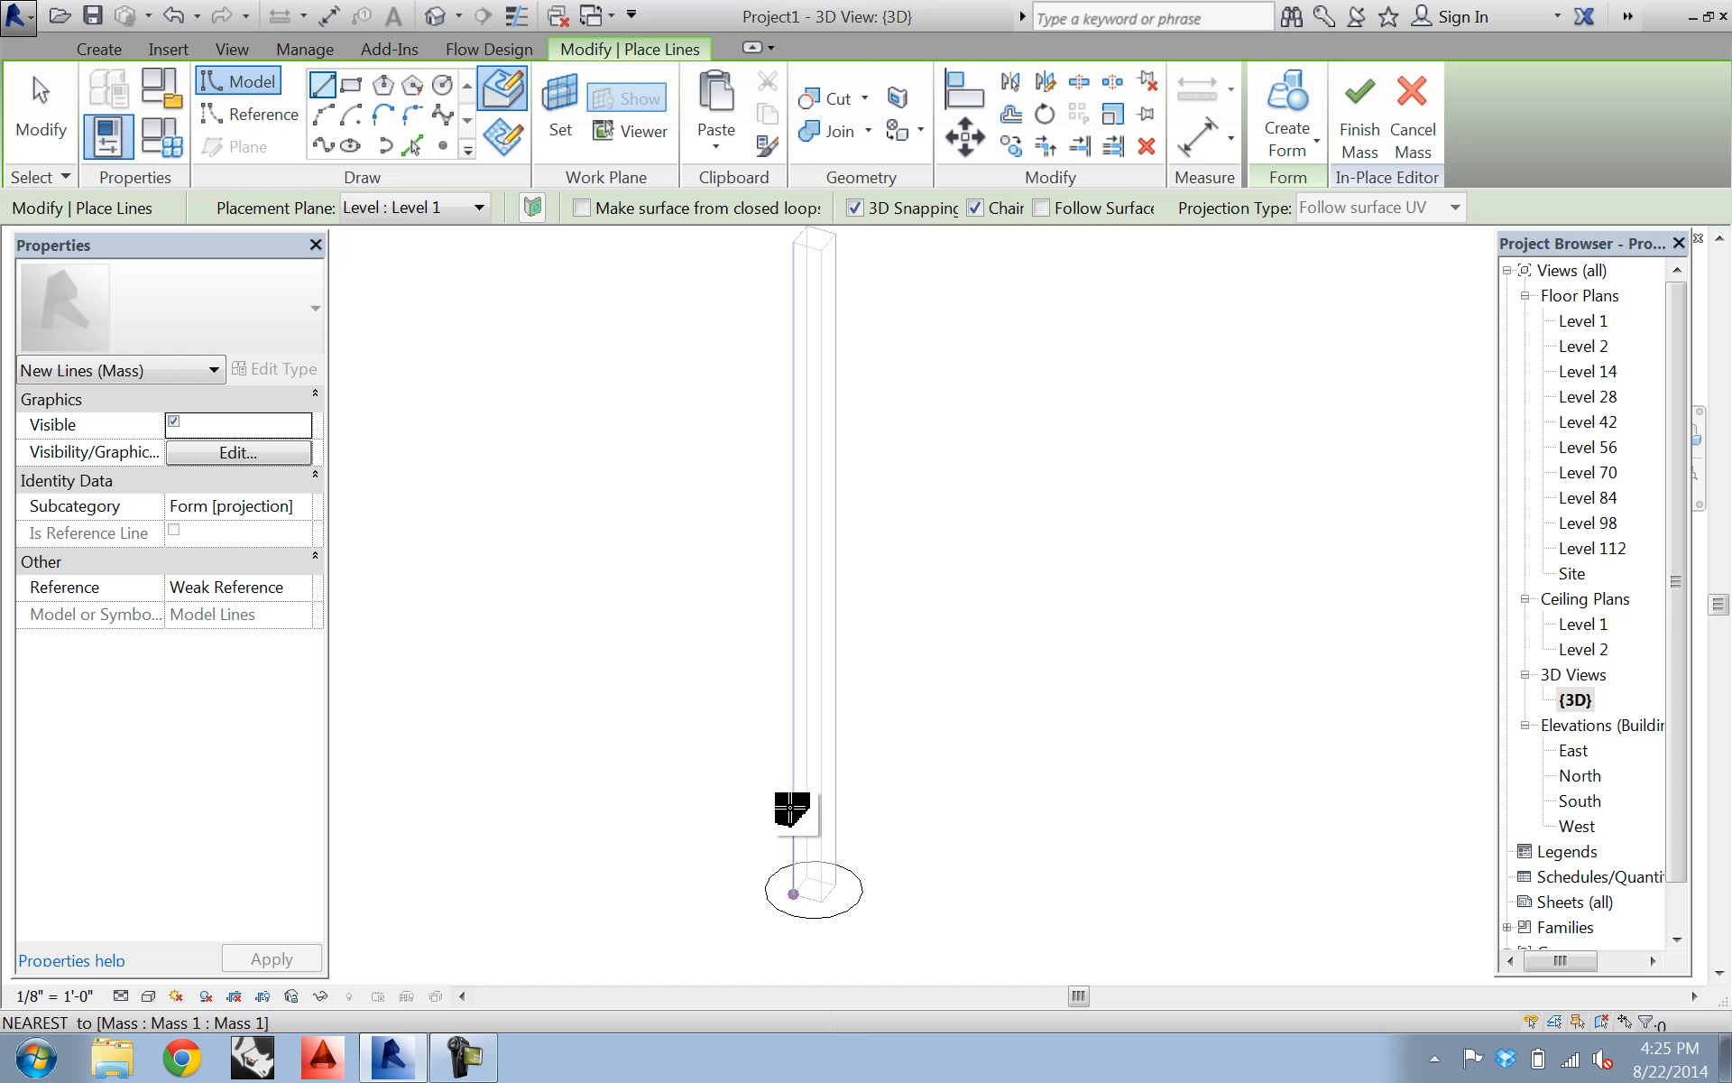
- Open the East elevation to work on the circle at the tower's base
left_click(1577, 753)
double_click(1579, 752)
middle_click_drag(819, 810, 820, 905)
left_click(322, 85)
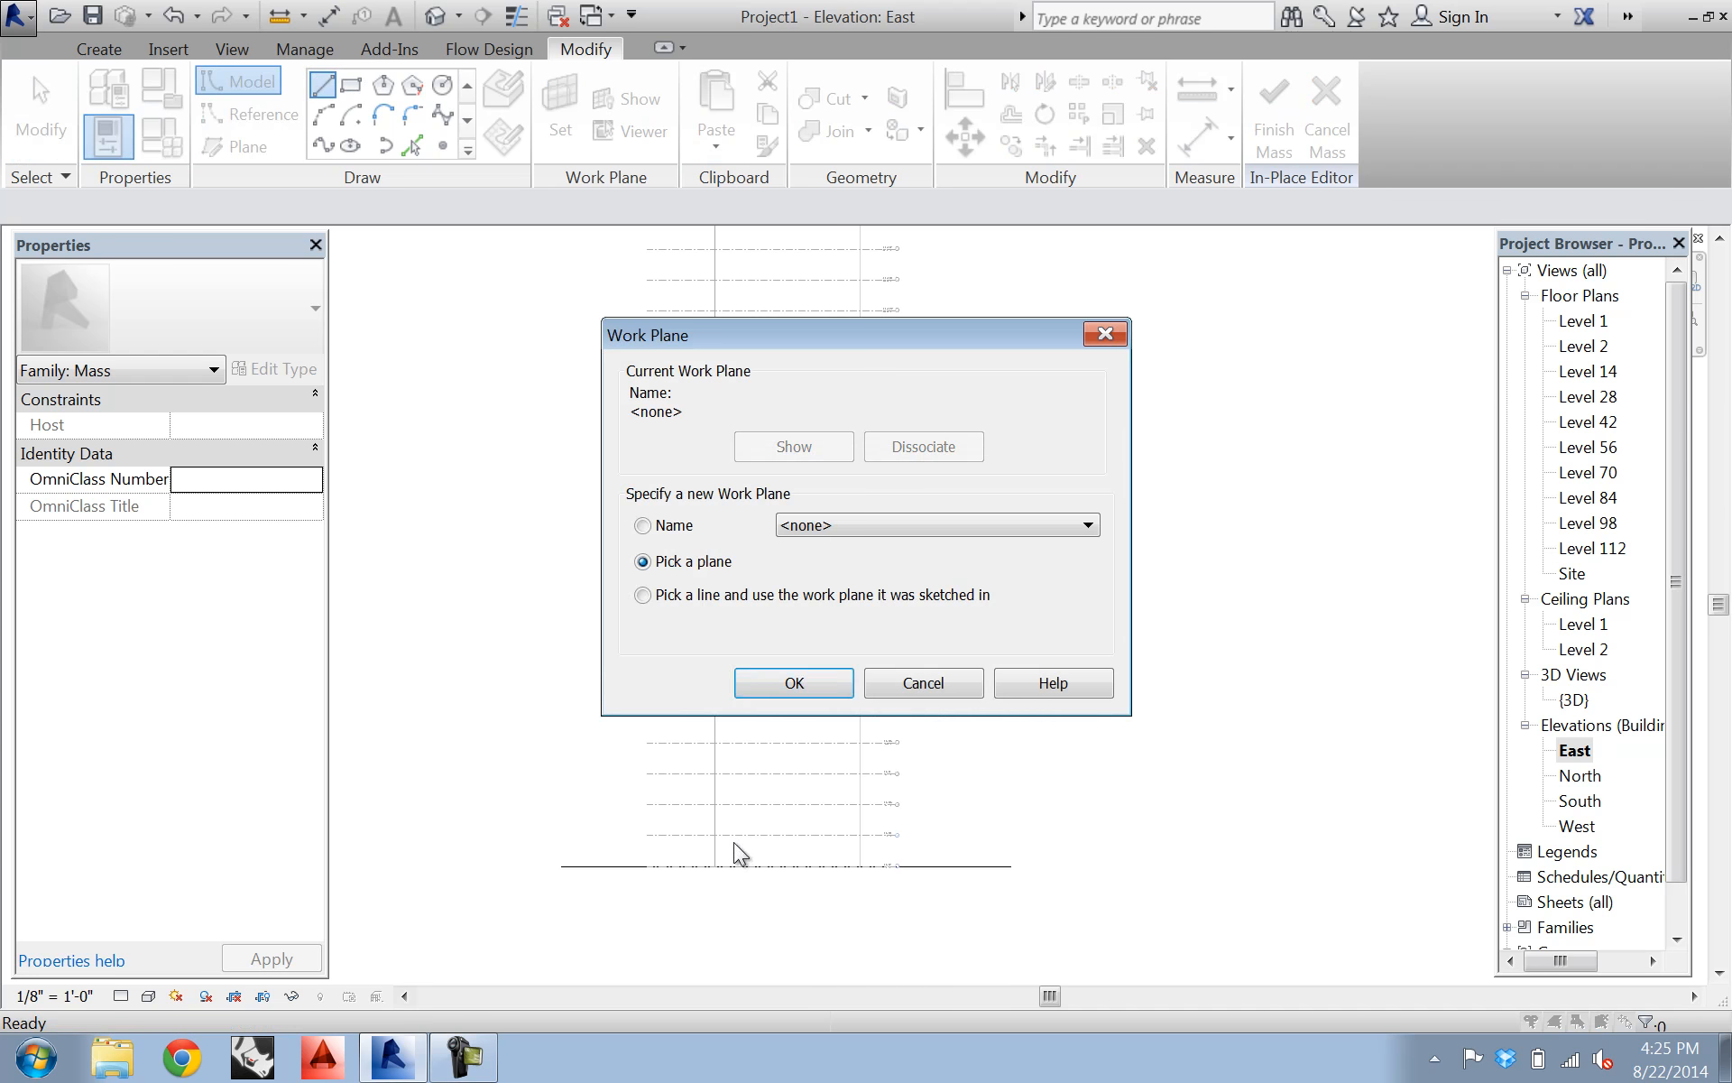
left_click(847, 522)
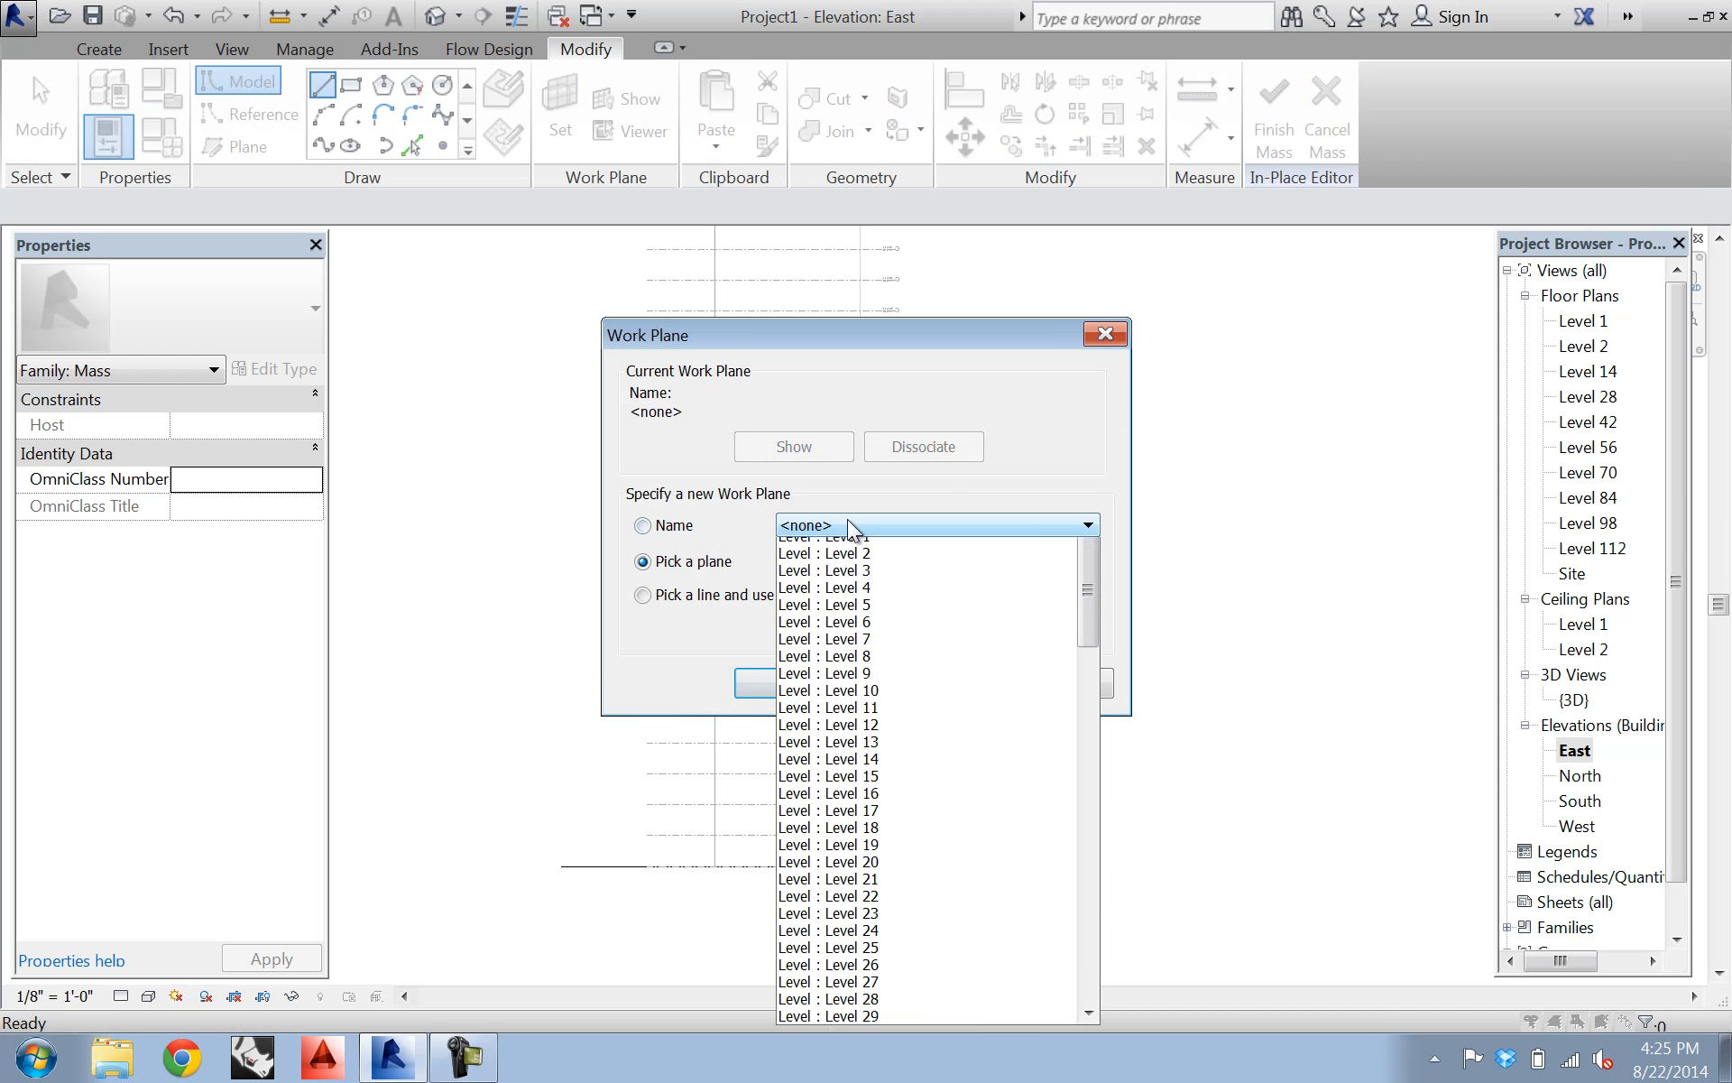
left_click(711, 615)
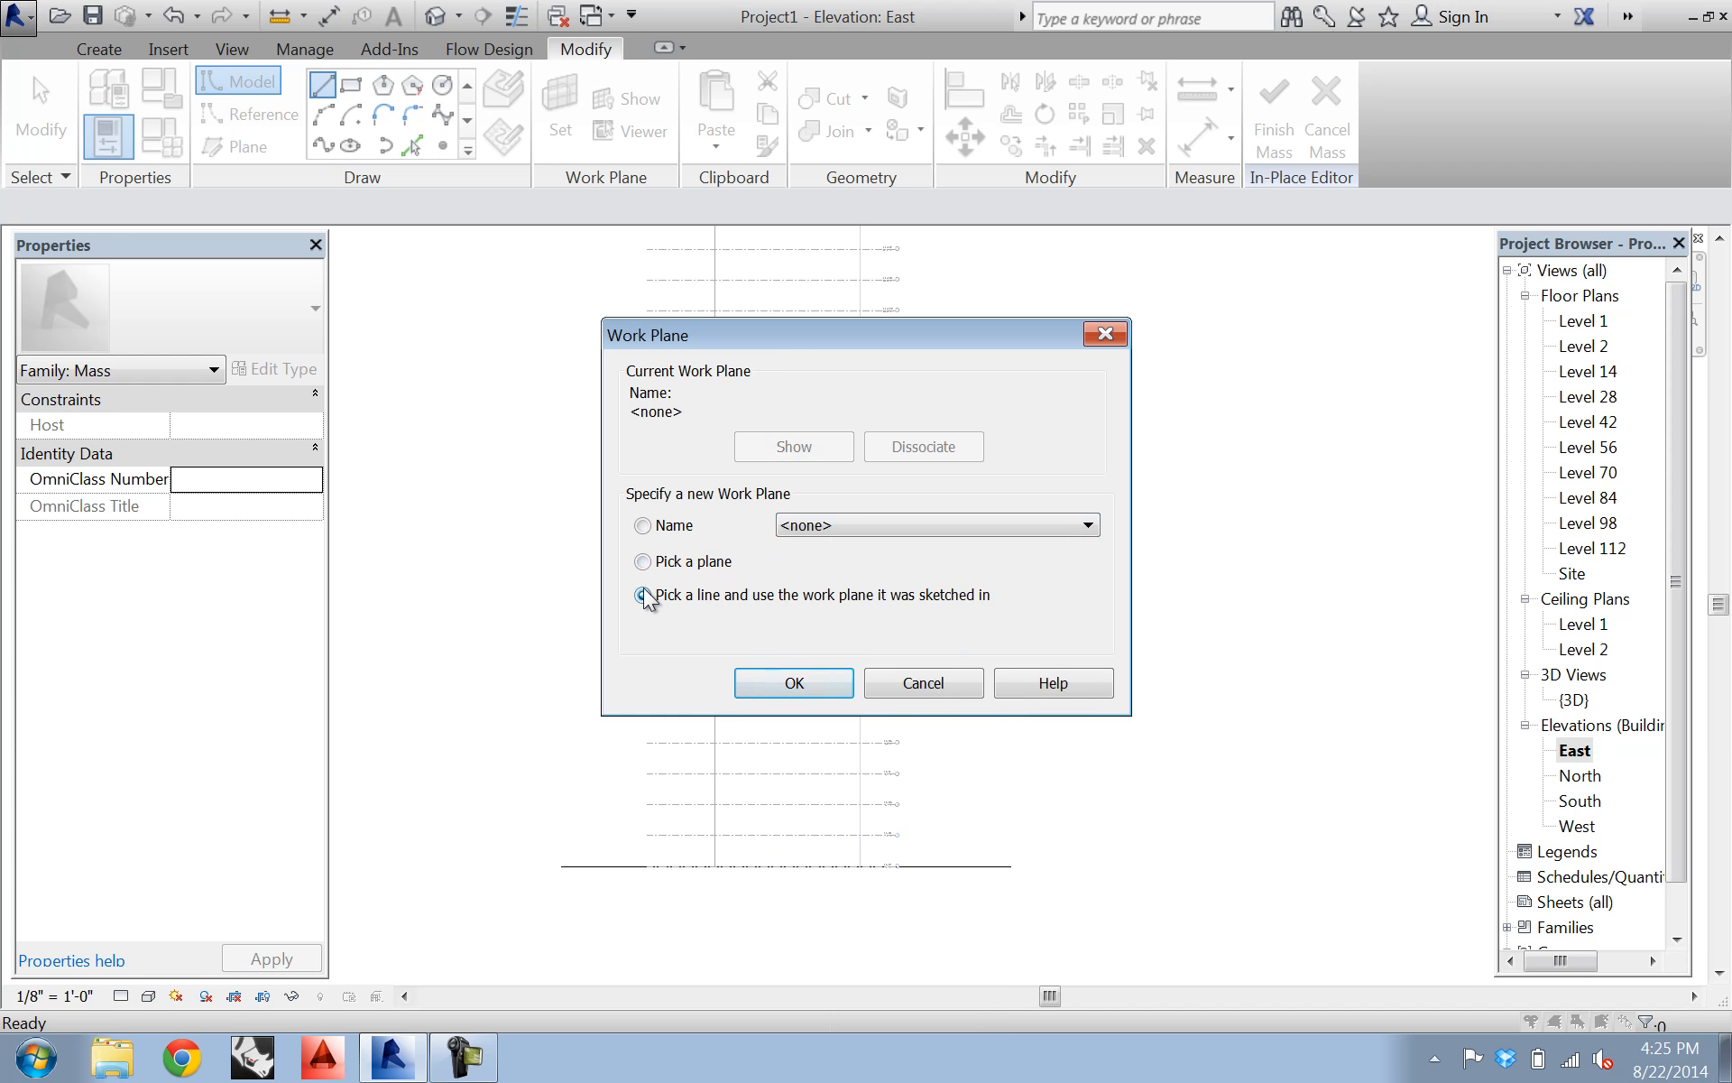
left_click(794, 683)
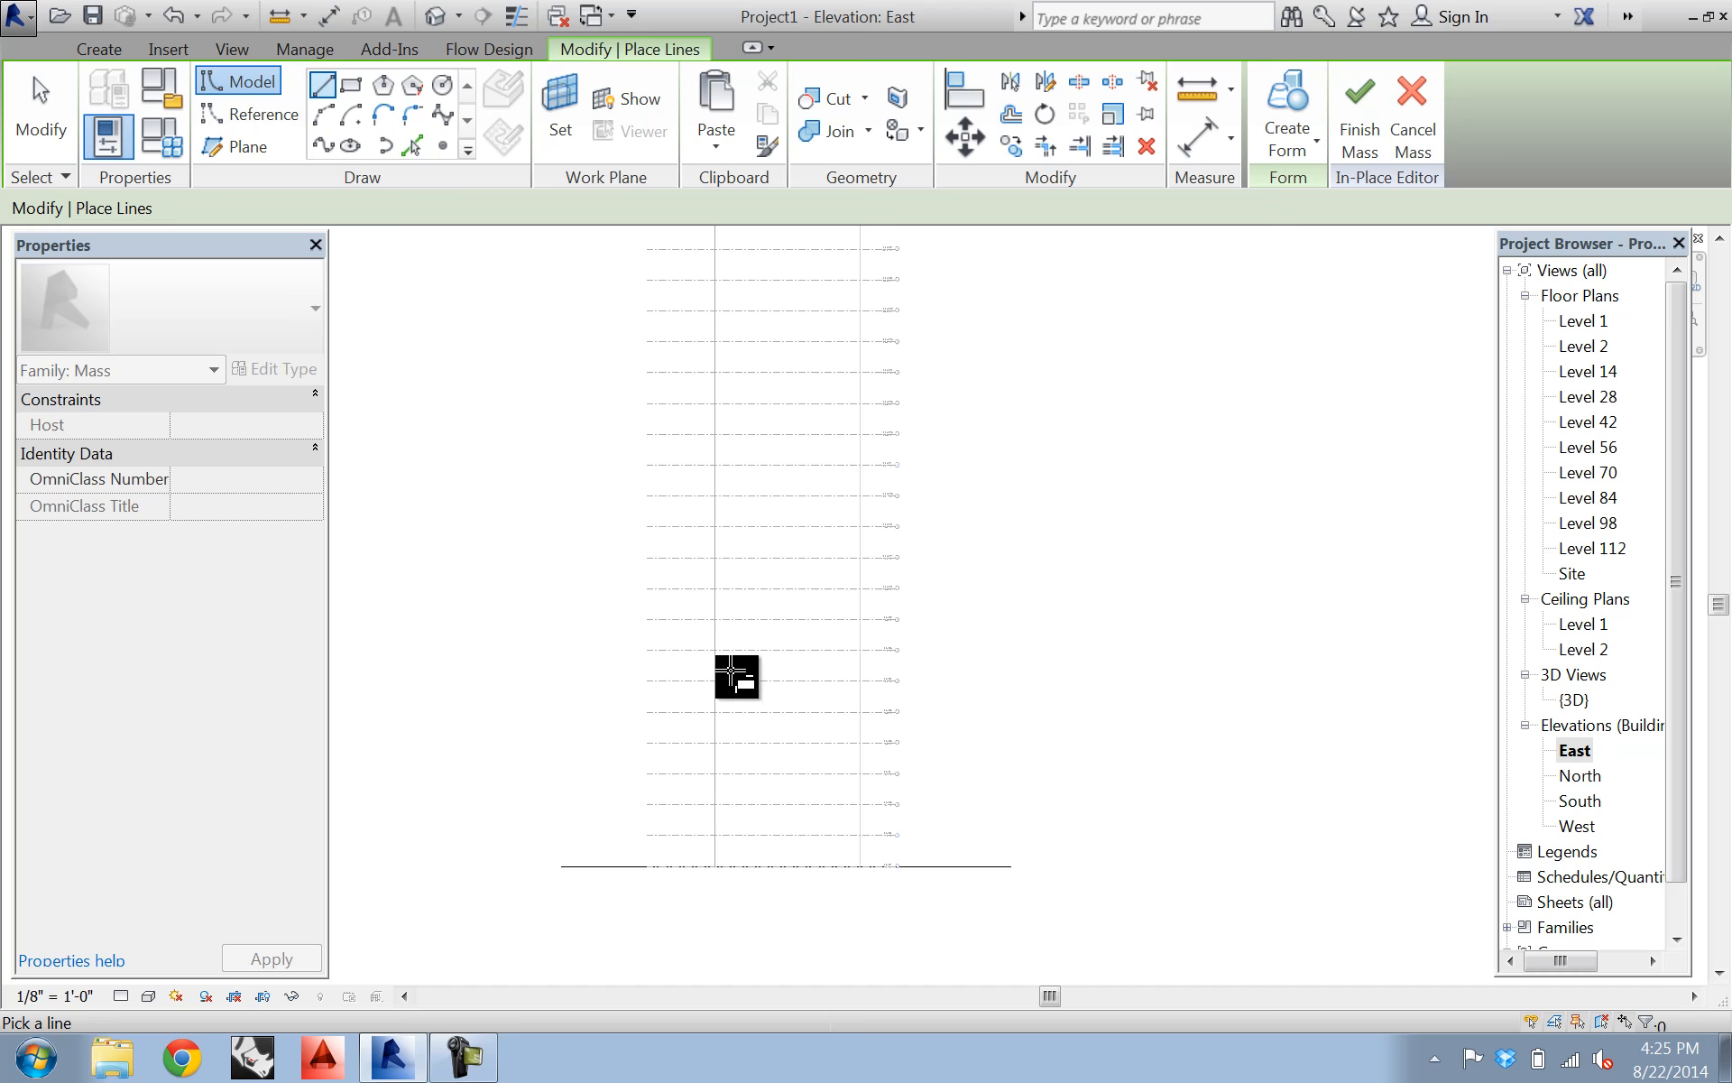
key("Escape")
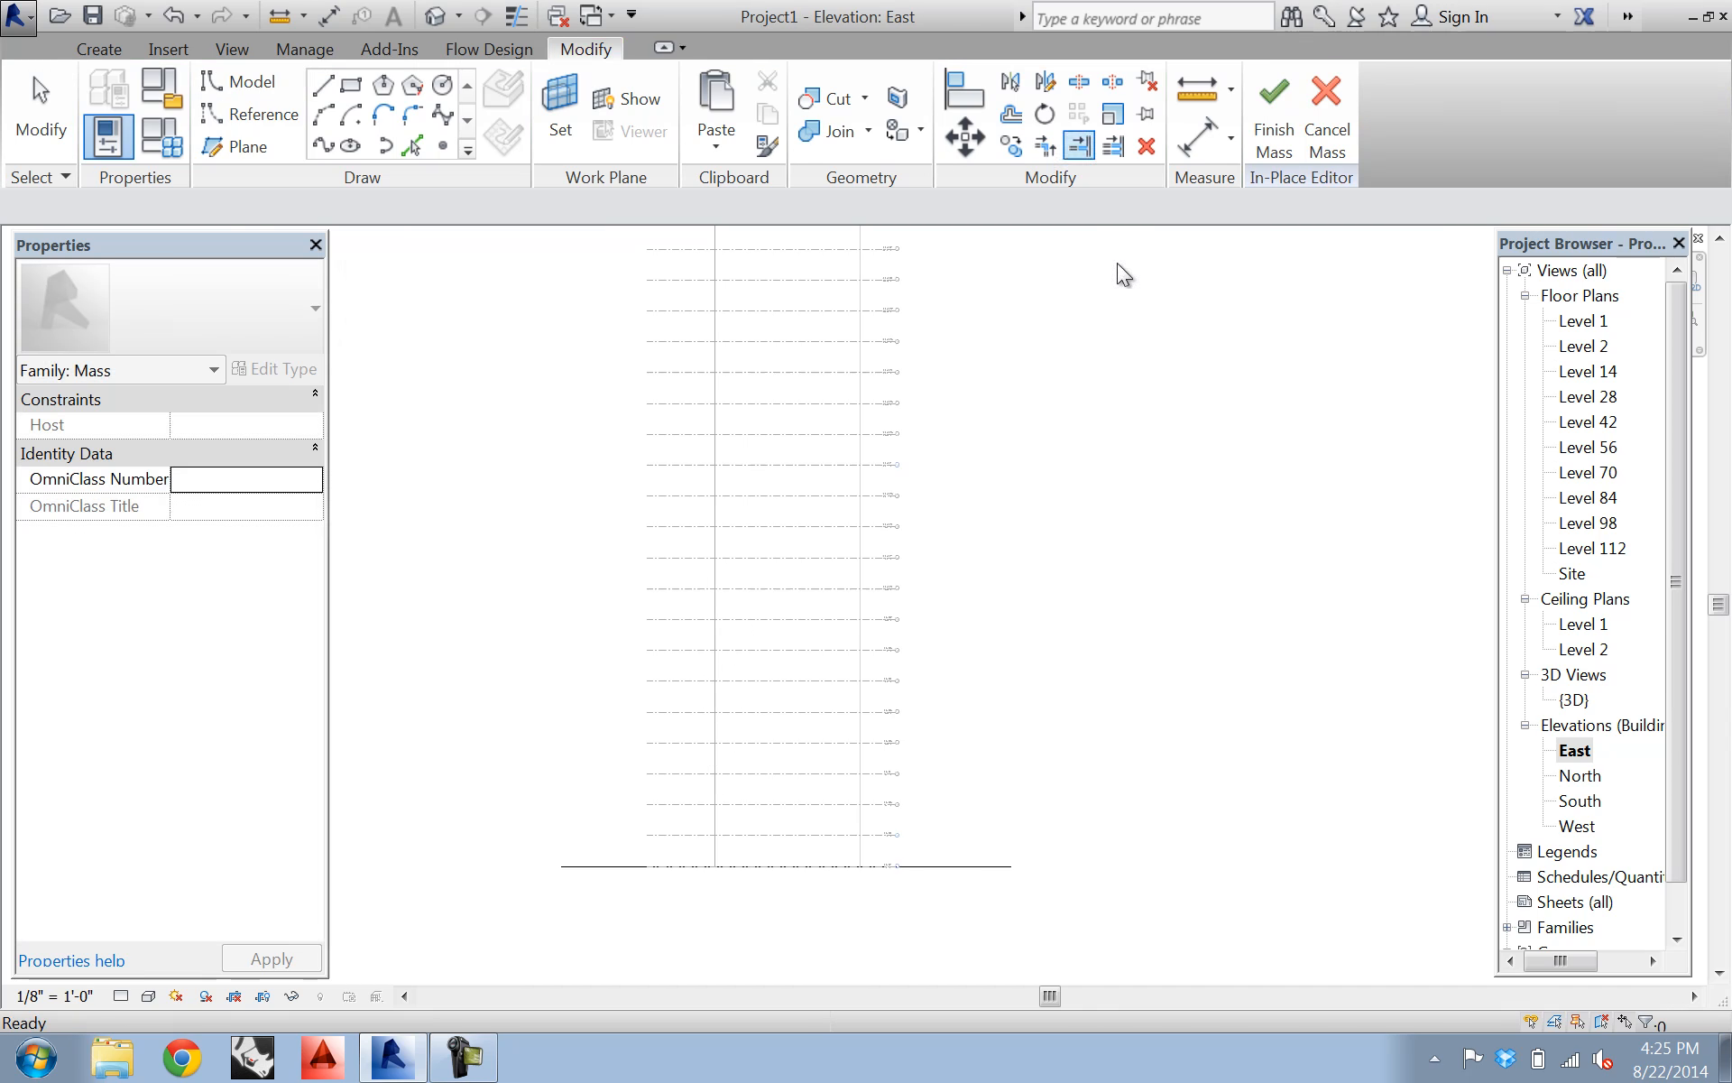
- Copy the Level 1 circle straight up to Level 14 in the East elevation
left_click(1574, 701)
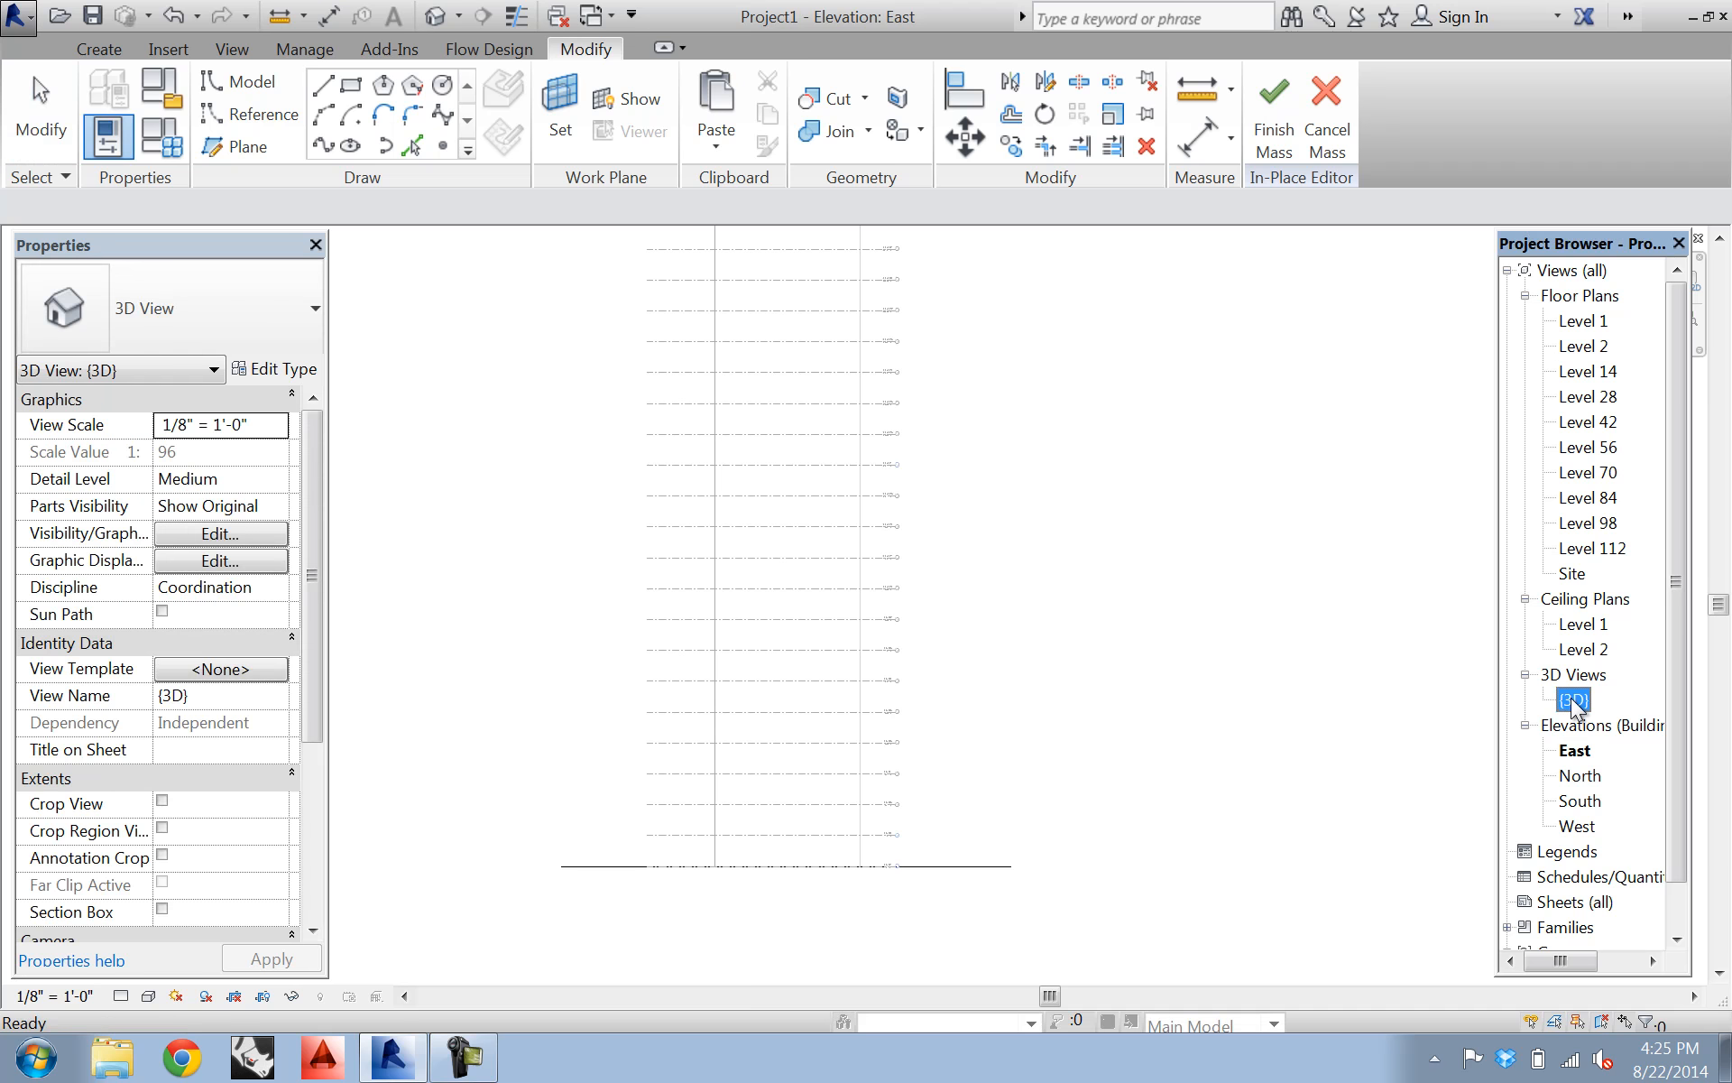
left_click(599, 865)
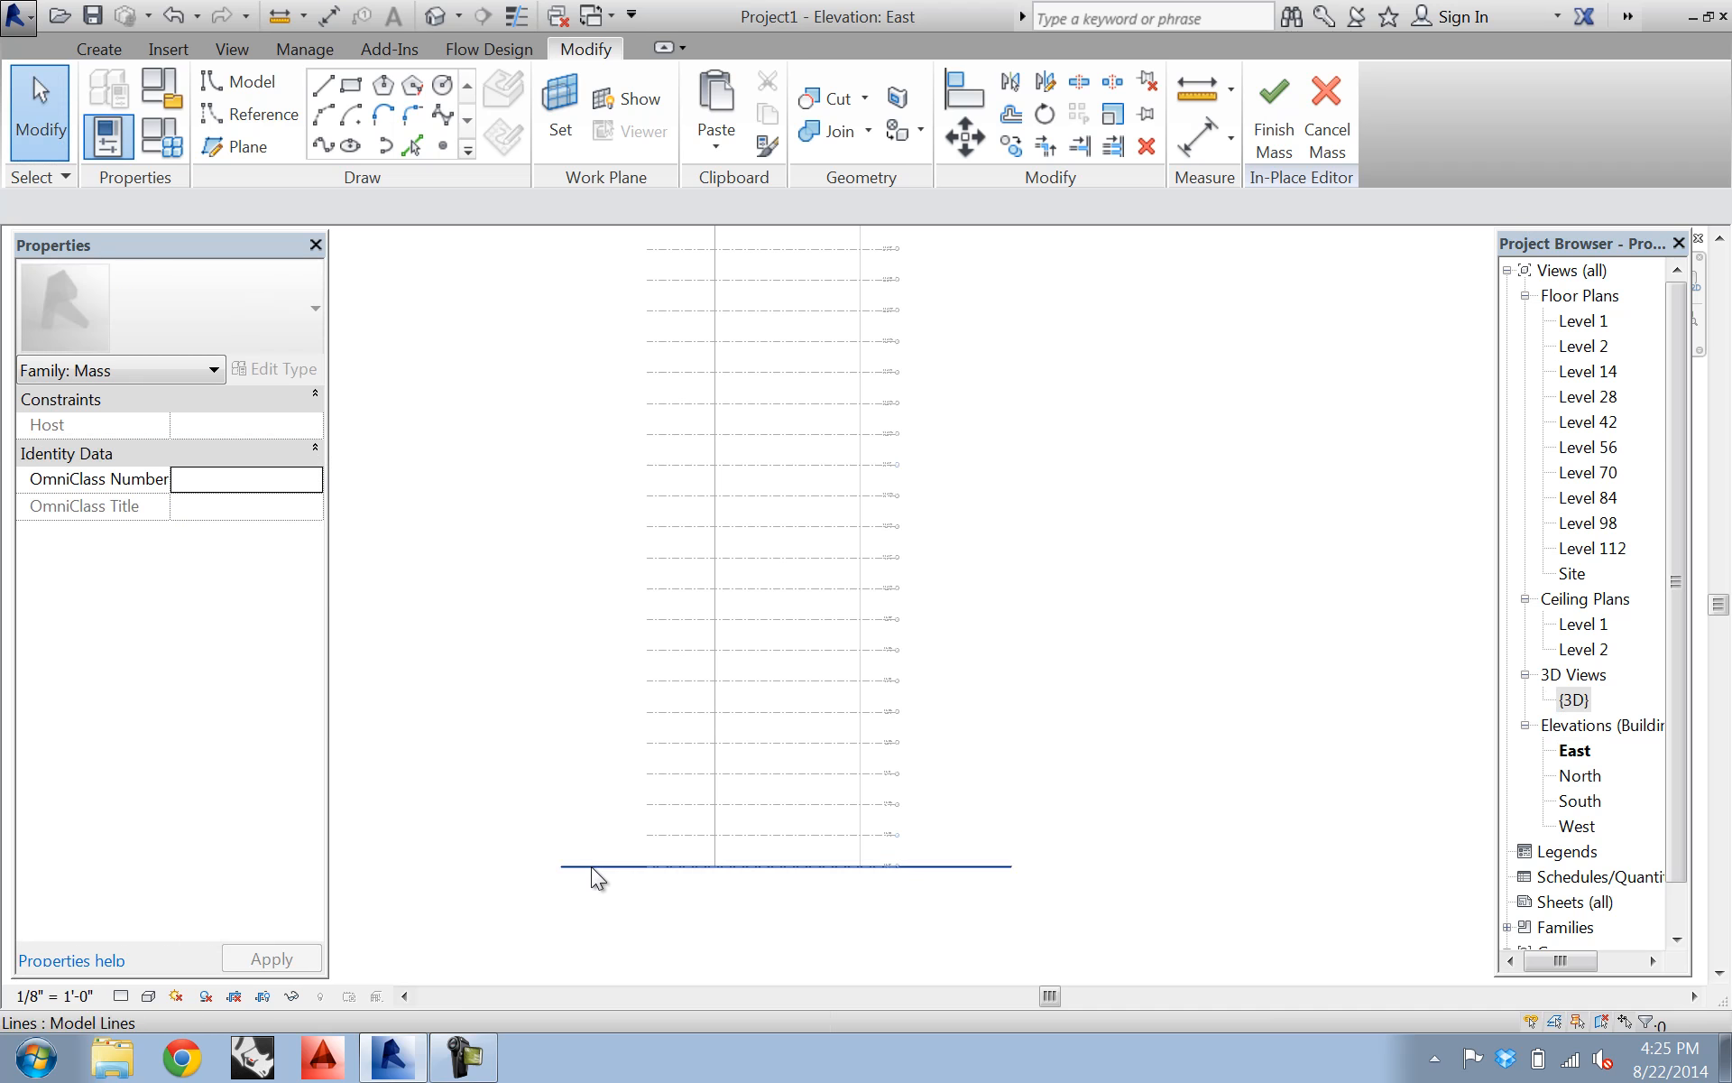
left_click(556, 866)
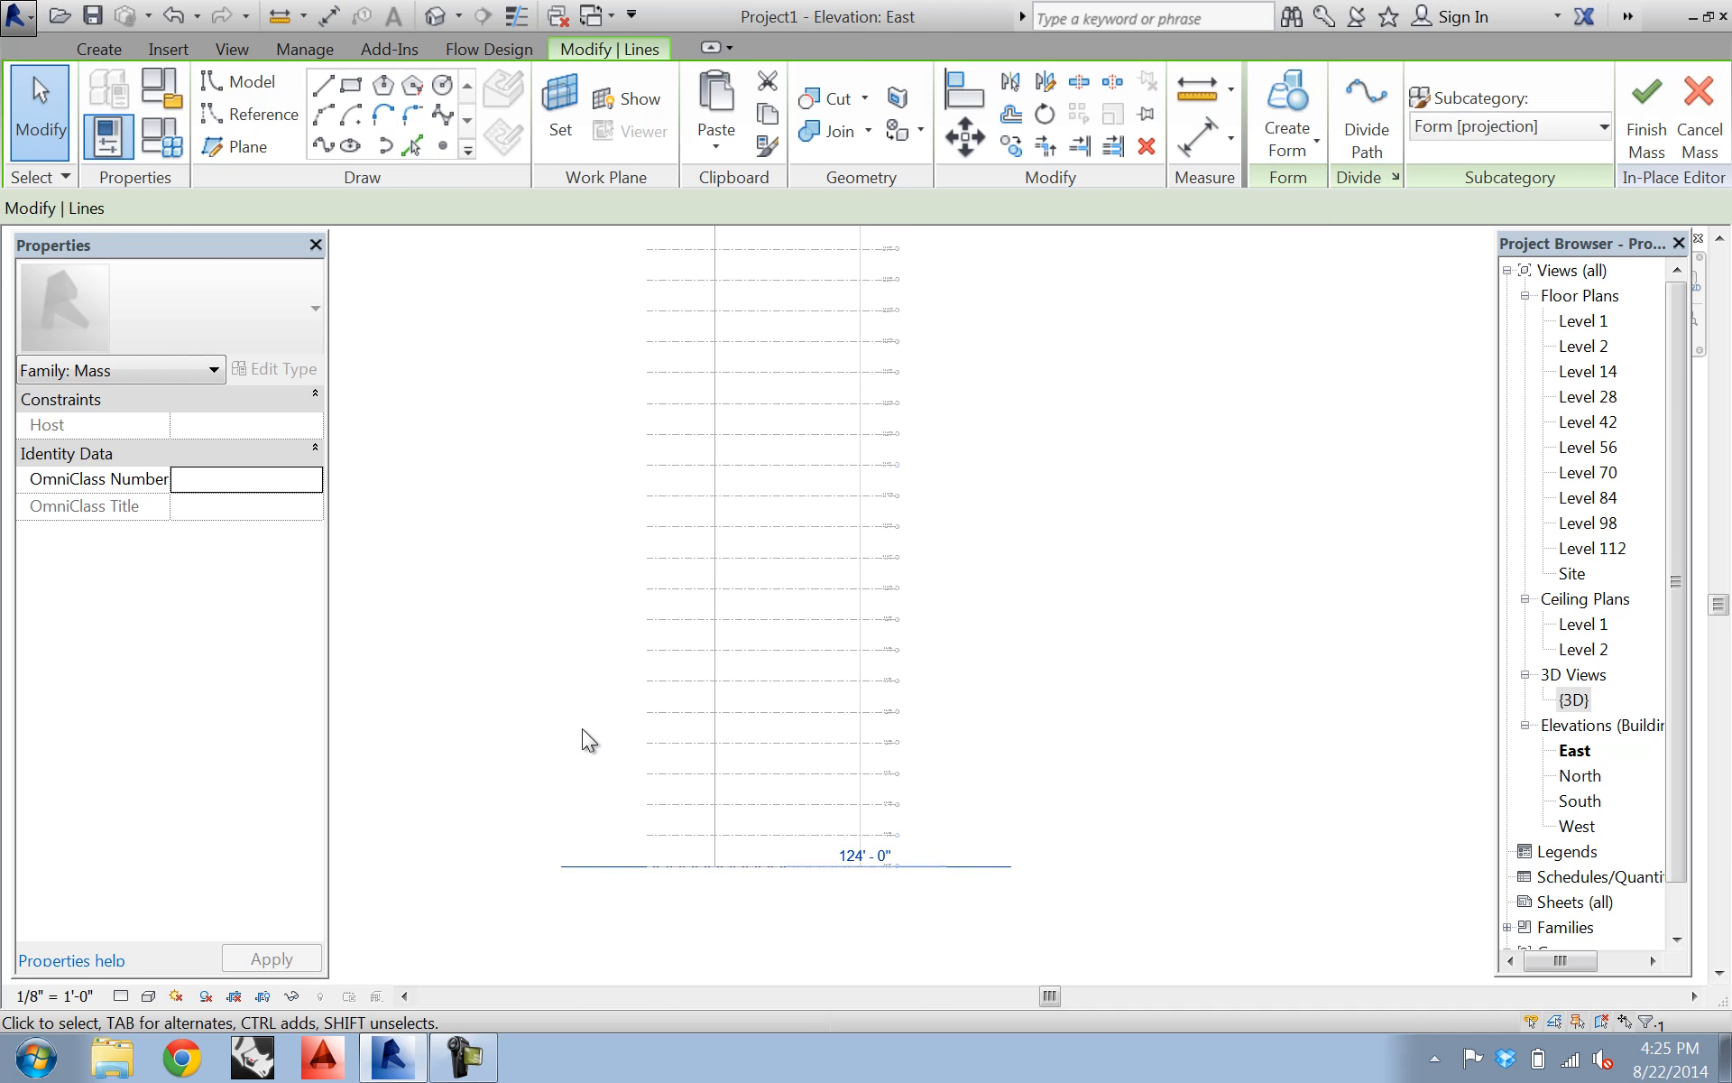
key("m")
key("v")
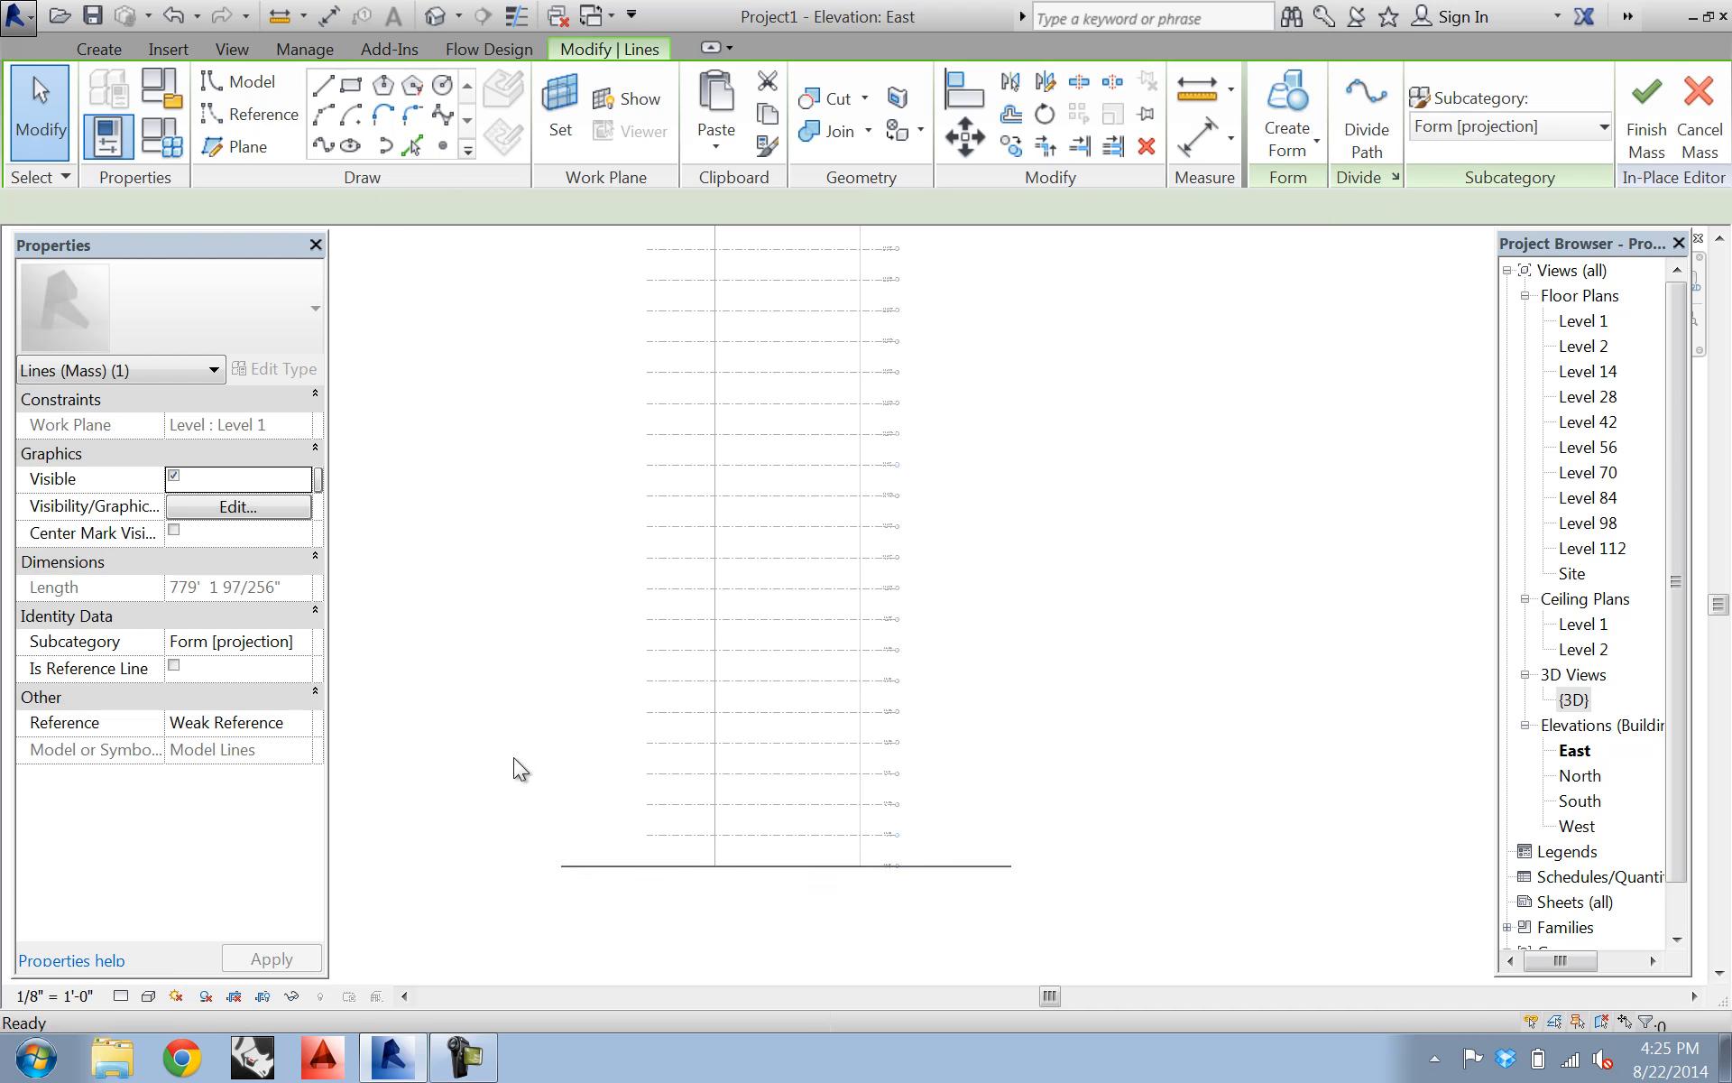
left_click(527, 862)
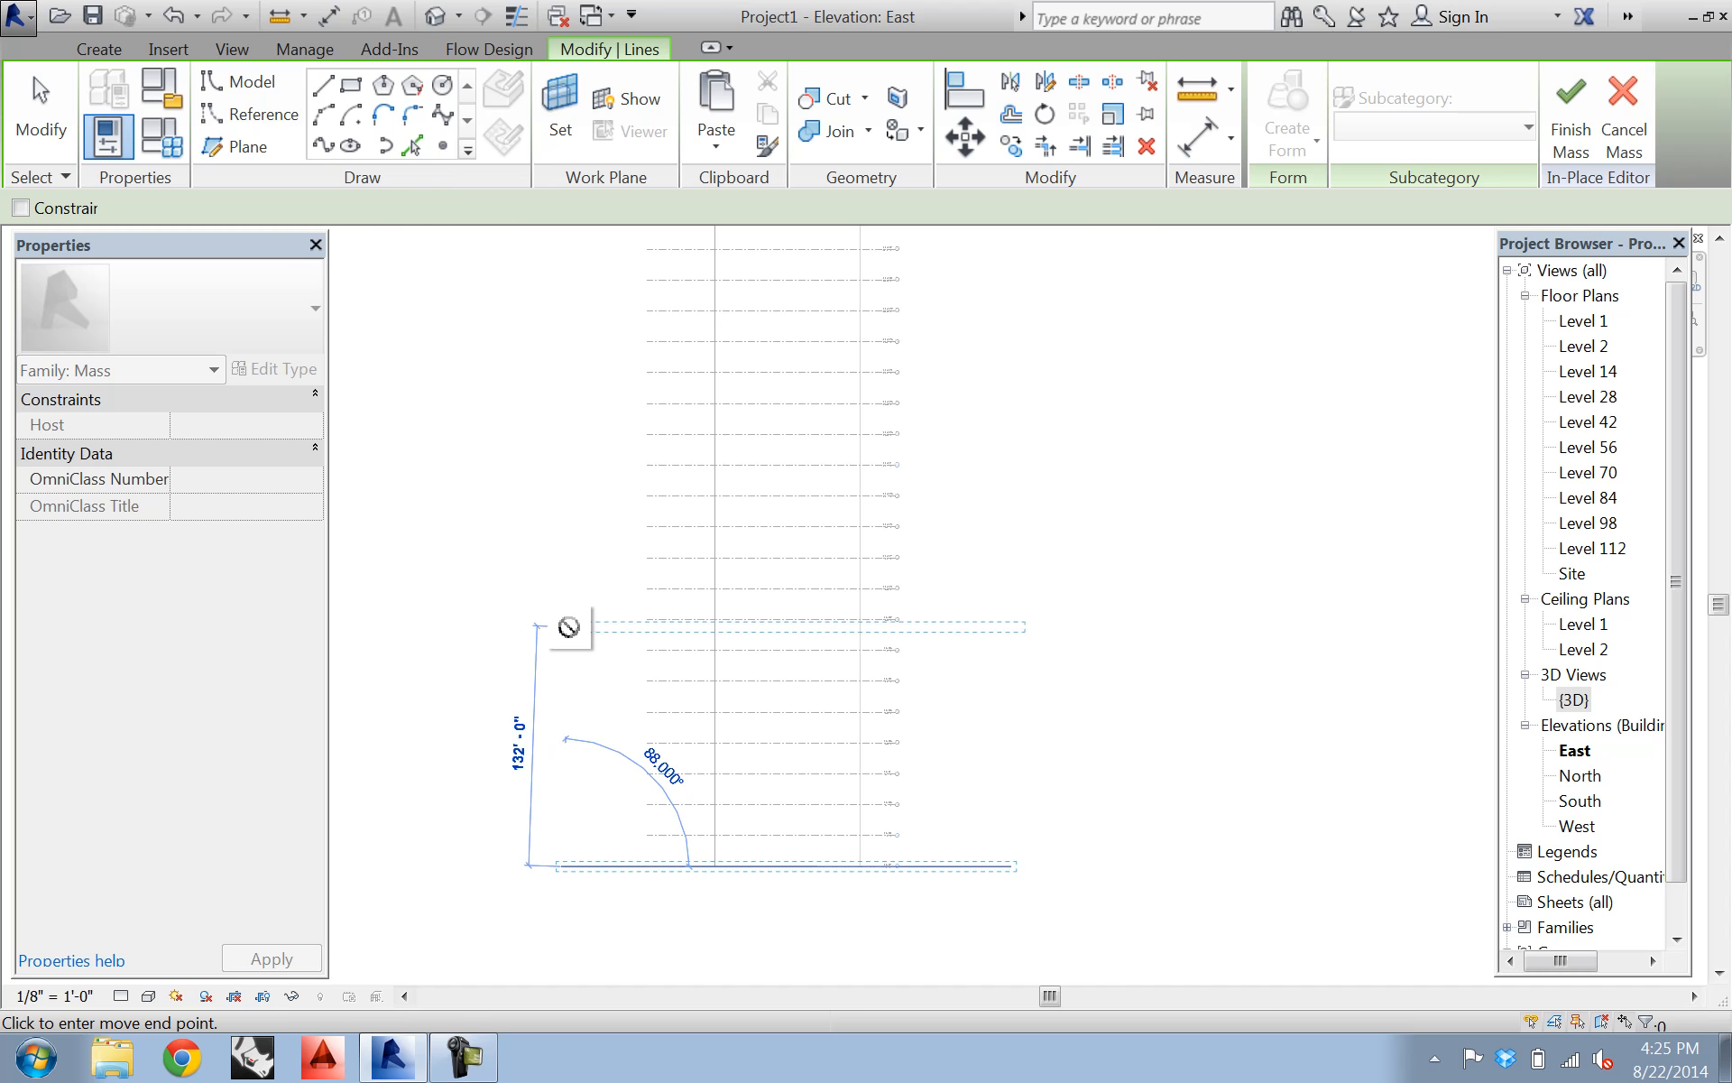
scroll(569, 495, "up", 3)
scroll(890, 471, "up", 2)
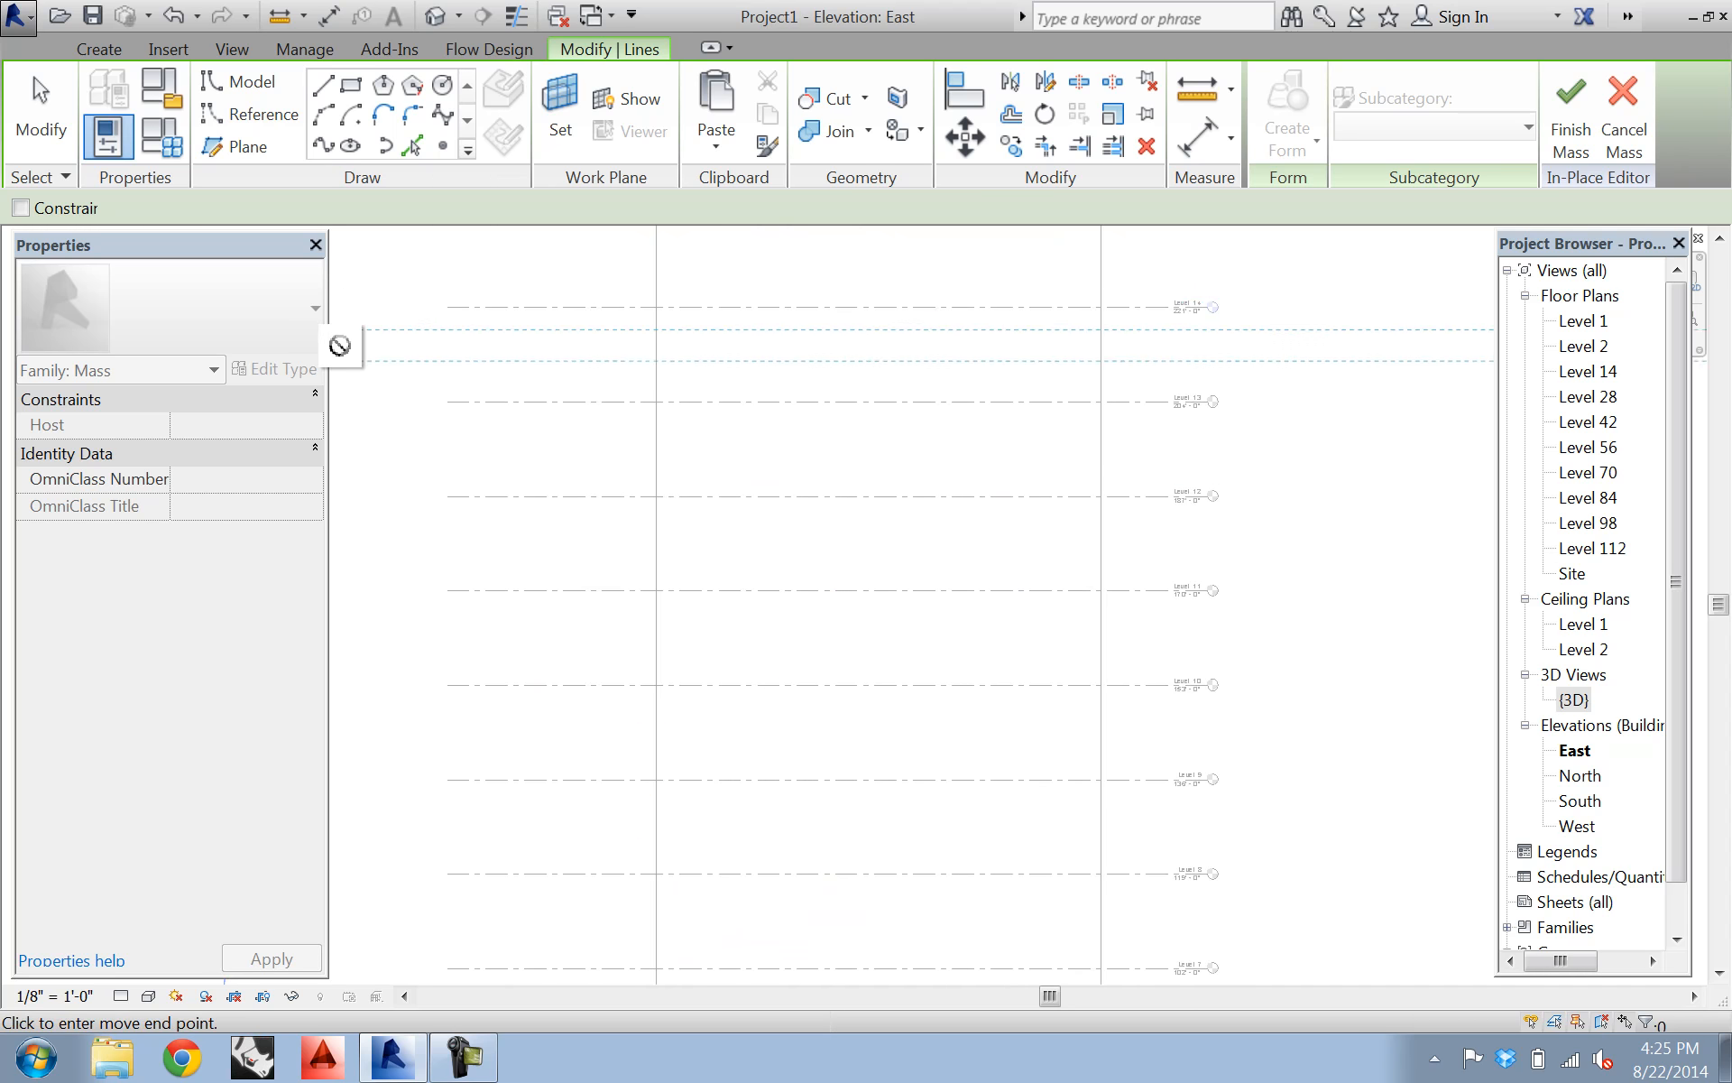
scroll(338, 345, "down", 3)
middle_click_drag(341, 346, 598, 461)
key("shift")
left_click(532, 436)
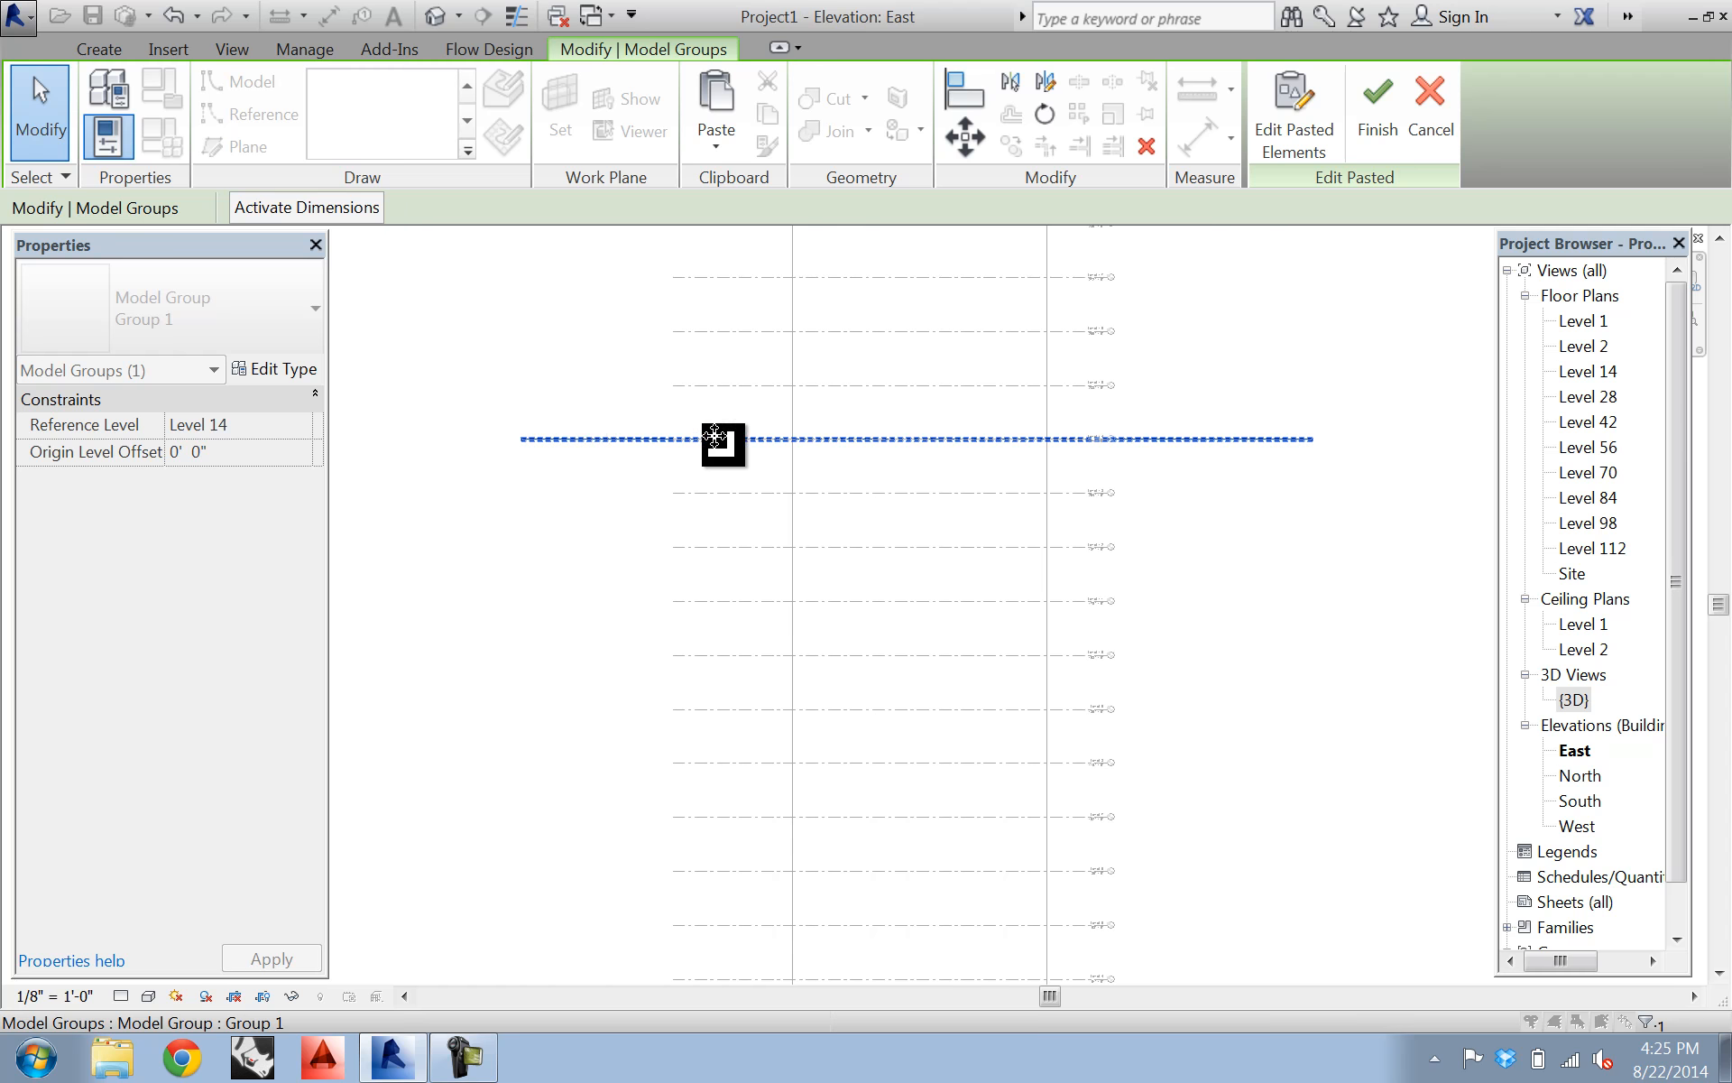
- Open the Level 14 floor plan and try to paste a copy of its circle
double_click(1589, 374)
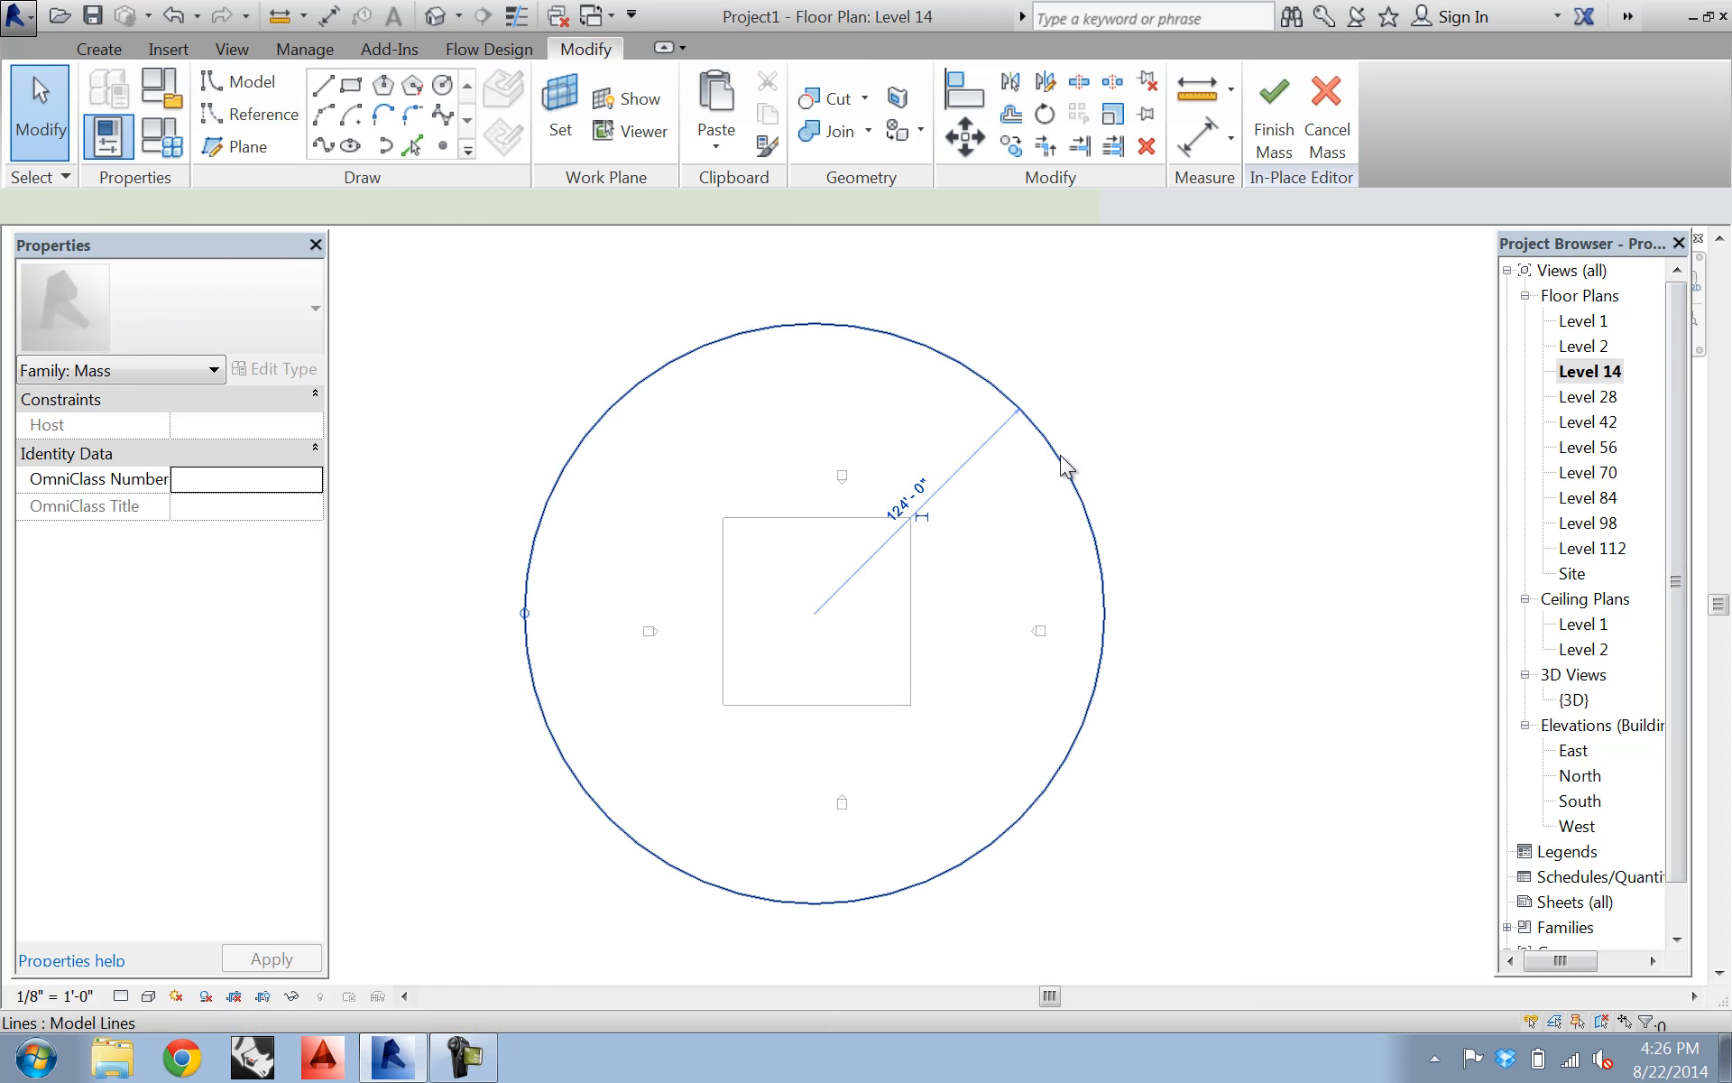
left_click(1062, 467)
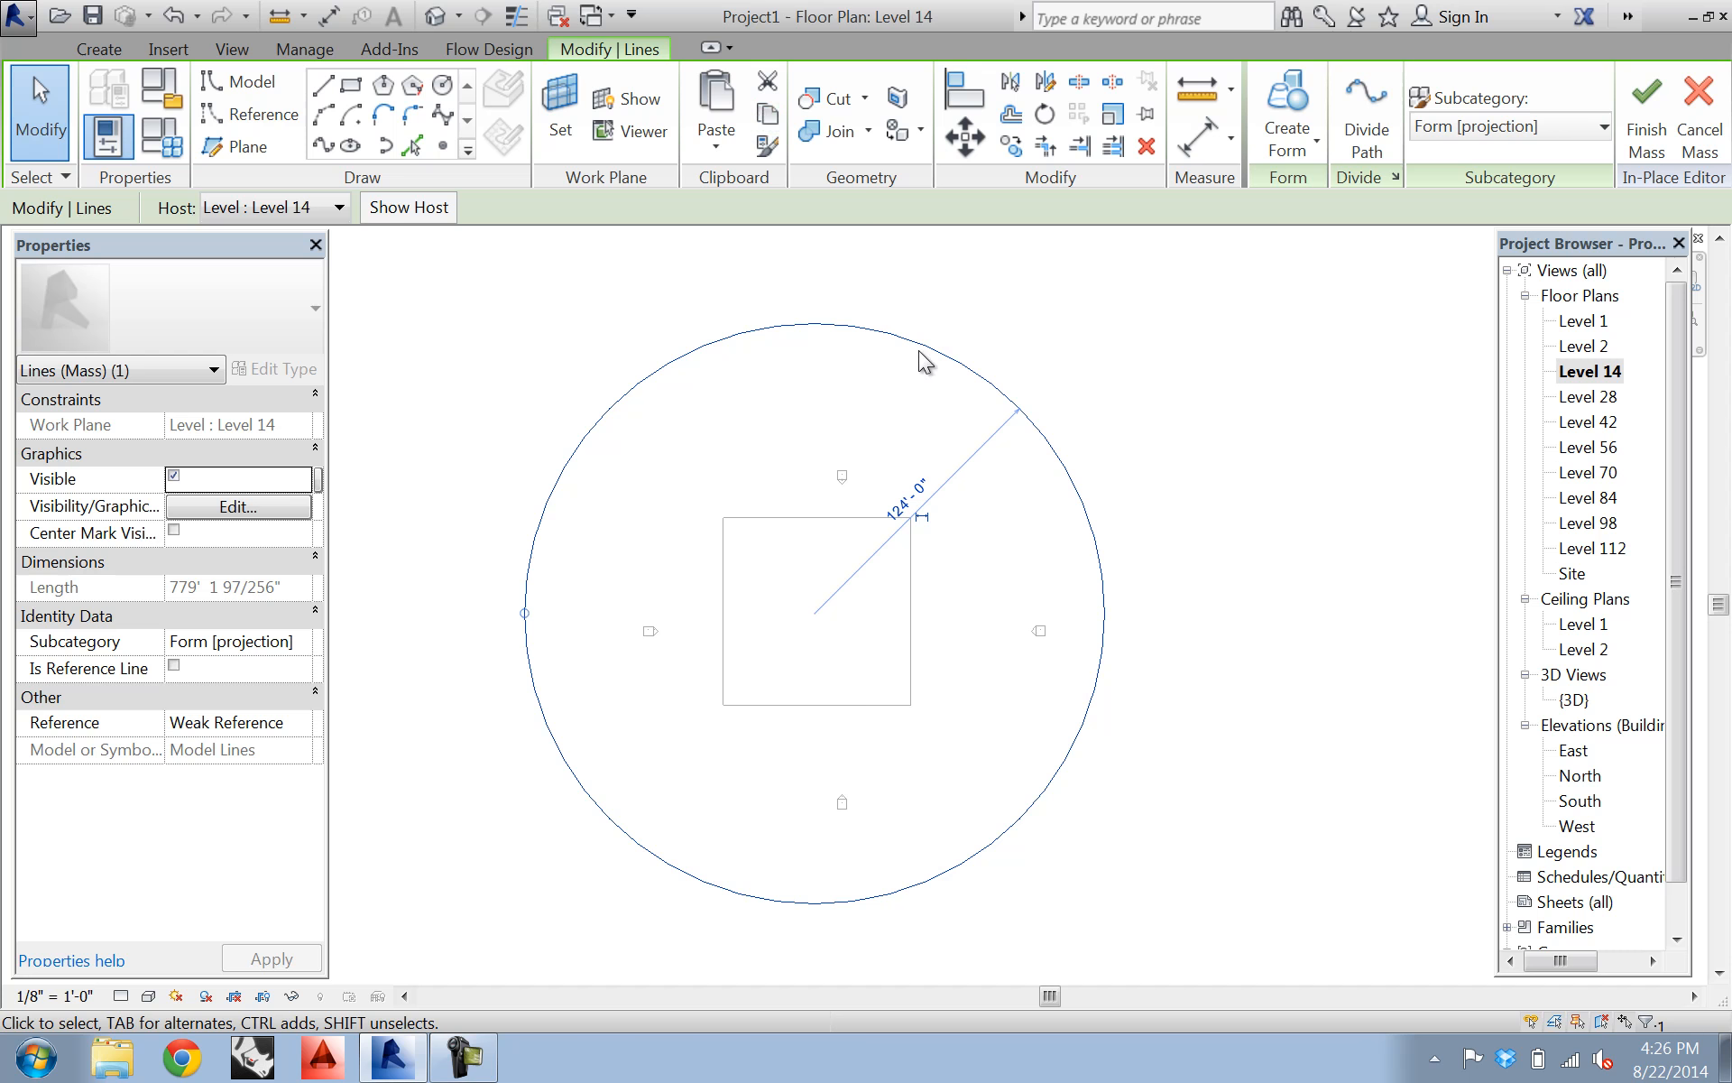
key("ctrl+c")
key("ctrl+v")
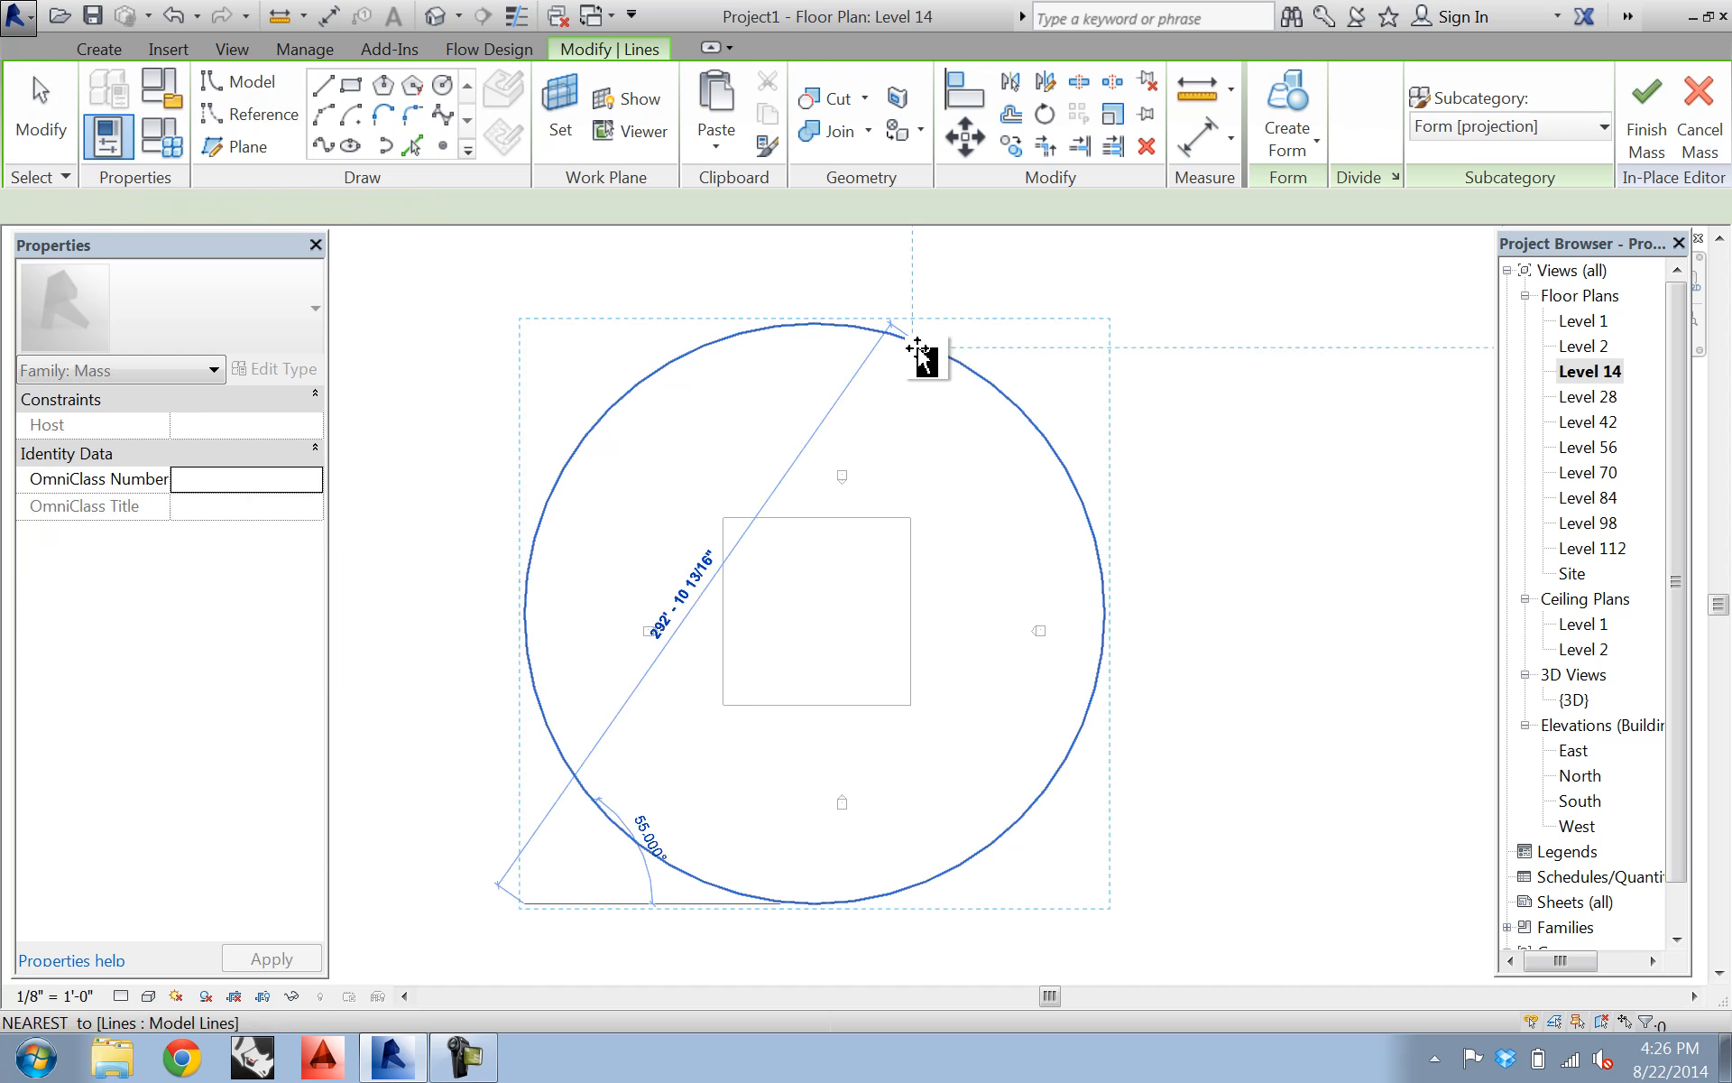
key("Escape")
key("Escape")
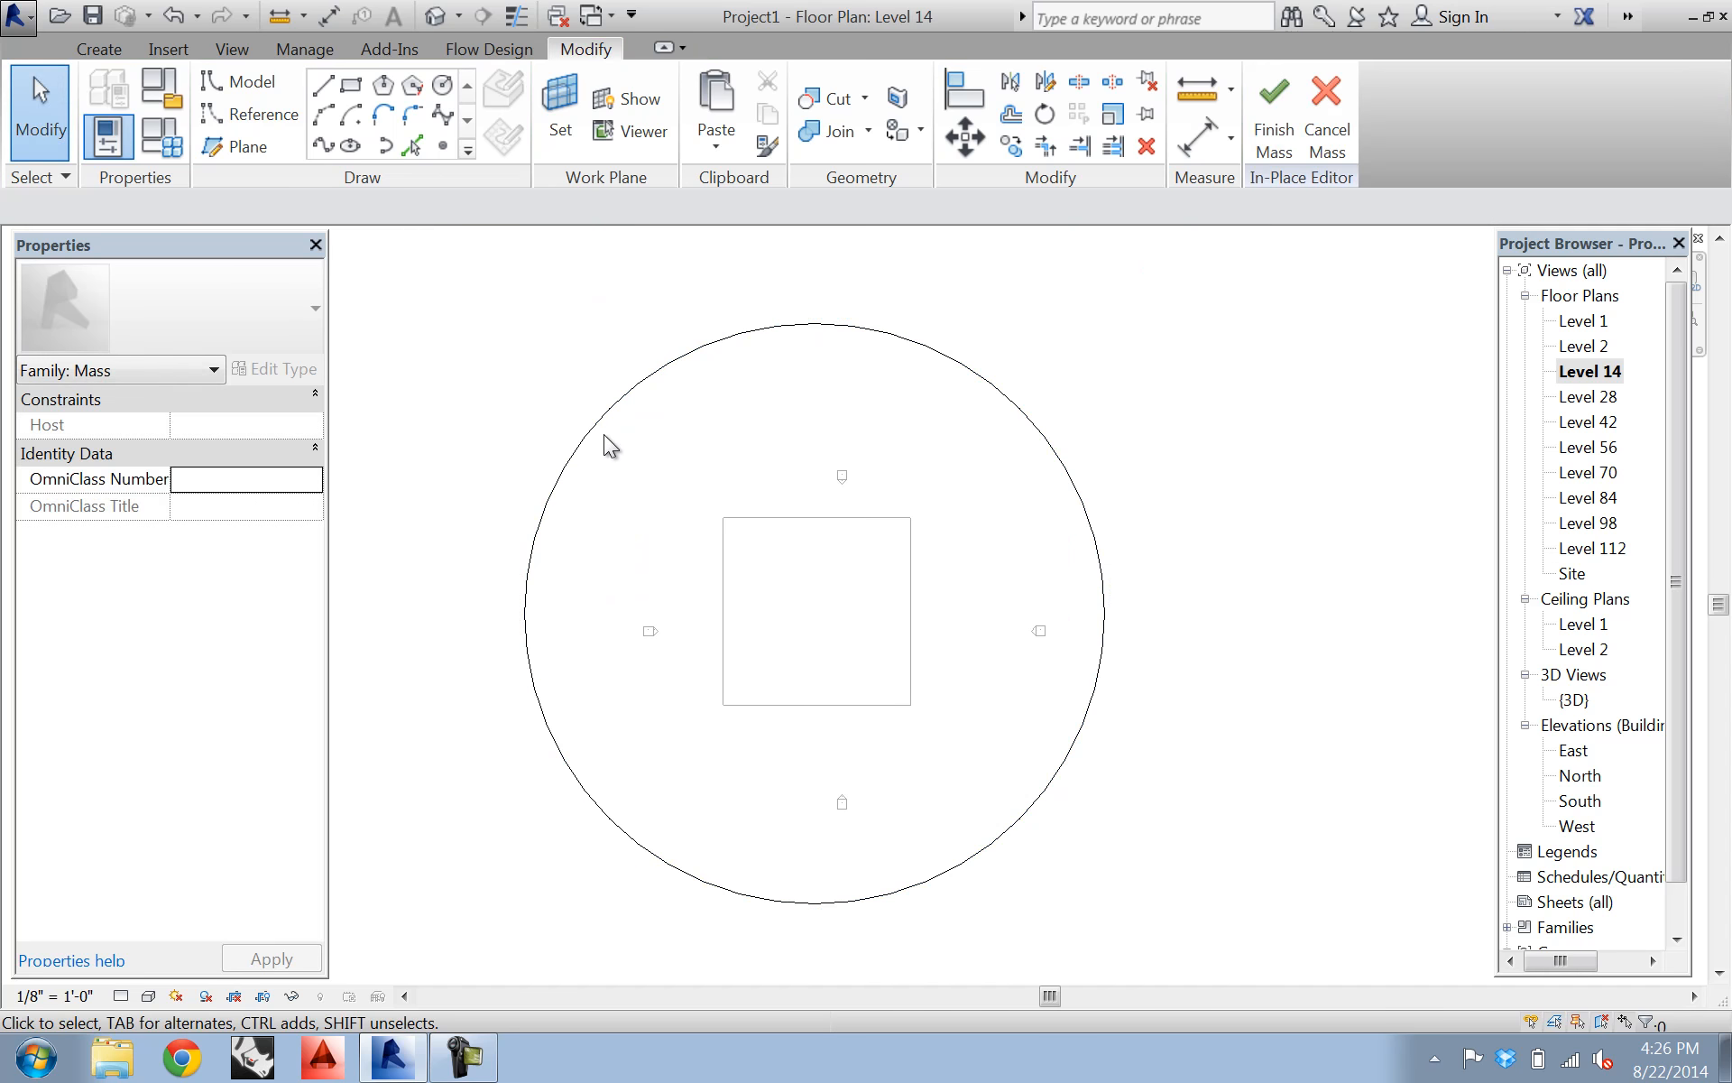
- Try a radius of 110' for the Level 14 circle and undo the change
left_click(599, 424)
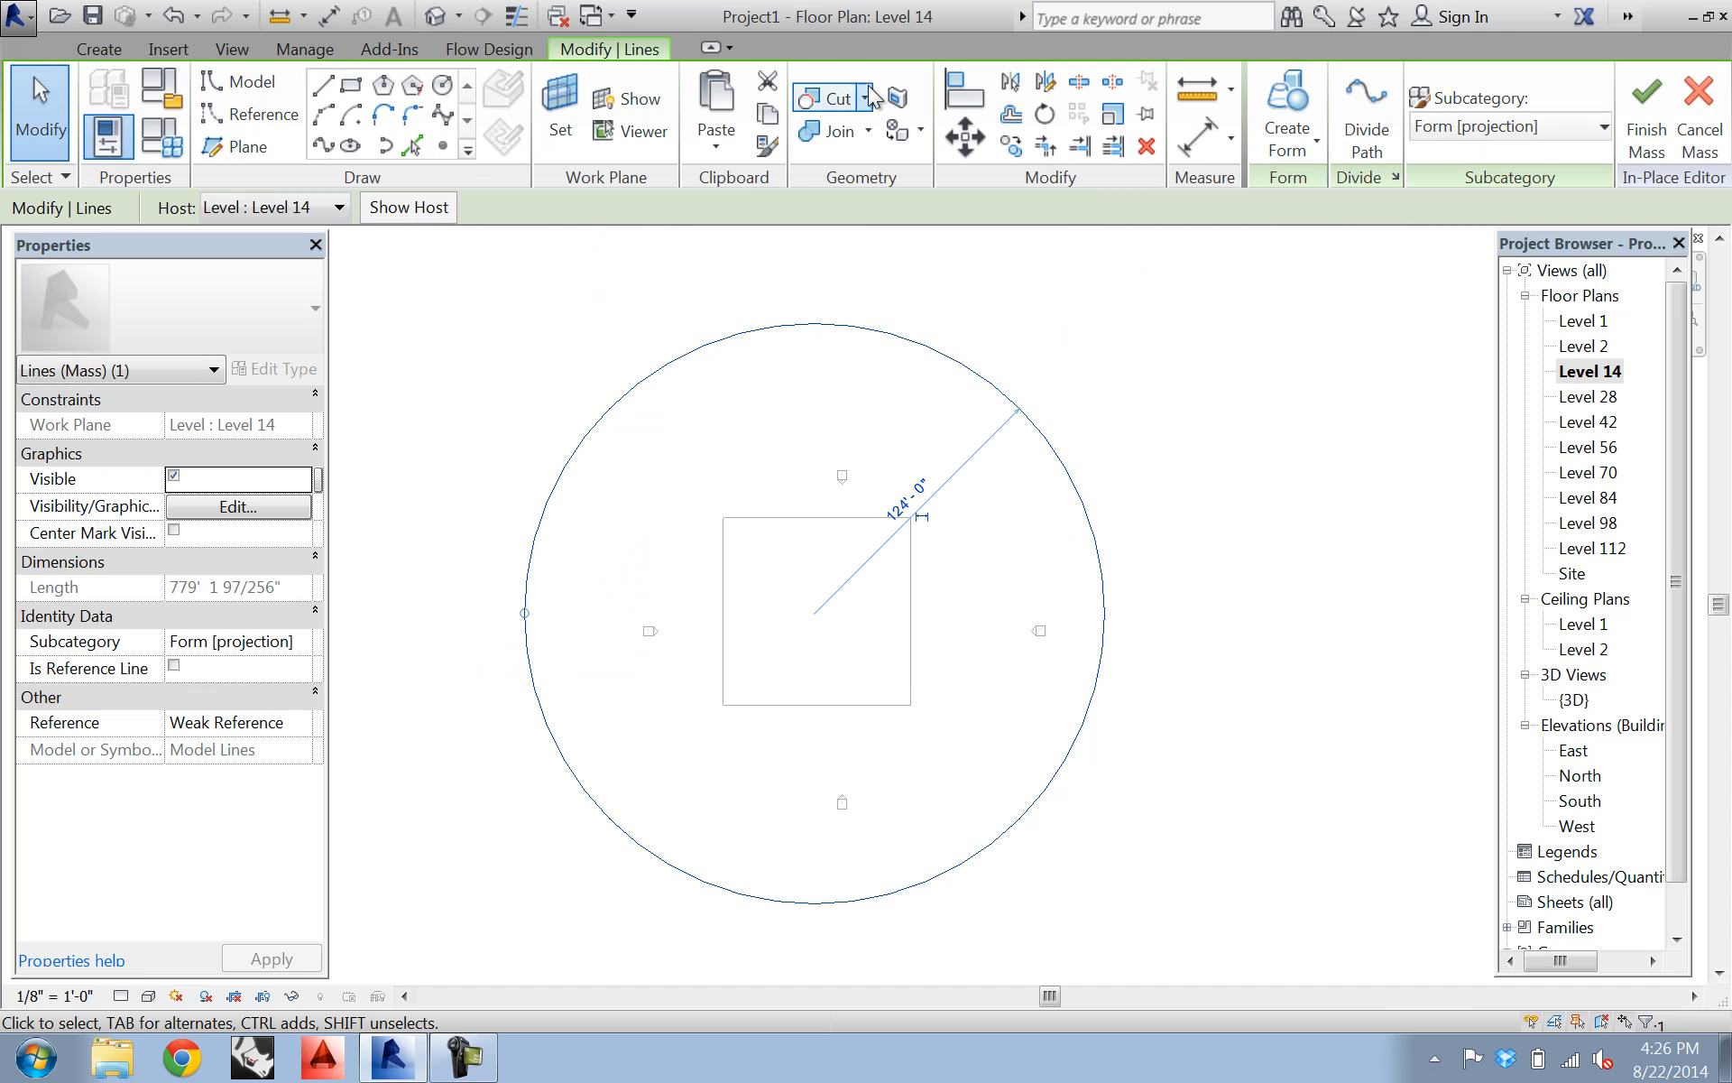
left_click(904, 503)
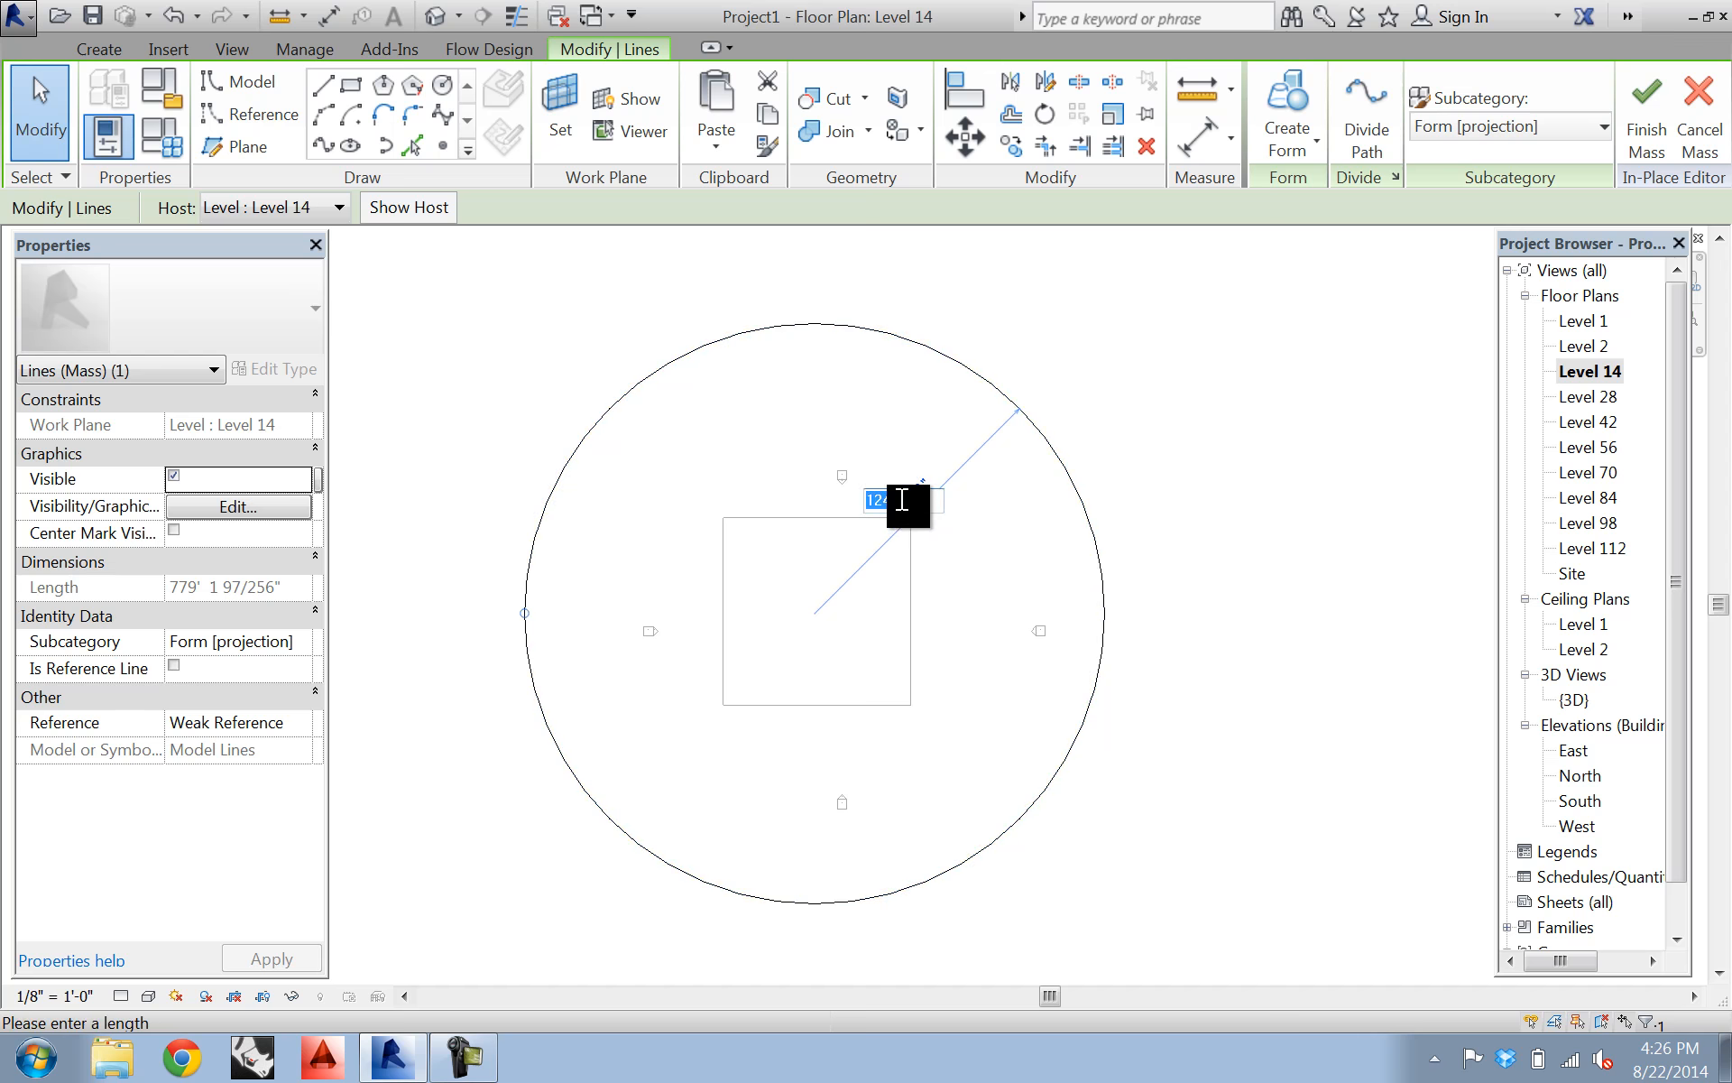
key("Return")
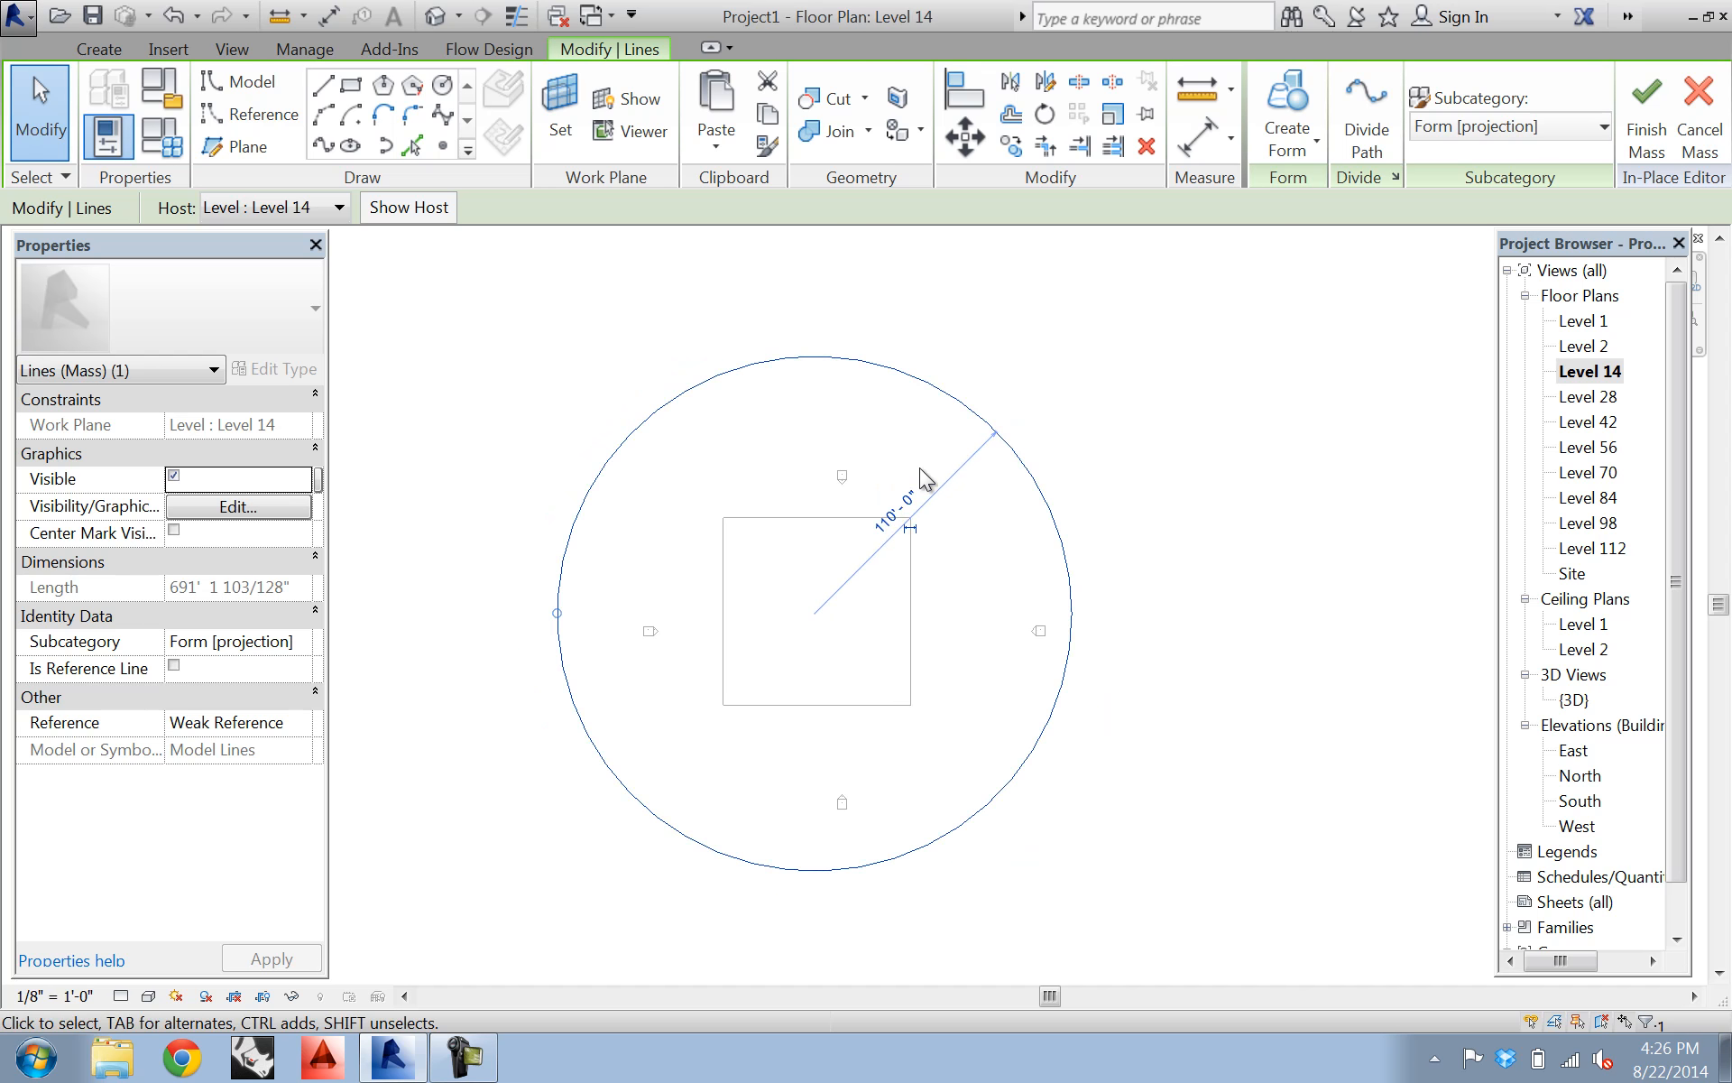
key("ctrl+z")
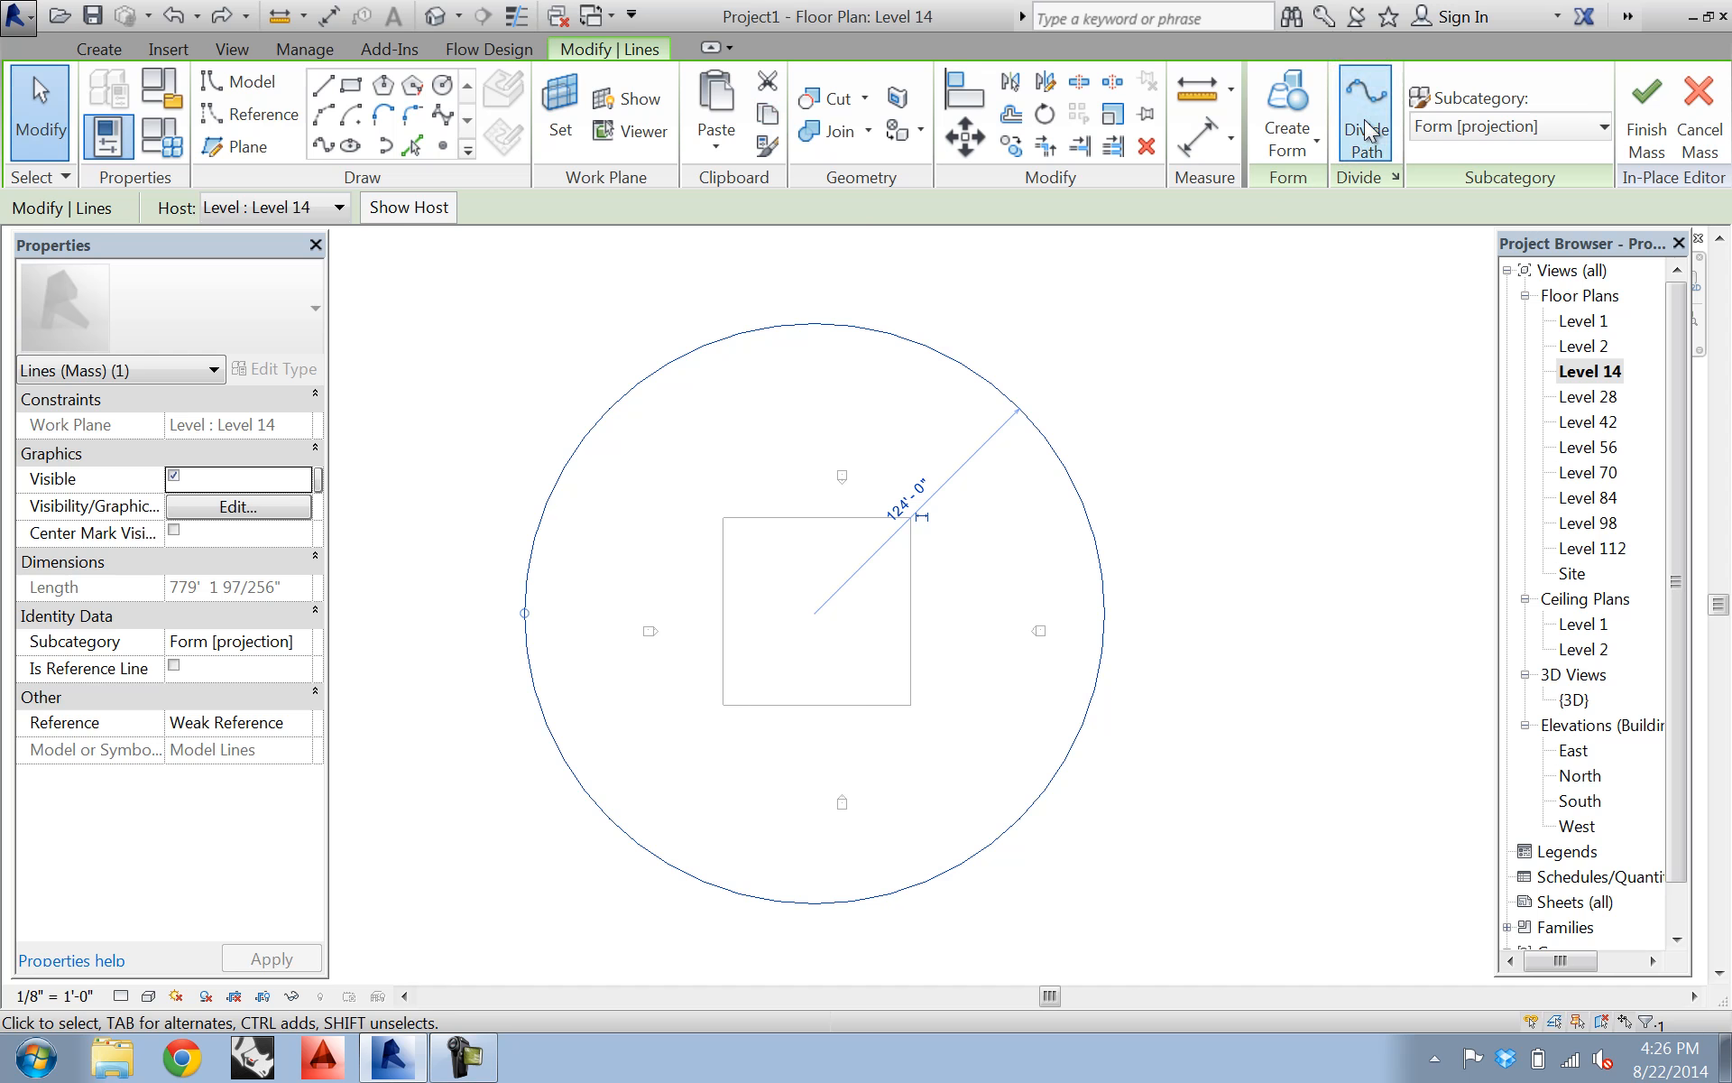
- Return to the East elevation, select both circles and finish the in-place mass, dismissing the warning
double_click(1571, 751)
left_click_drag(624, 398, 1210, 911)
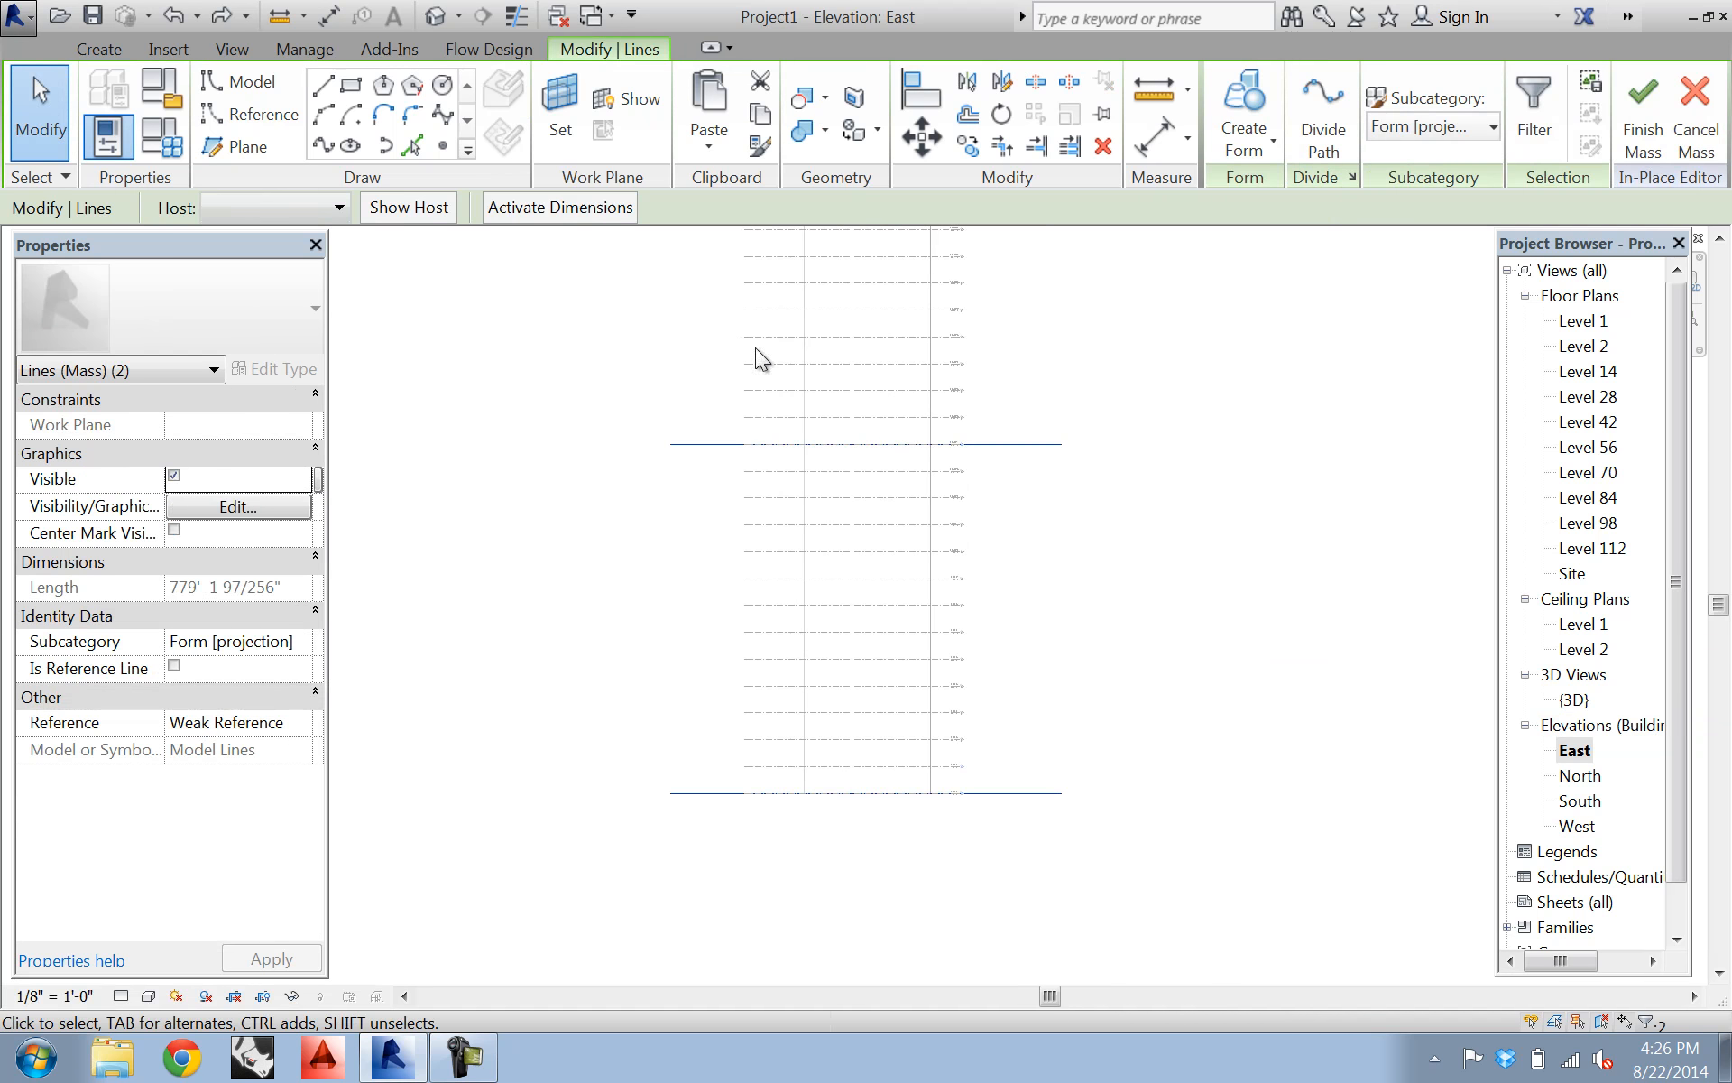
left_click(1631, 81)
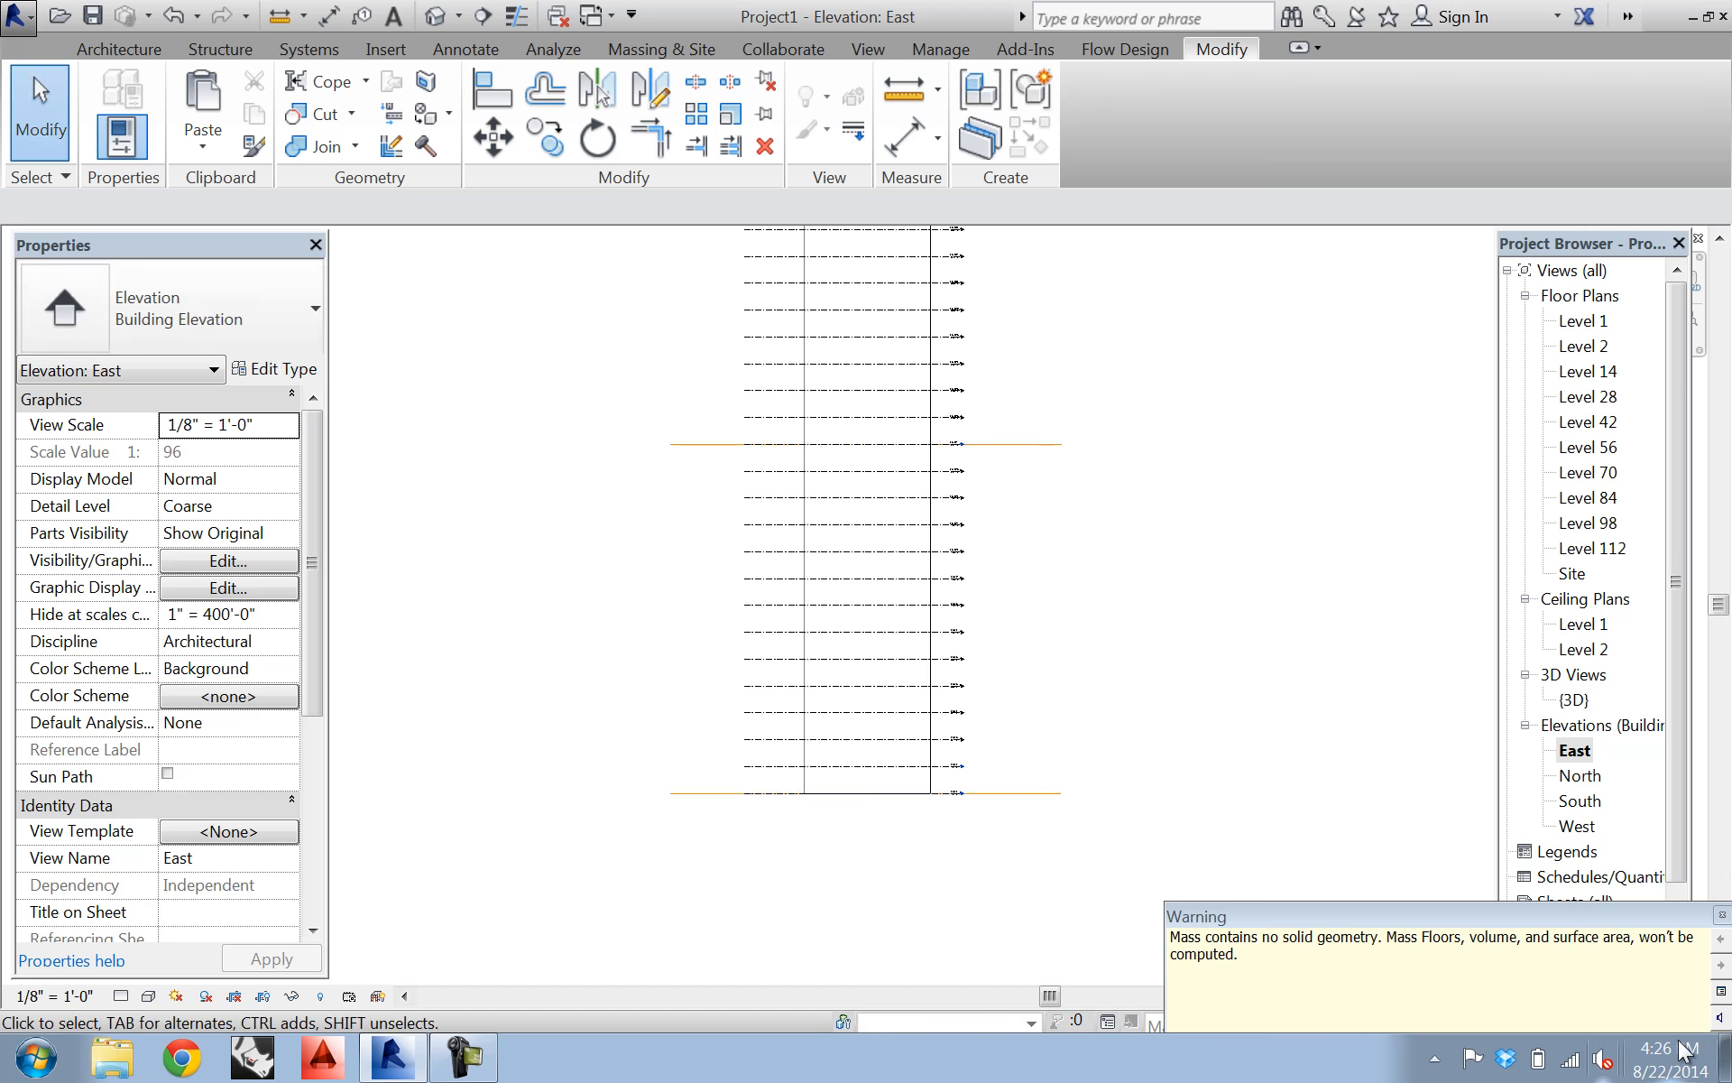
left_click(1720, 914)
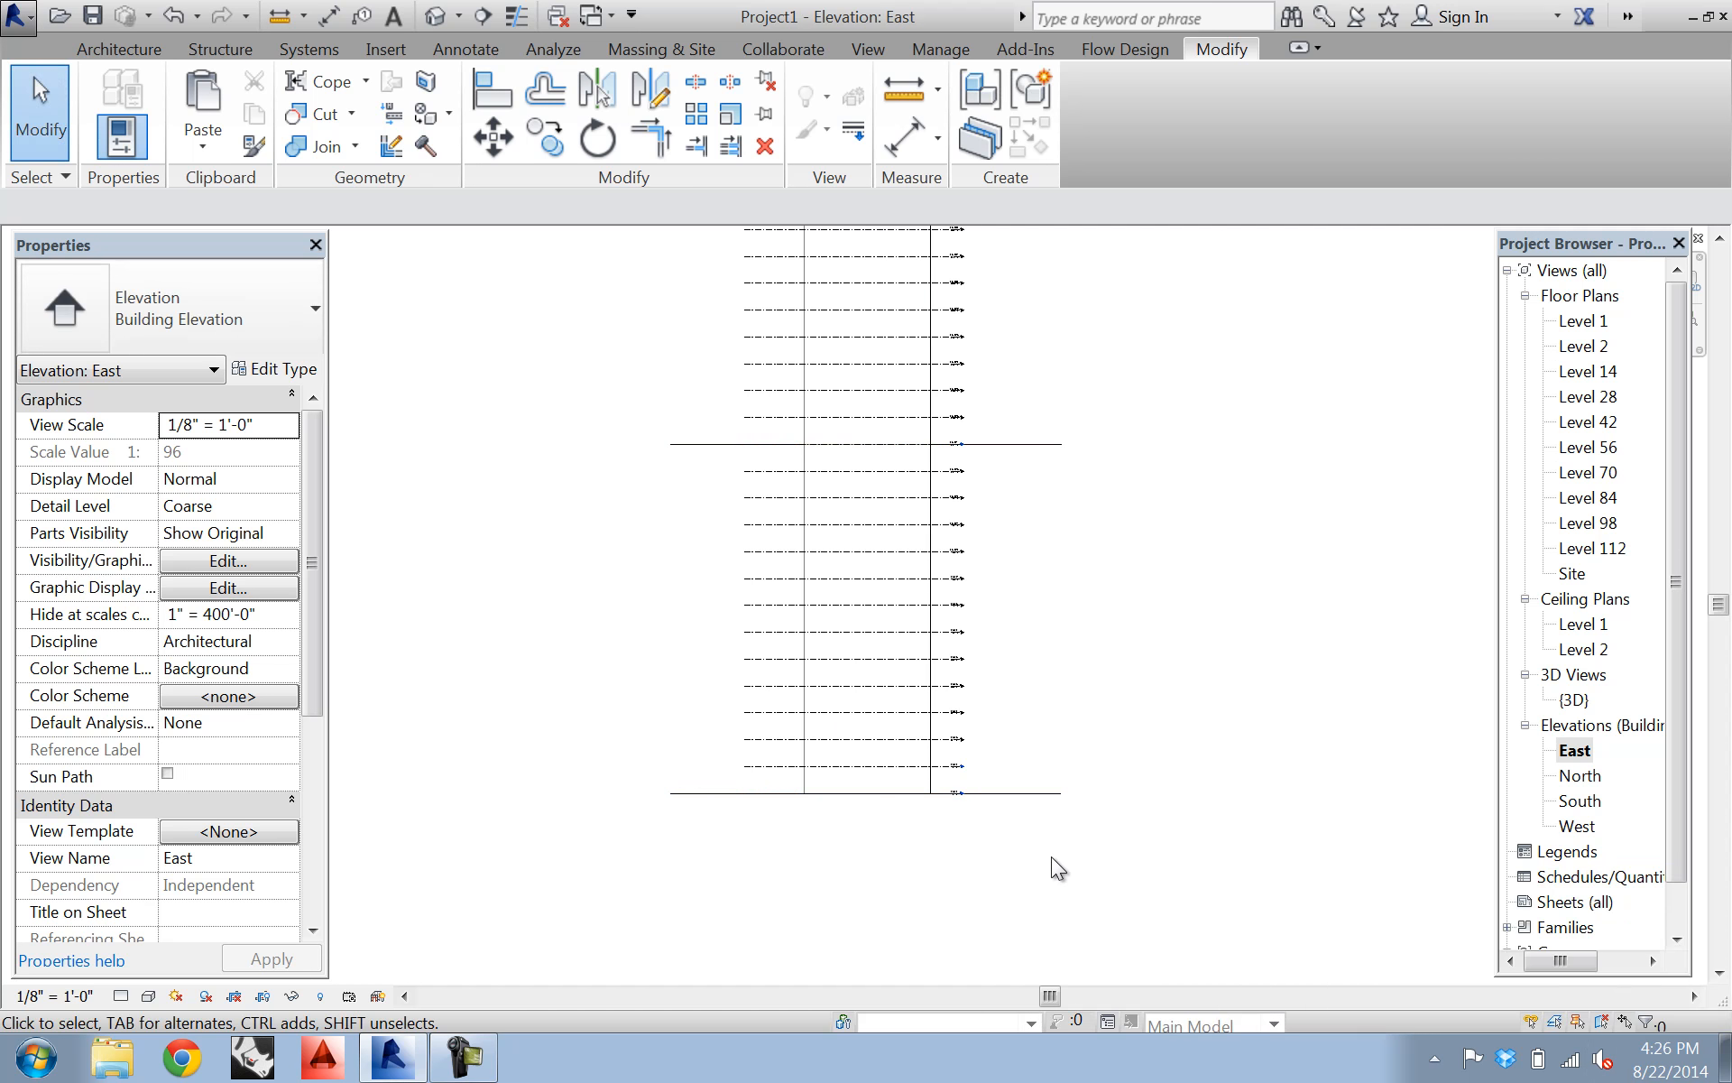
- Try to reopen the two-circle mass in place, ungroup the changed groups and select both circles before finishing the mass
left_click(1037, 796)
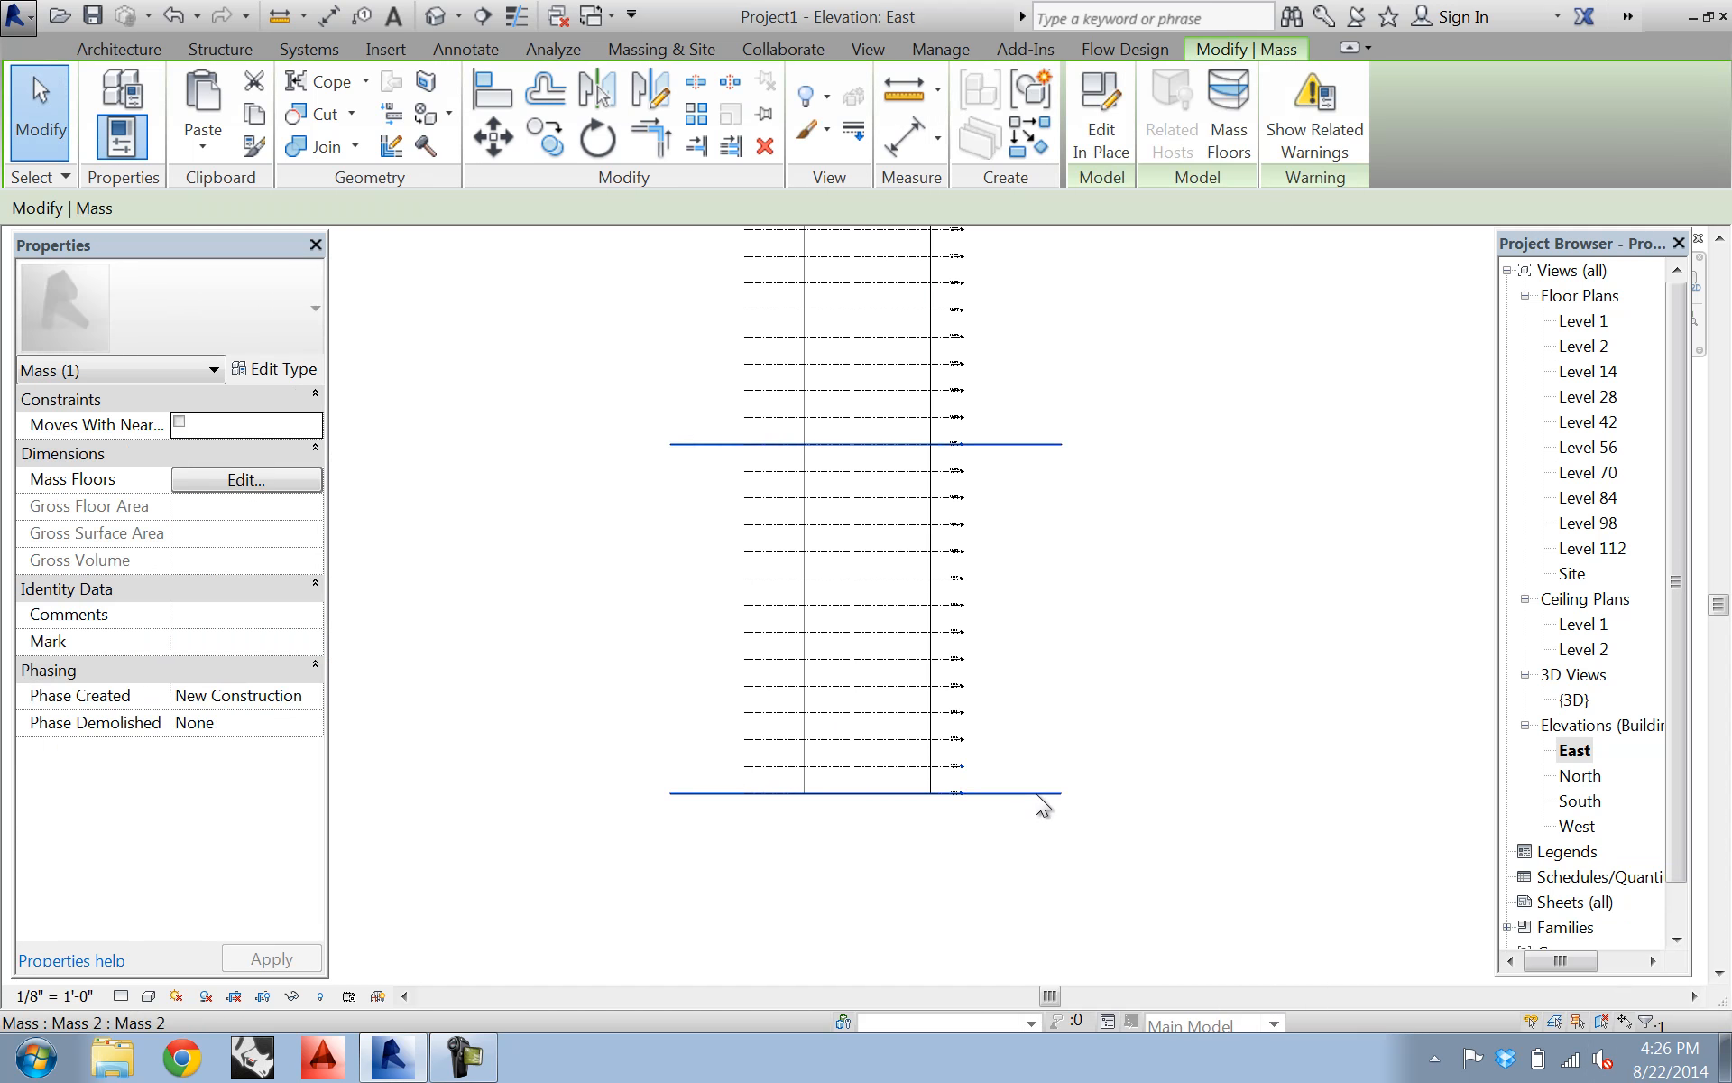
double_click(1035, 443)
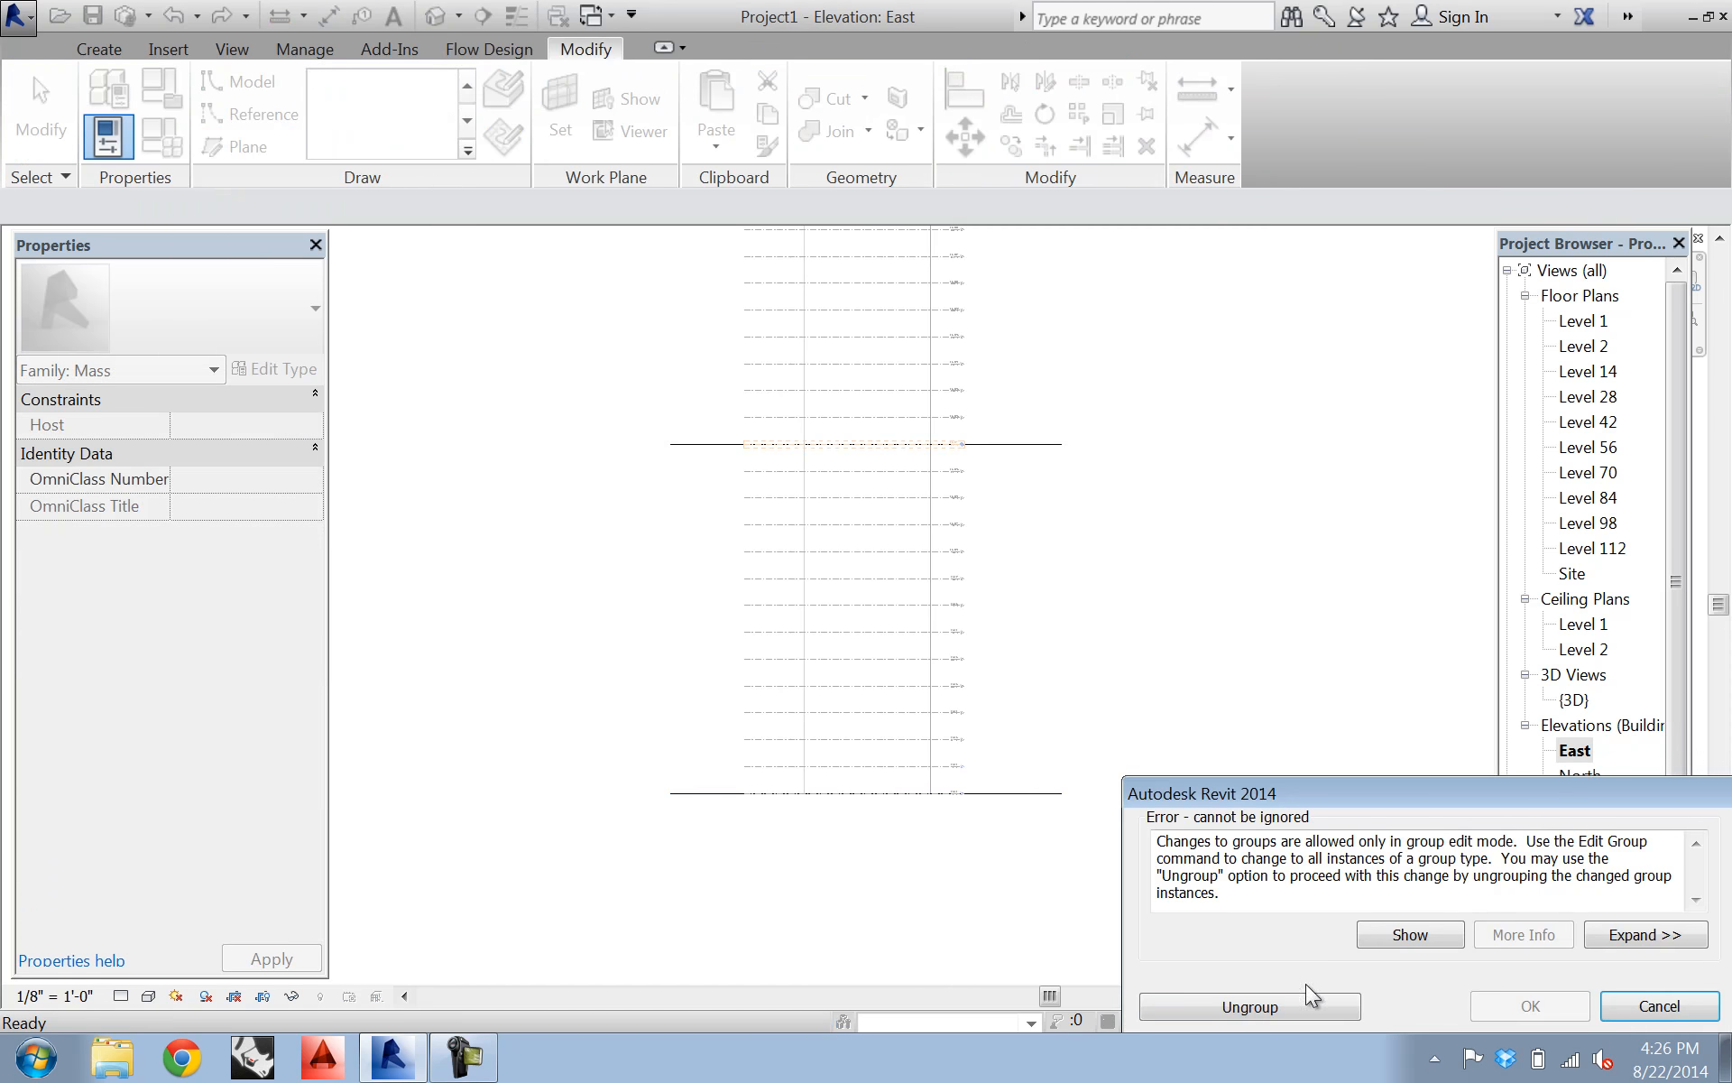
left_click(1279, 1007)
left_click(1044, 444)
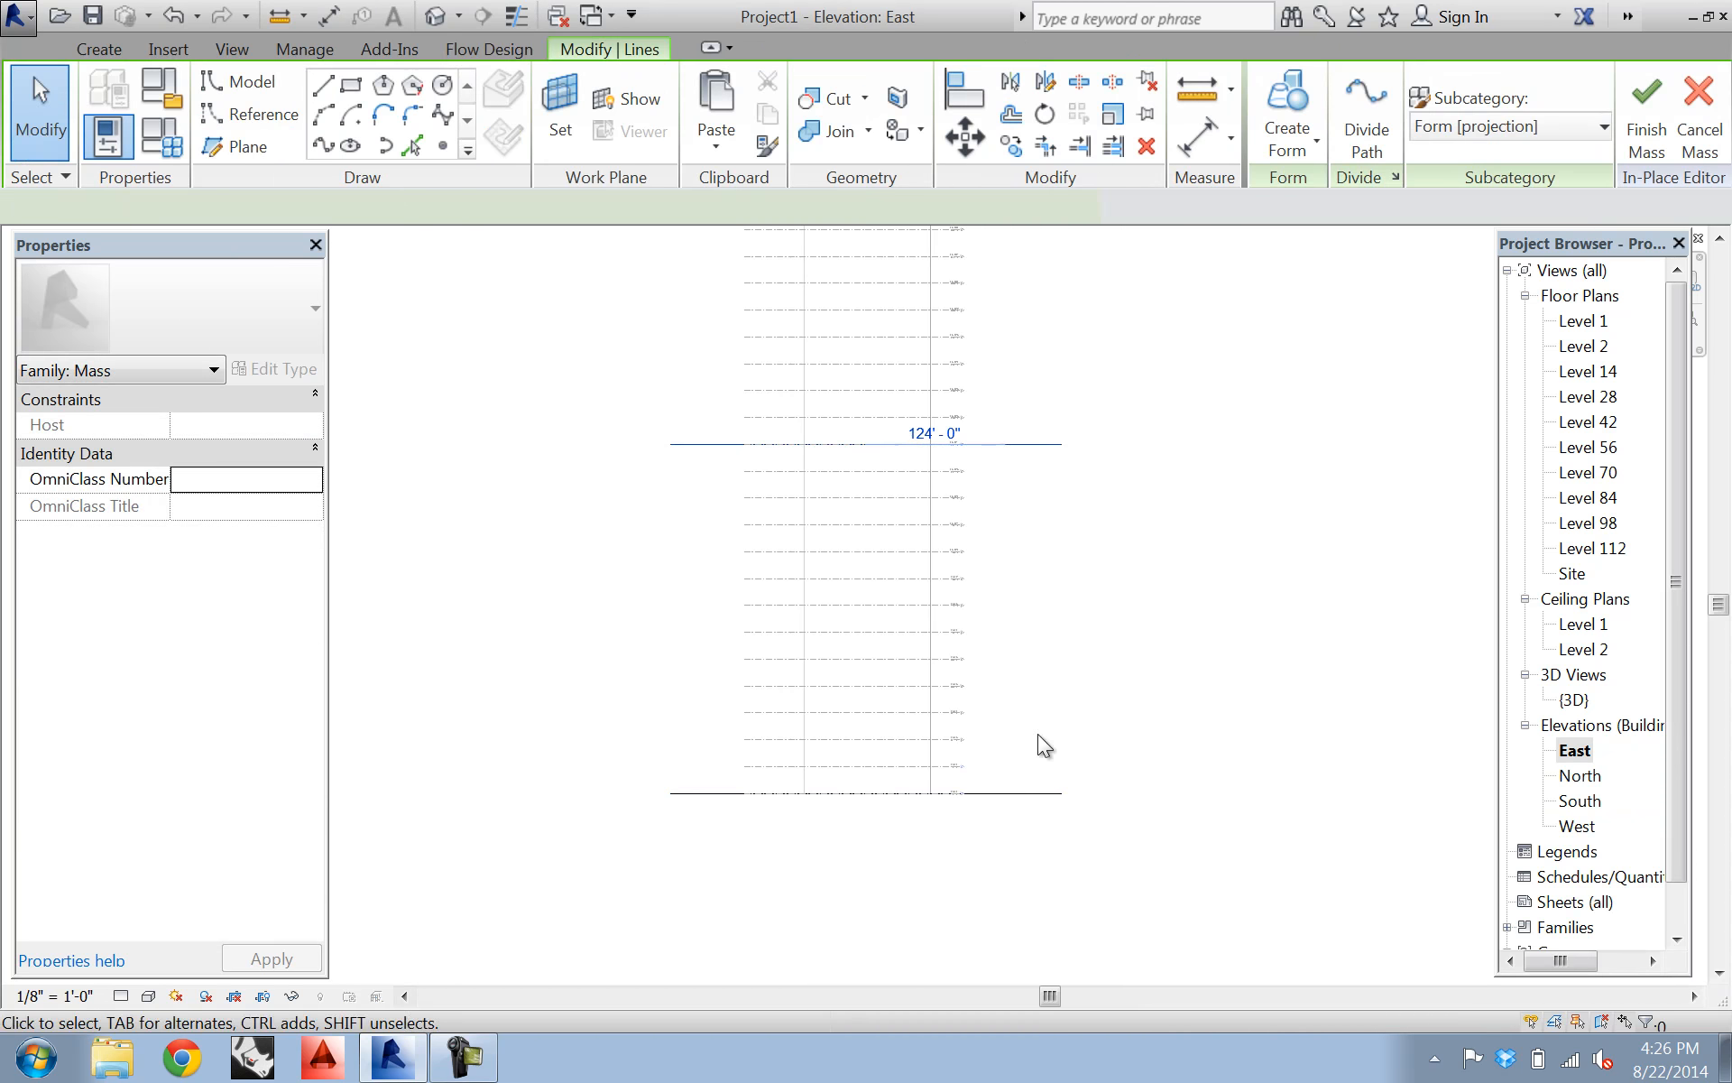
left_click(1045, 793, "ctrl")
left_click(1635, 94)
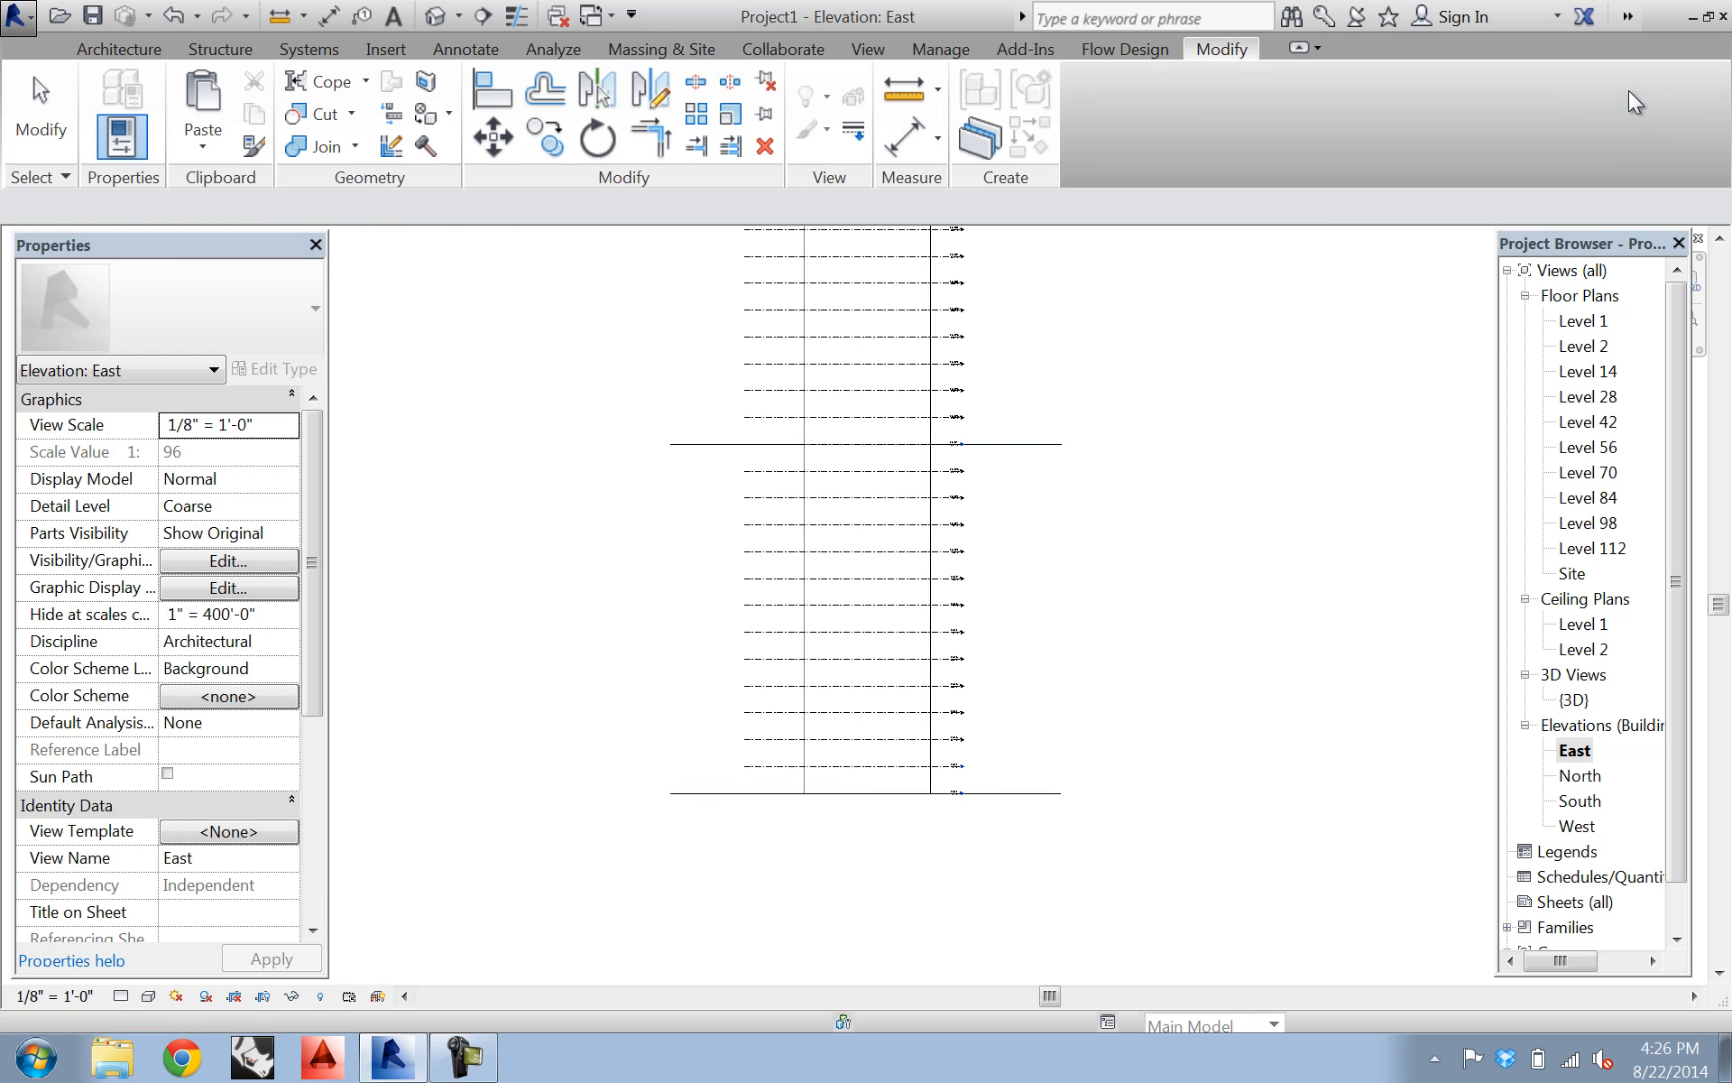
- Edit the circle mass in place, create a solid form from the Level 14 and Level 1 circles, and finish the mass
left_click(1023, 443)
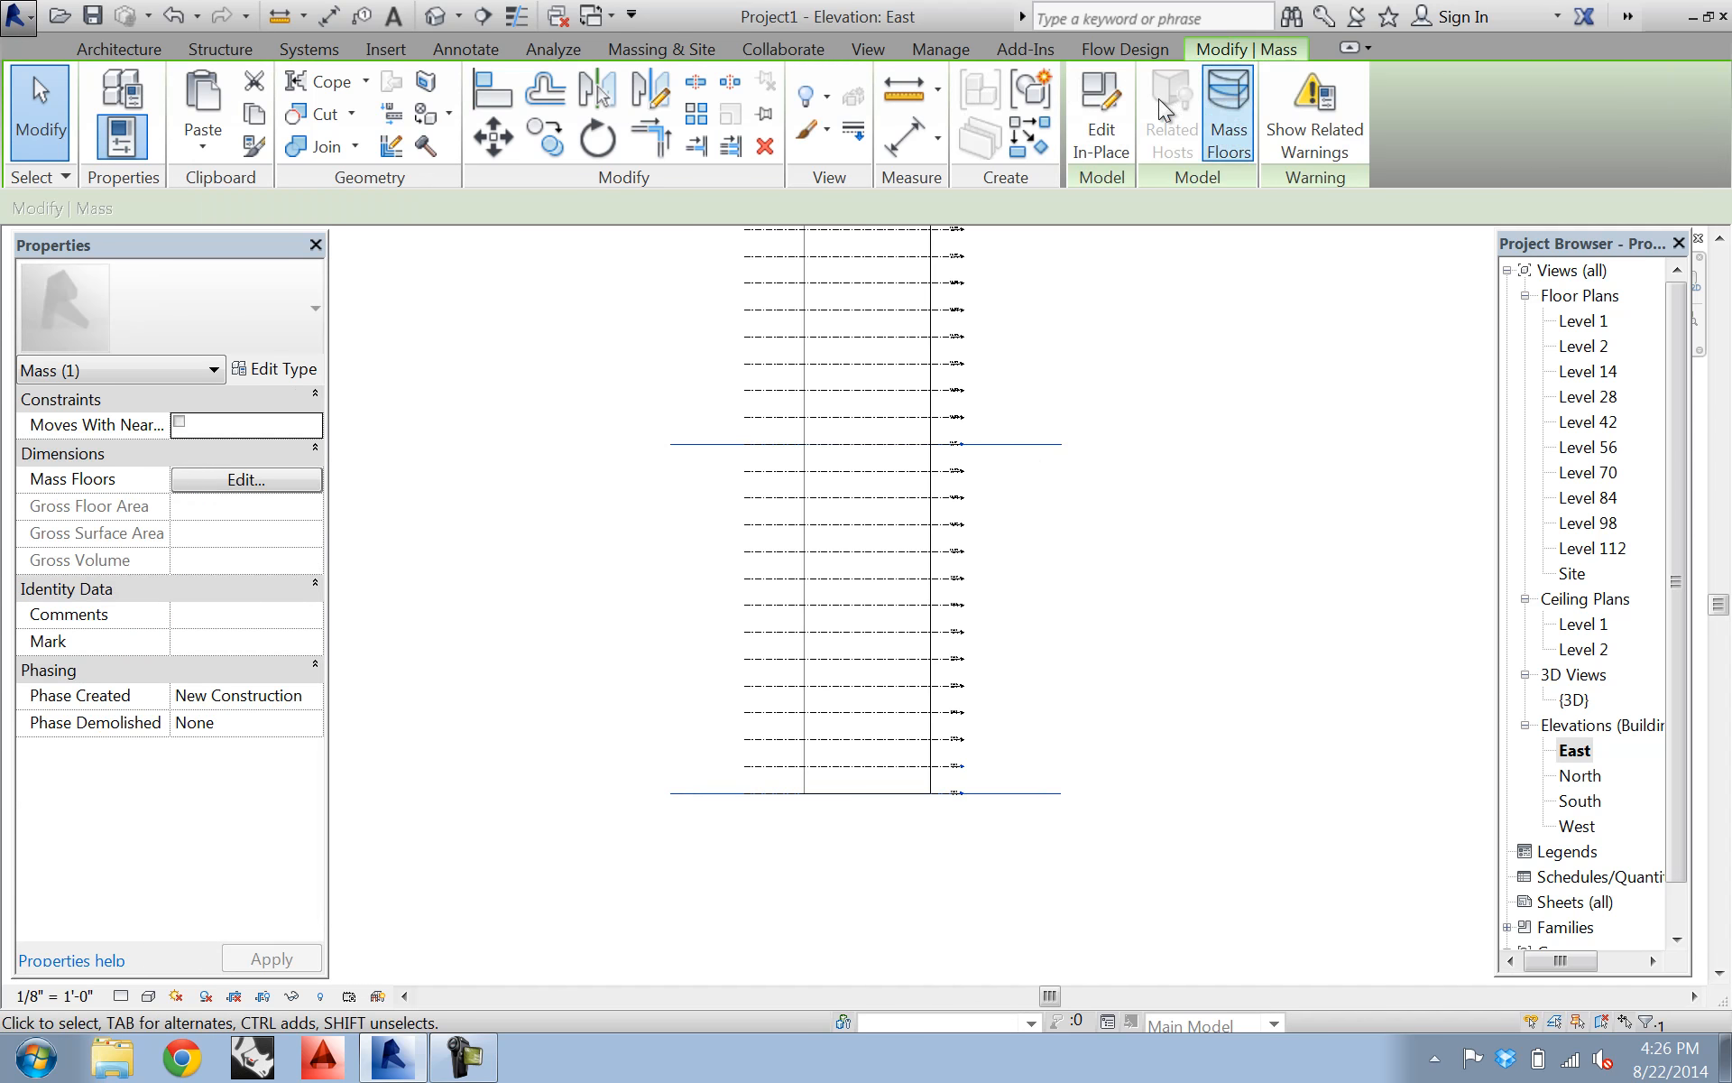
left_click(1100, 117)
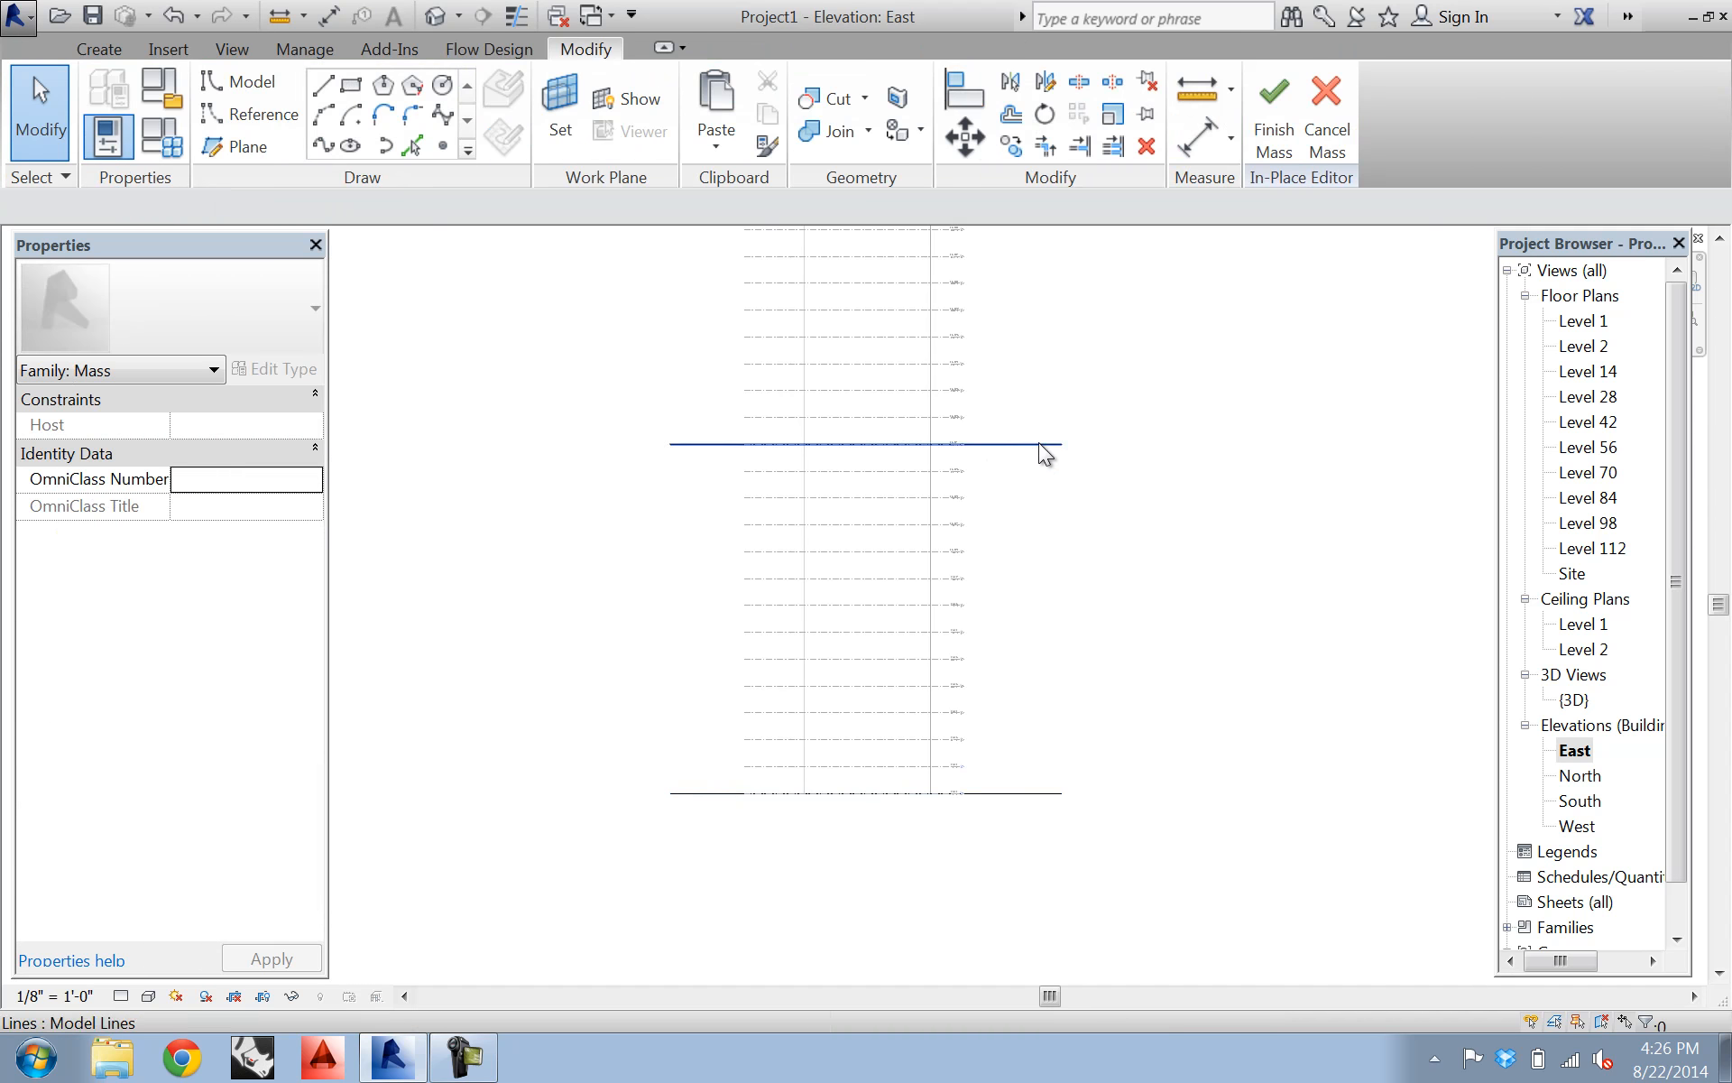
left_click(1037, 443)
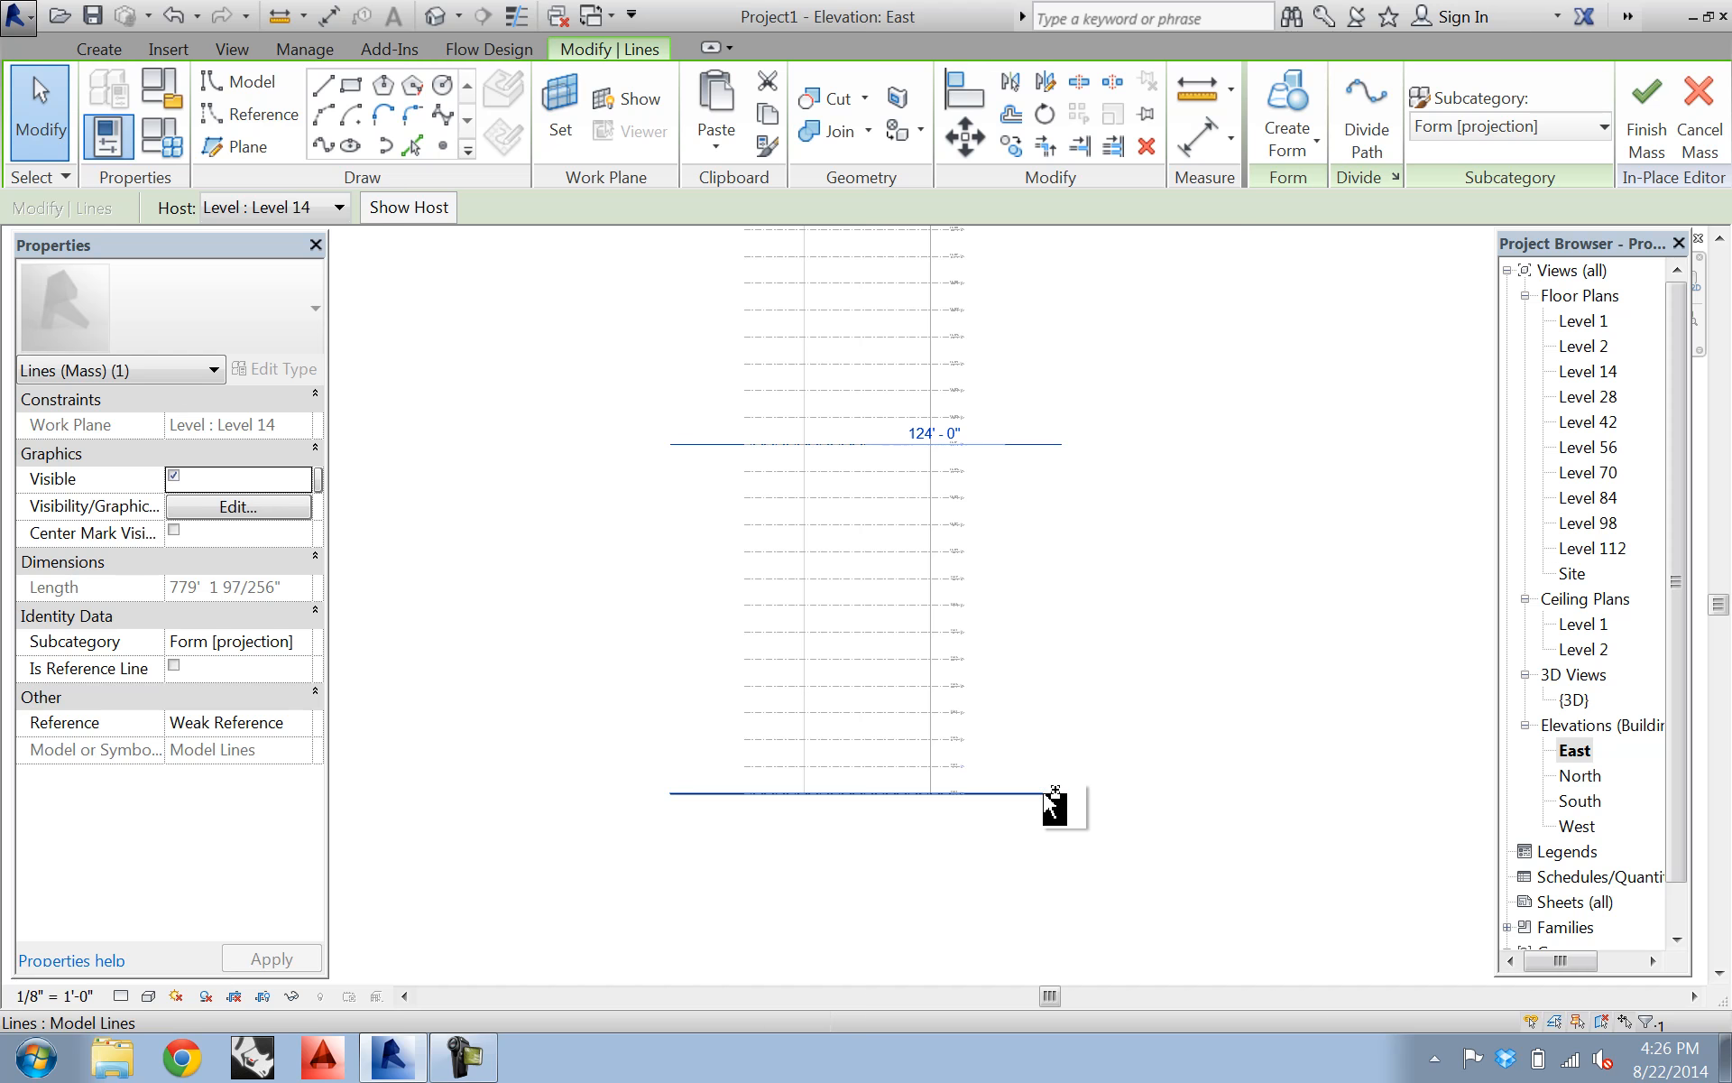
left_click(1054, 794, "ctrl")
left_click(1286, 99)
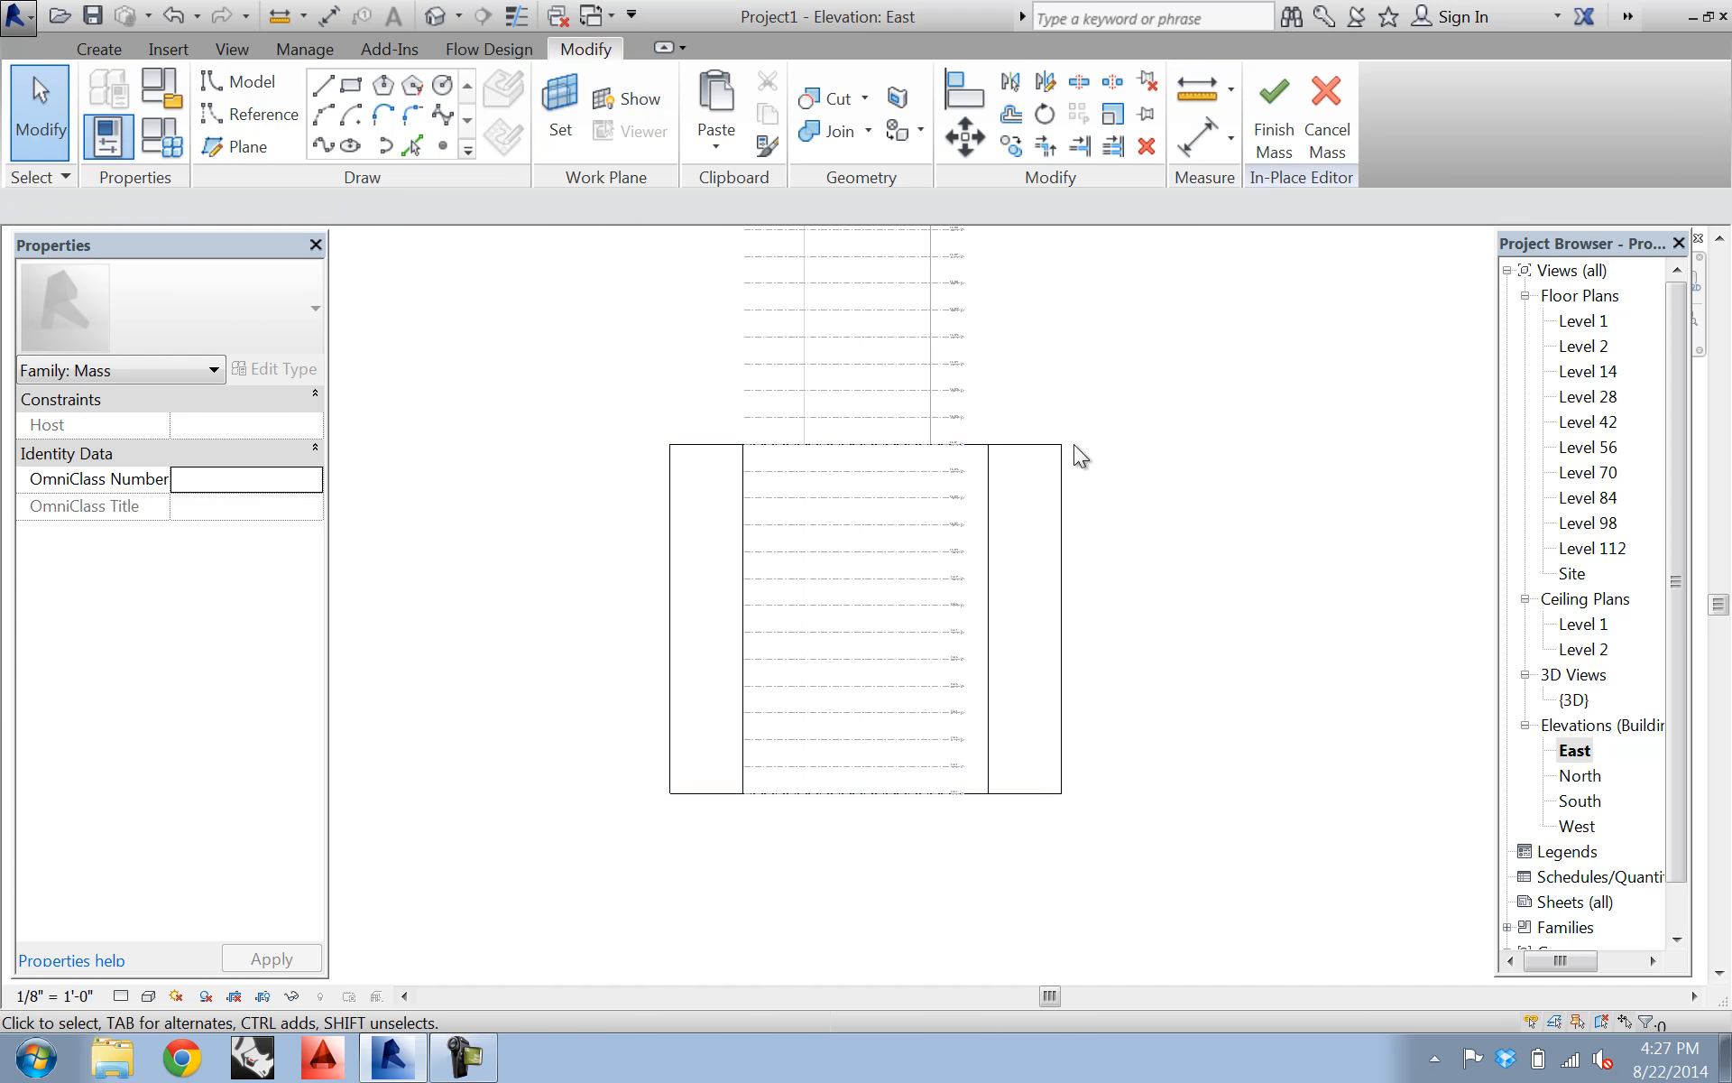
left_click(1274, 113)
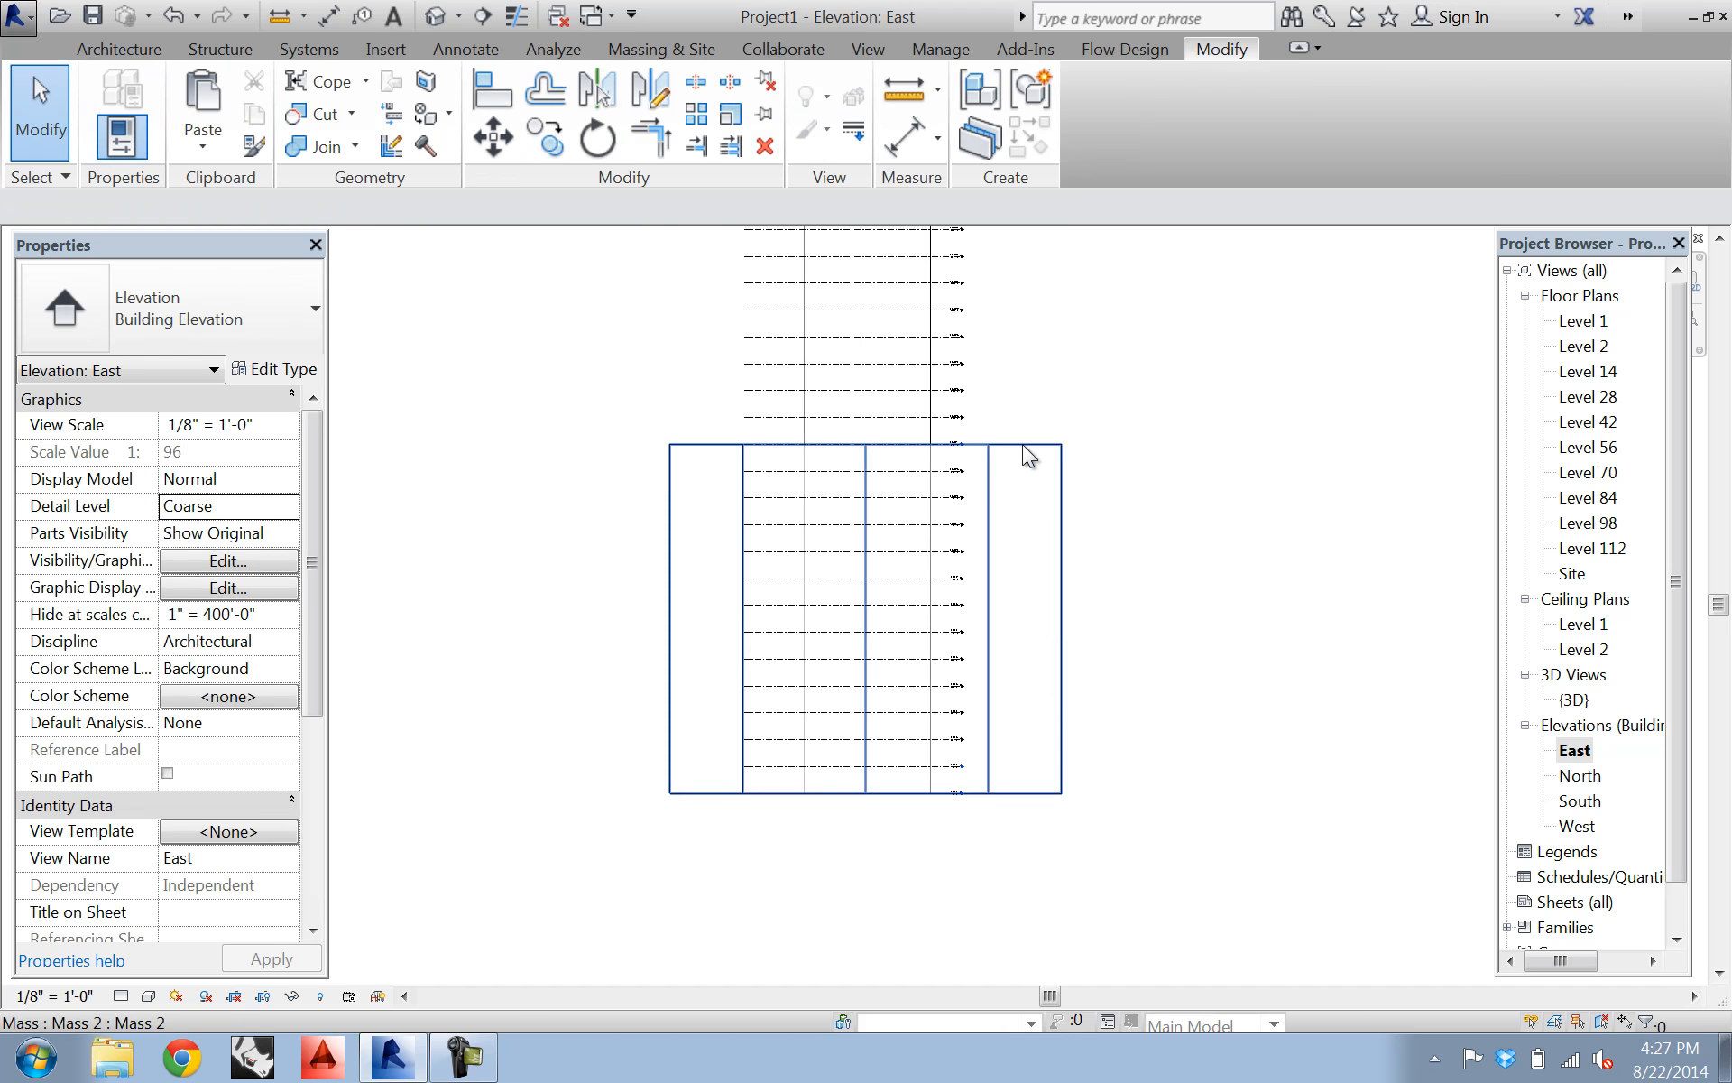
double_click(1587, 371)
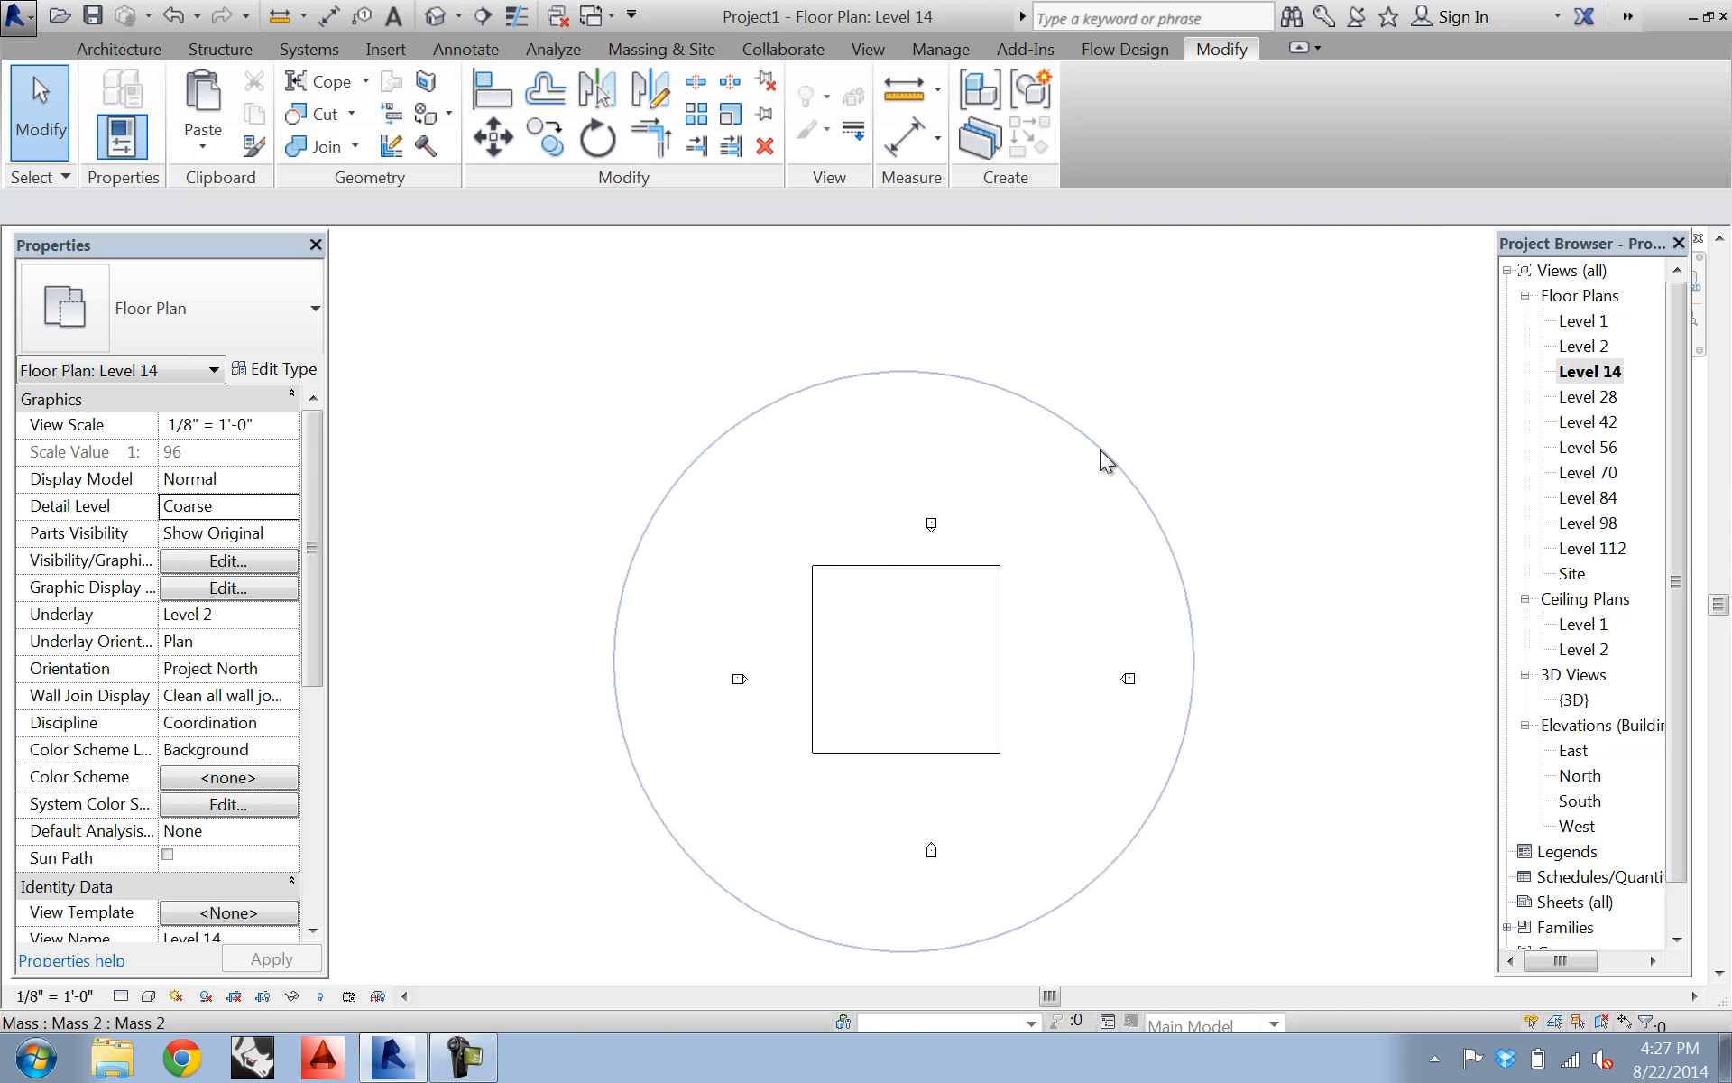
left_click(1101, 451)
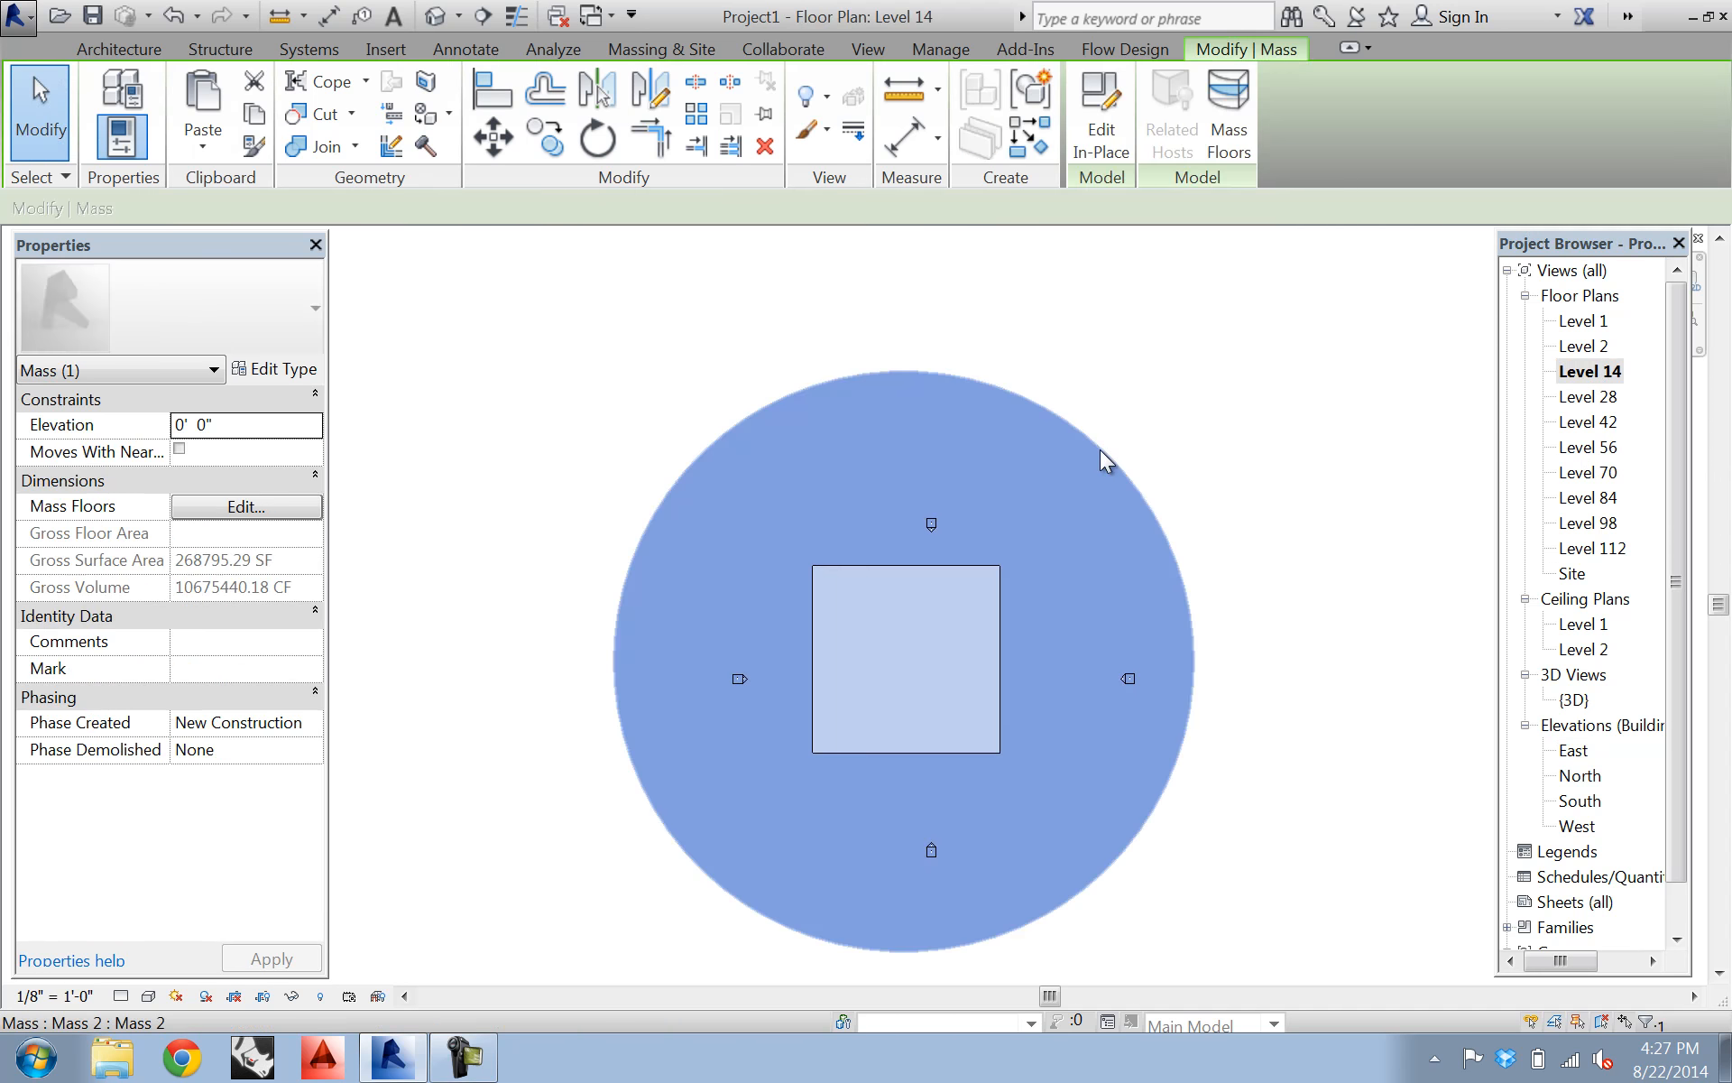
left_click(1126, 341)
left_click(661, 49)
left_click(275, 99)
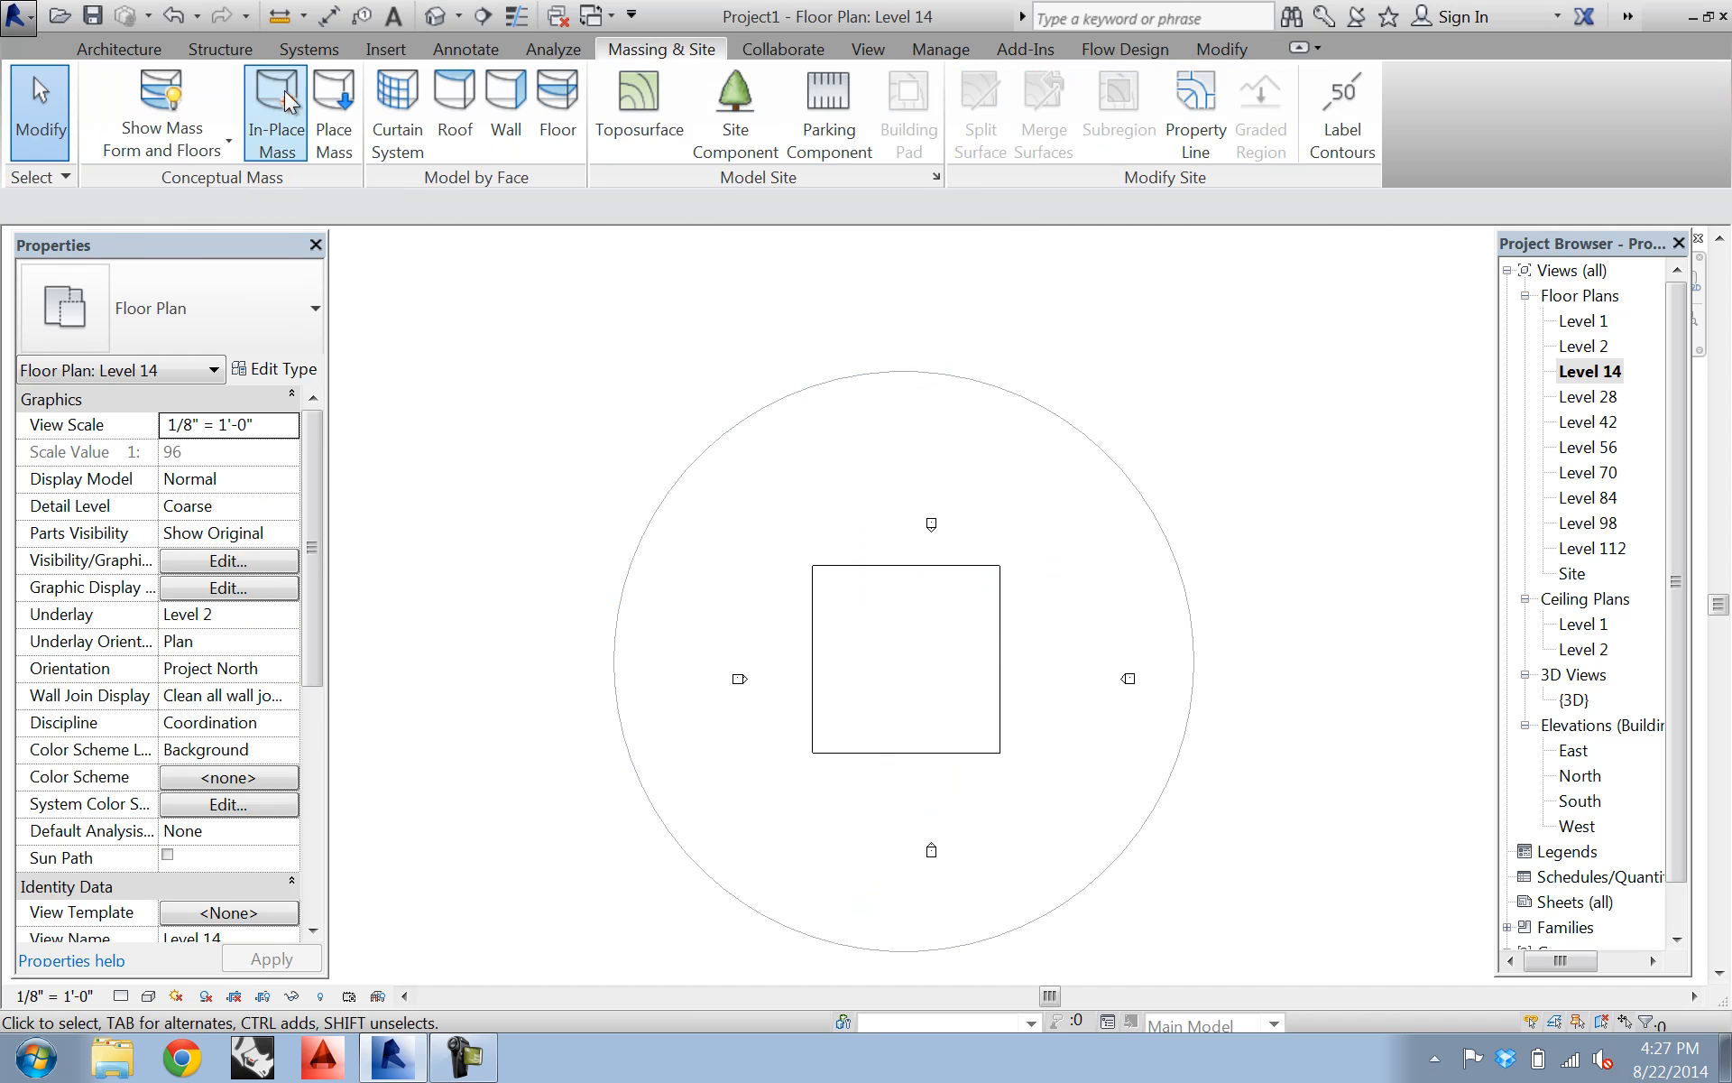
left_click(906, 578)
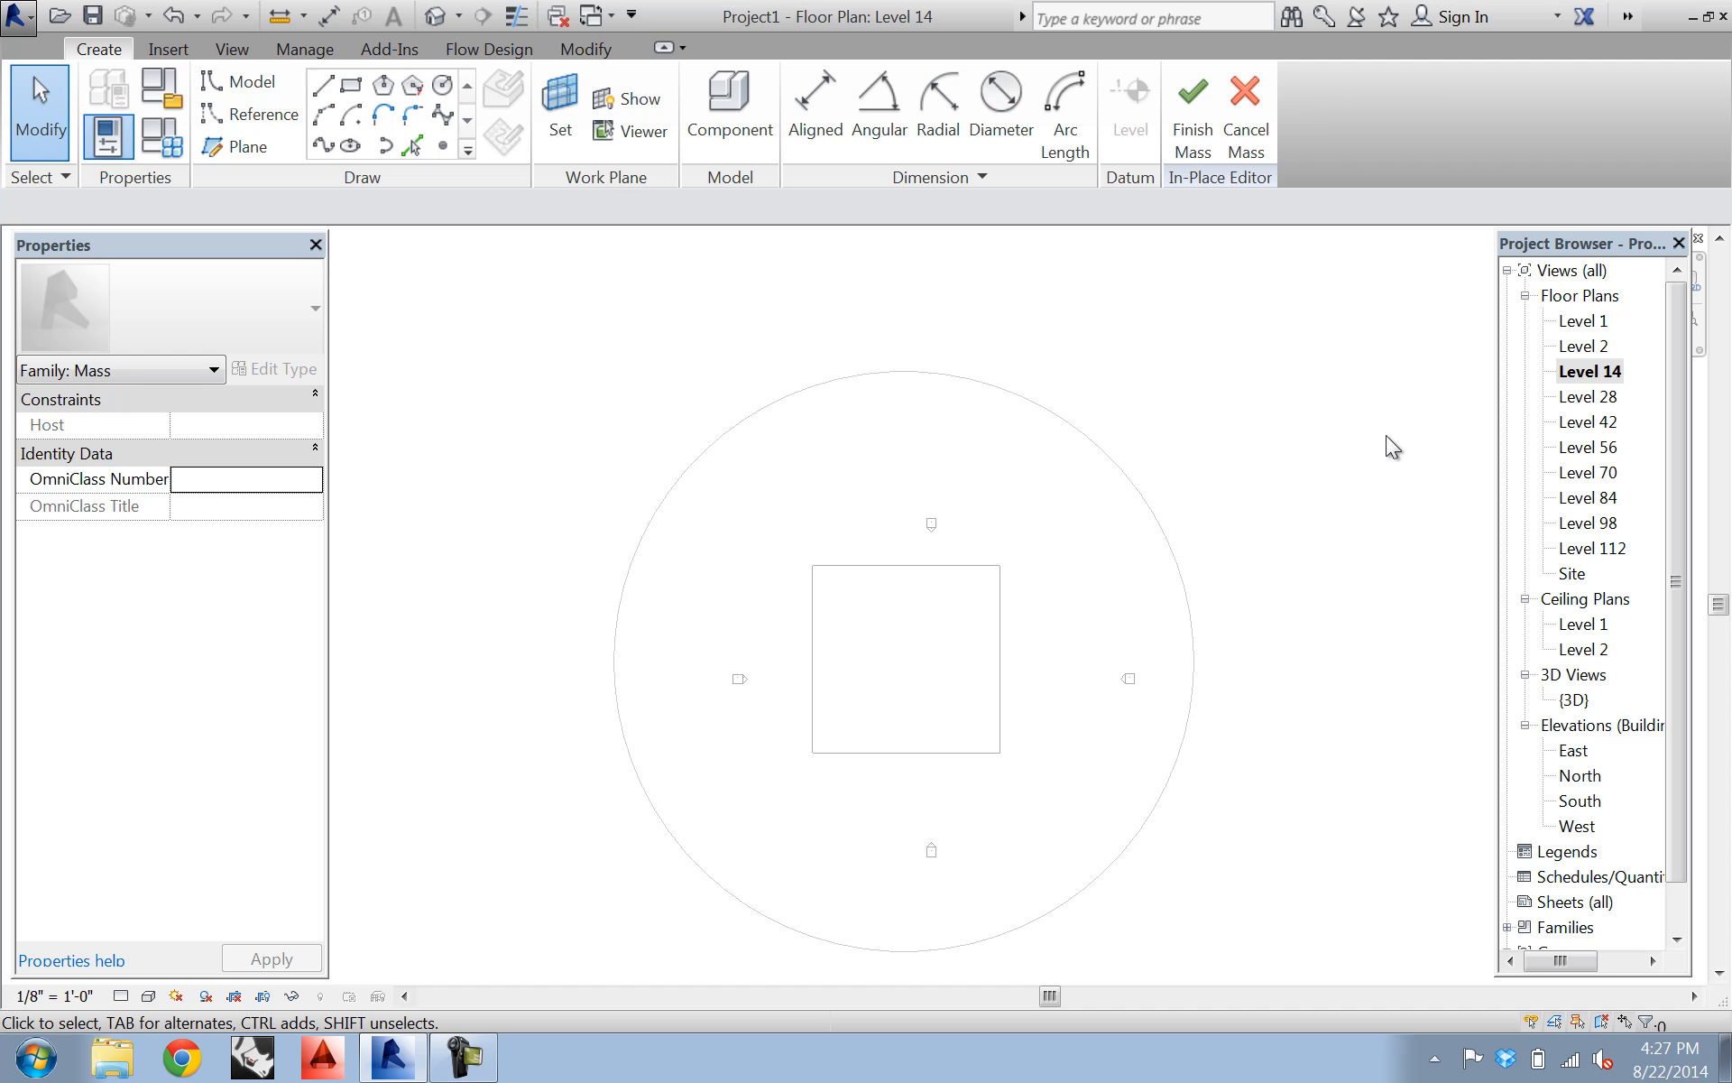
left_click(1263, 110)
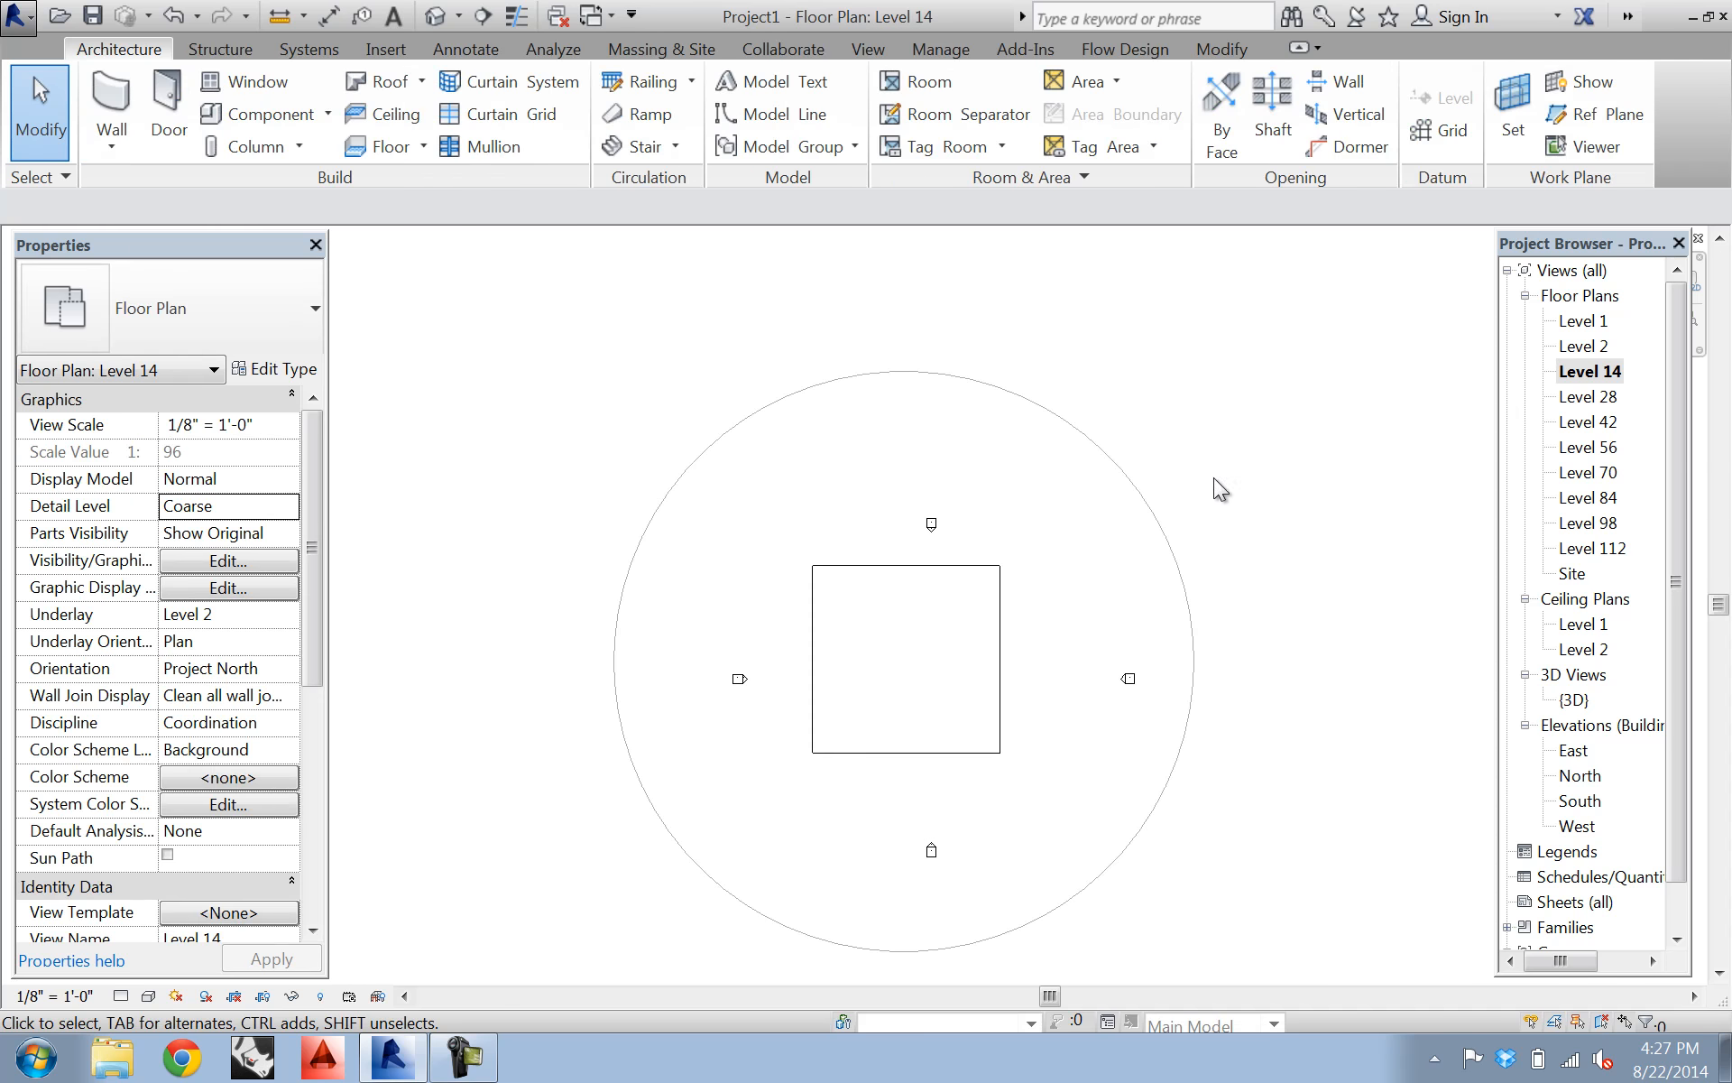
- Return to the East elevation and select the cylindrical mass to check how it sits around the tower base
double_click(1574, 749)
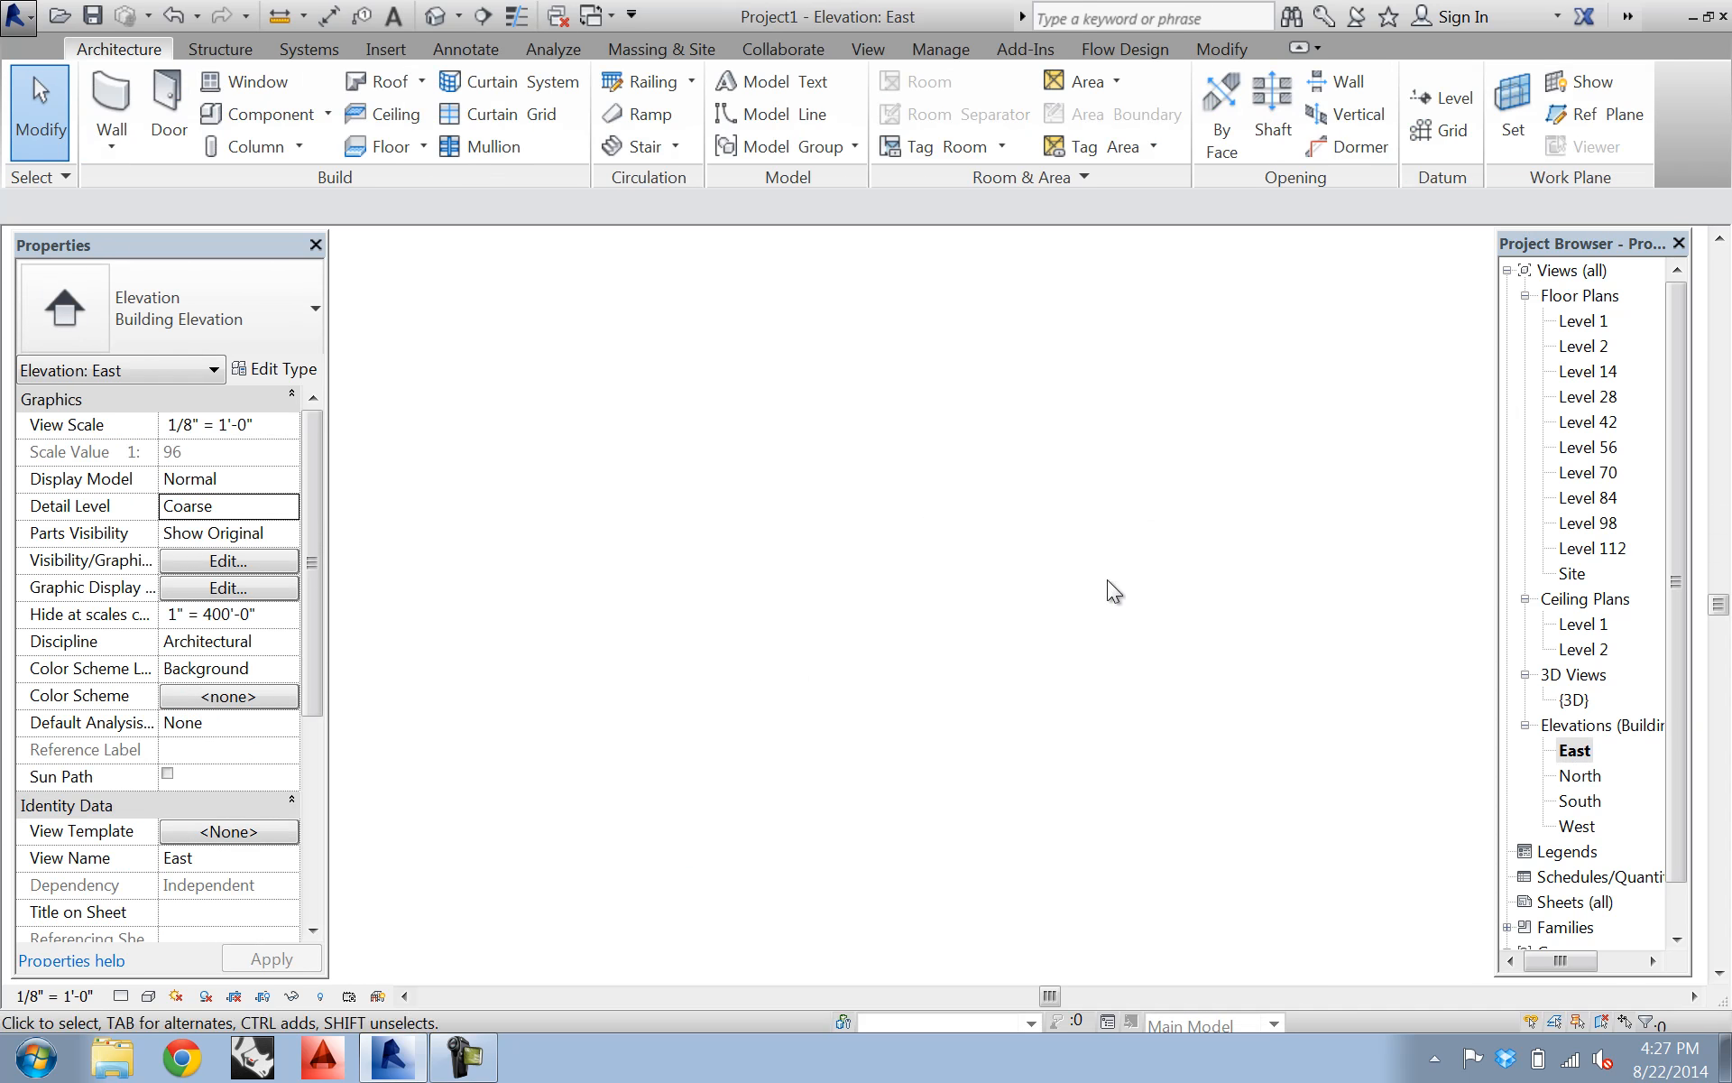
left_click(1065, 539)
middle_click_drag(1196, 599, 1166, 729)
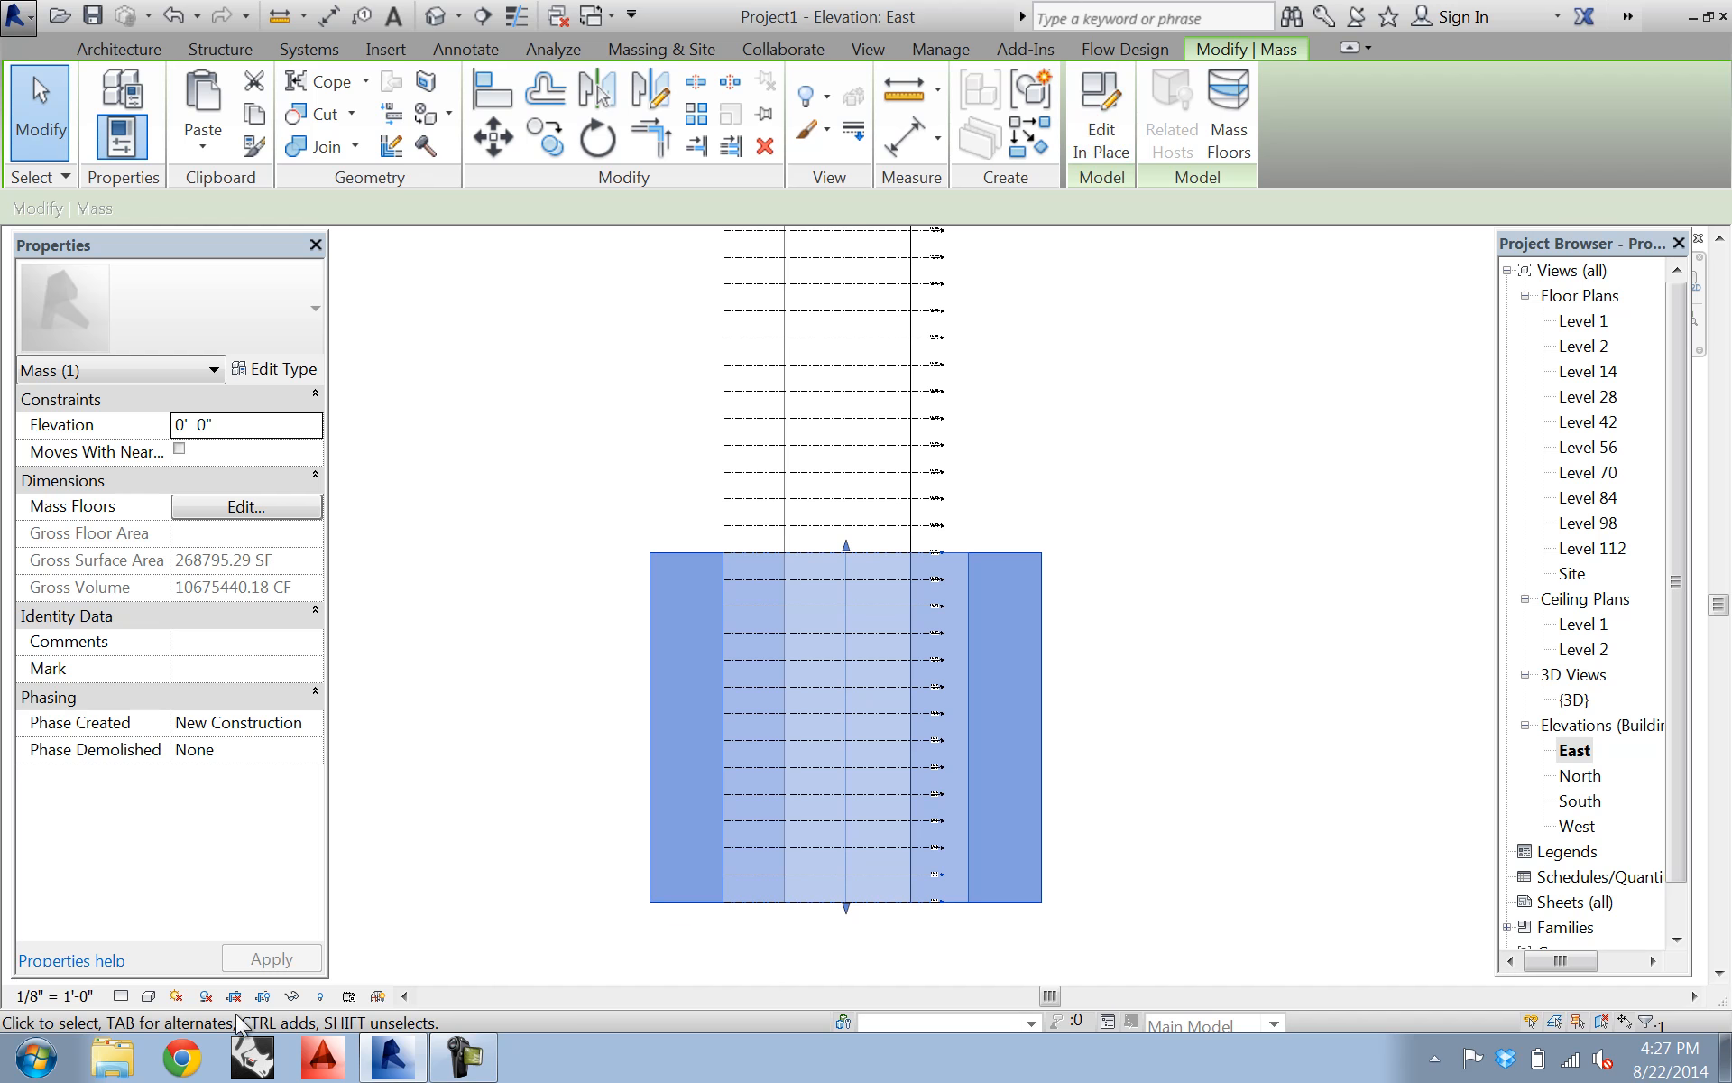
left_click(469, 1051)
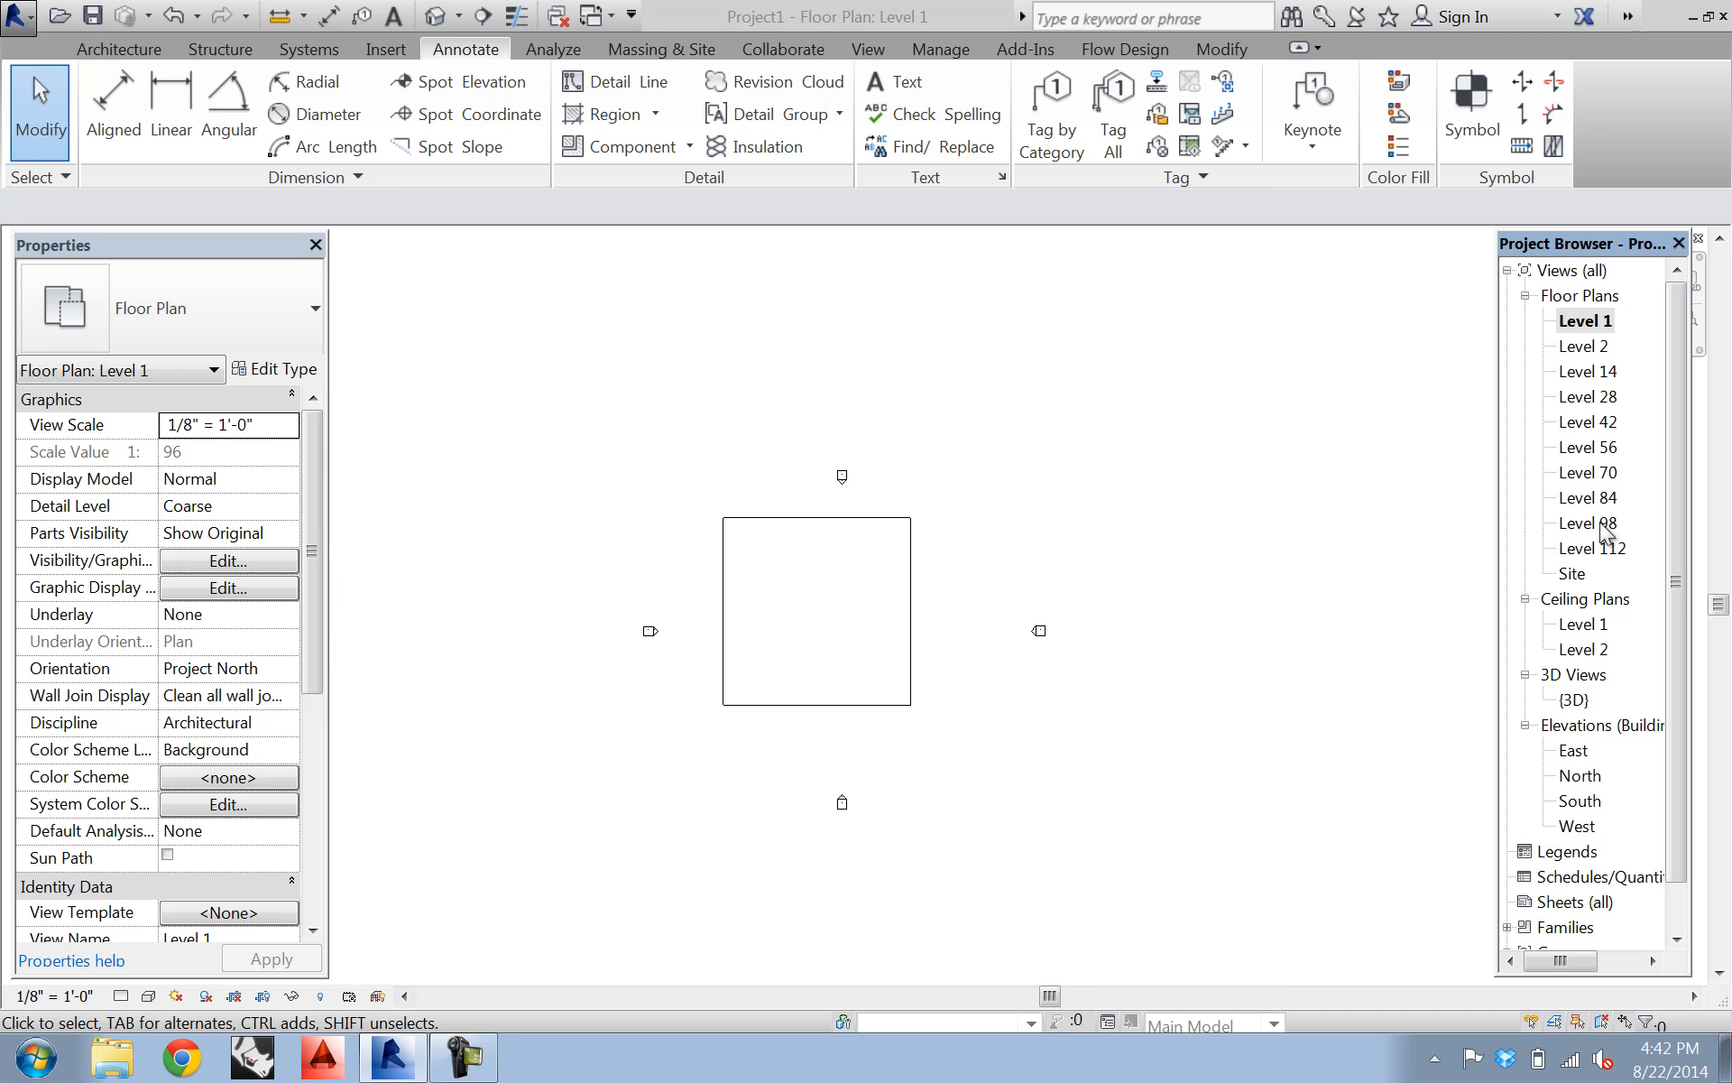
- Draw horizontal and vertical thin detail lines through the edge midpoints of the tower square in the Level 1 plan
left_click(615, 81)
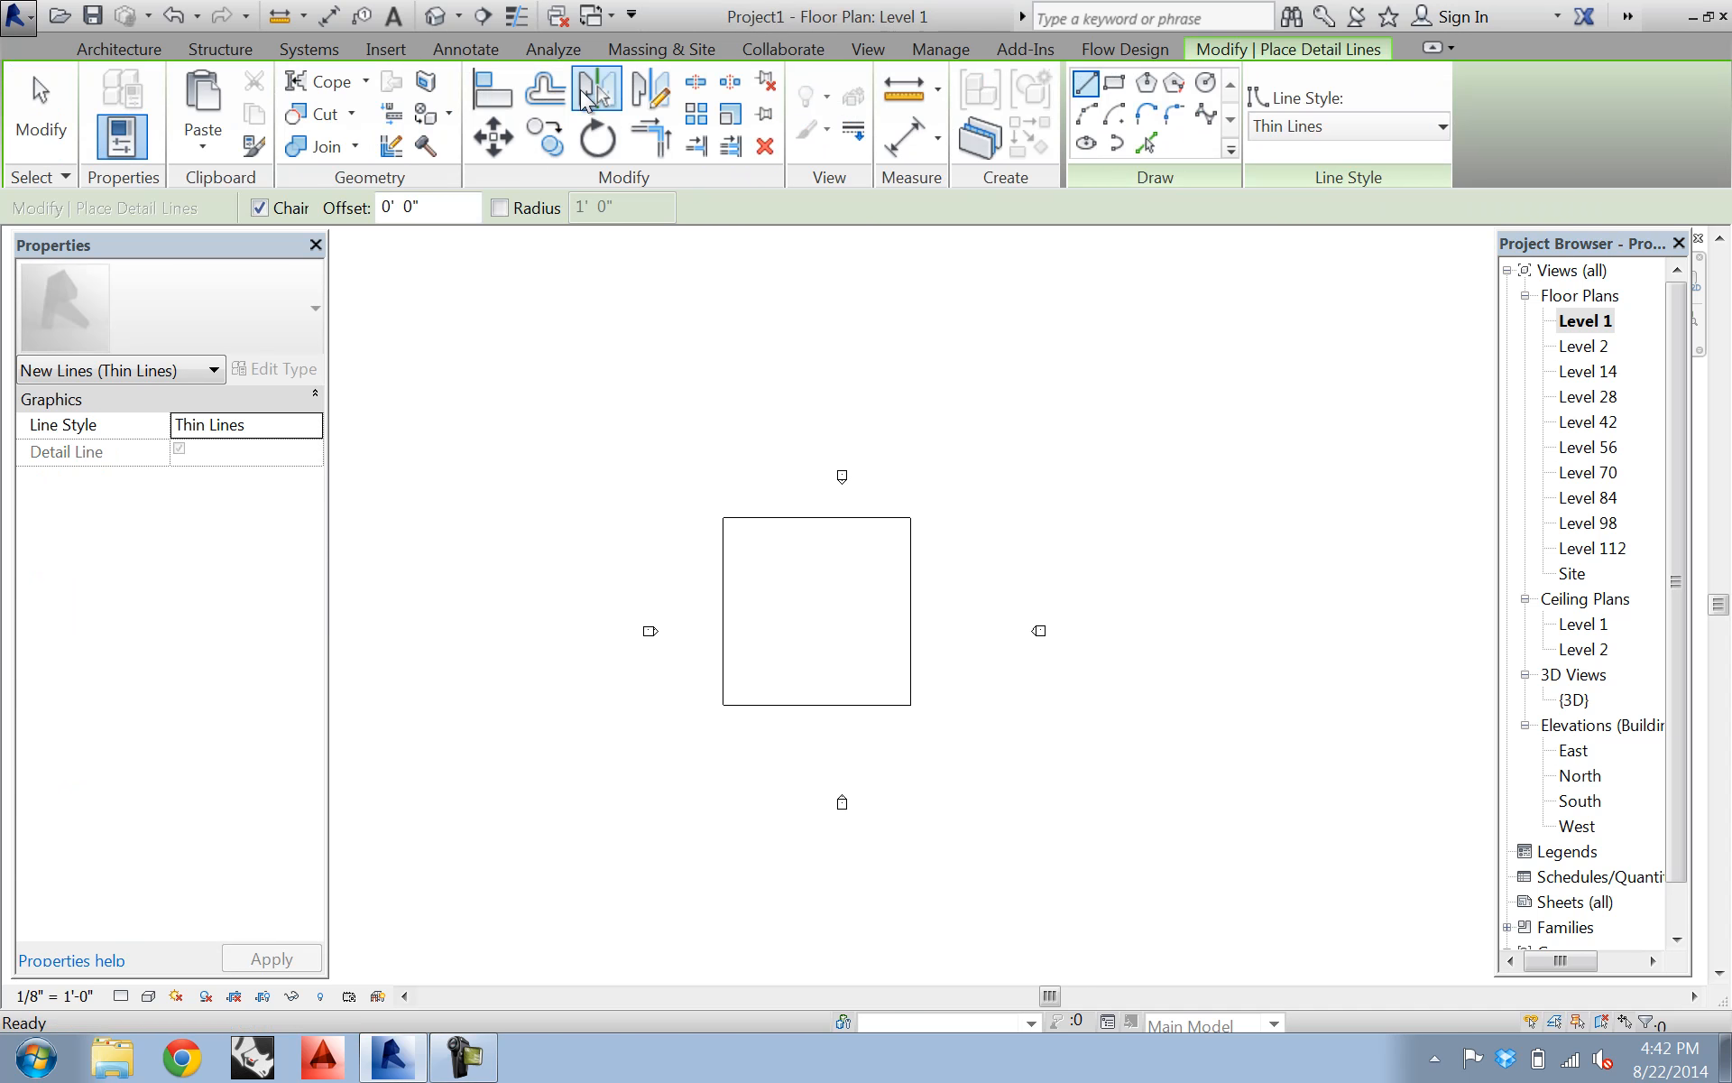
left_click(460, 48)
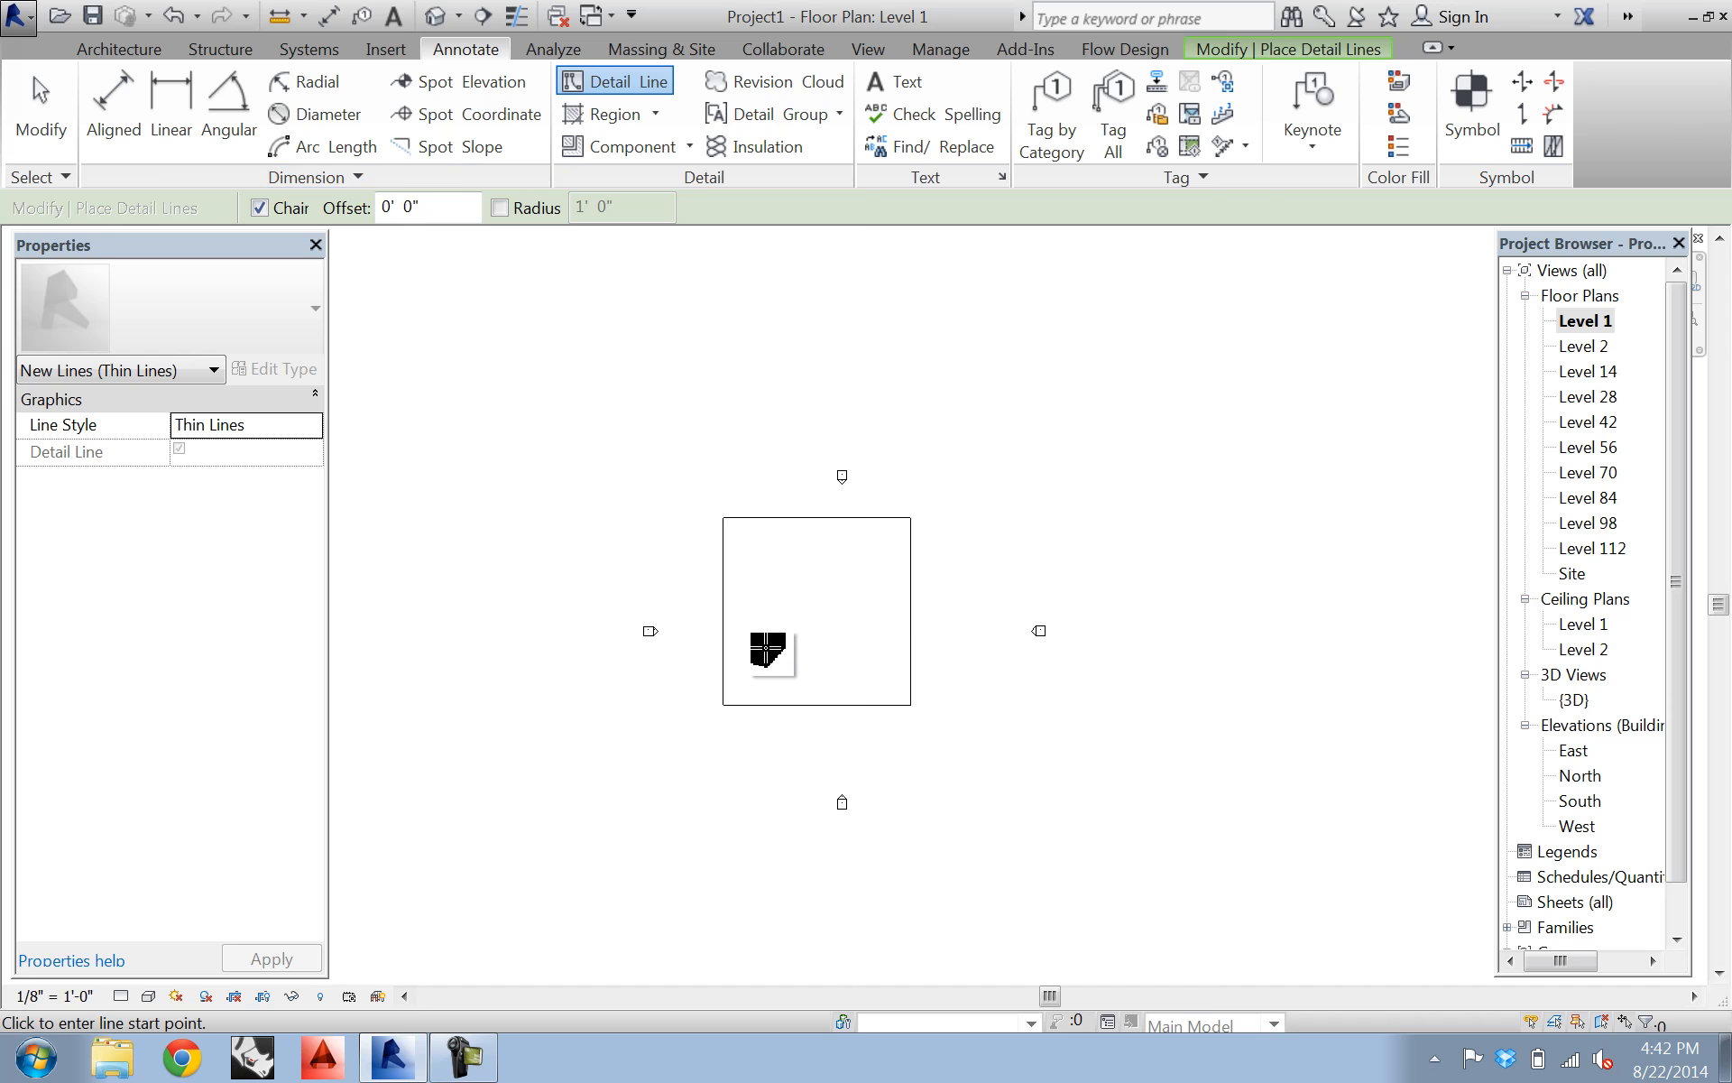
left_click(722, 614)
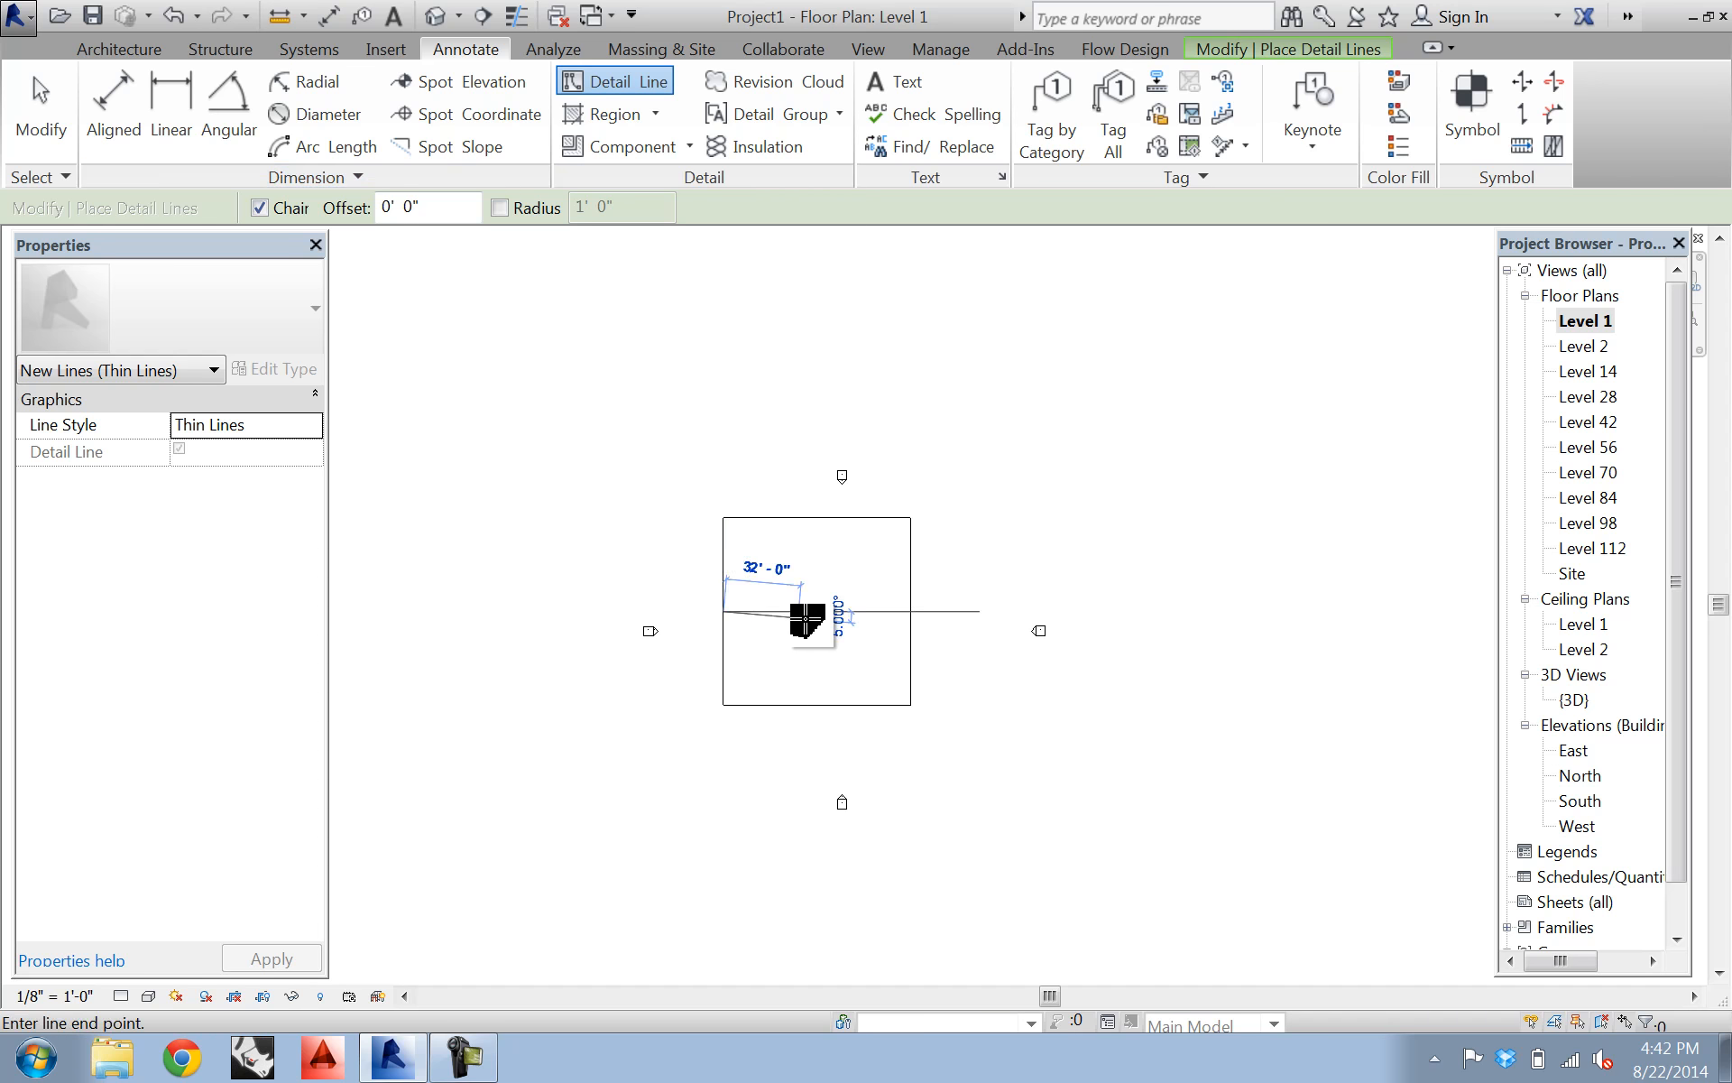
left_click(910, 611)
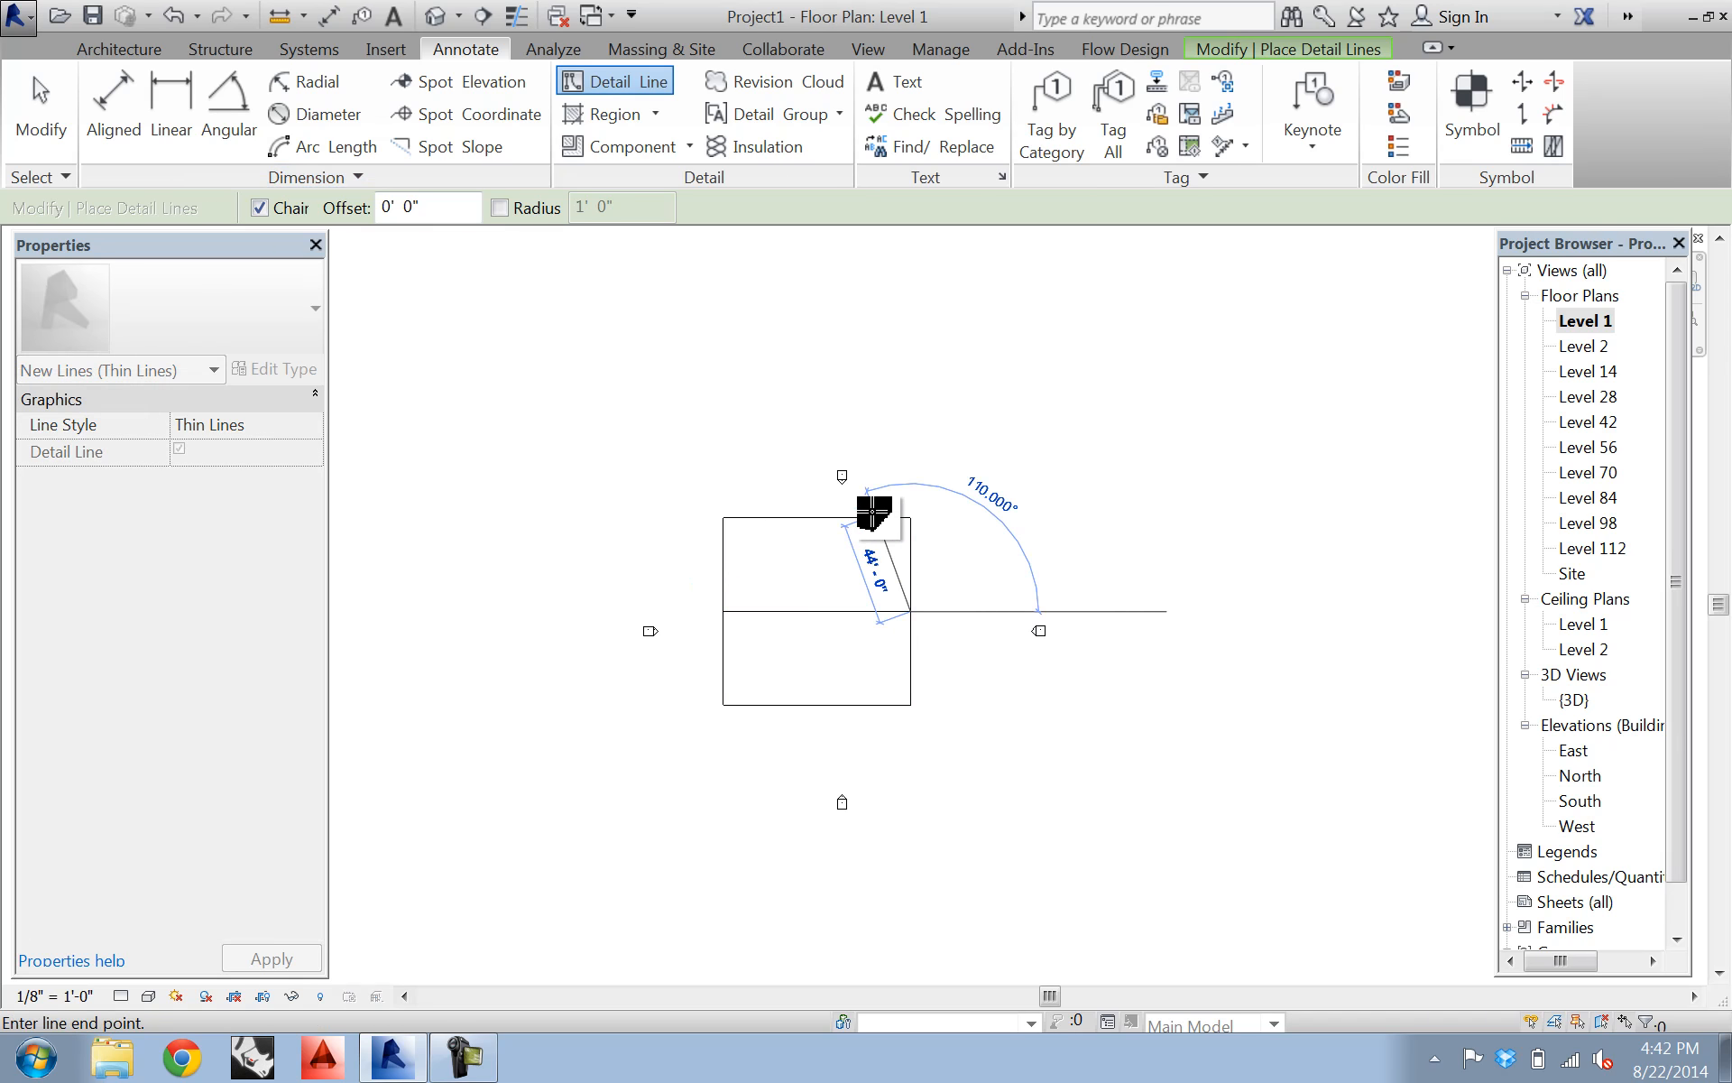
key("Escape")
key("Escape")
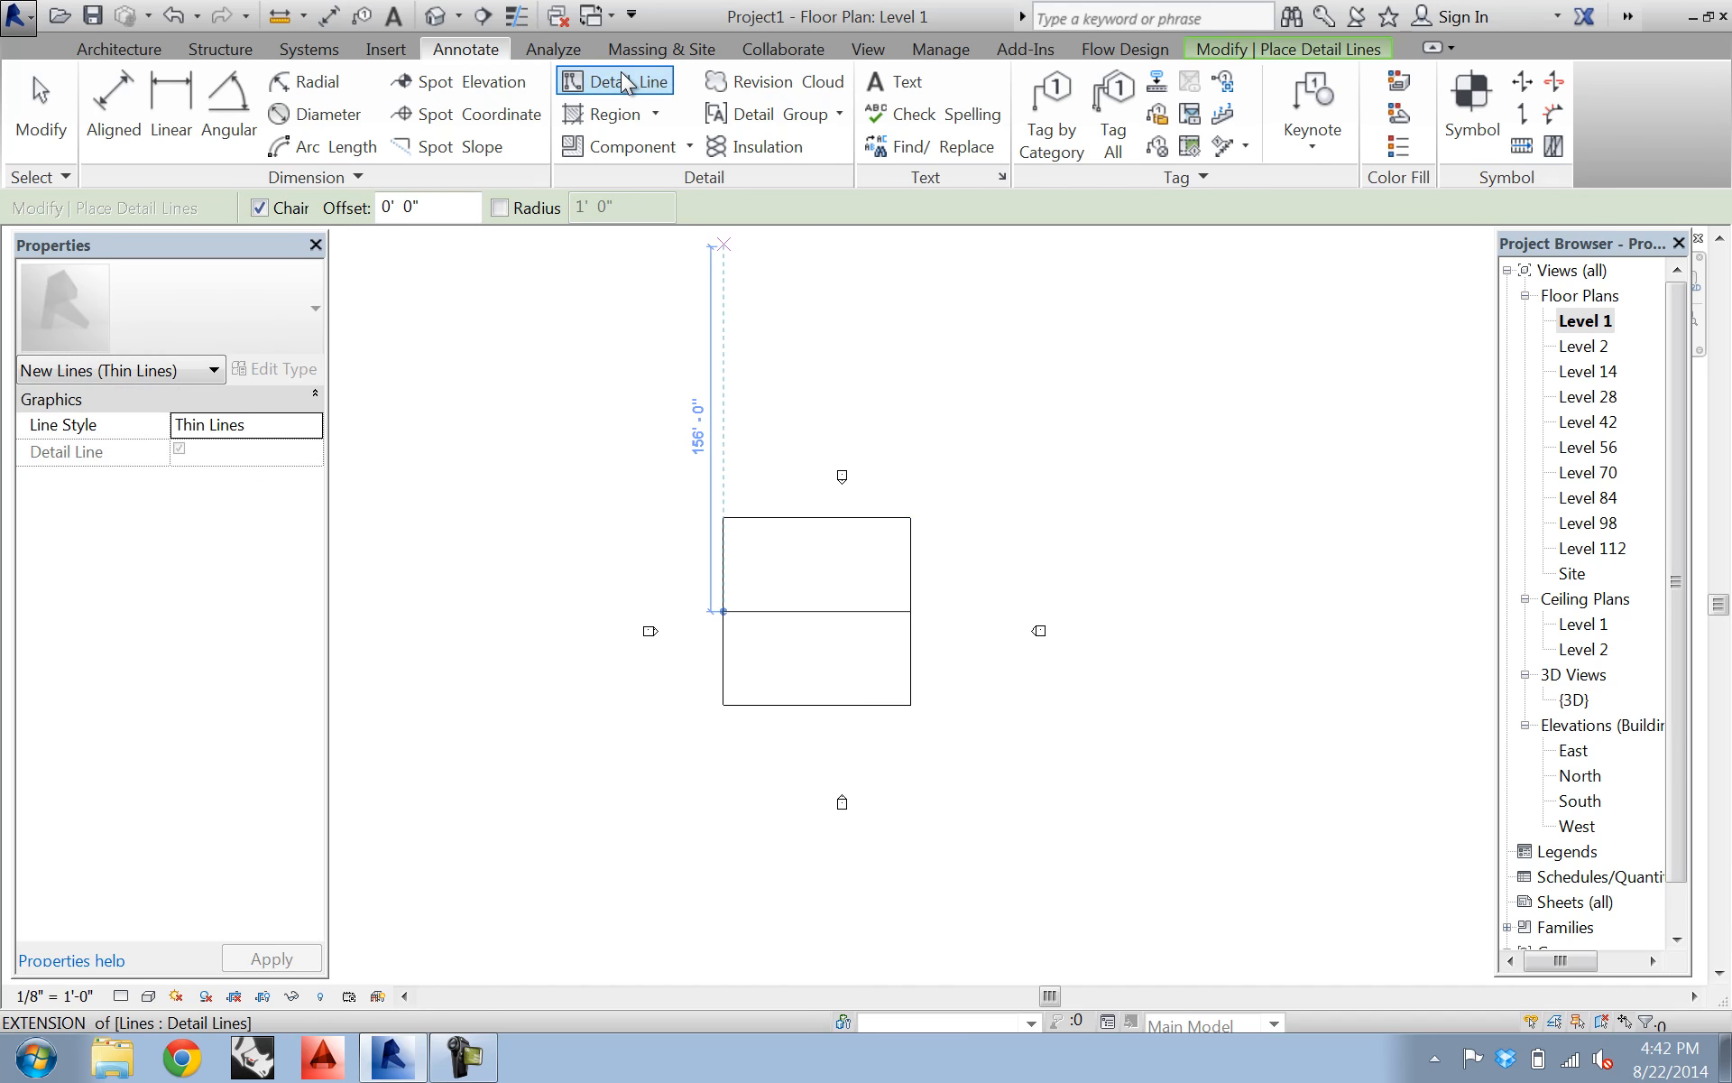
left_click(816, 518)
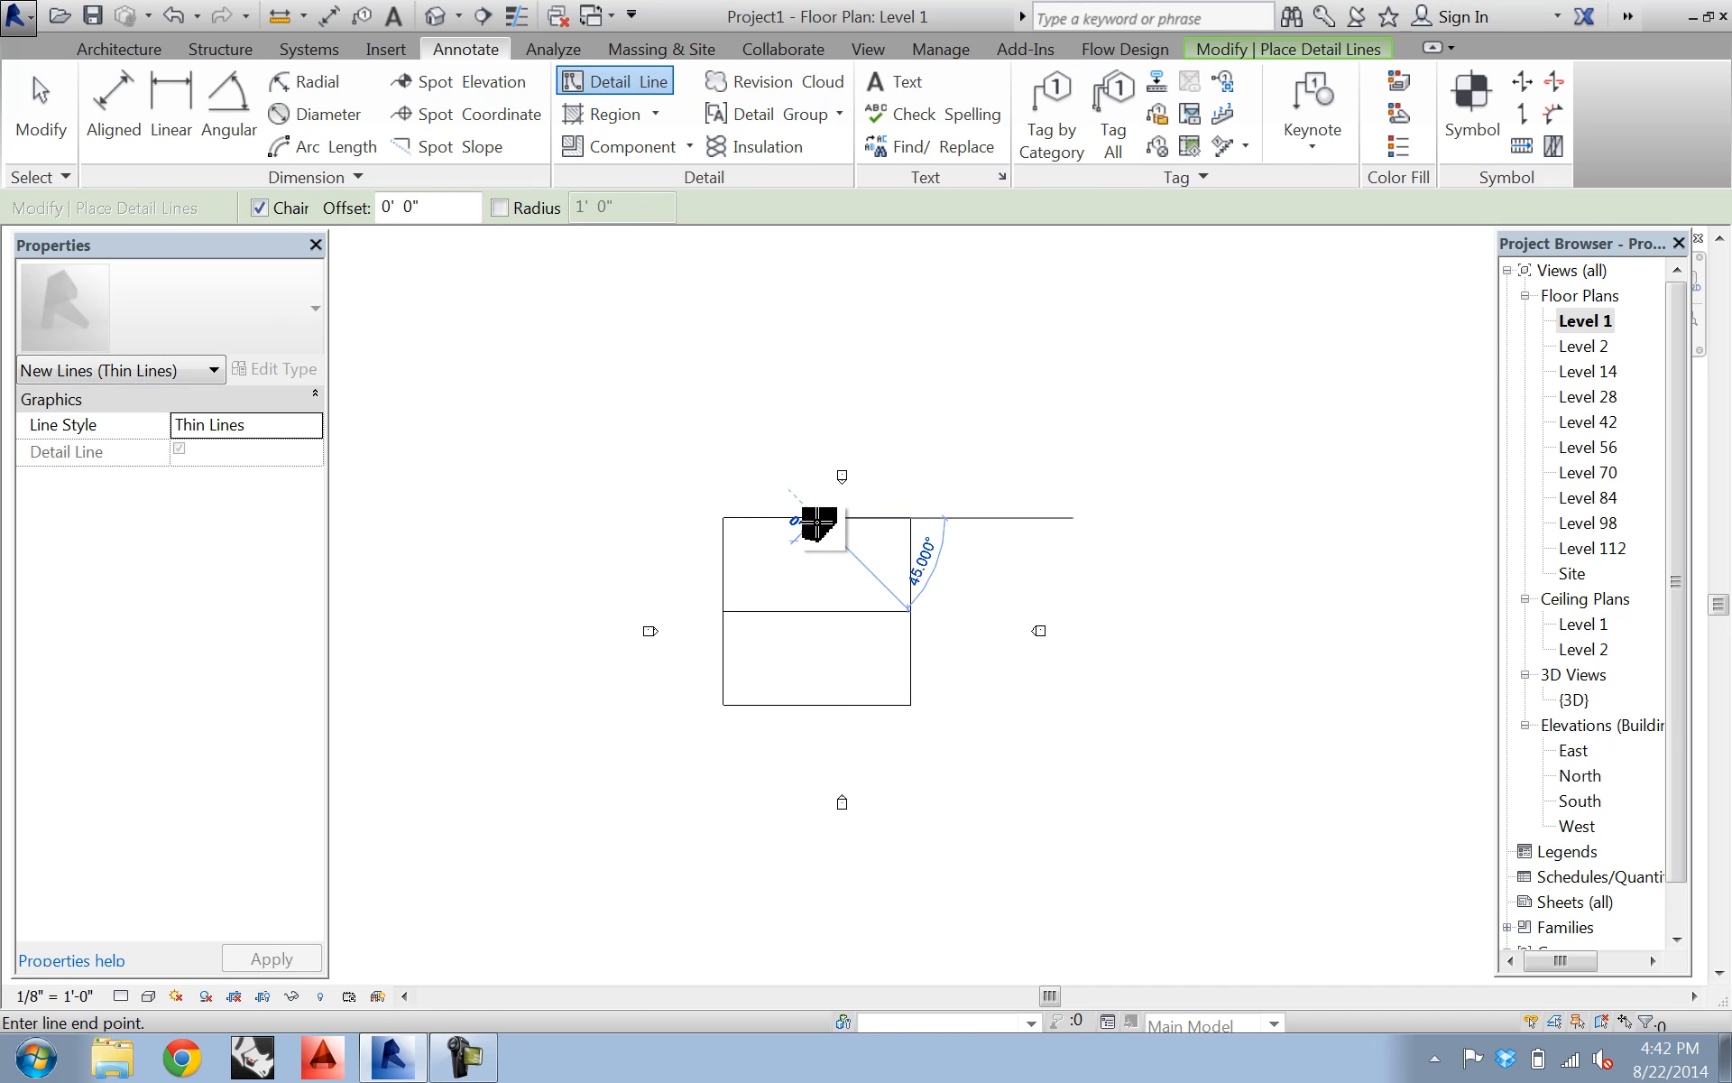
left_click(816, 705)
key("Escape")
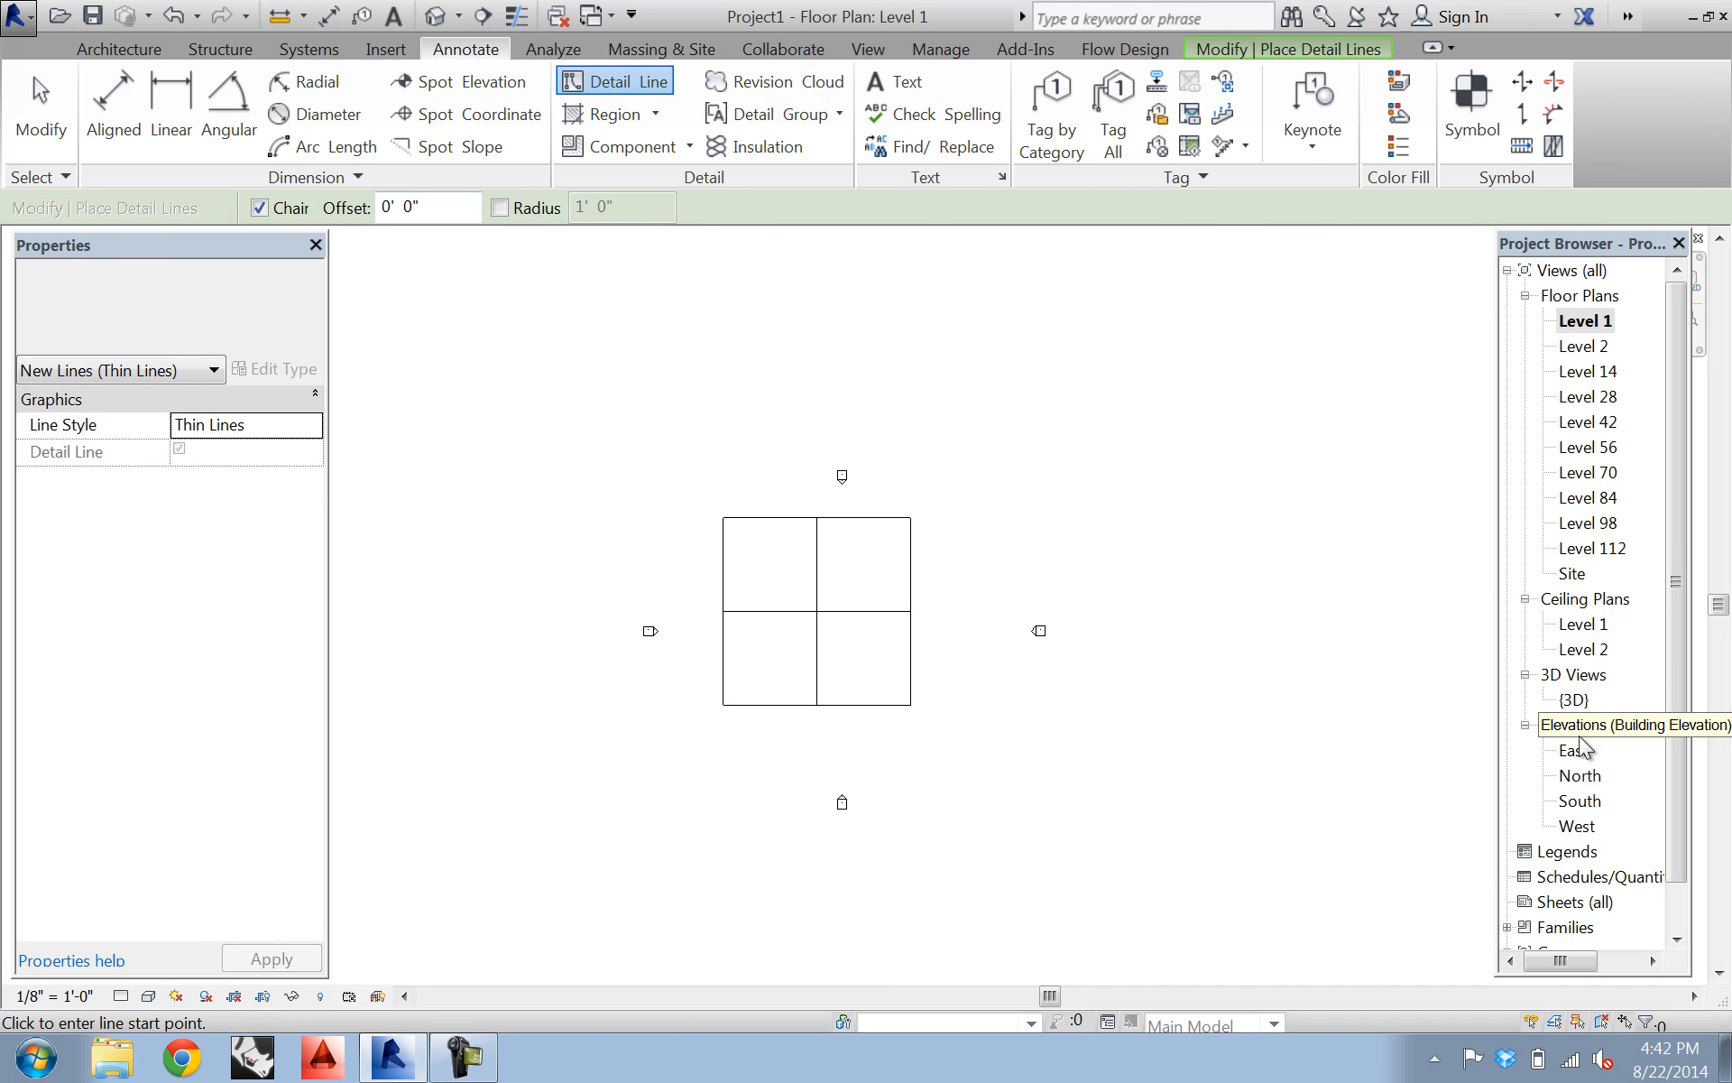
- Check the tower in the East elevation and in the default 3D view
double_click(1574, 750)
scroll(1042, 598, "down", 2)
scroll(848, 540, "up", 4)
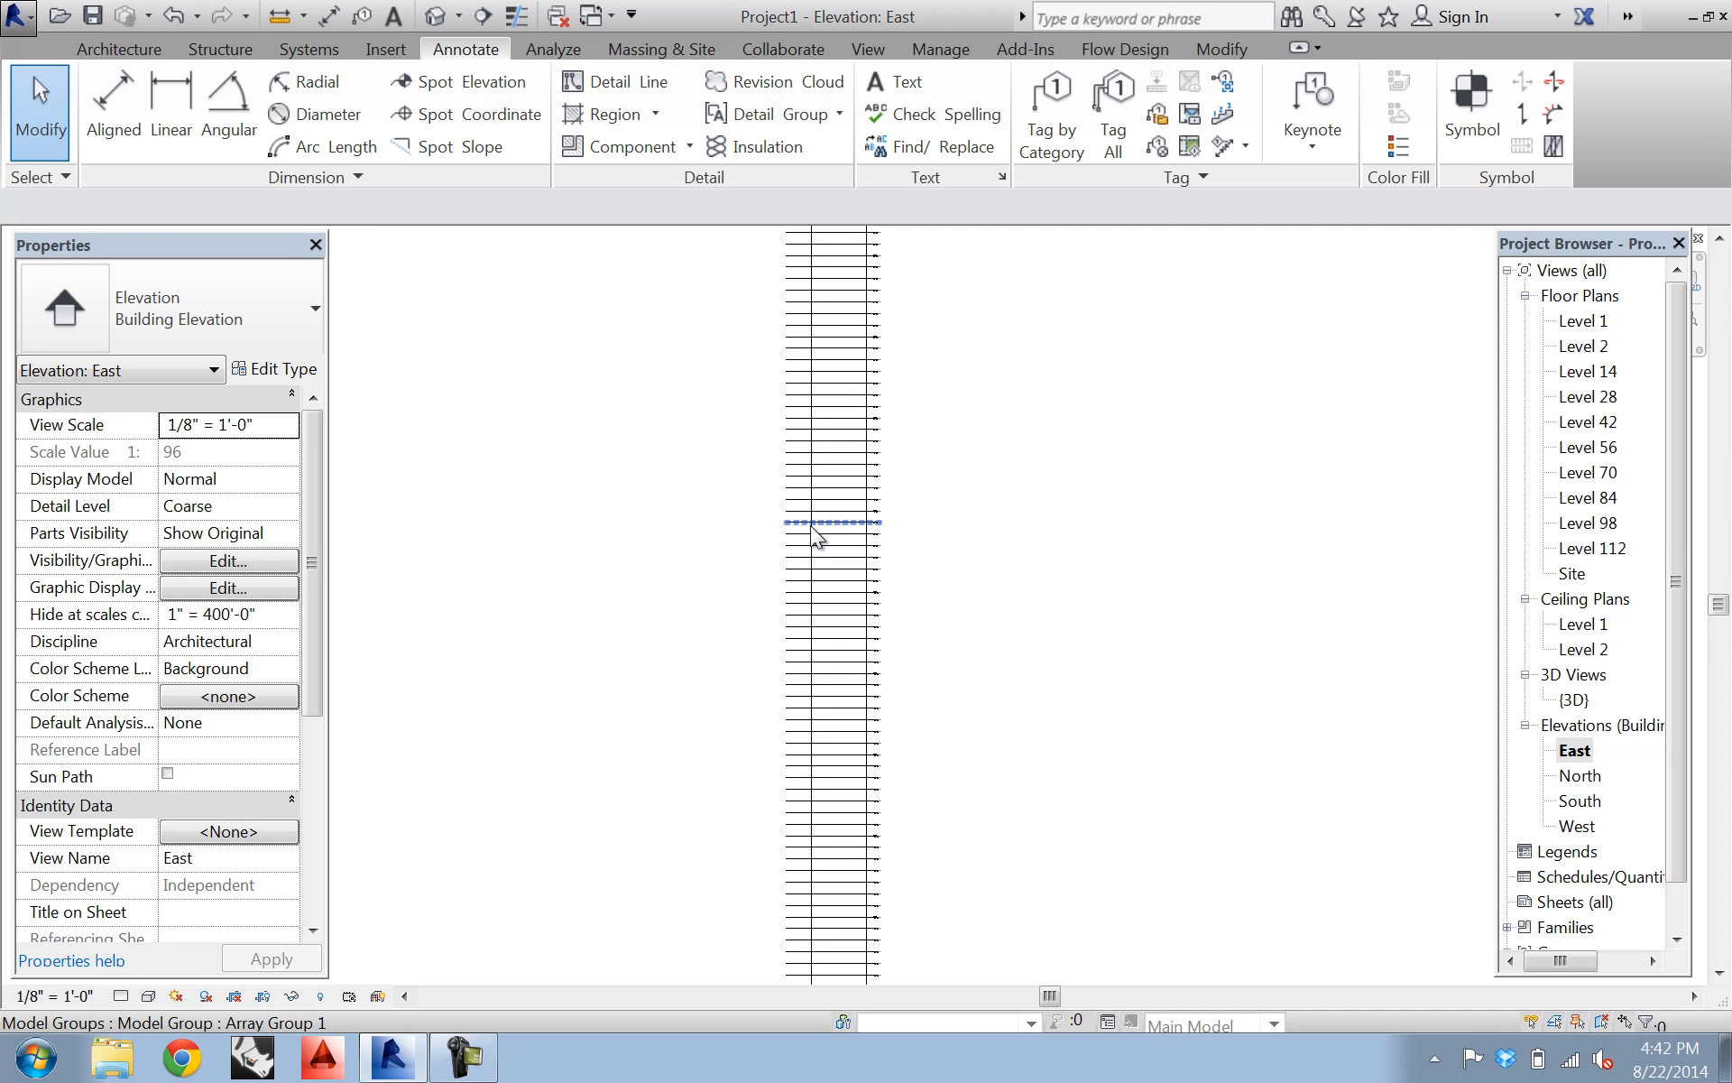
left_click(810, 528)
double_click(1574, 699)
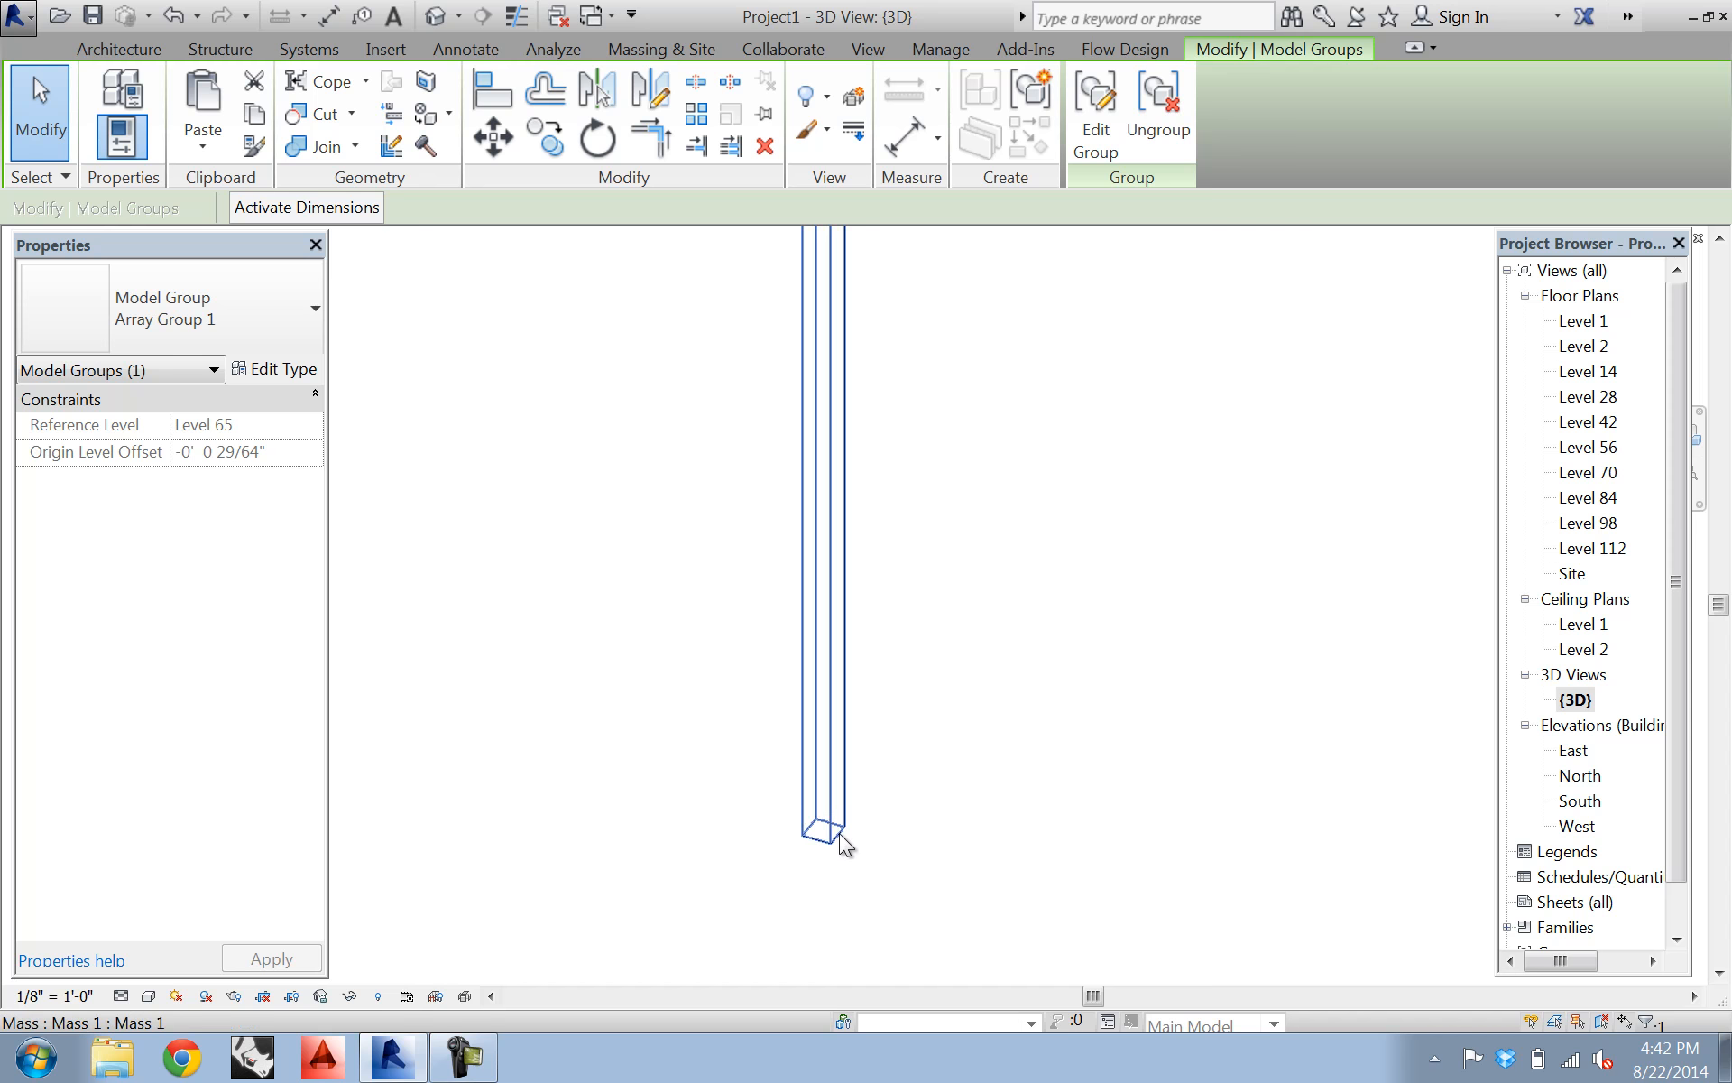
- Copy both Level 1 centre lines and paste them aligned to the floor plan views from Level 2 through Level 112
double_click(1583, 321)
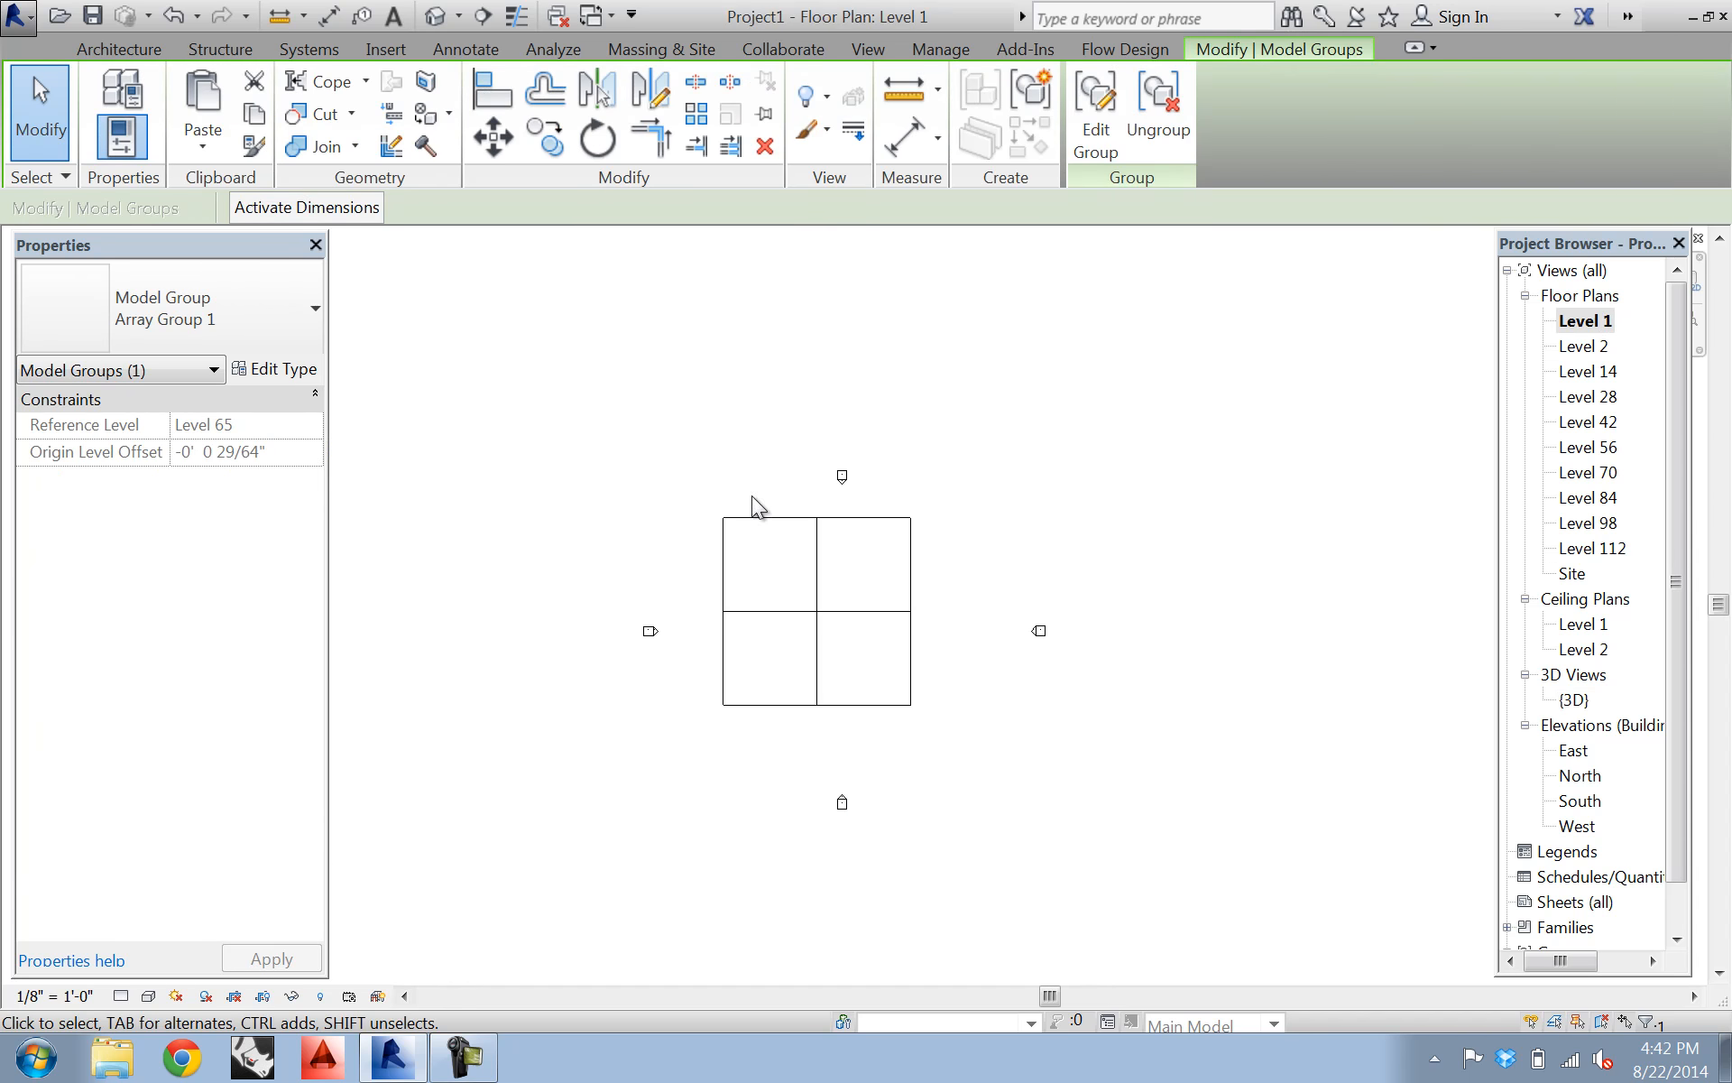
left_click(817, 606)
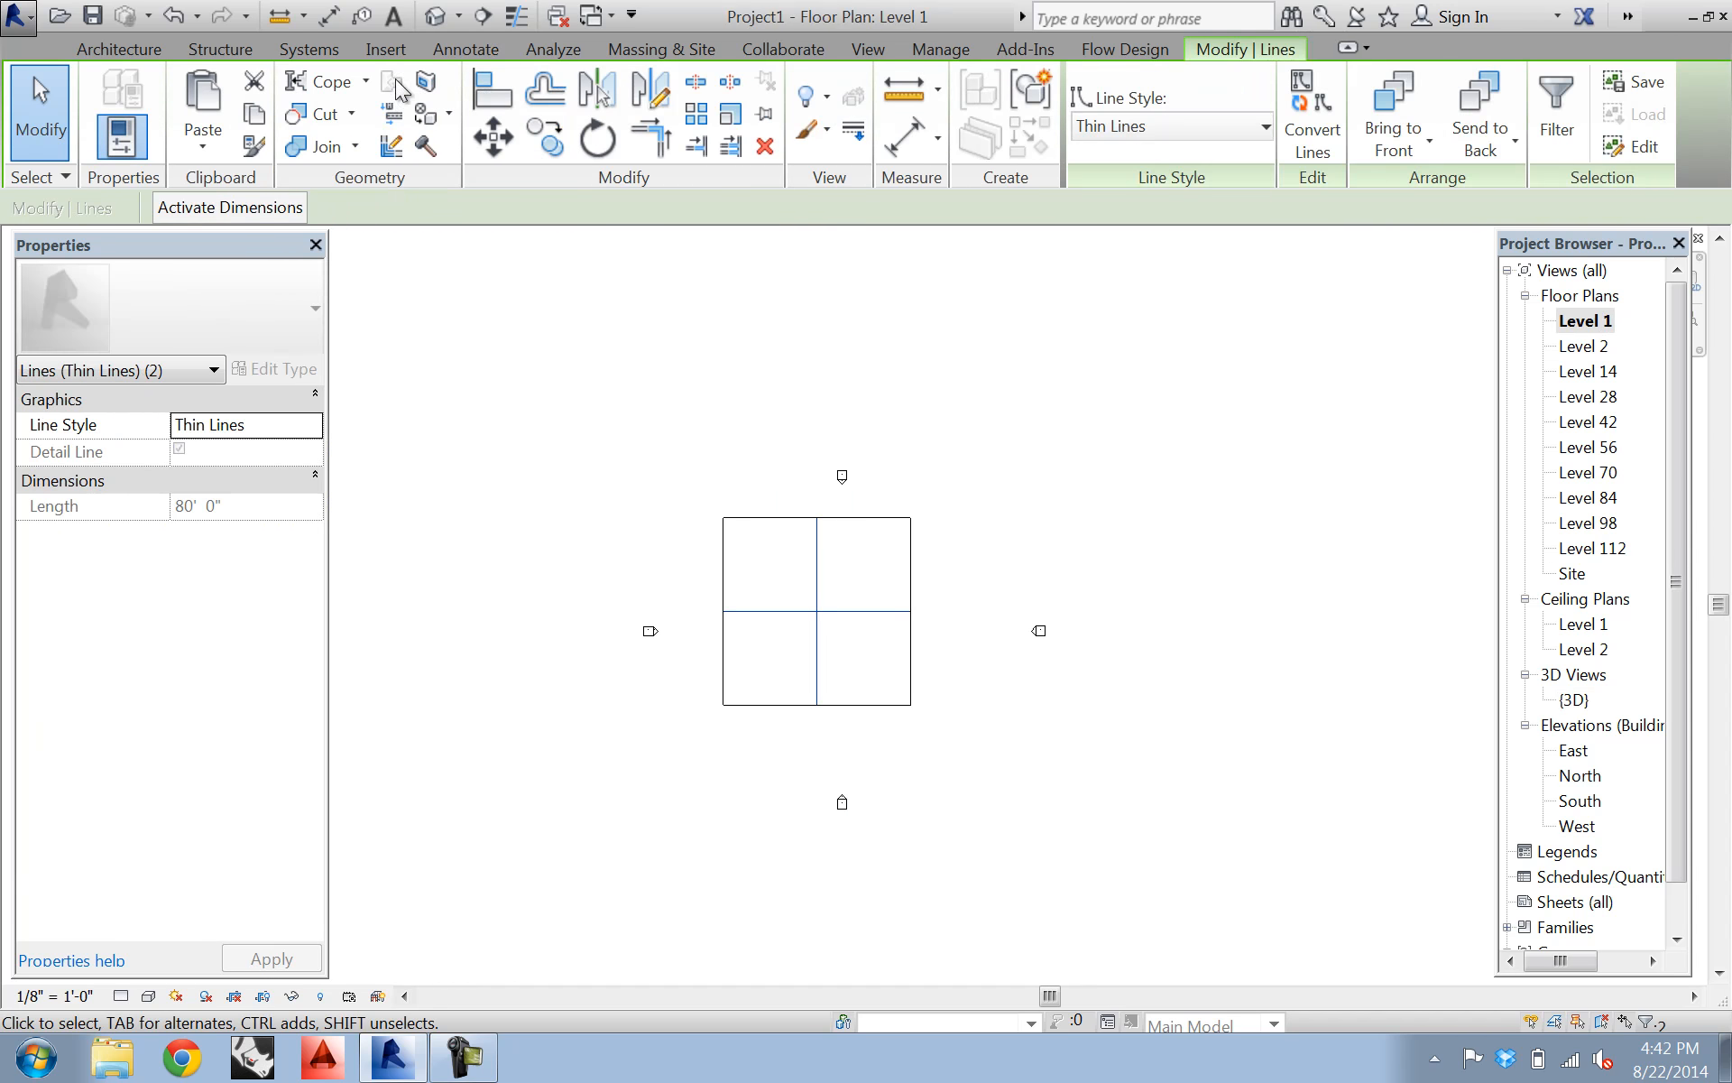
left_click(255, 115)
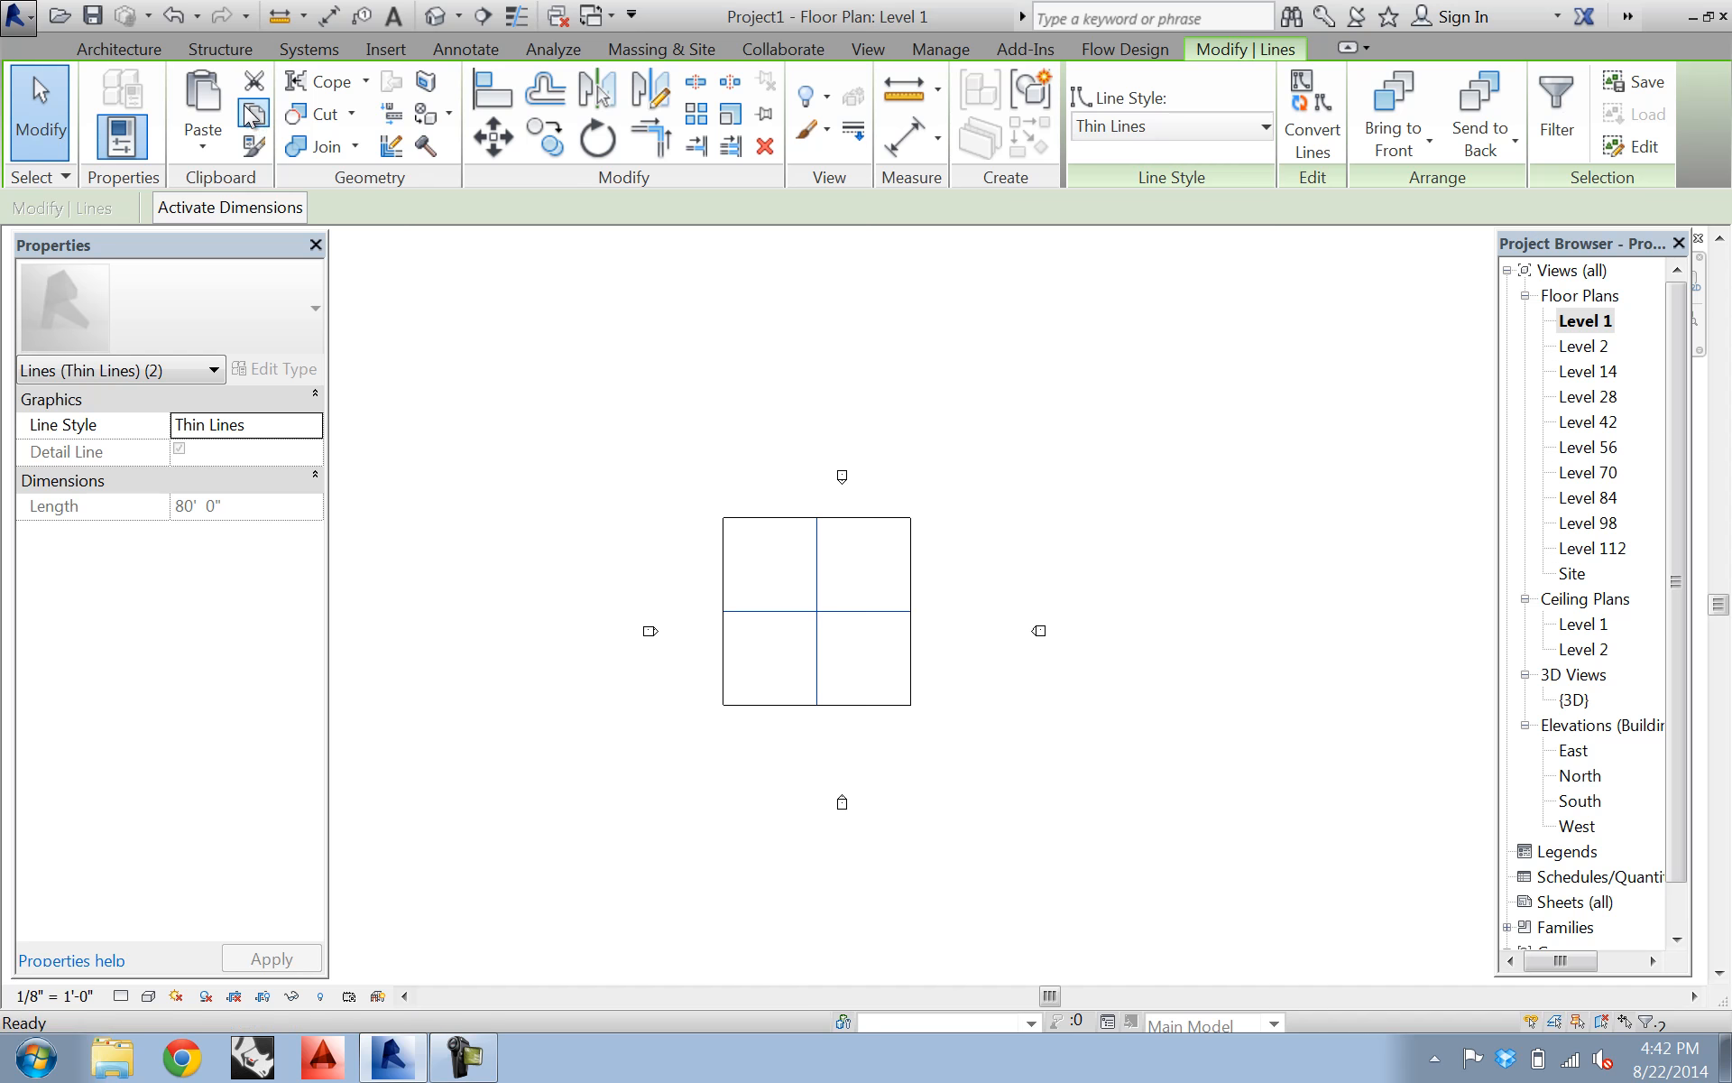
left_click(202, 145)
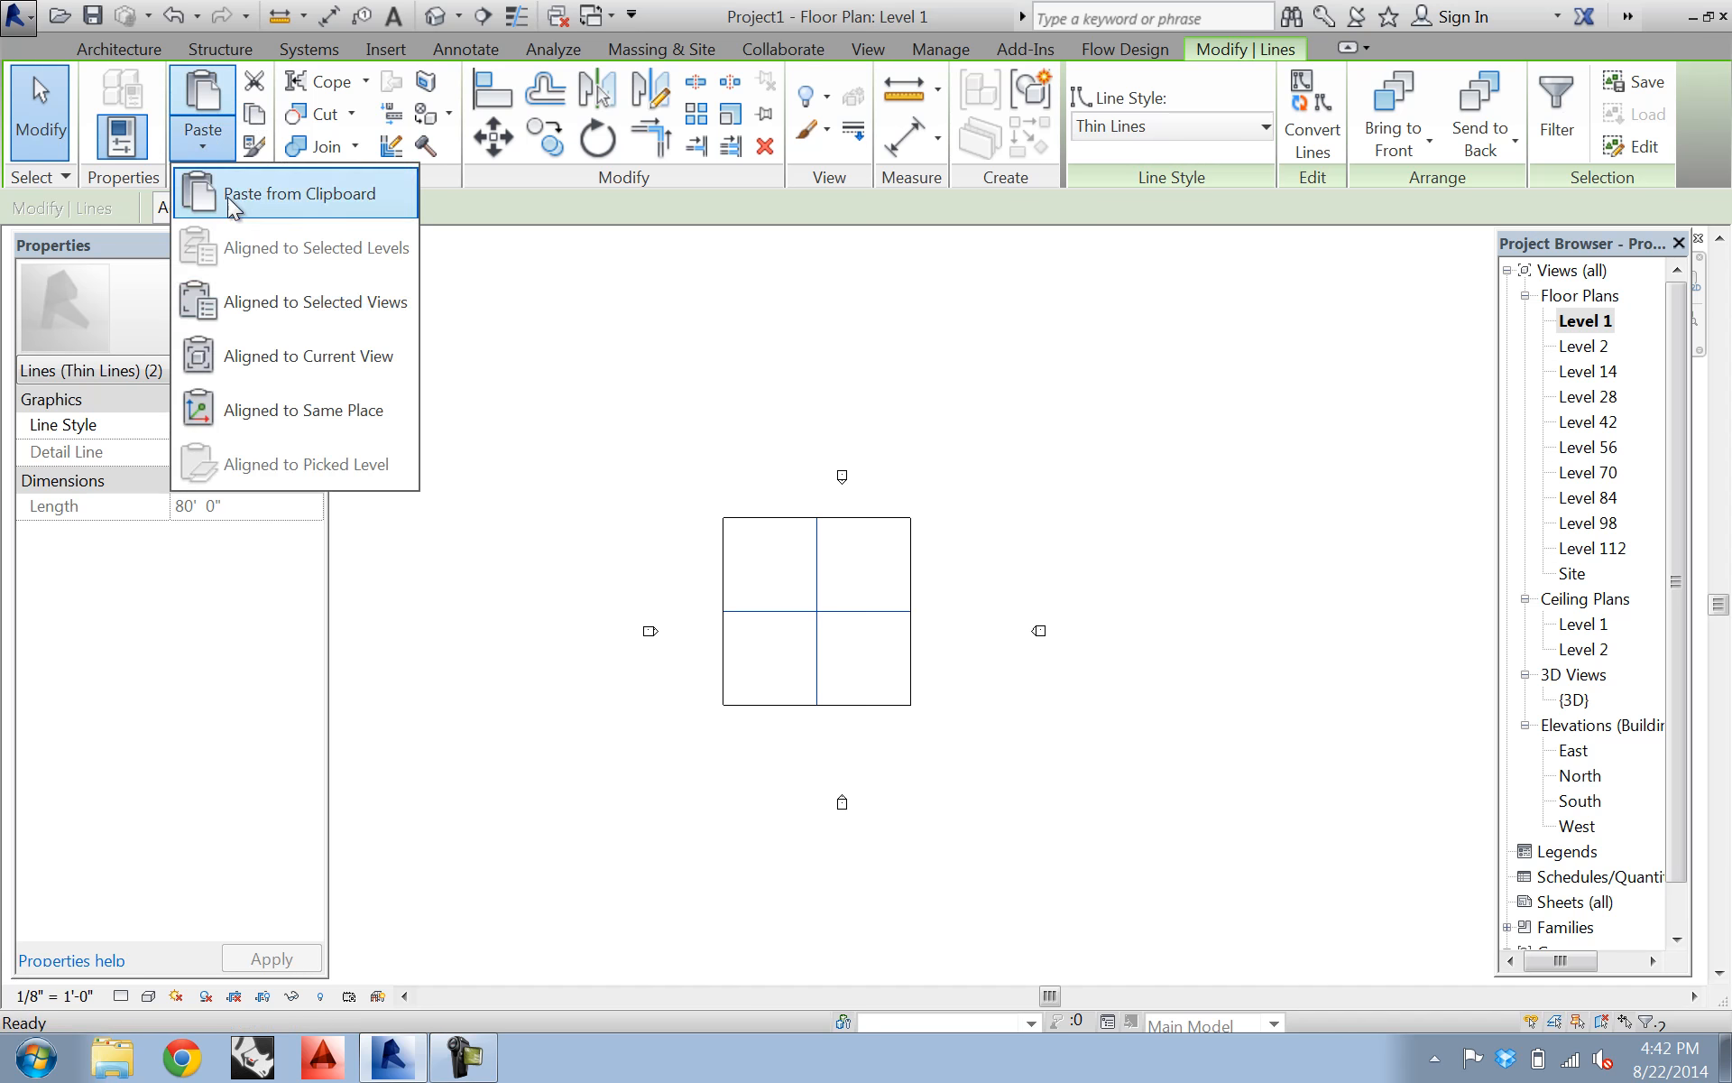
left_click(274, 307)
left_click(812, 369)
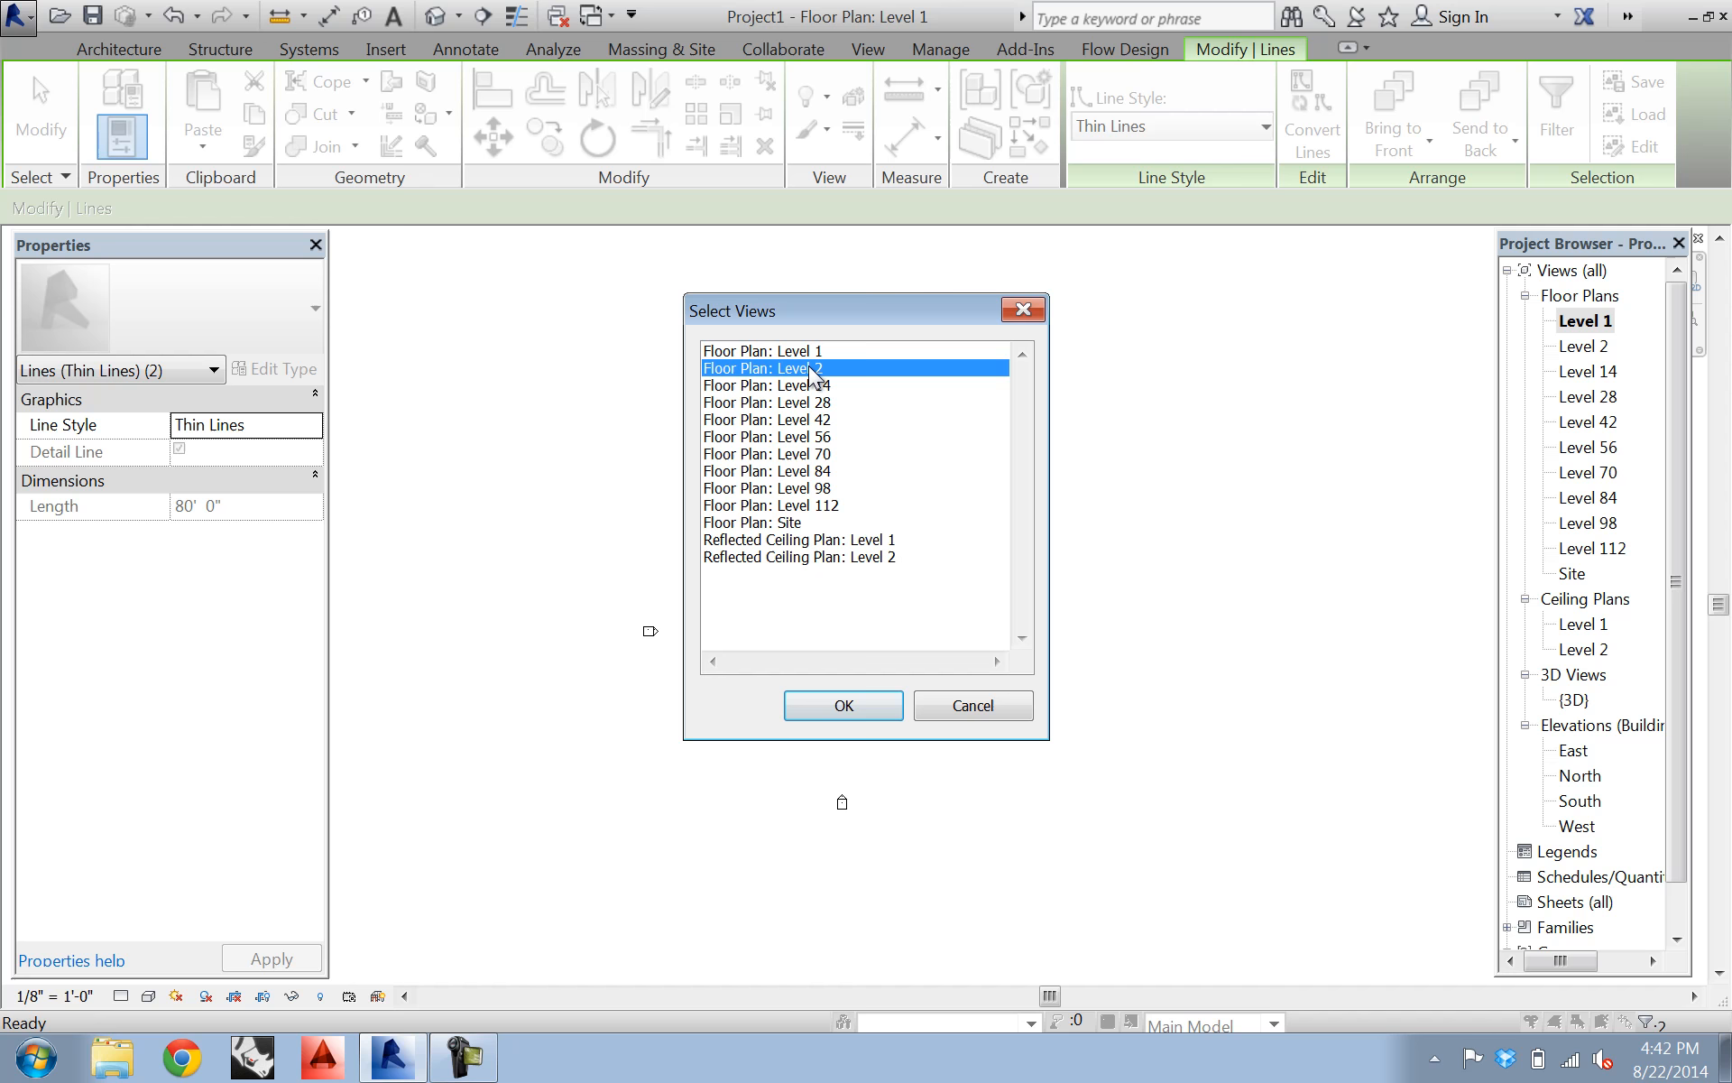
left_click(826, 505, "shift")
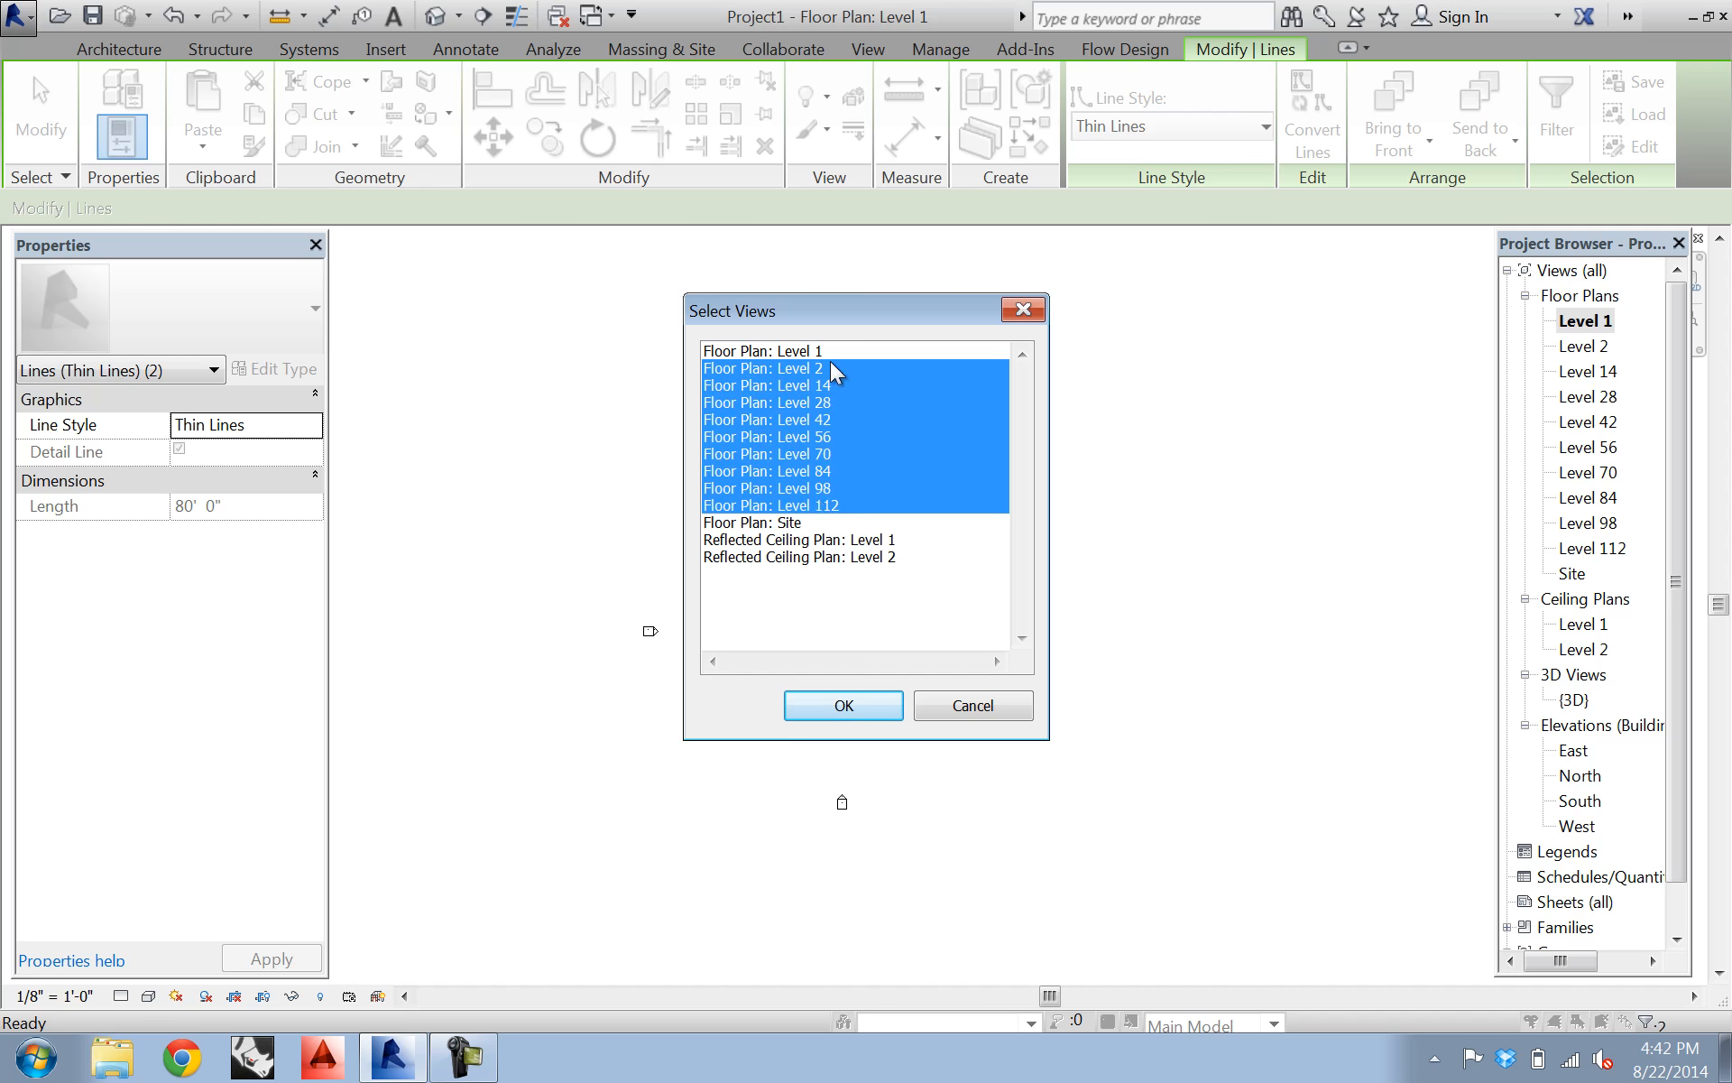
left_click(848, 705)
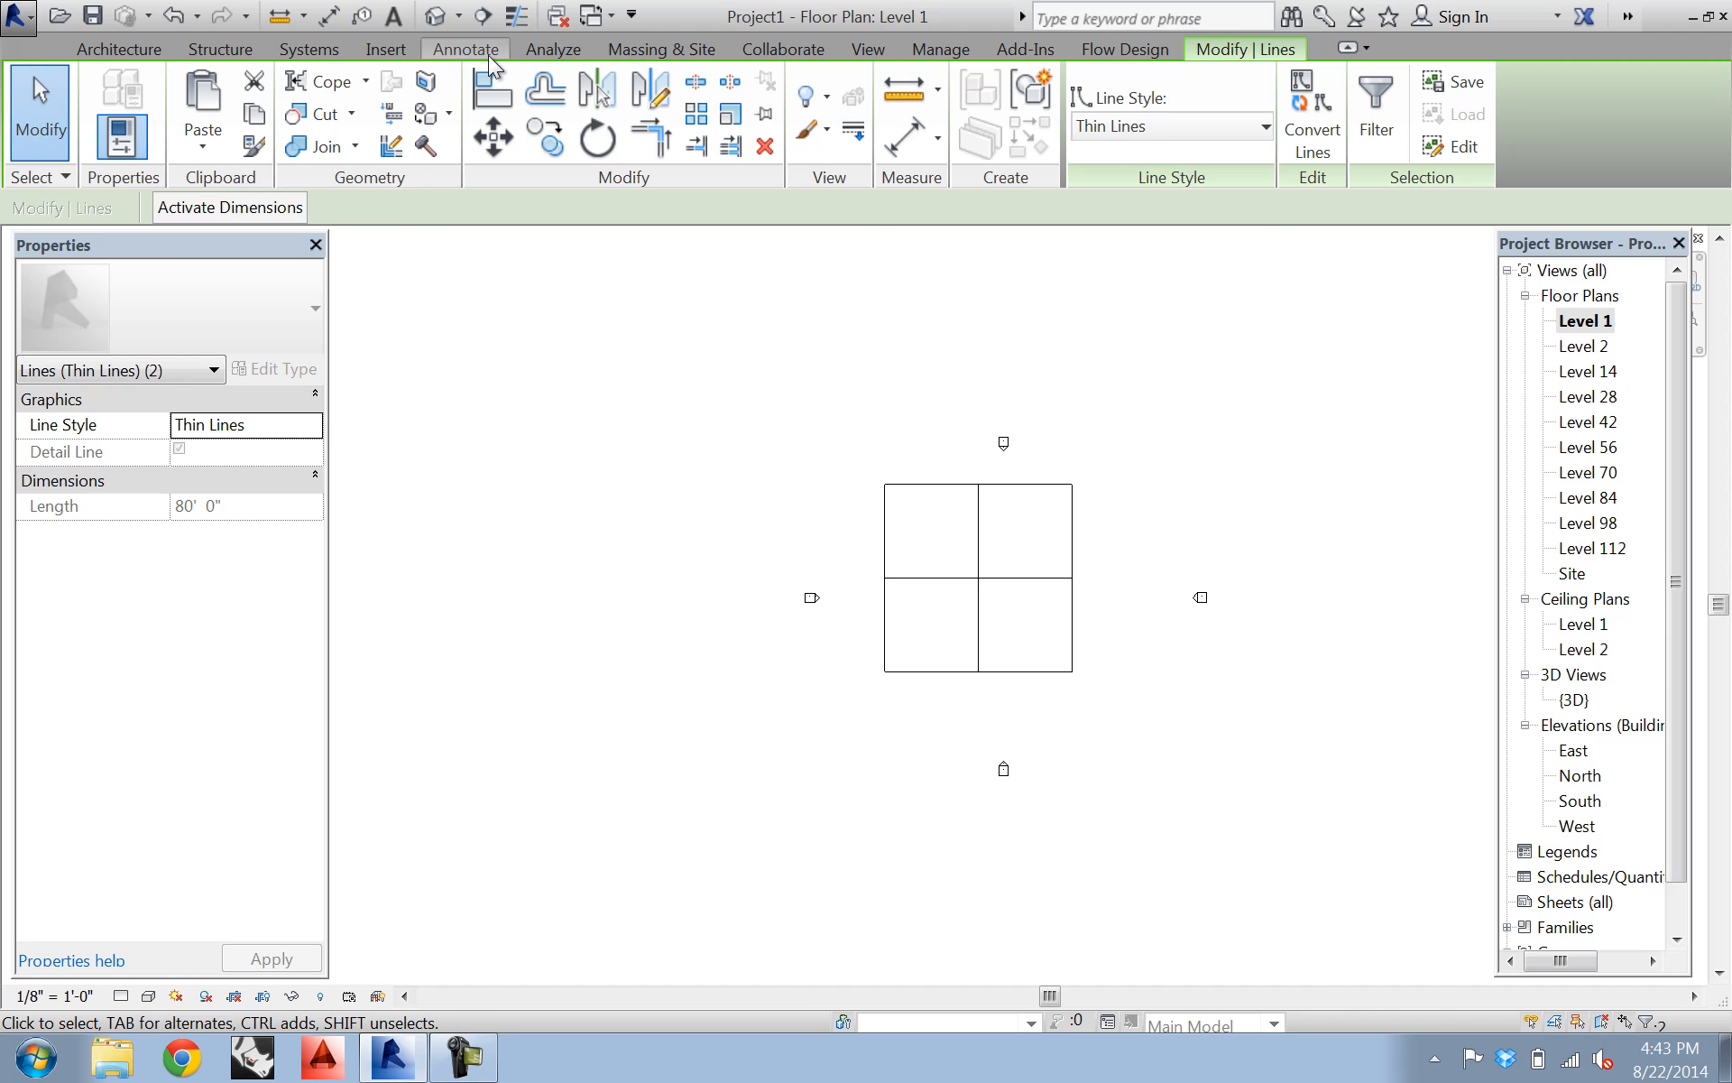
- Start an in-place mass in the Level 1 plan and draw a circle with a 120' radius centred on the centre lines' intersection
left_click(661, 49)
left_click(277, 108)
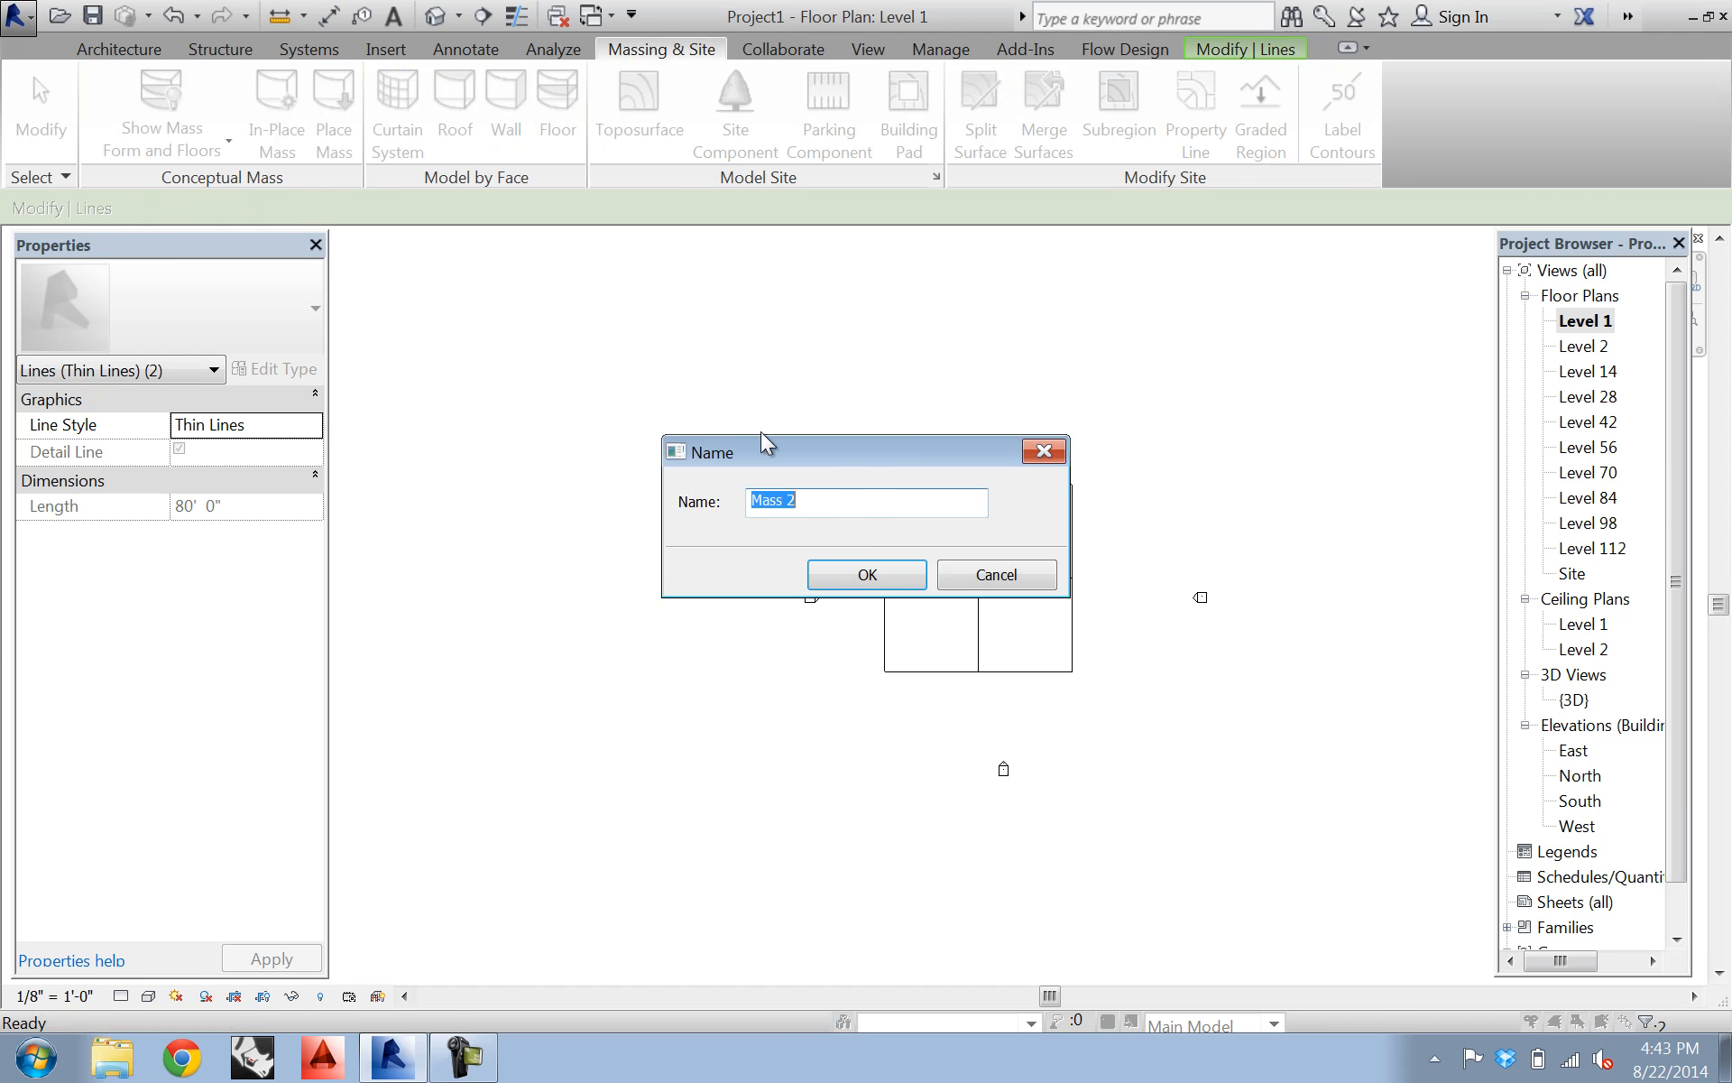
left_click(852, 577)
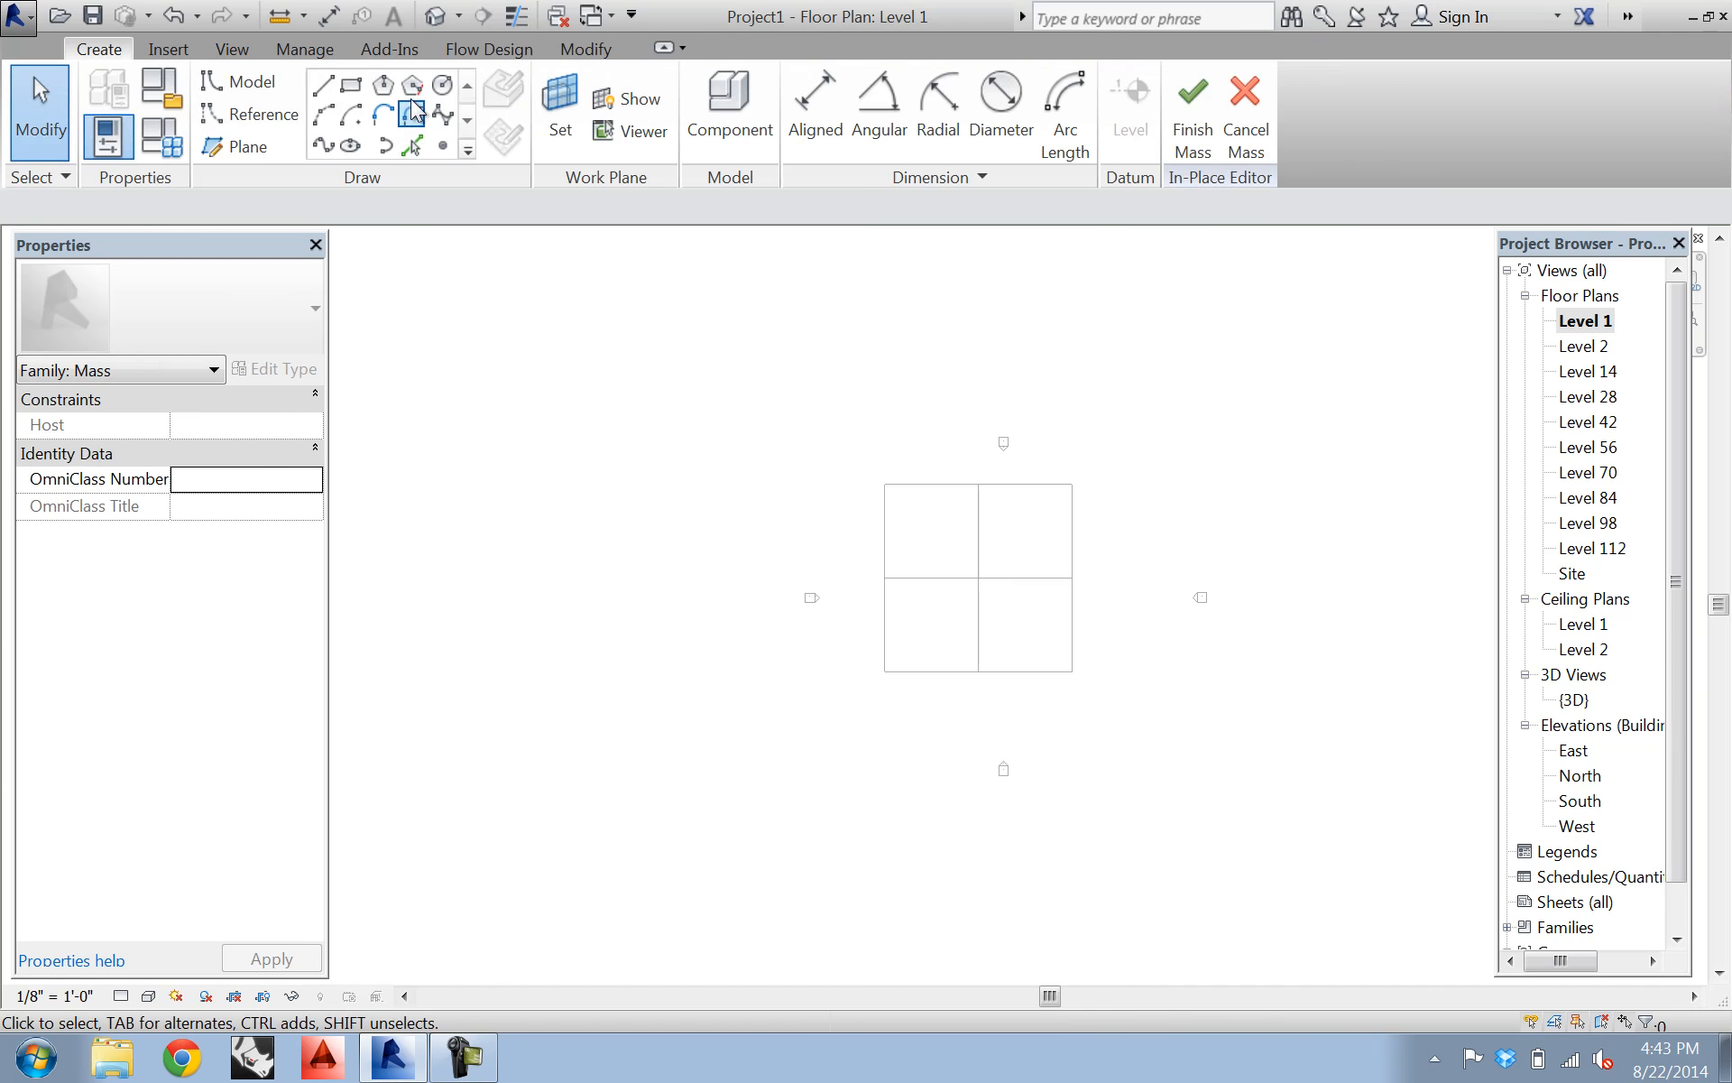
left_click(441, 88)
left_click(978, 577)
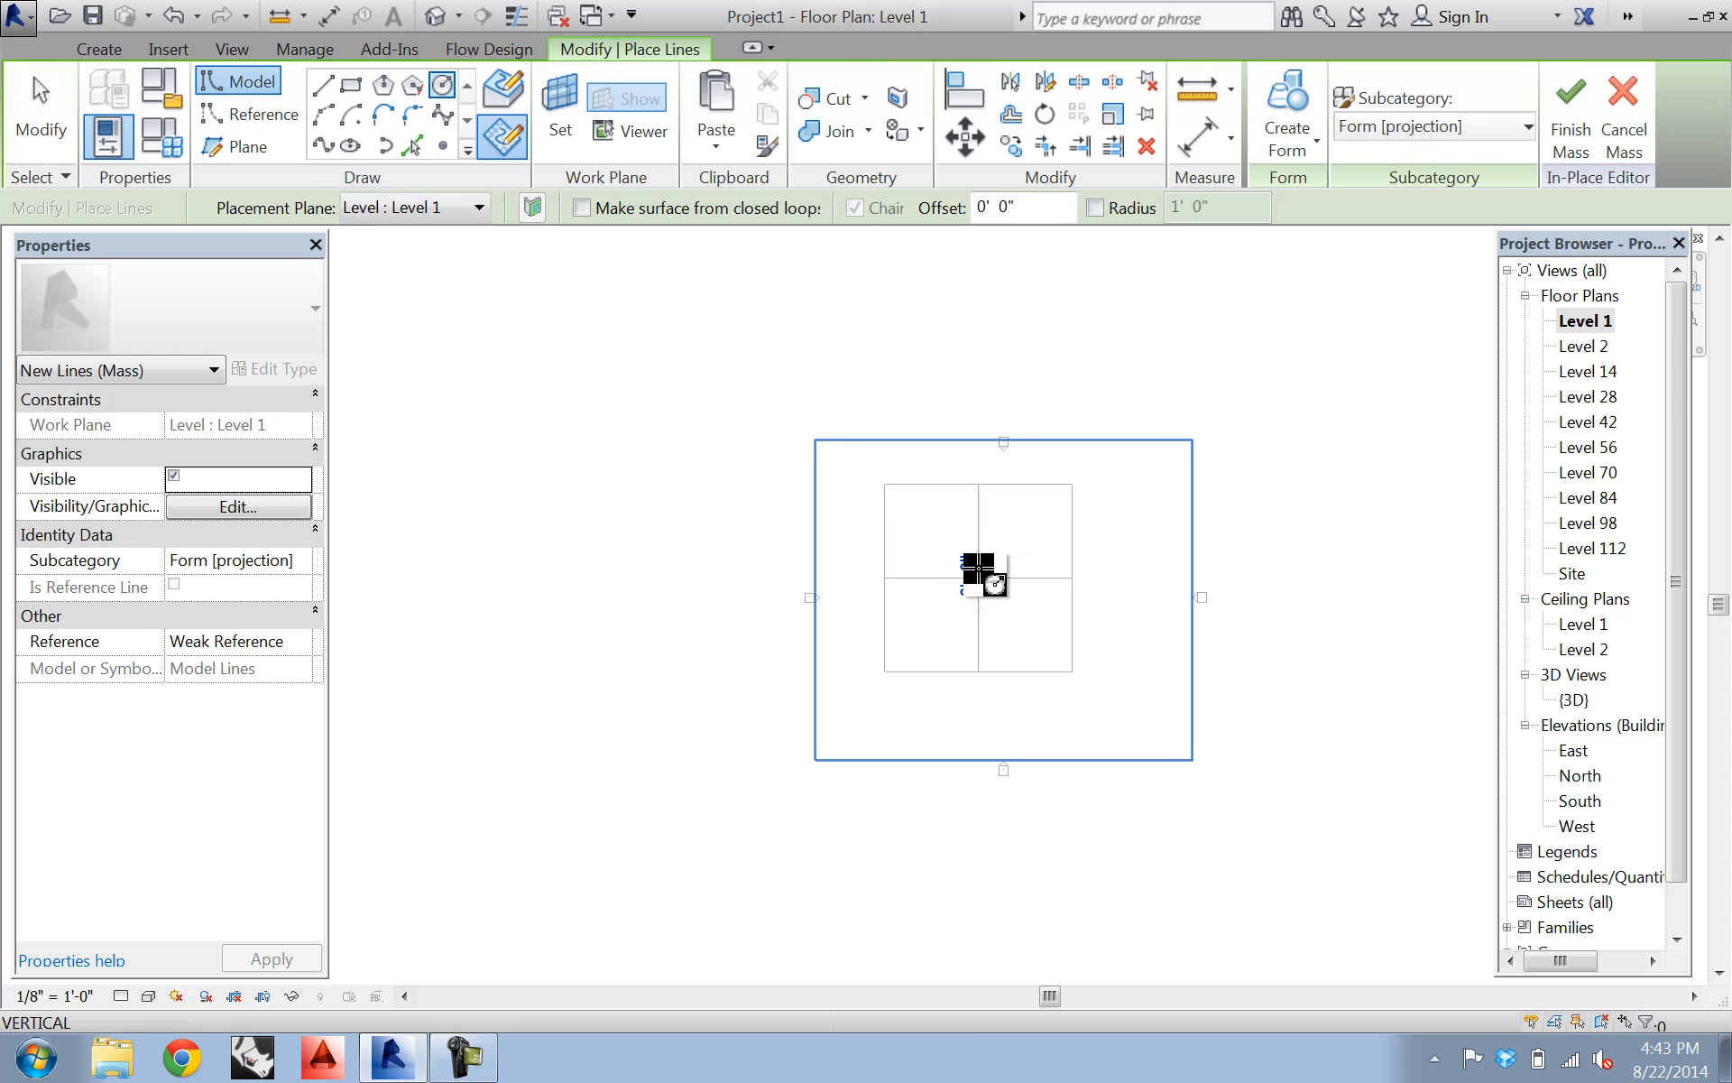
type("1")
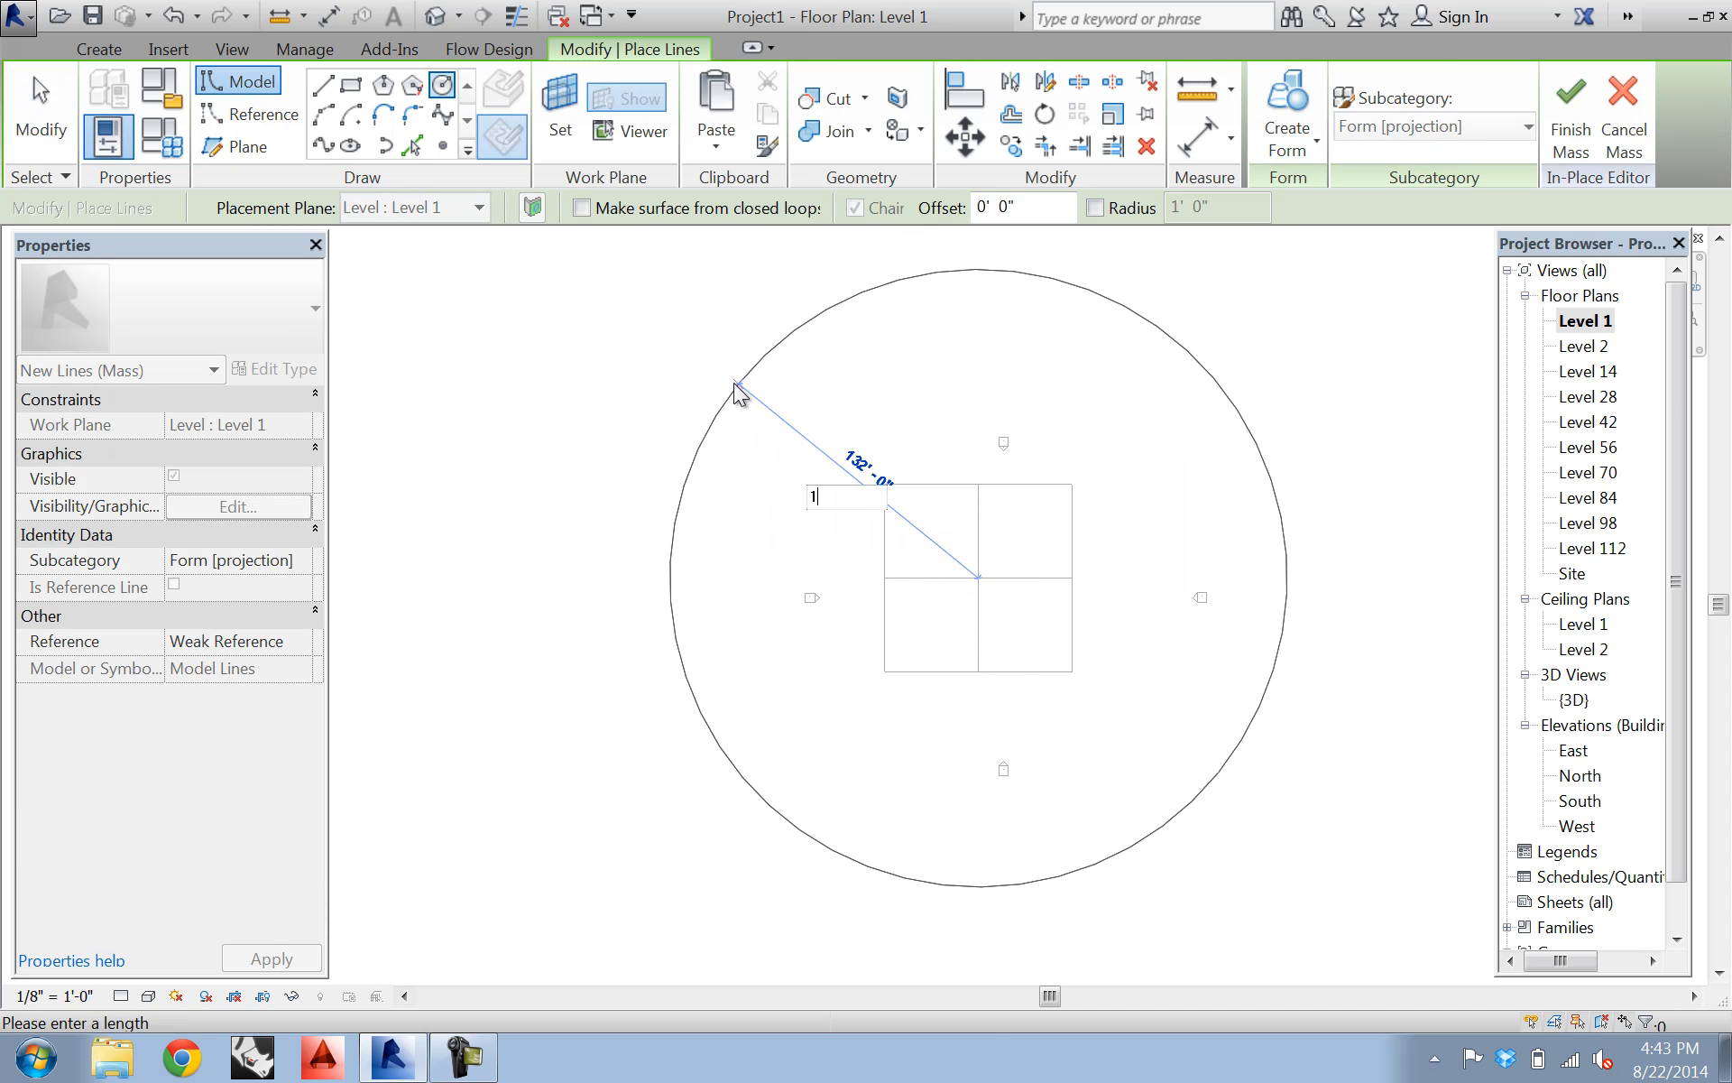
type("20'")
key("Return")
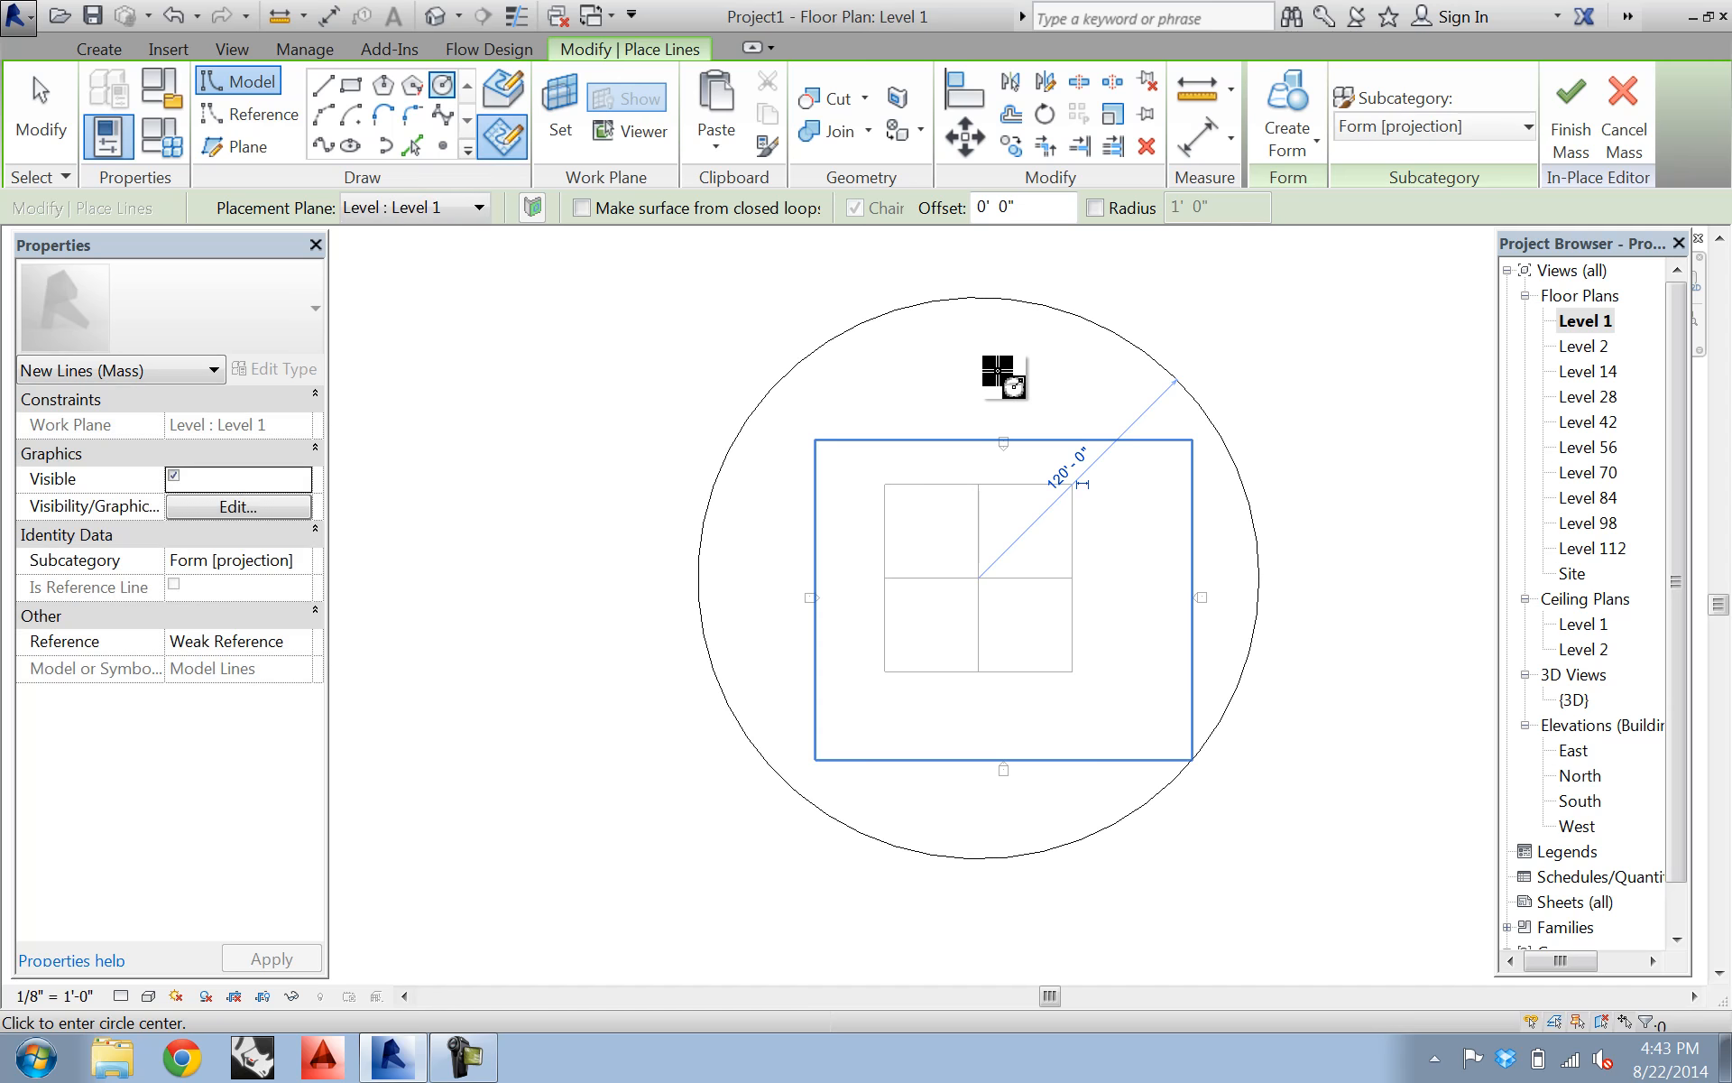
key("Escape")
key("Escape")
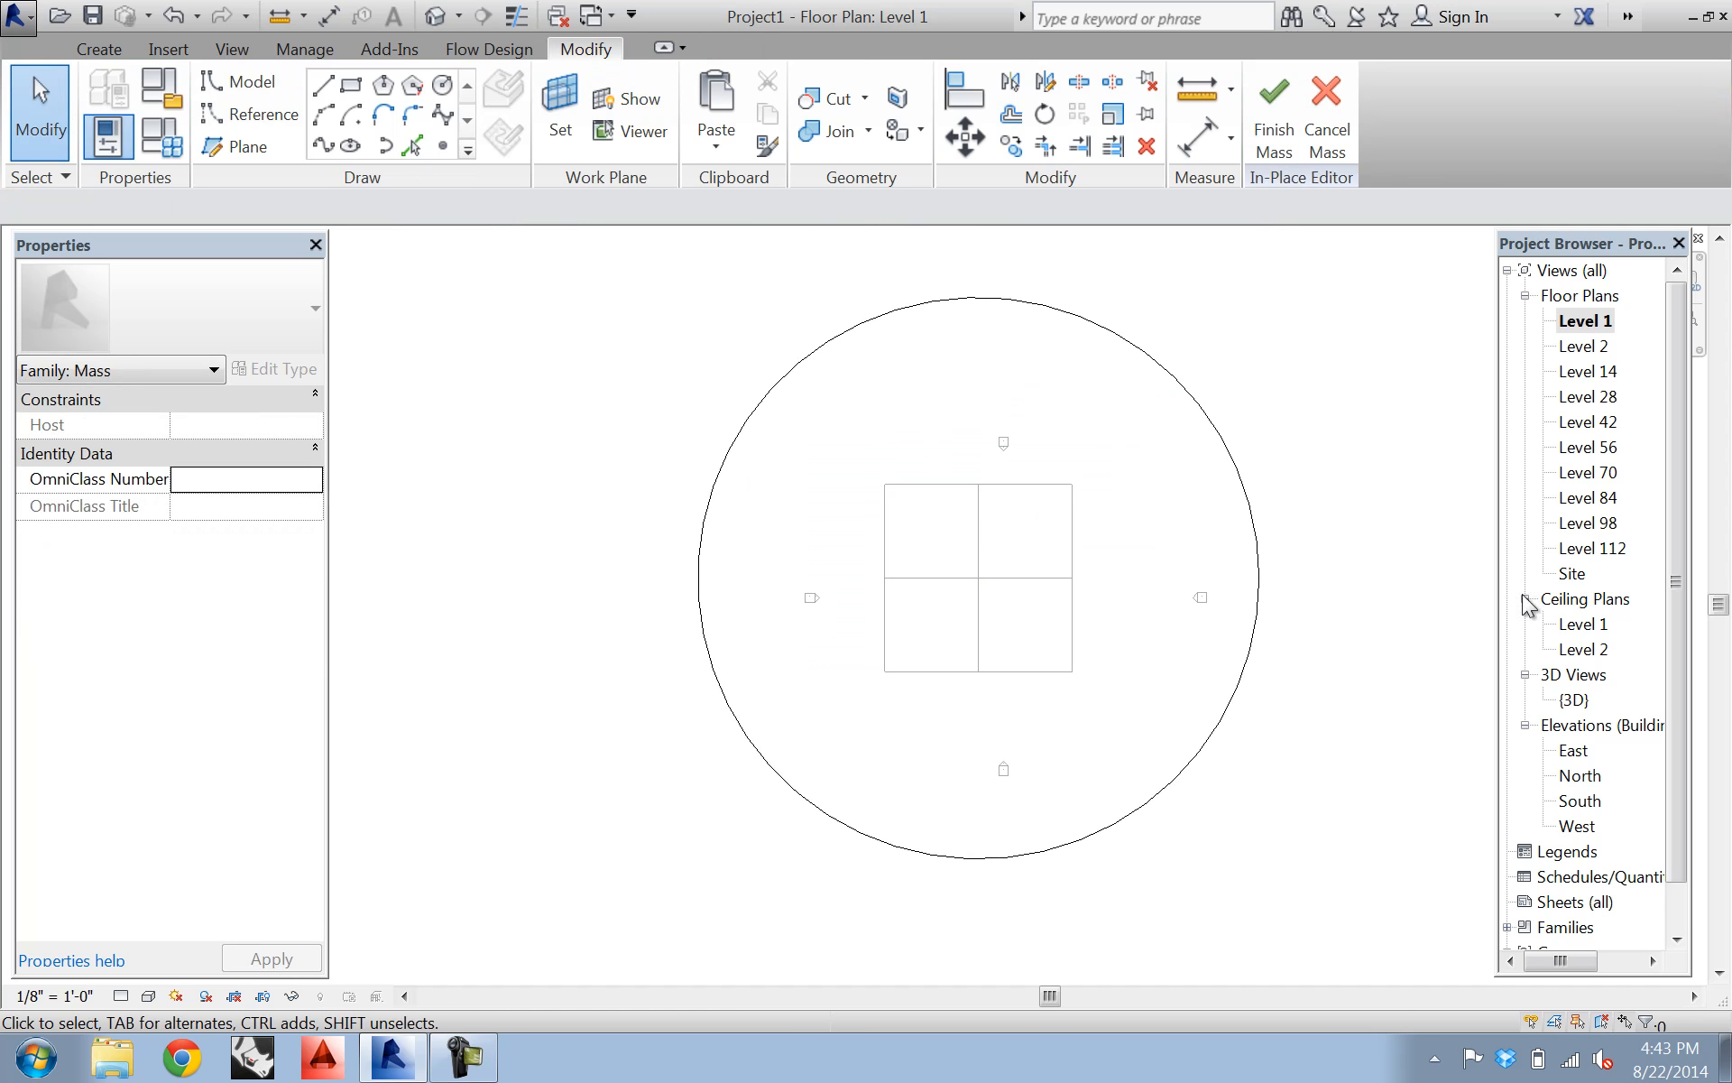
- Copy the Level 1 circle straight up to Level 14 in the East elevation
left_click(1222, 436)
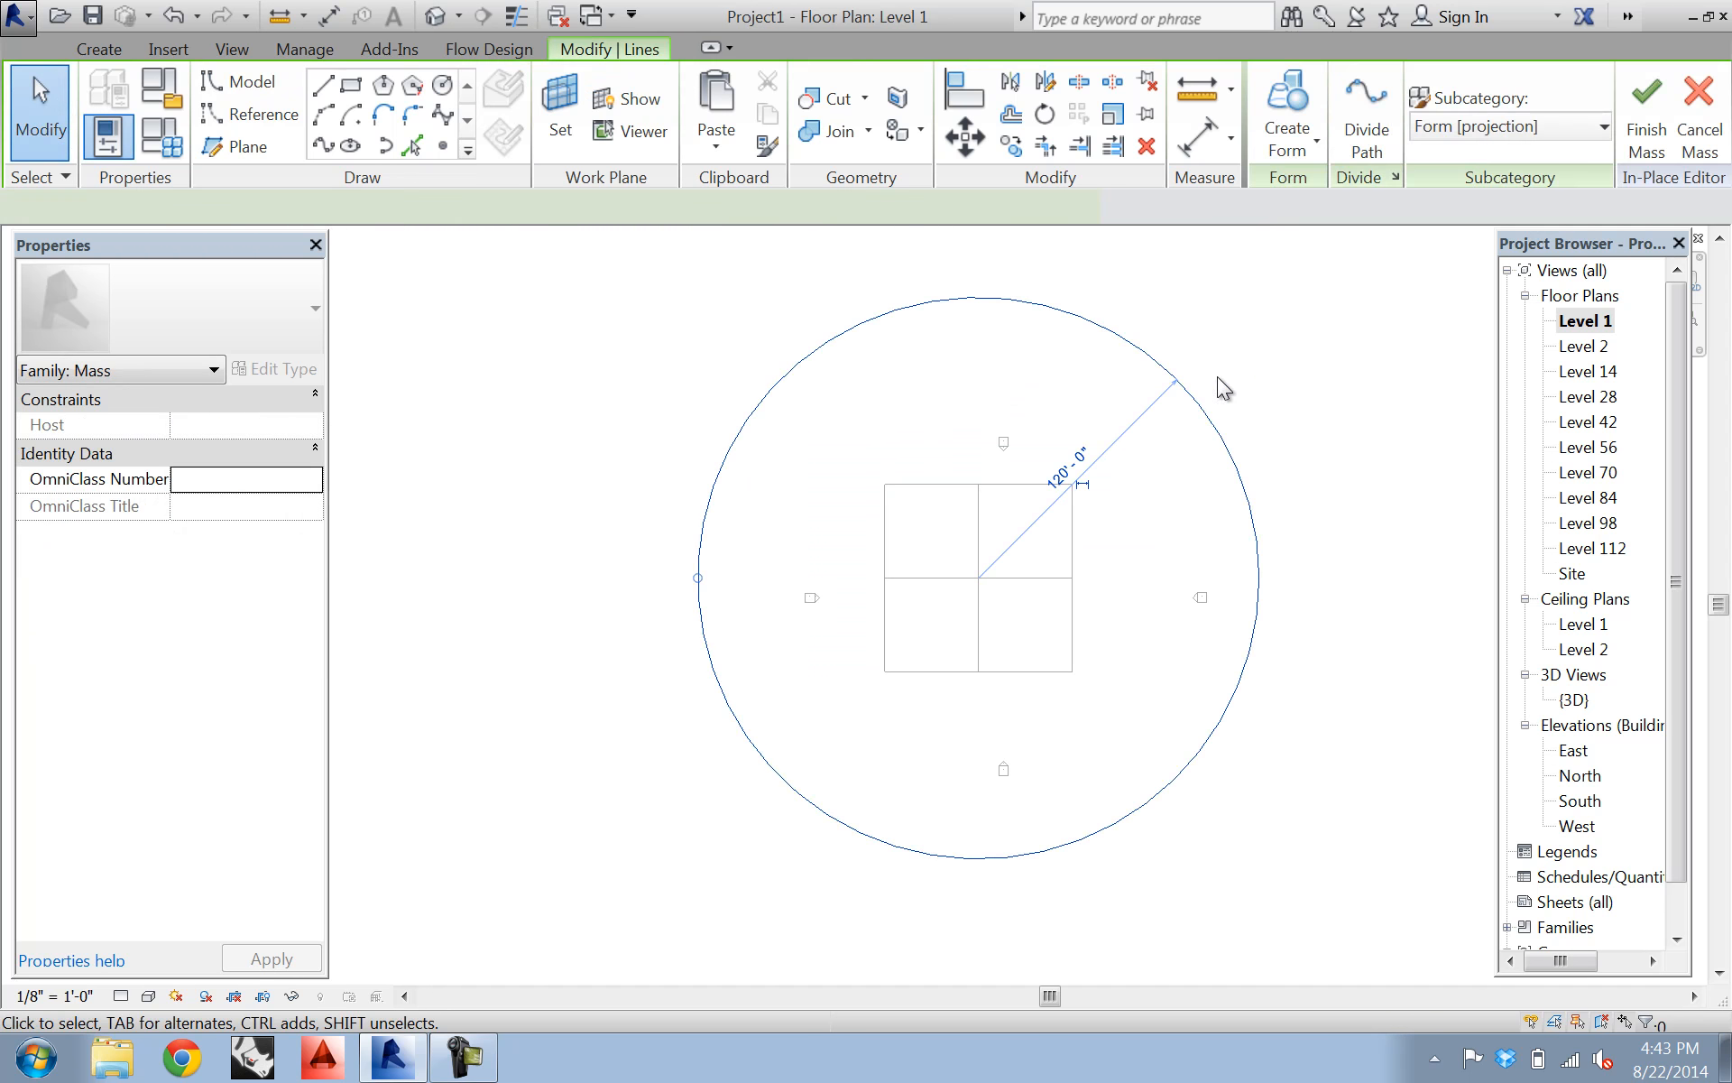
double_click(1574, 750)
middle_click_drag(961, 684, 934, 437)
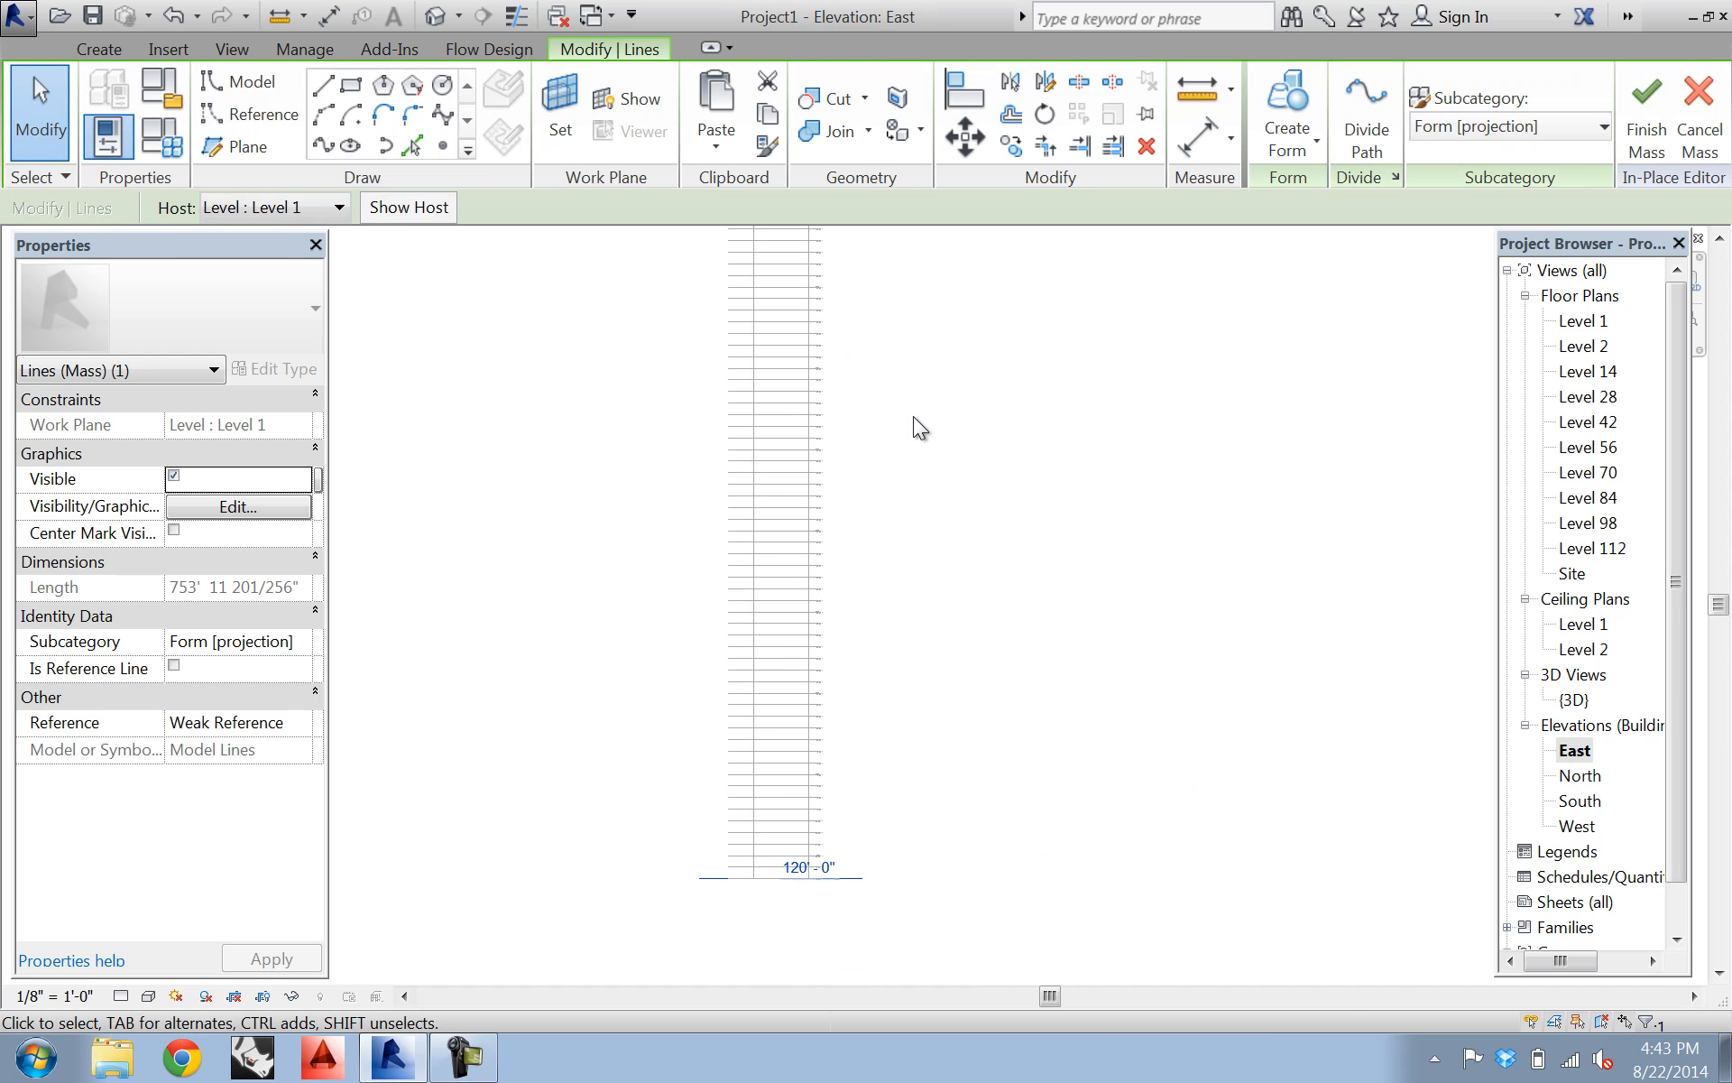
key("c")
key("o")
left_click(699, 878)
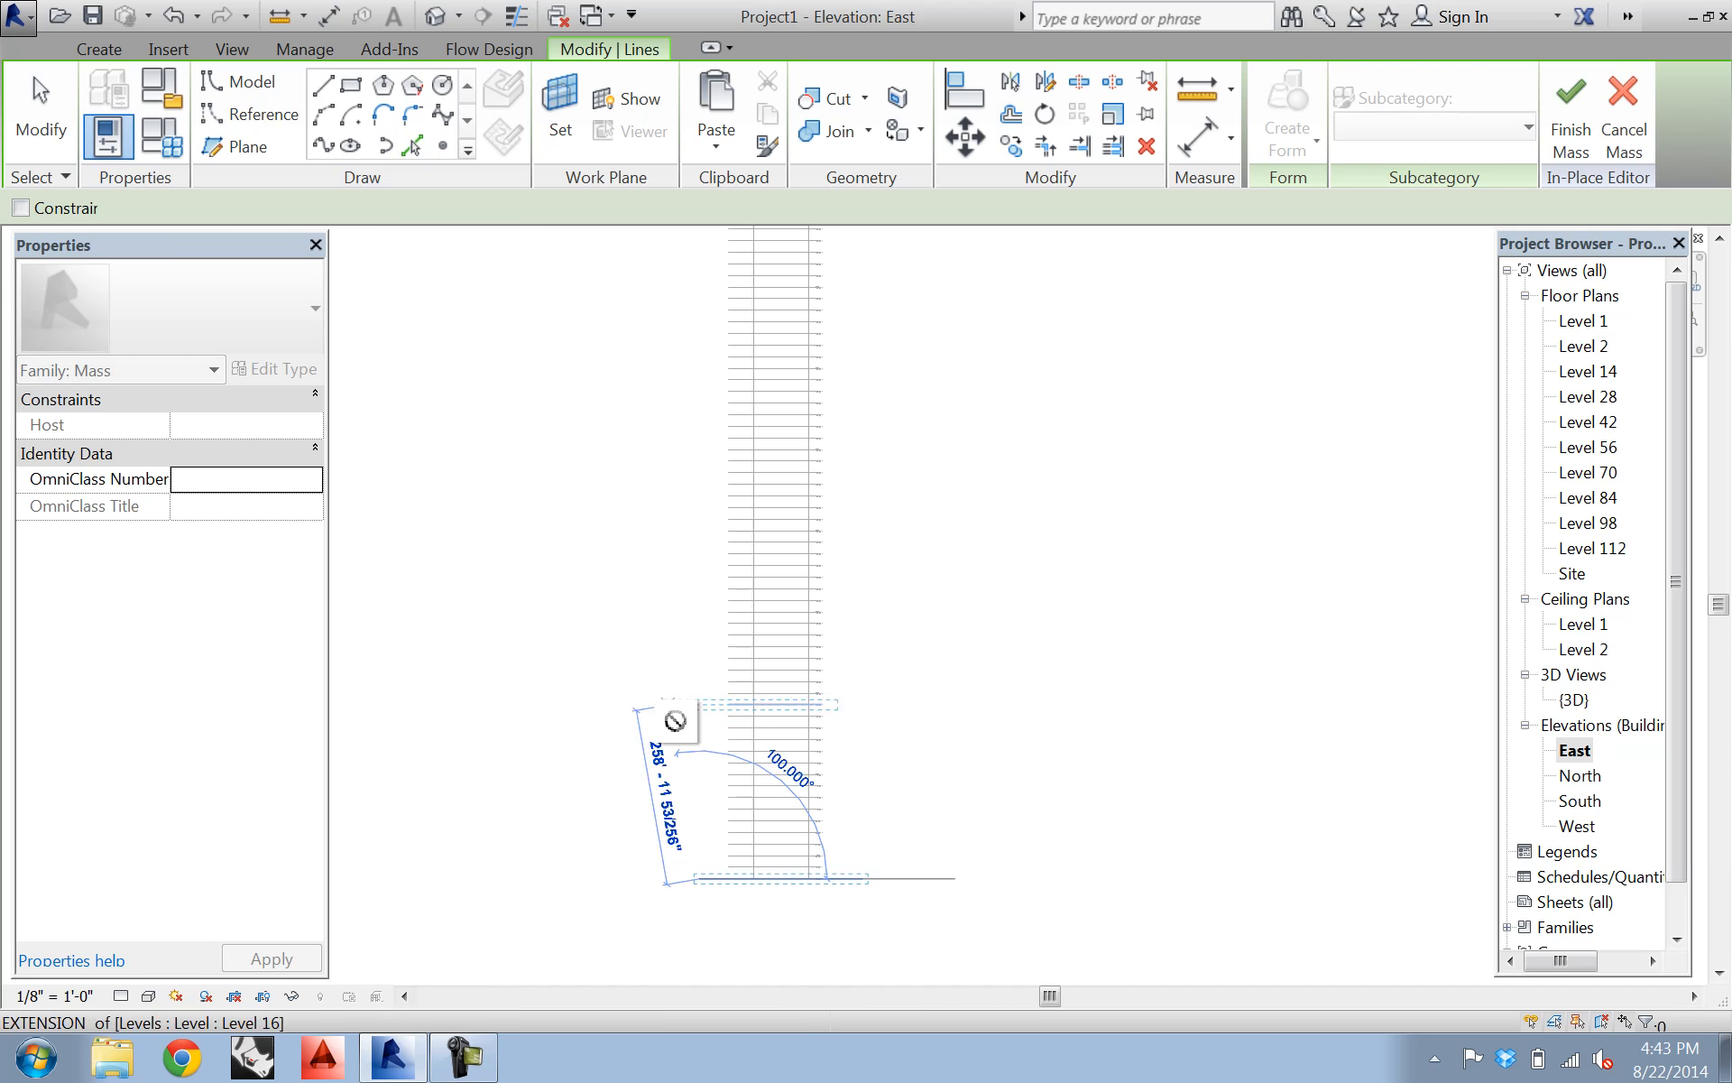
scroll(766, 726, "up", 8)
middle_click_drag(1034, 711, 907, 458)
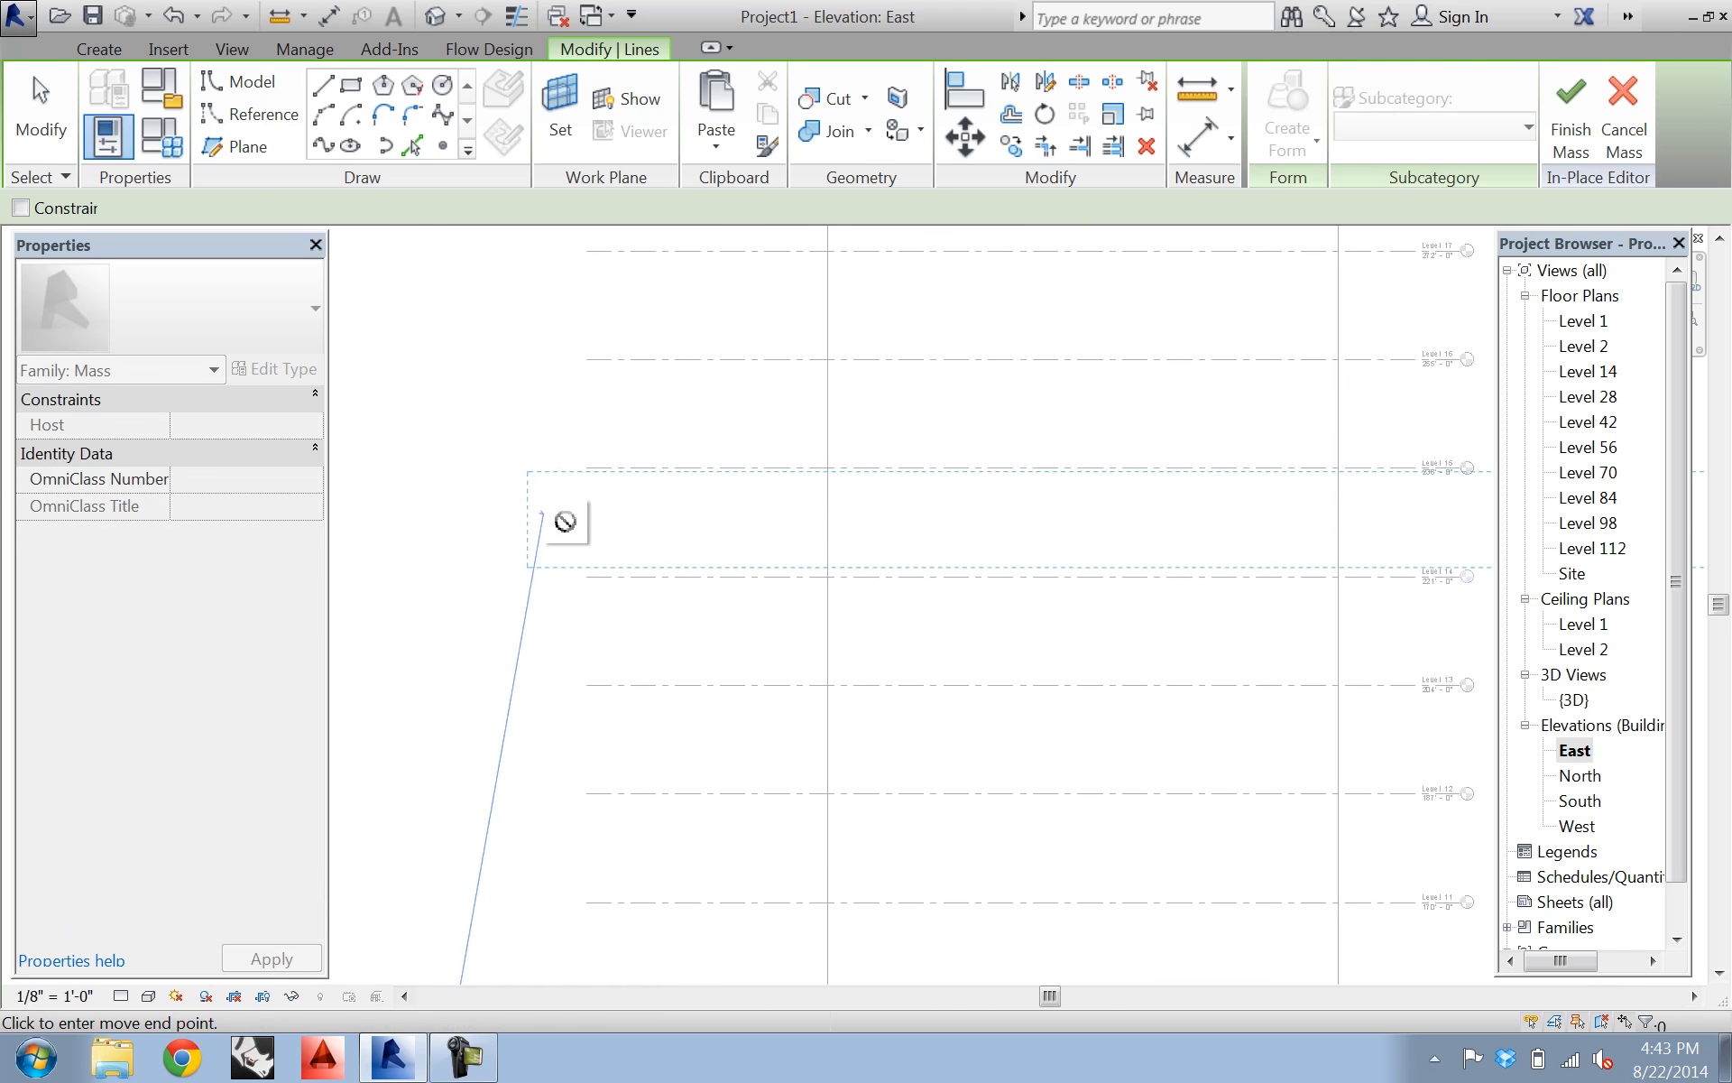
key("shift")
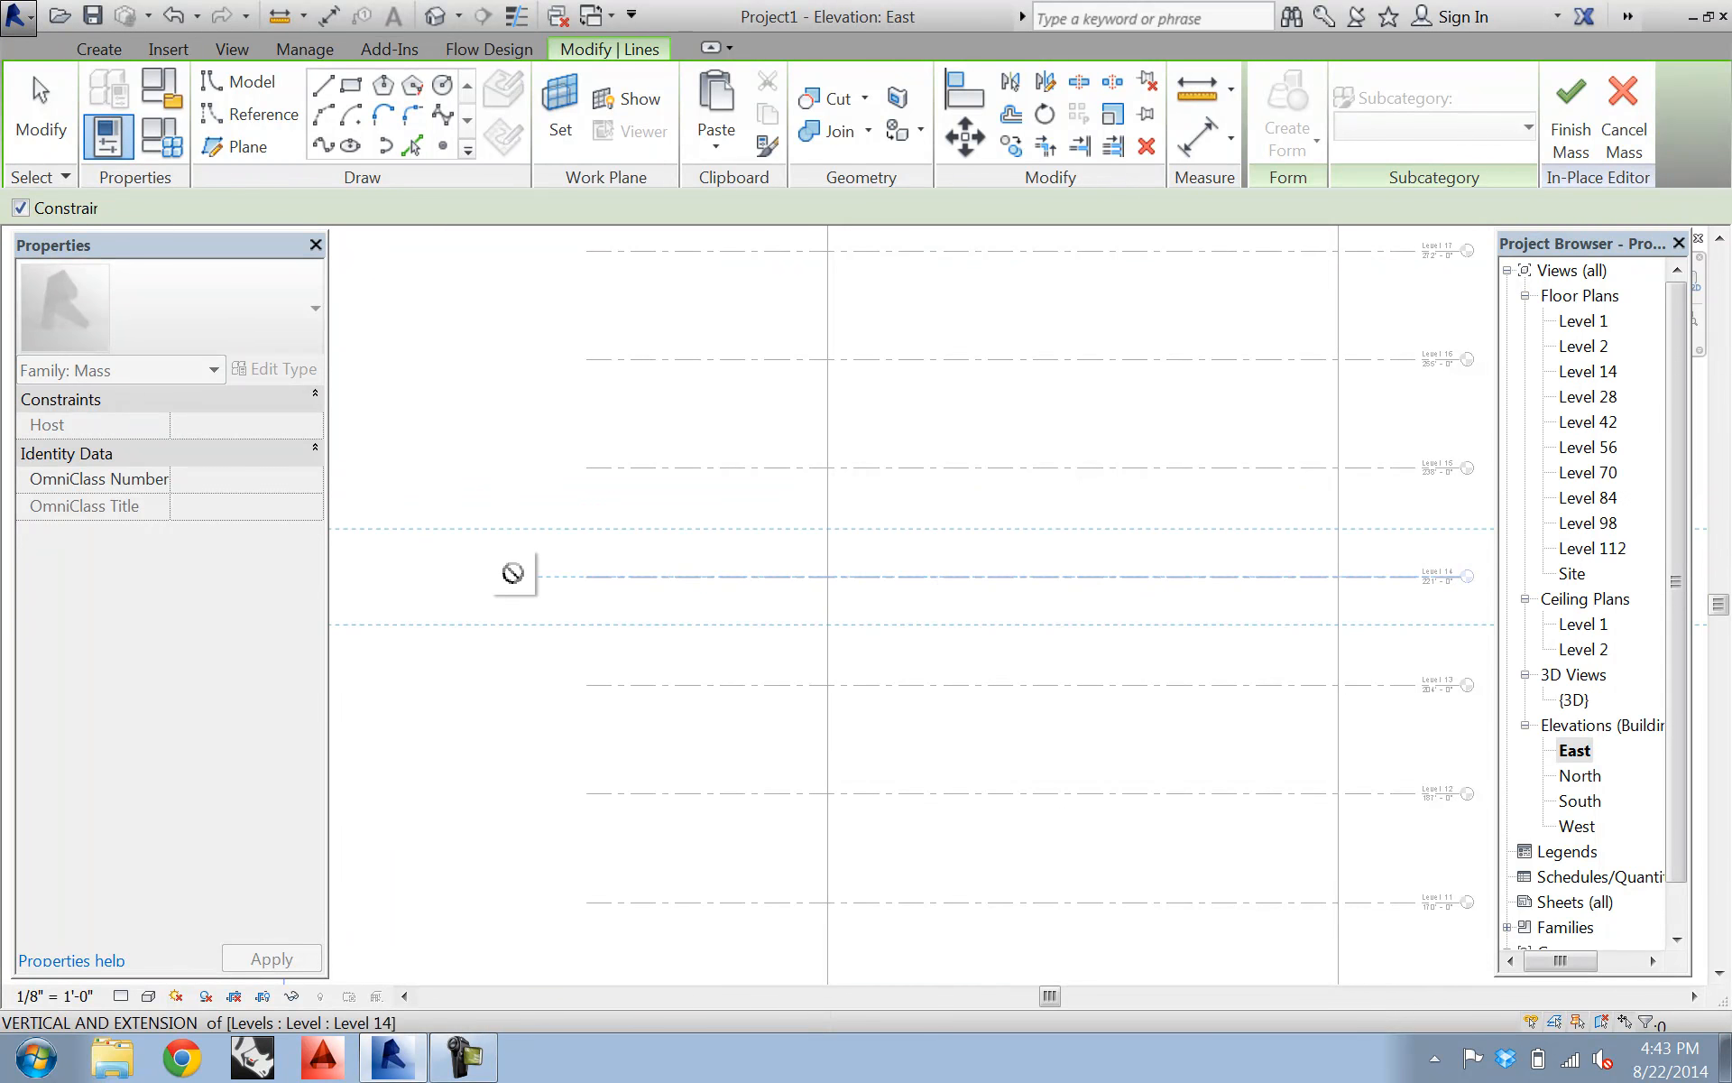
left_click(513, 572)
- Create a solid form between the Level 1 and Level 14 circles and finish the mass
scroll(888, 451, "down", 2)
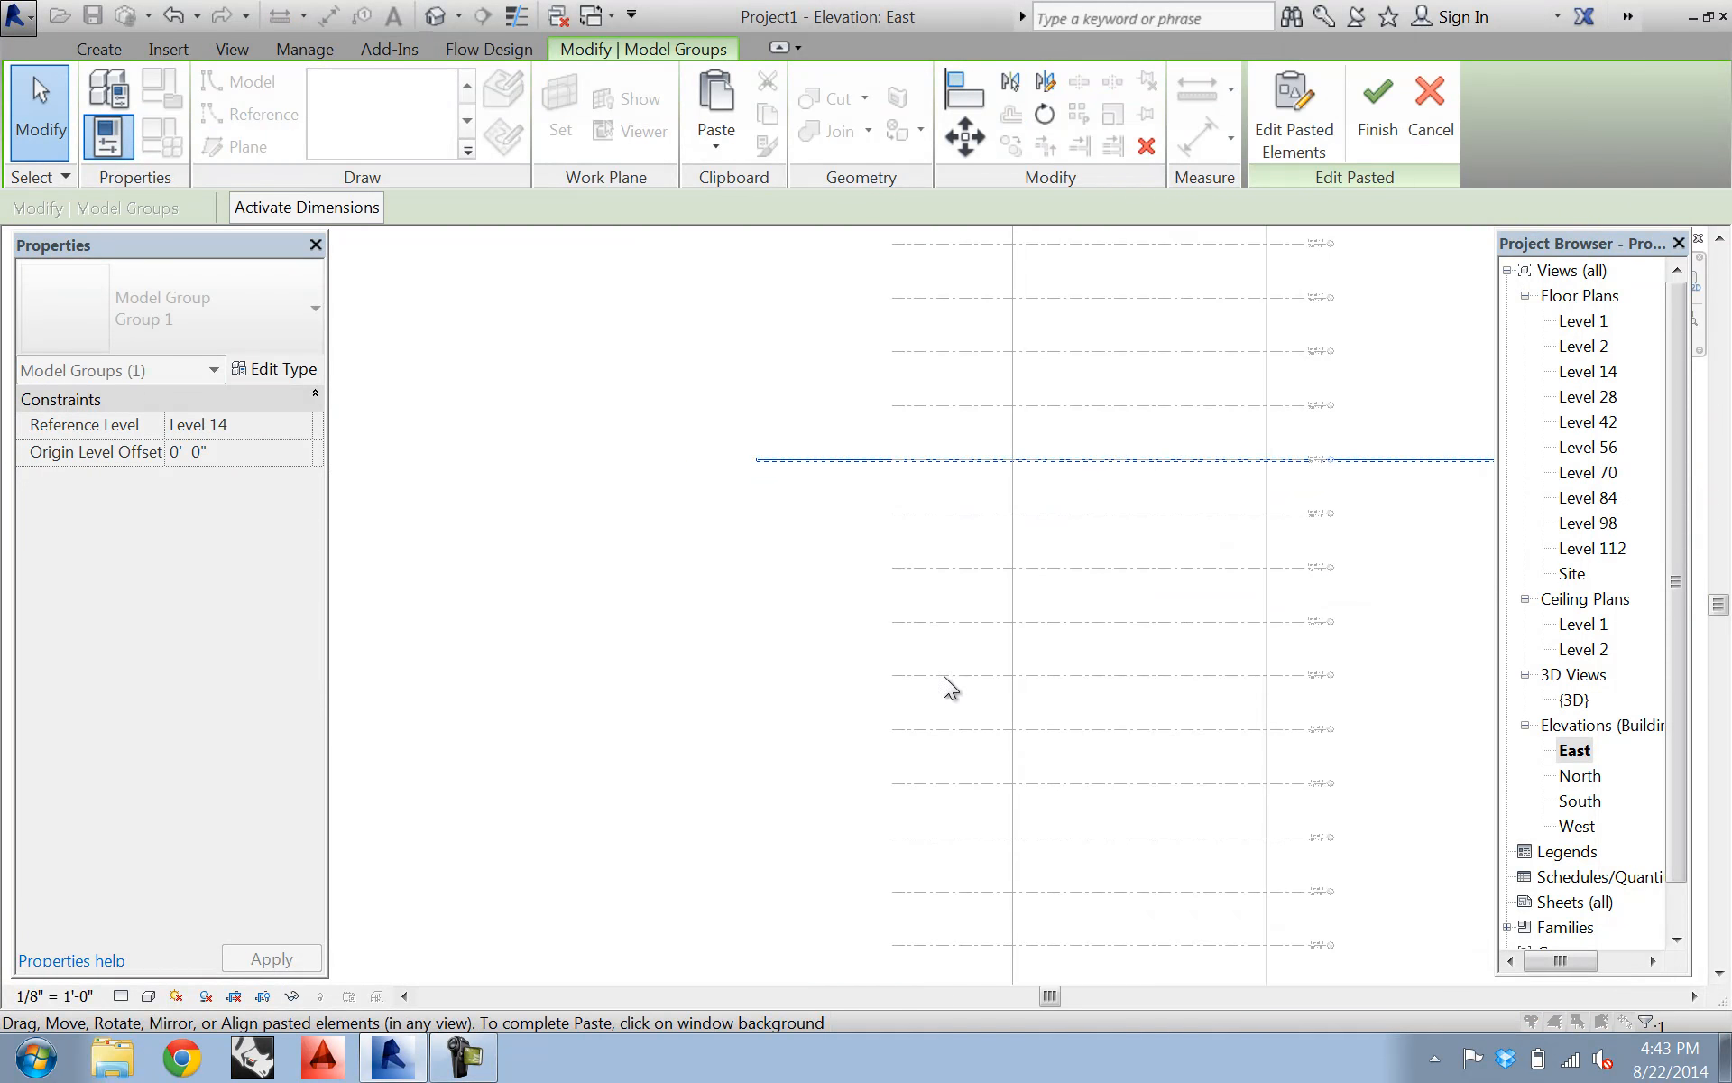
scroll(945, 677, "down", 2)
middle_click_drag(811, 658, 734, 595)
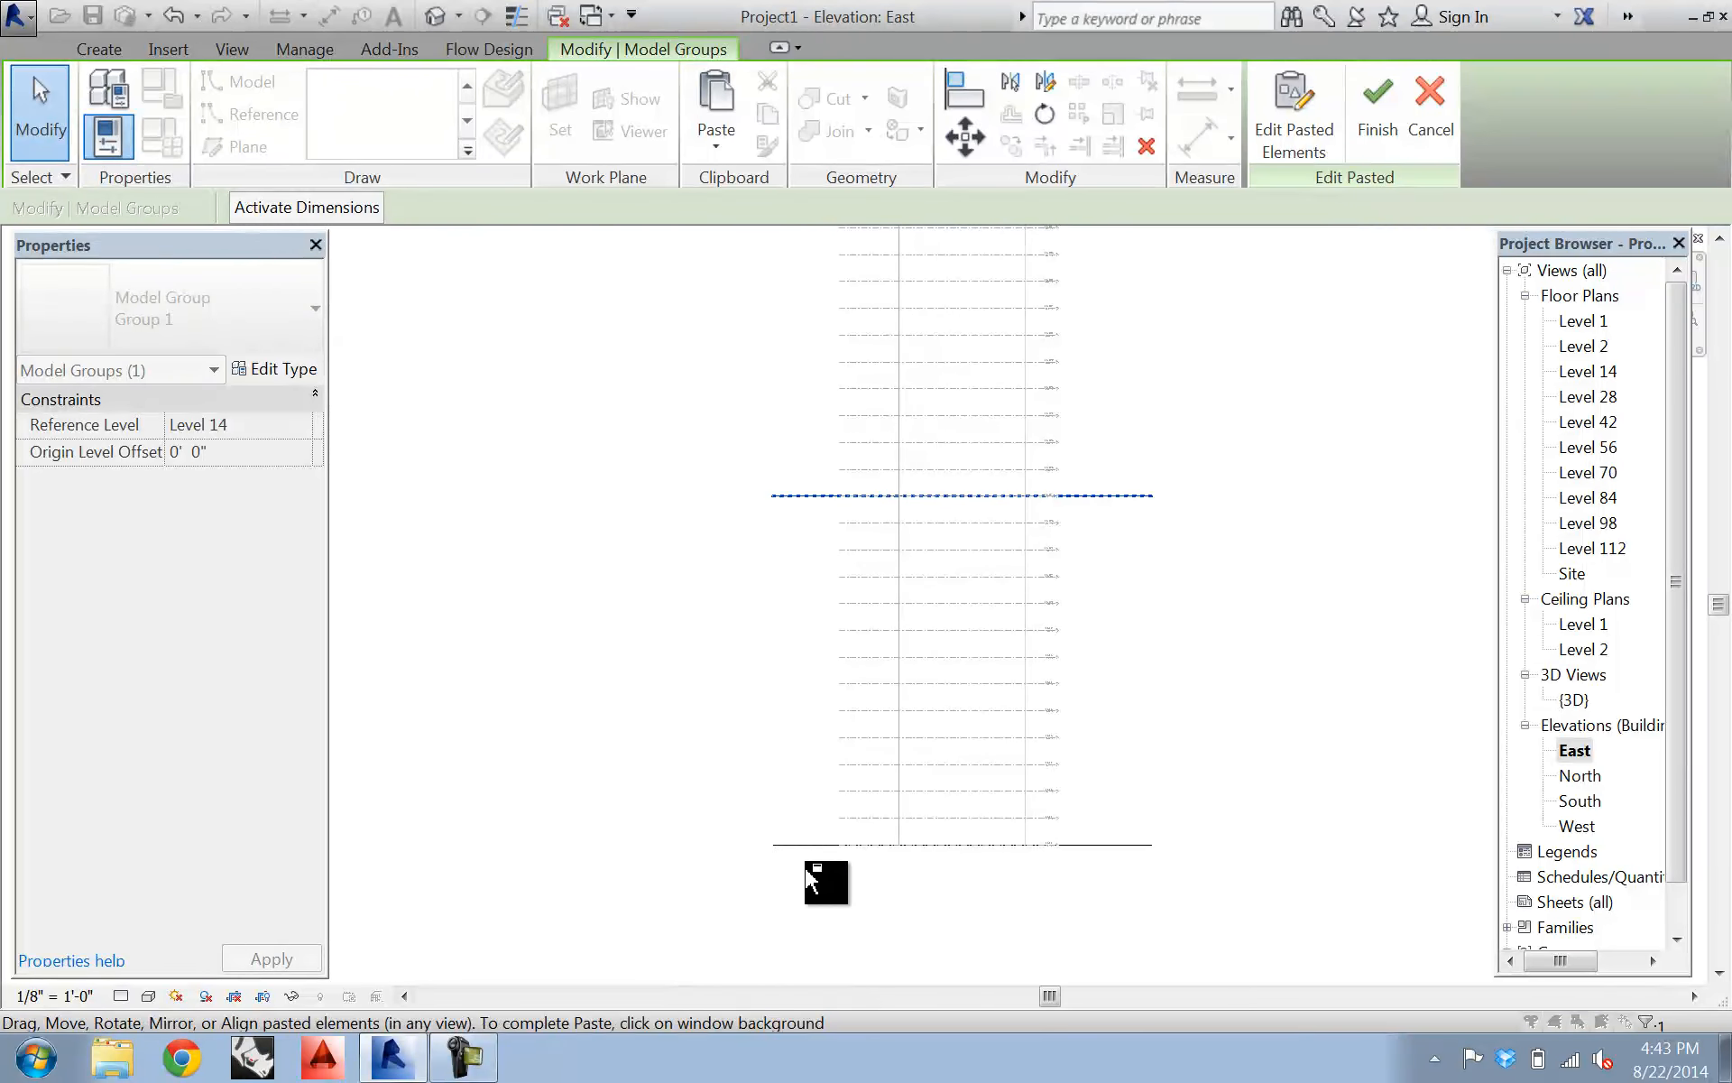
left_click(802, 844, "ctrl")
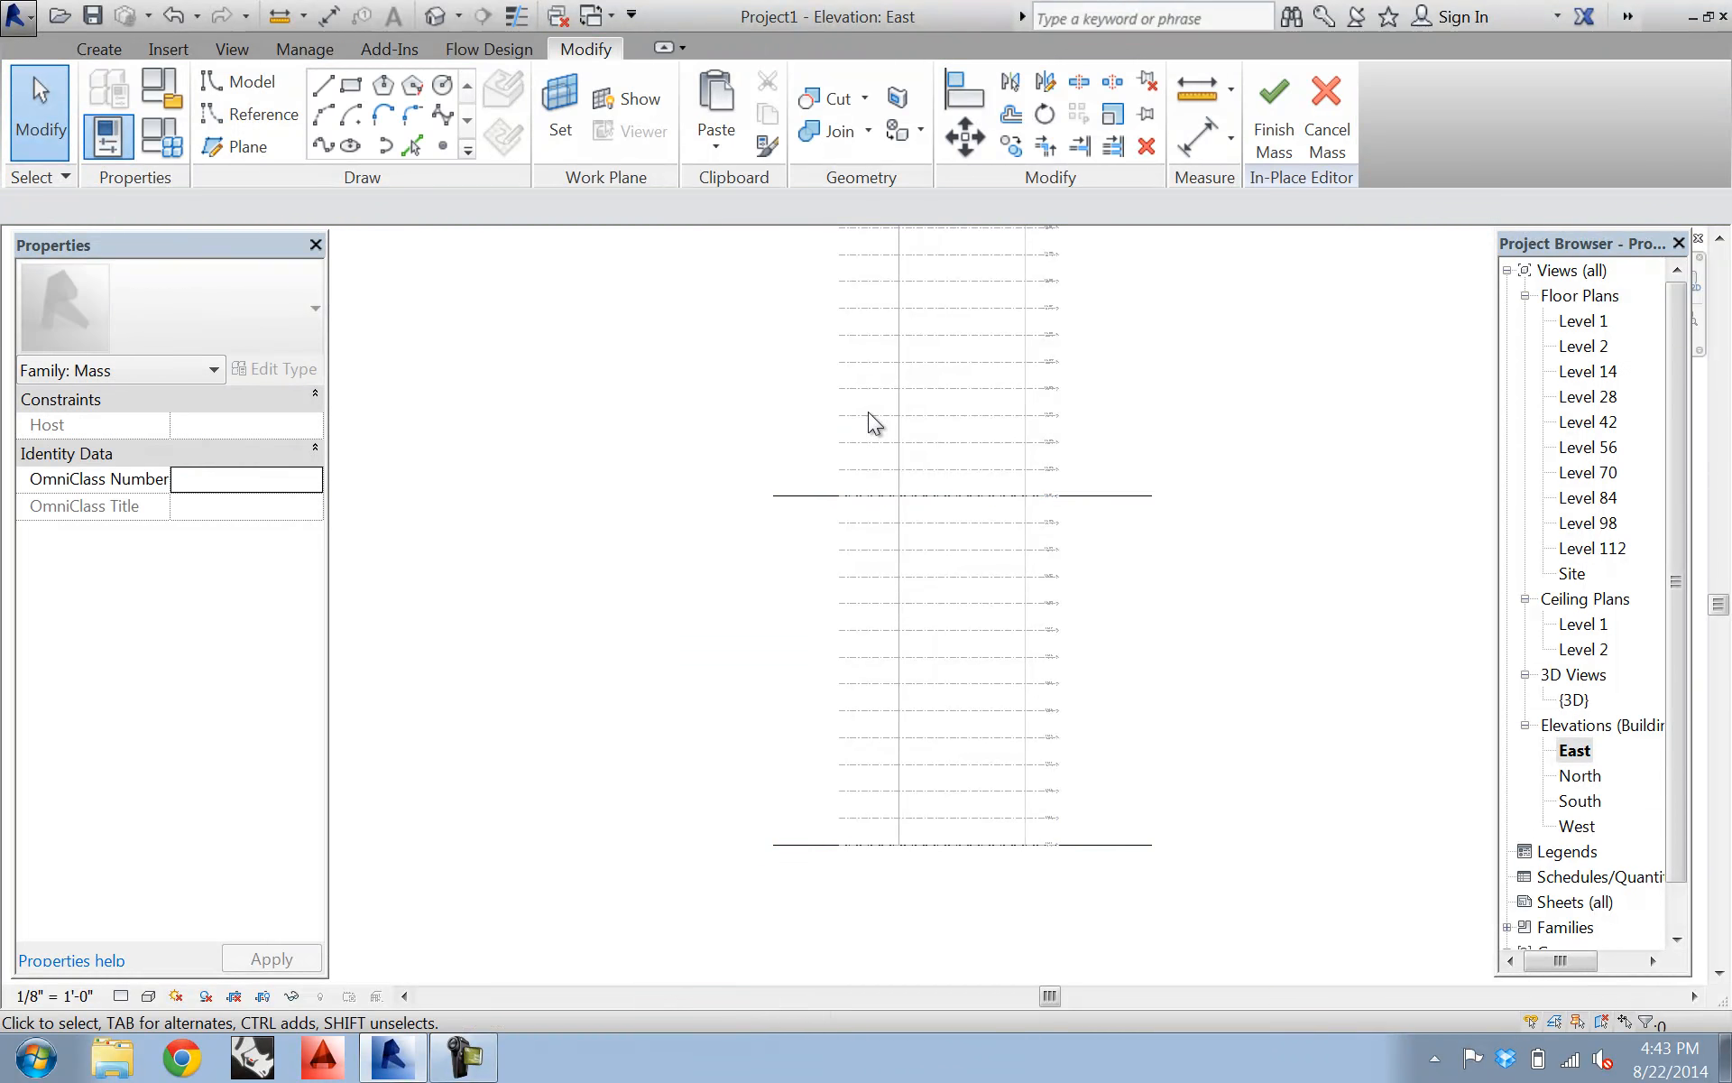
left_click(801, 495, "ctrl")
left_click(803, 845, "ctrl")
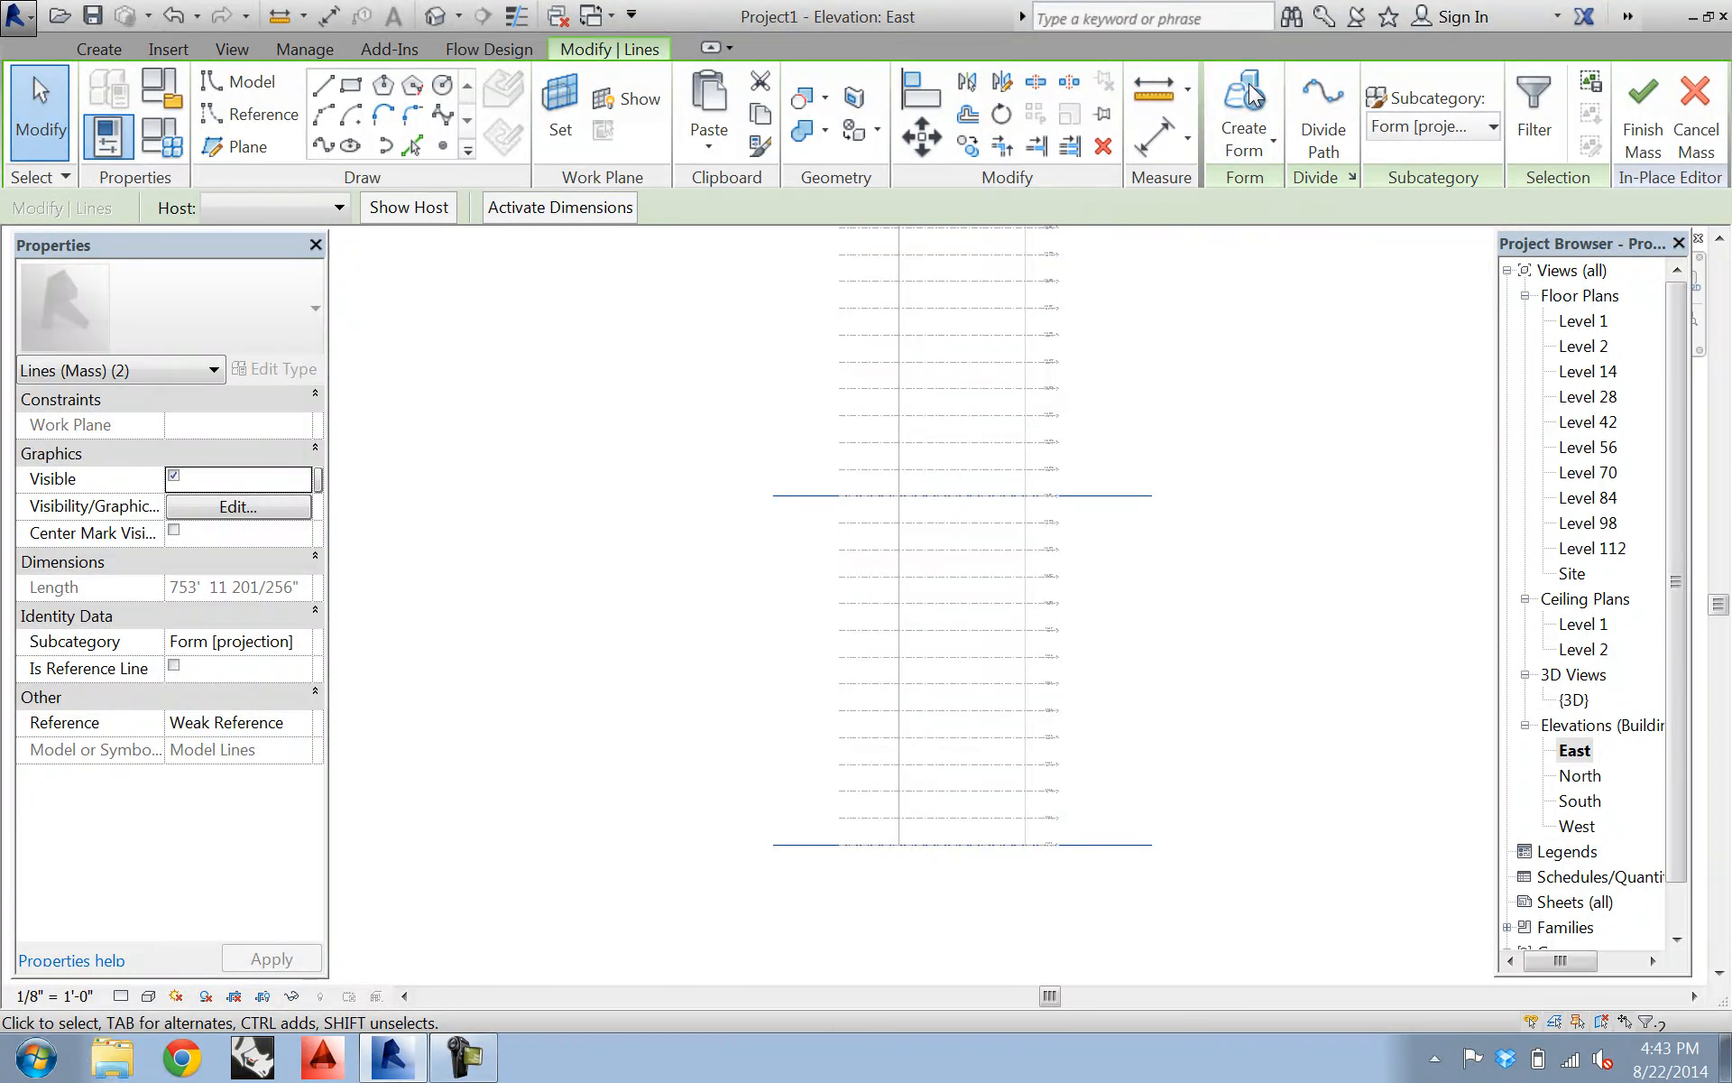
left_click(1249, 91)
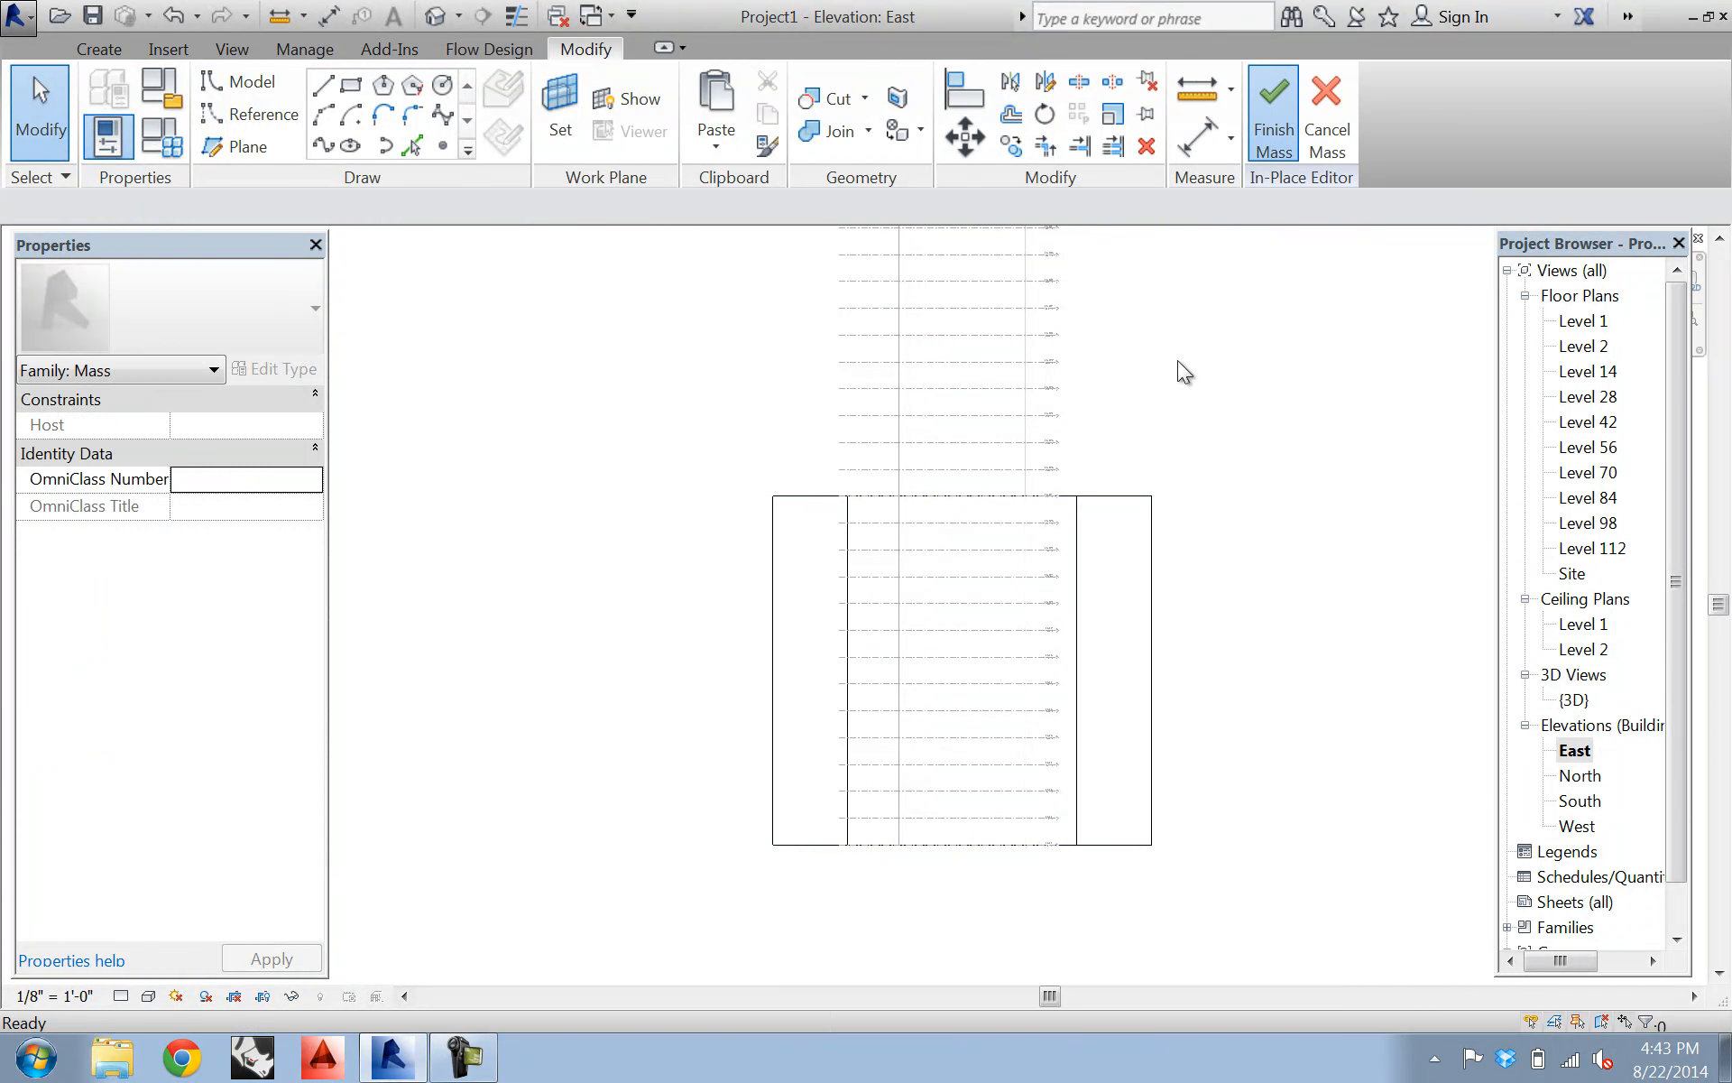
- Start another in-place mass in the Level 14 plan and draw a centred circle with a radius of 108'
double_click(1588, 371)
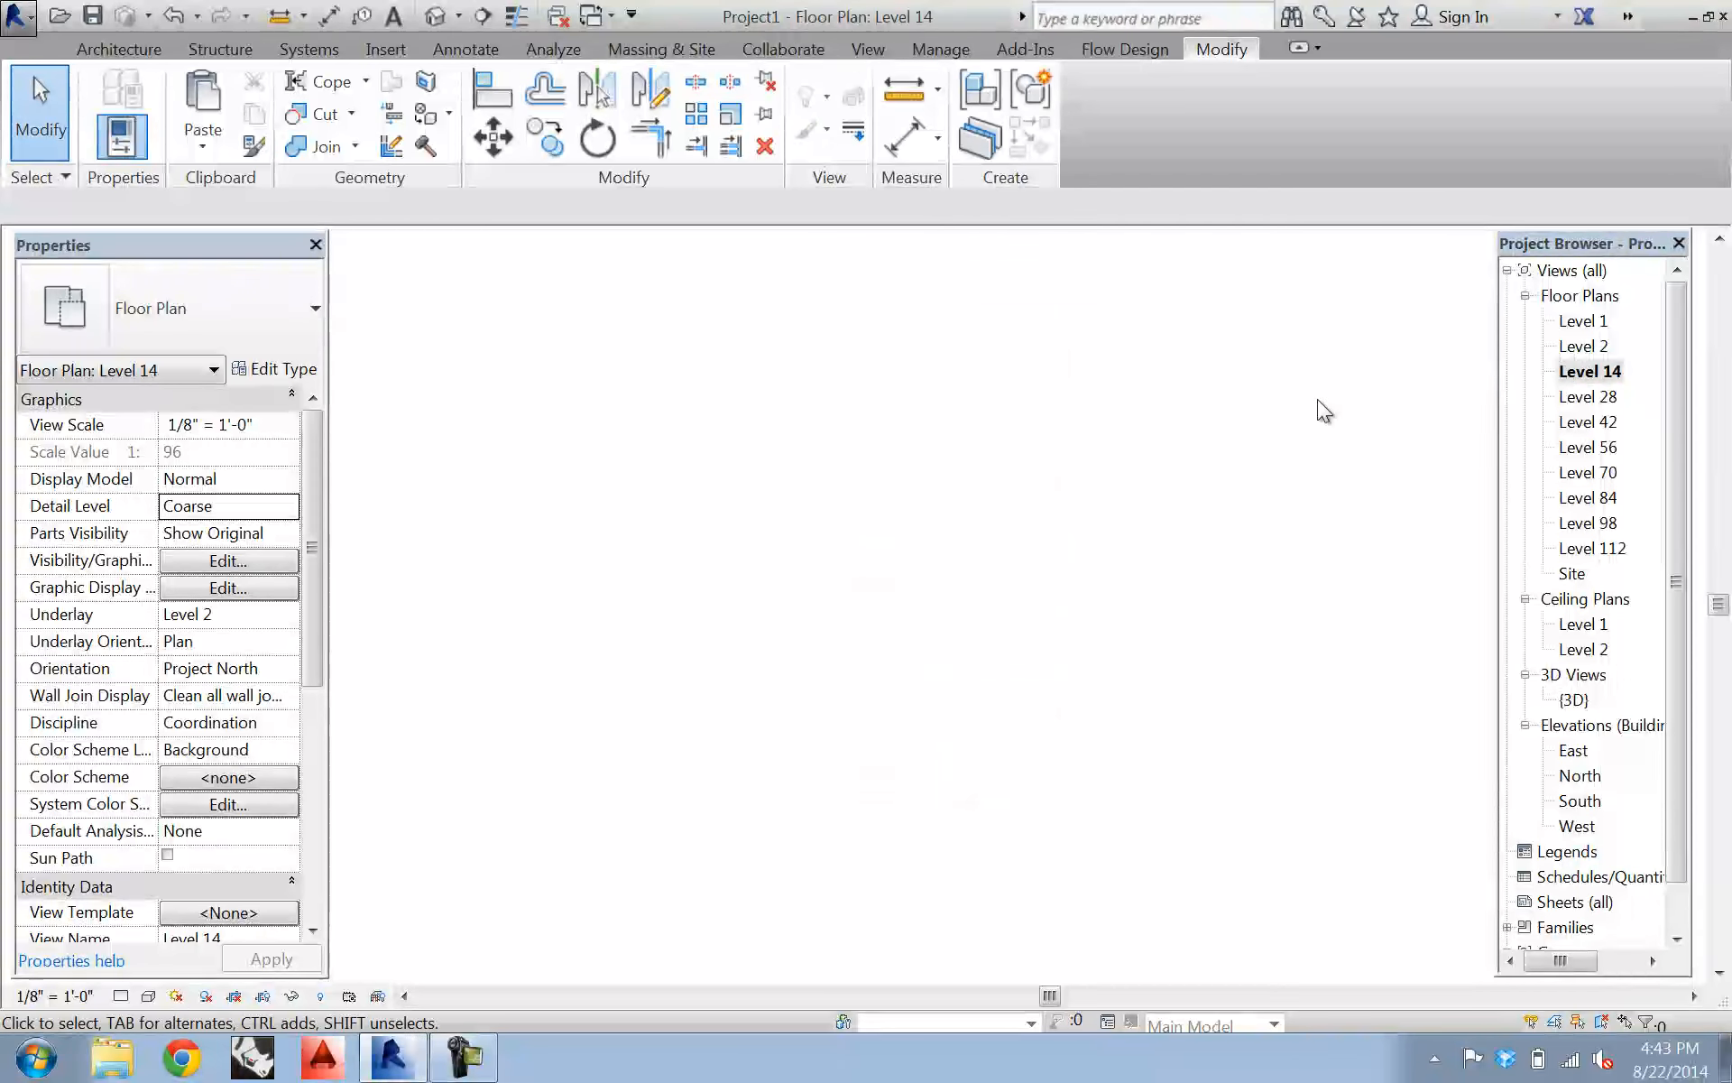
scroll(905, 648, "up", 1)
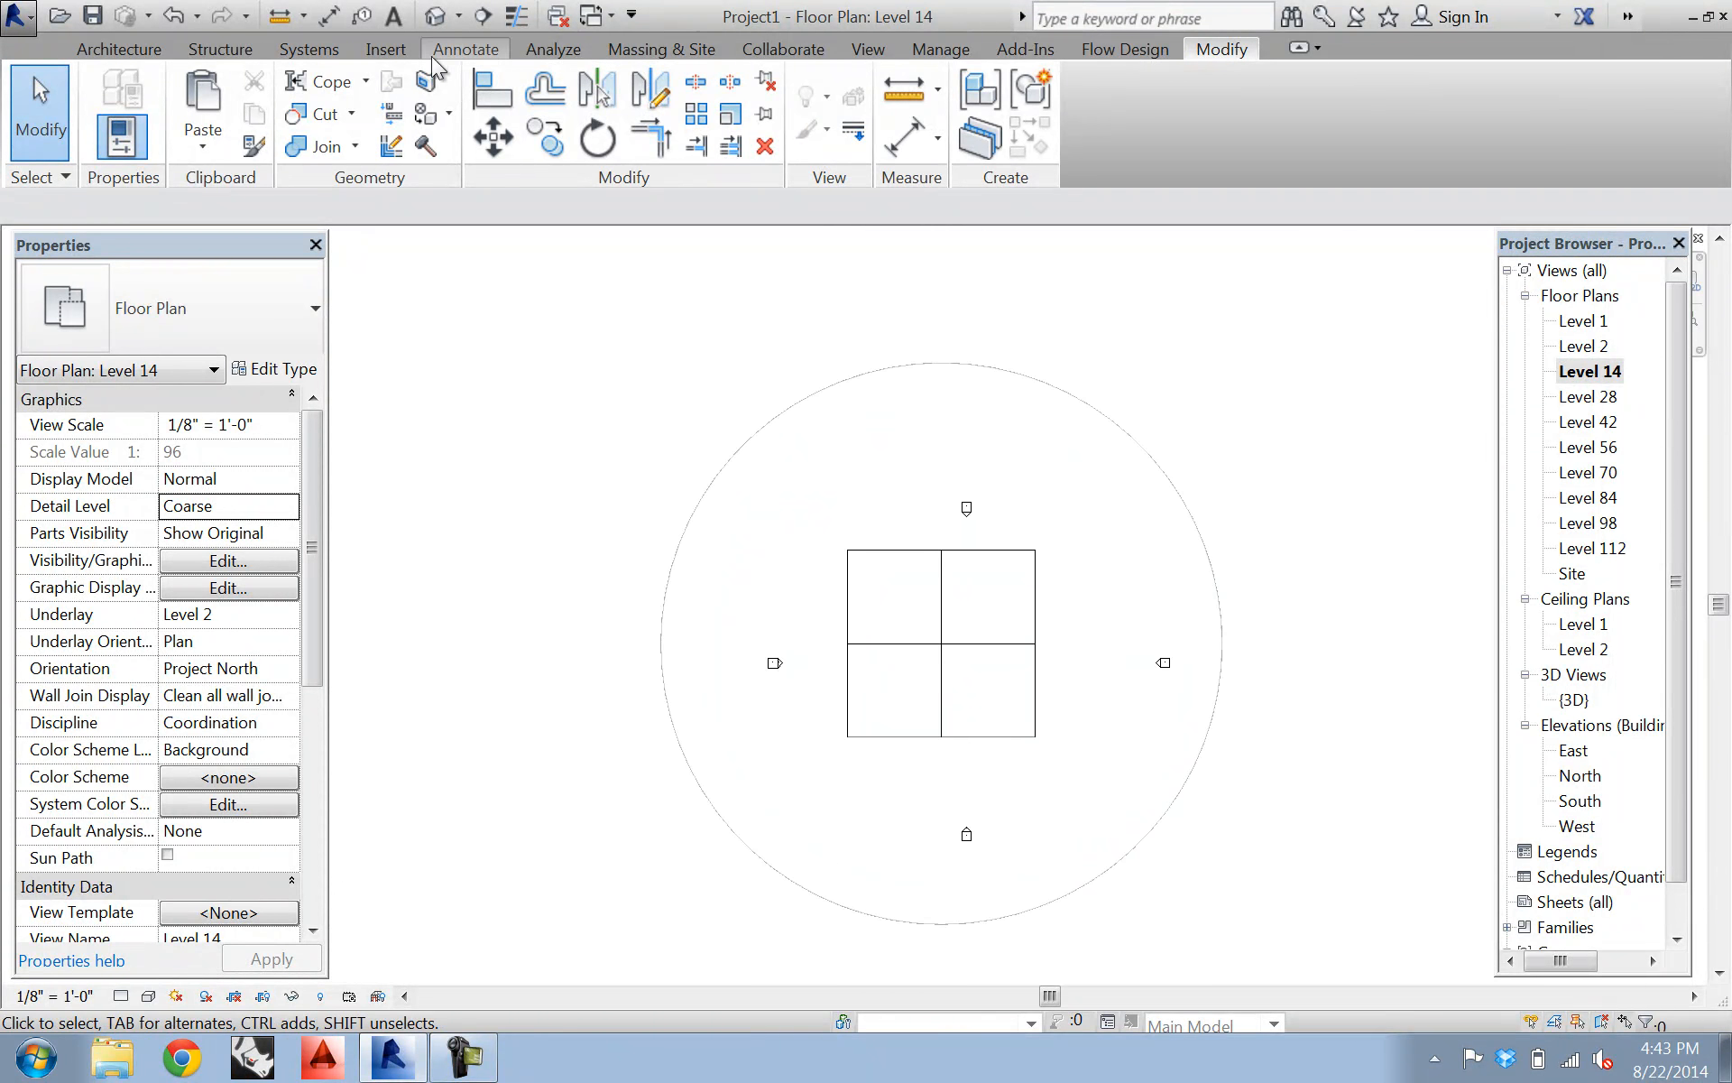
left_click(661, 48)
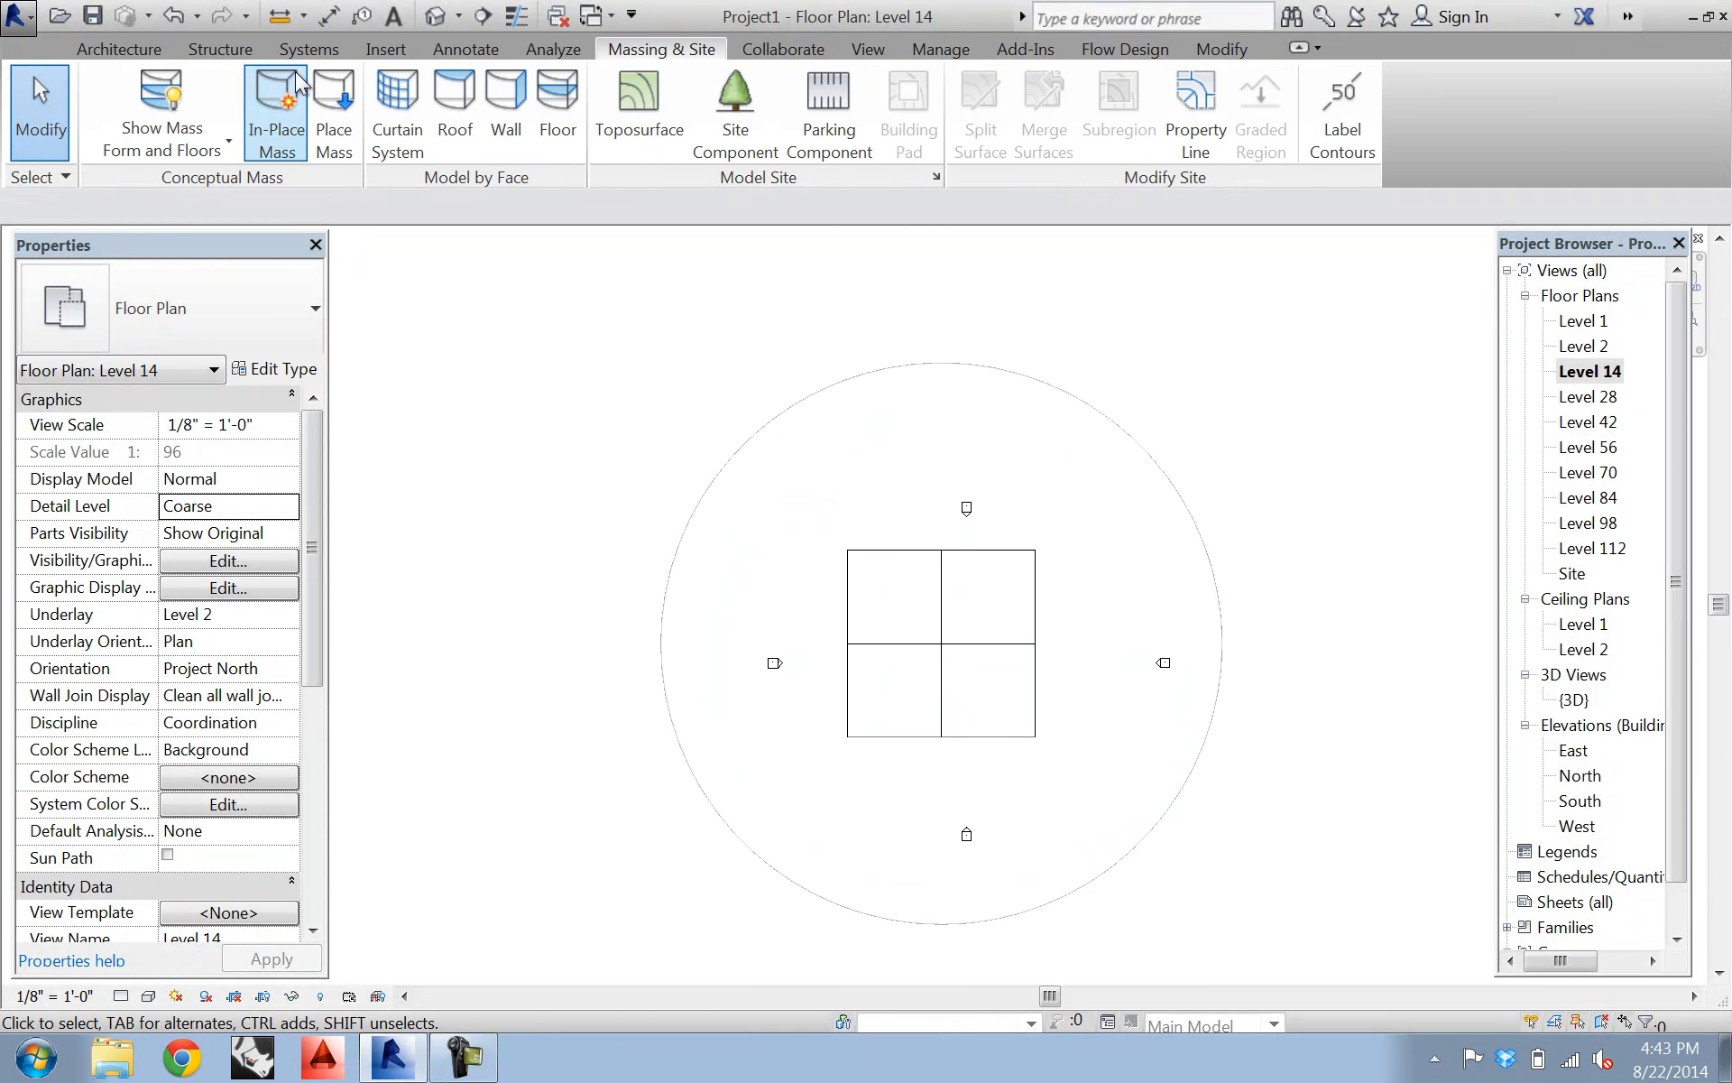
left_click(277, 103)
left_click(834, 576)
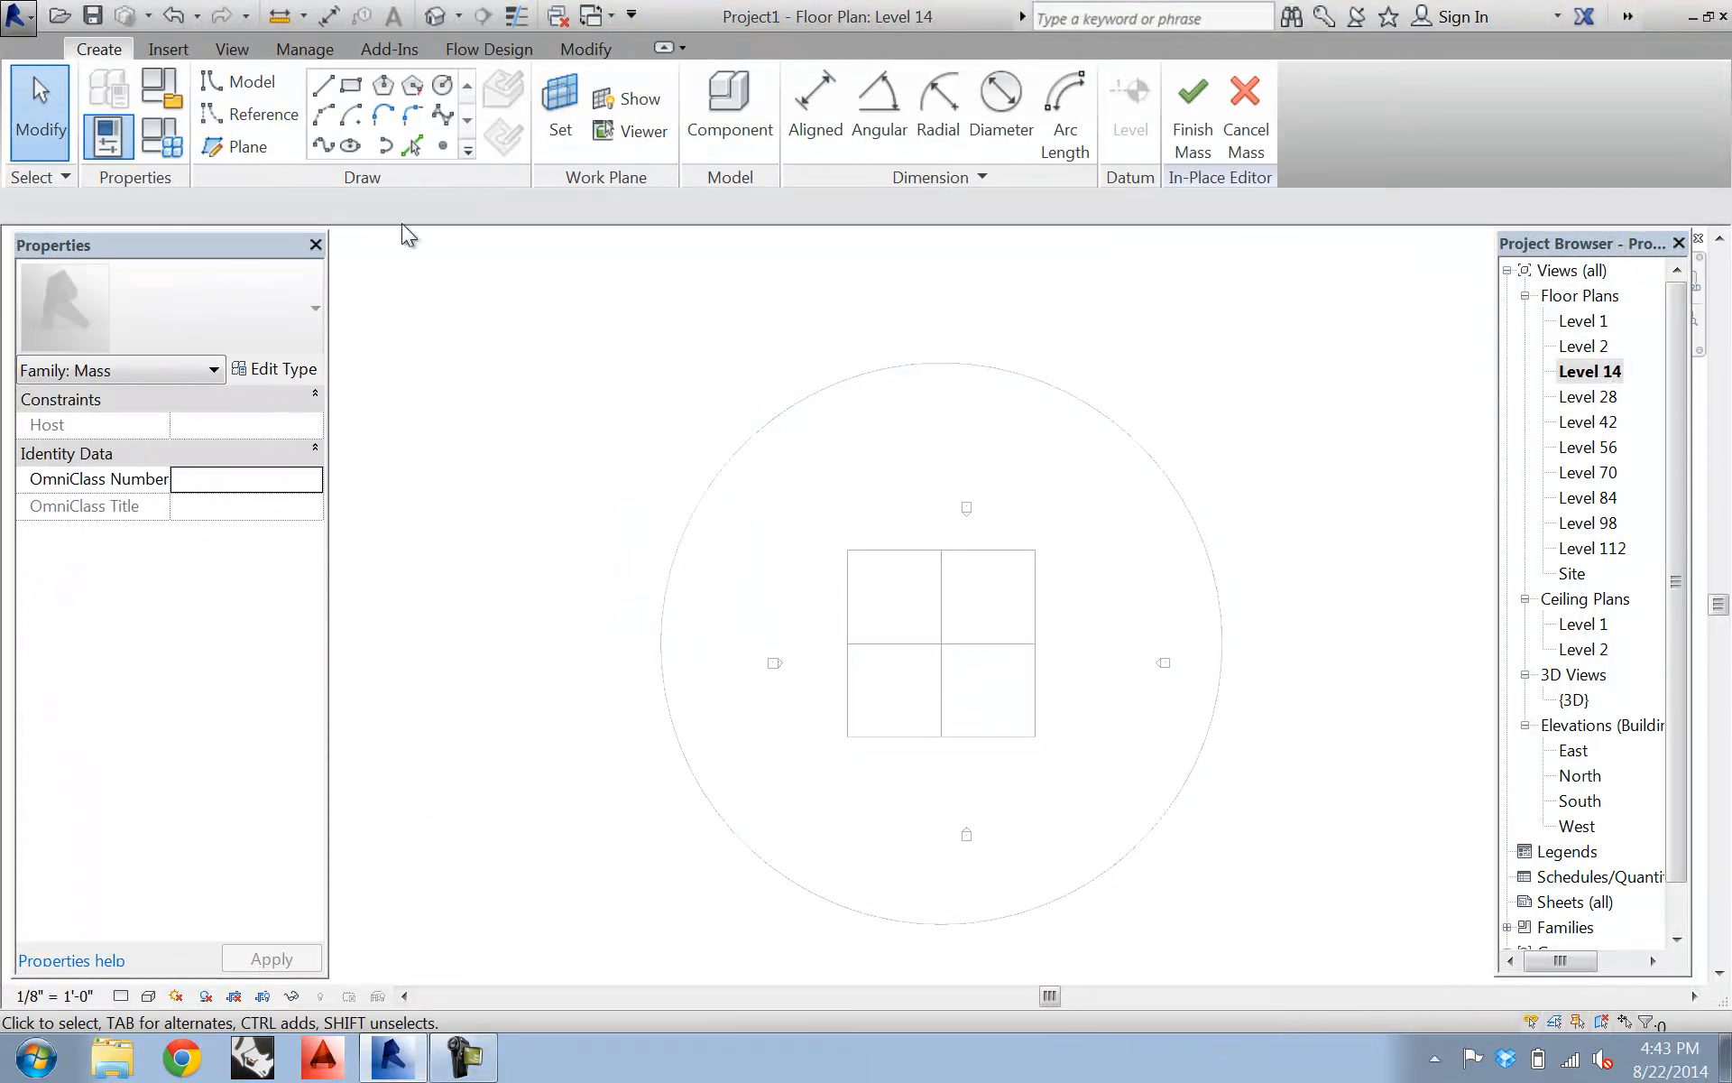
left_click(438, 88)
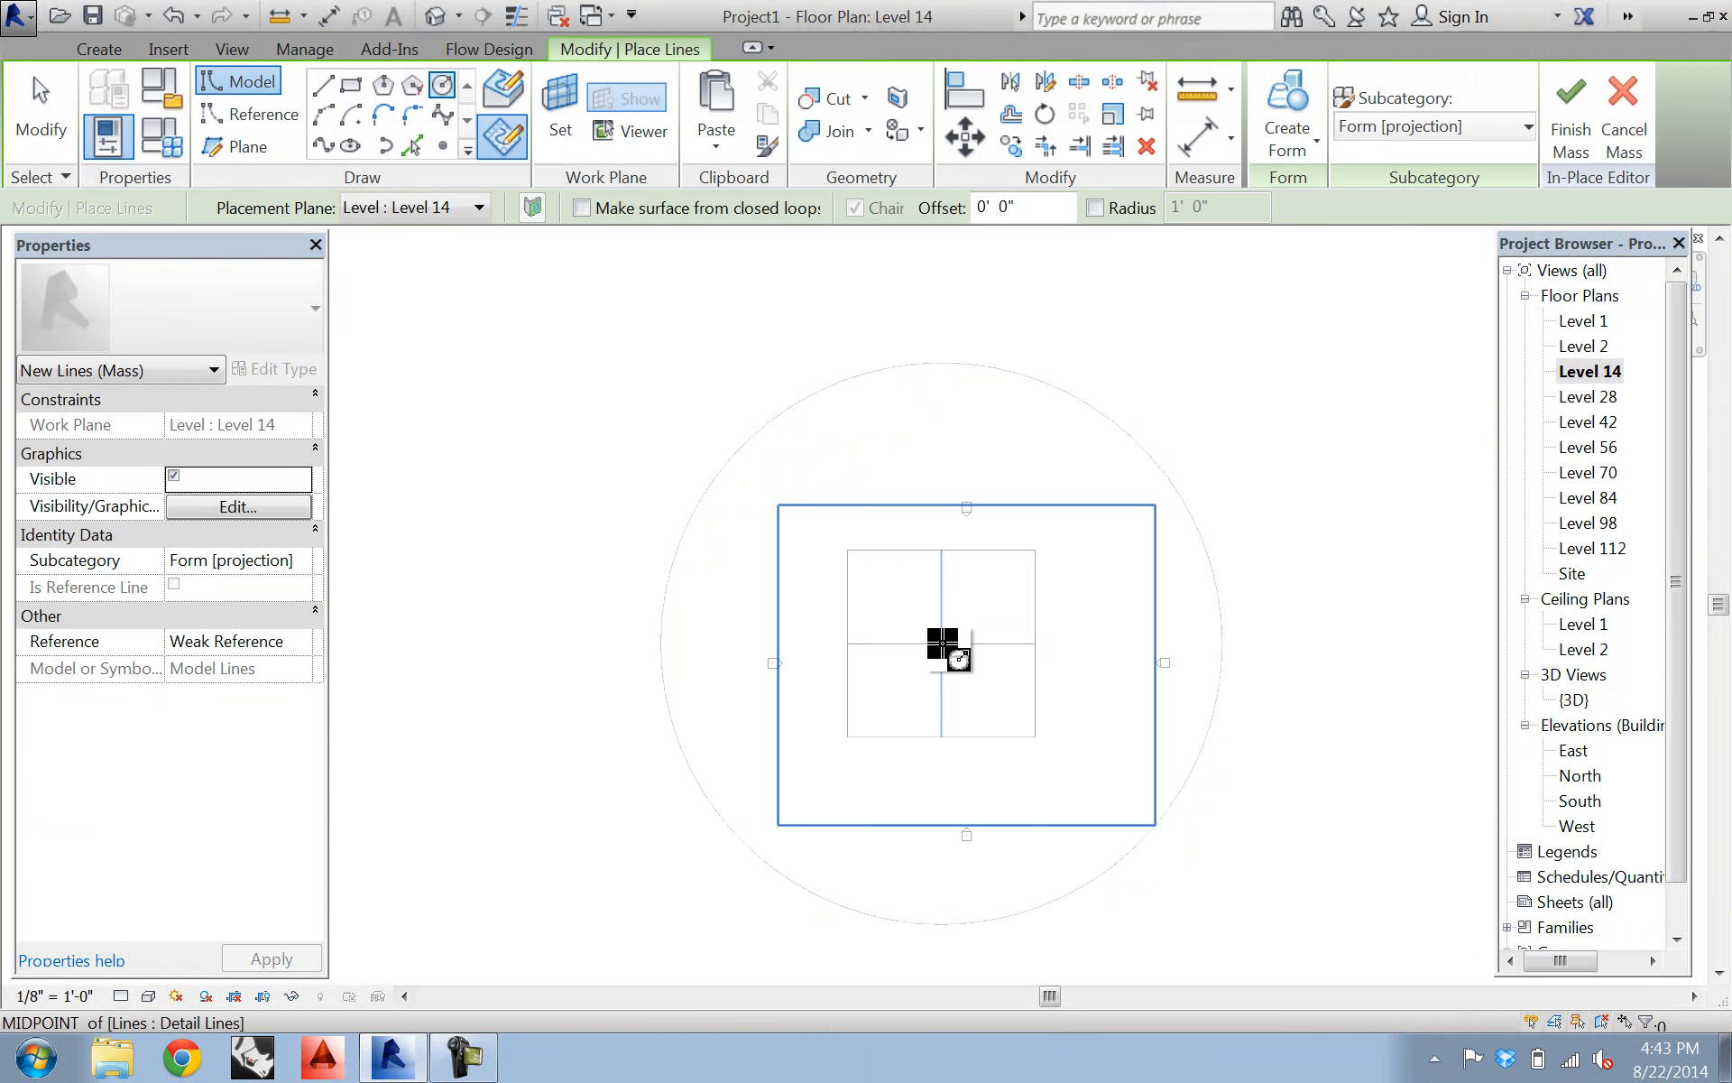
left_click(941, 643)
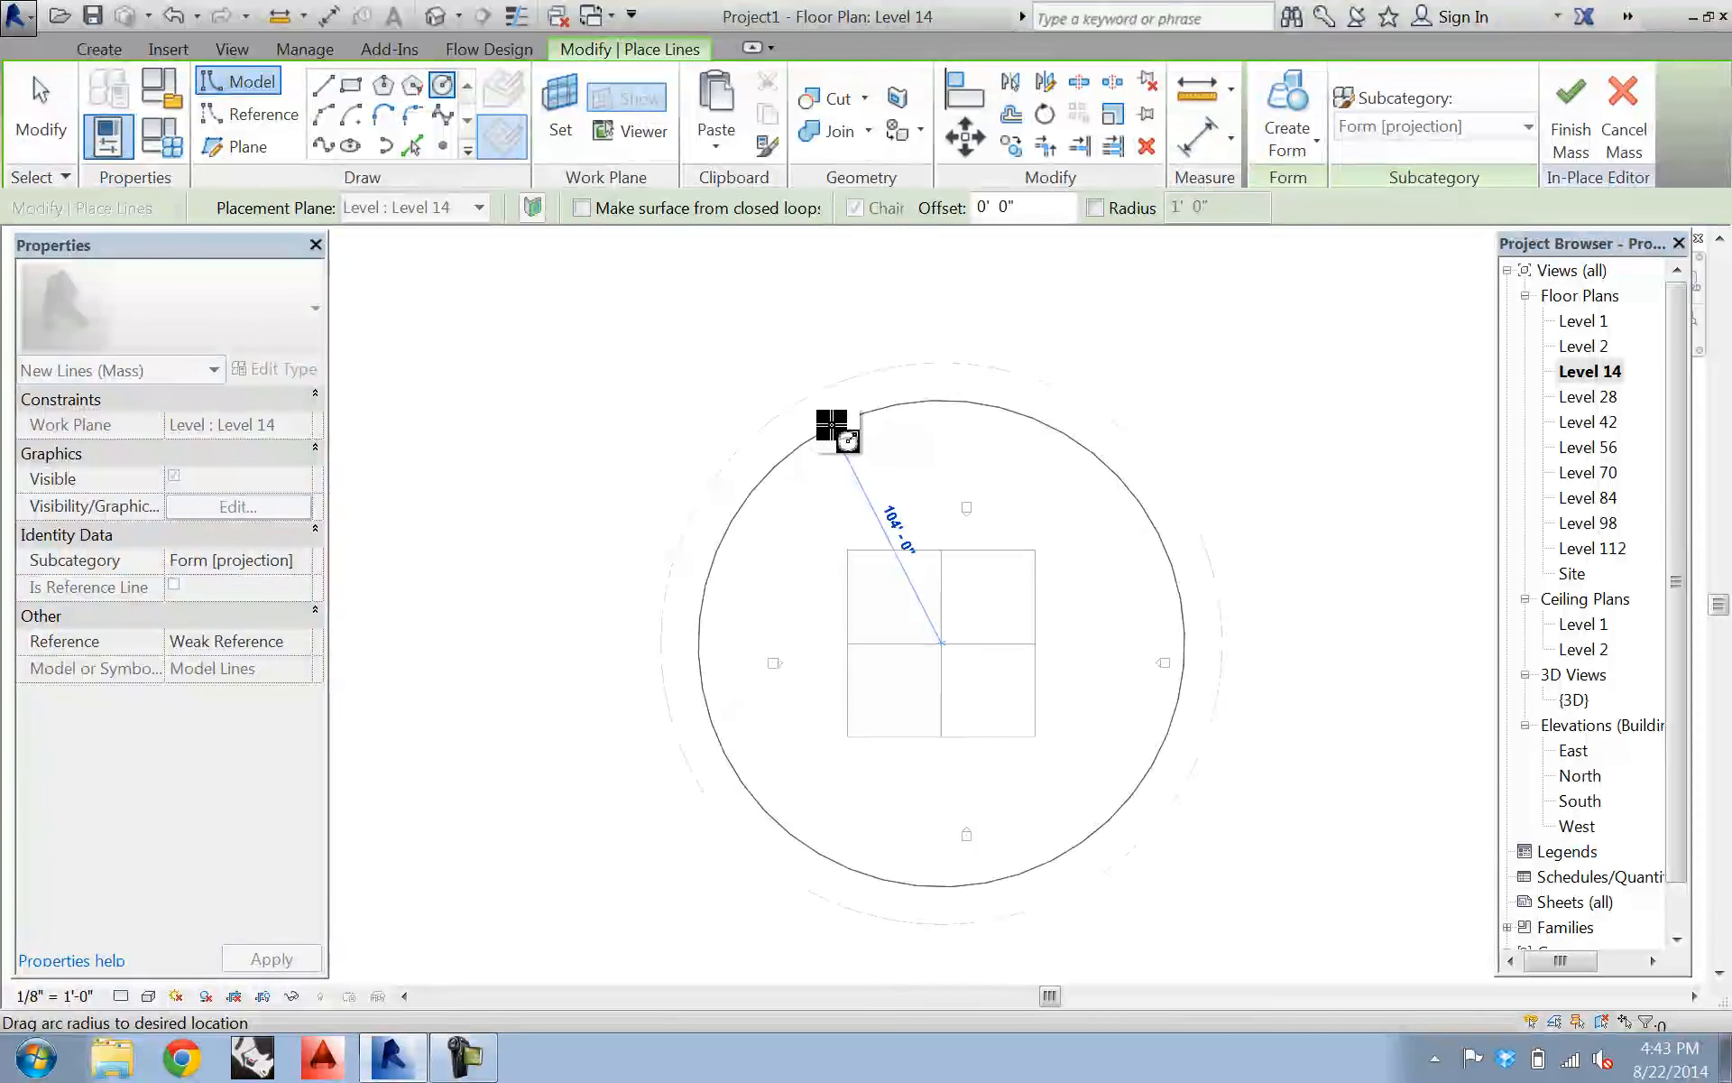
left_click(824, 419)
key("Escape")
key("Escape")
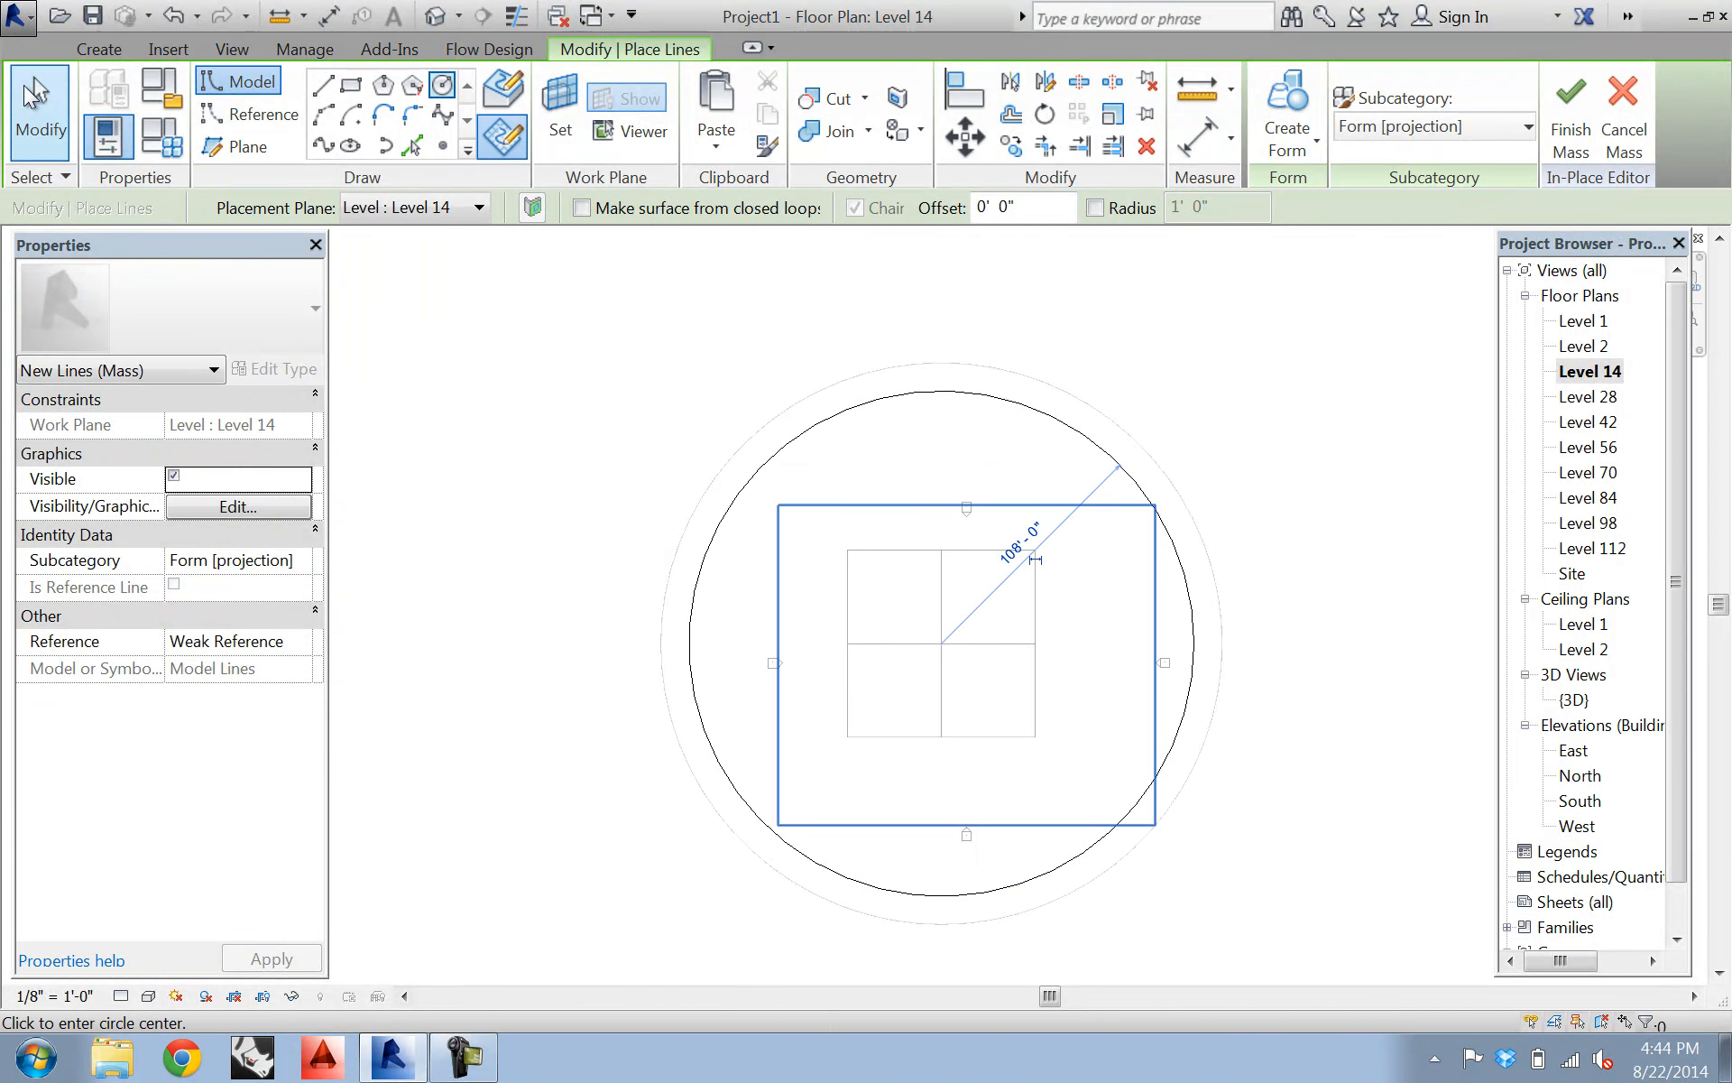
- Copy the 108' radius circle straight up from Level 14 to Level 28 in the East elevation
left_click(929, 393)
double_click(1574, 749)
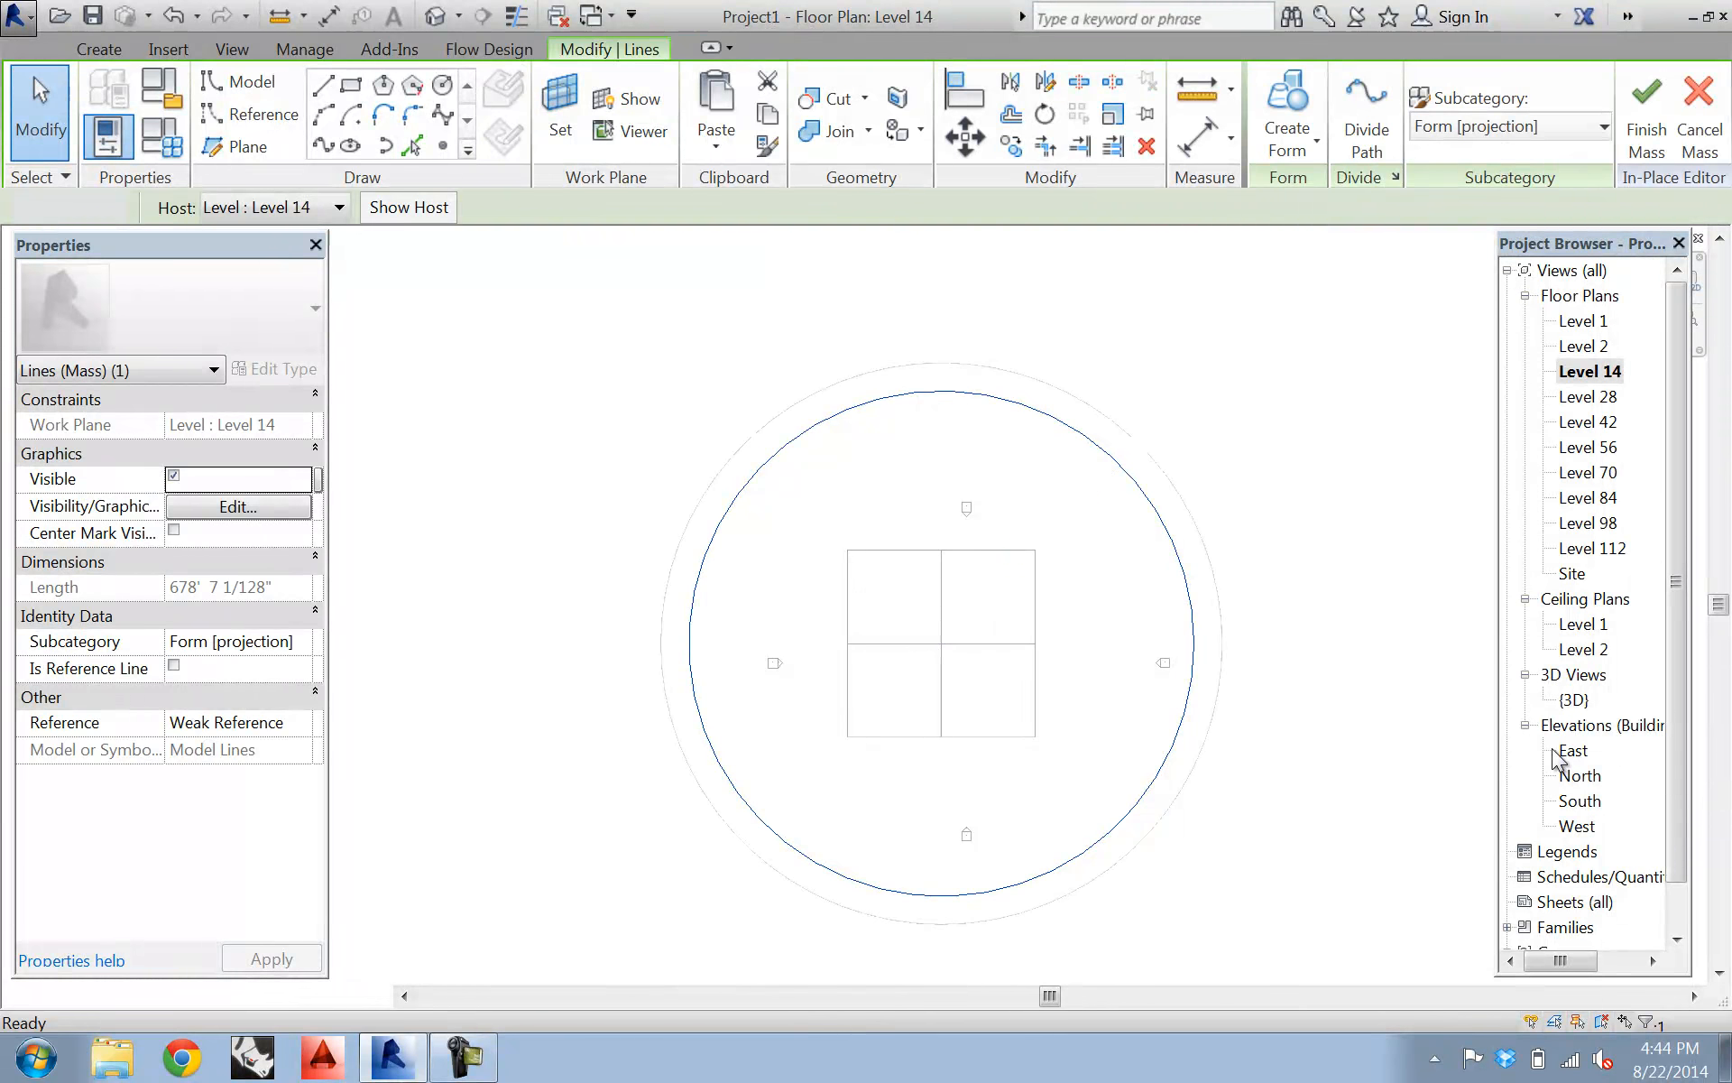
middle_click_drag(1054, 492, 1092, 704)
key("c")
key("o")
left_click(819, 706)
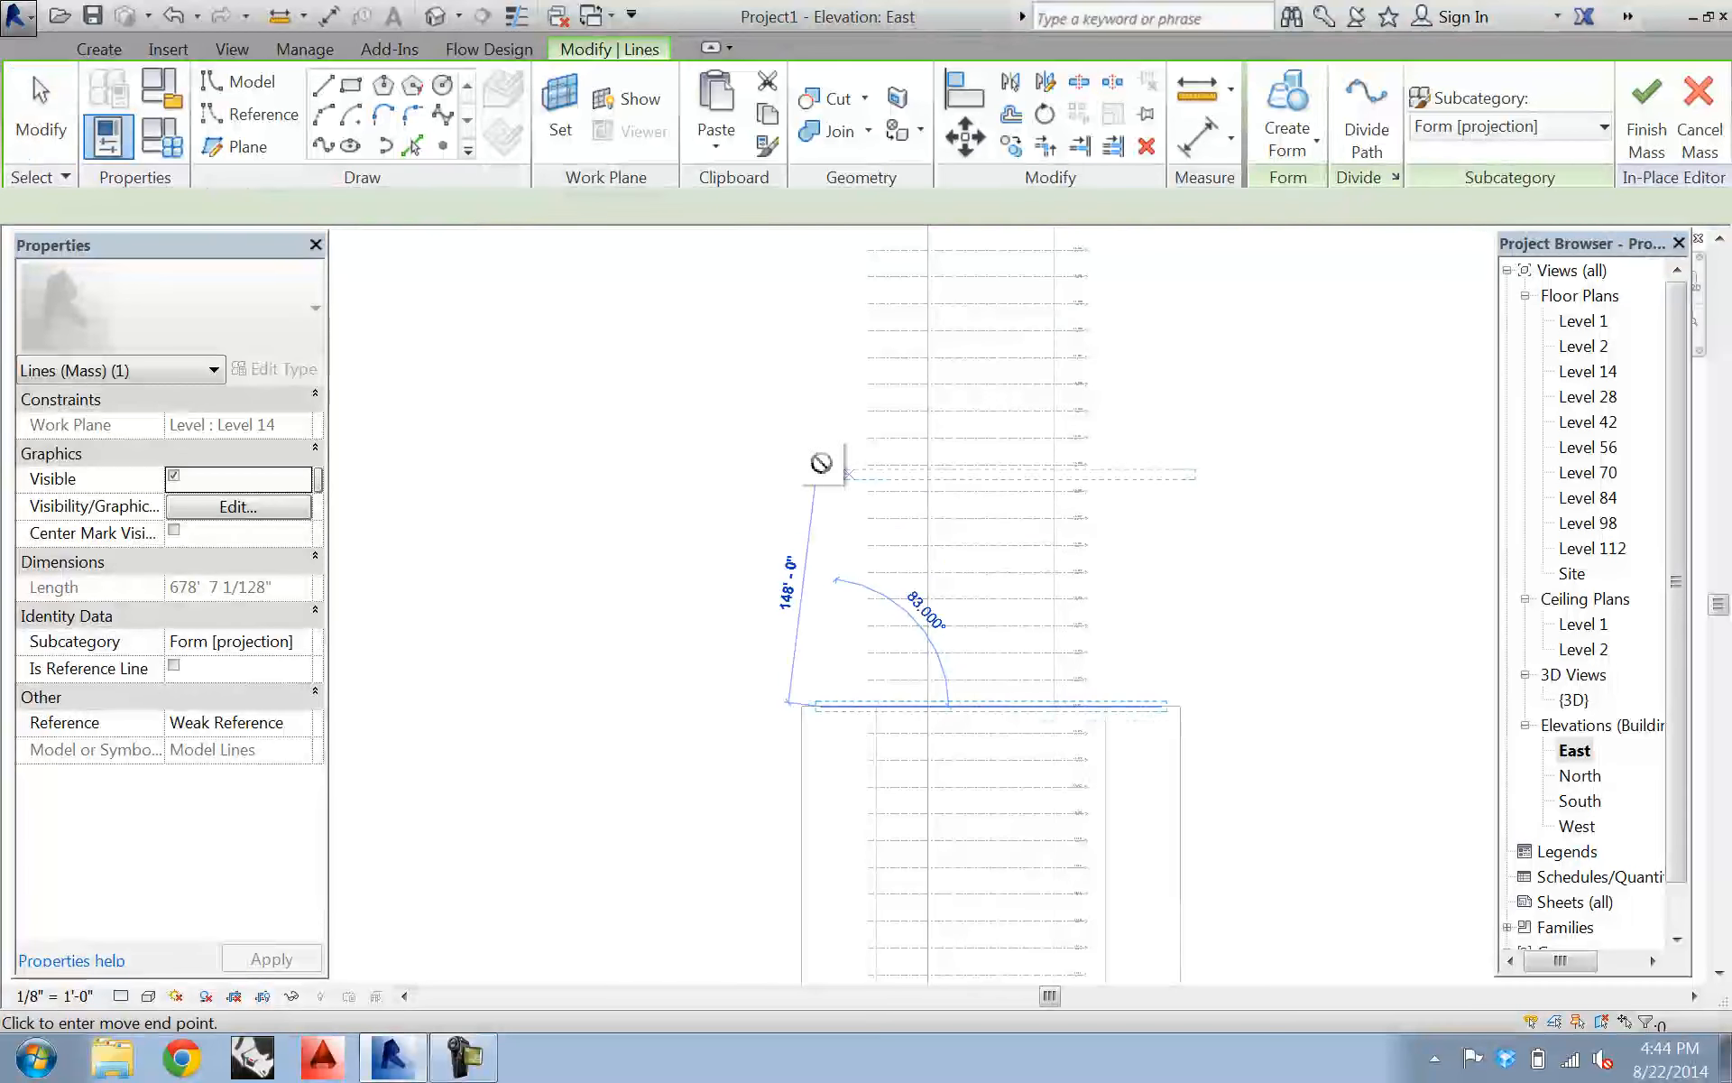
scroll(822, 433, "up", 4)
scroll(896, 366, "up", 1)
middle_click_drag(1078, 321, 809, 577)
scroll(809, 577, "up", 2)
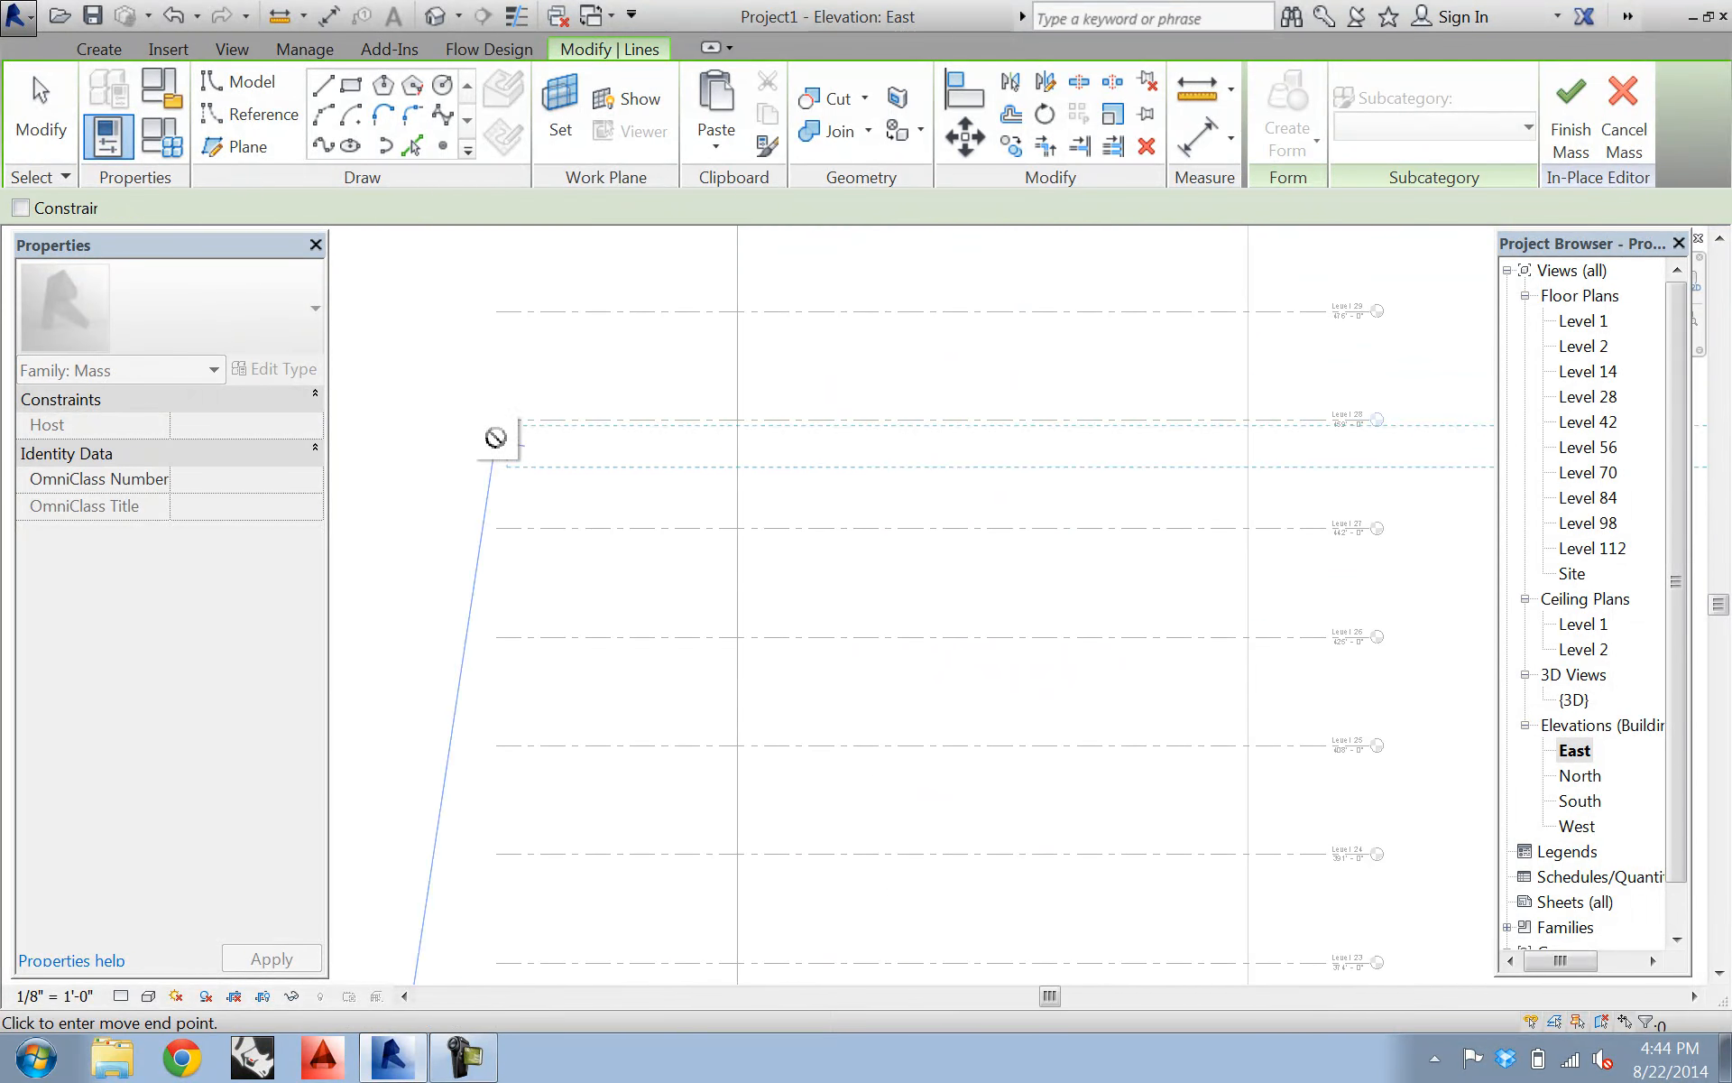
key("shift")
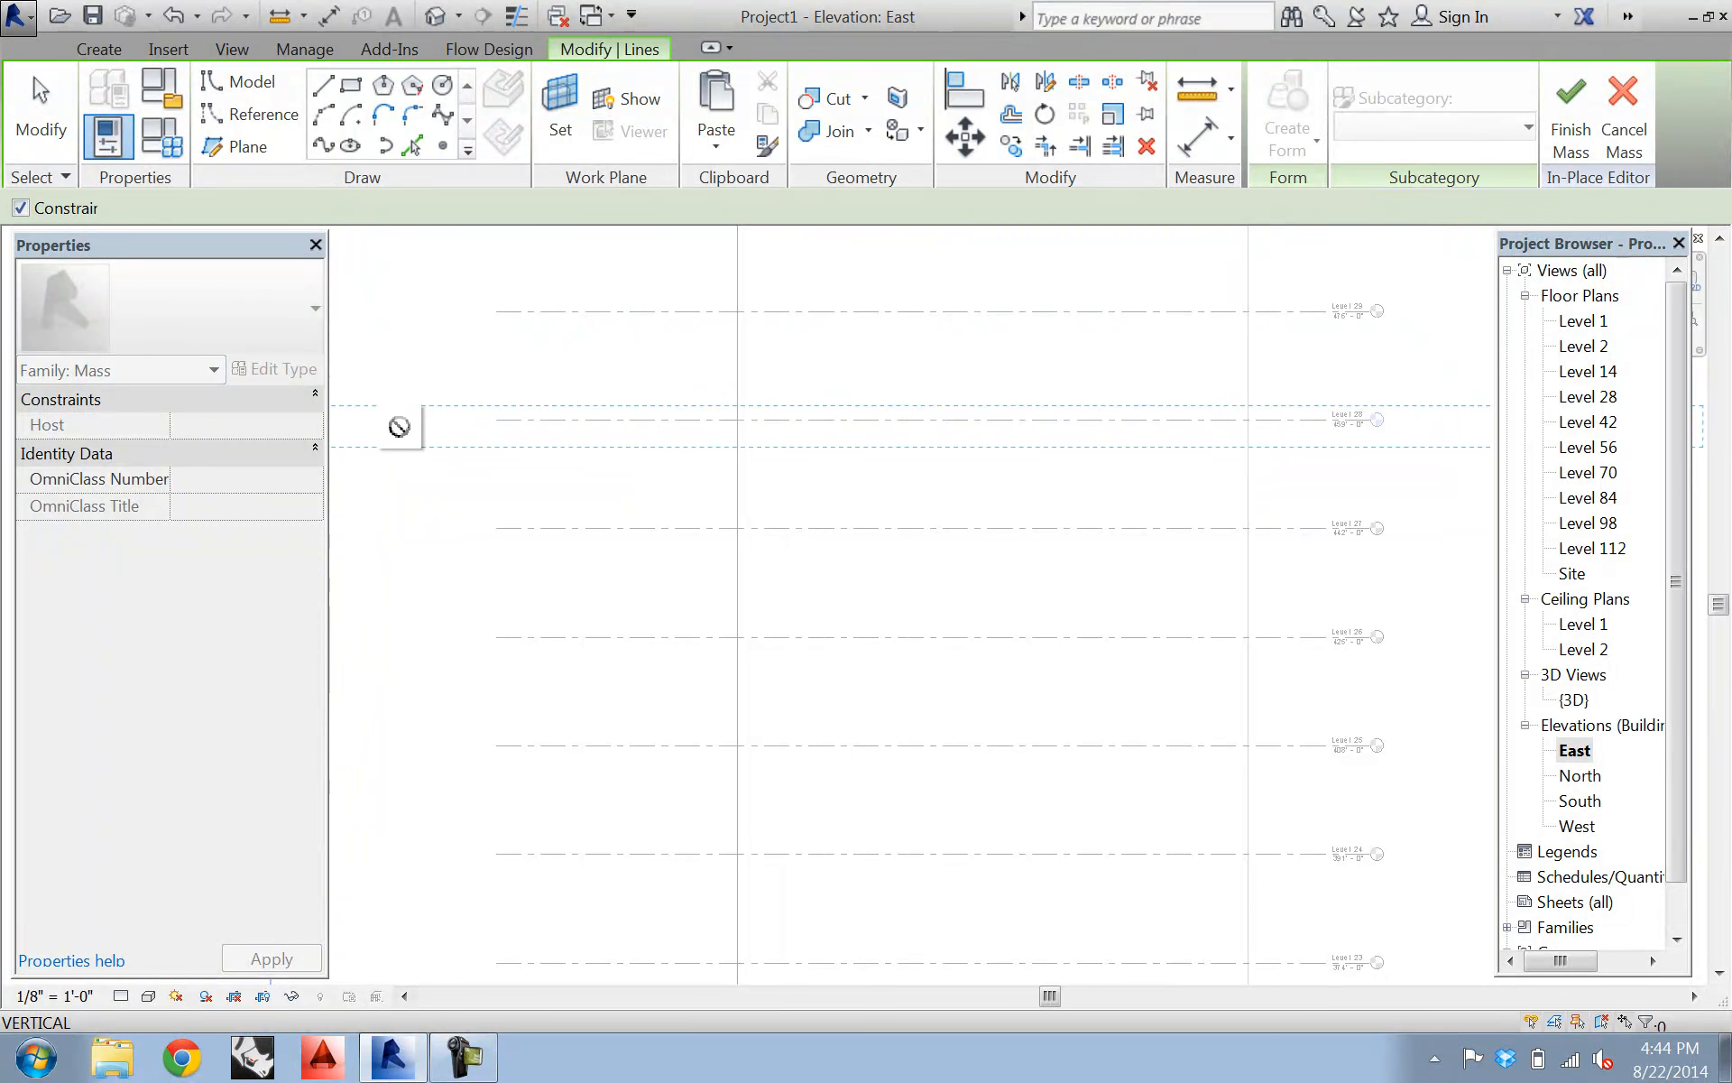
left_click(398, 424)
- Create a solid form between the Level 14 and Level 28 circles and finish the mass
middle_click_drag(841, 514, 1026, 511)
scroll(1026, 511, "down", 1)
scroll(1030, 512, "down", 3)
middle_click_drag(1145, 699, 942, 590)
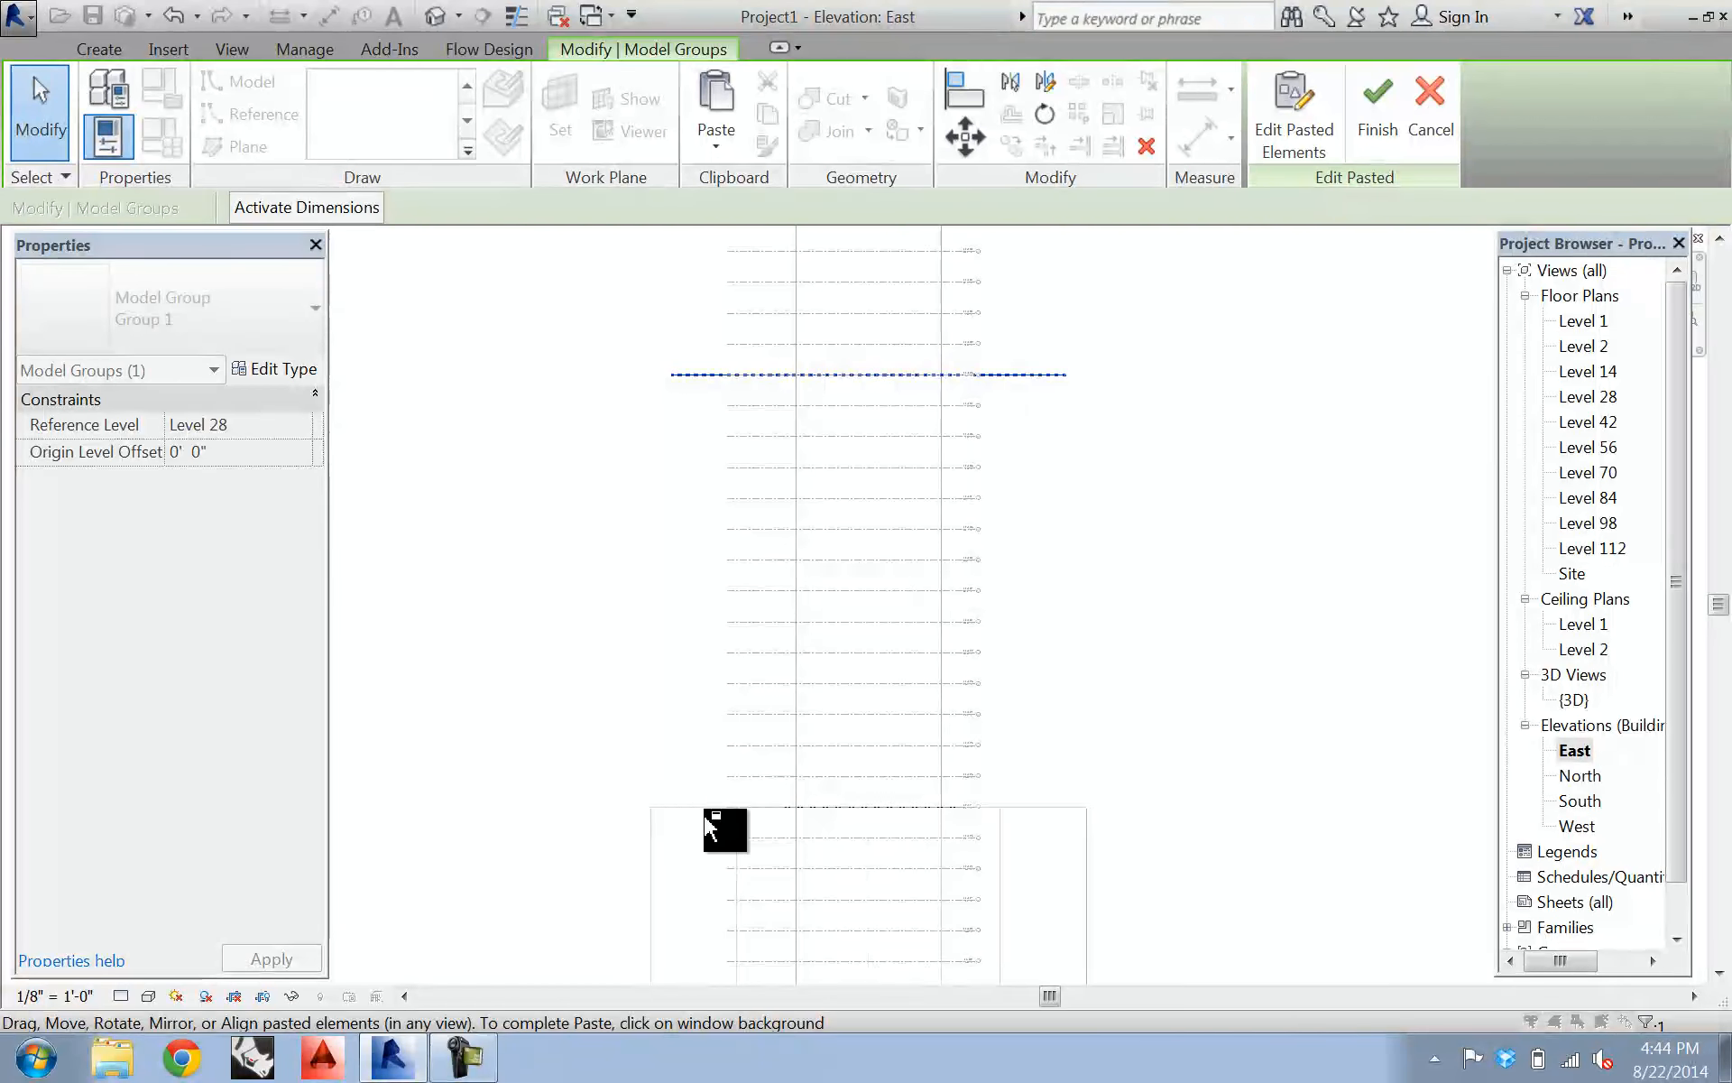
left_click(715, 740)
left_click_drag(710, 375, 740, 805, "ctrl")
left_click(1286, 113)
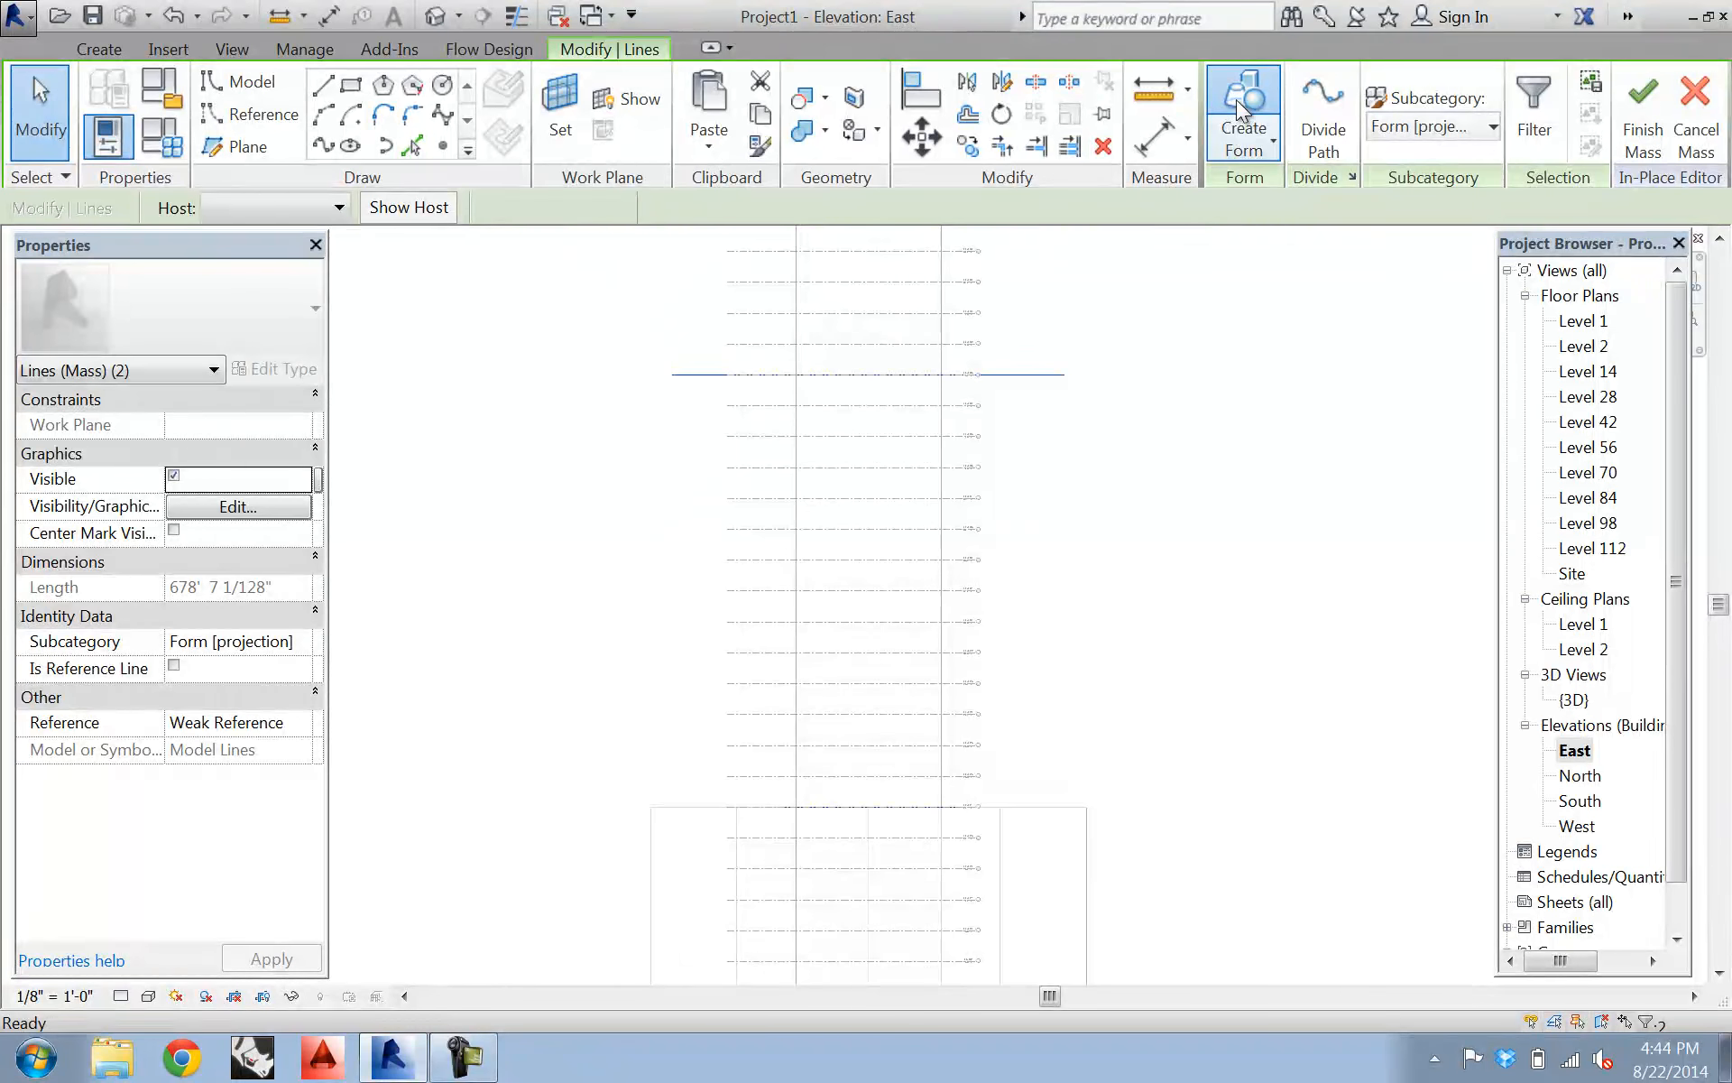
left_click(1150, 447)
left_click(1273, 113)
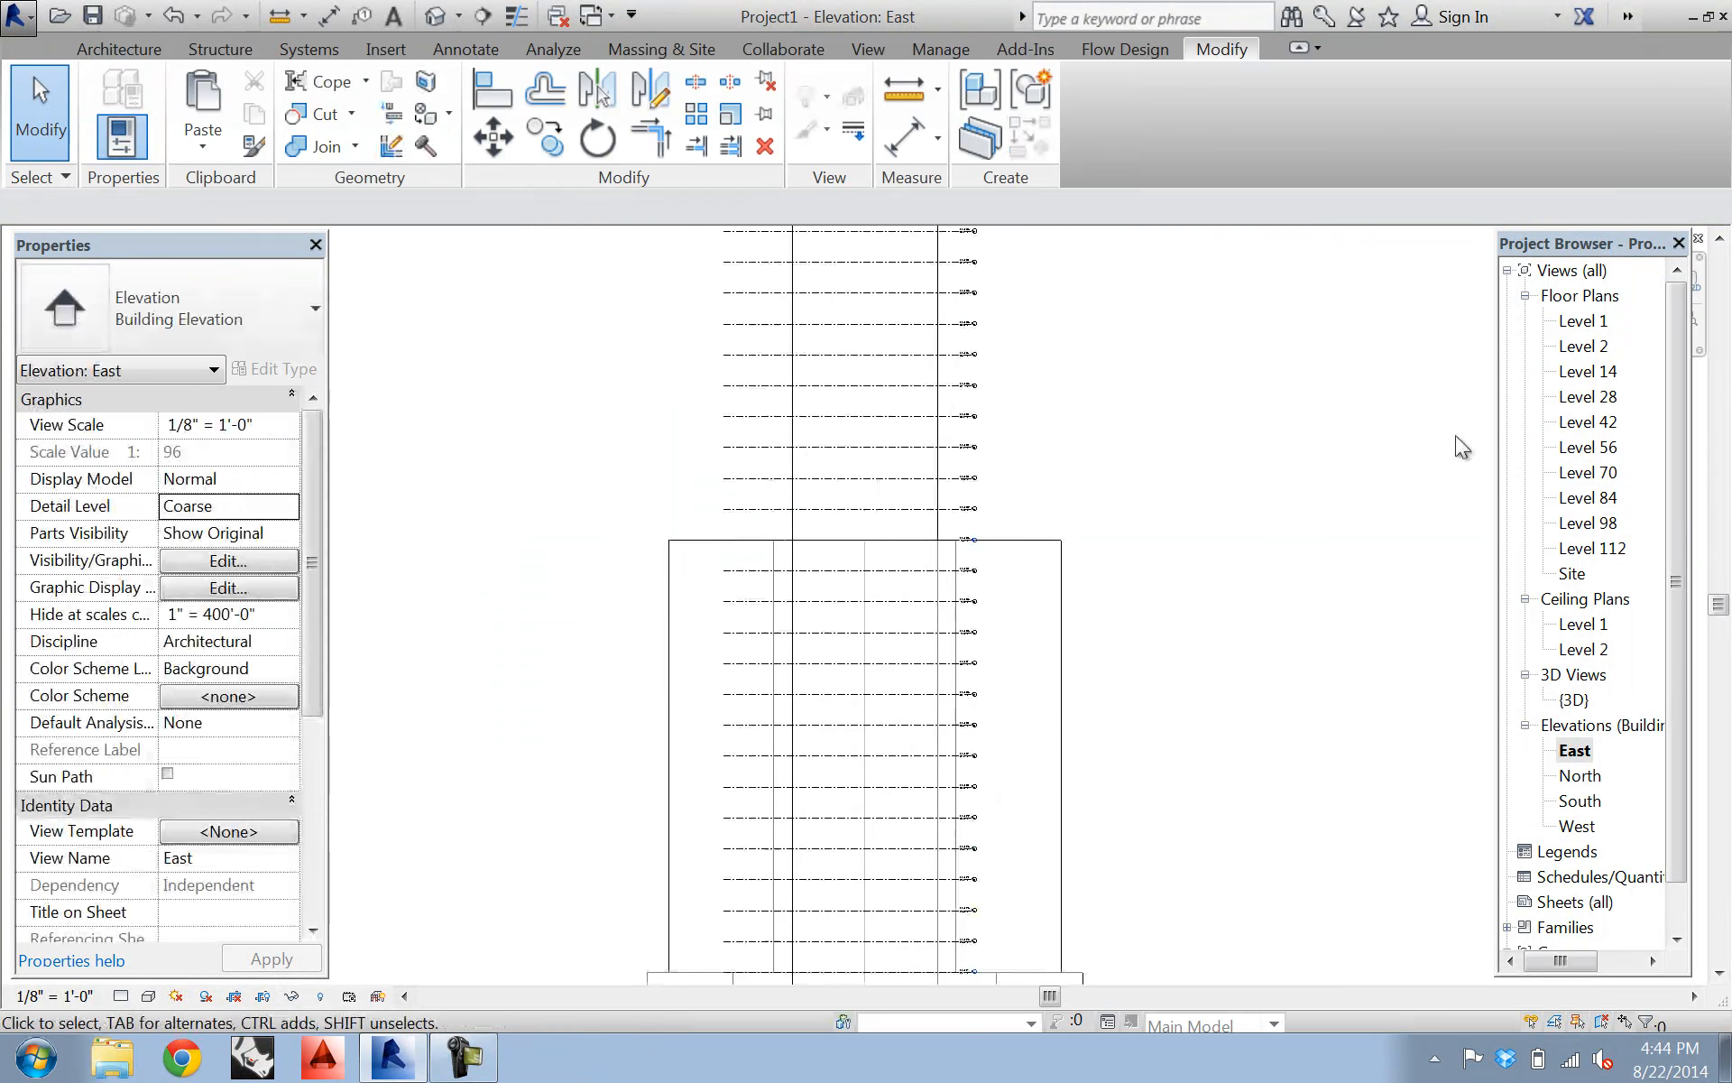
- Start another in-place mass in the Level 28 plan and draw a centred circle with a radius of 96'
double_click(1588, 397)
middle_click_drag(1053, 553, 913, 452)
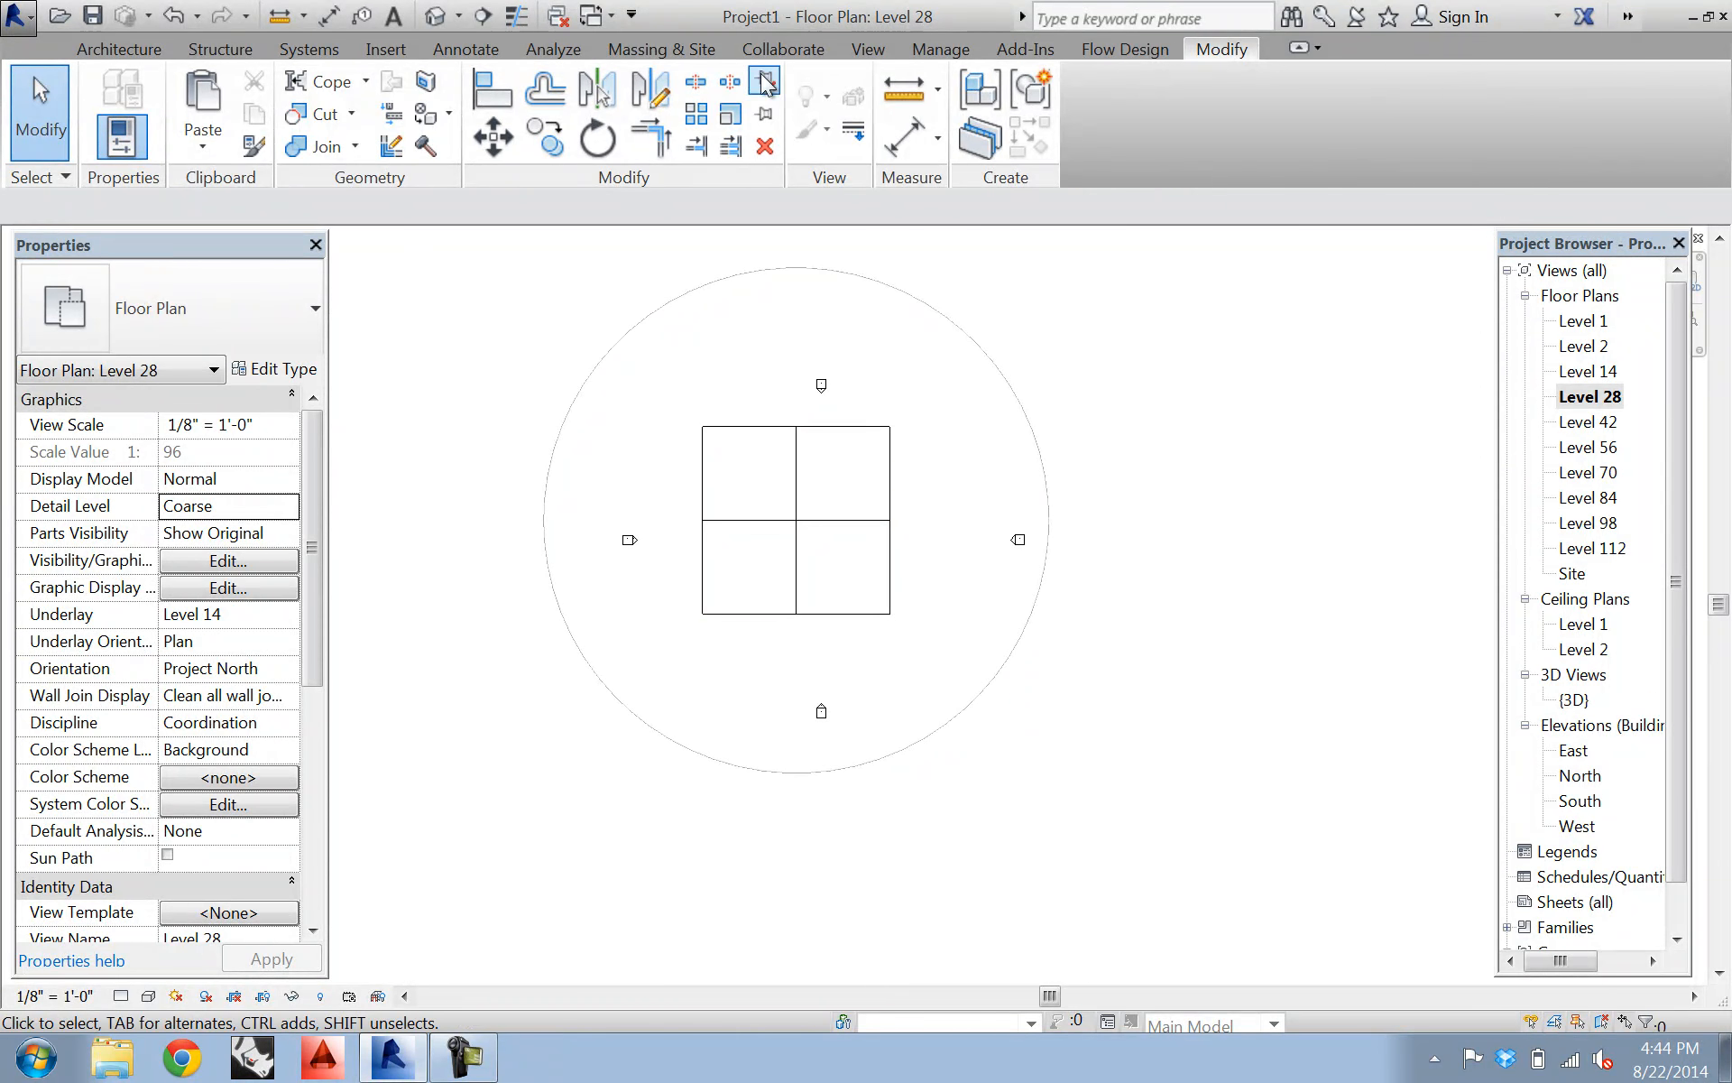
left_click(661, 48)
left_click(277, 108)
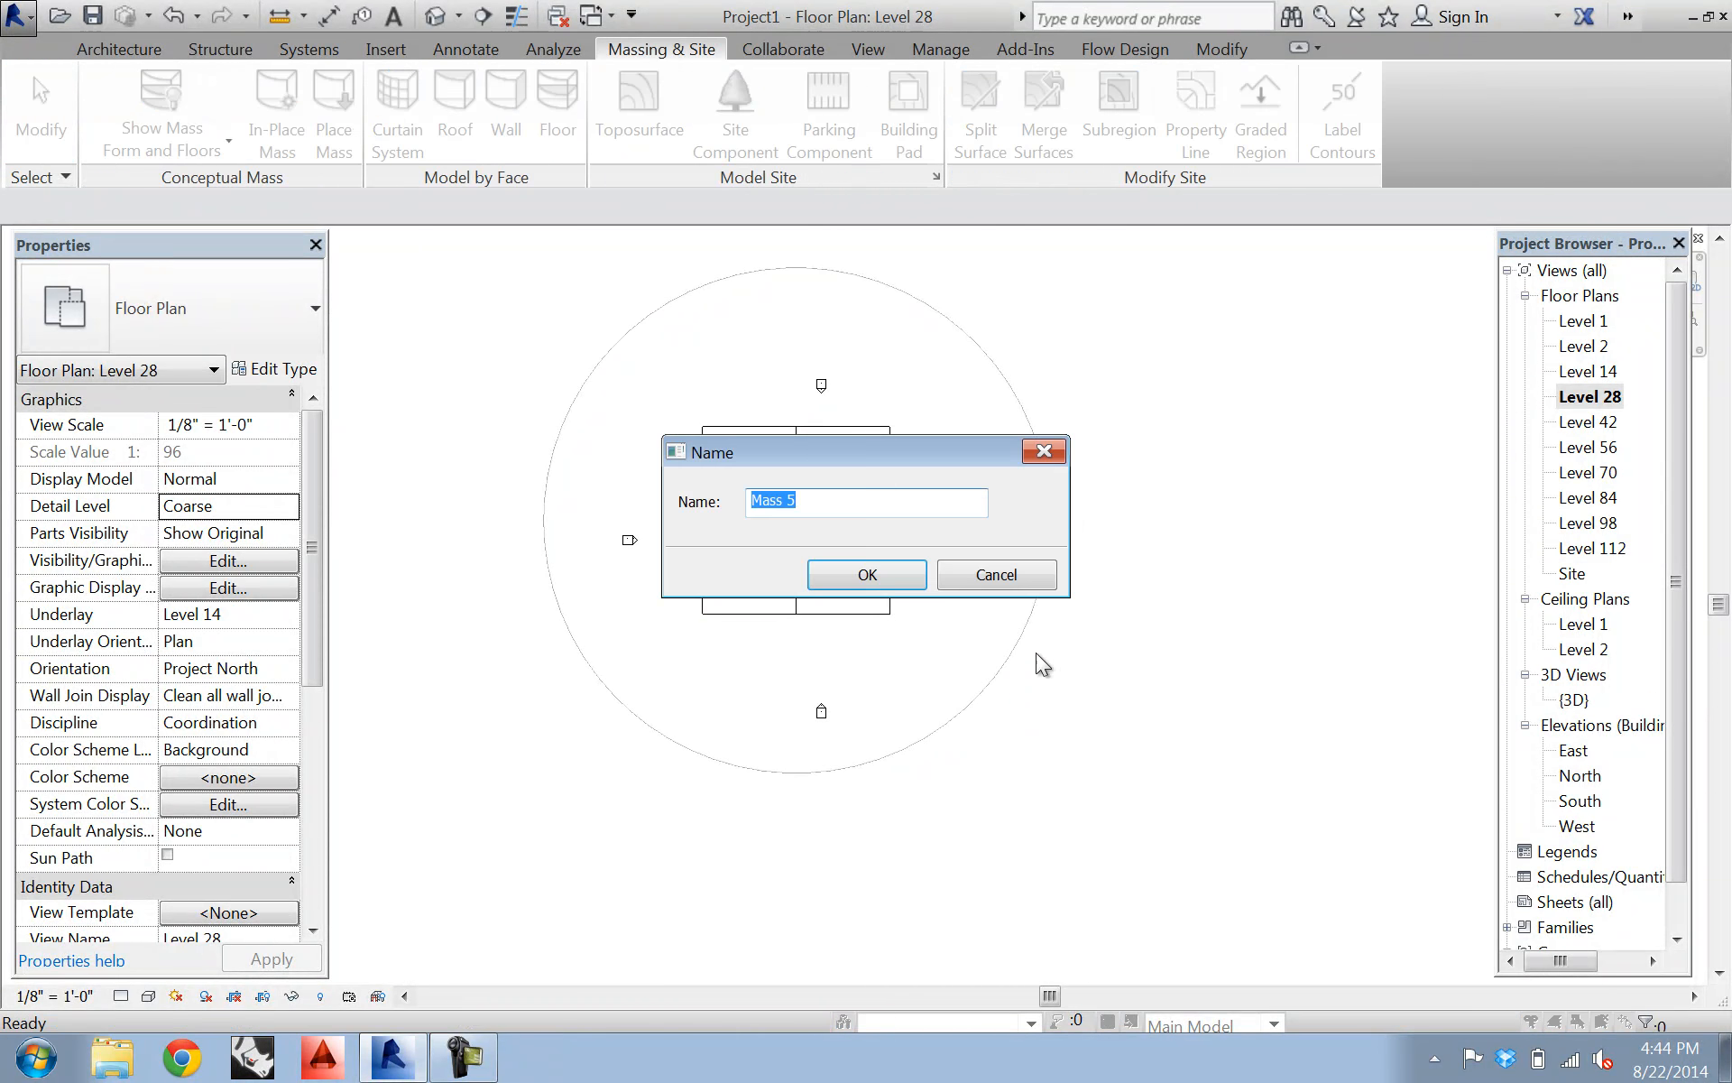
left_click(866, 575)
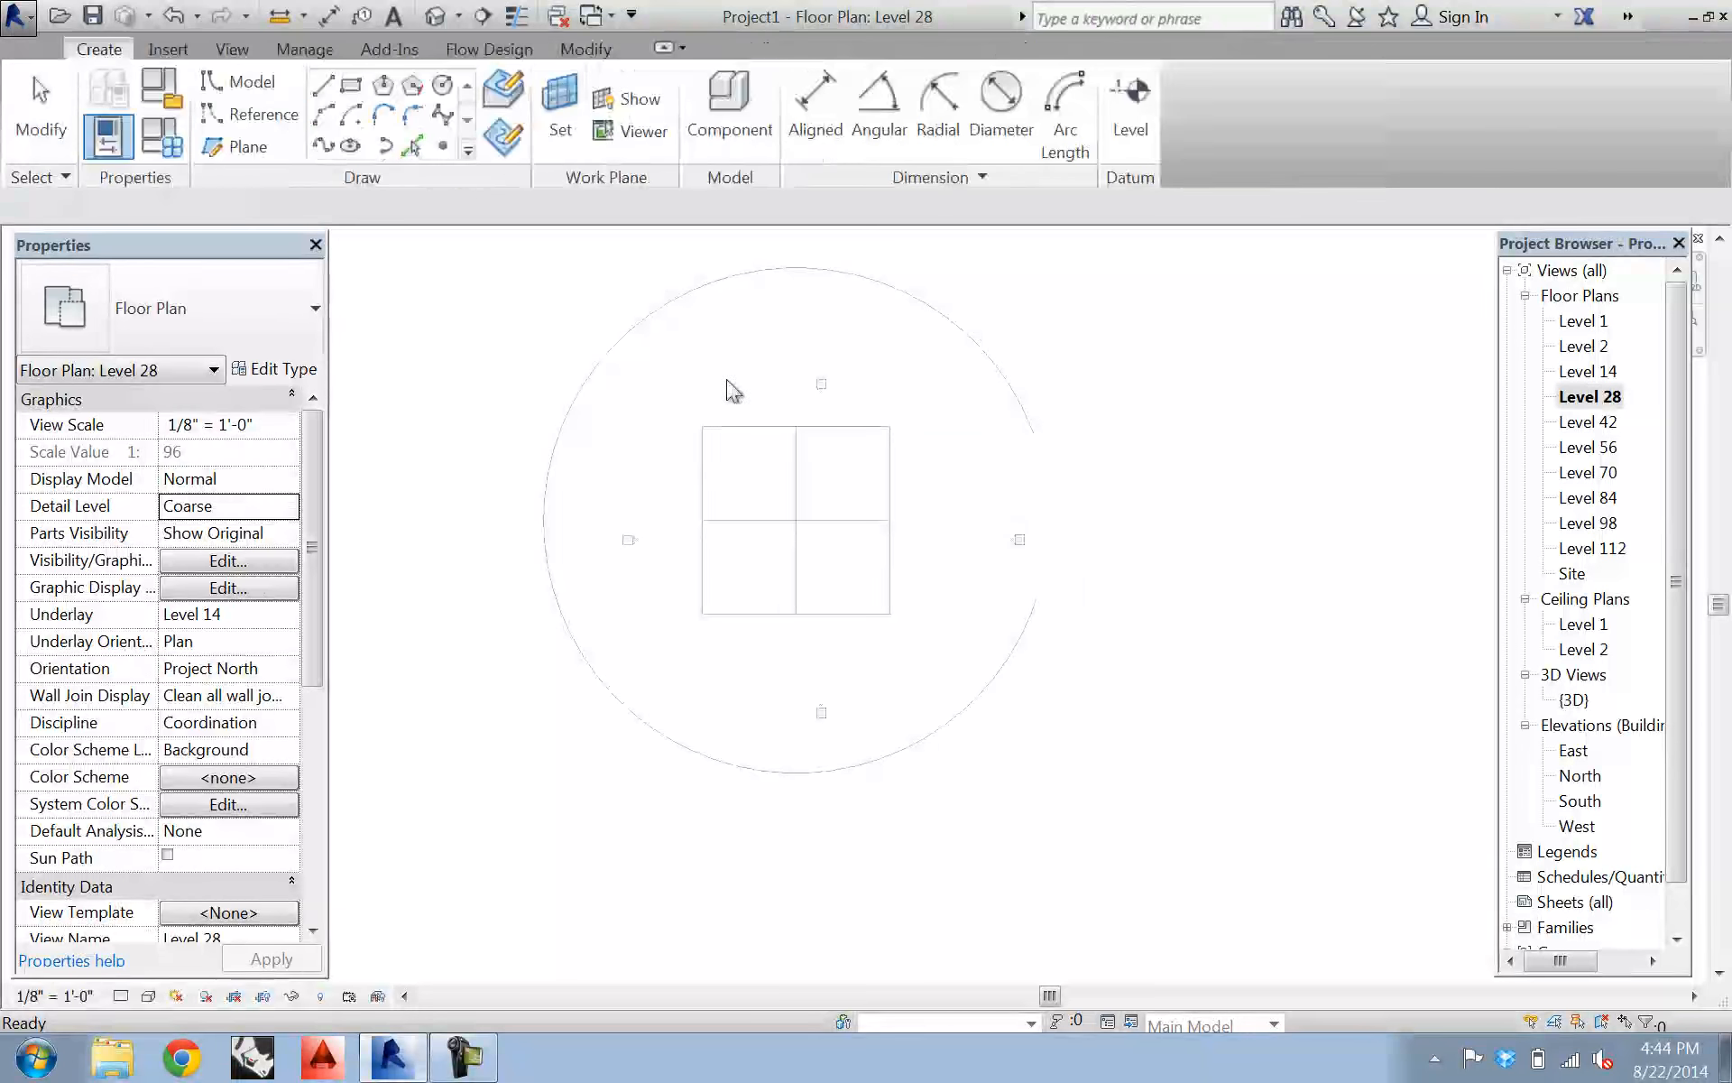
left_click(442, 86)
left_click(796, 520)
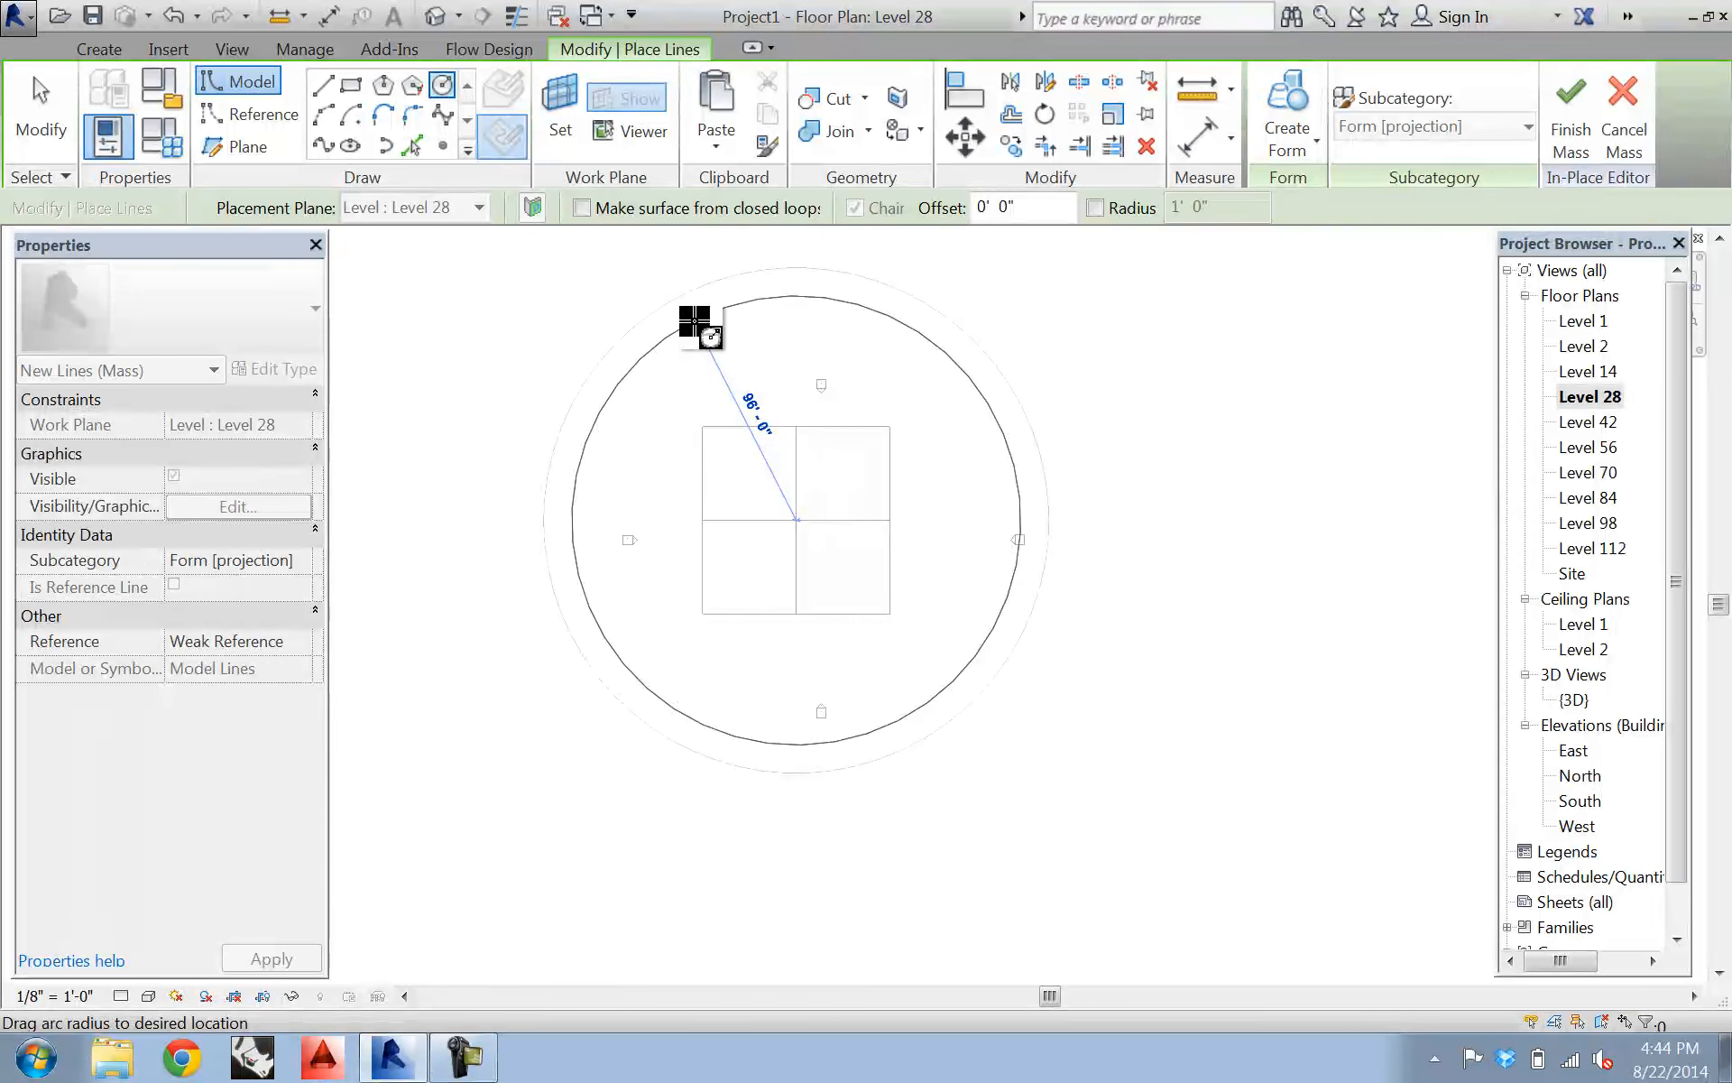
left_click(695, 320)
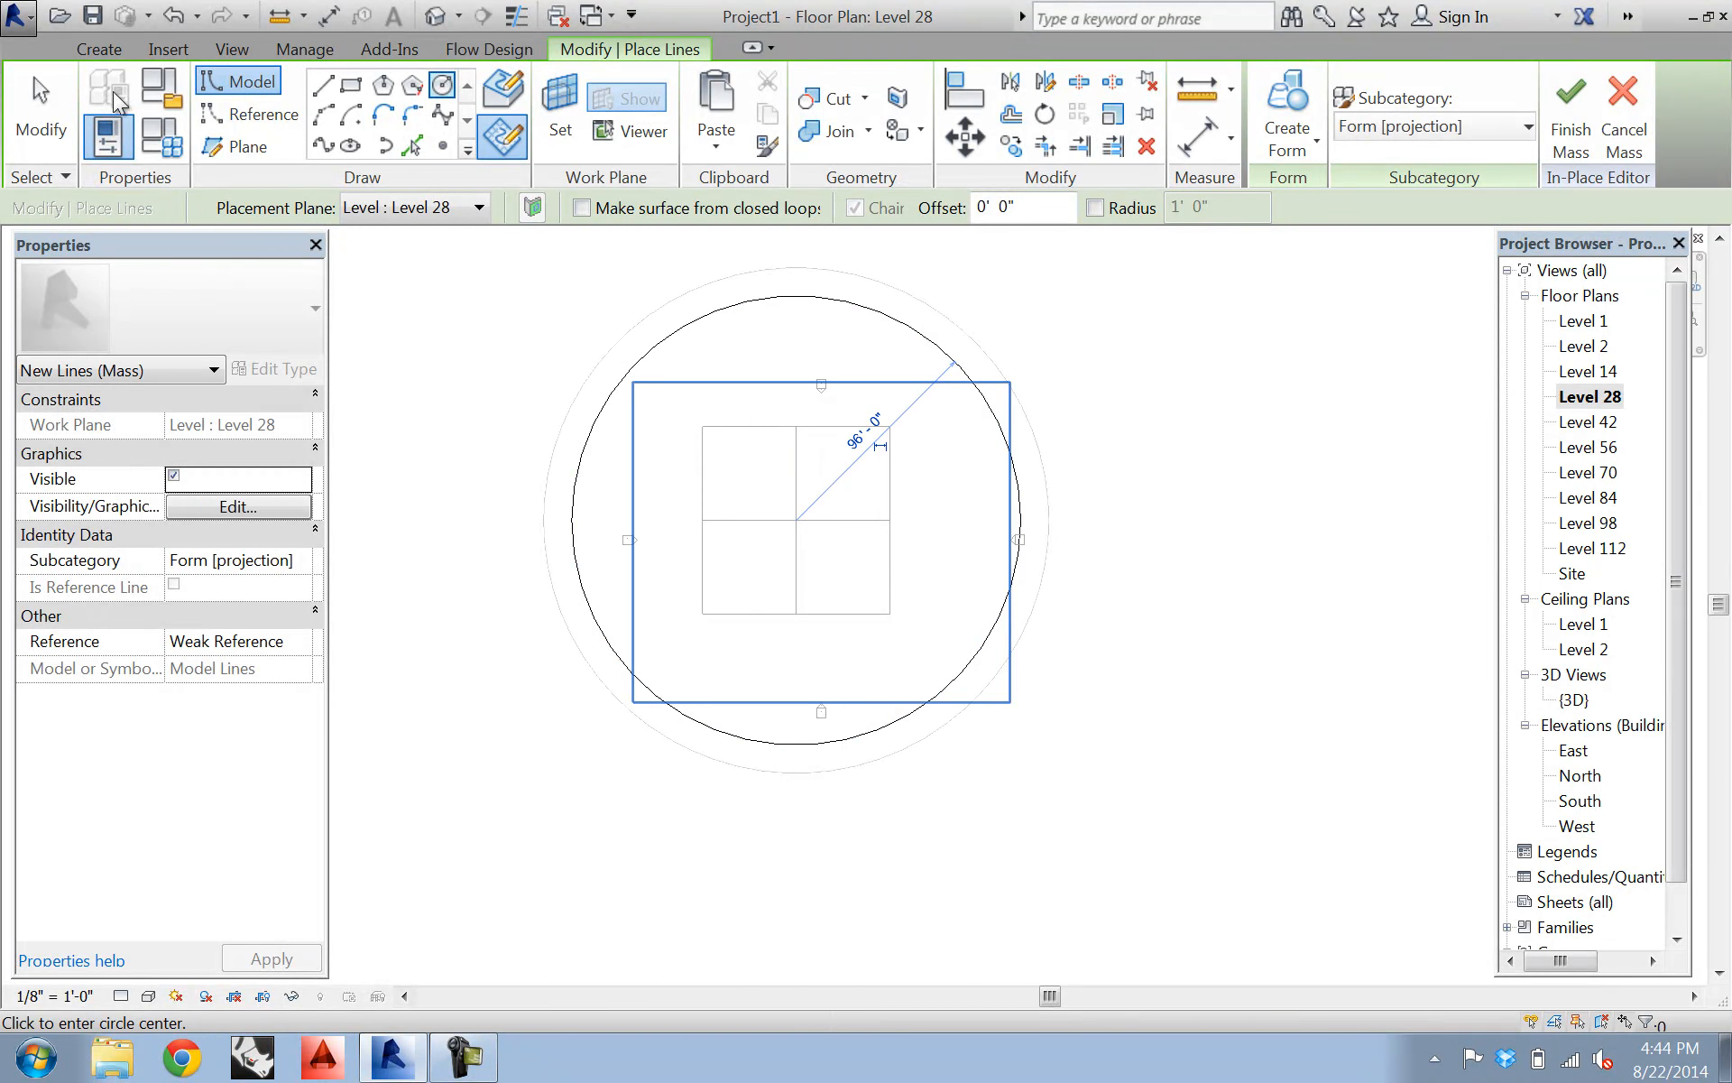
- Copy the 96' radius circle straight up from Level 28 to Level 42 in the East elevation
key("Escape")
left_click(826, 296)
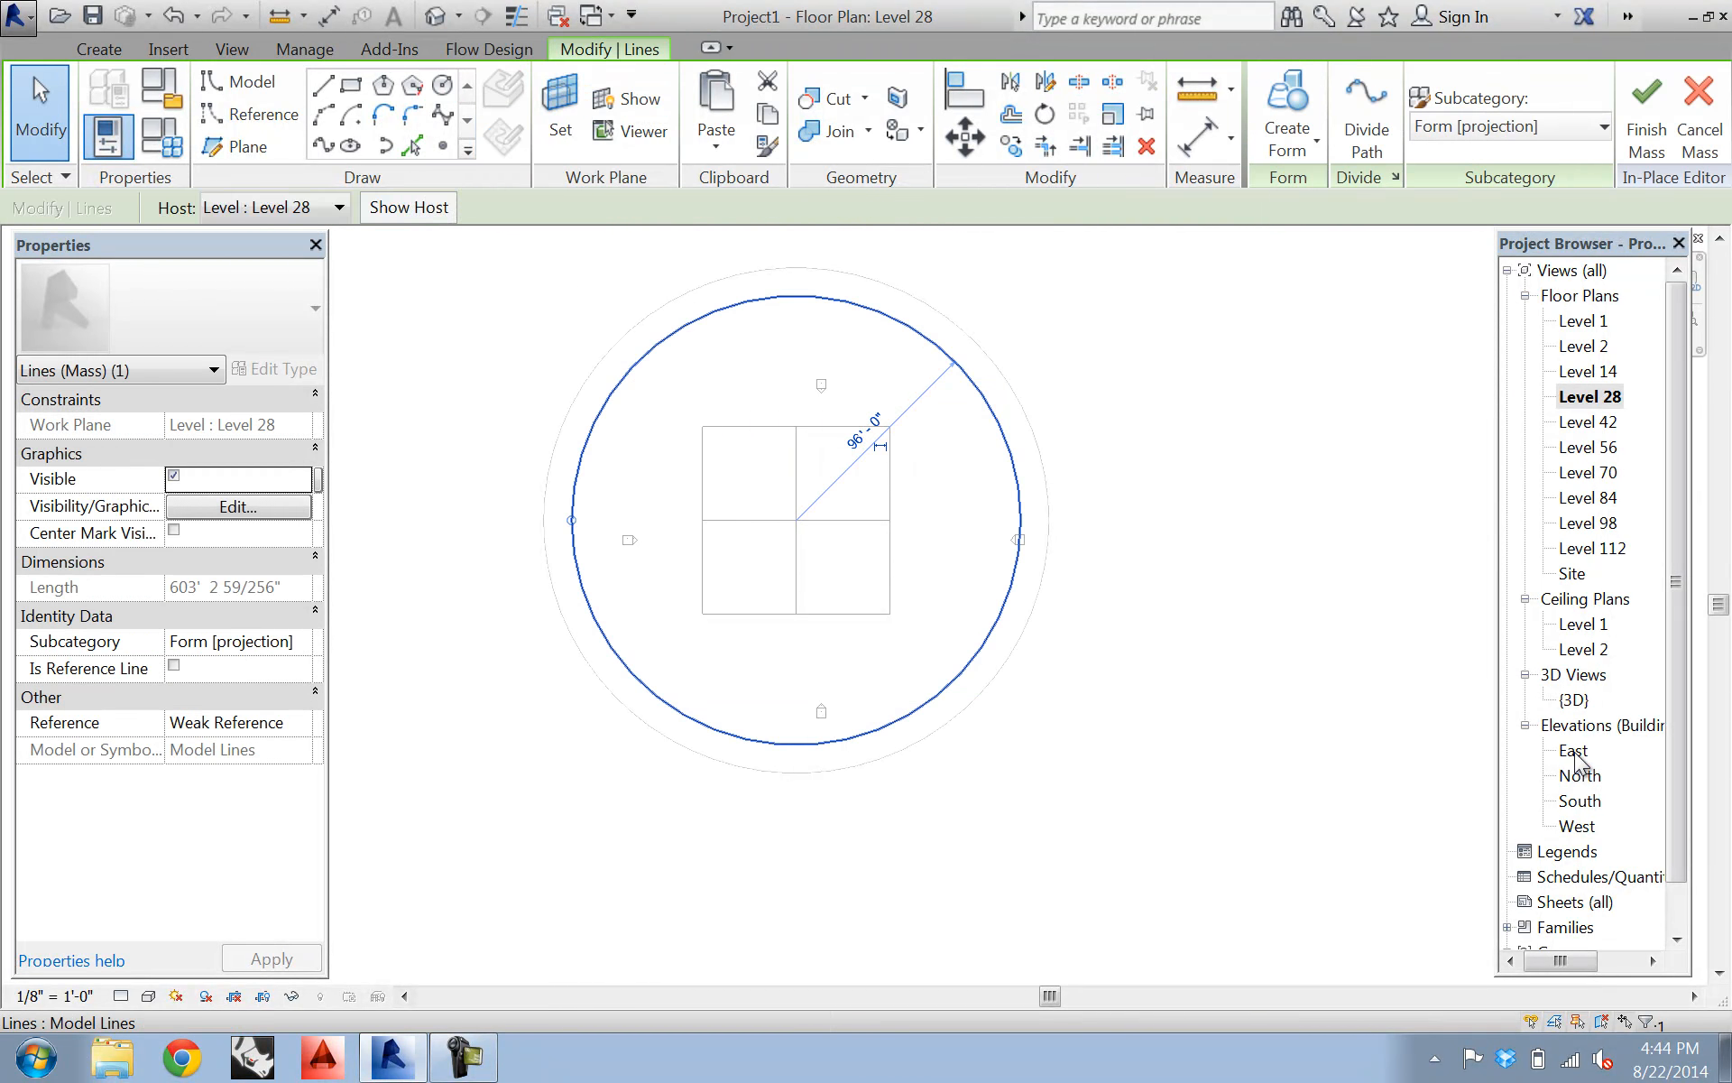
double_click(1573, 751)
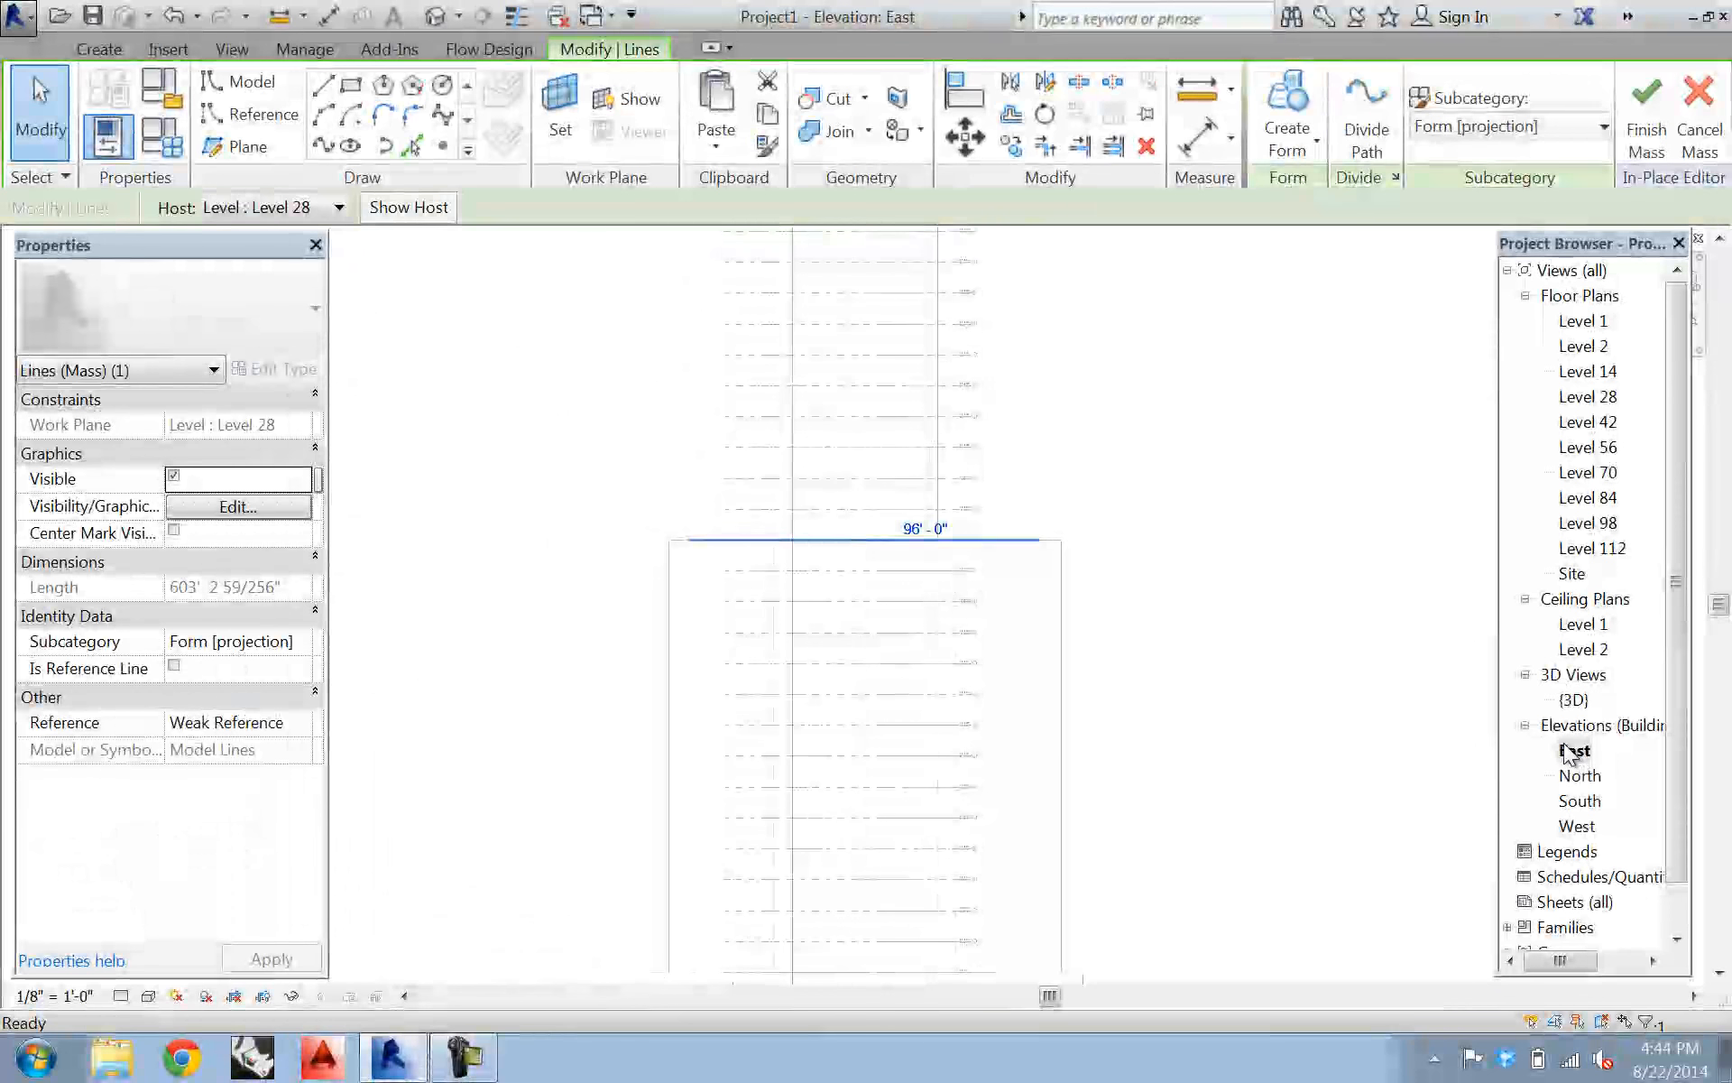
key("m")
key("v")
left_click(688, 539)
scroll(1146, 821, "up", 3)
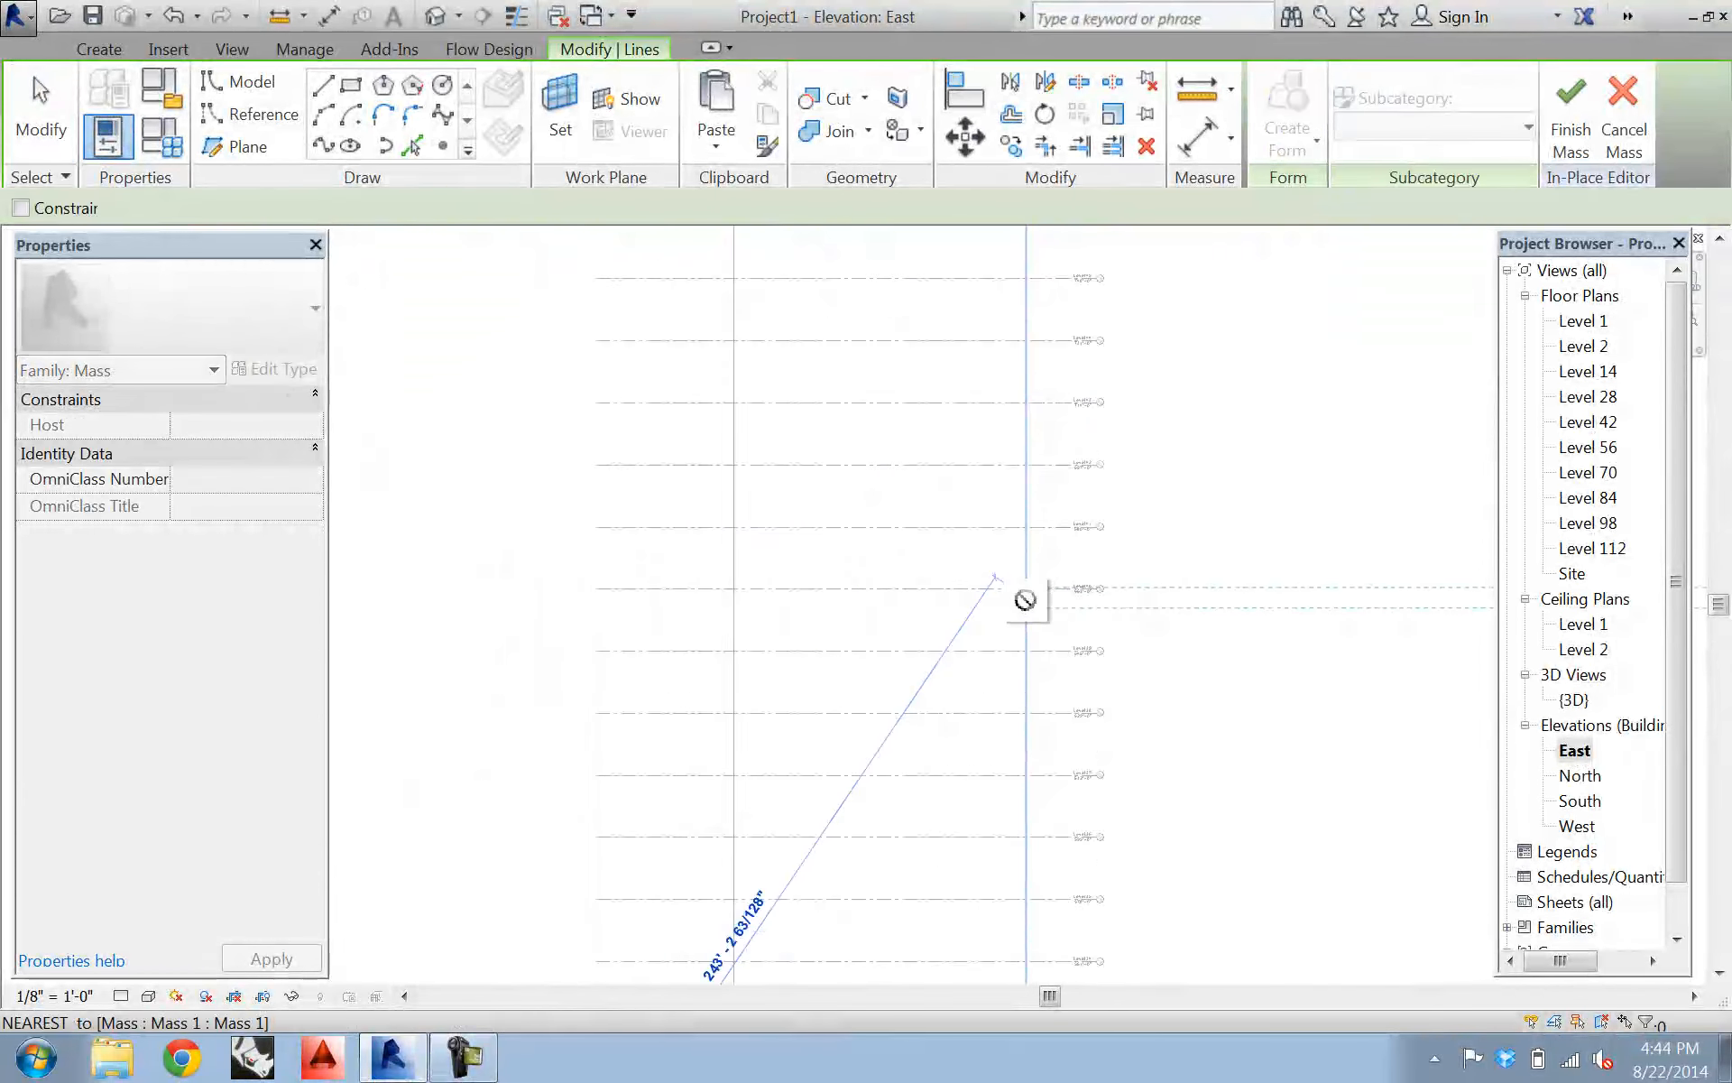
scroll(978, 479, "up", 3)
middle_click_drag(831, 475, 1353, 493)
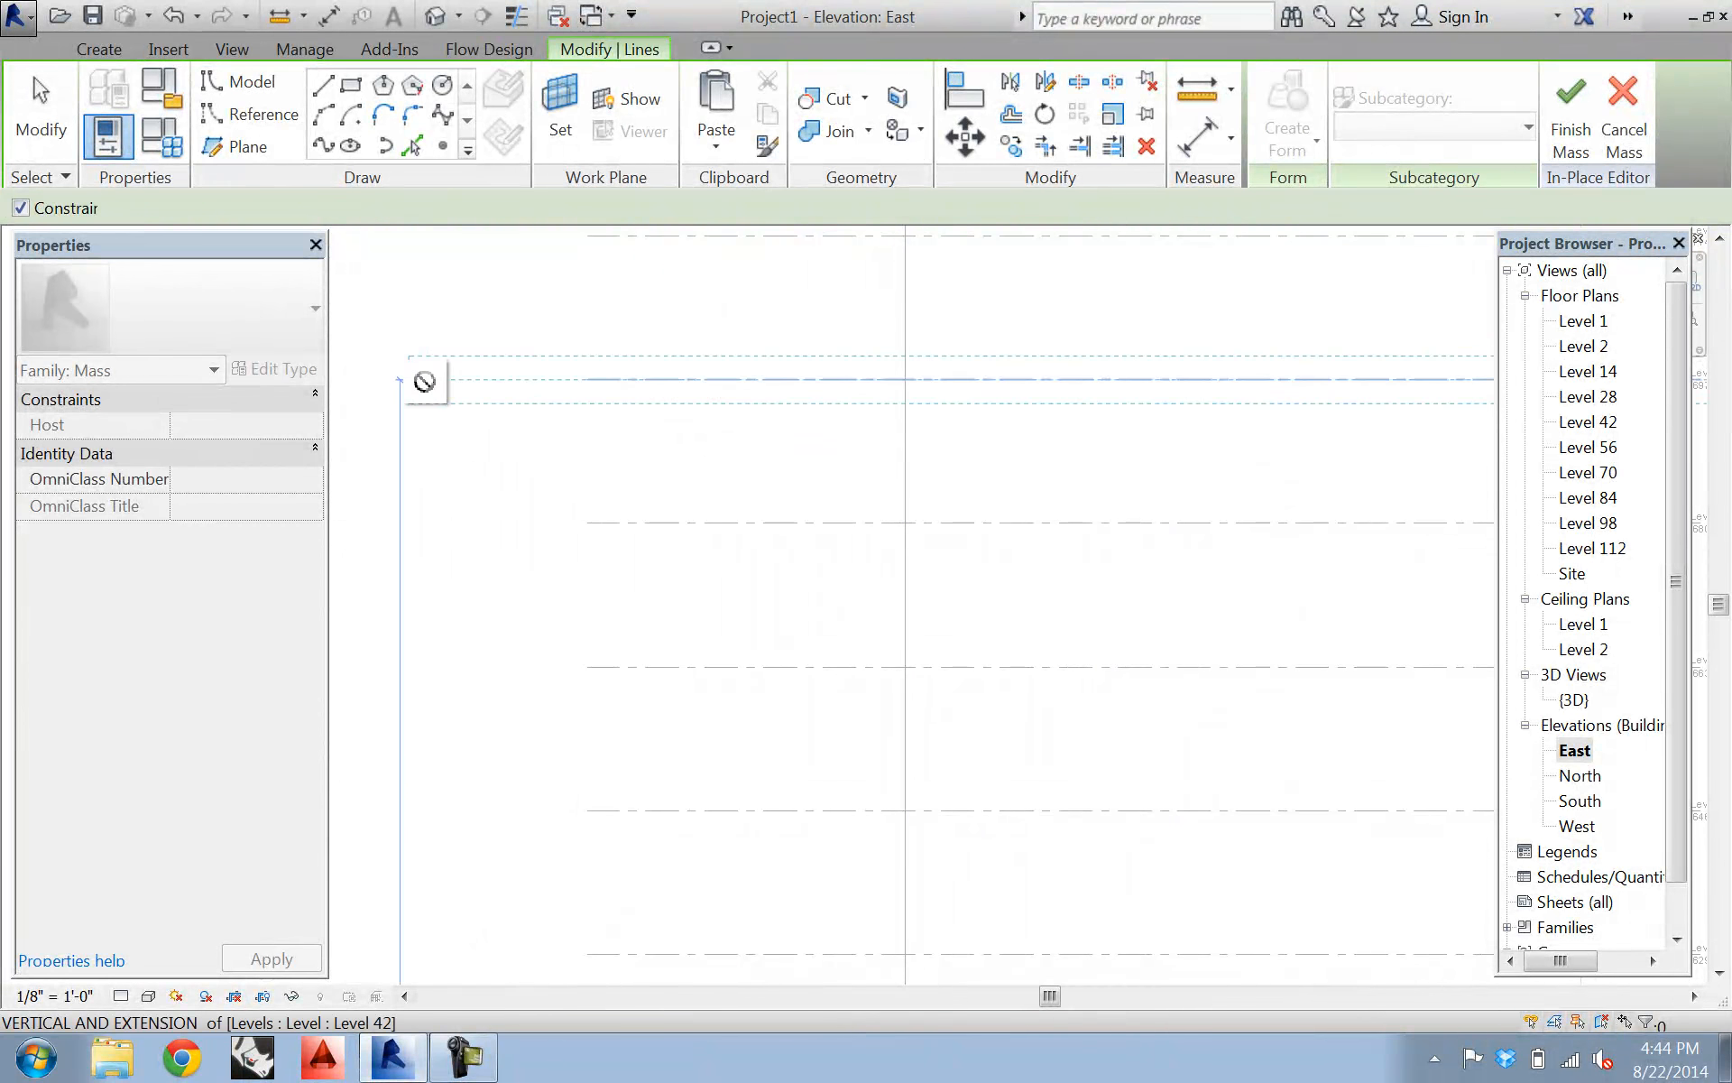
key("Escape")
key("ctrl+v")
scroll(546, 612, "down", 4)
middle_click_drag(579, 643, 688, 537)
scroll(688, 537, "down", 2)
left_click_drag(603, 688, 1160, 817)
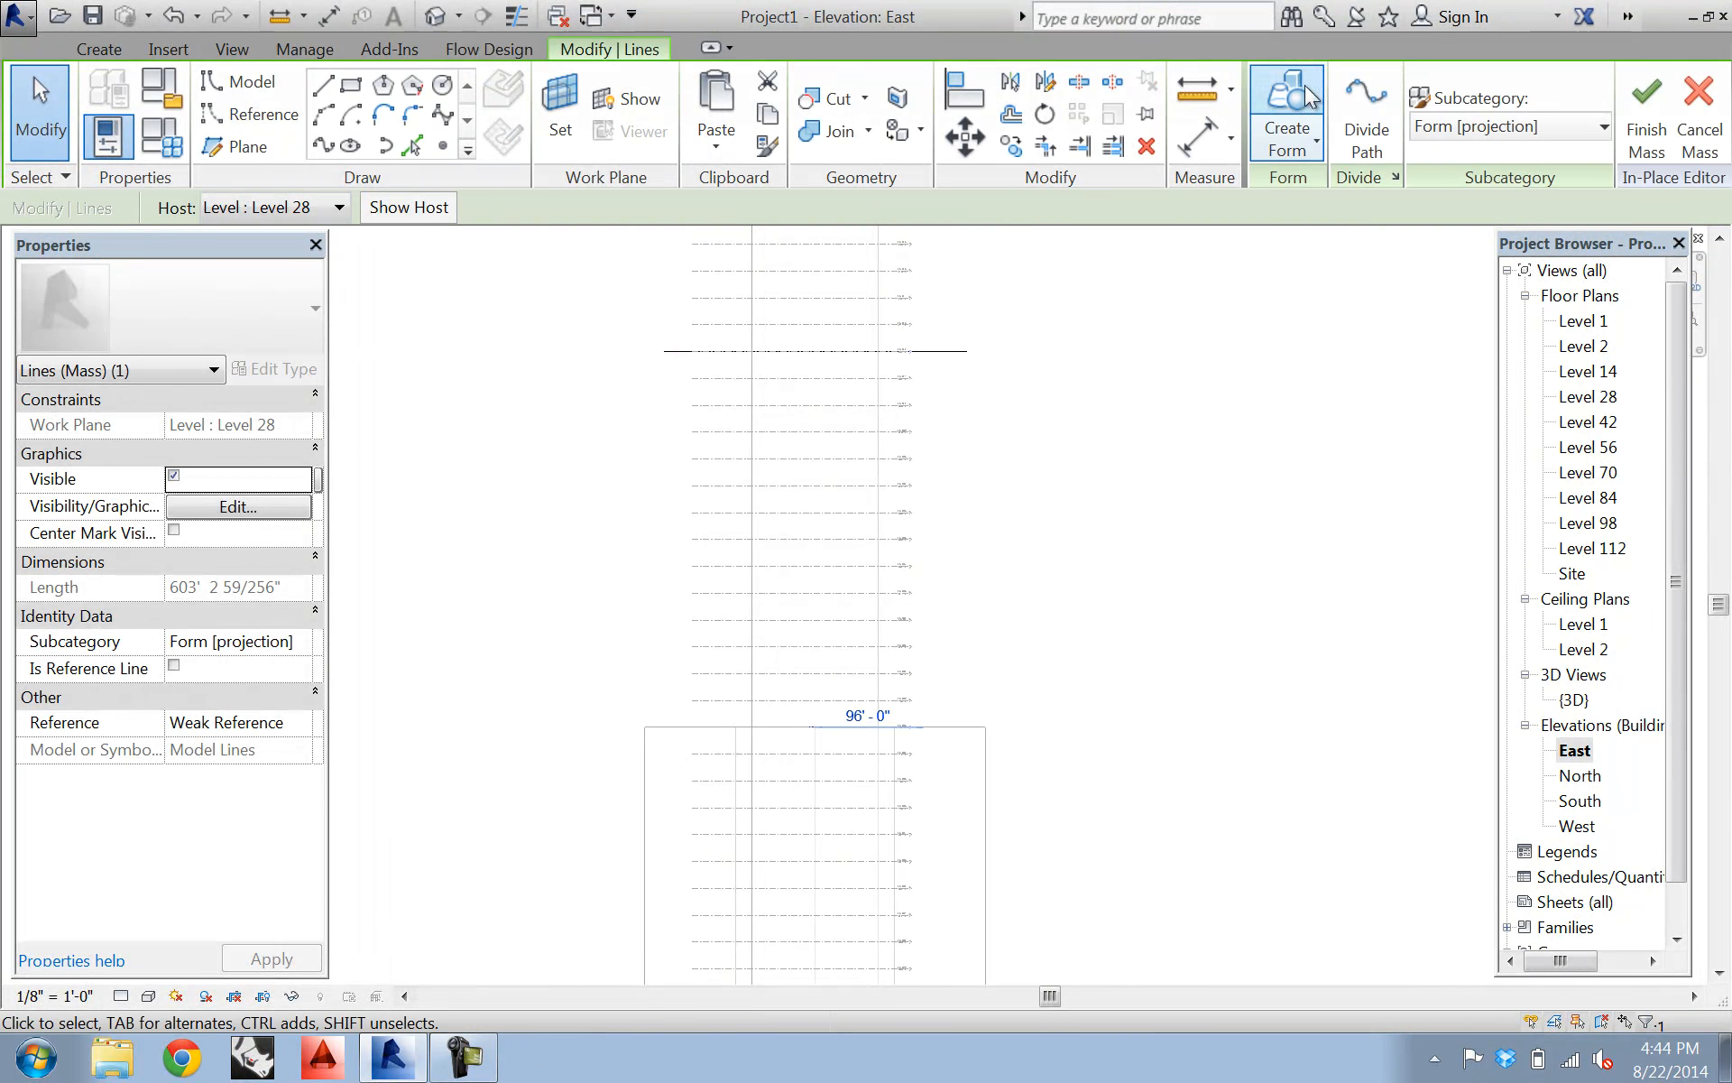
- Create a solid form between the Level 28 and Level 42 circles and finish the mass
left_click(1277, 97)
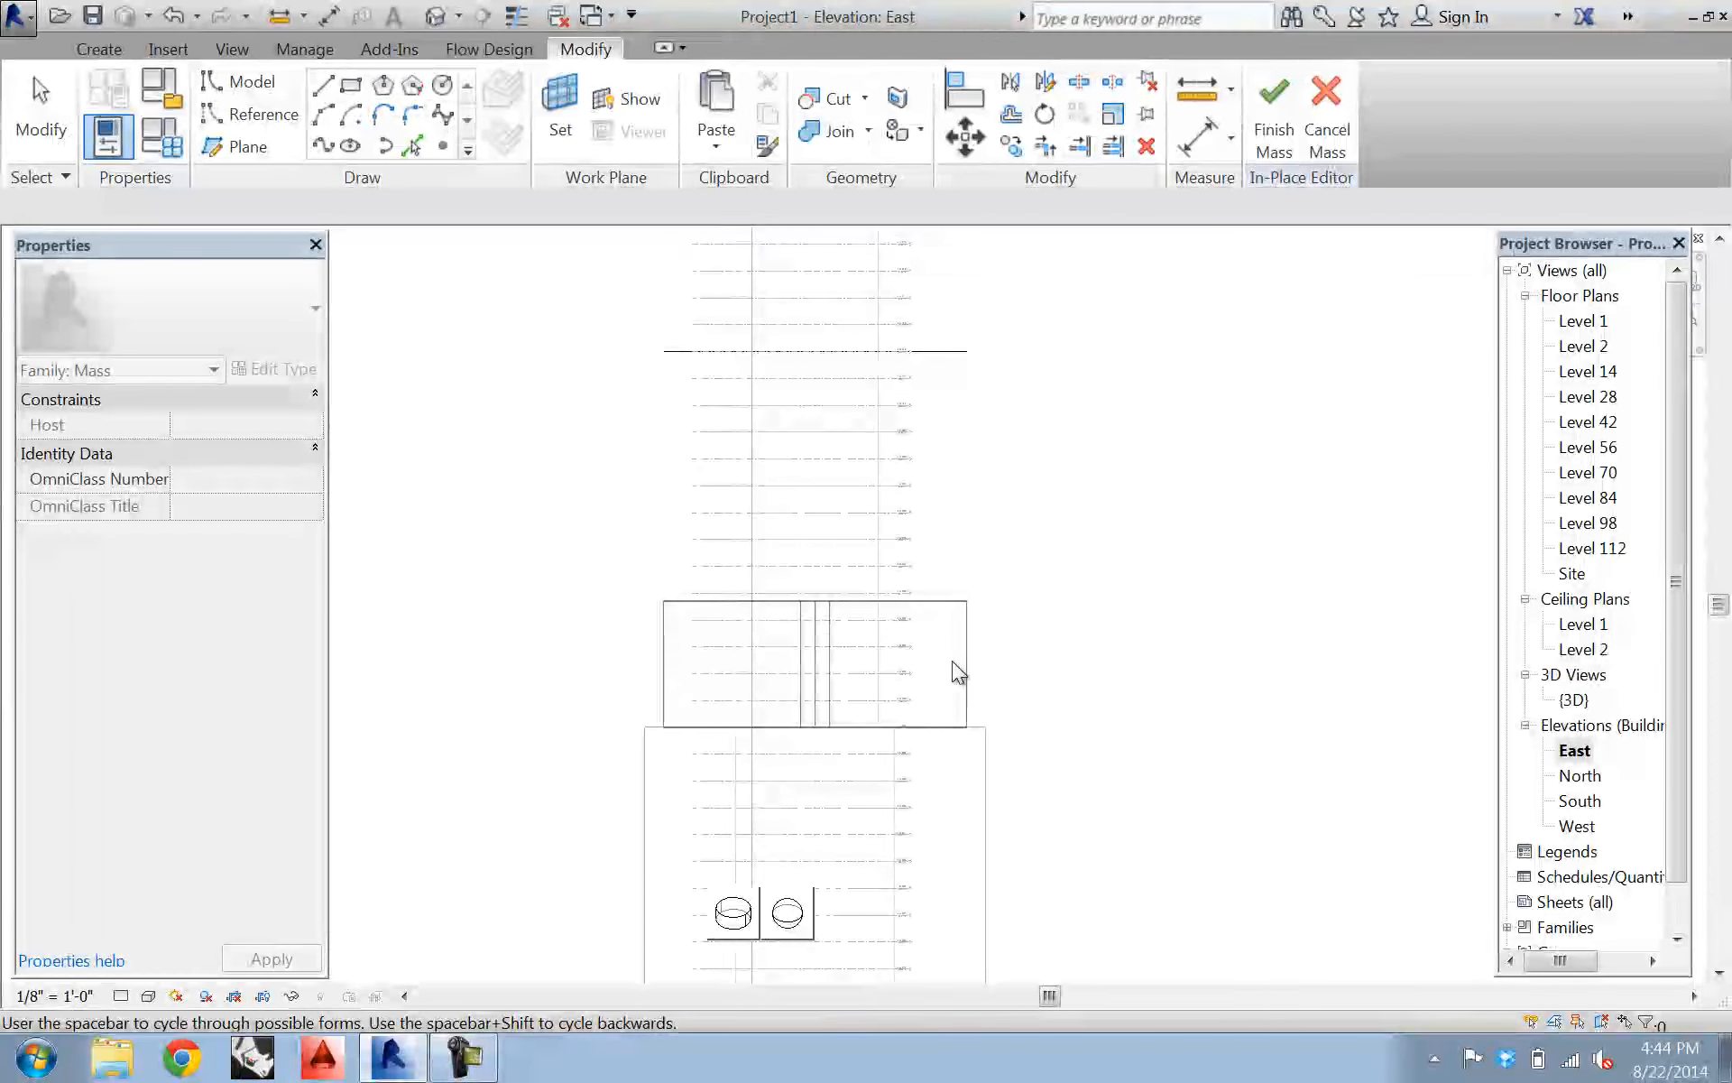
left_click(675, 727)
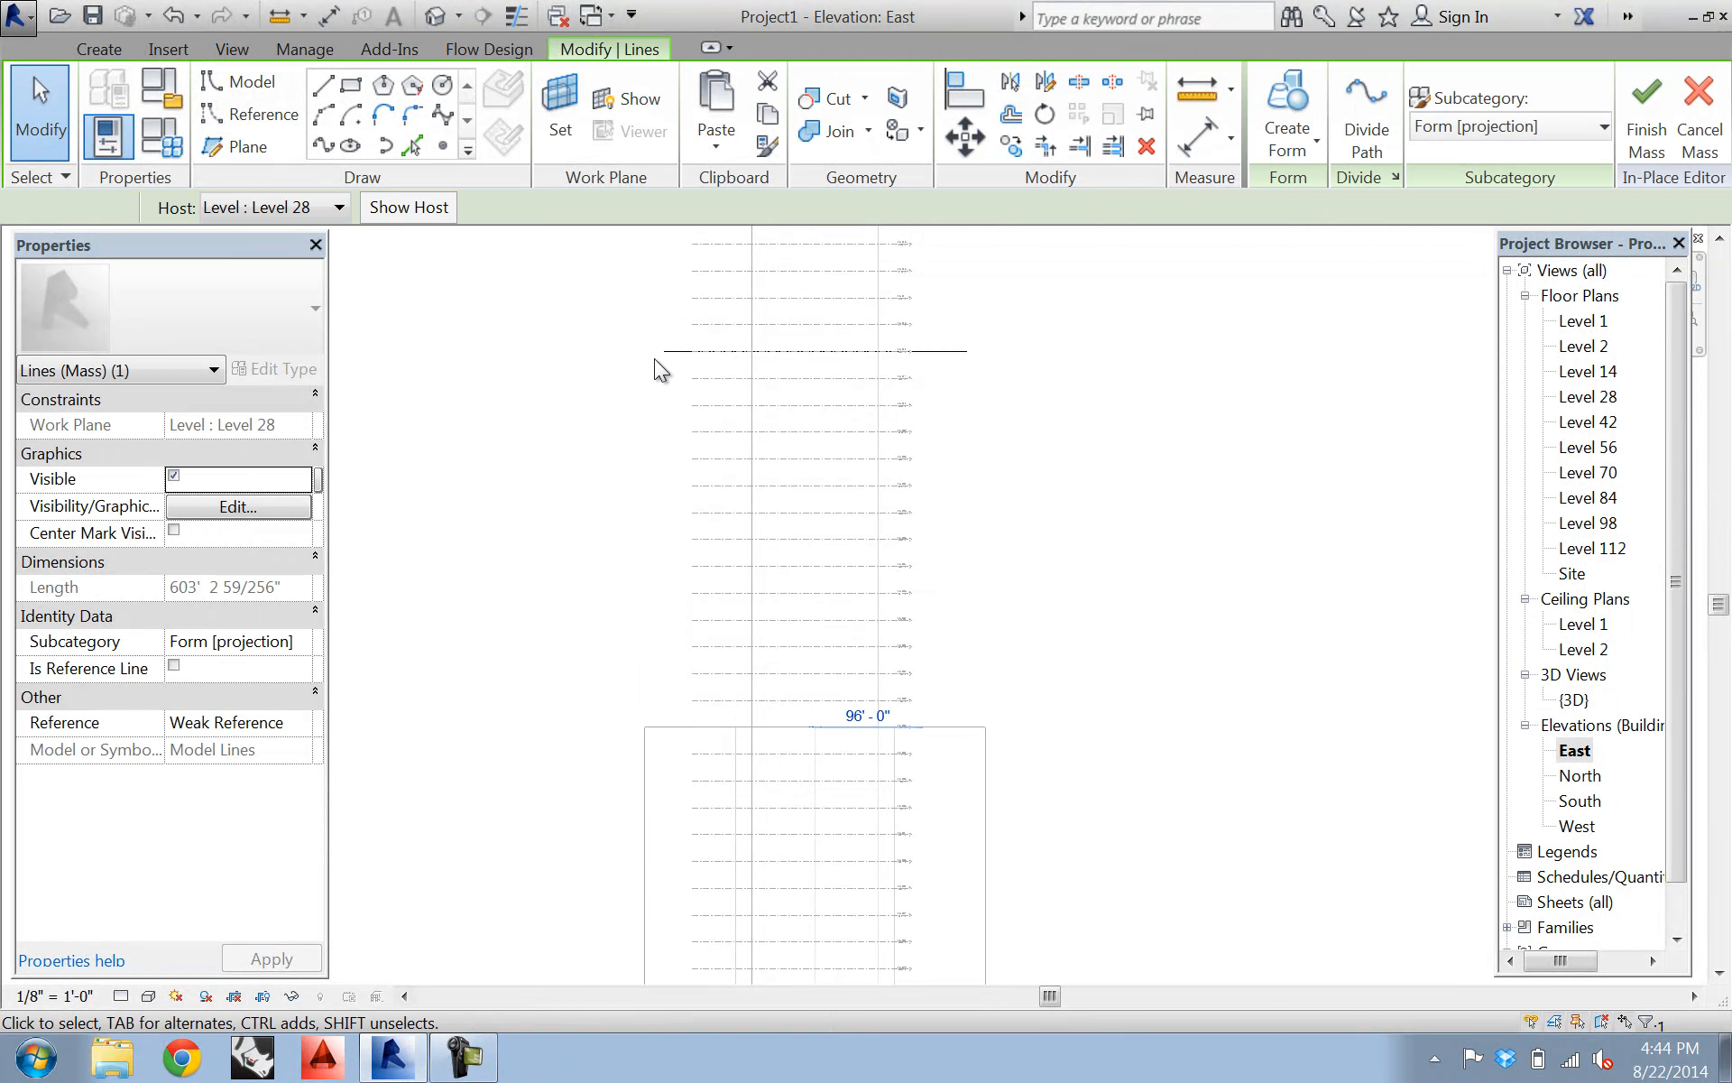
left_click(691, 351, "ctrl")
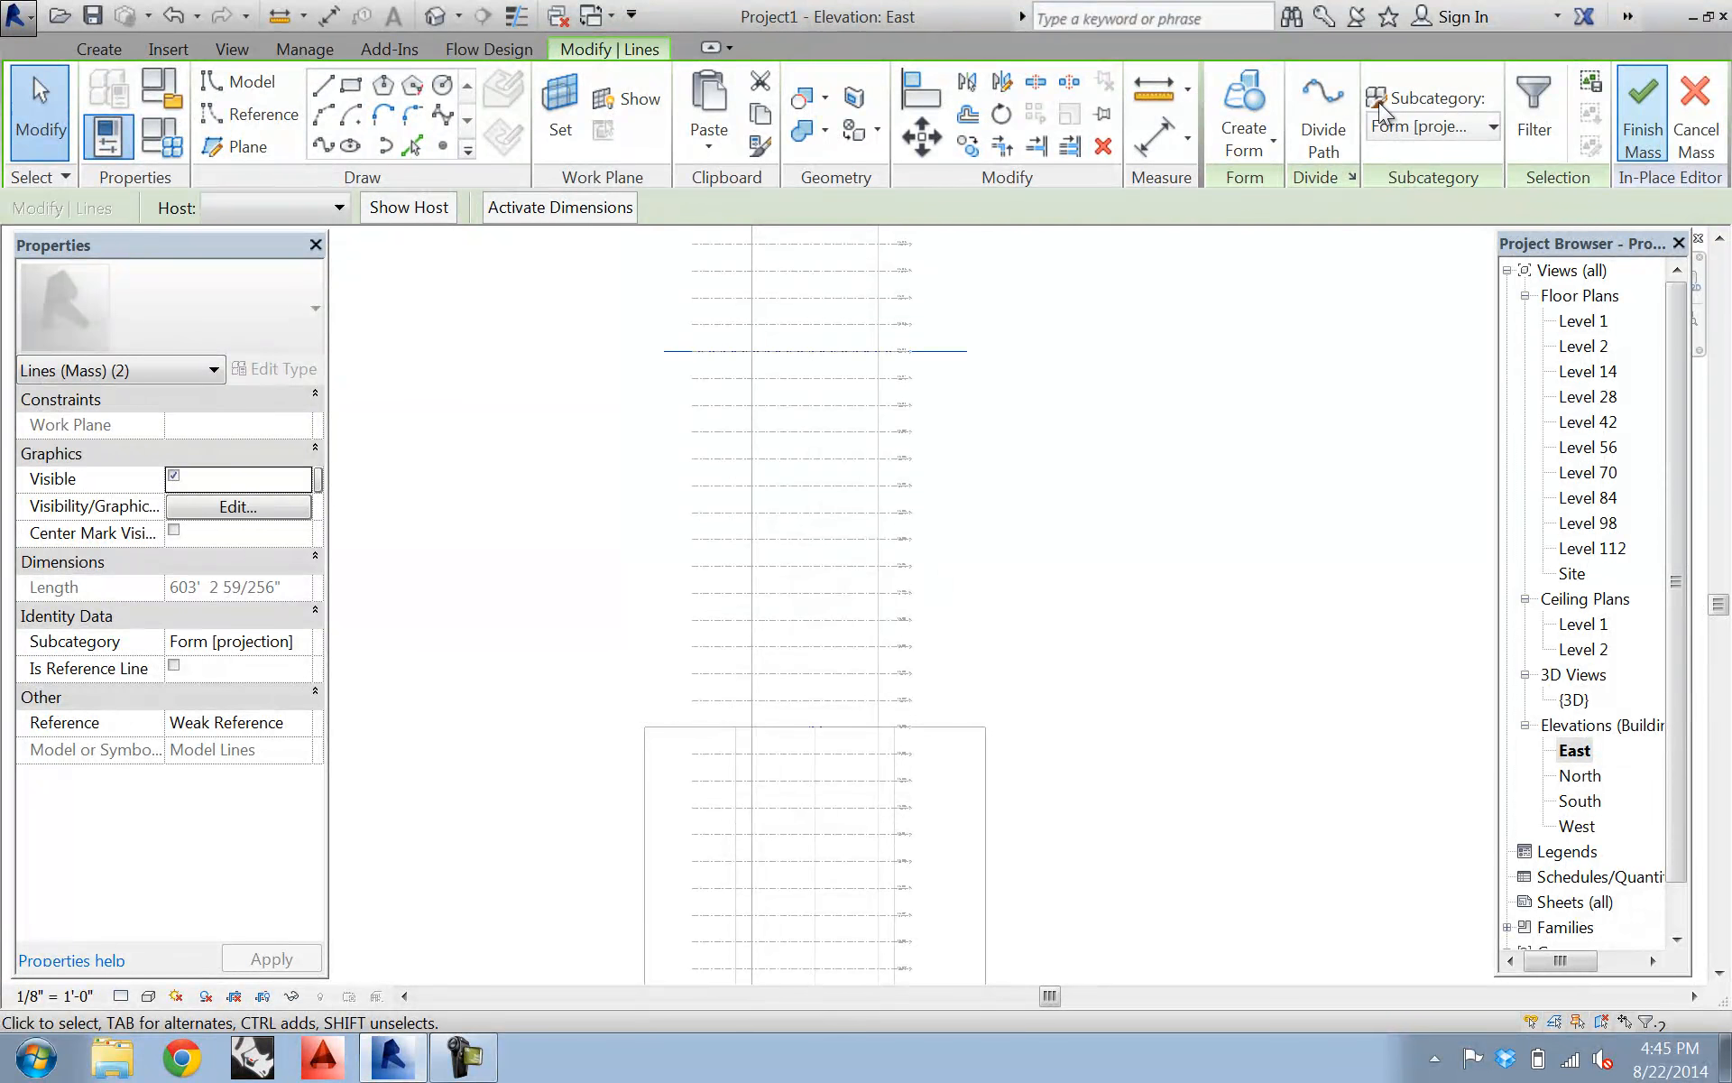
left_click(1244, 101)
left_click(1272, 100)
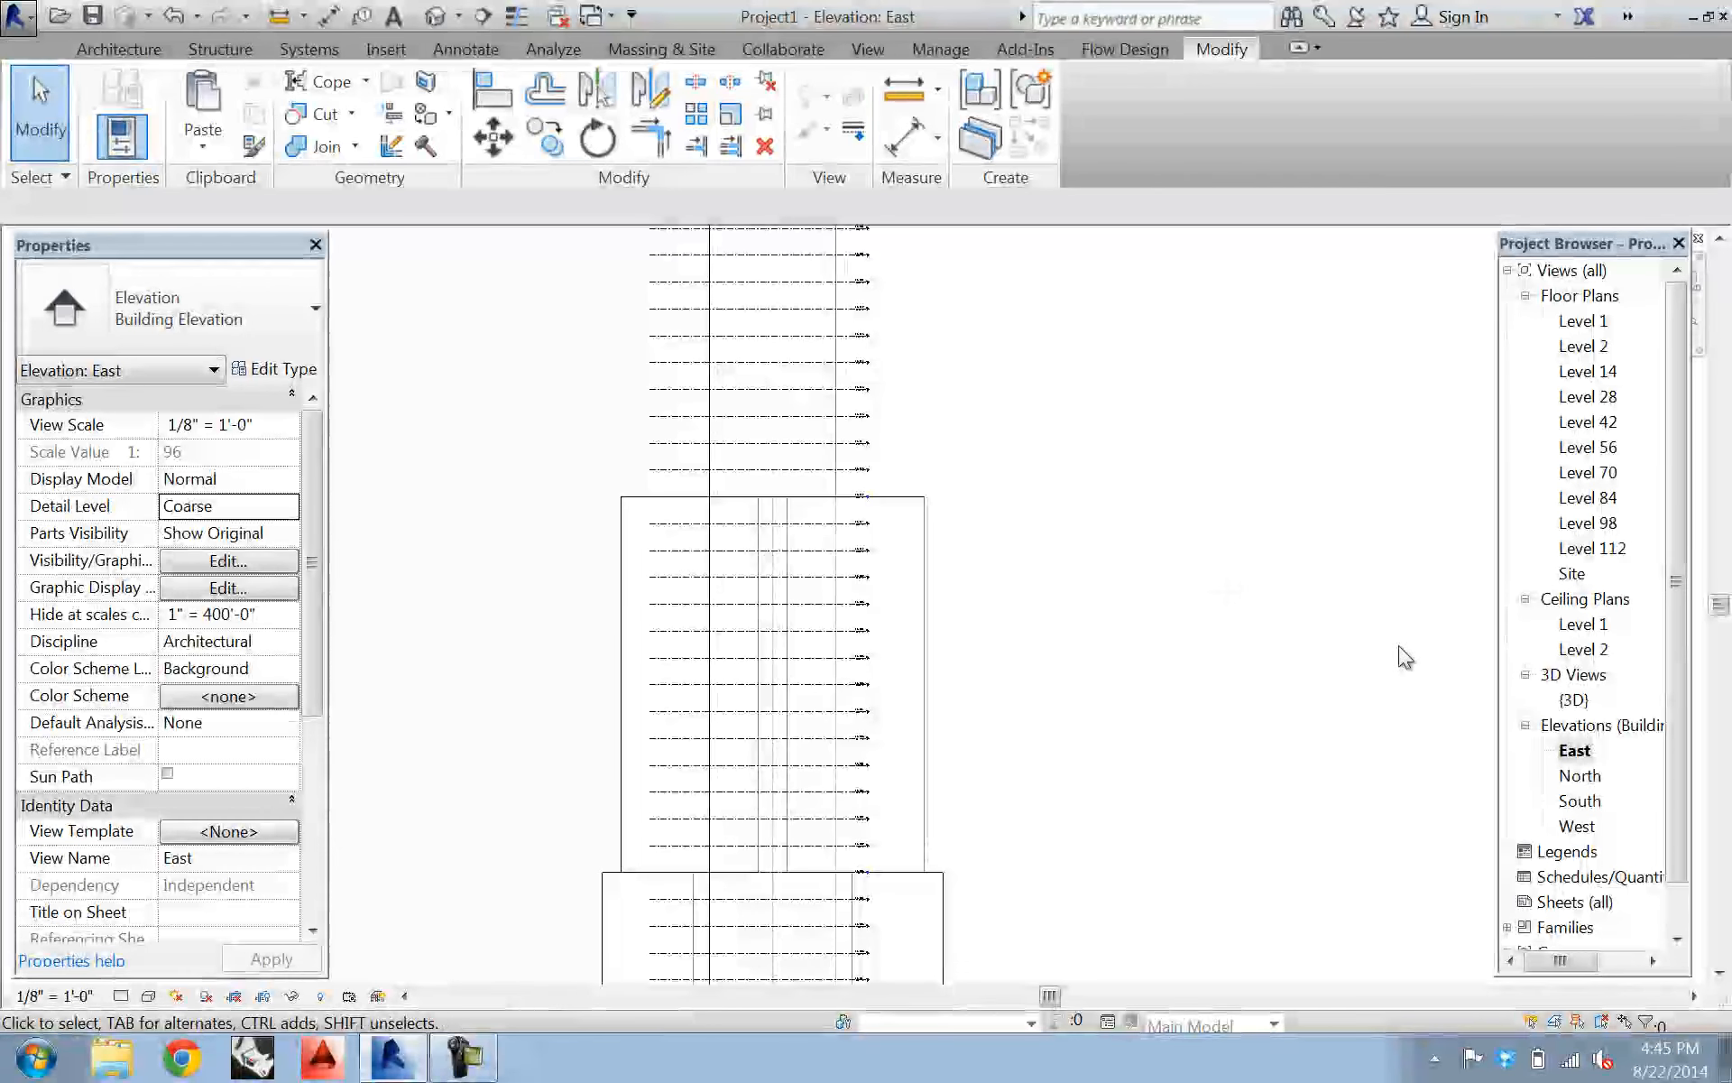
- Start another in-place mass in the Level 42 plan and draw a centred circle with a radius of 84'
double_click(1604, 422)
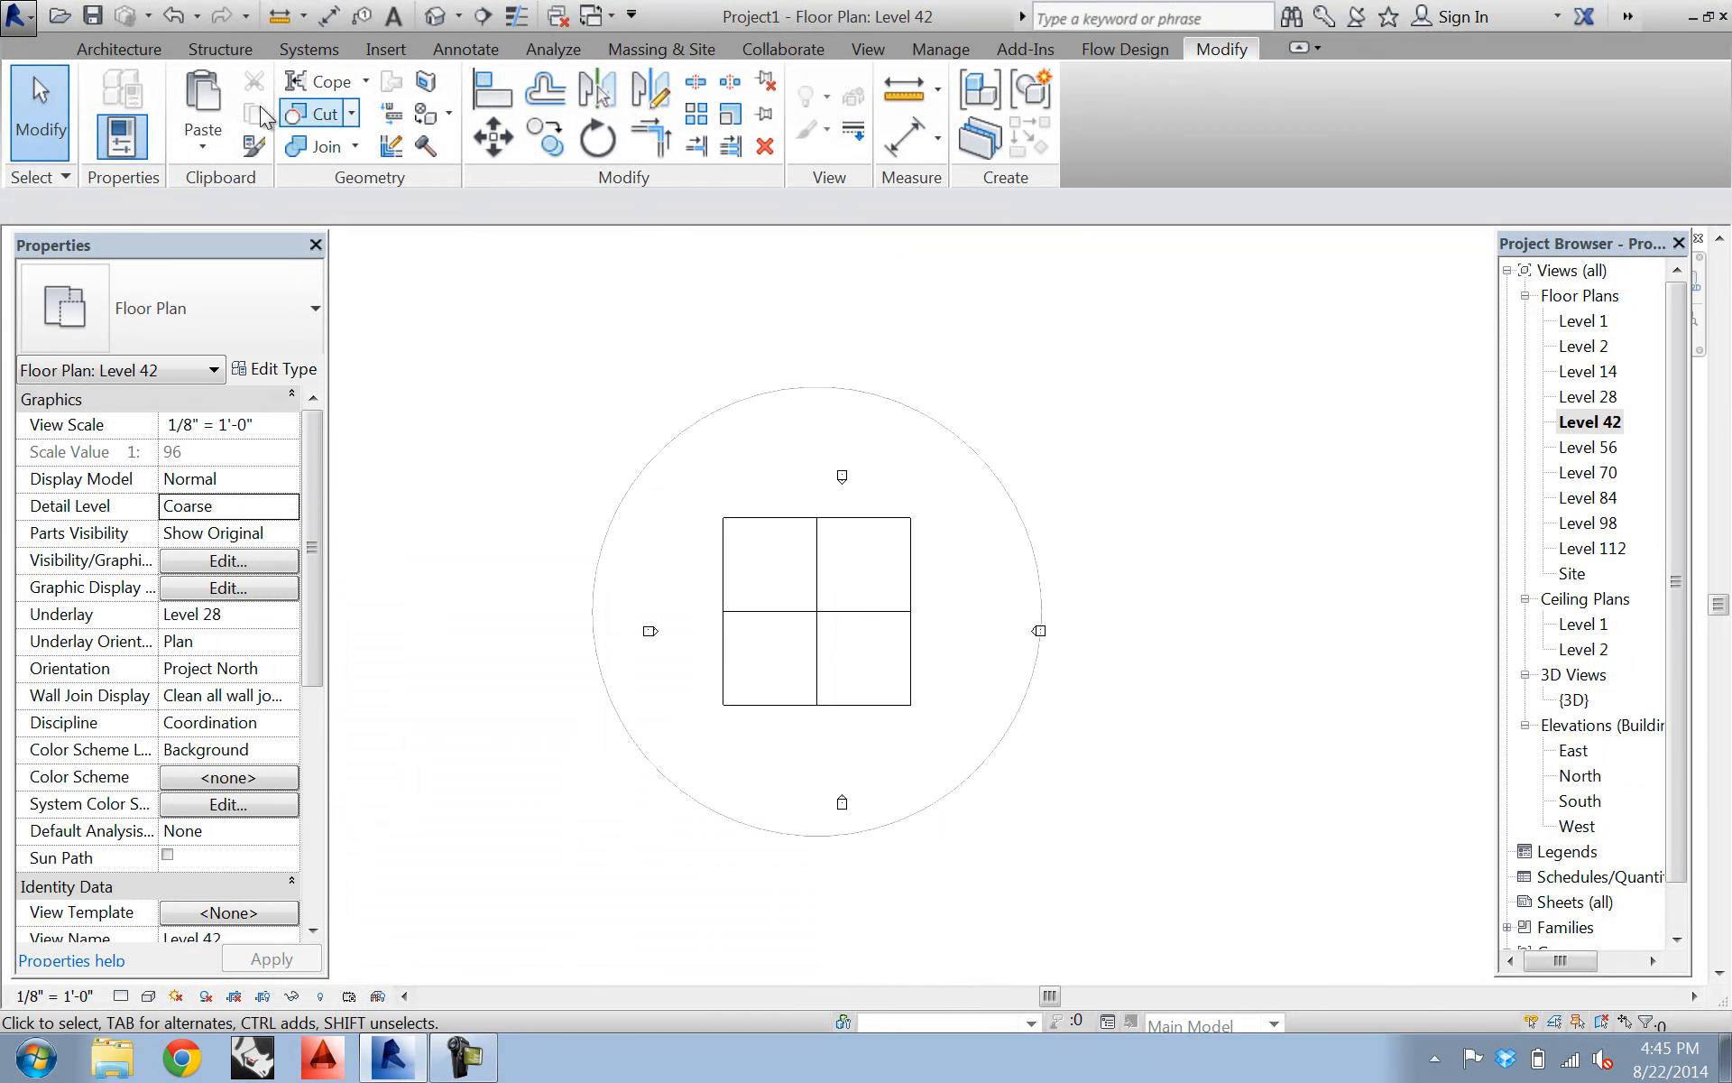
left_click(662, 49)
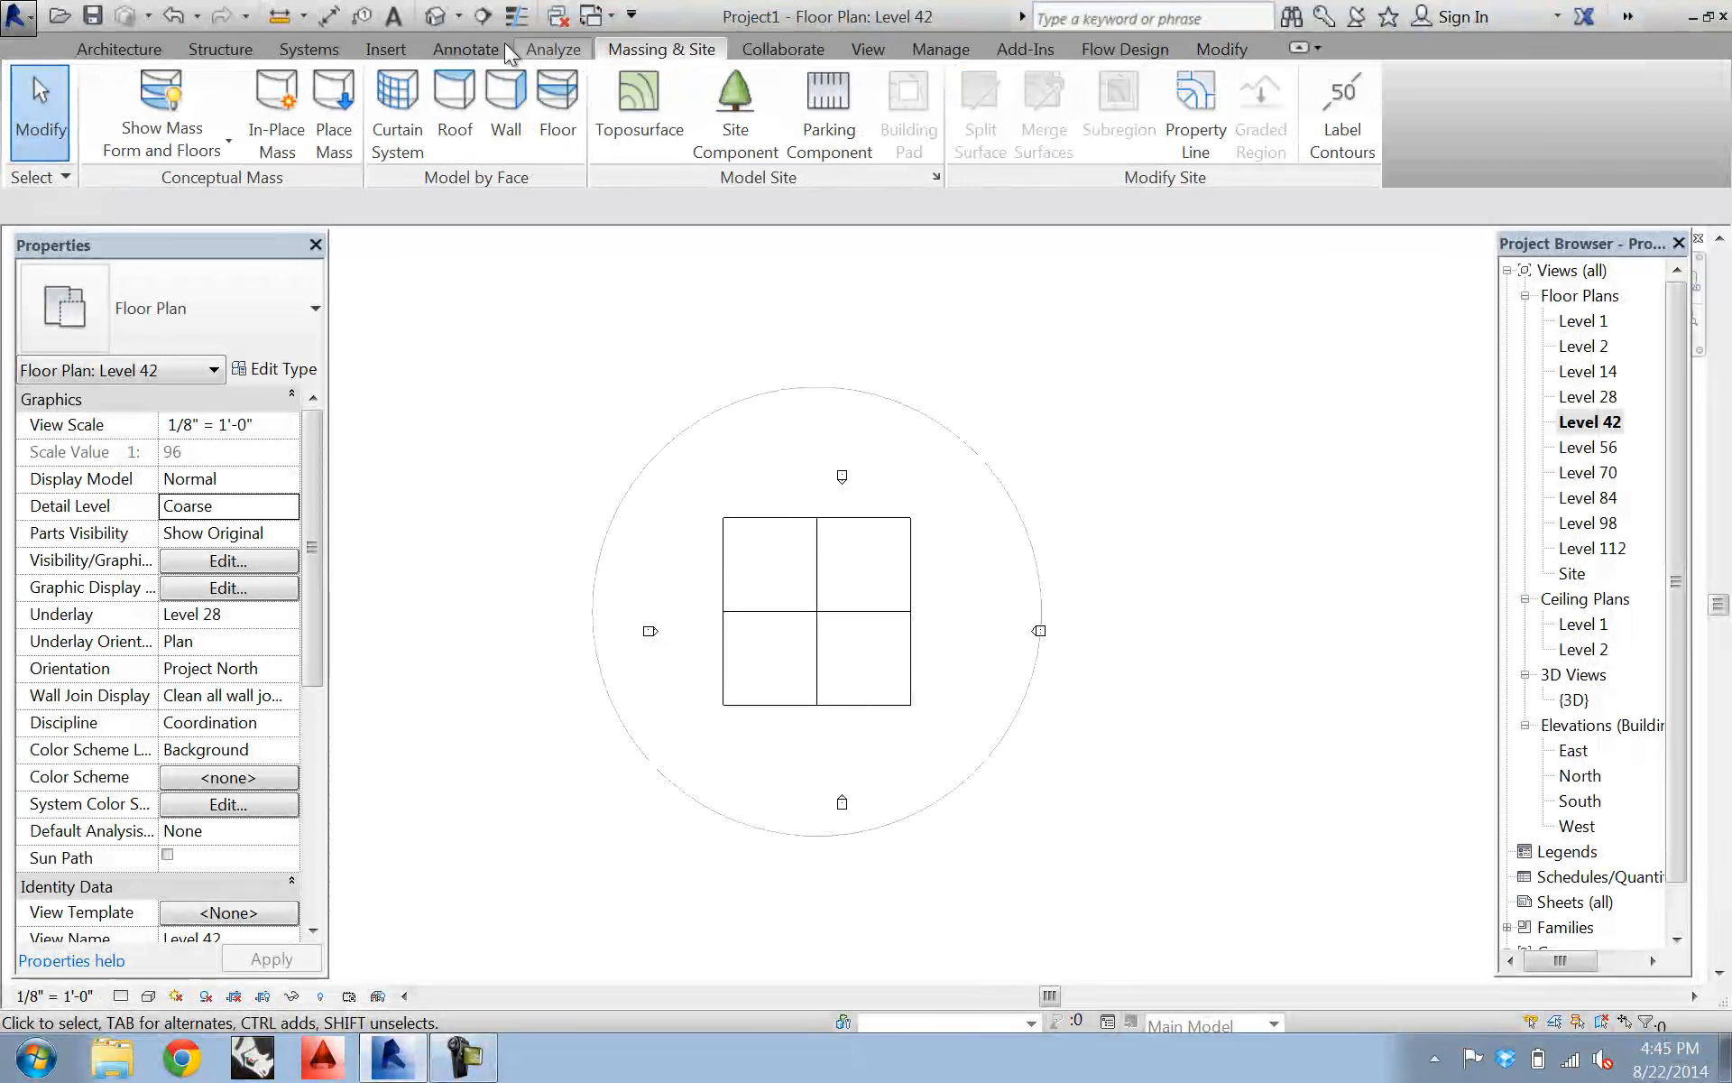
left_click(292, 104)
left_click(854, 566)
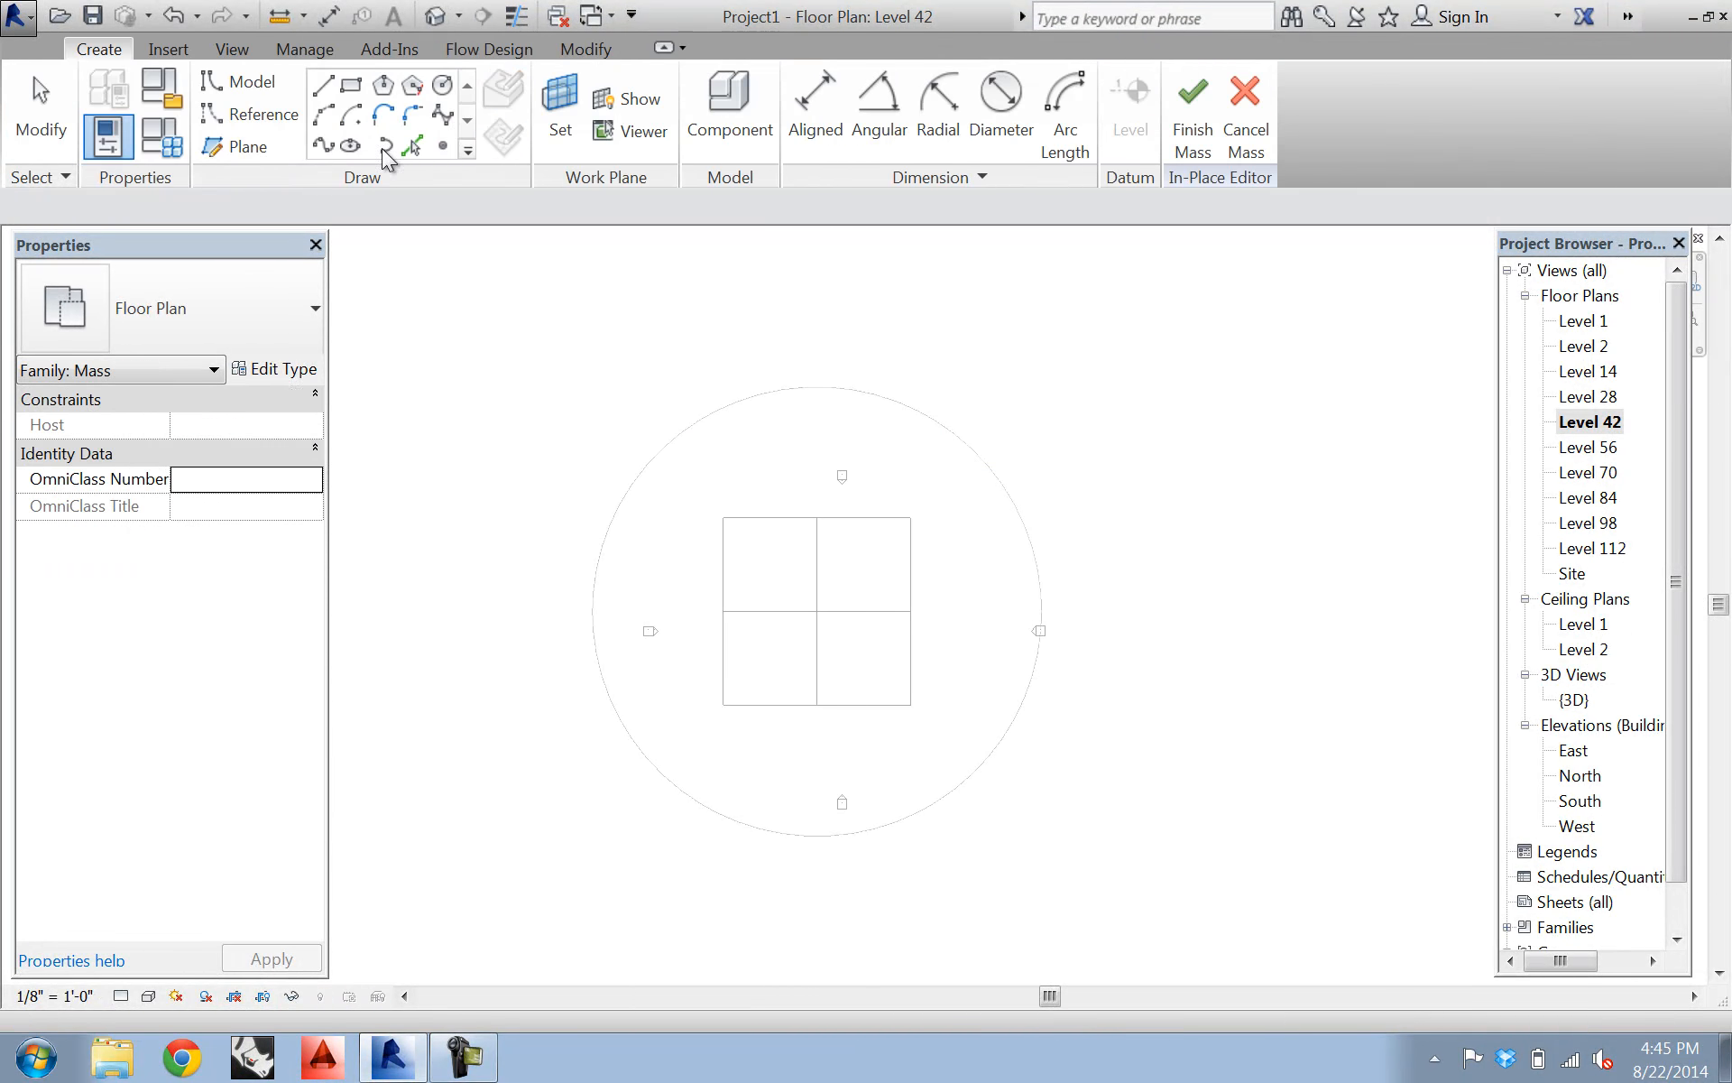
left_click(442, 85)
left_click(816, 611)
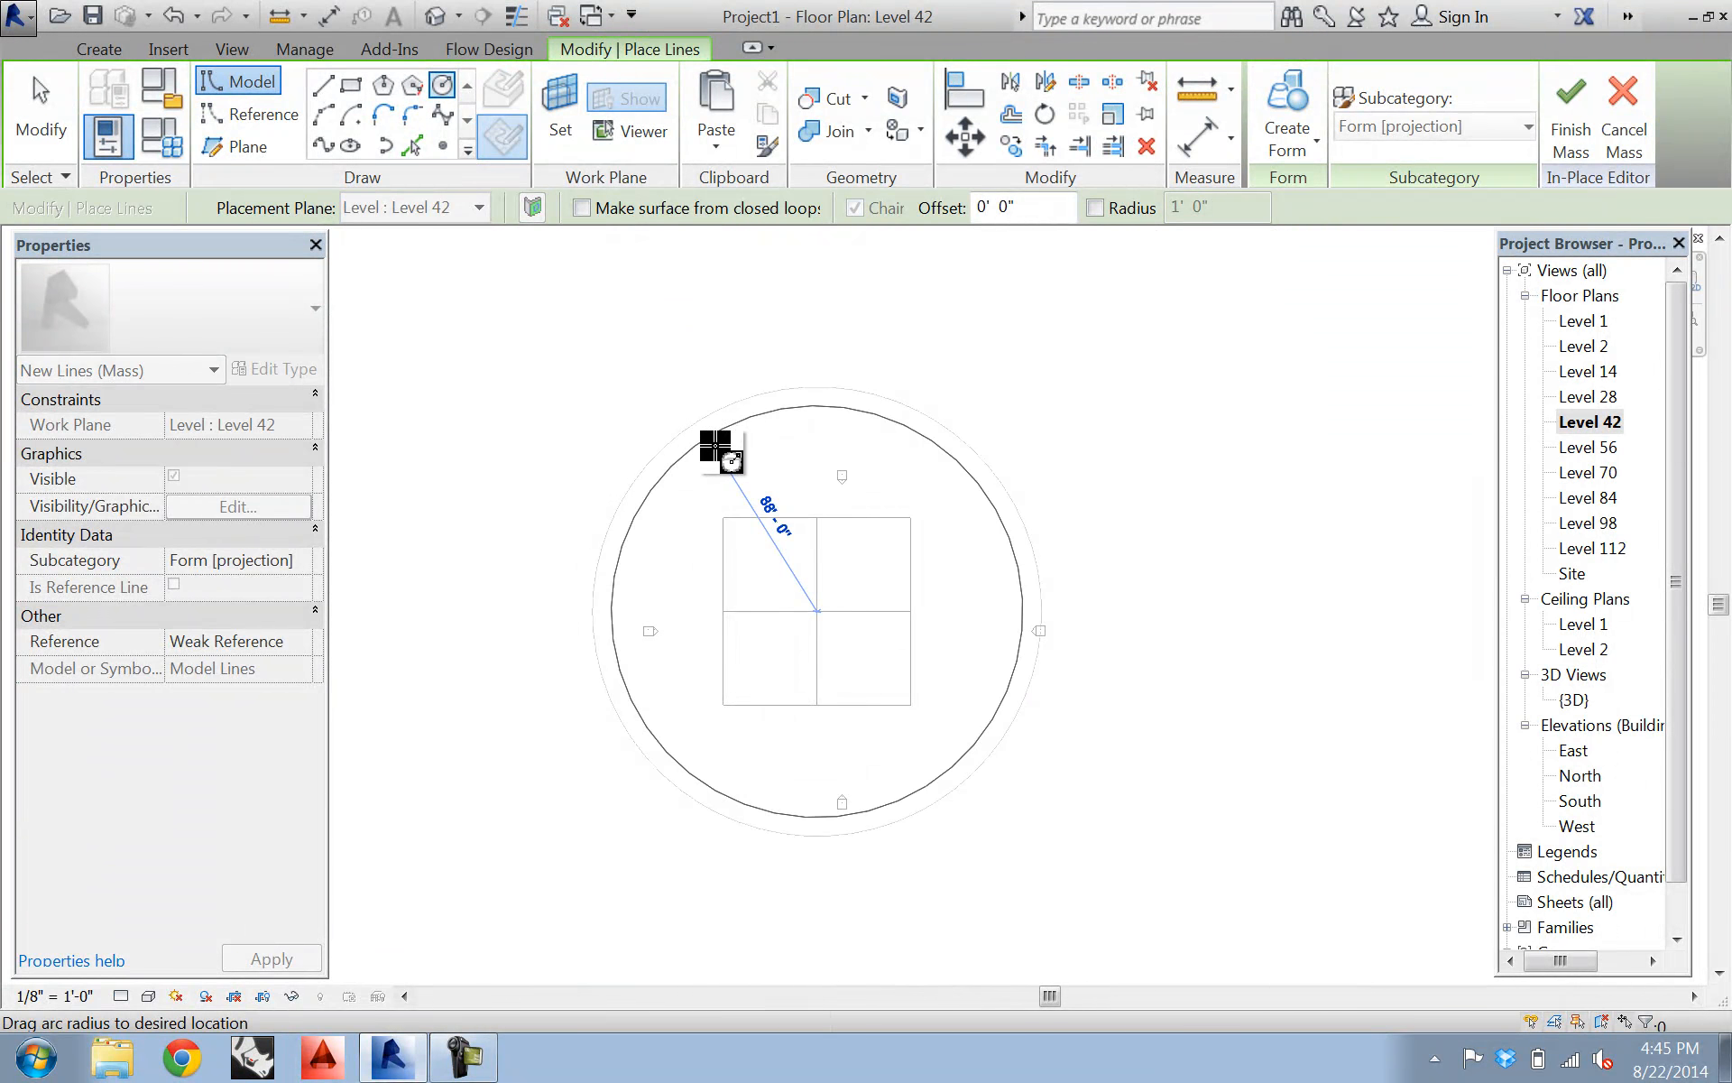
left_click(717, 447)
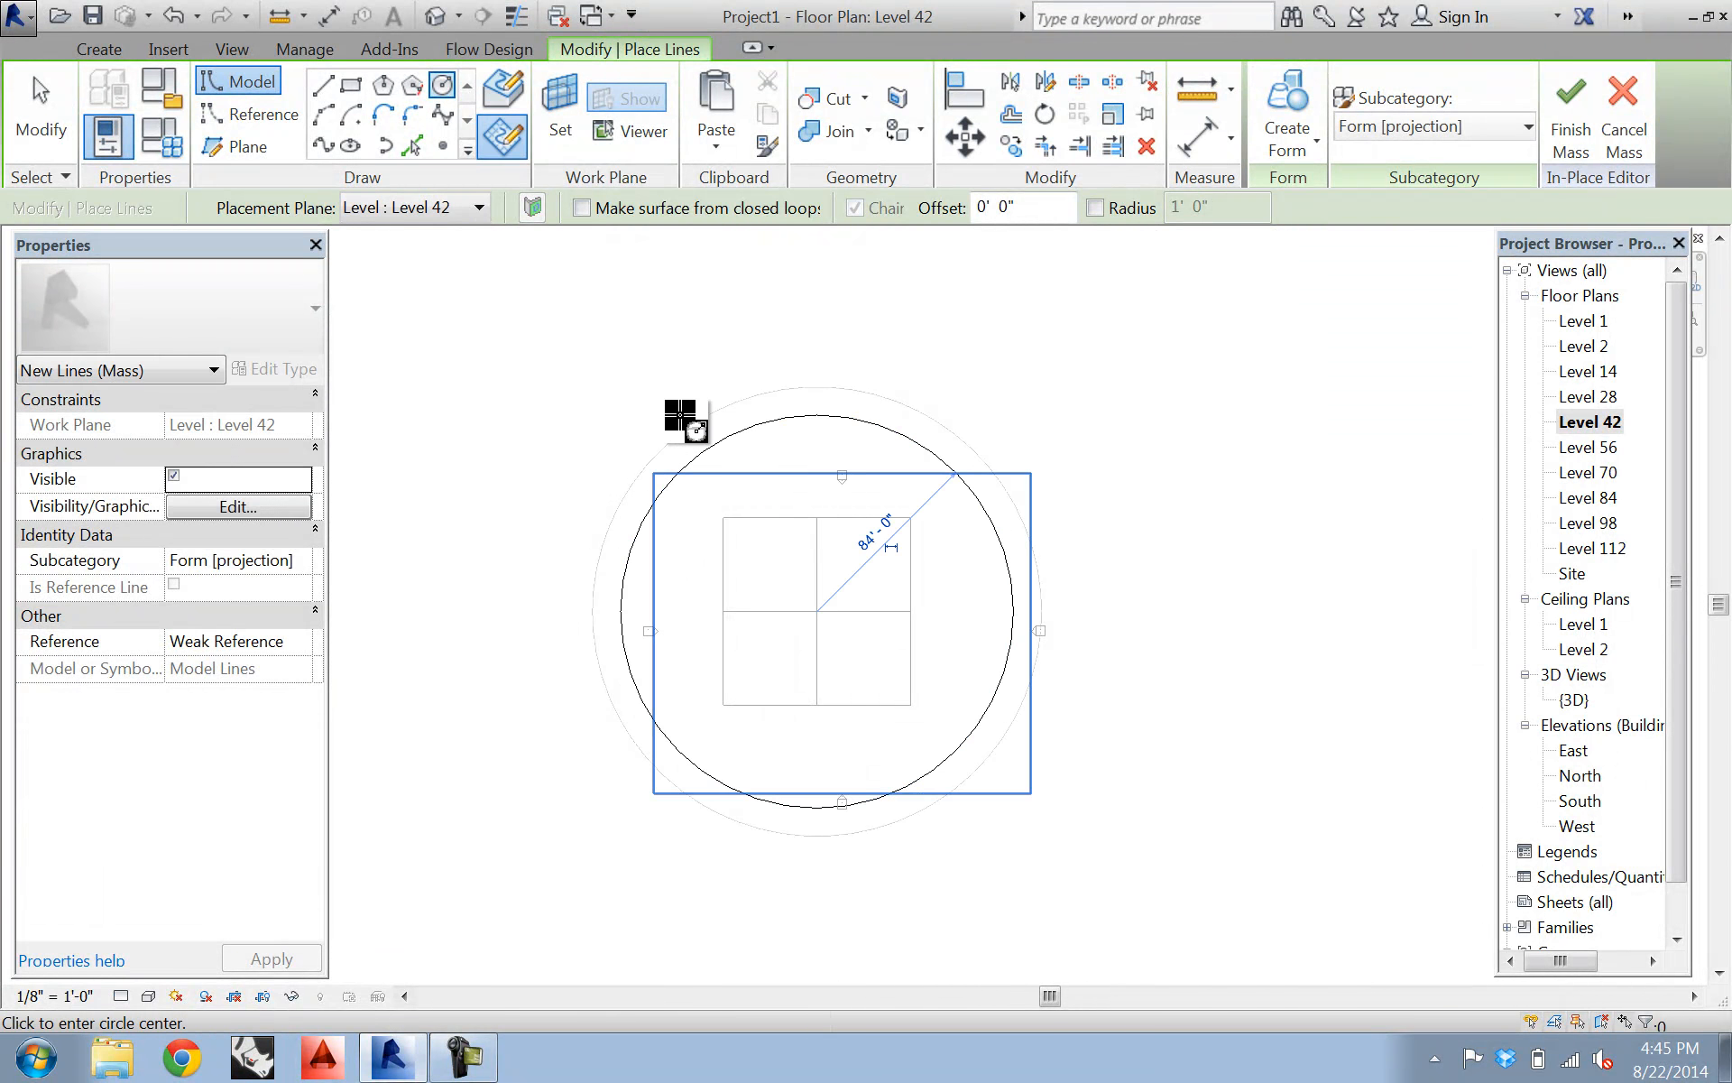
- Copy the 84' radius circle straight up from Level 42 to Level 56 in the East elevation and finish the paste
left_click(31, 90)
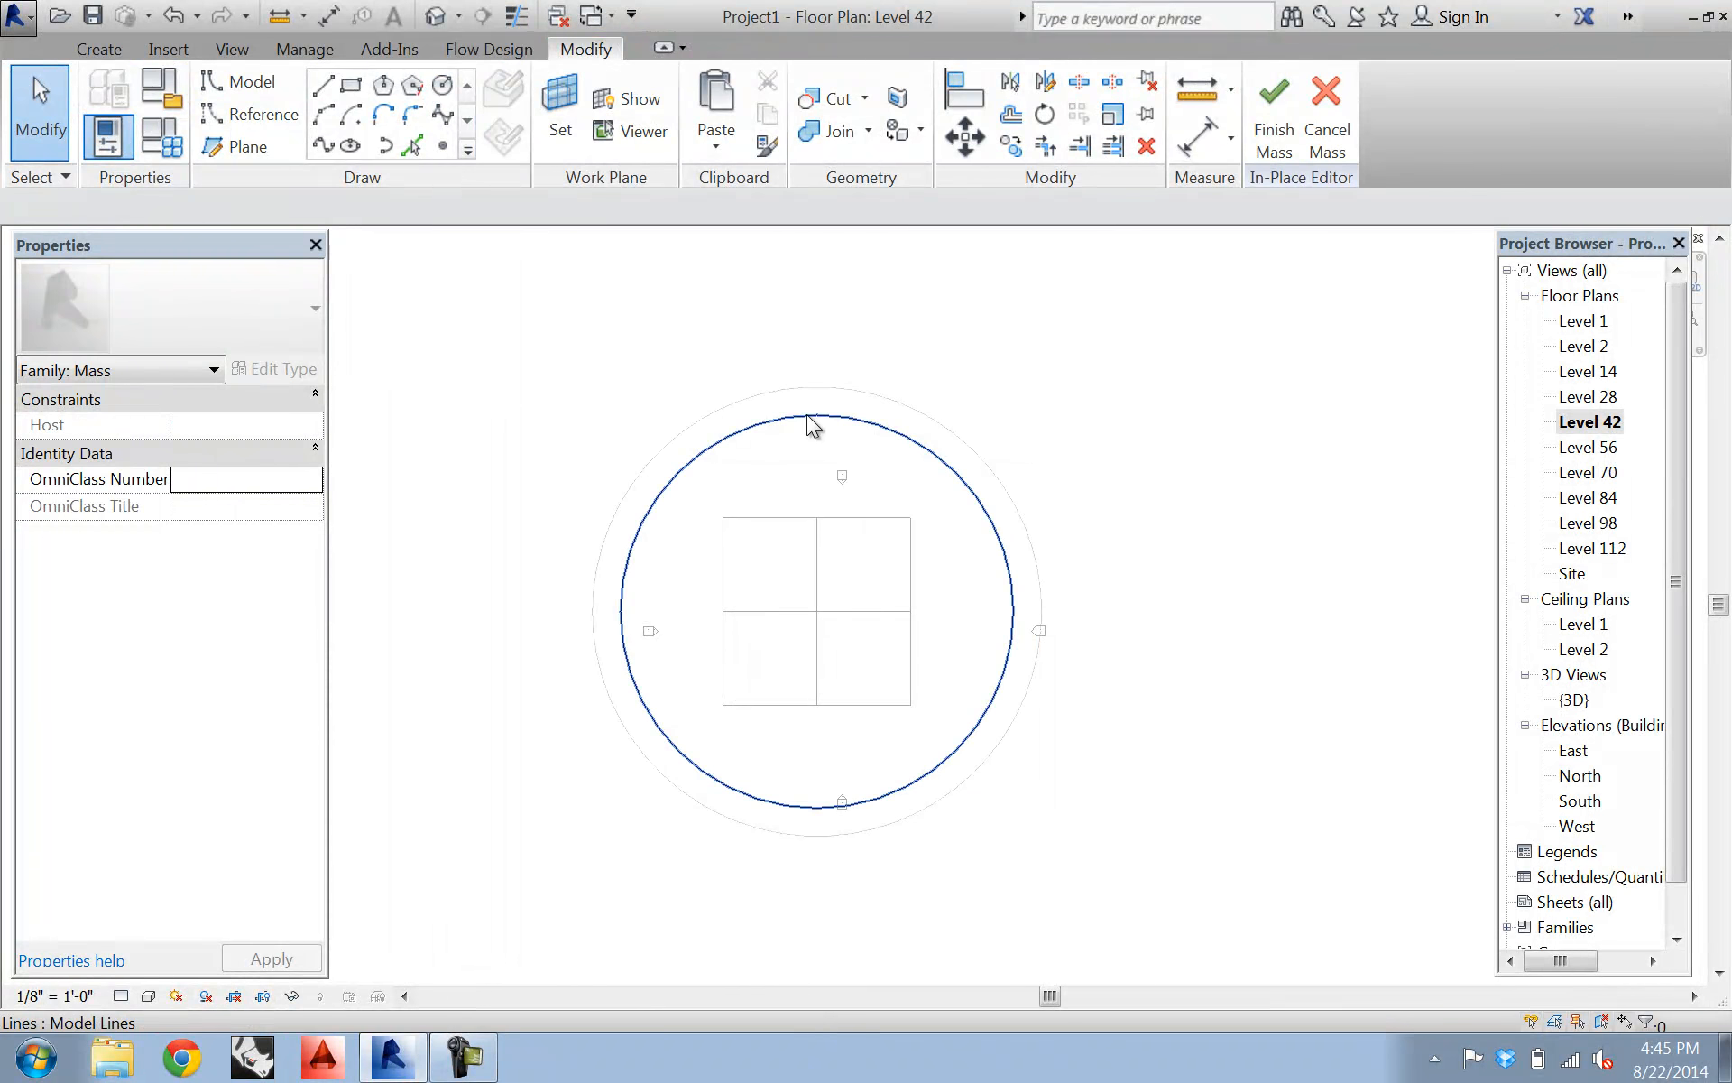
left_click(807, 415)
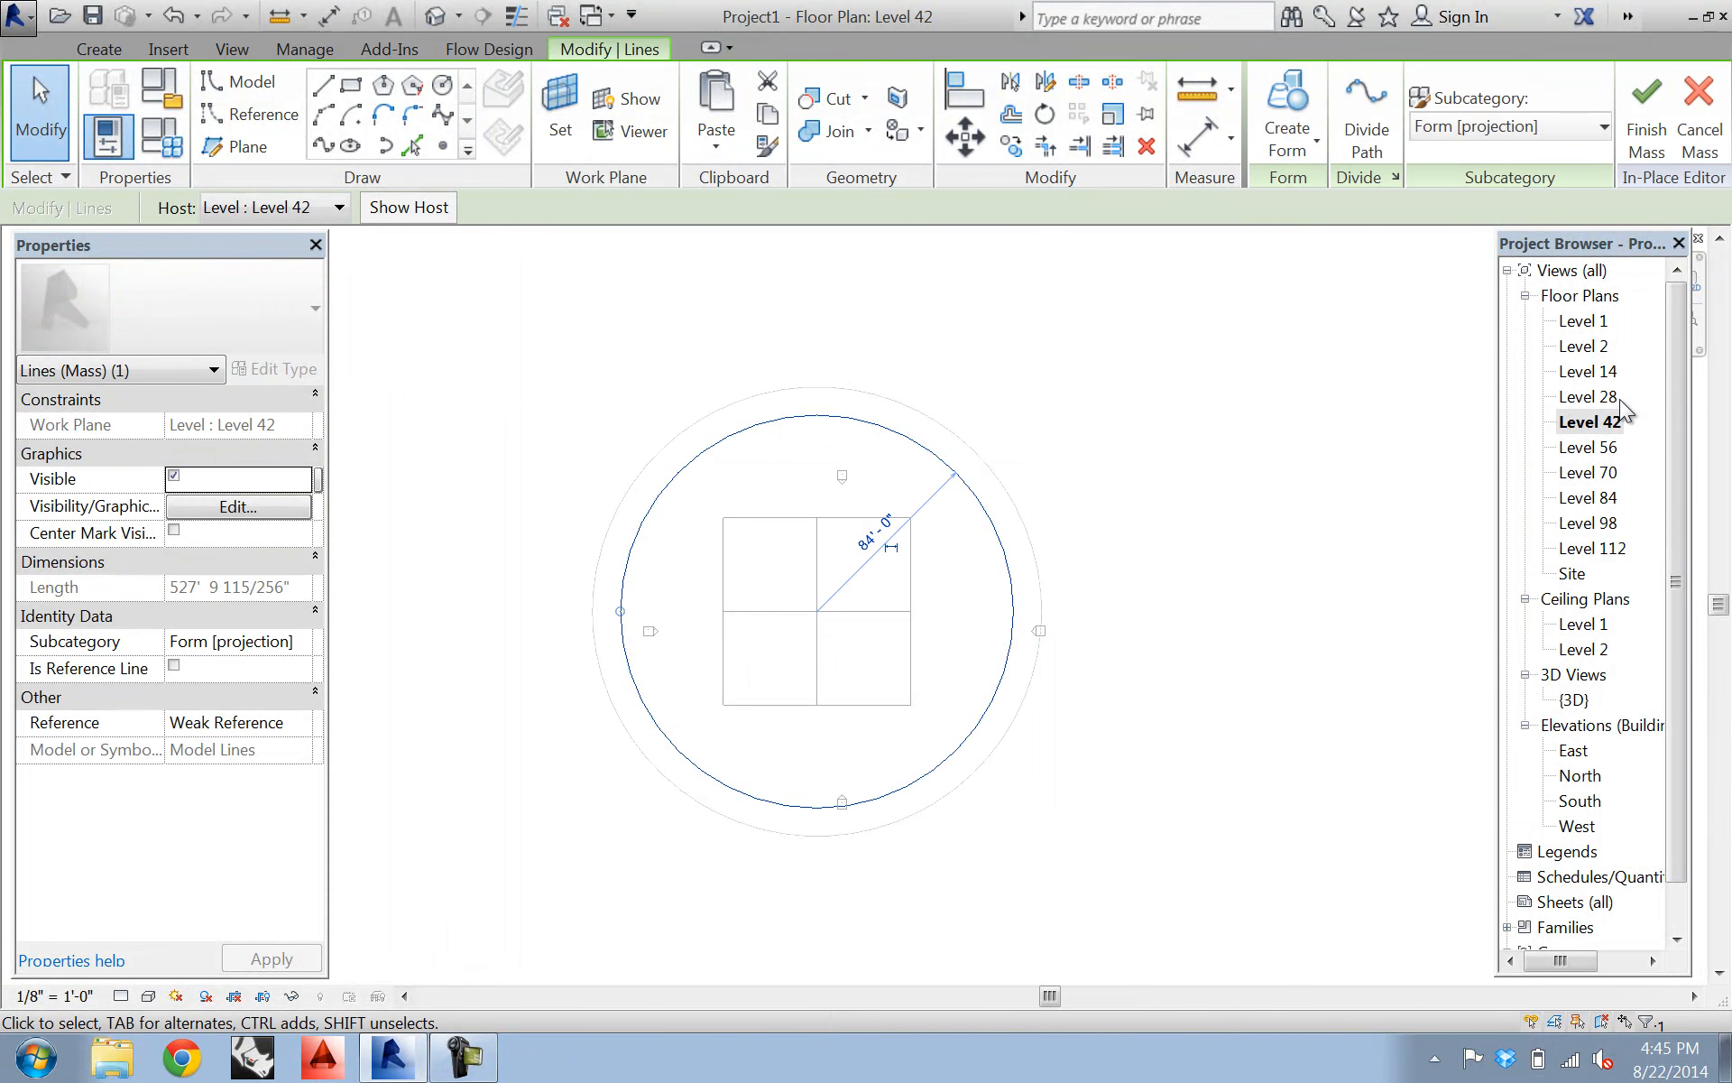
double_click(1574, 750)
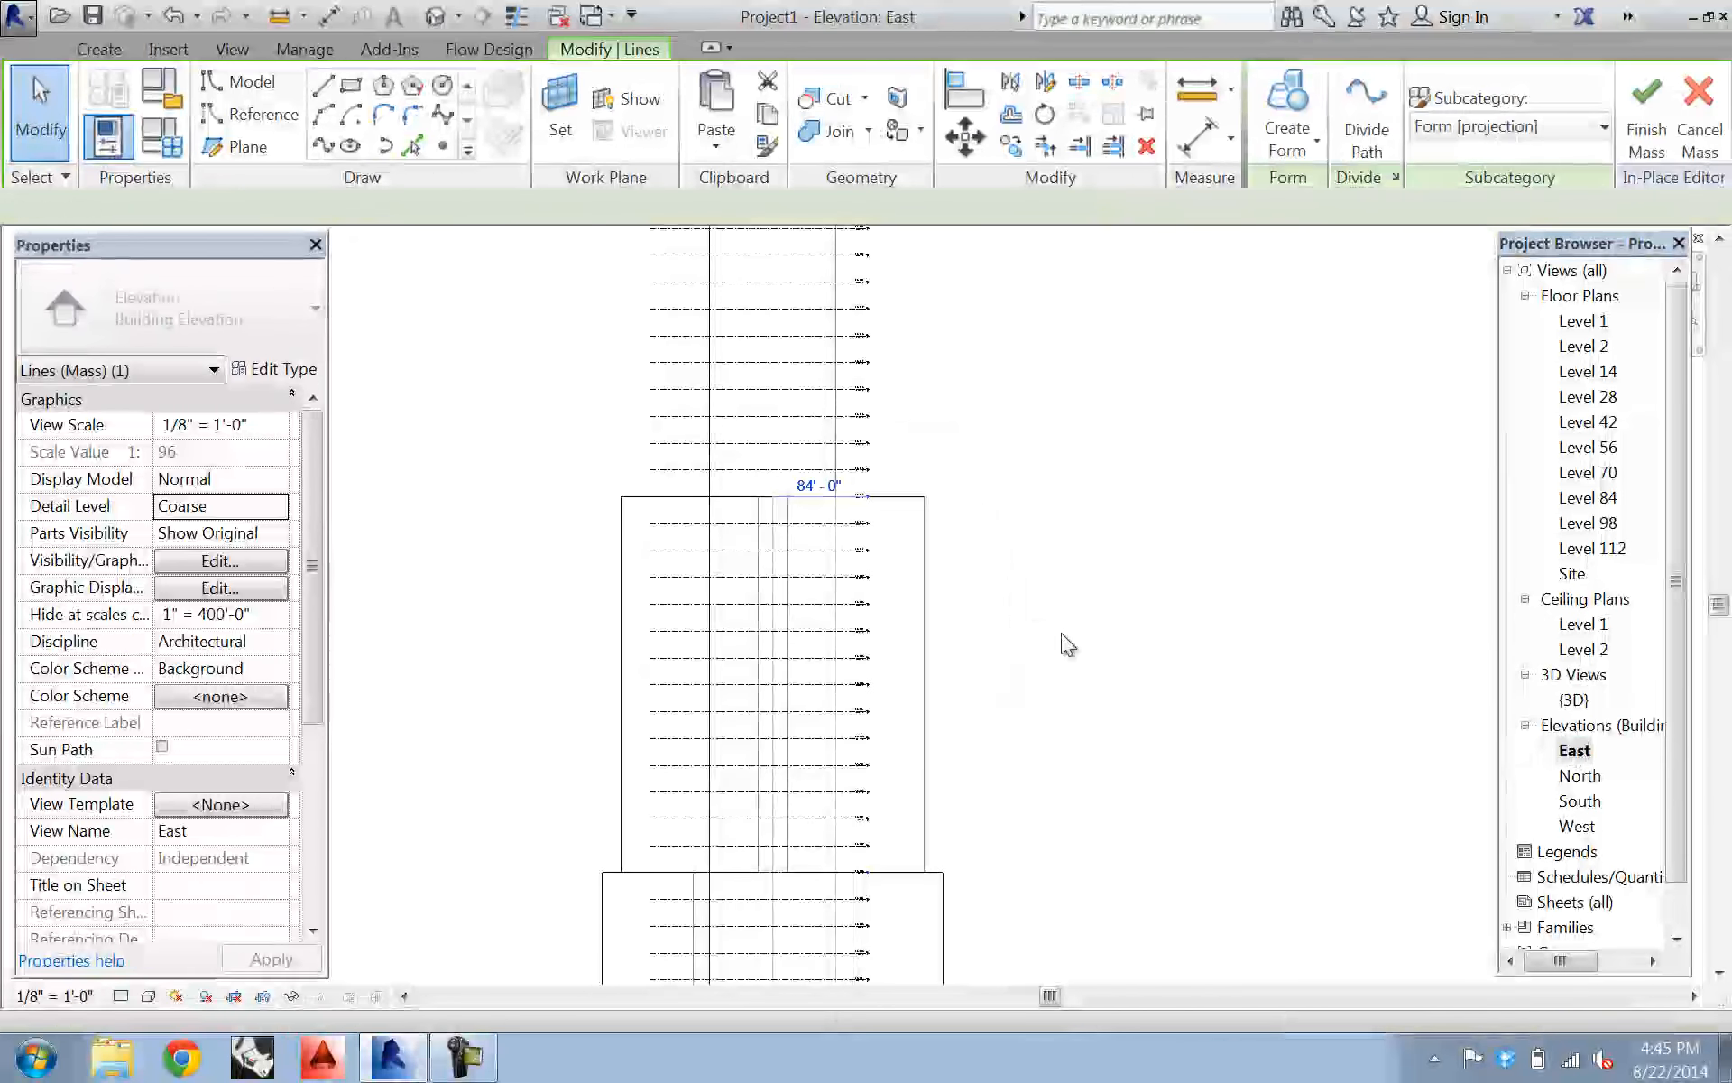
key("m")
key("v")
left_click(623, 496)
scroll(917, 433, "up", 2)
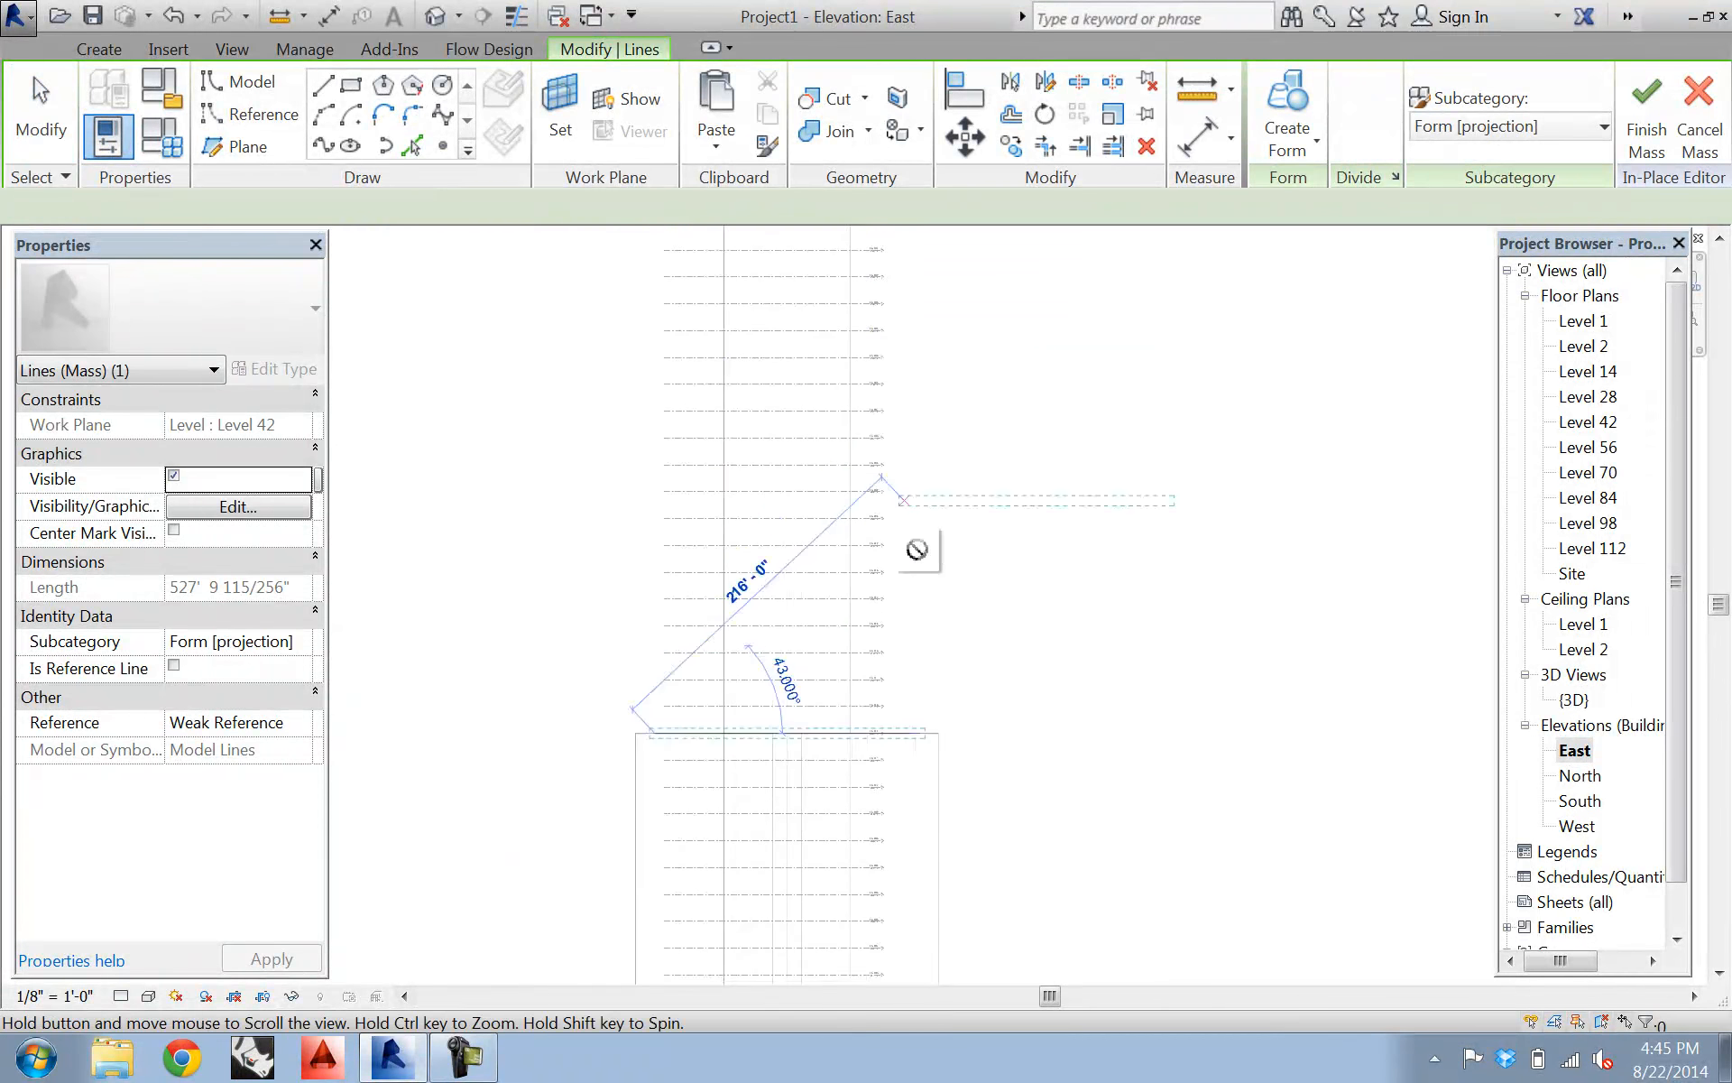
scroll(811, 460, "up", 4)
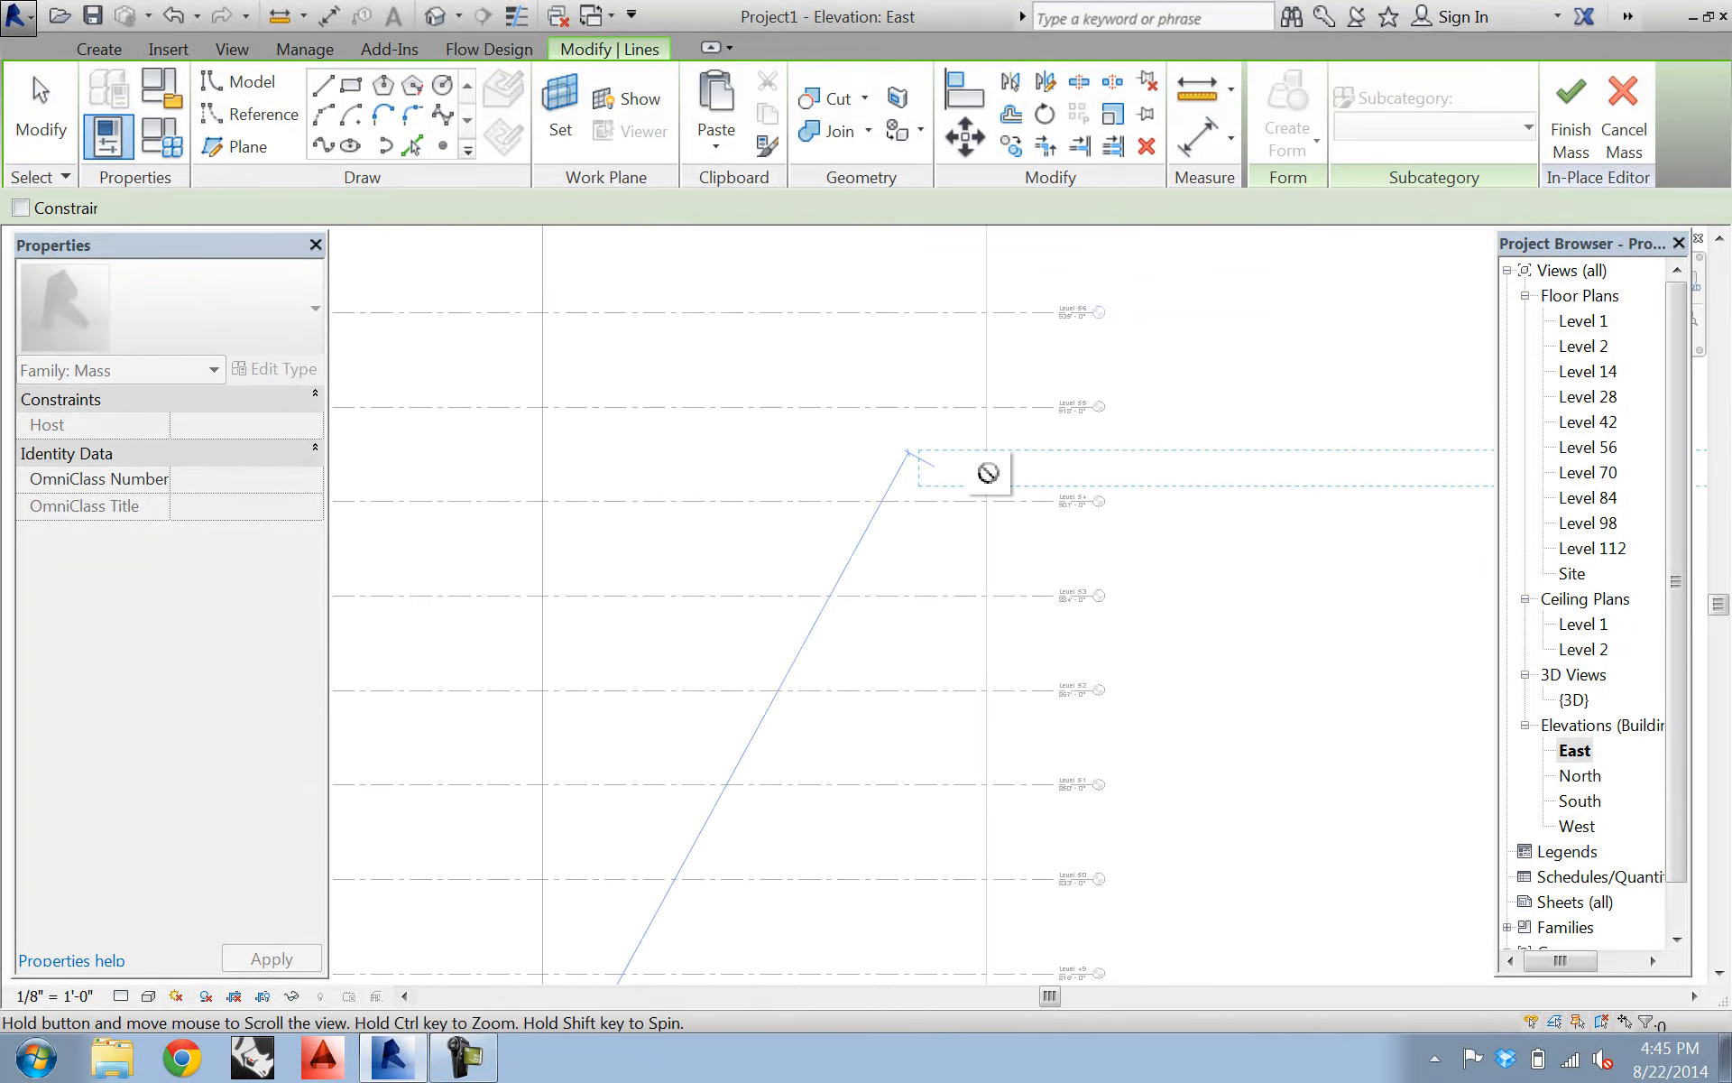
middle_click_drag(910, 519, 1164, 495)
scroll(1091, 479, "down", 2)
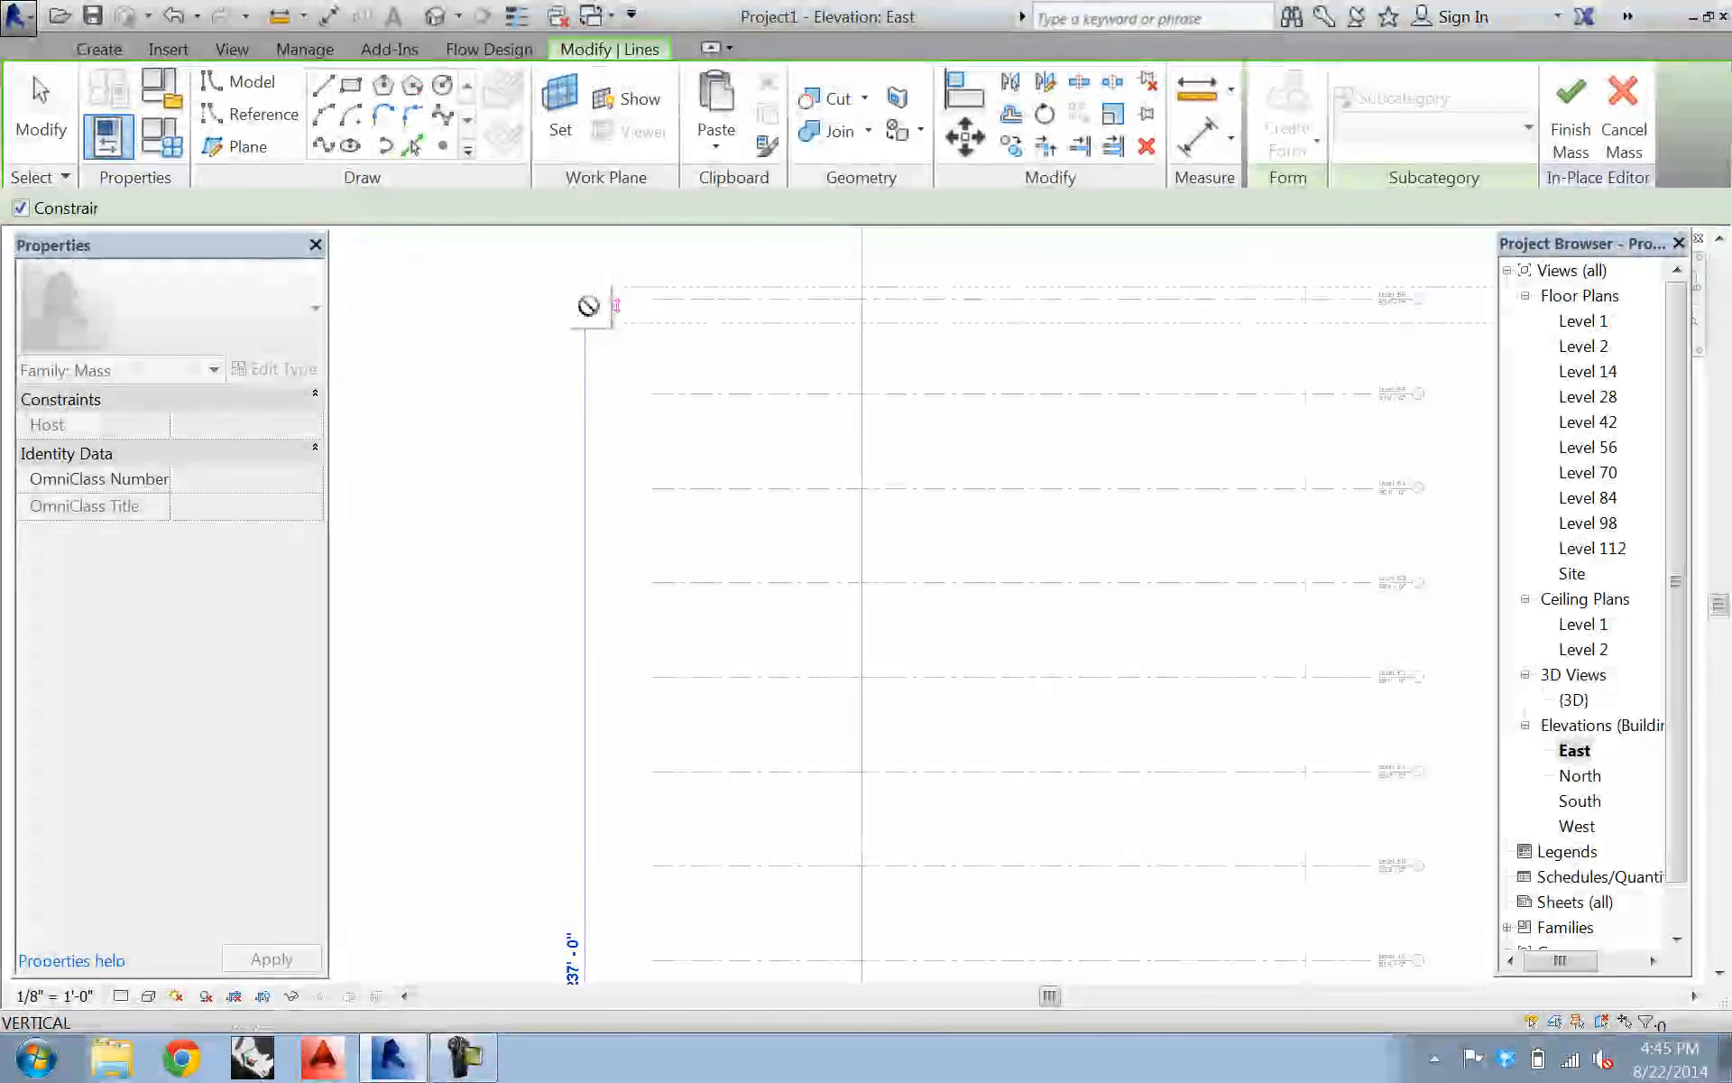
left_click(588, 302)
scroll(647, 329, "down", 3)
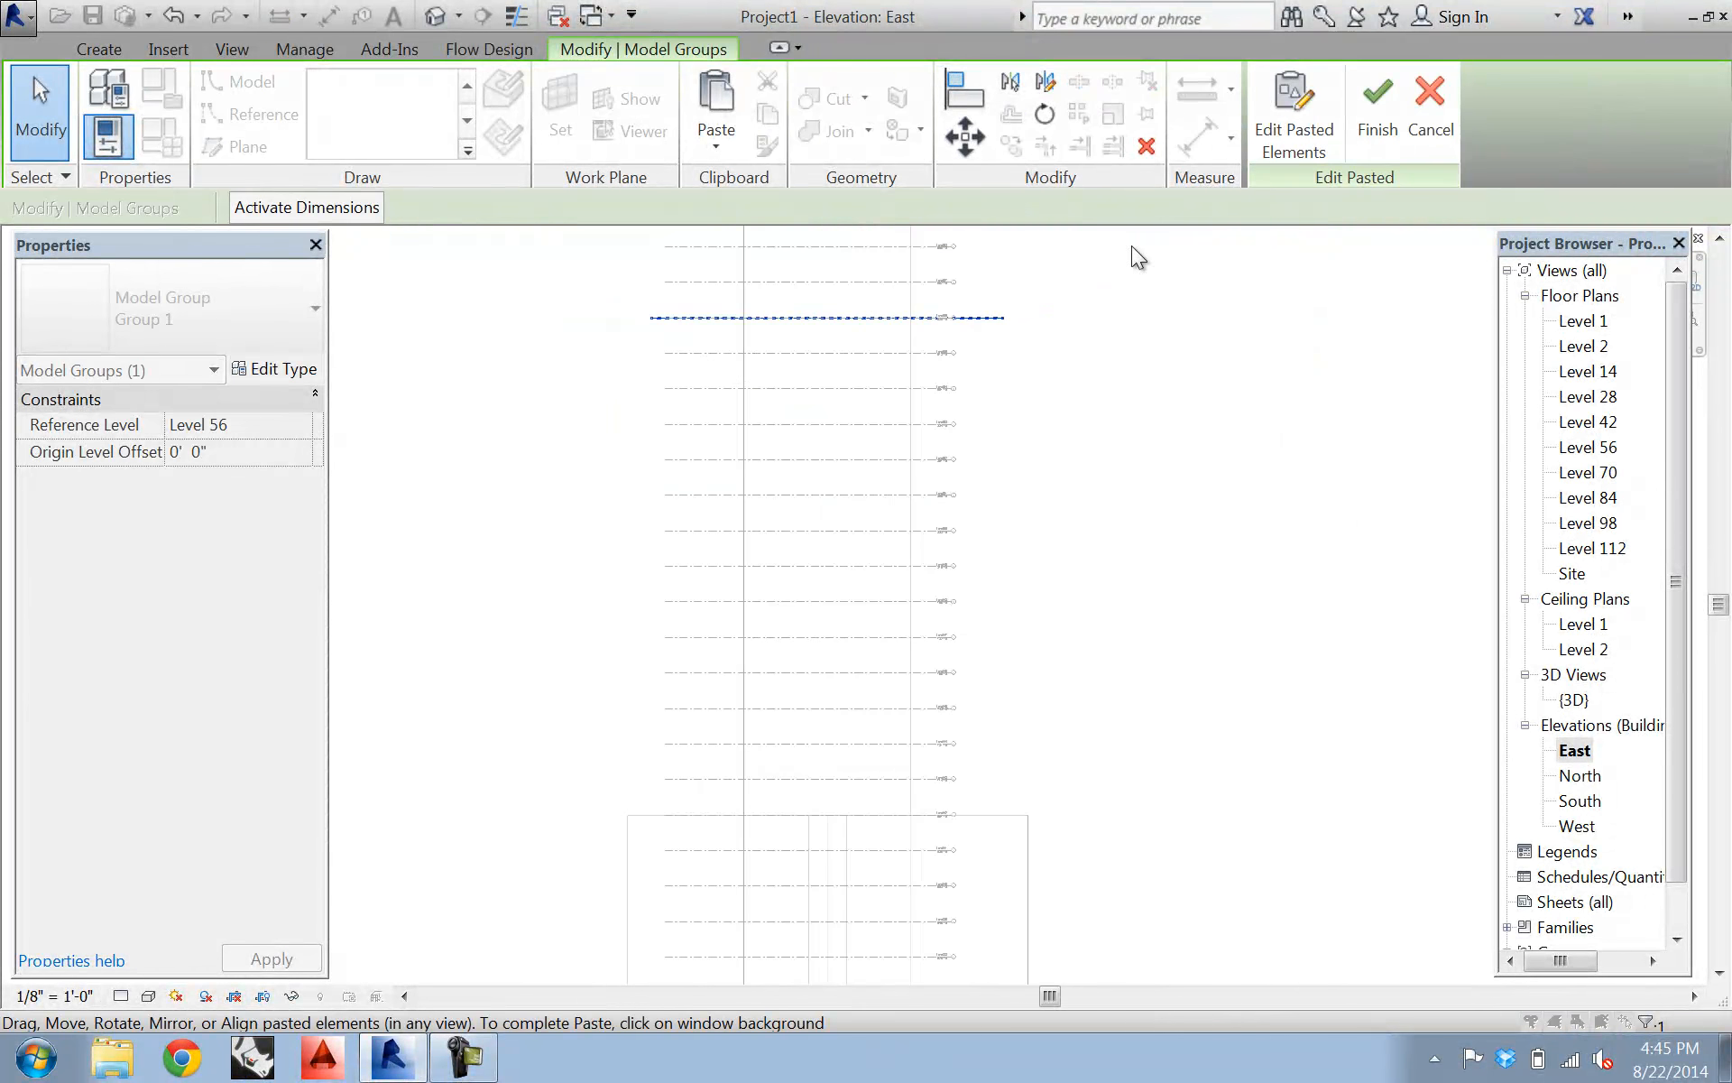
left_click(1378, 99)
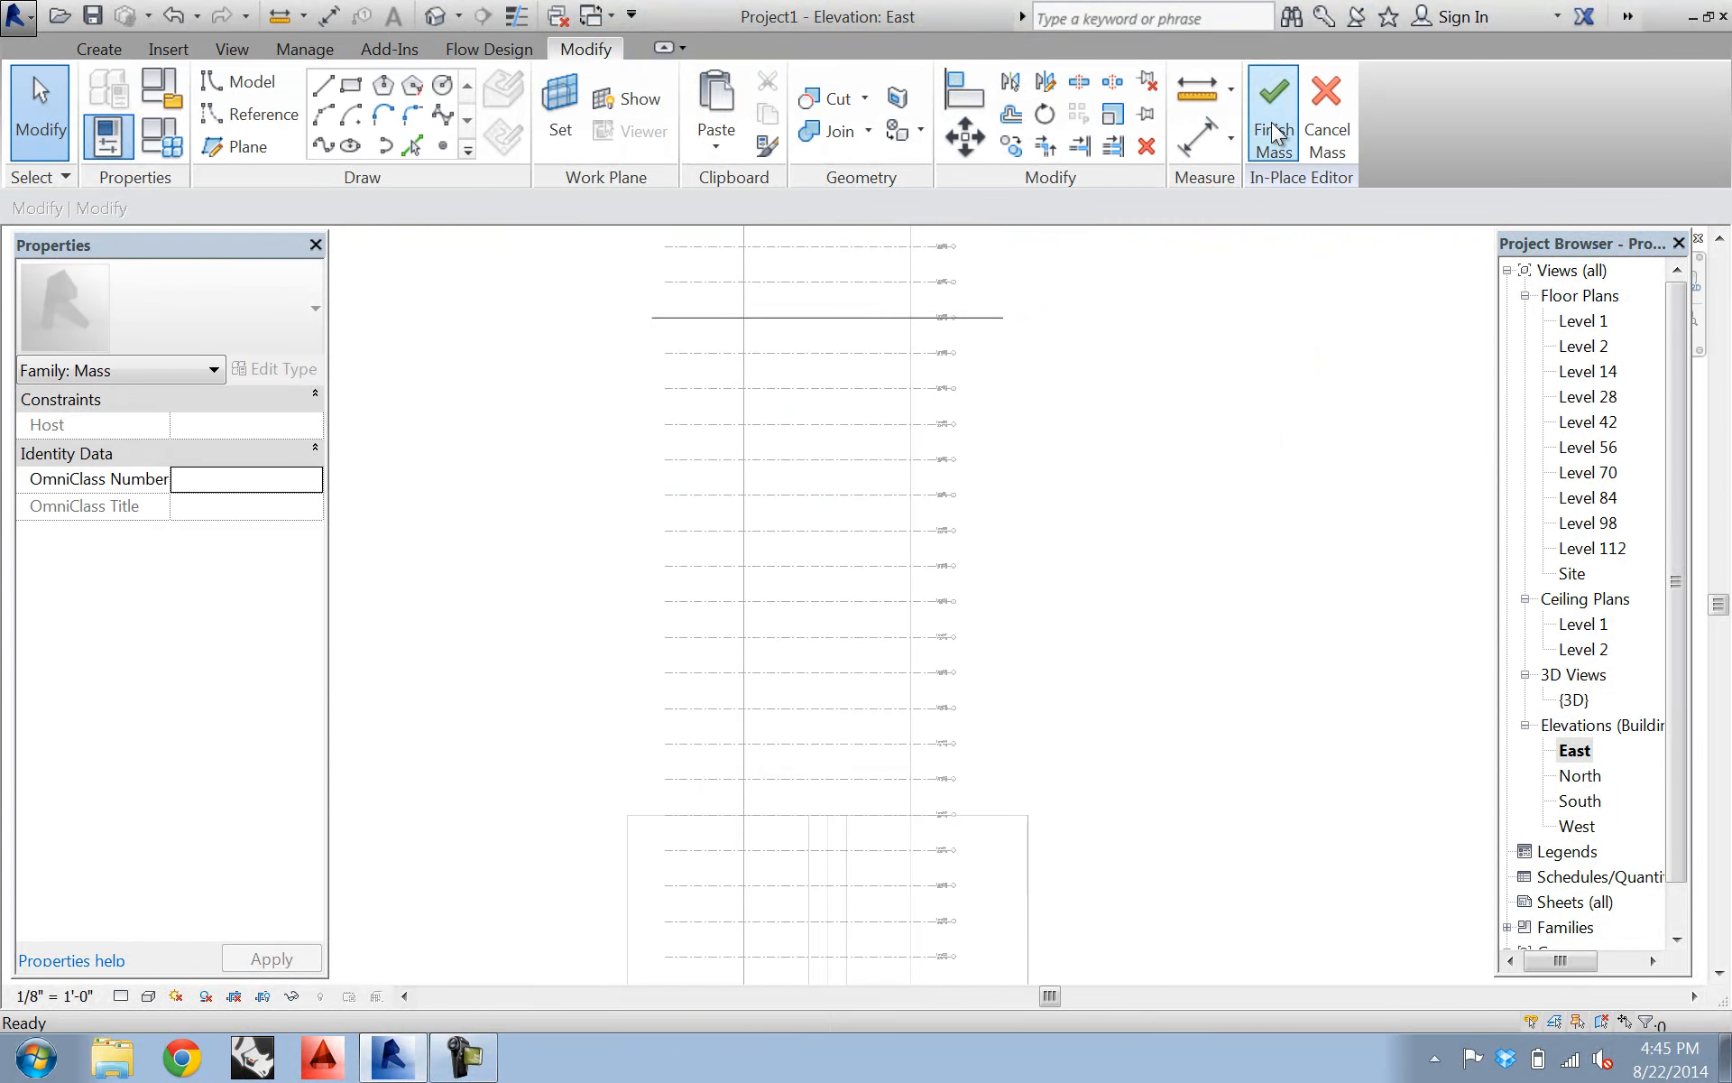
- Select the Level 42 and Level 56 circles and finish the mass without creating a form
left_click(656, 318)
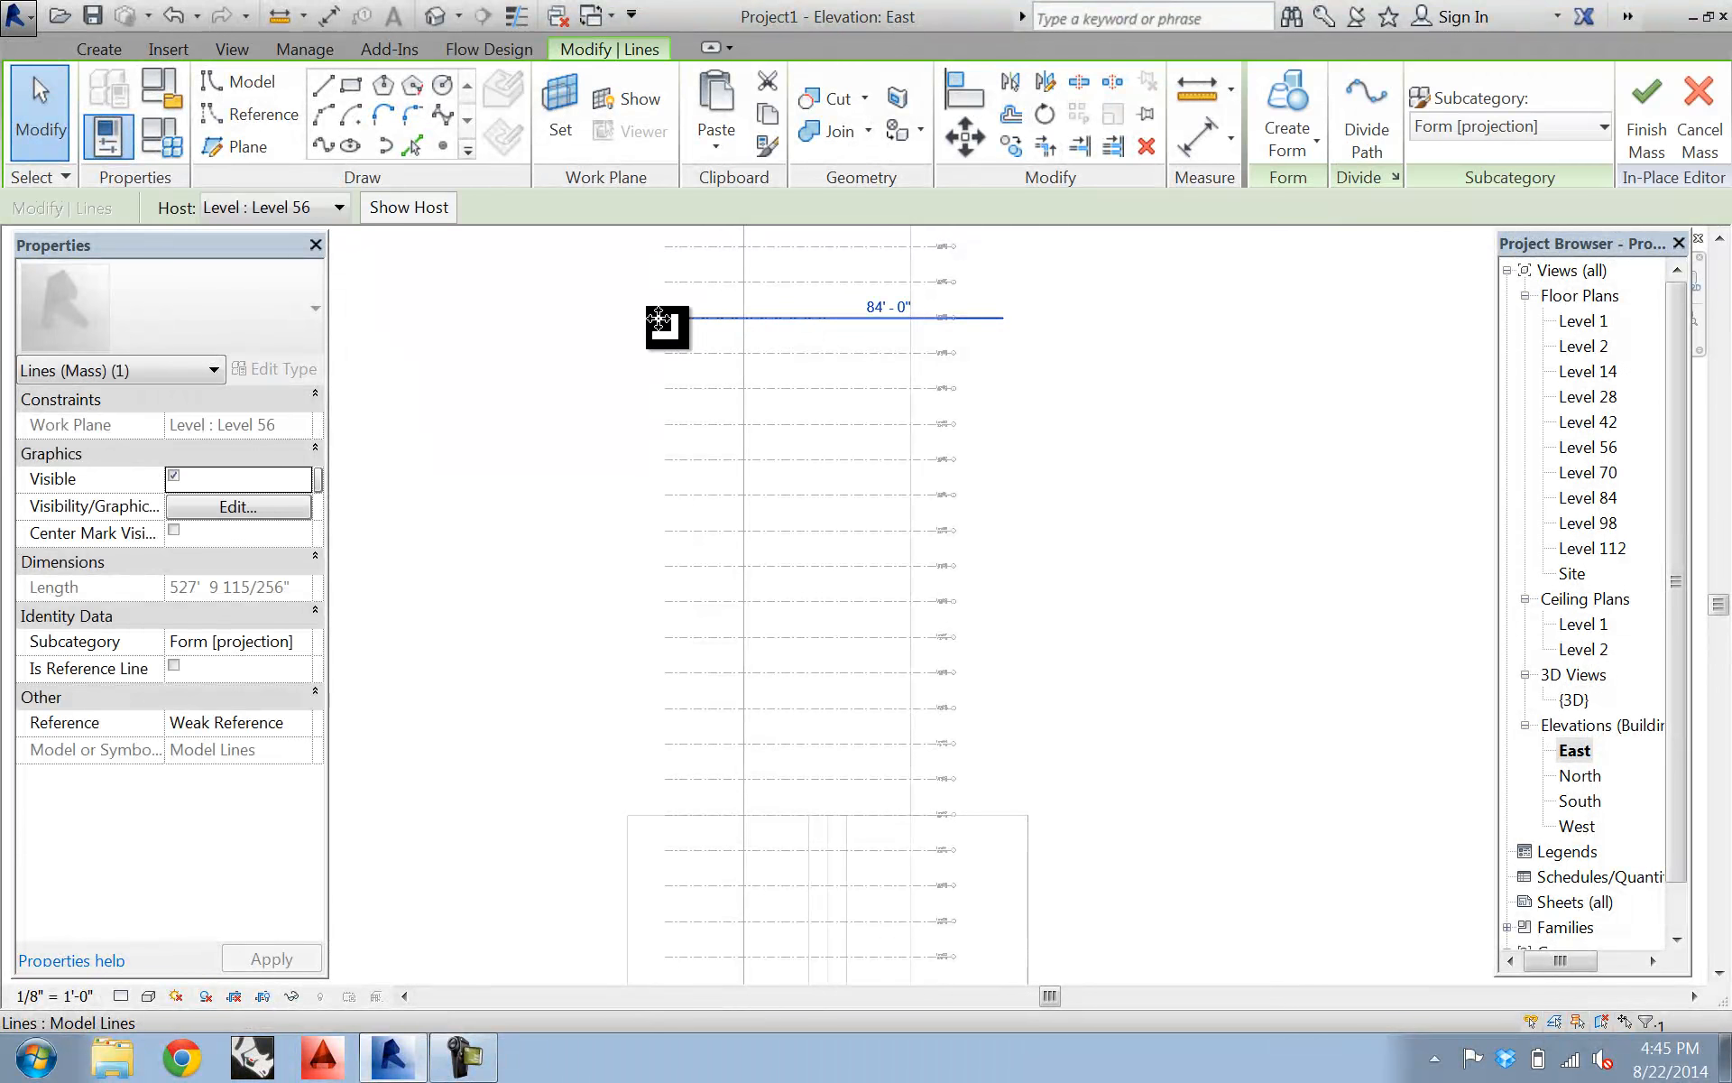
left_click(660, 815, "ctrl")
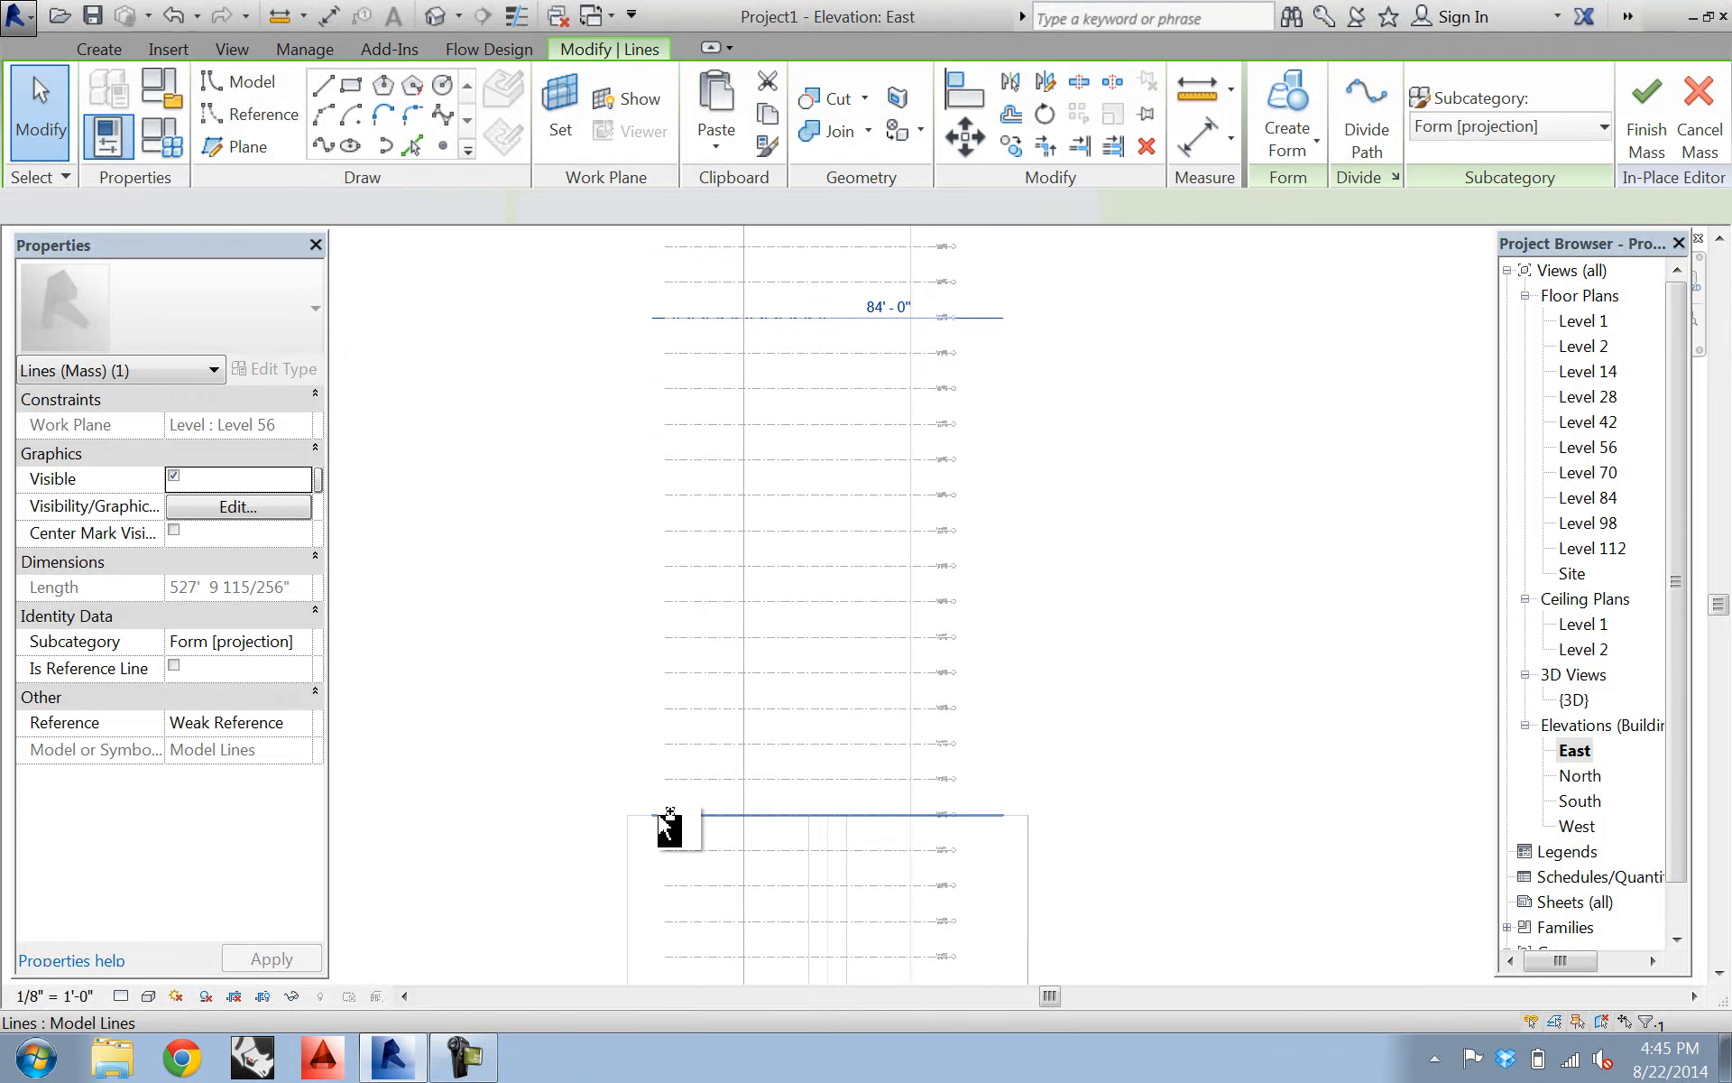
left_click(1644, 106)
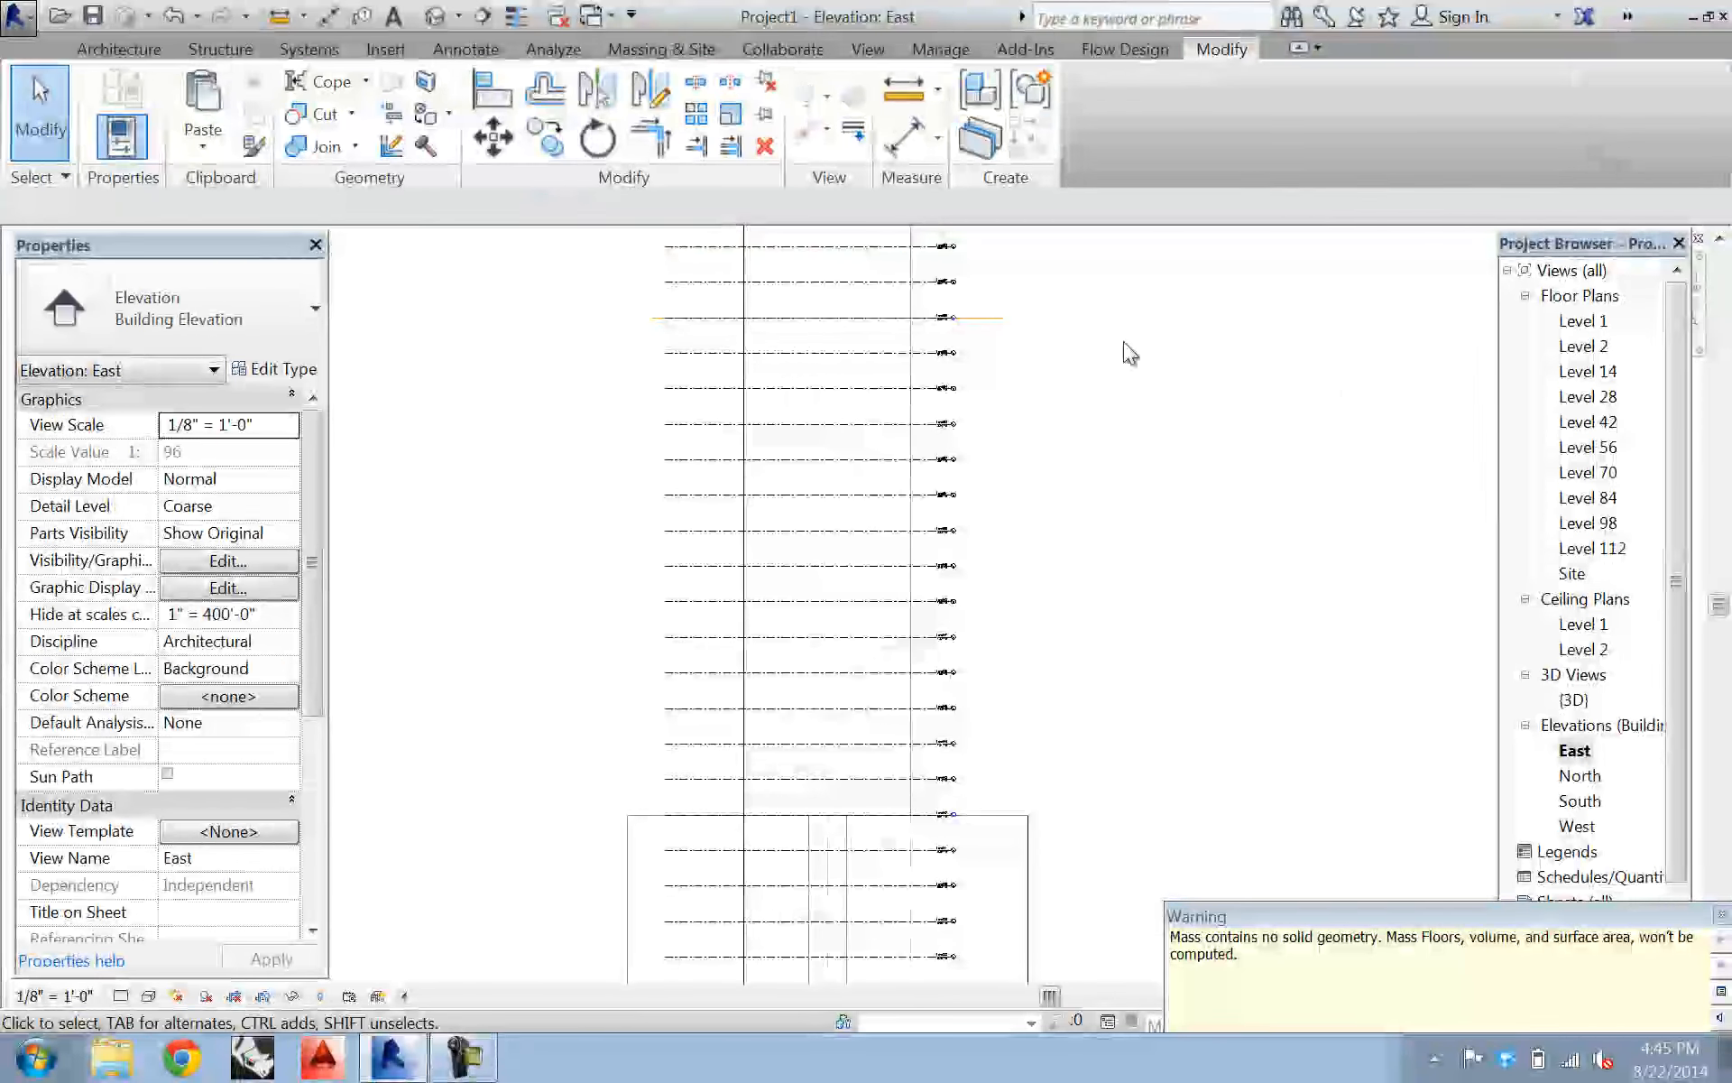
middle_click_drag(1123, 341, 992, 292)
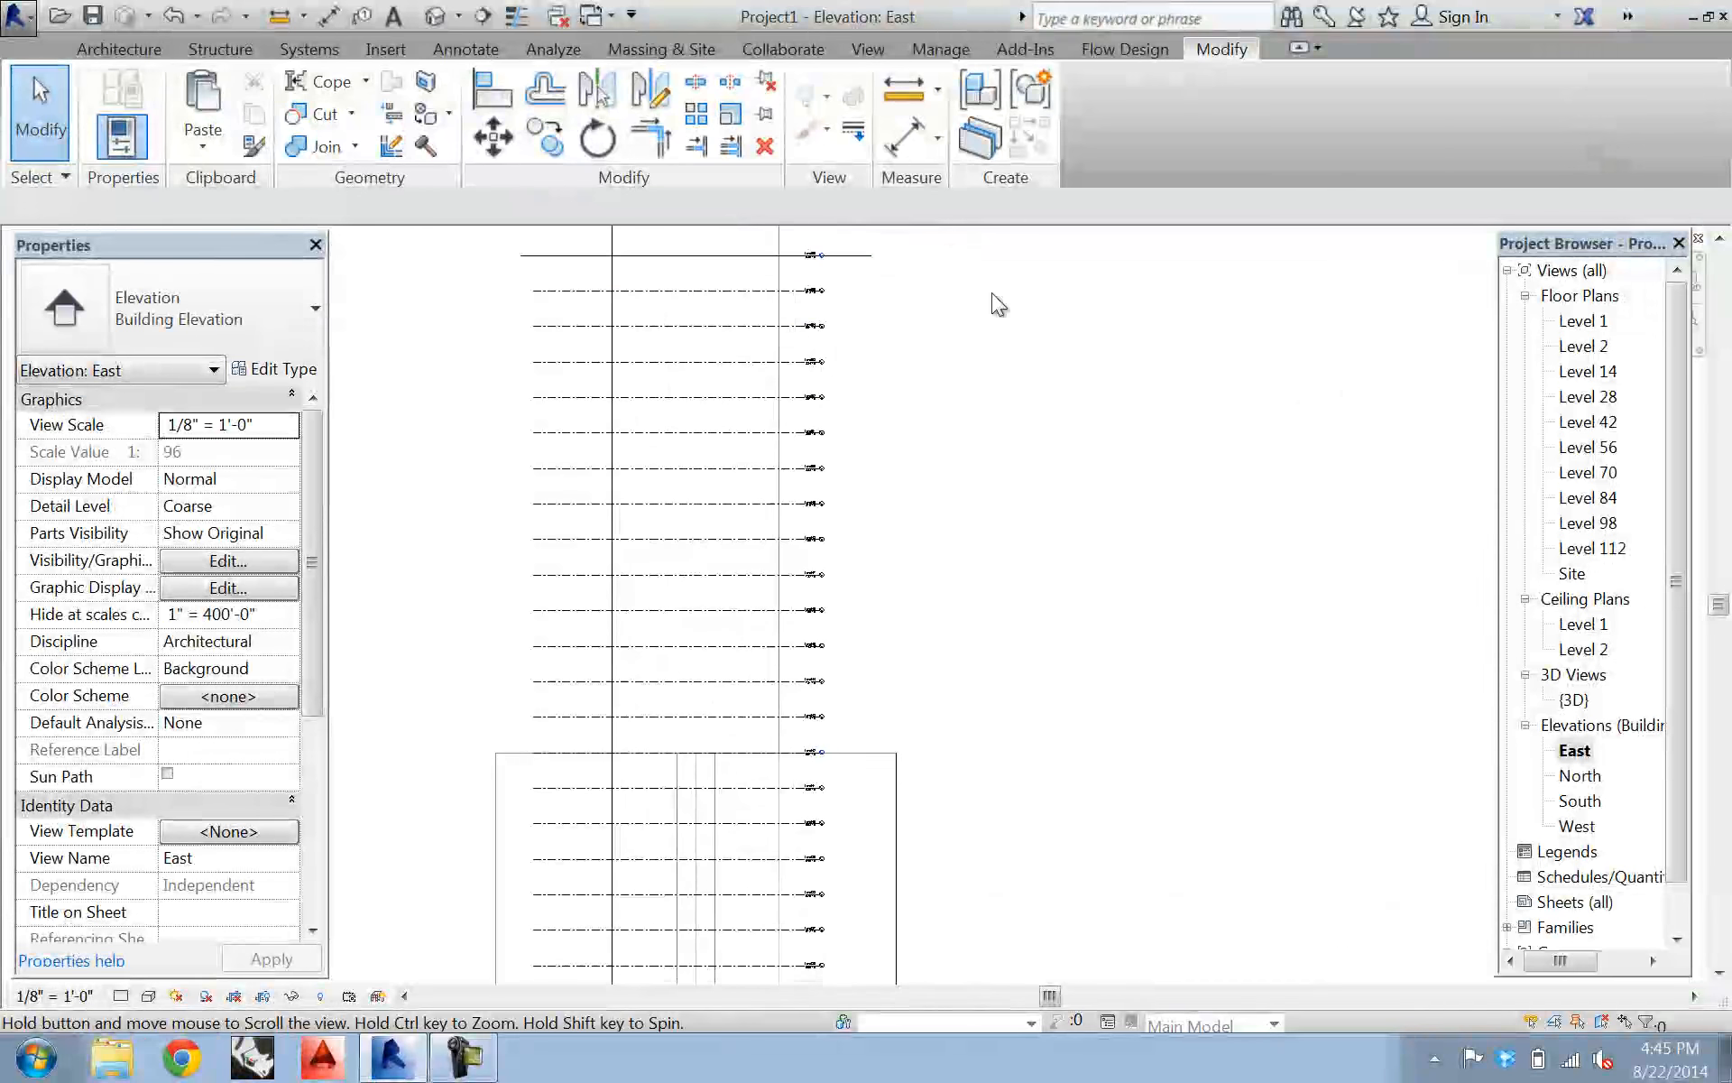
- Reopen the mass with the 84' radius circles for in-place editing and ungroup its grouped elements
left_click(517, 254)
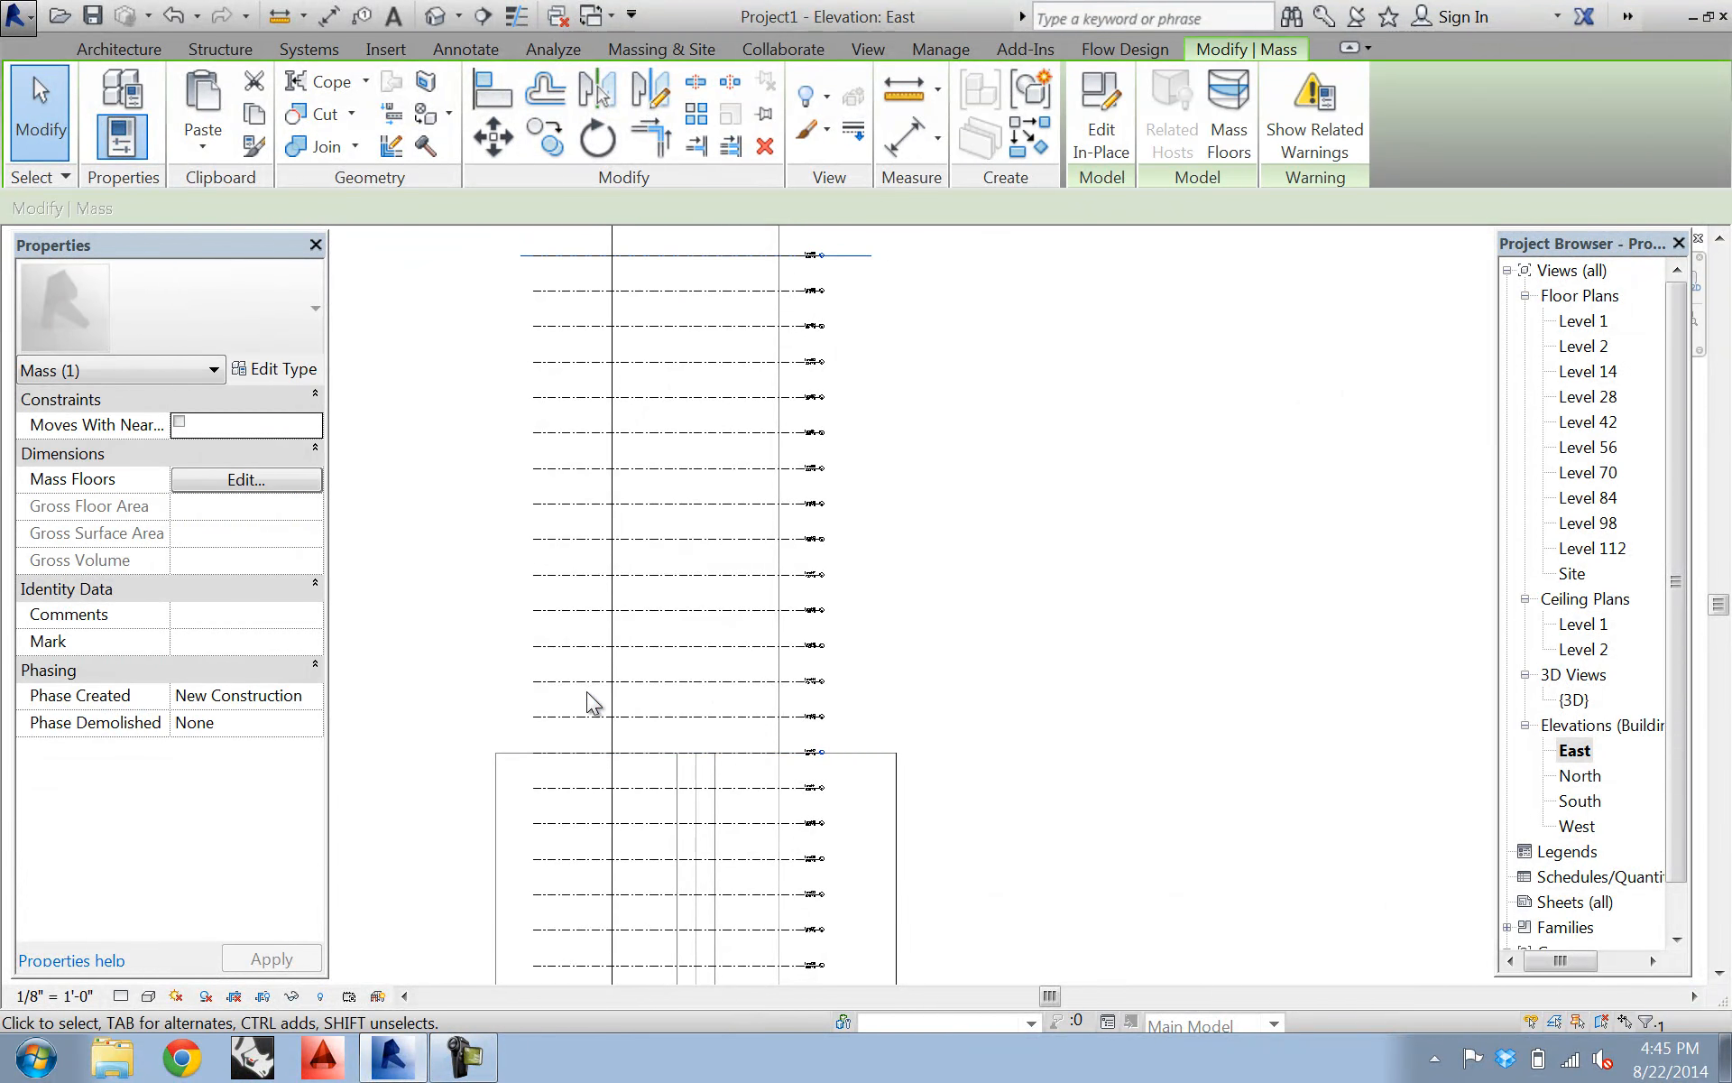
left_click(1106, 106)
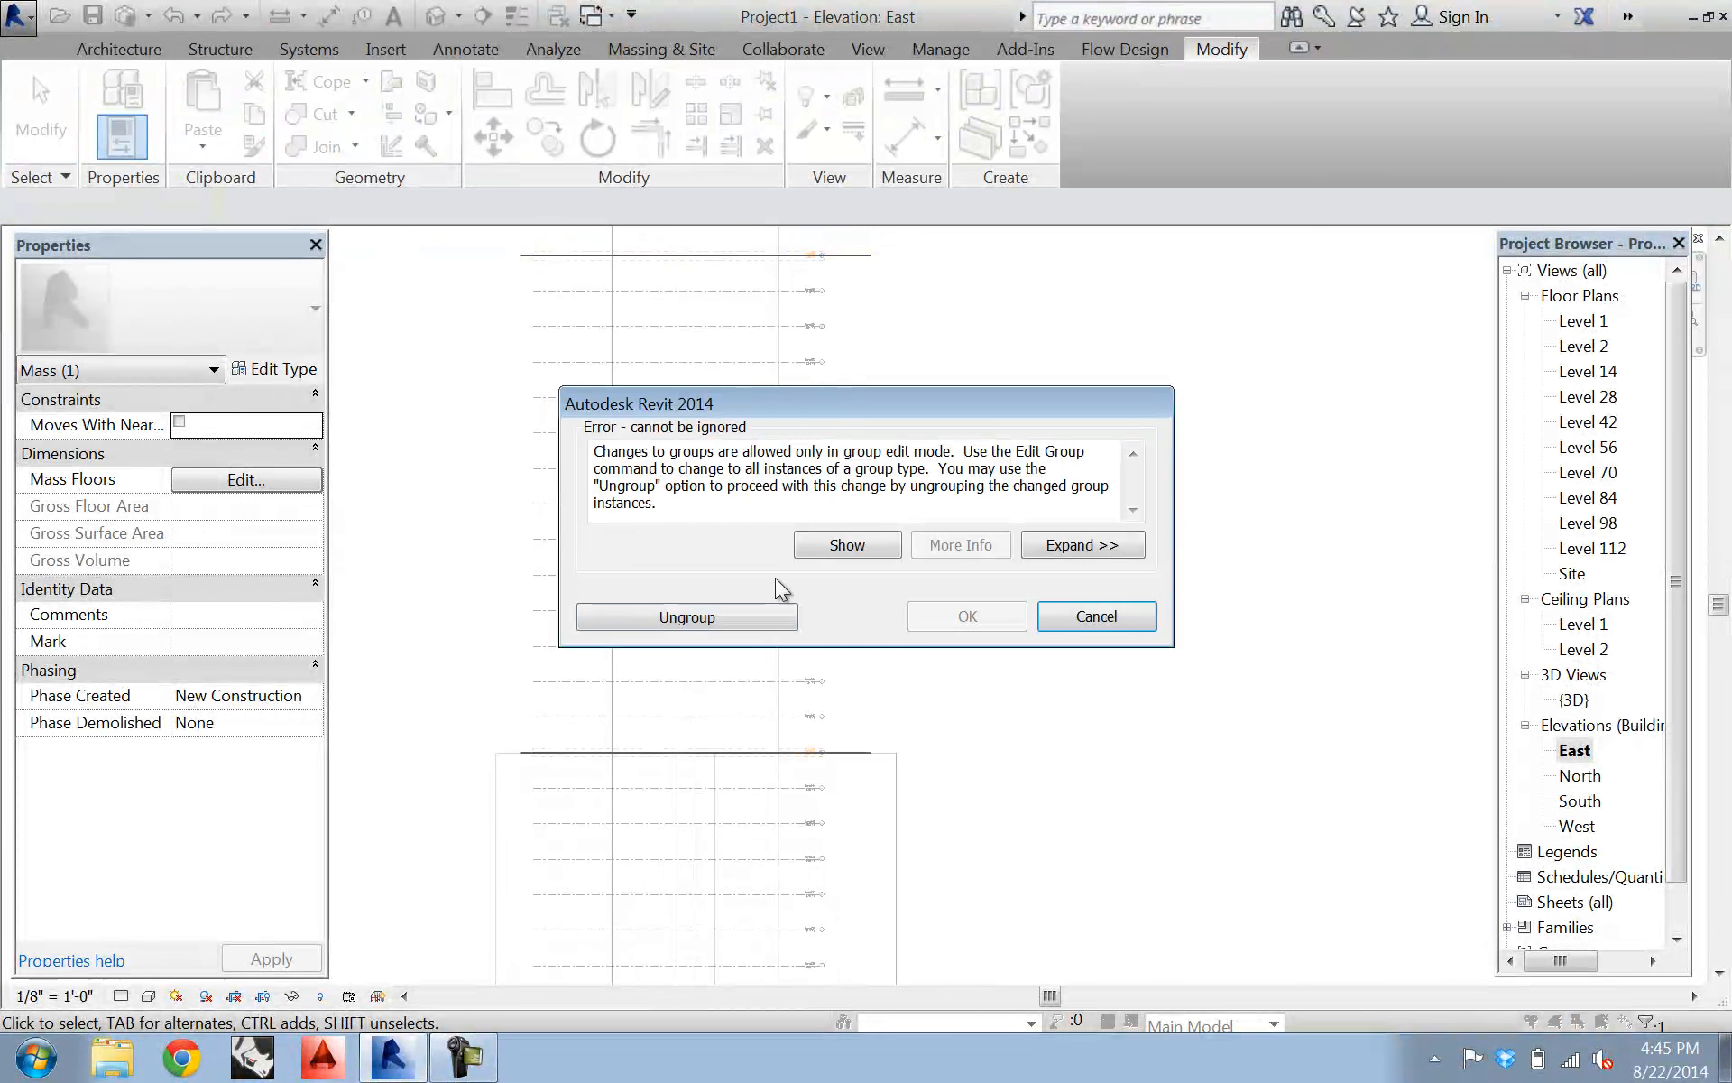
left_click(723, 621)
- Create a solid form between the Level 42 and Level 56 circles and finish the mass
left_click(528, 254)
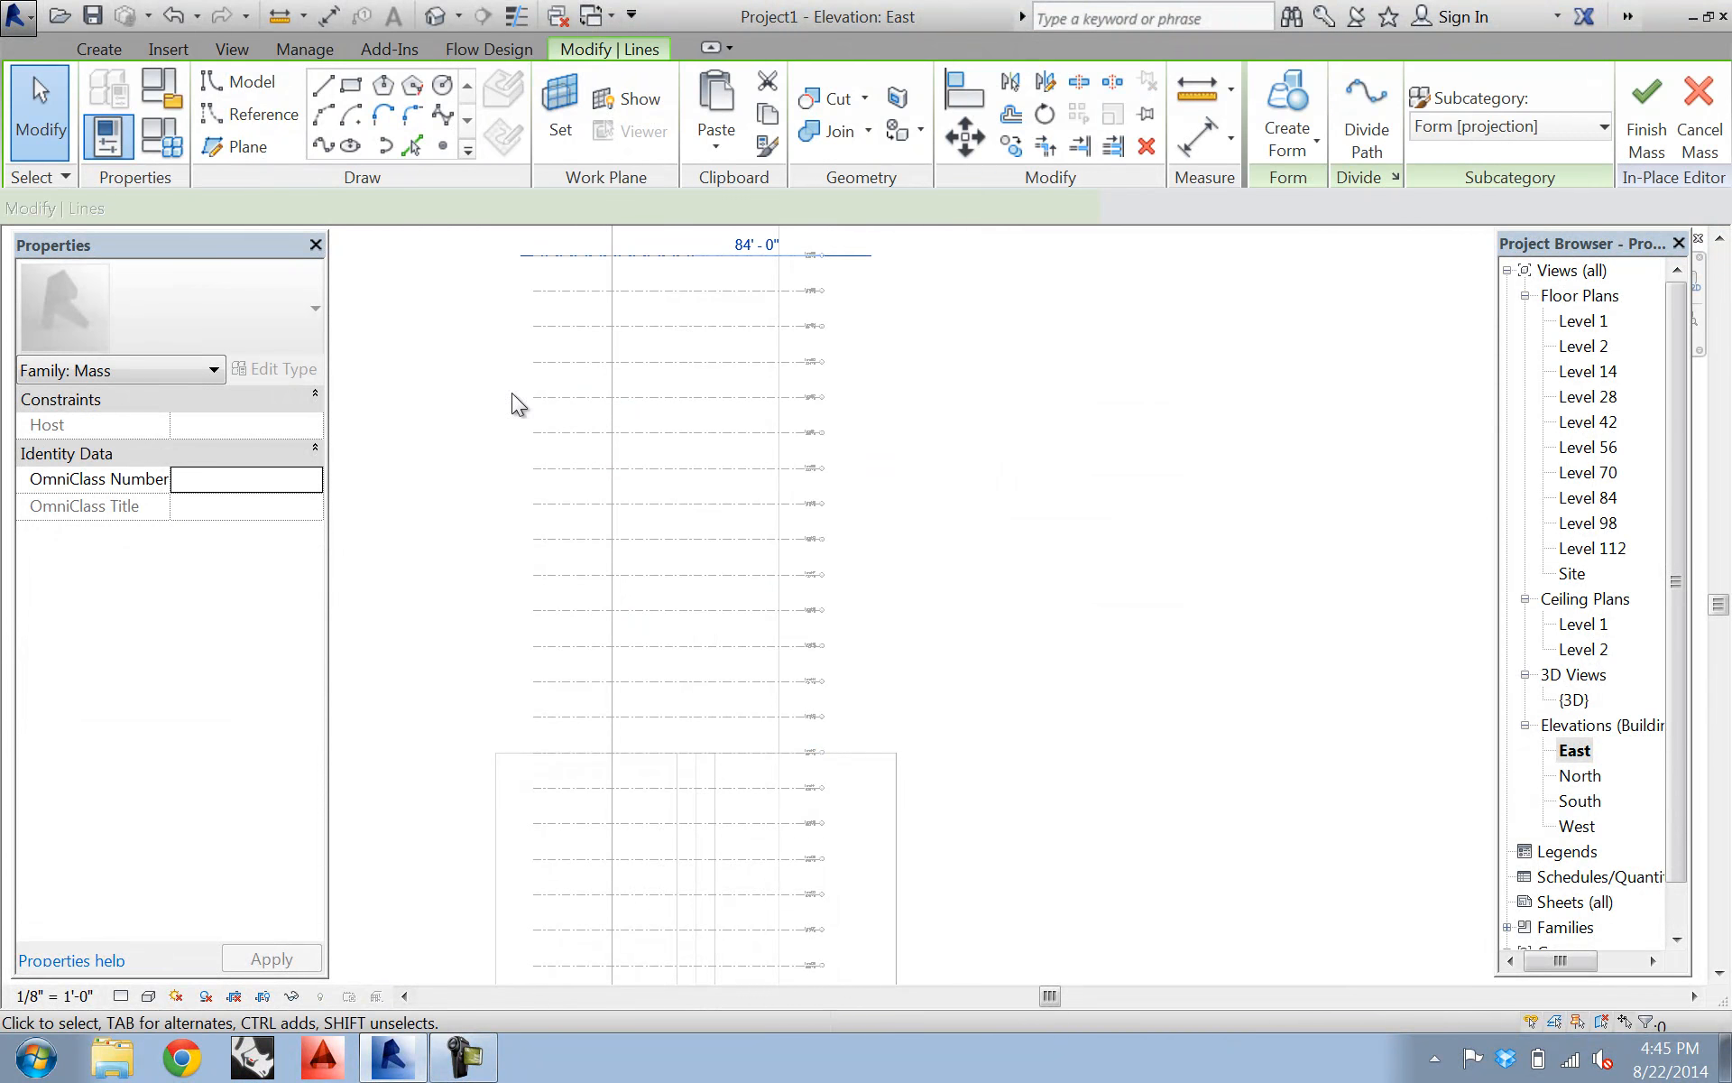
left_click(539, 751, "ctrl")
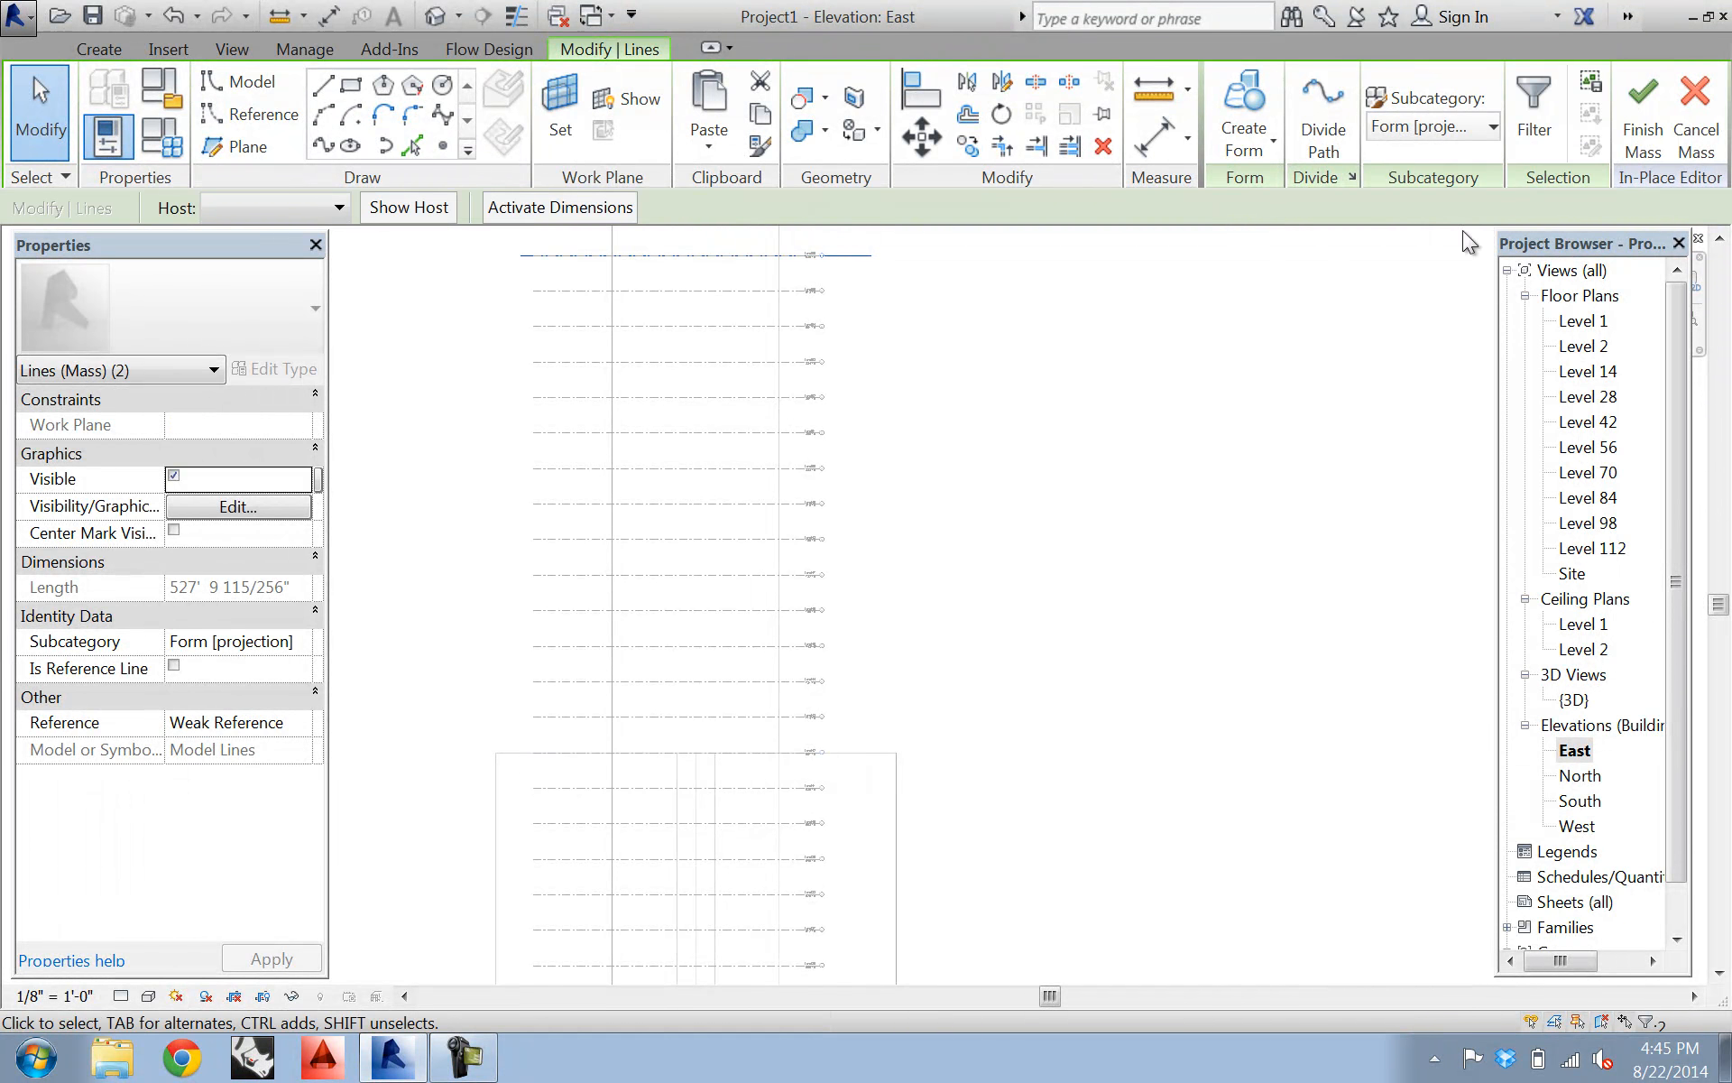
left_click(1244, 113)
left_click(1275, 105)
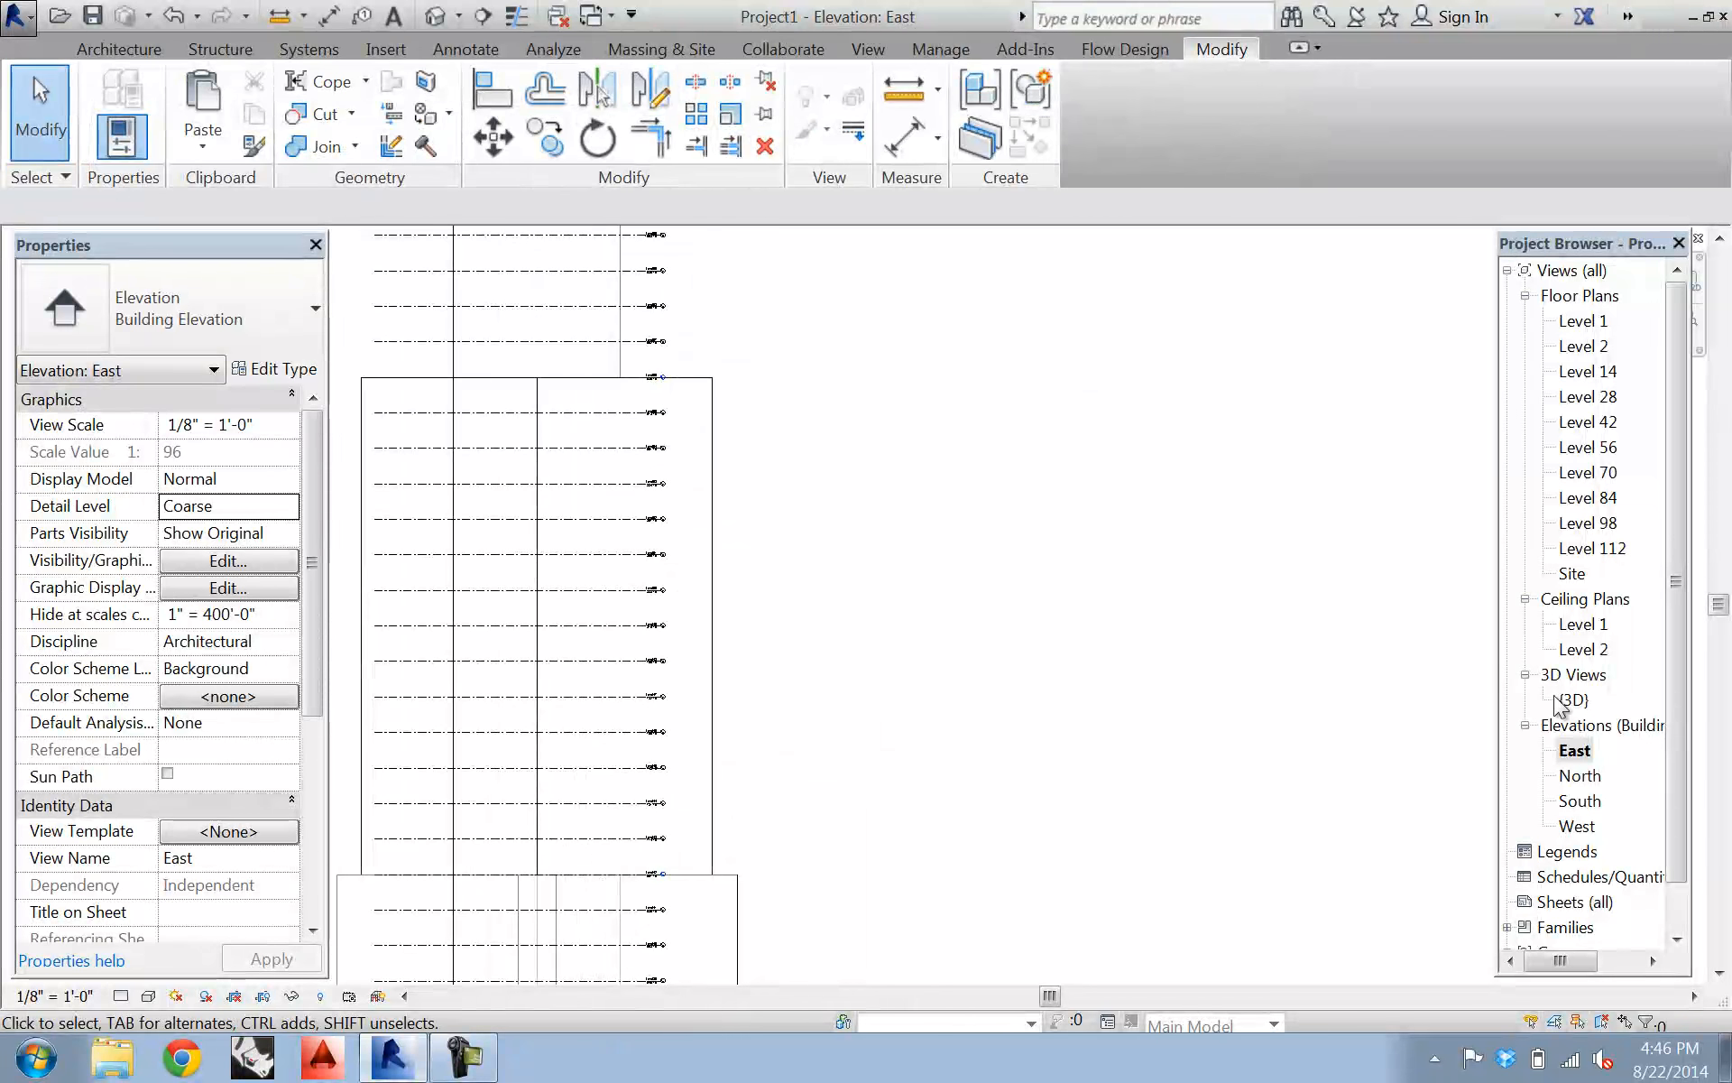
- Start an in-place mass named Mass 7 on the Level 56 floor plan
double_click(1602, 451)
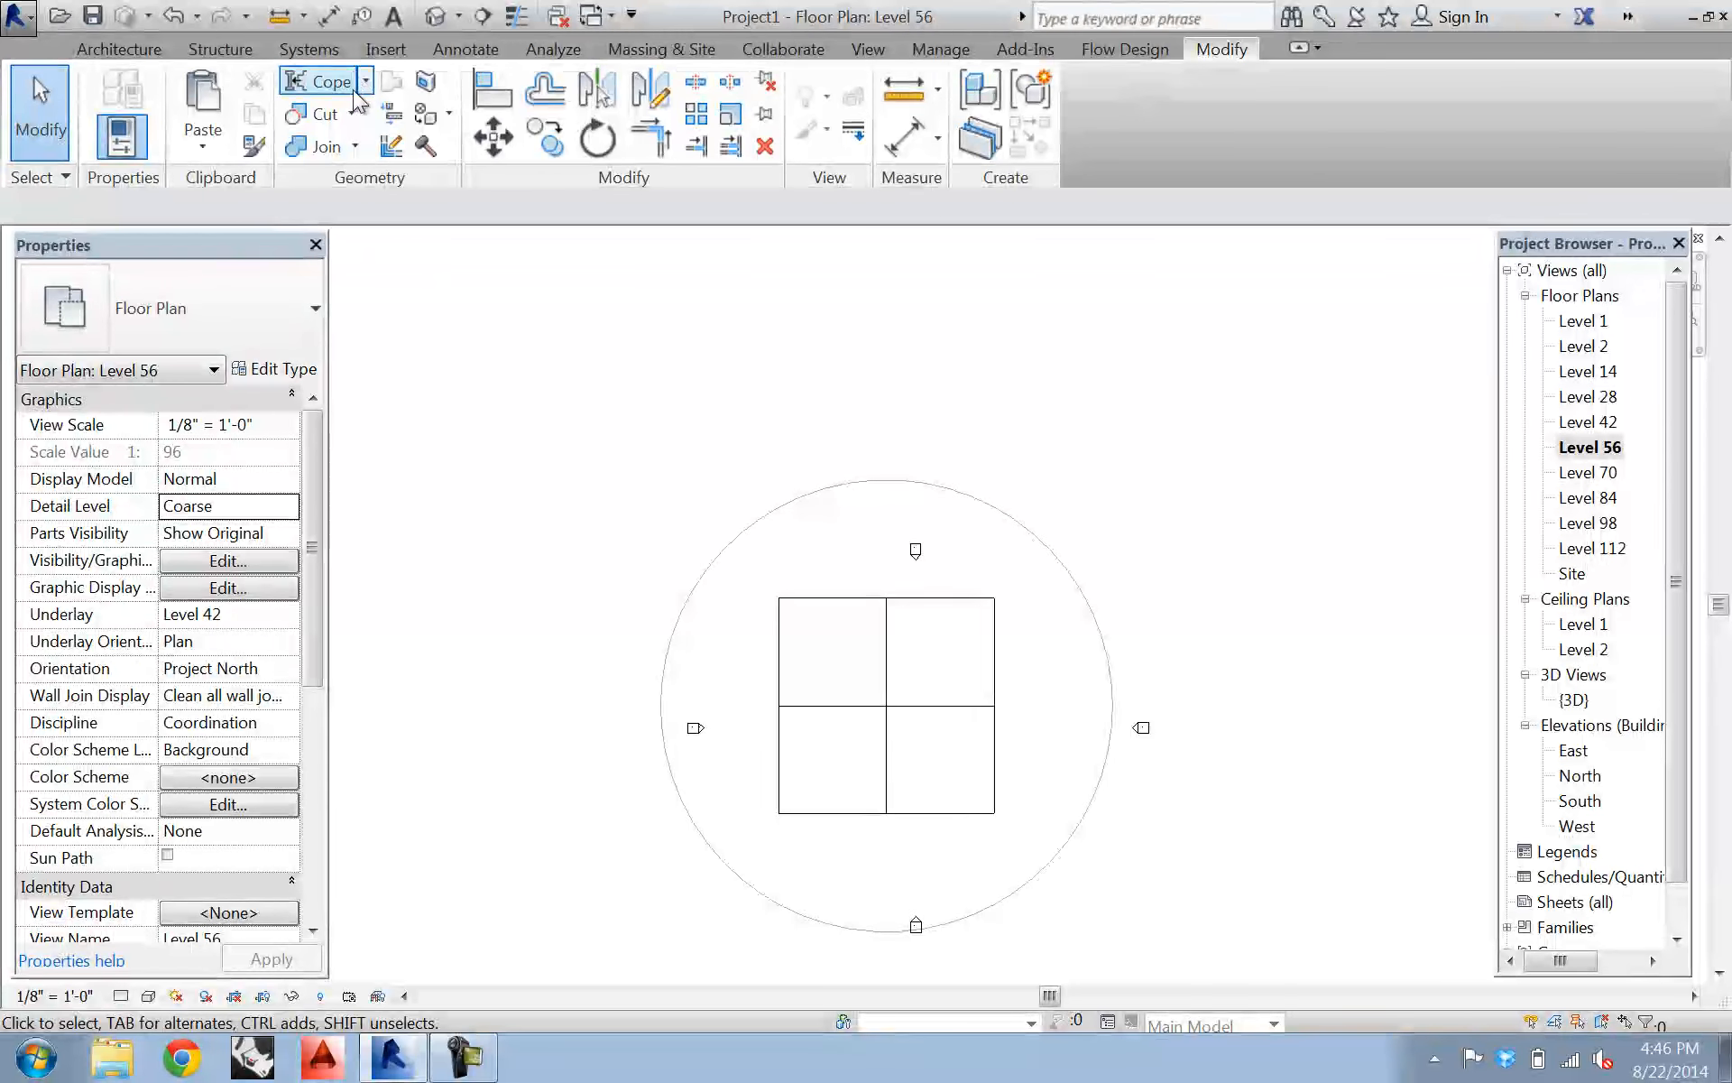
left_click(641, 38)
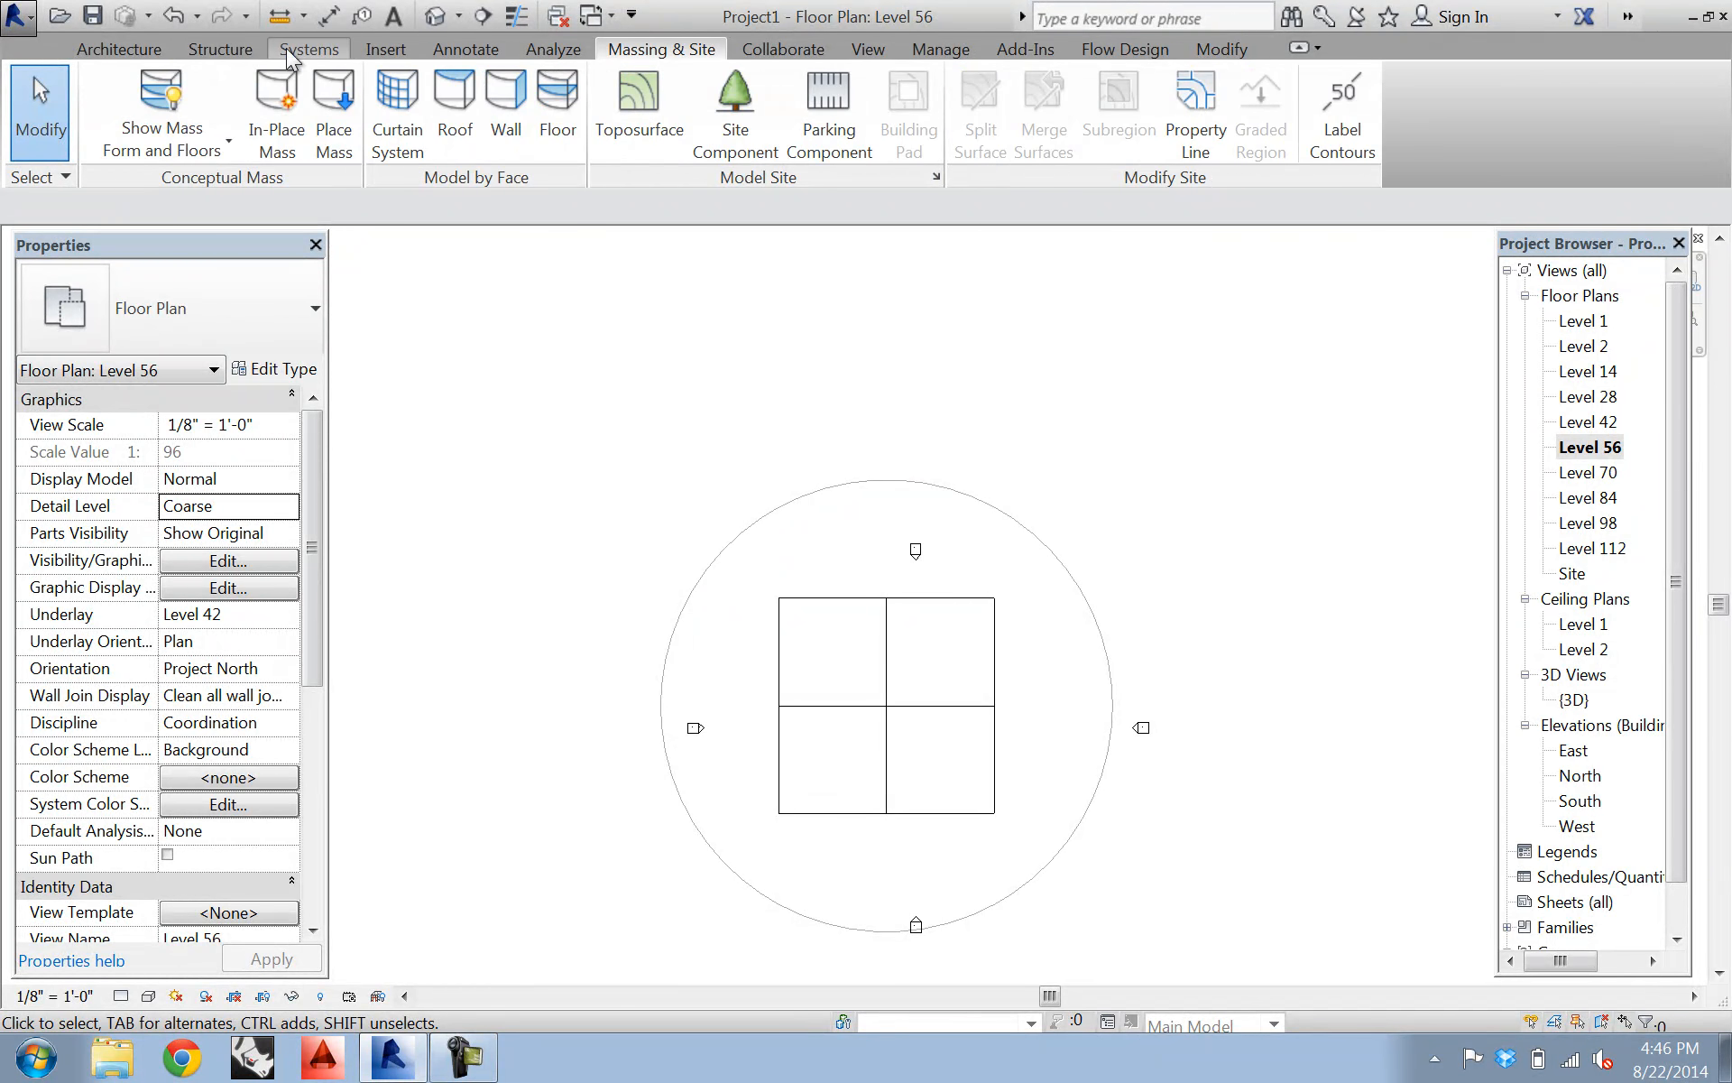
left_click(296, 99)
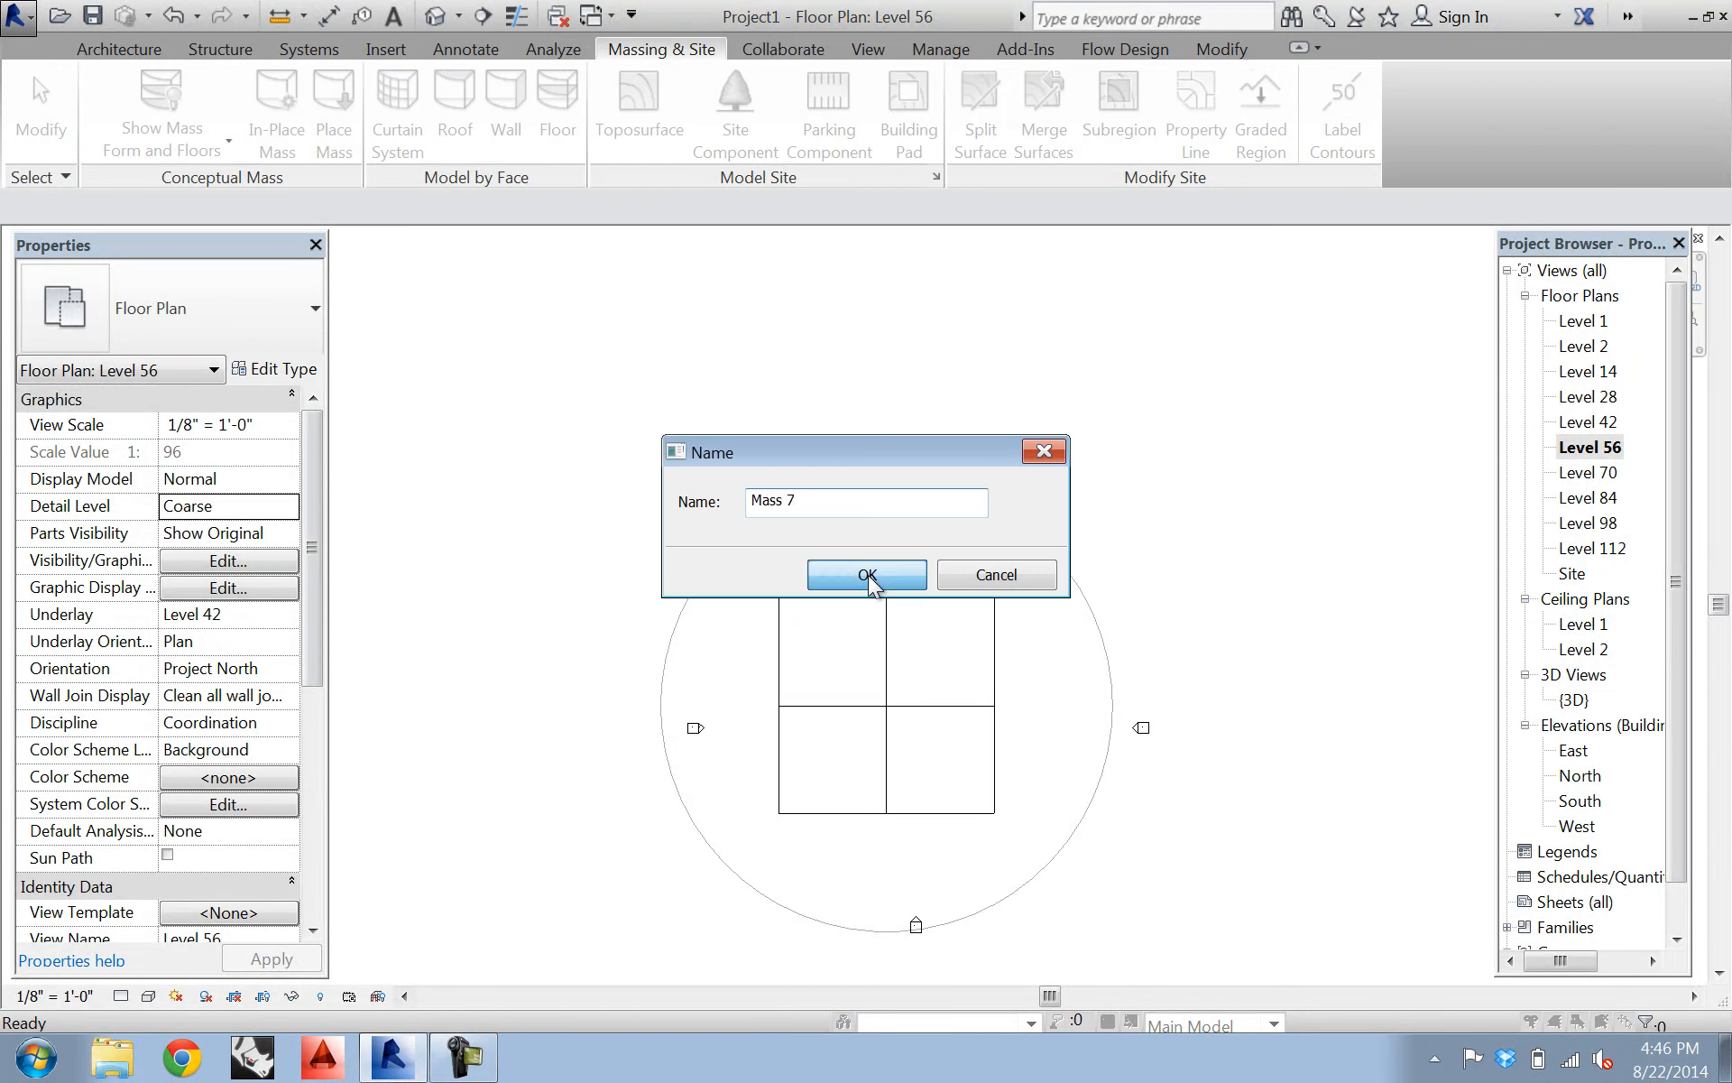
left_click(867, 574)
- Draw a circle with a 72' radius centred on the square tower on Level 56
left_click(451, 92)
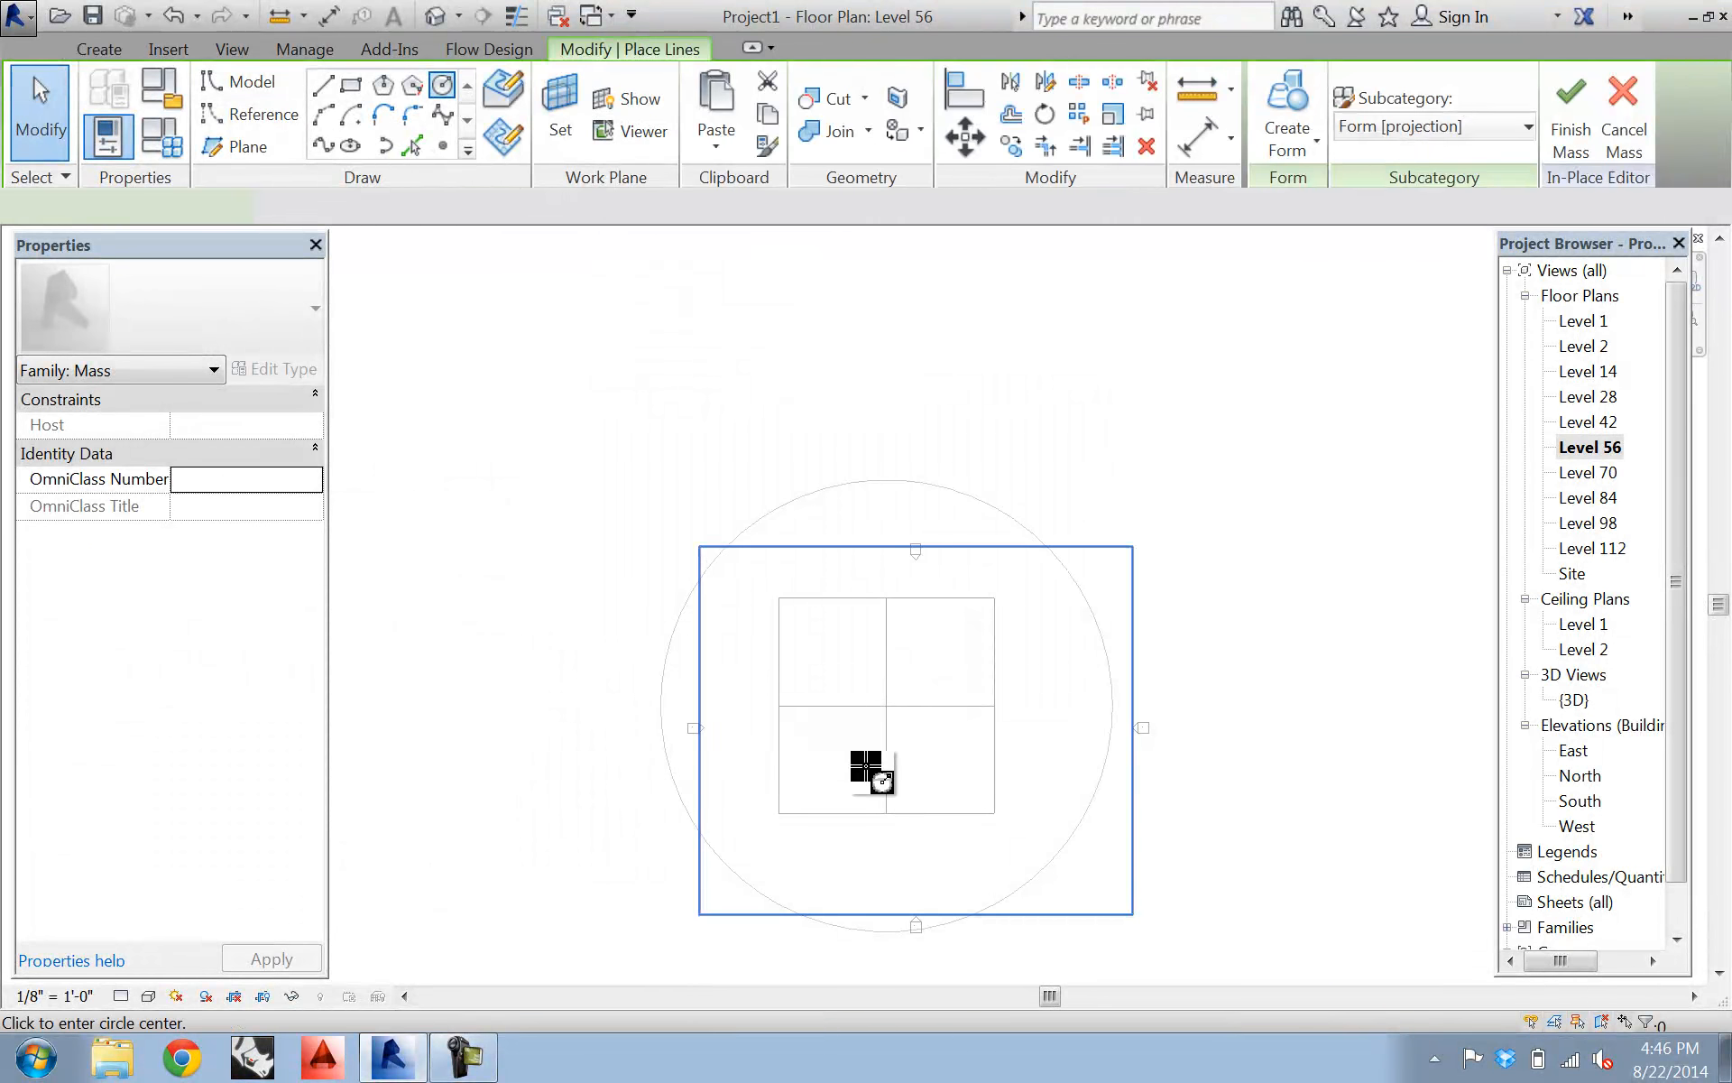
left_click(887, 706)
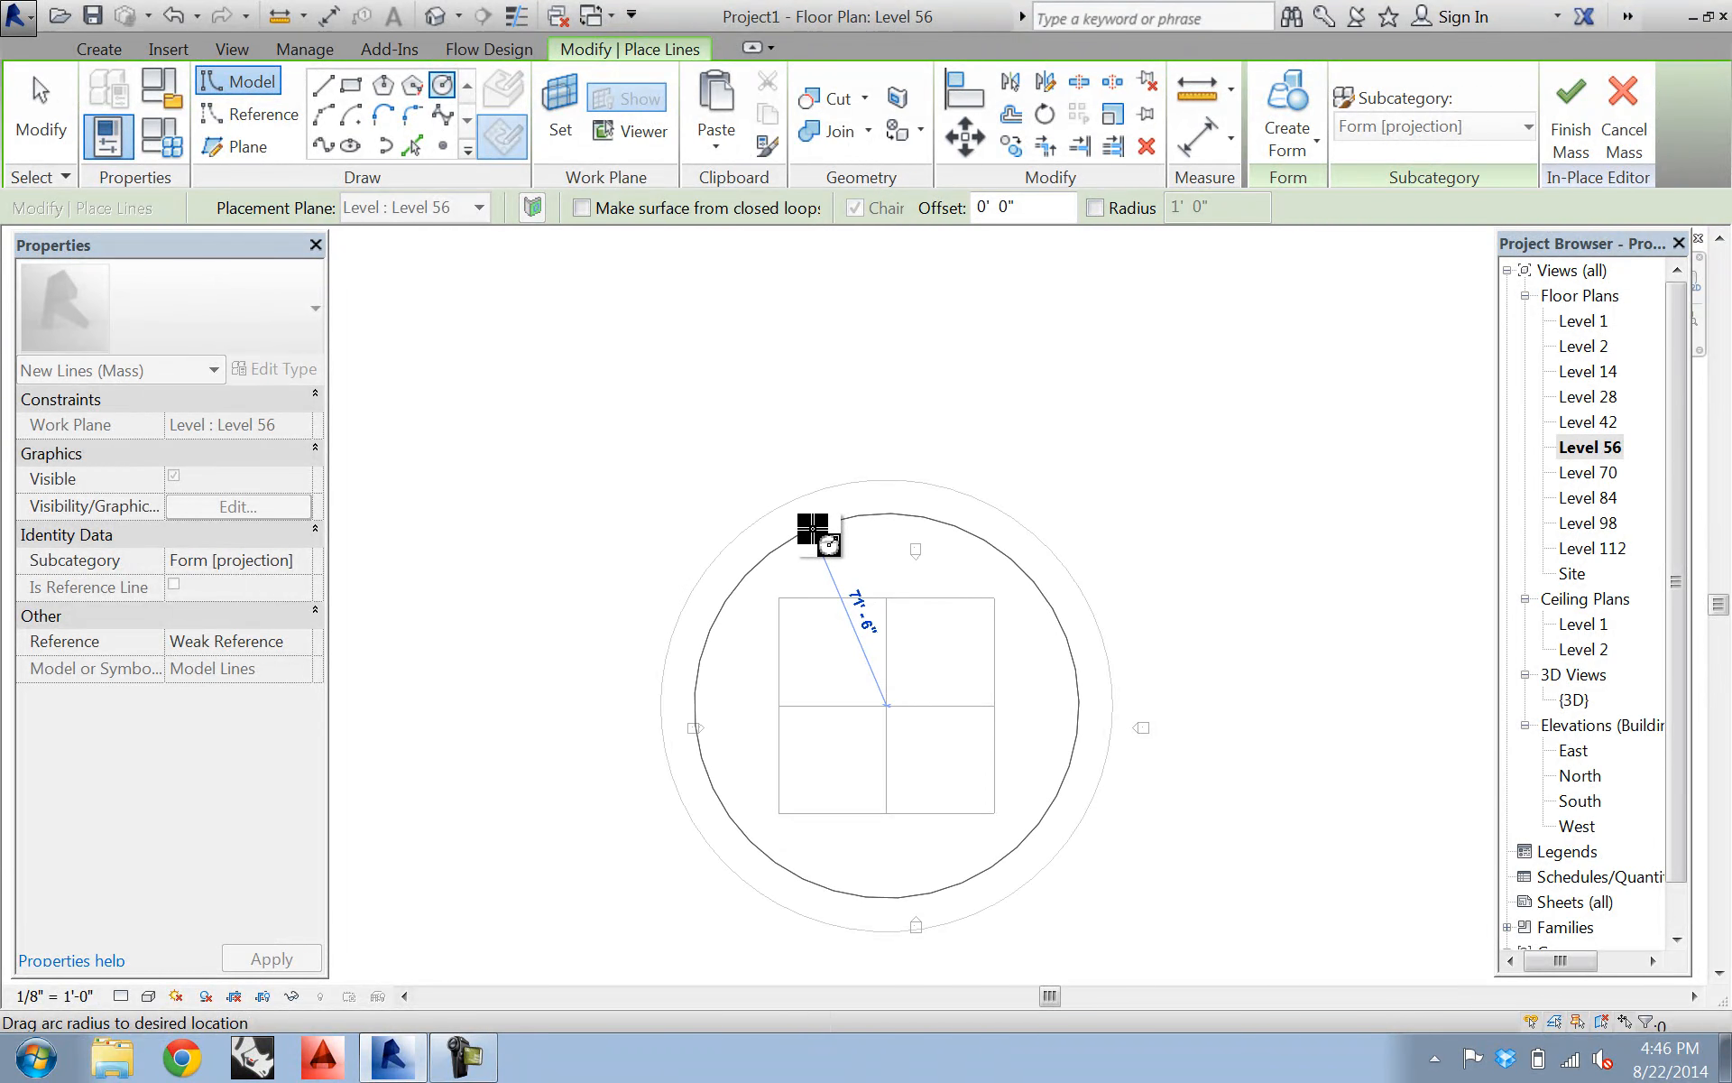
left_click(813, 526)
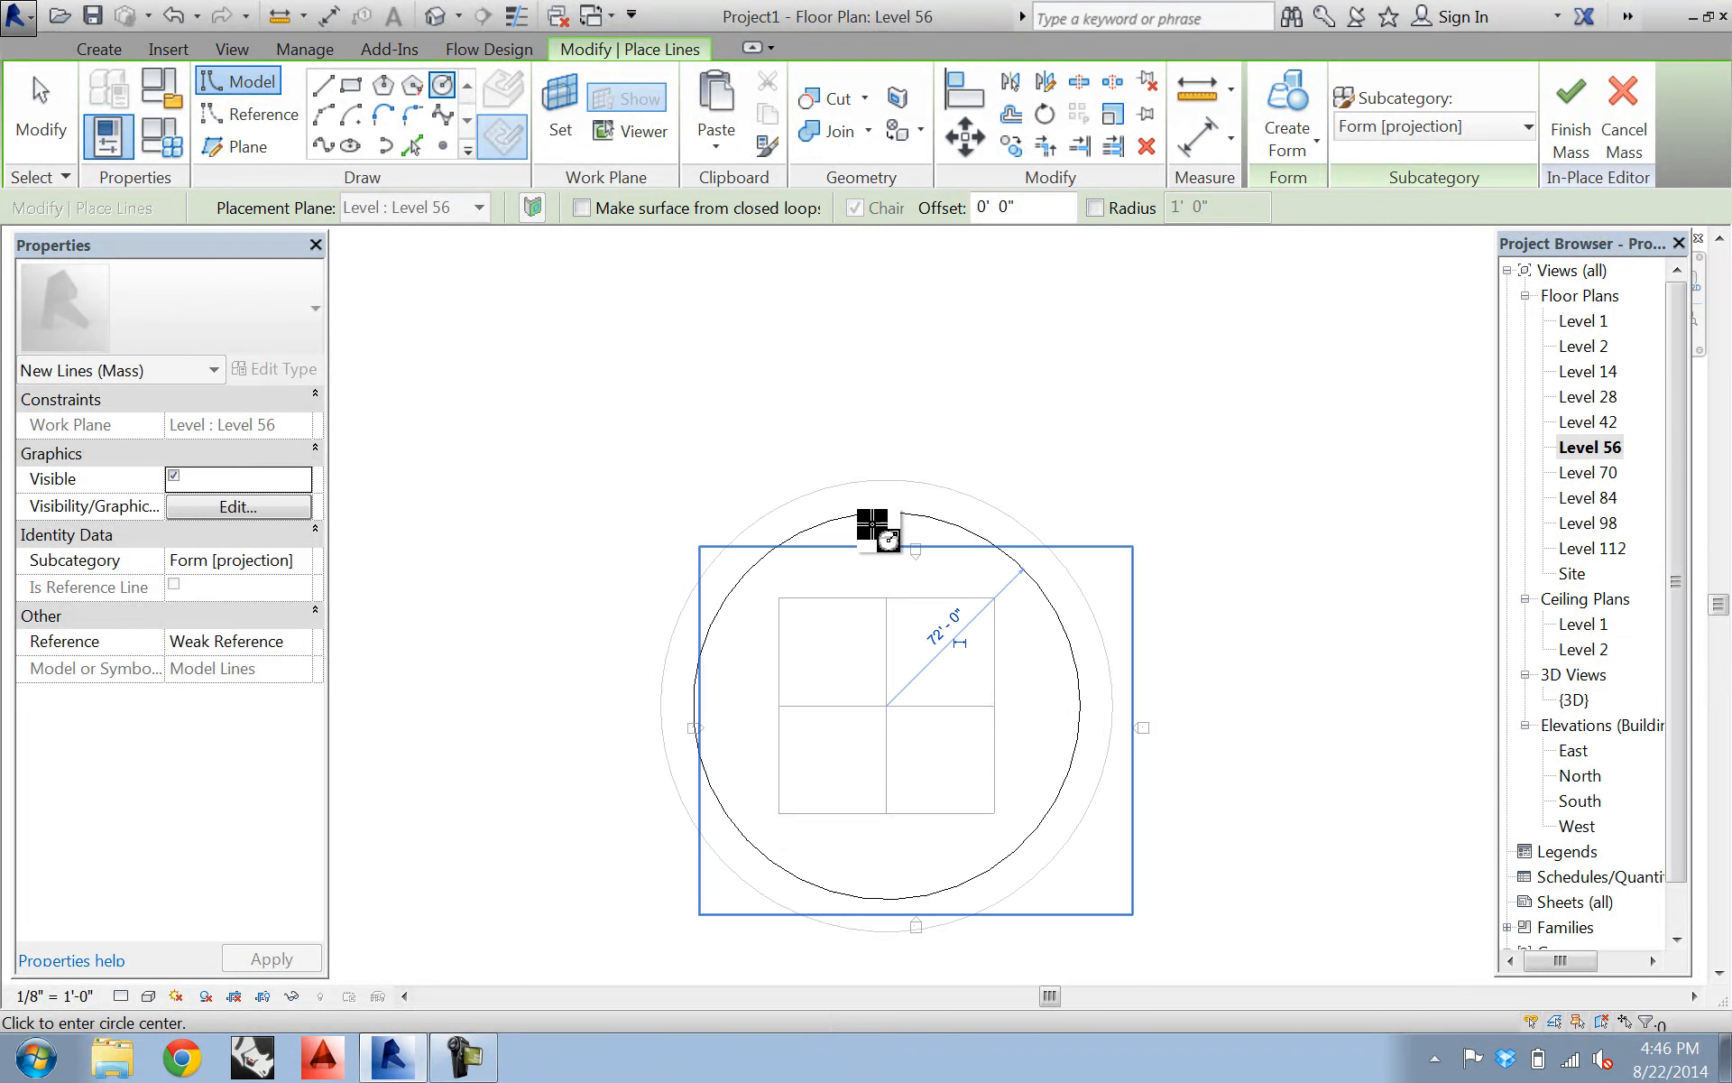
key("Escape")
key("Escape")
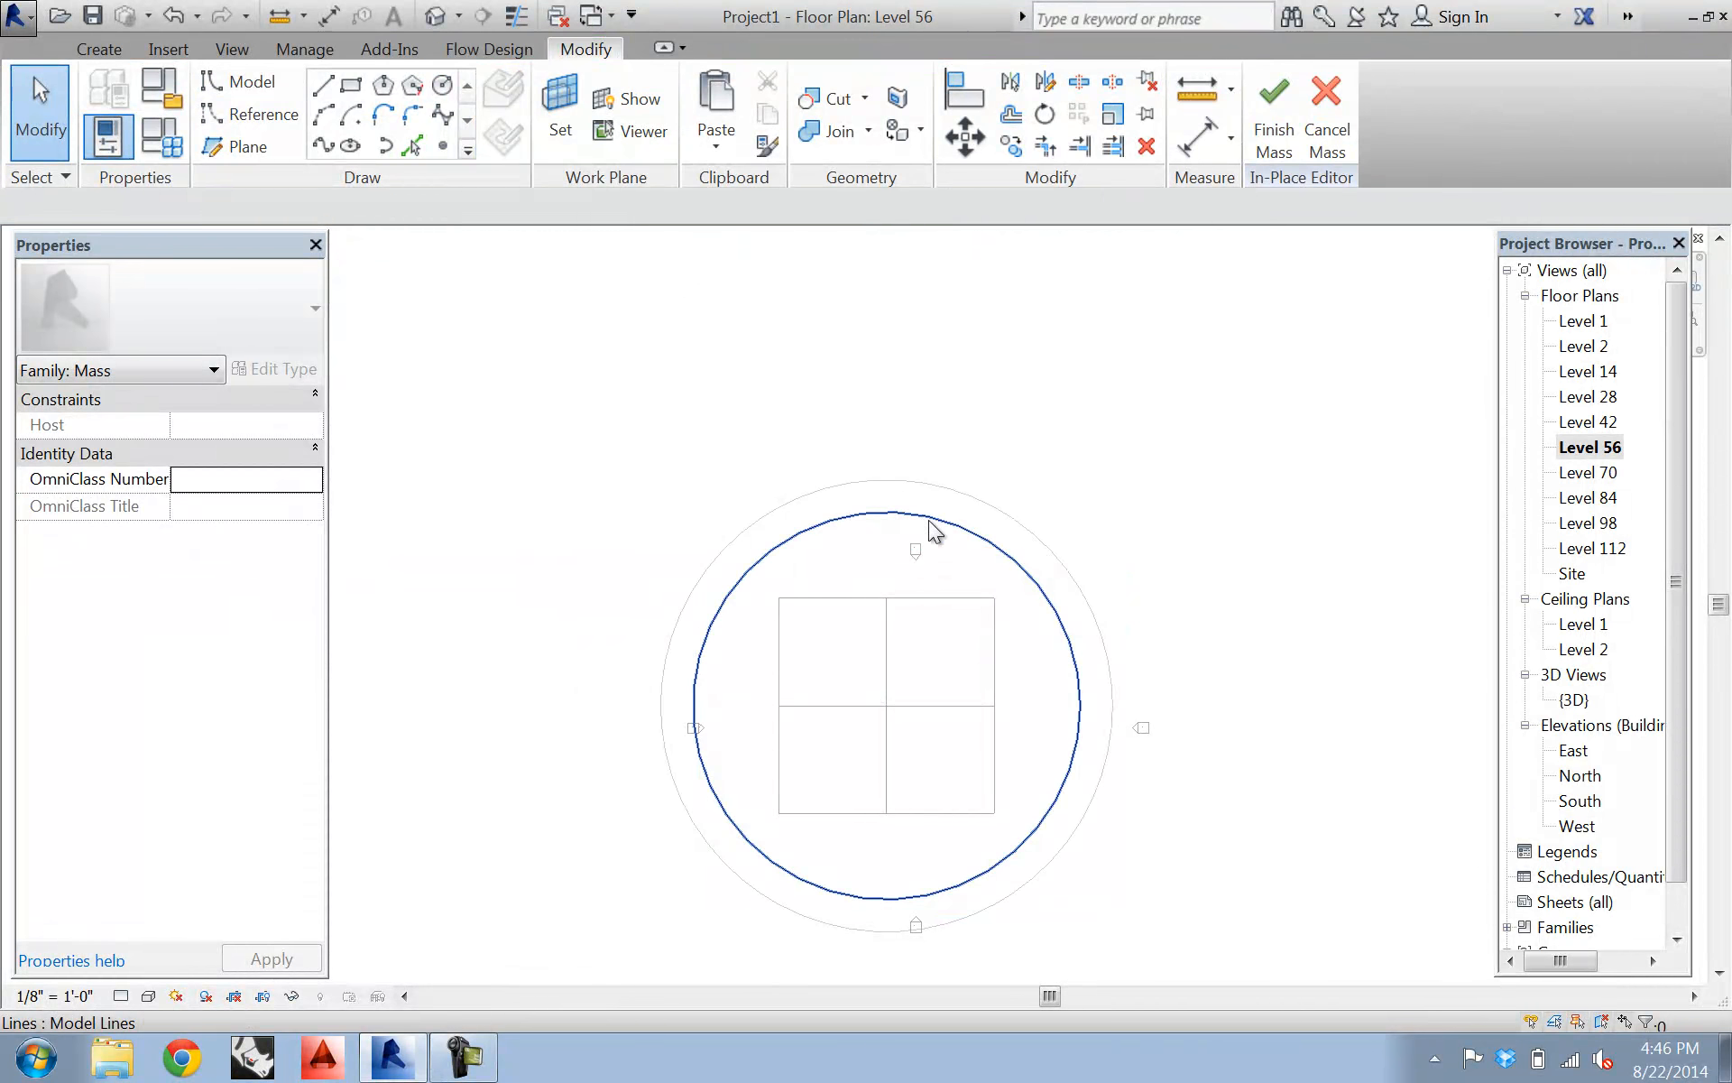
- Copy the 72' radius circle straight up from Level 56 to Level 70 in the East elevation and finish the paste
left_click(925, 518)
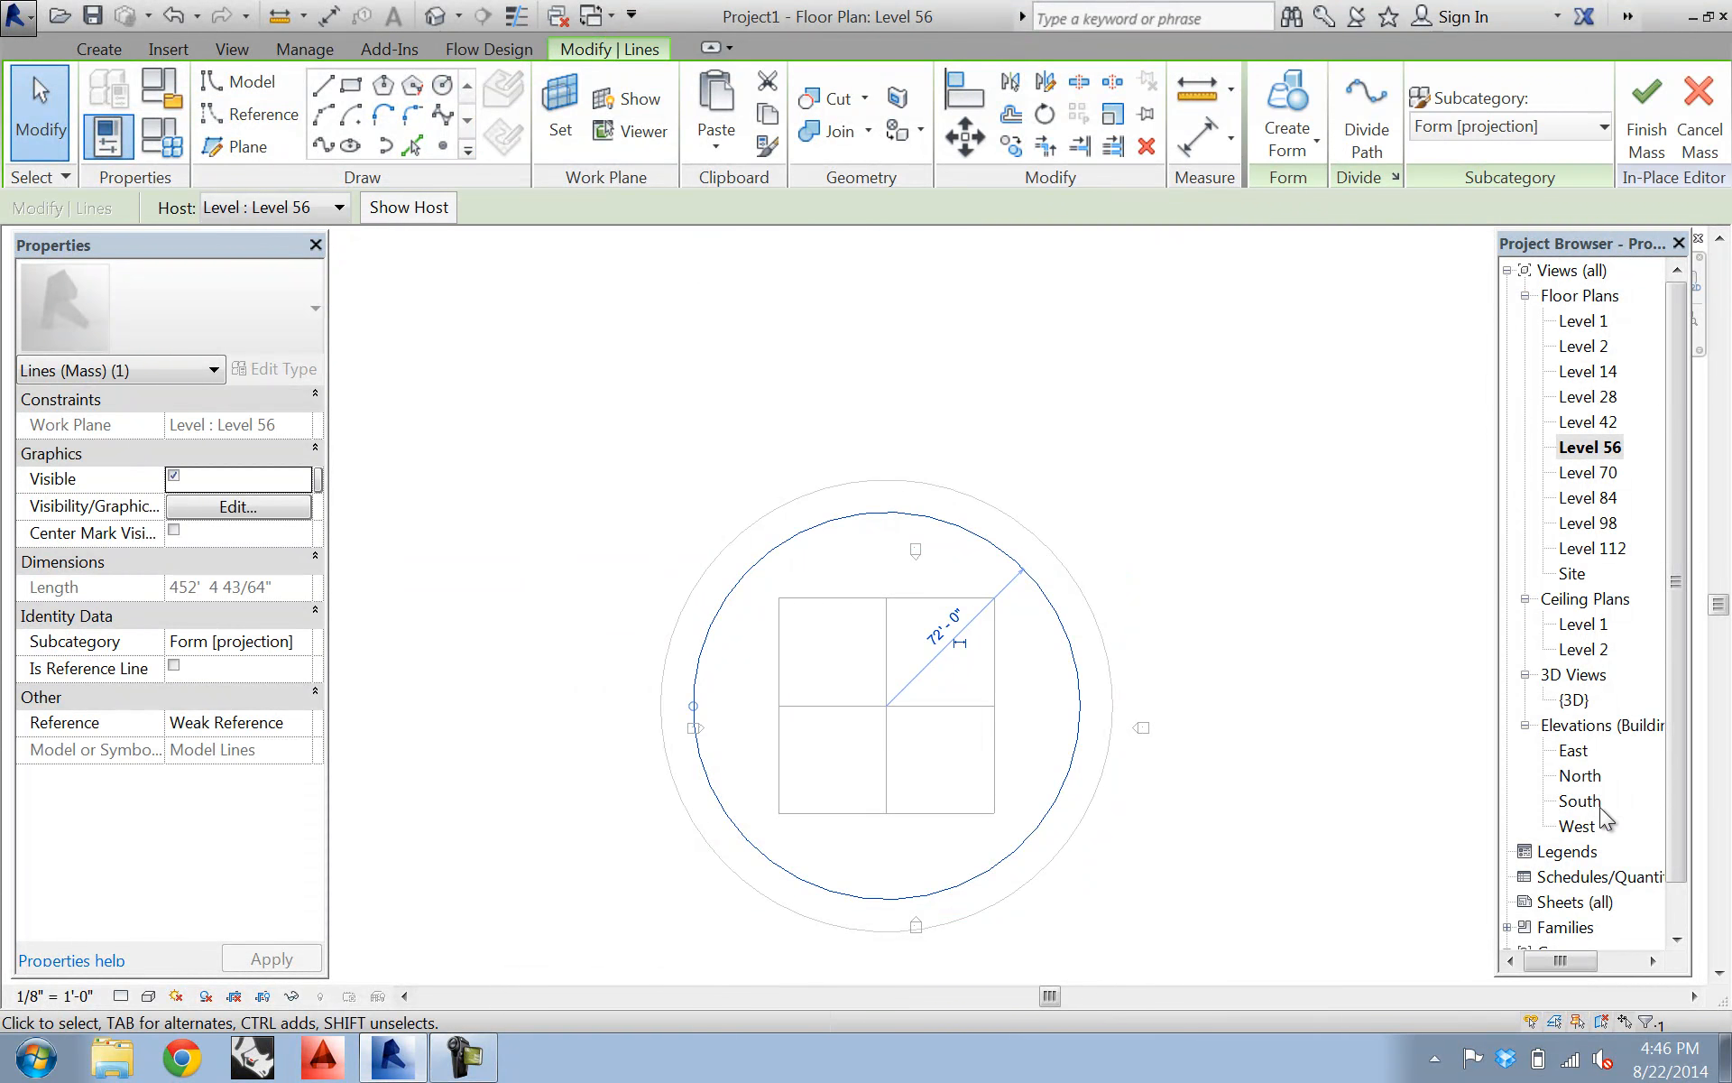
double_click(1573, 750)
key("m")
key("v")
left_click(379, 377)
middle_click_drag(855, 508, 1199, 861)
scroll(926, 370, "up", 3)
scroll(631, 355, "up", 3)
scroll(625, 350, "up", 1)
middle_click_drag(577, 371, 627, 695)
middle_click_drag(589, 425, 683, 551)
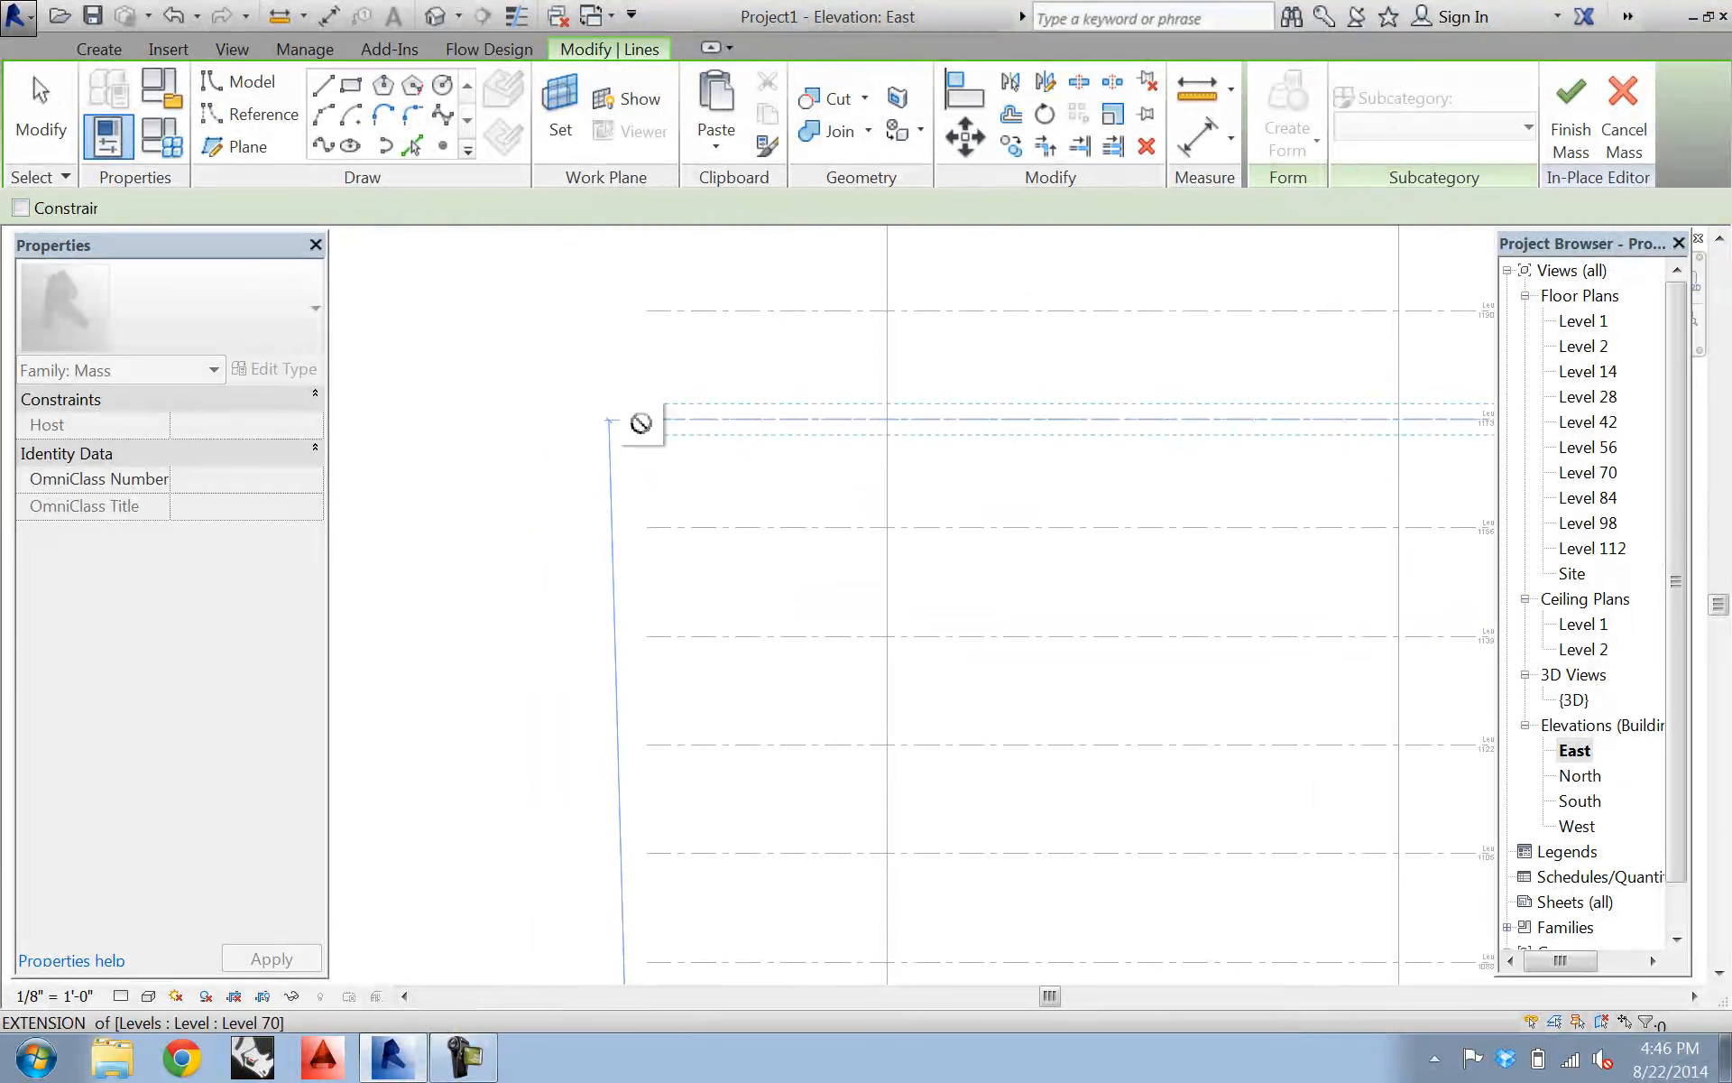
key("shift")
left_click(638, 423)
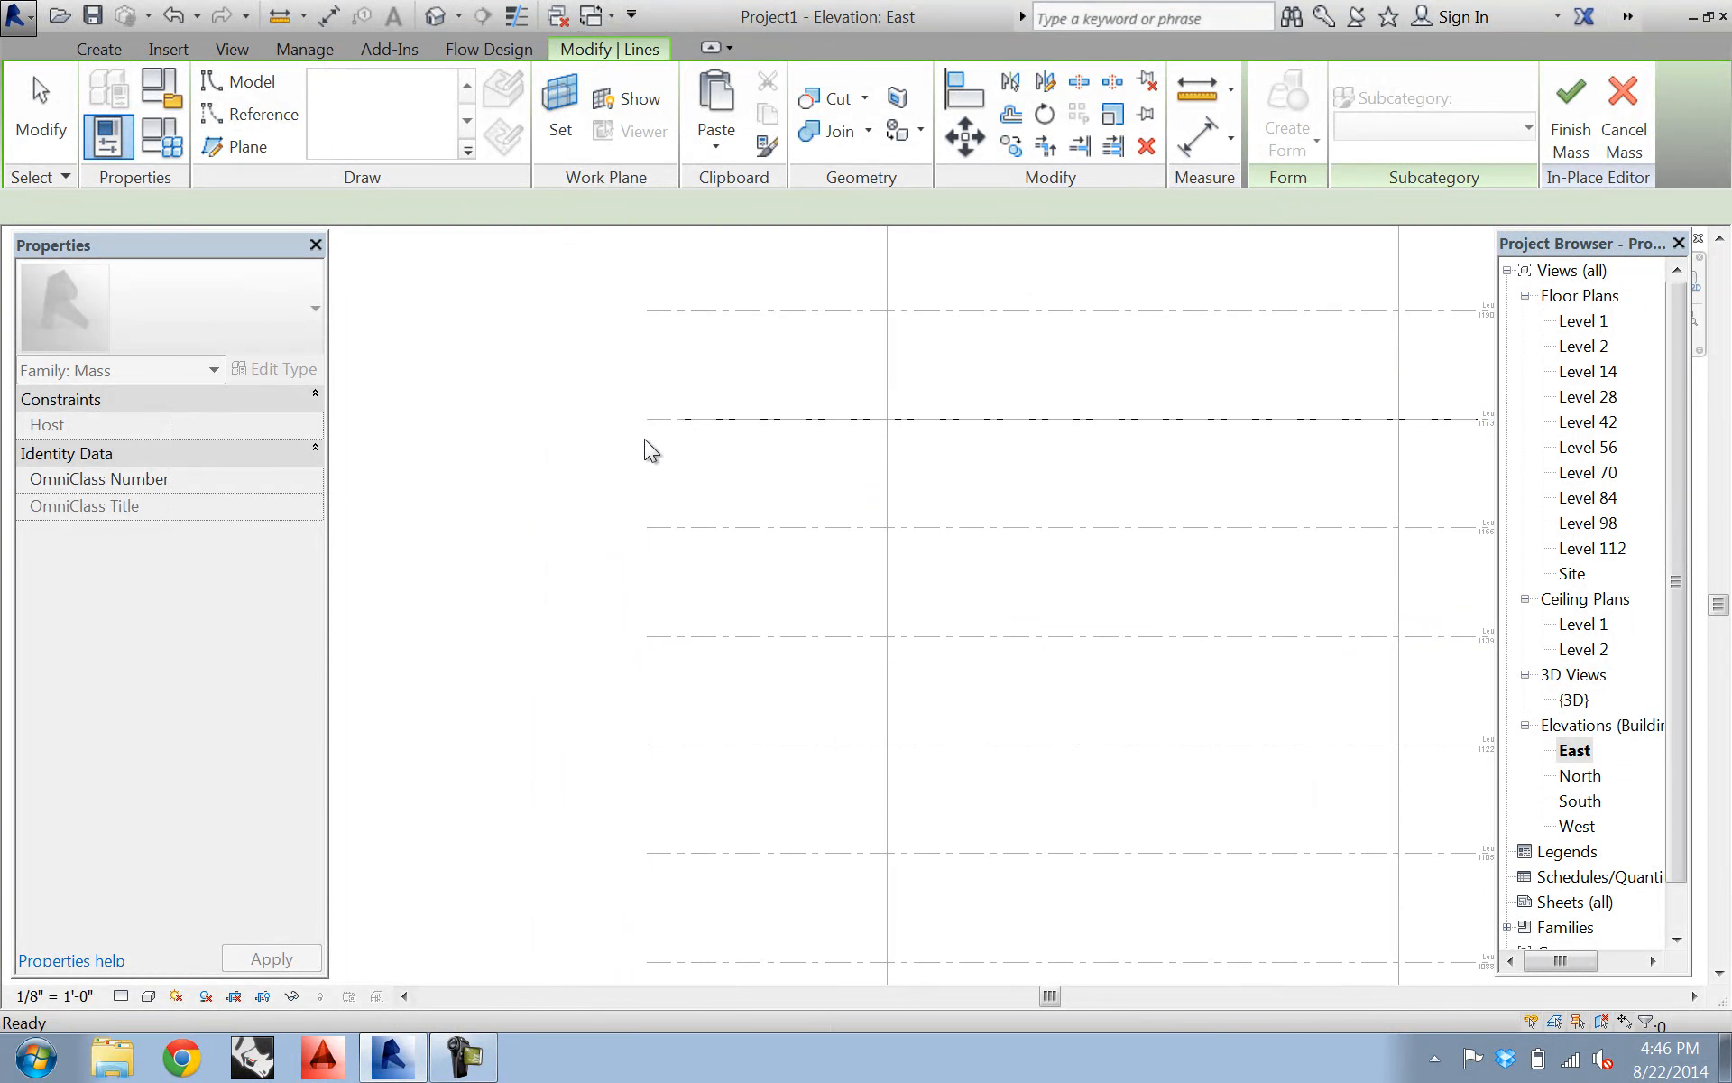
scroll(716, 564, "down", 3)
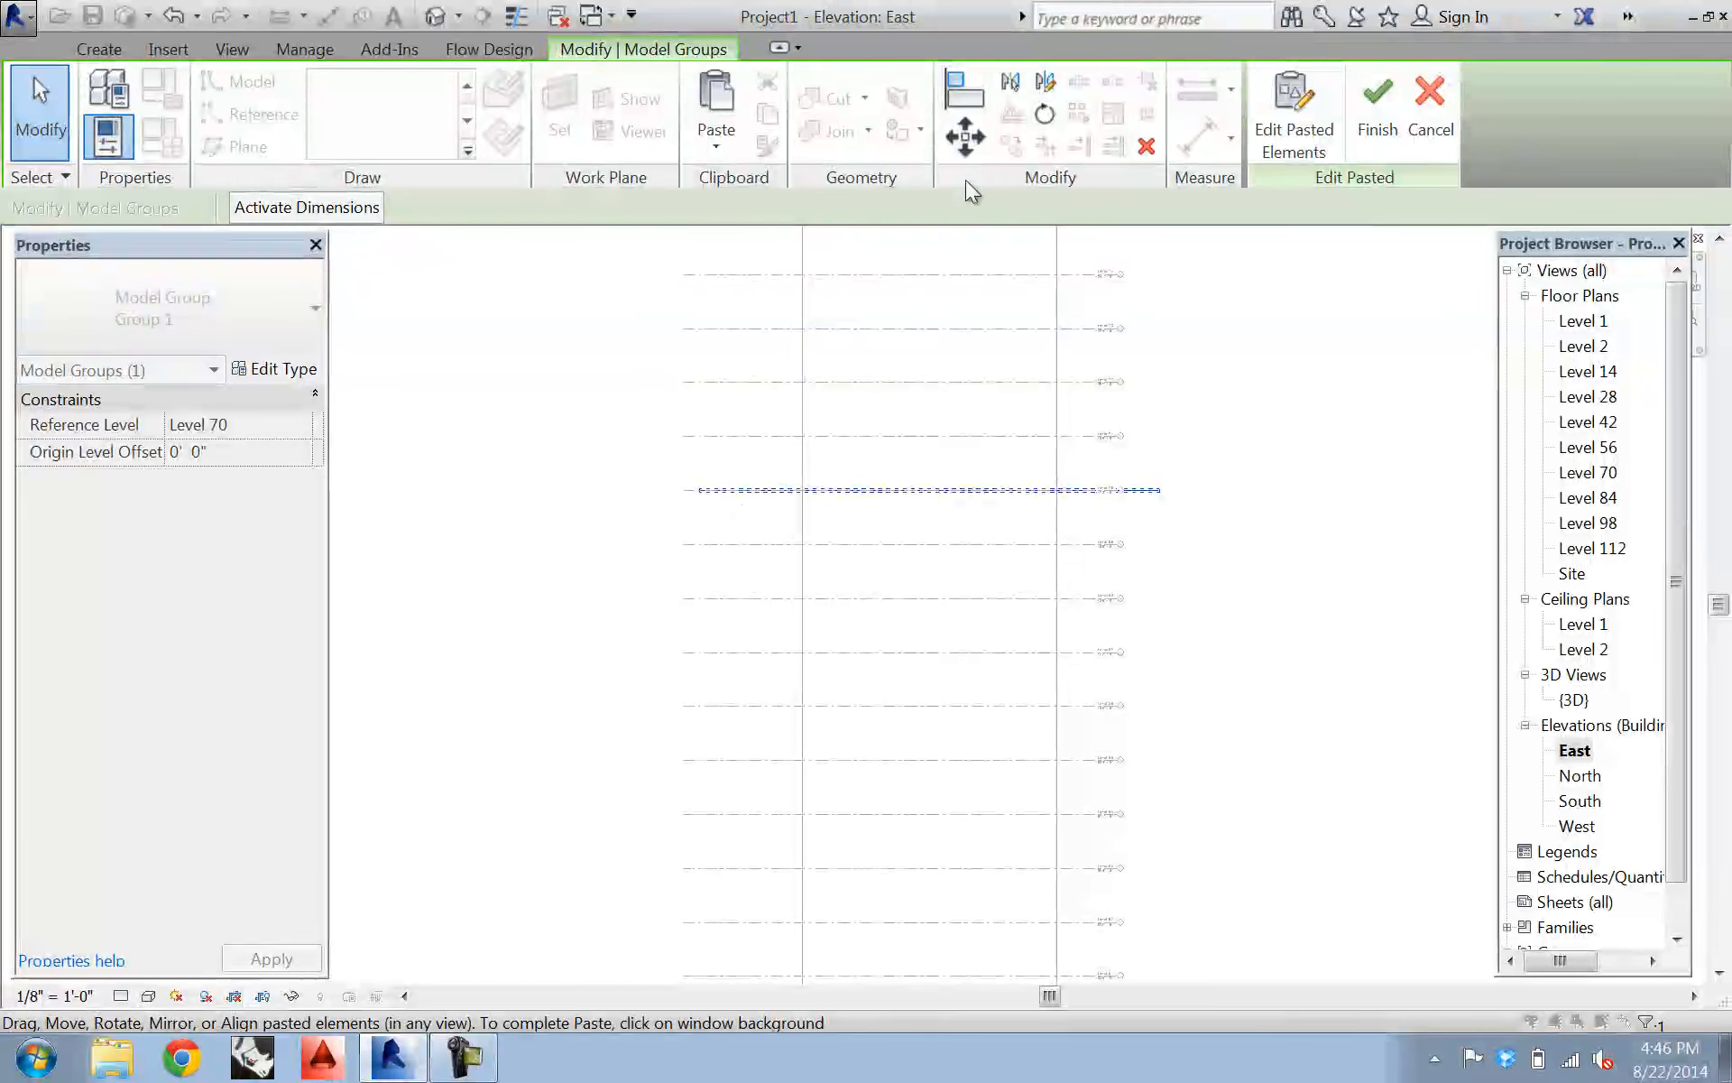
left_click(498, 437)
- Create a solid form between the Level 56 and Level 70 circles and finish the mass
left_click(723, 489)
middle_click_drag(792, 621, 664, 458)
scroll(727, 545, "down", 2)
left_click(678, 837)
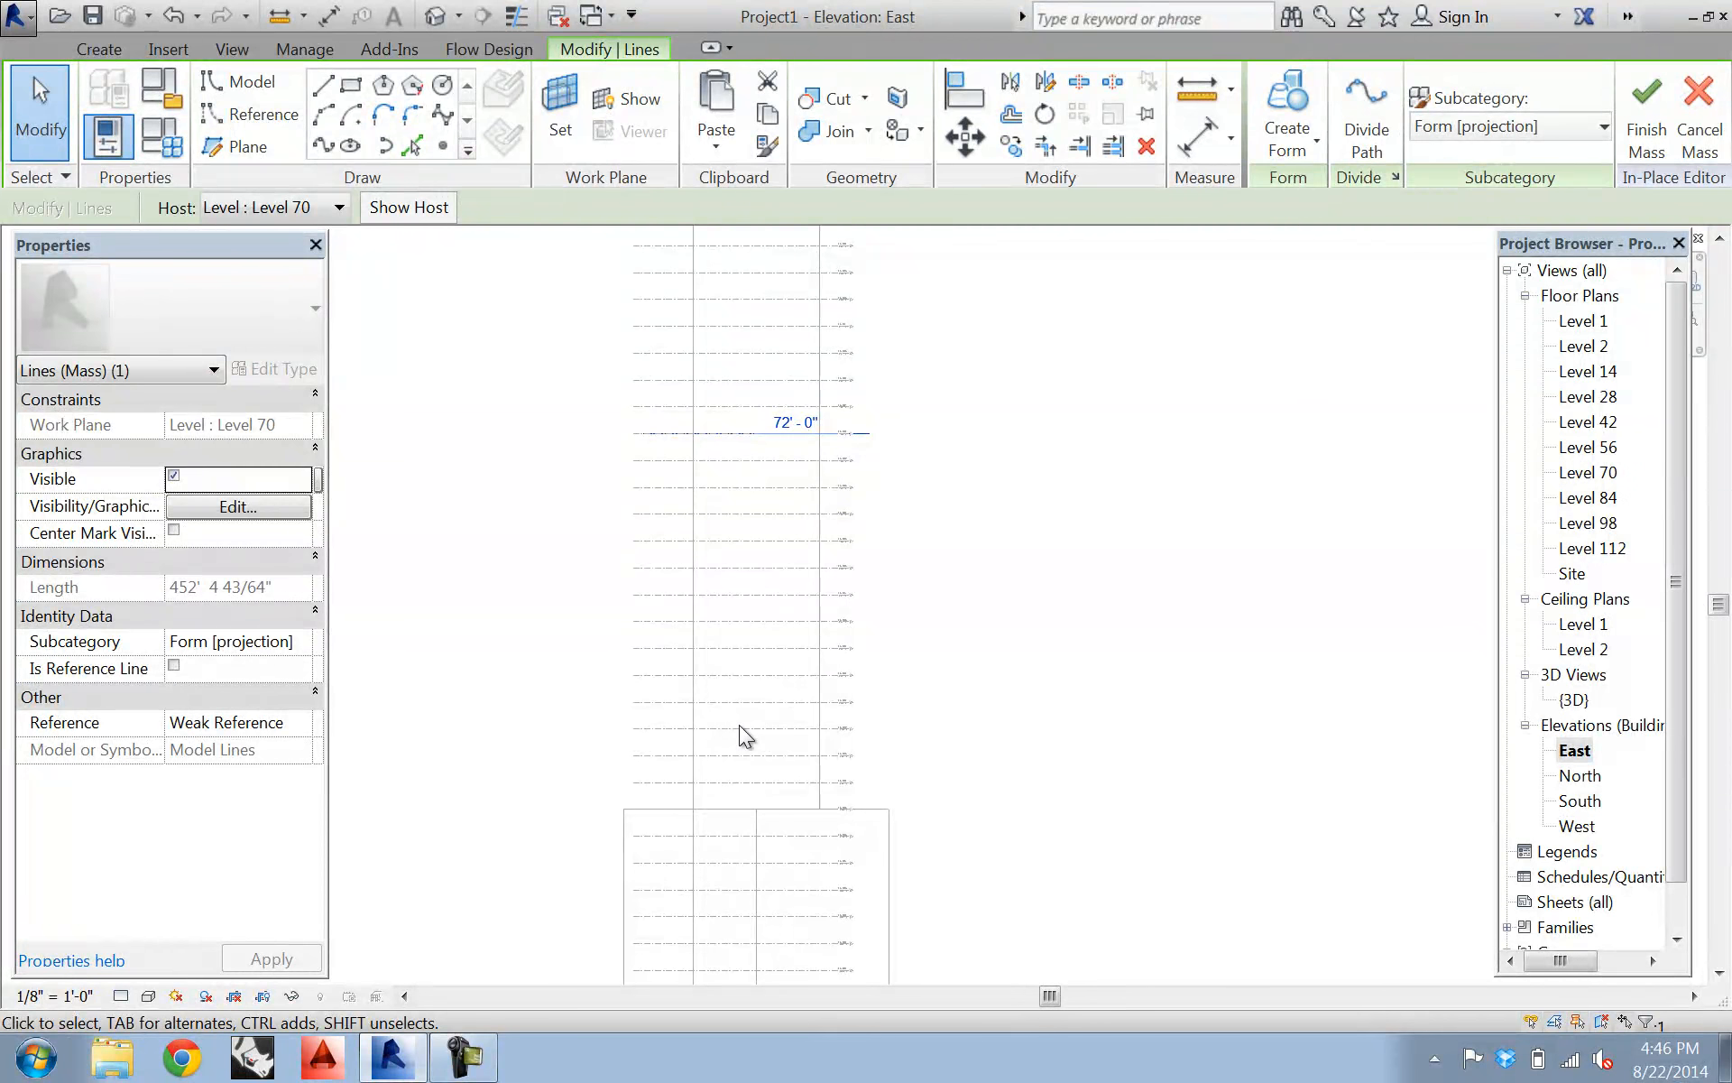
left_click(656, 809)
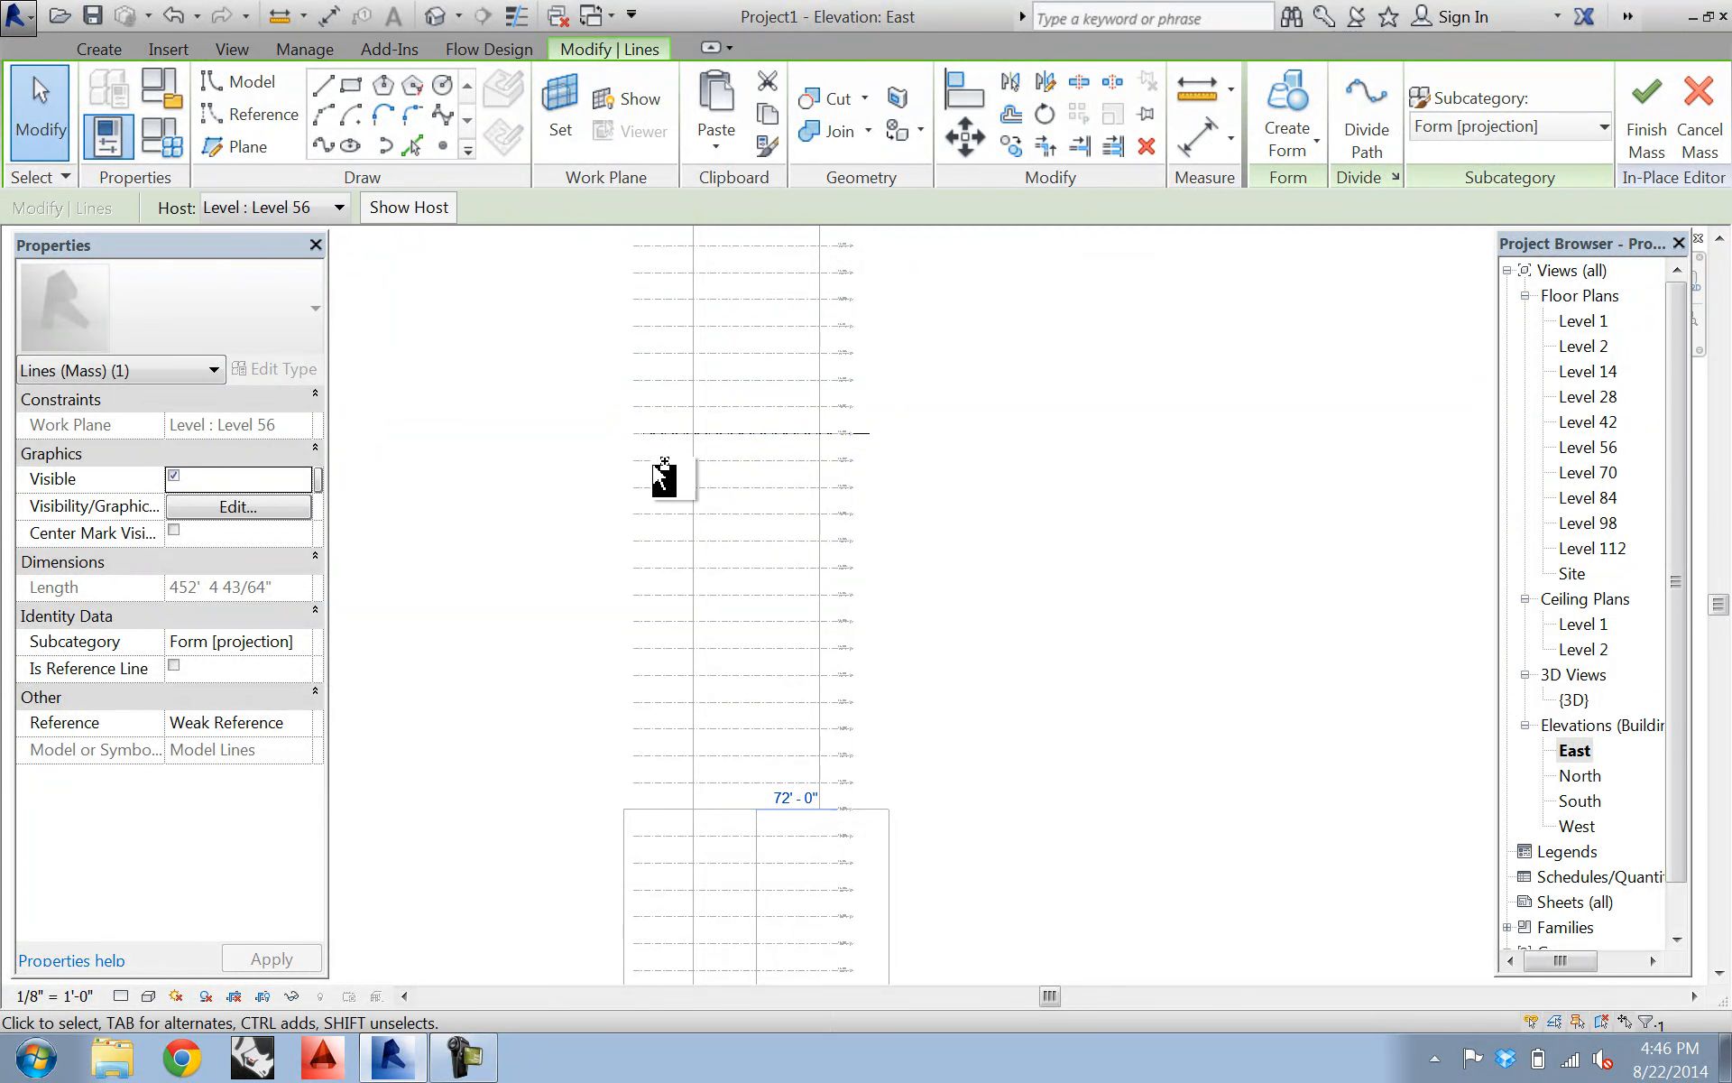
left_click(1287, 127)
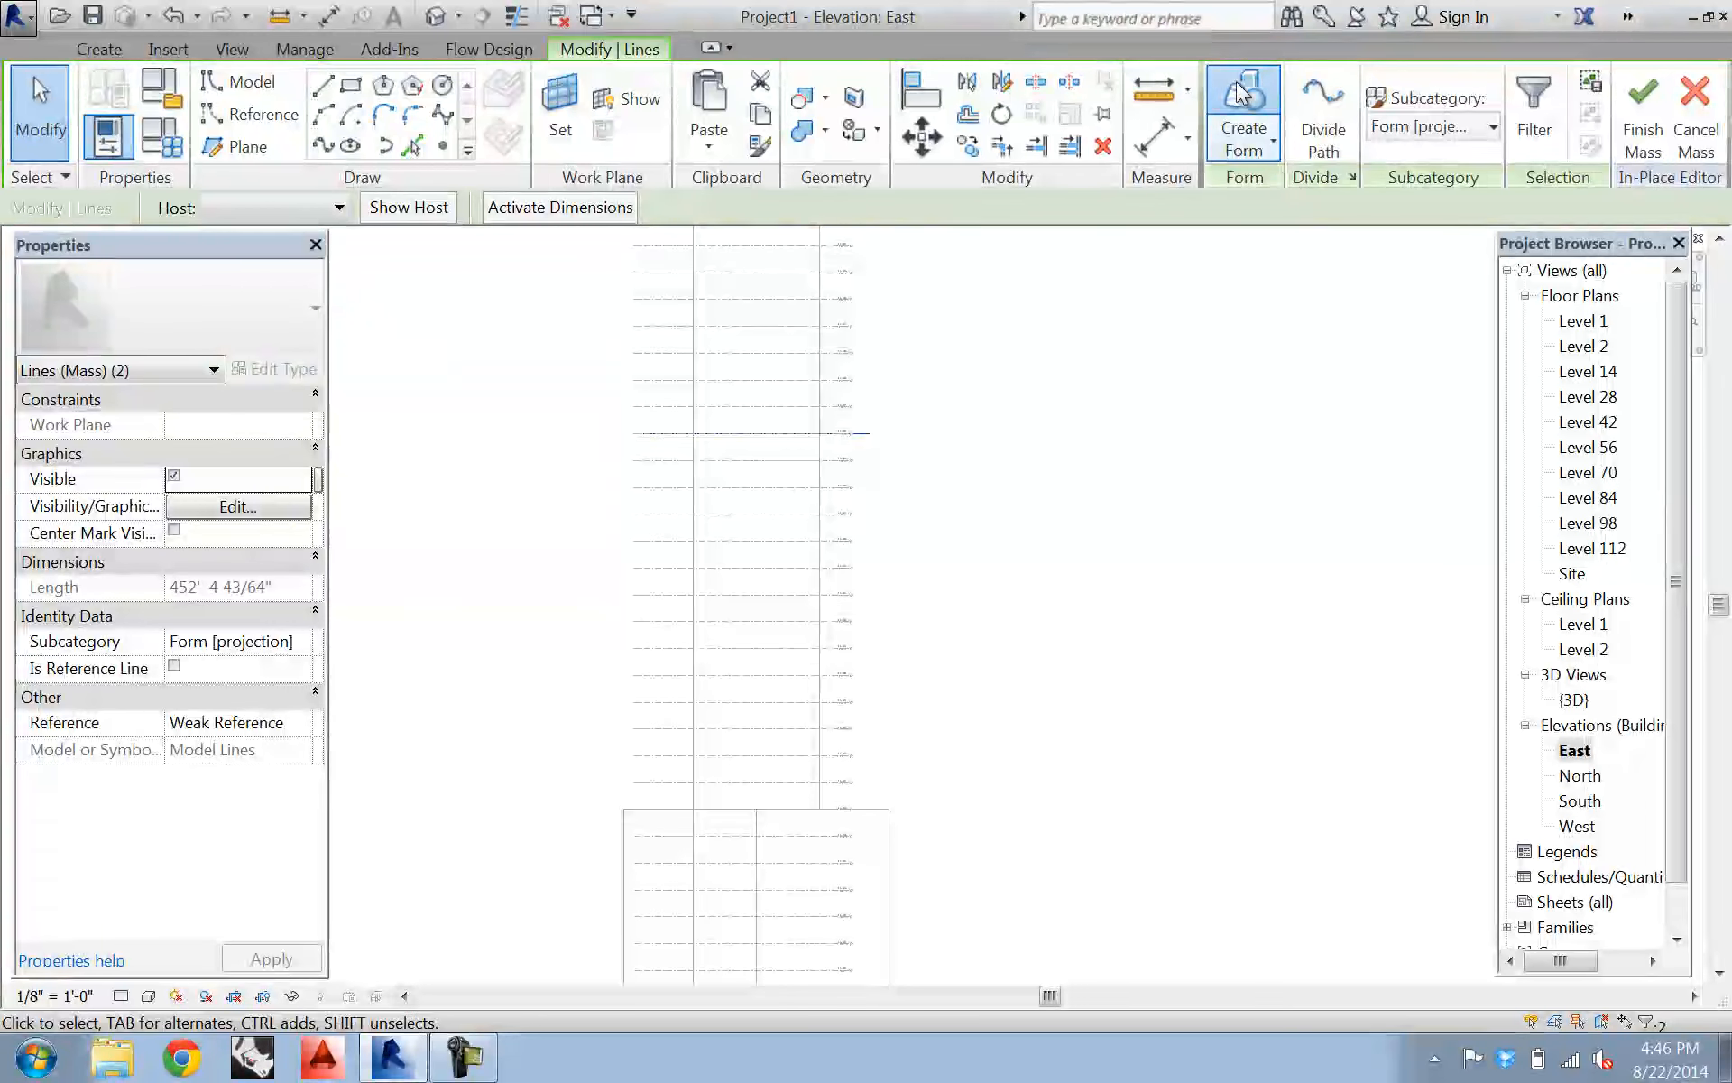
left_click(1274, 110)
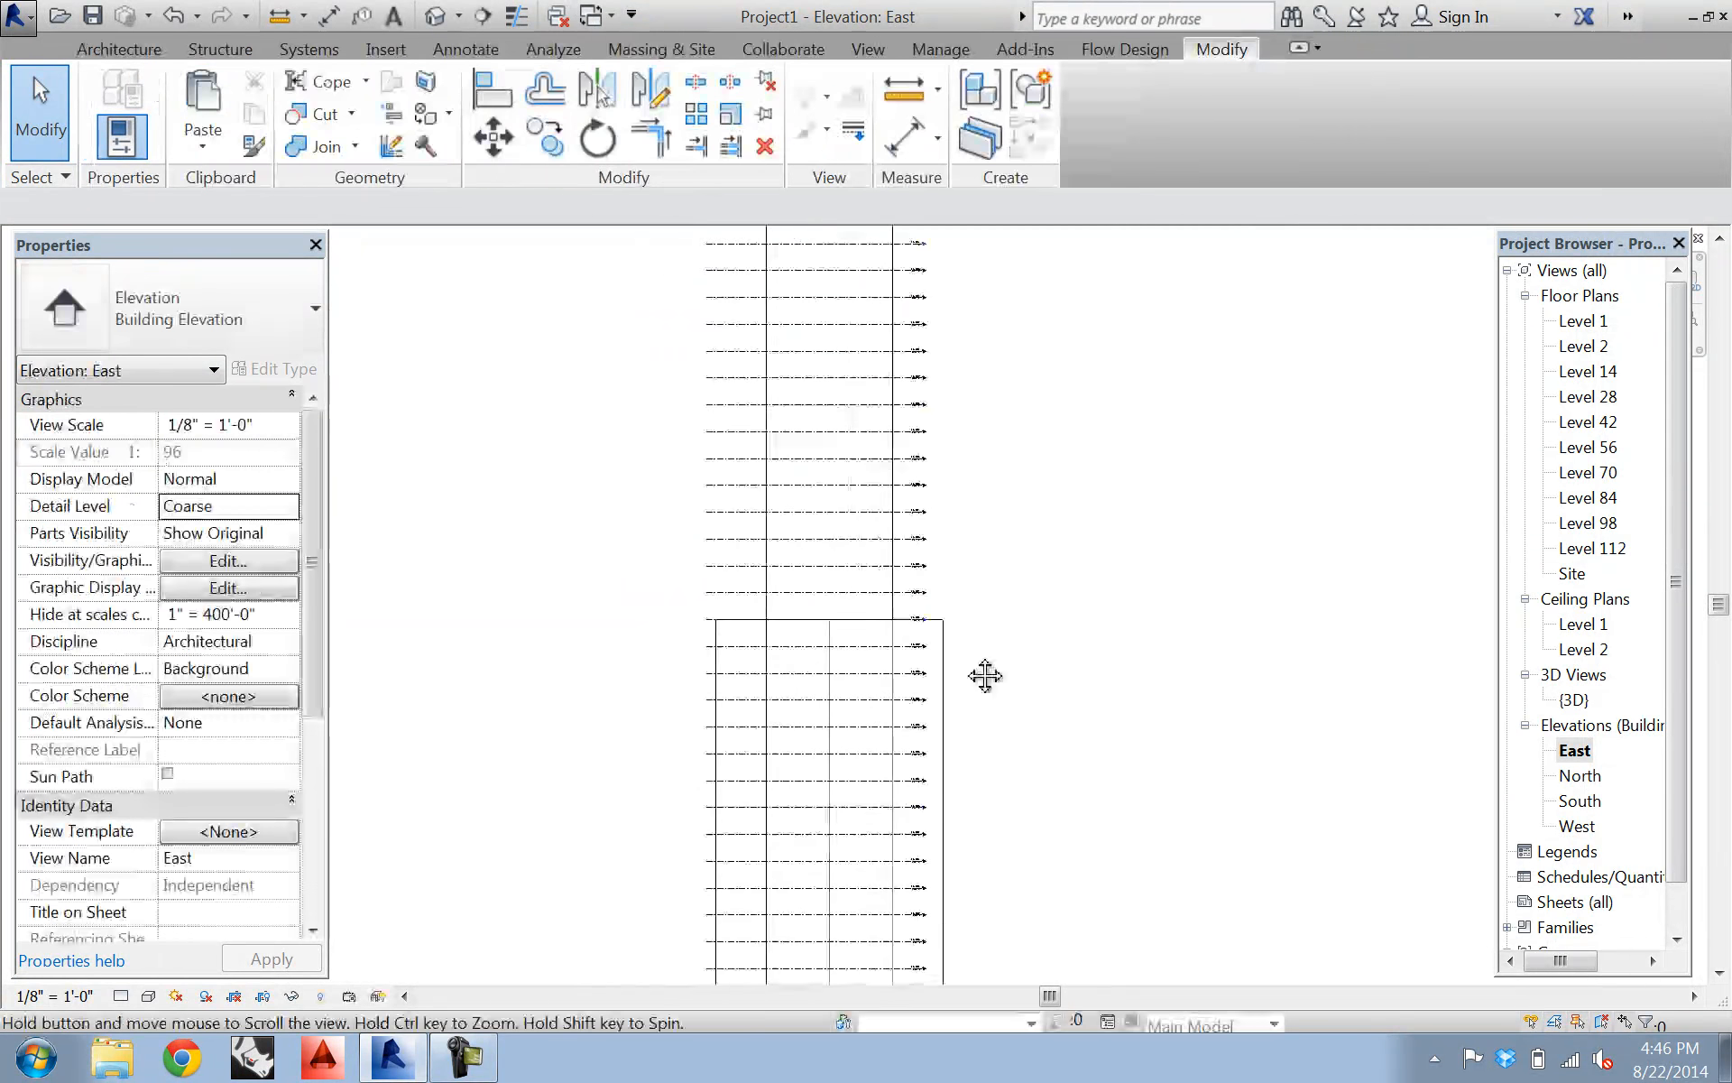
- Start a new in-place mass on the Level 70 floor plan, keeping the suggested name
double_click(1588, 472)
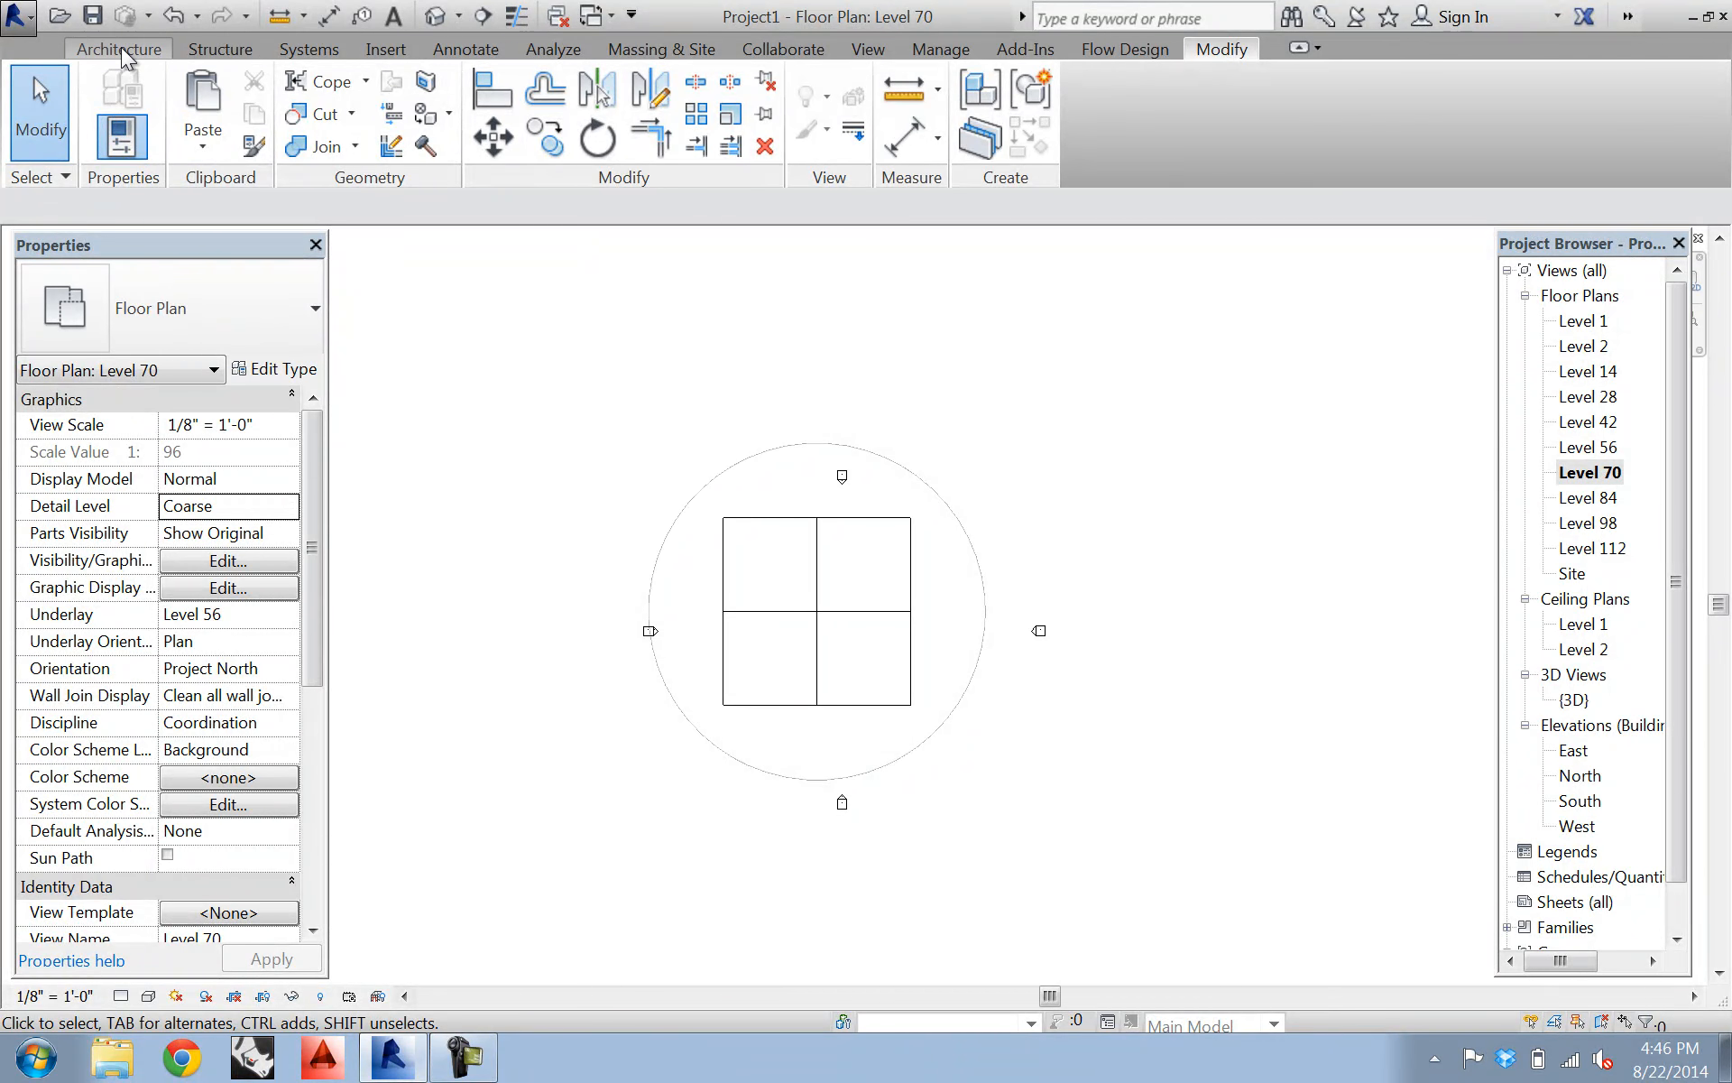
left_click(661, 48)
left_click(277, 118)
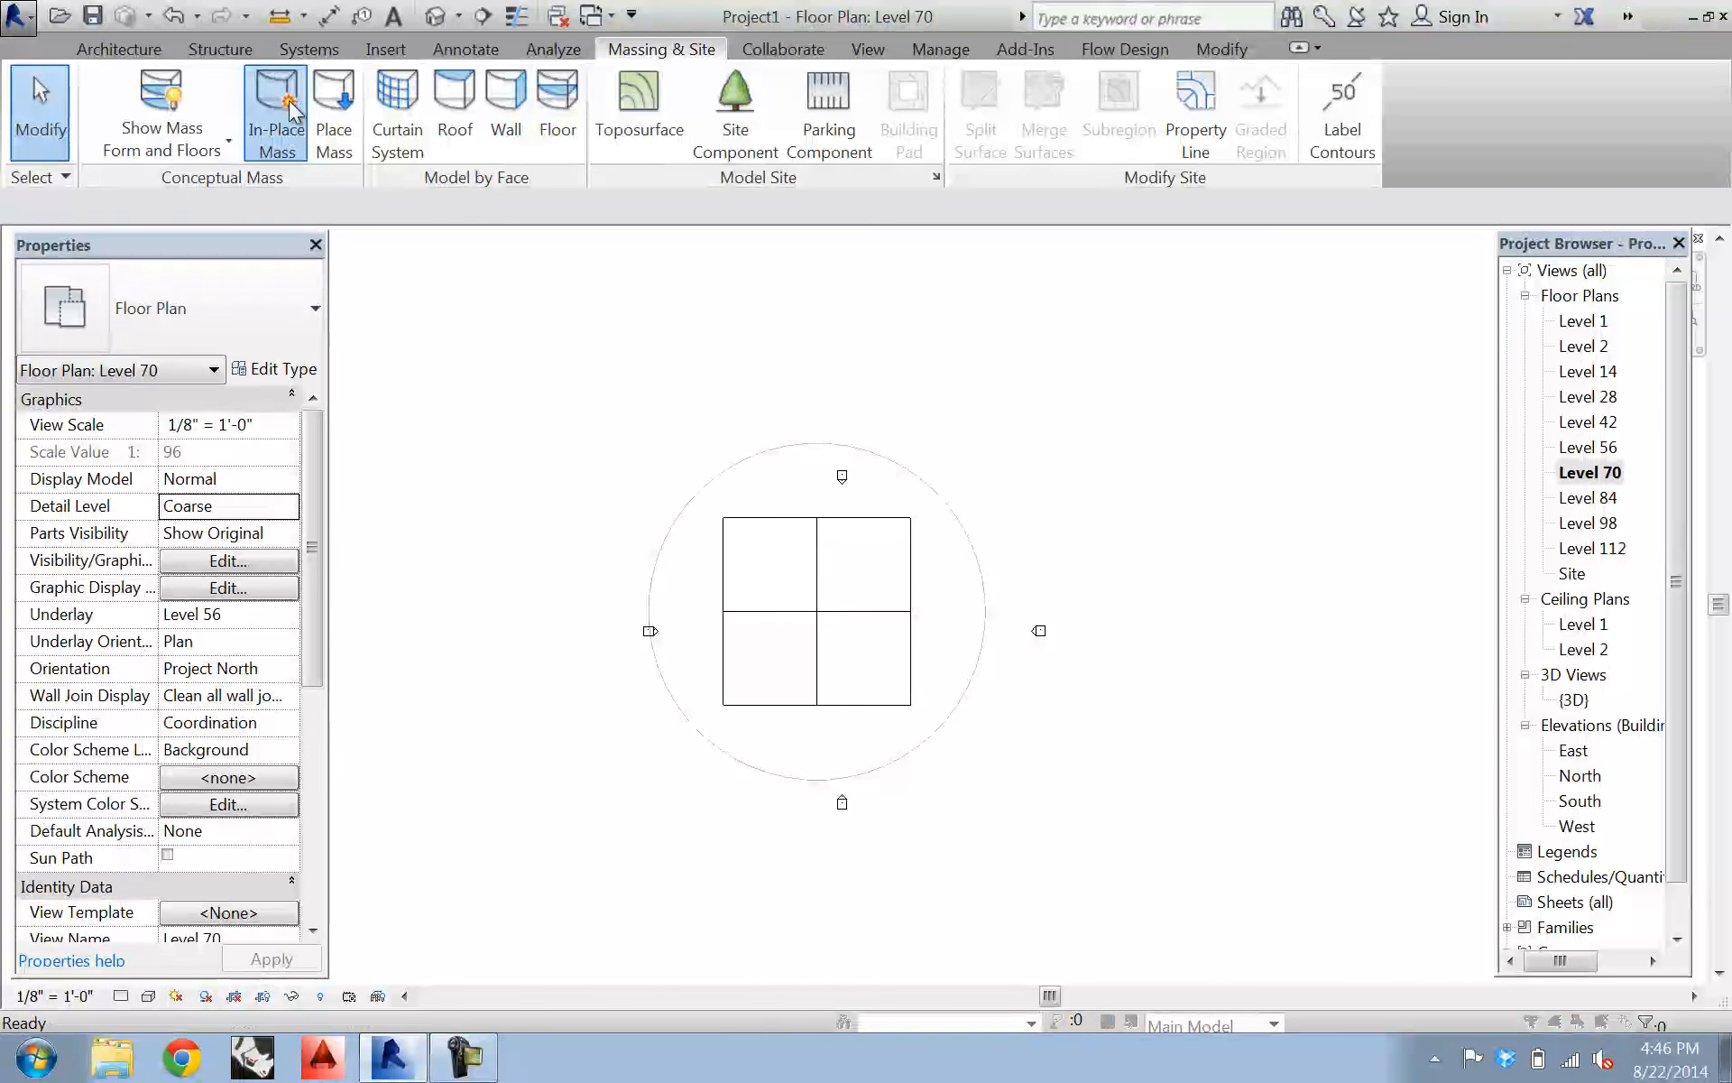
left_click(867, 574)
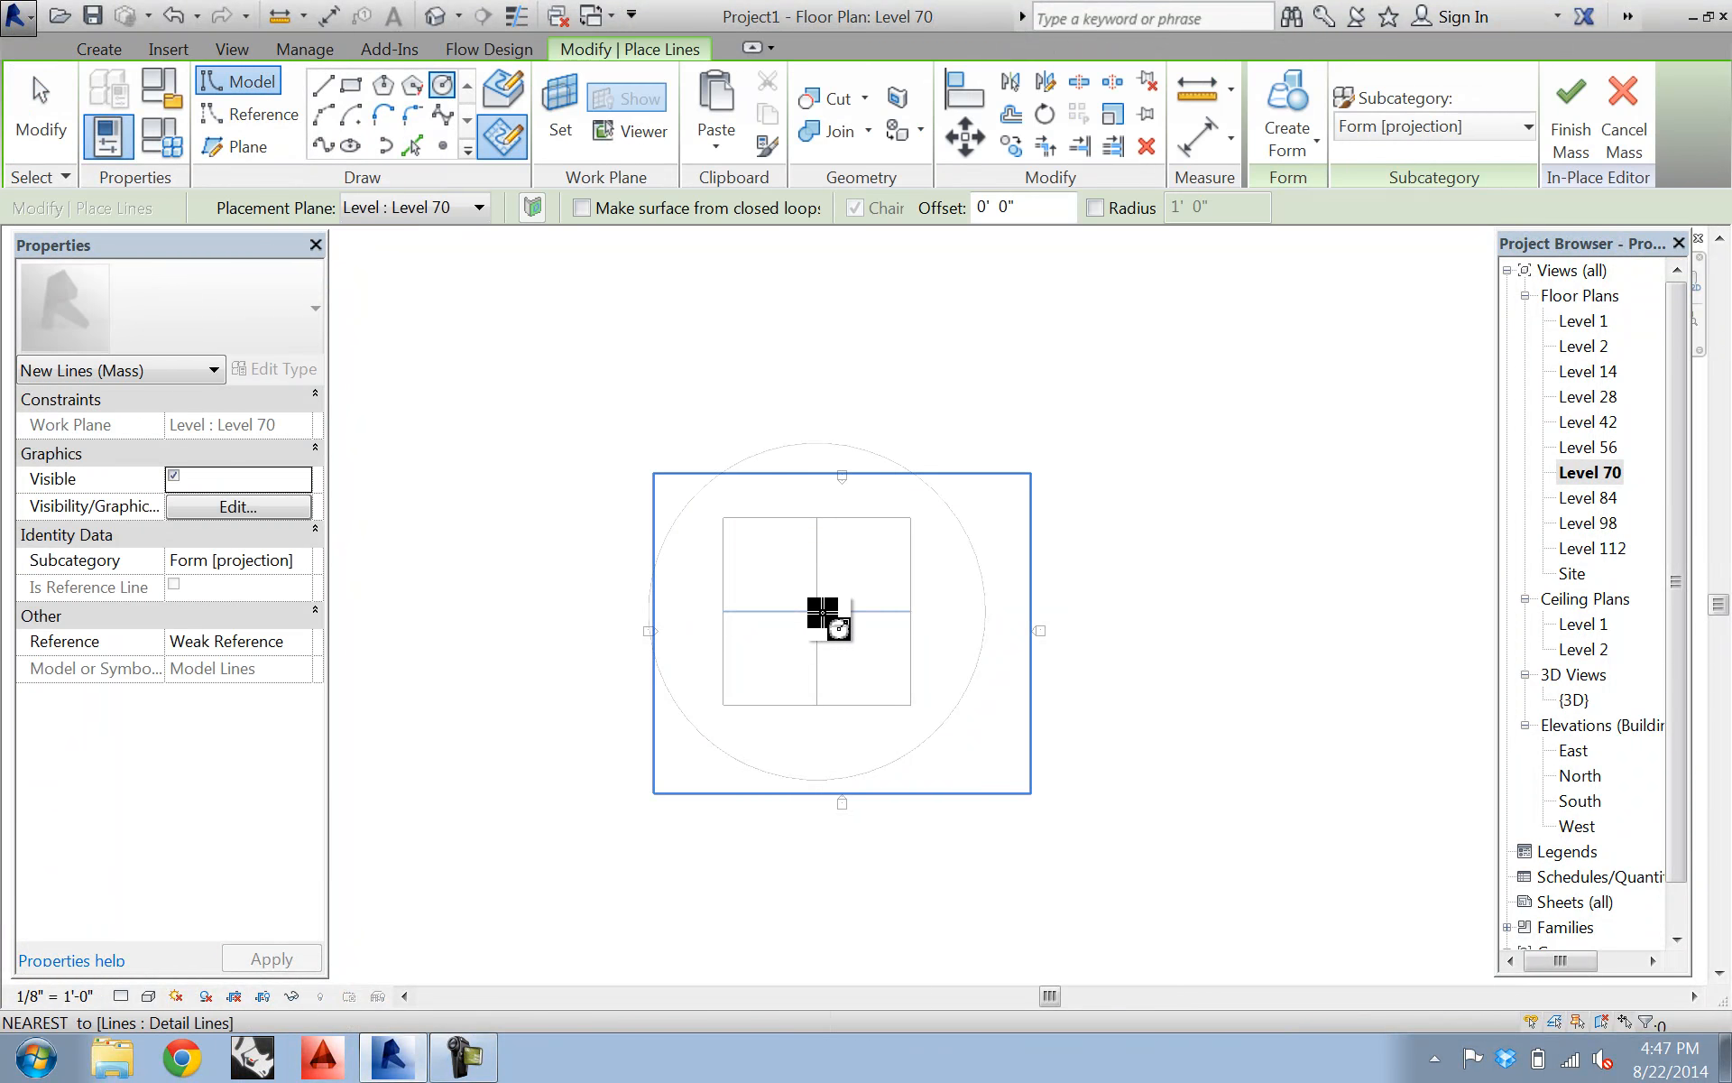
- Draw a circle with a 64' radius centred on the square tower on Level 70
left_click(818, 611)
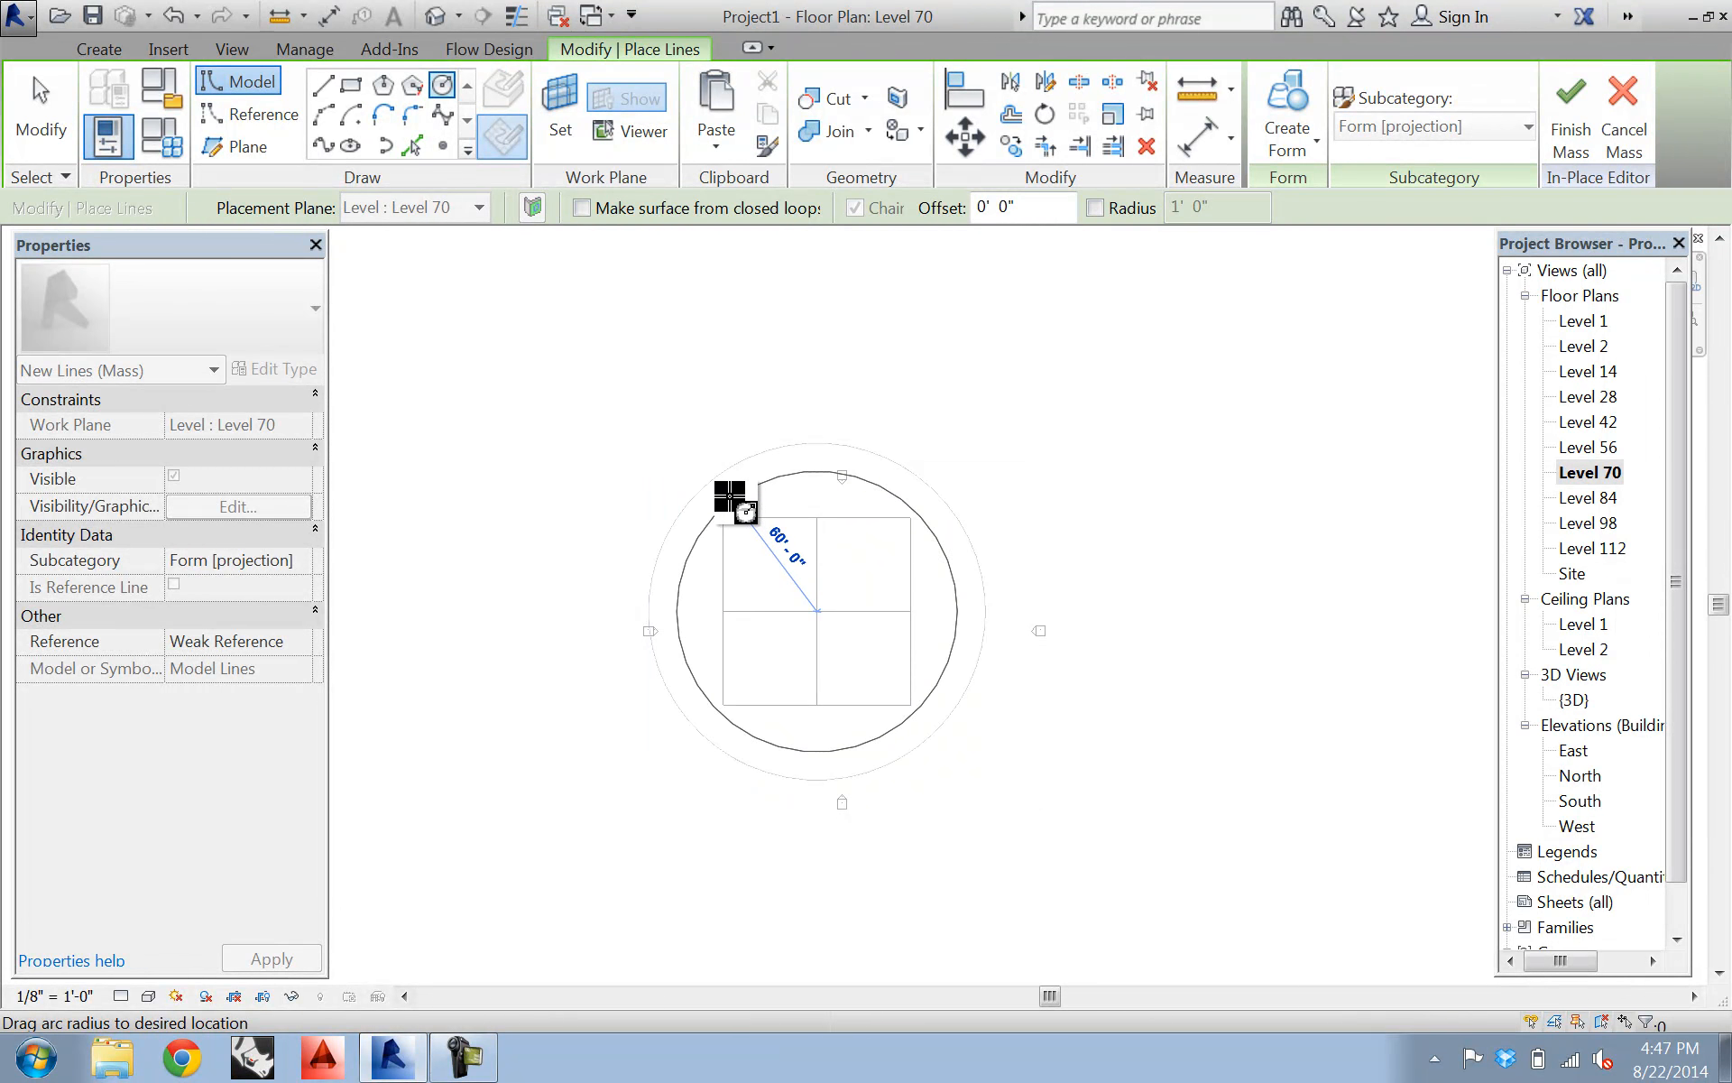
left_click(731, 496)
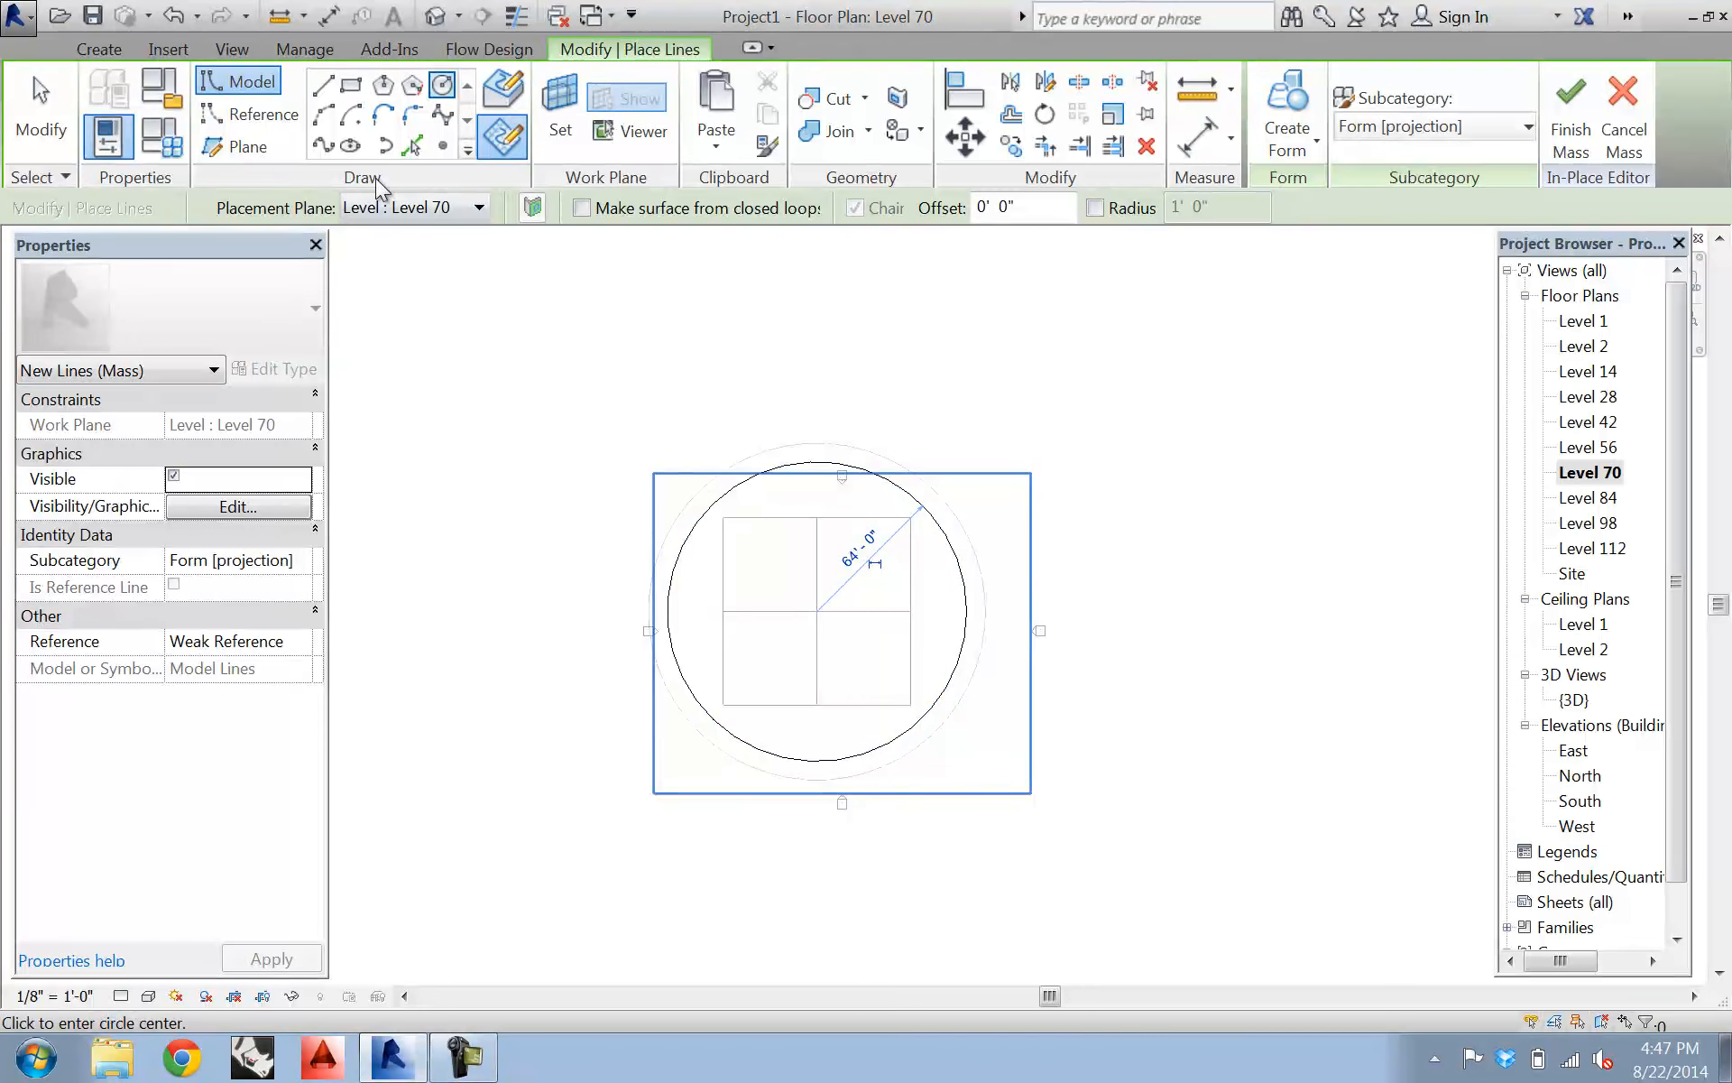
left_click(27, 90)
- Copy the 64' radius circle straight up from Level 70 to Level 84 in the East elevation
left_click(920, 504)
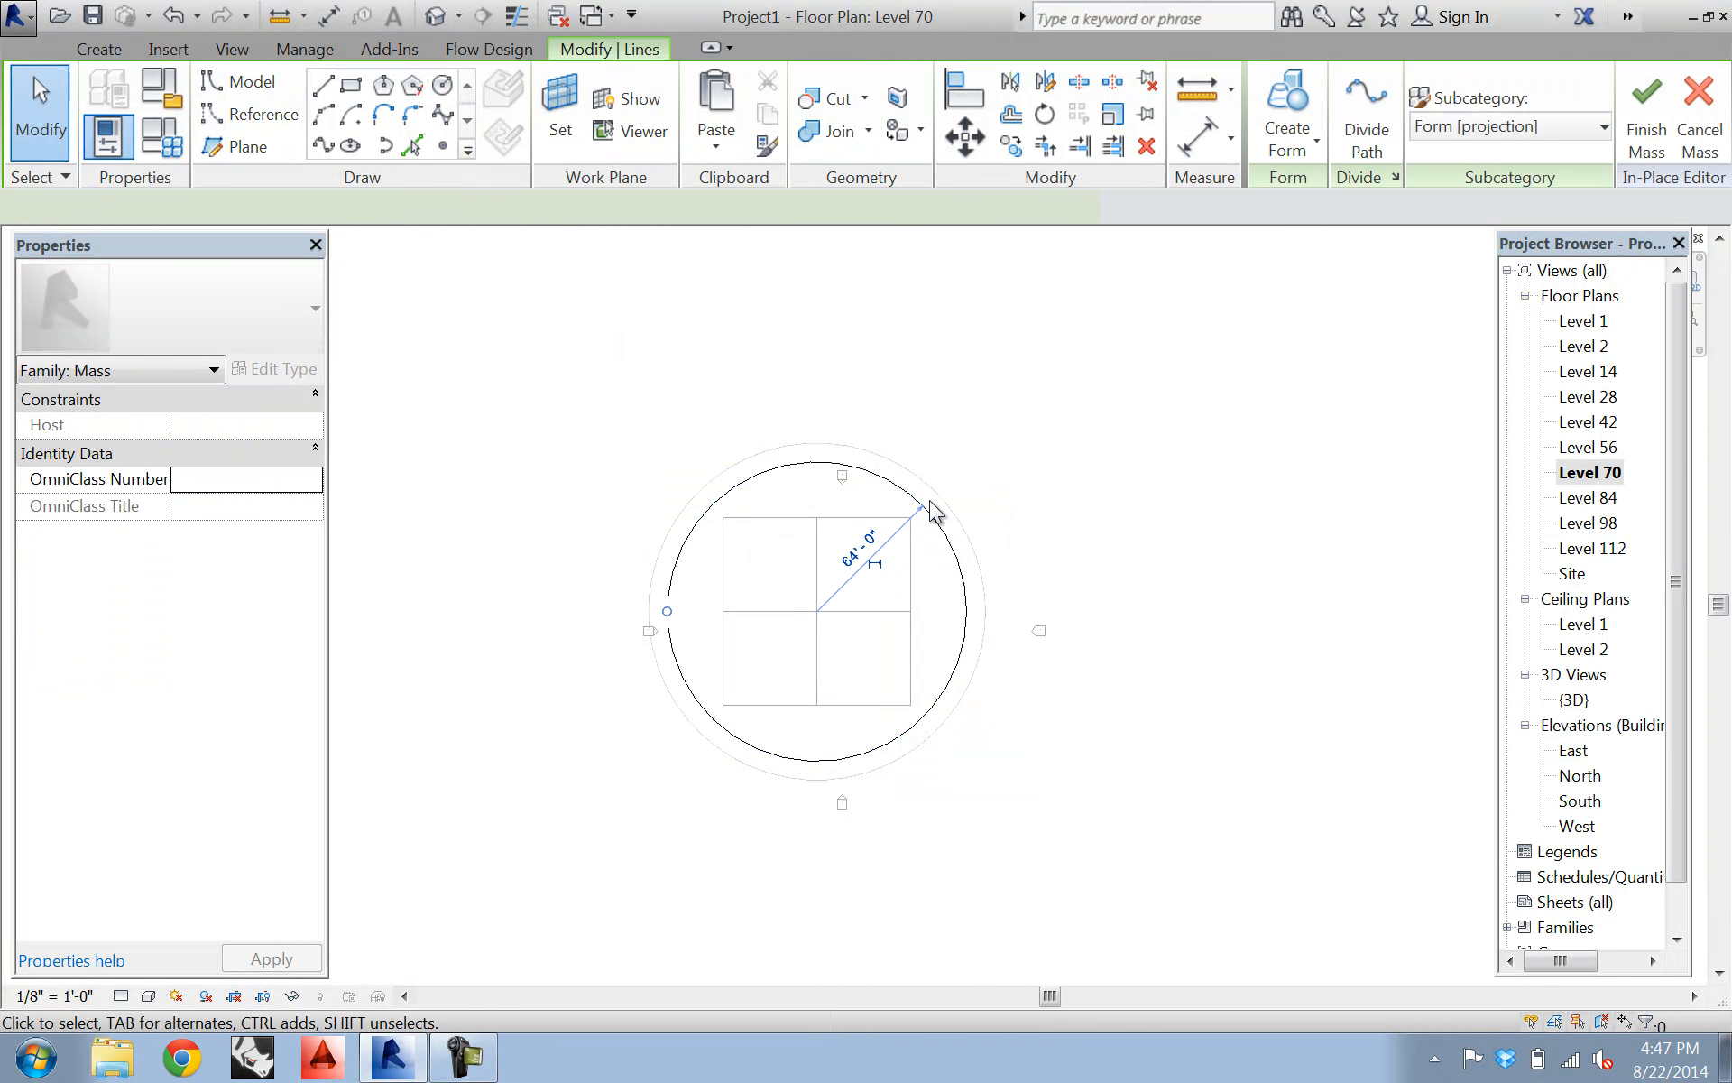
double_click(1569, 752)
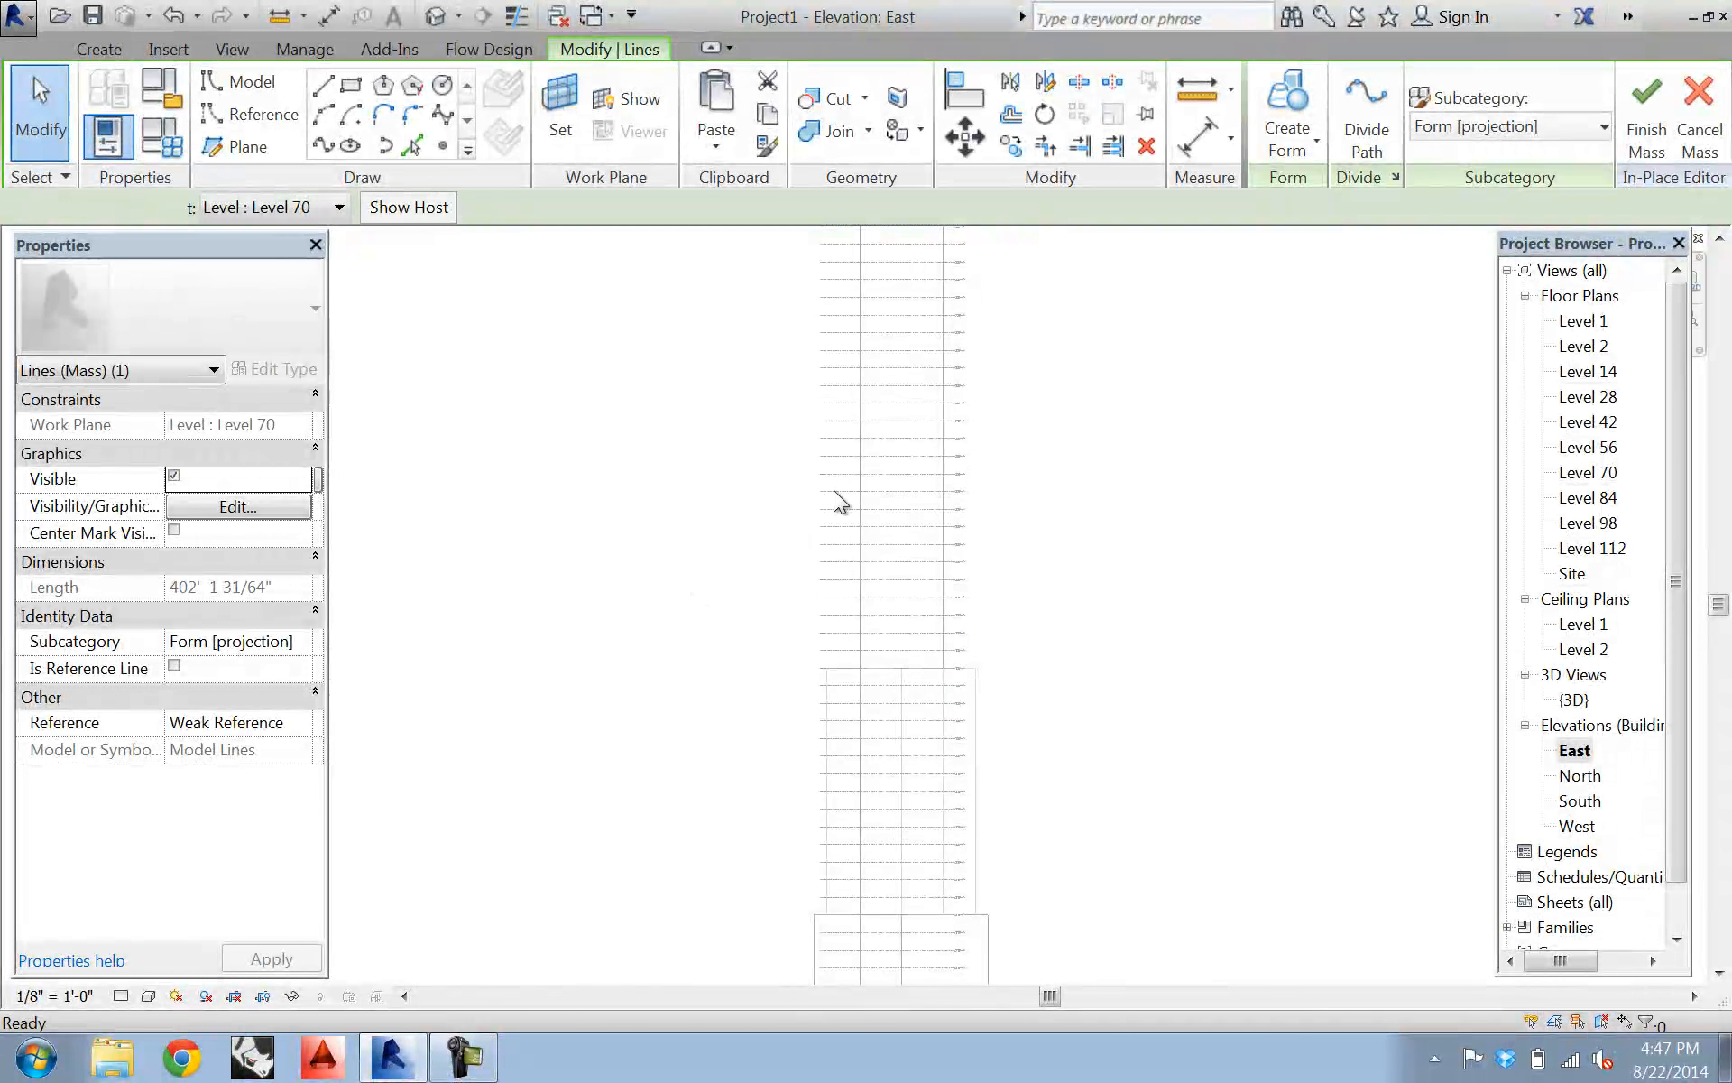
key("m")
key("v")
left_click(804, 668)
scroll(782, 421, "up", 4)
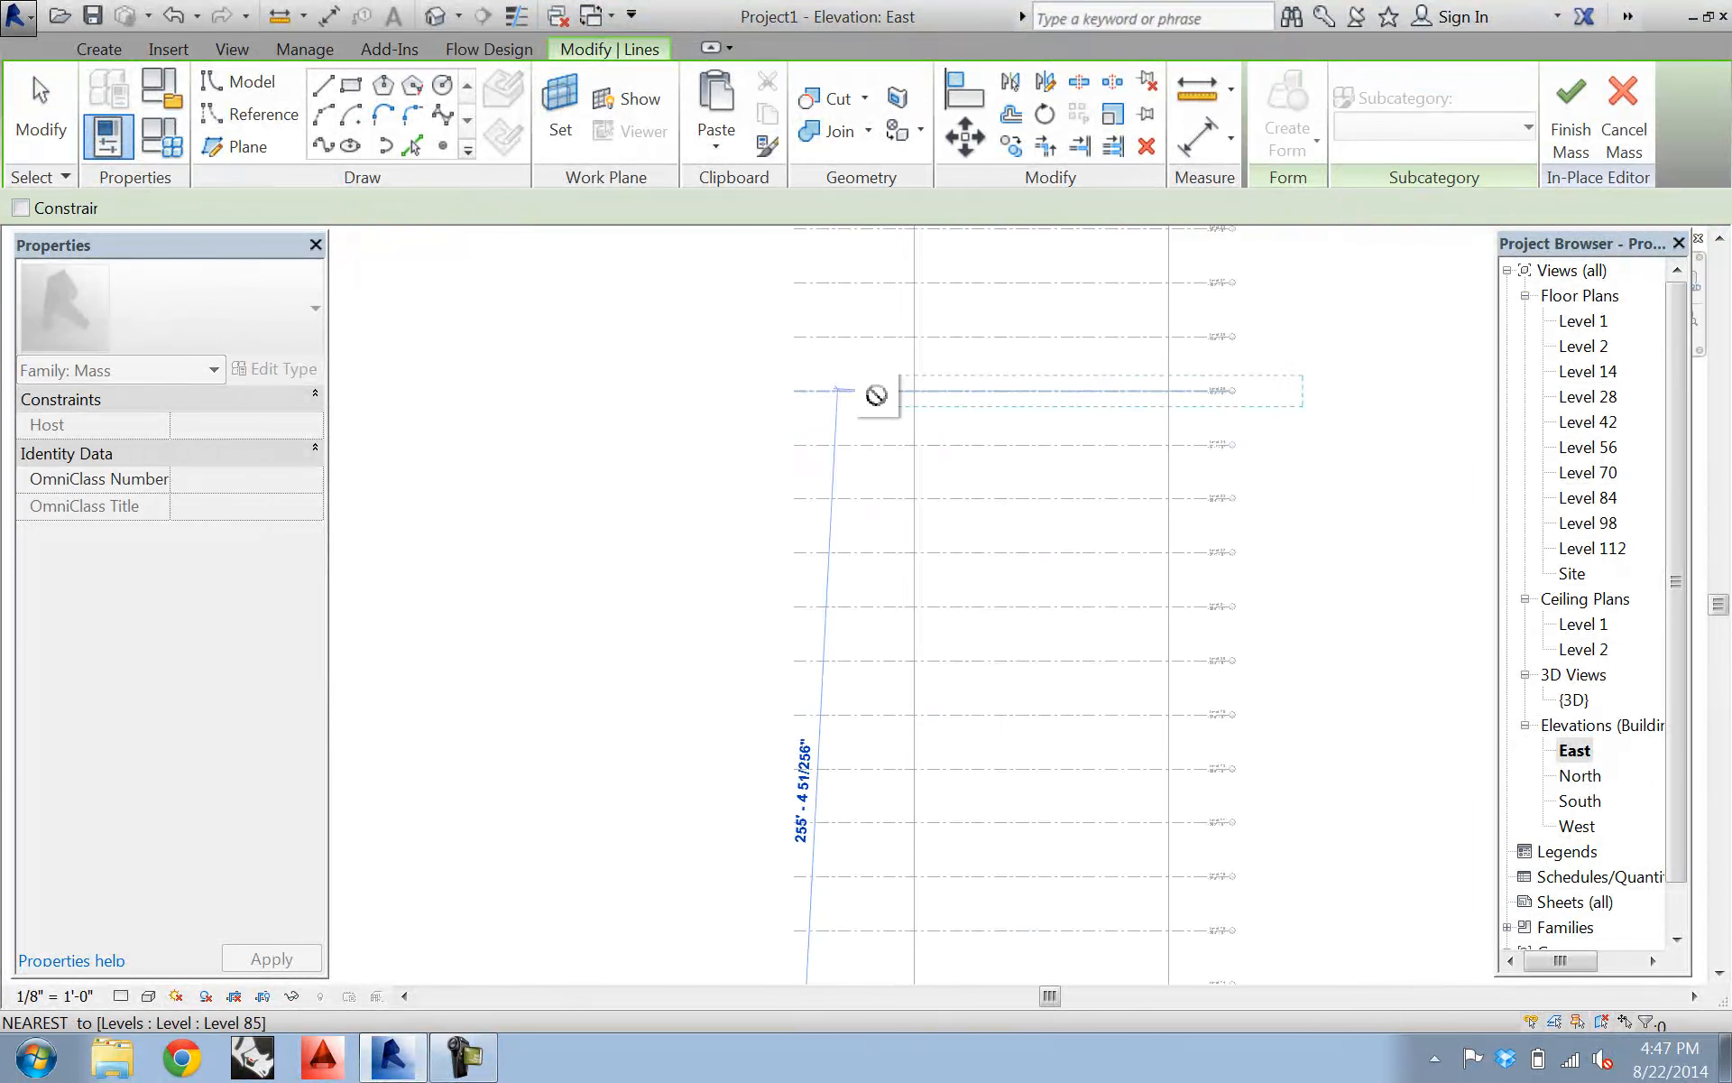
scroll(847, 533, "up", 2)
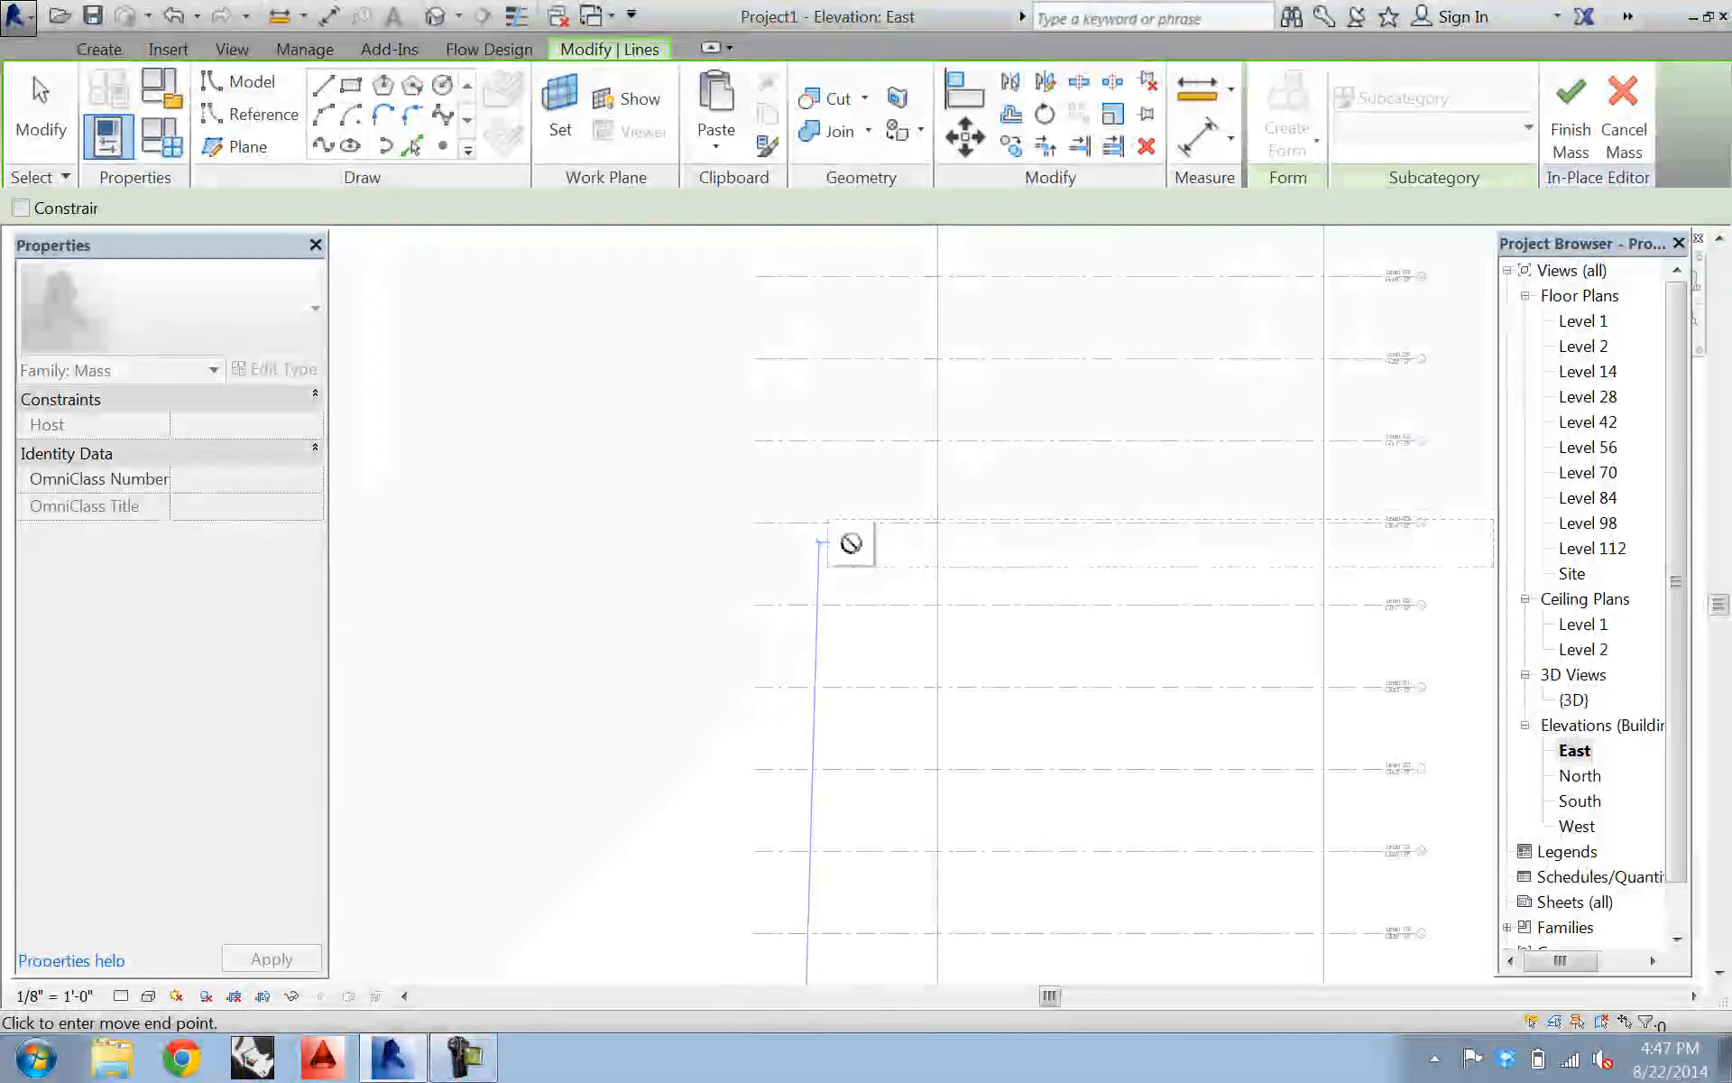
scroll(839, 406, "up", 1)
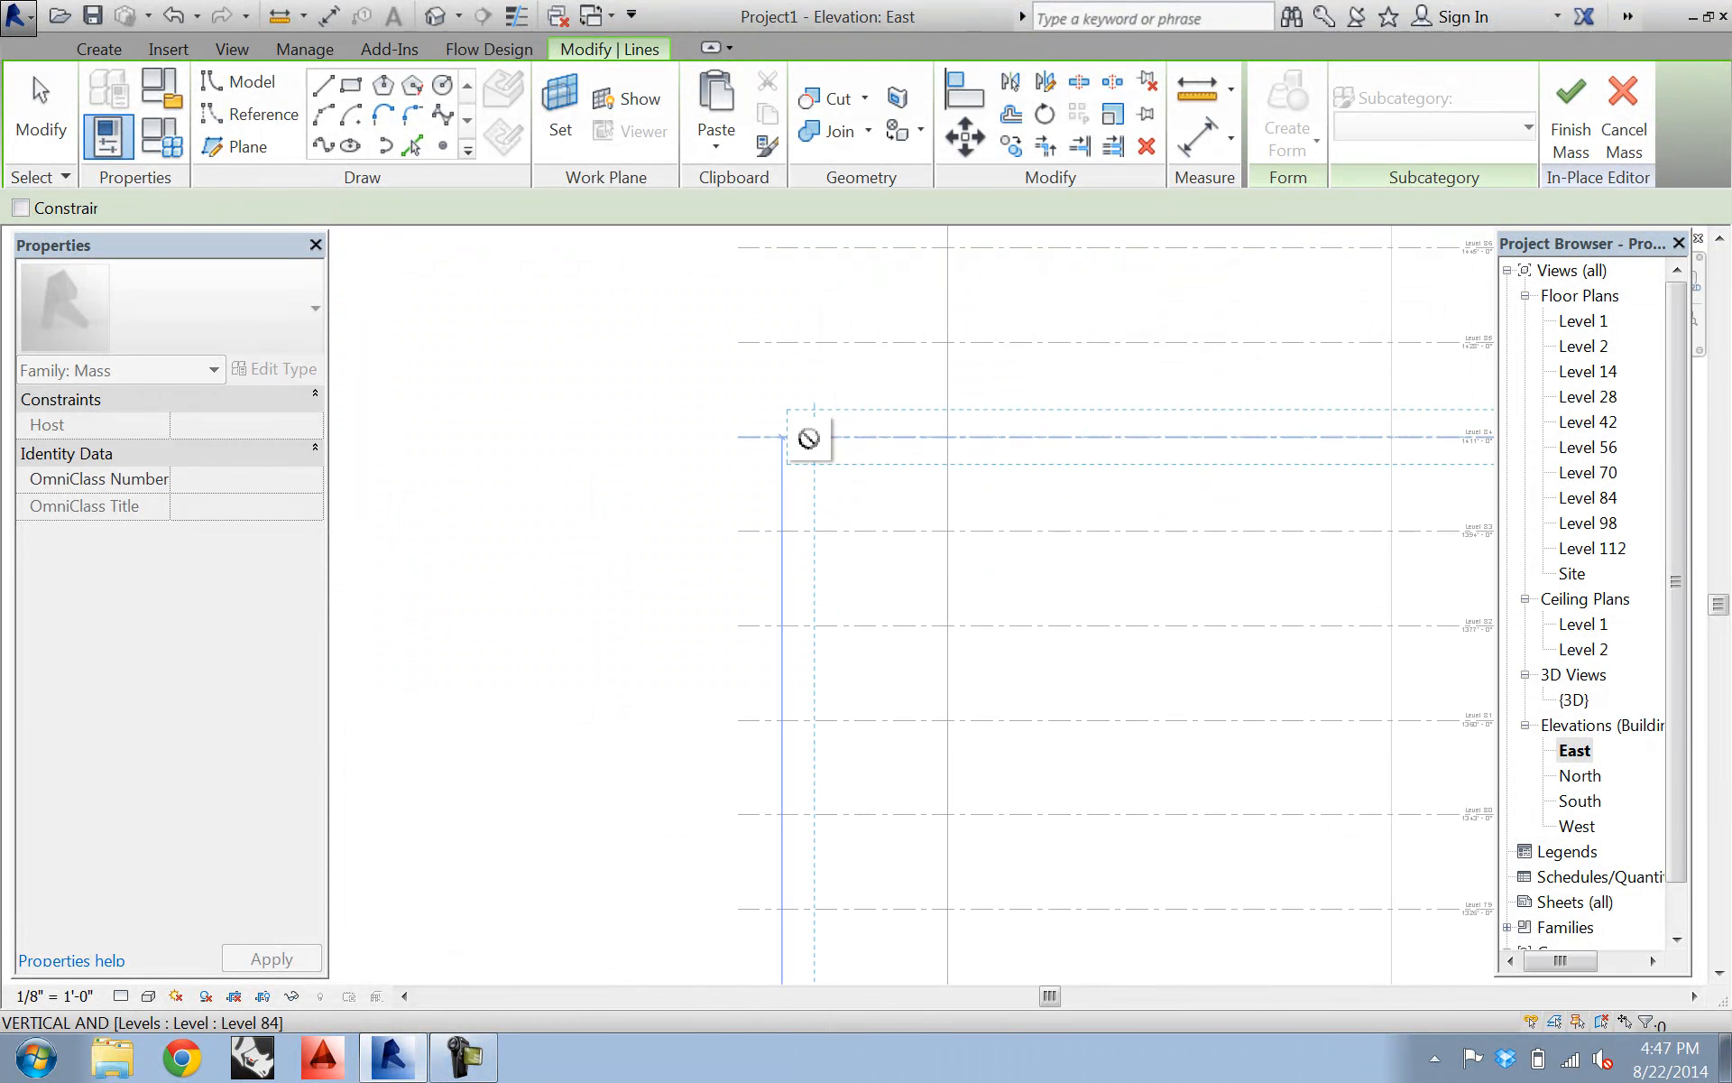
left_click(815, 437)
scroll(805, 480, "down", 5)
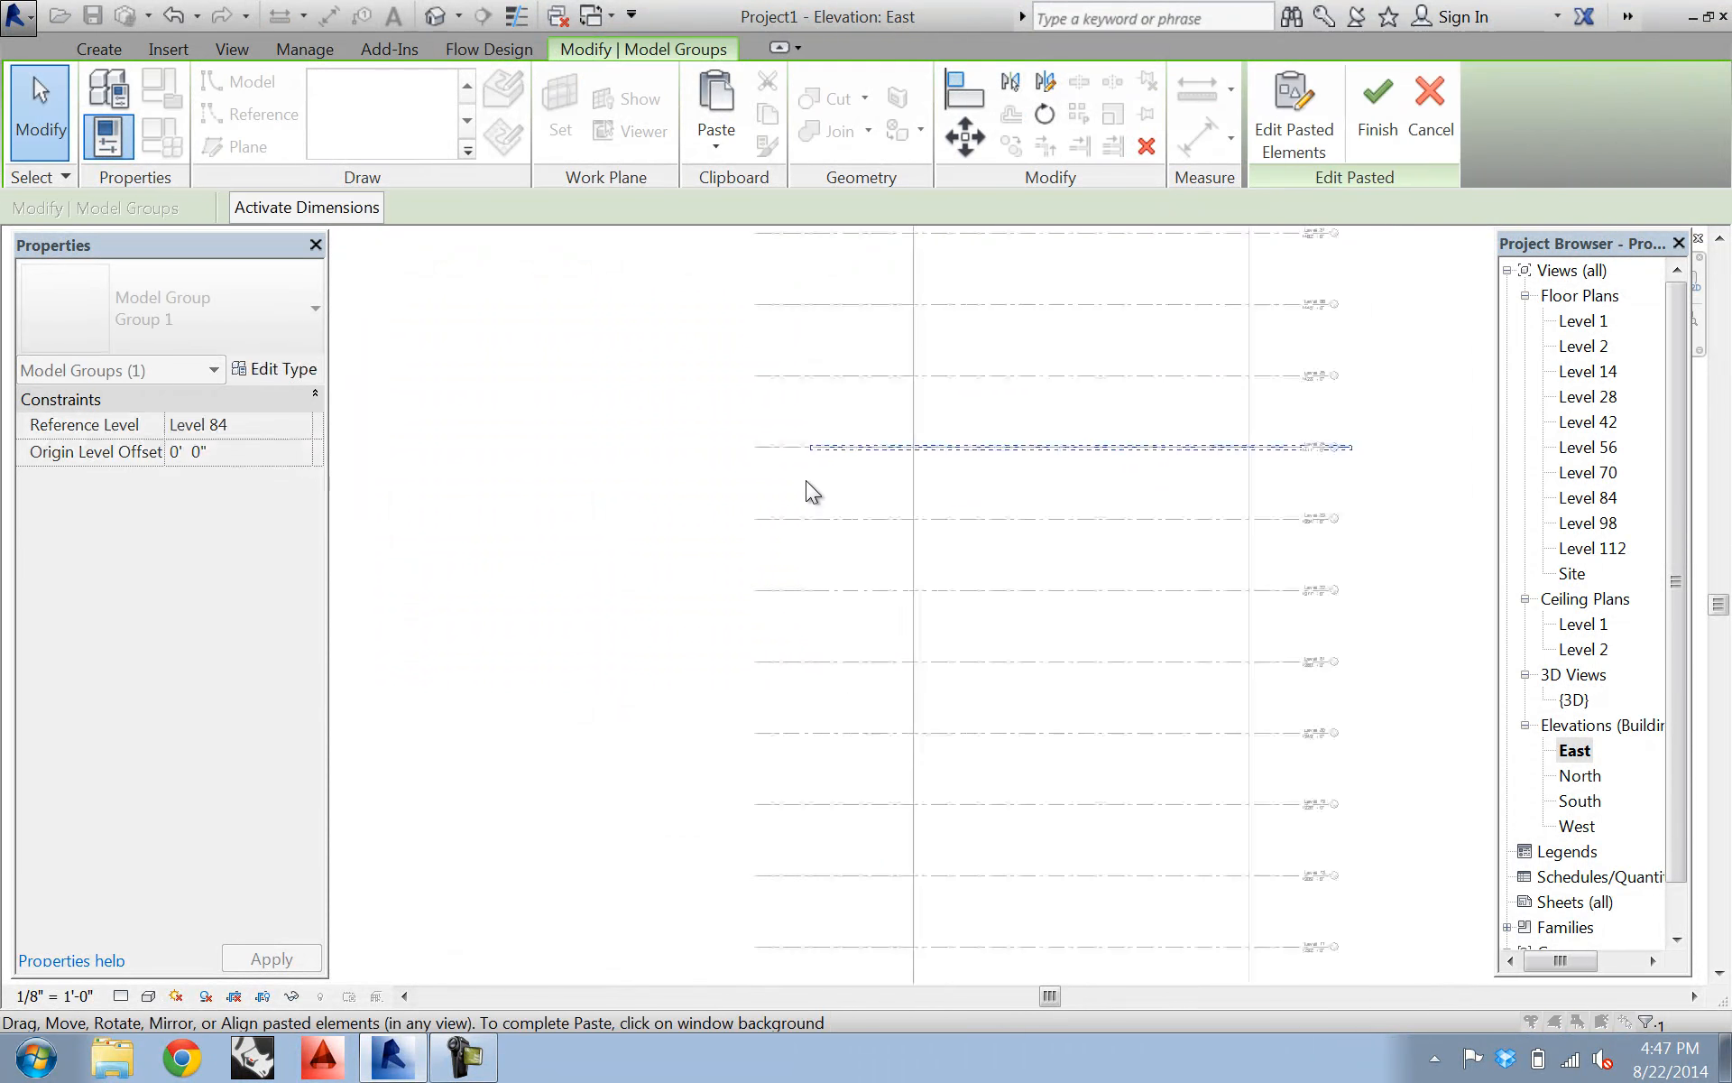
middle_click_drag(804, 480, 547, 545)
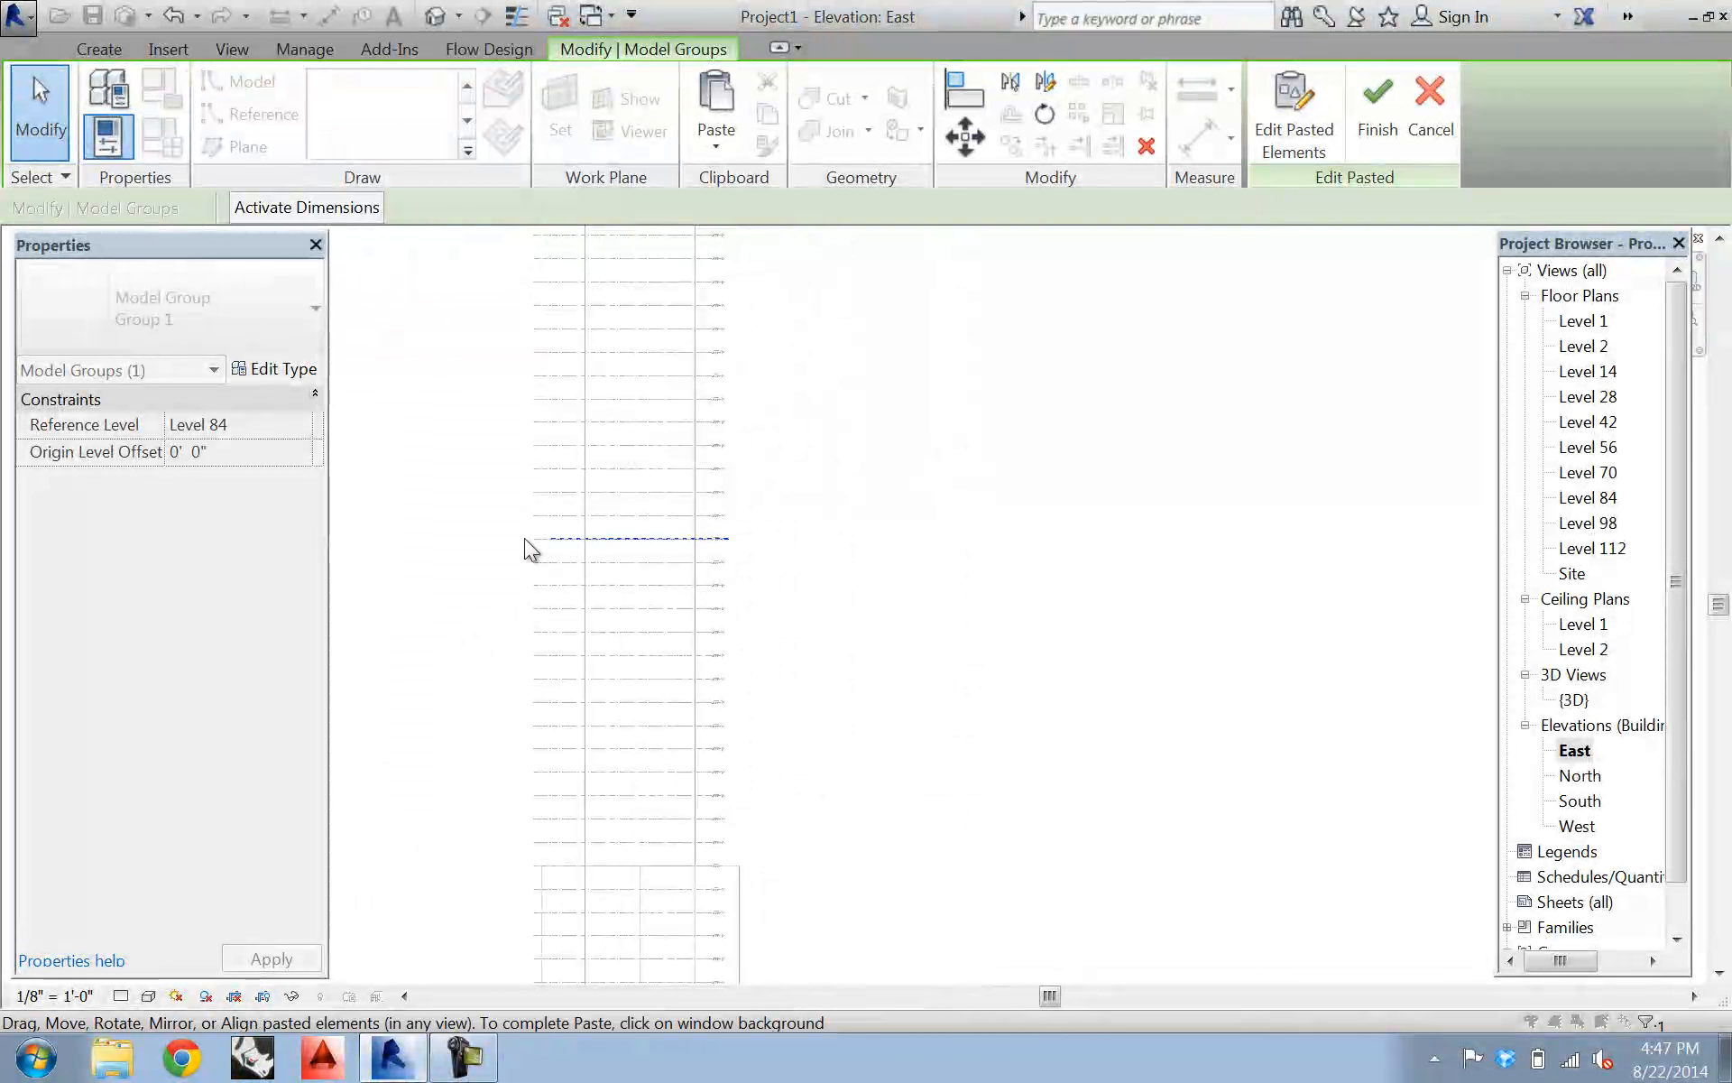
middle_click_drag(824, 670, 1060, 572)
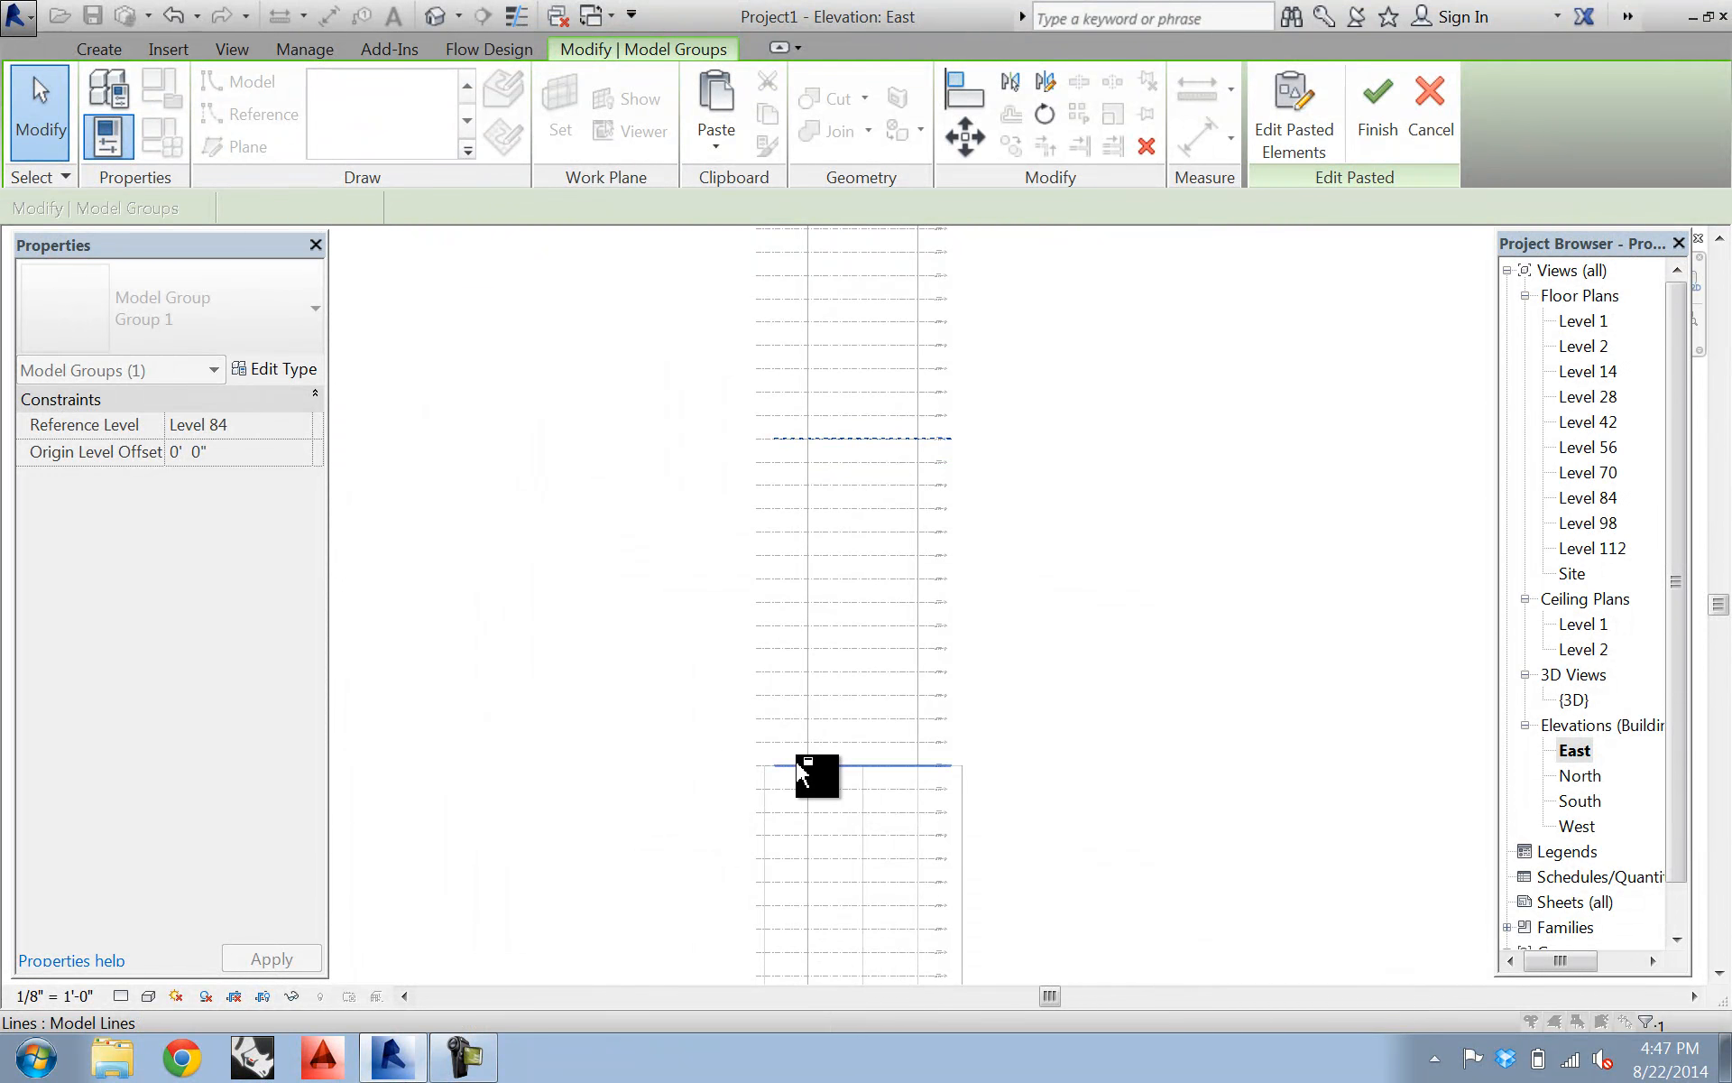
key("Escape")
left_click(459, 1054)
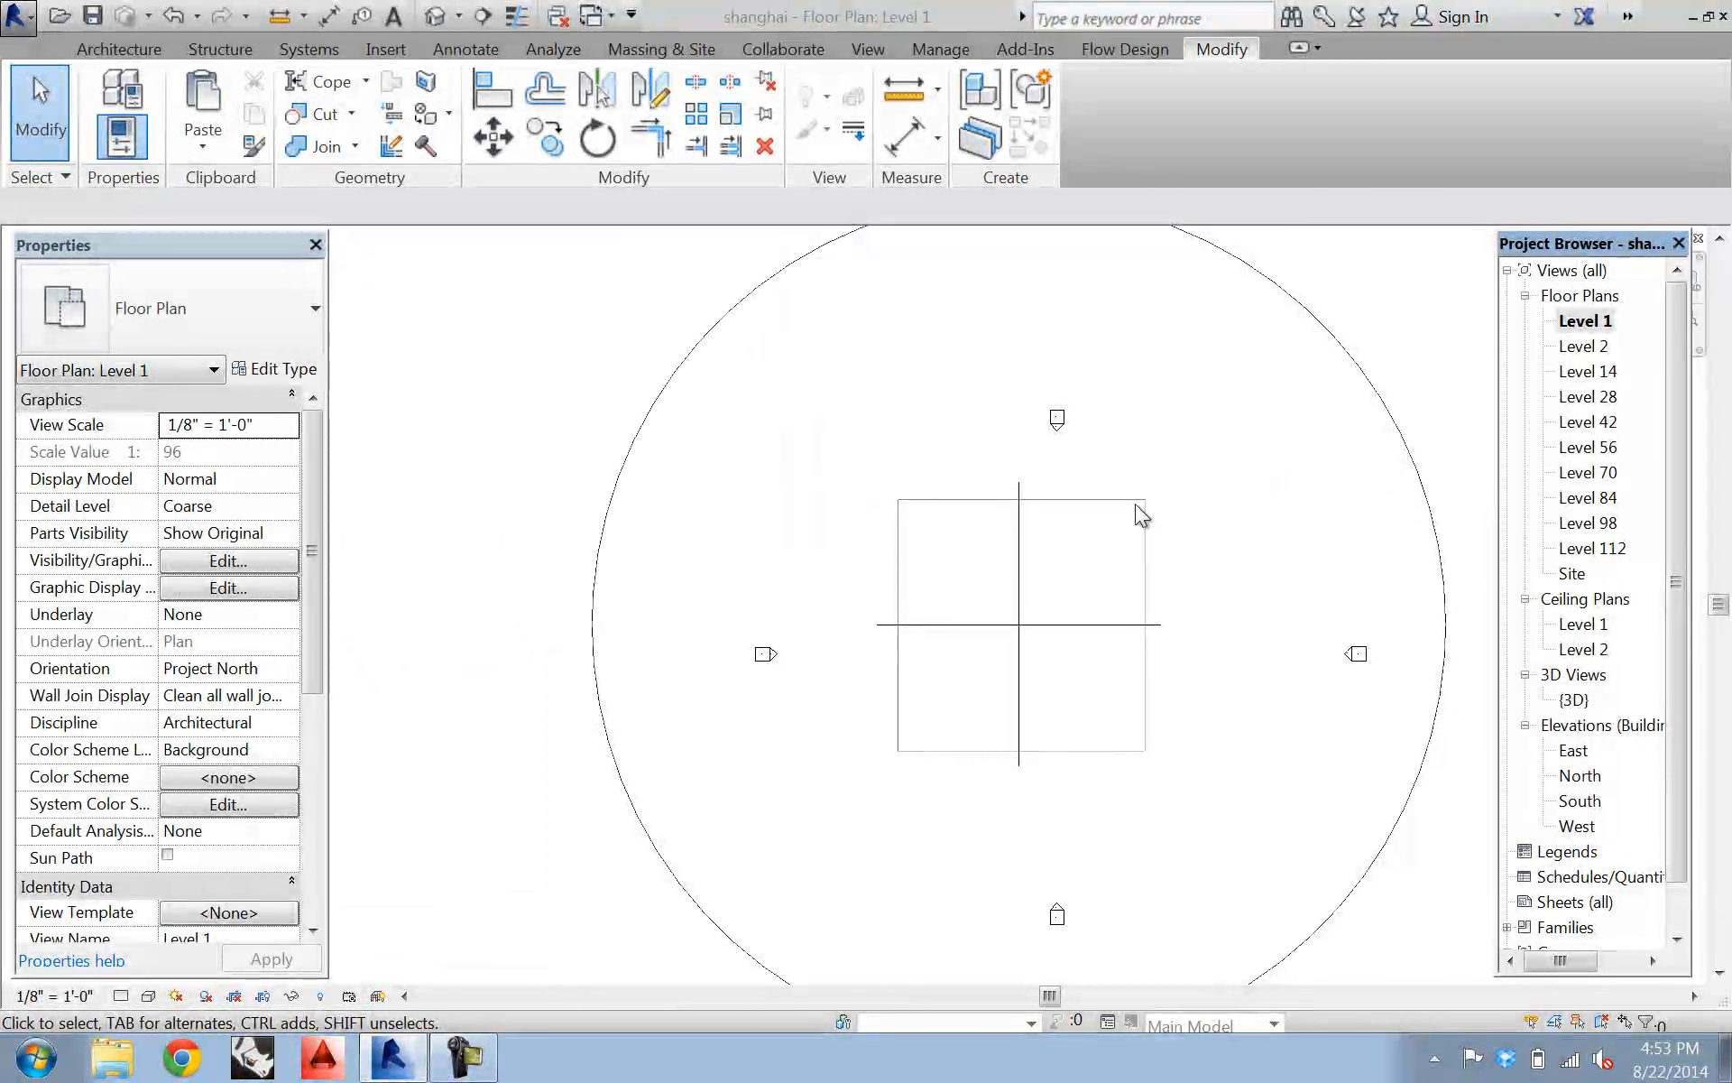
- Shrink the square tower mass by pulling all four of its sides inward on the Level 98 floor plan
left_click(1142, 501)
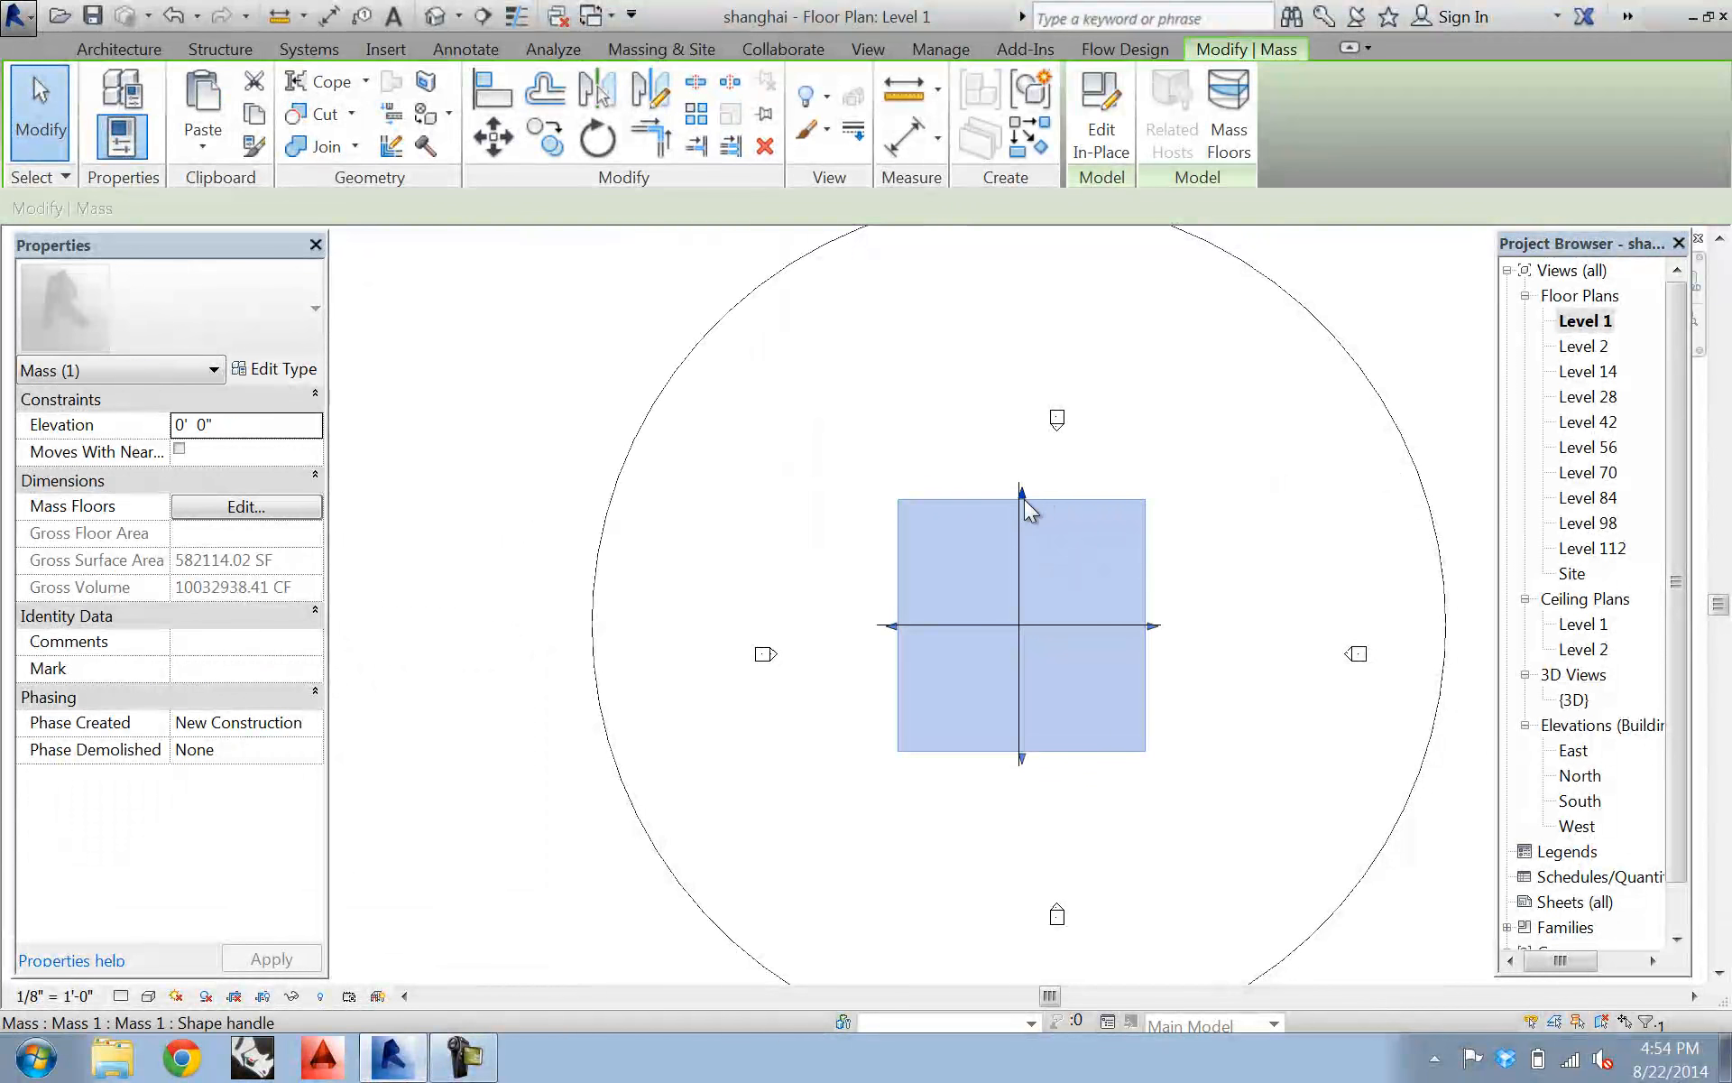
double_click(1600, 521)
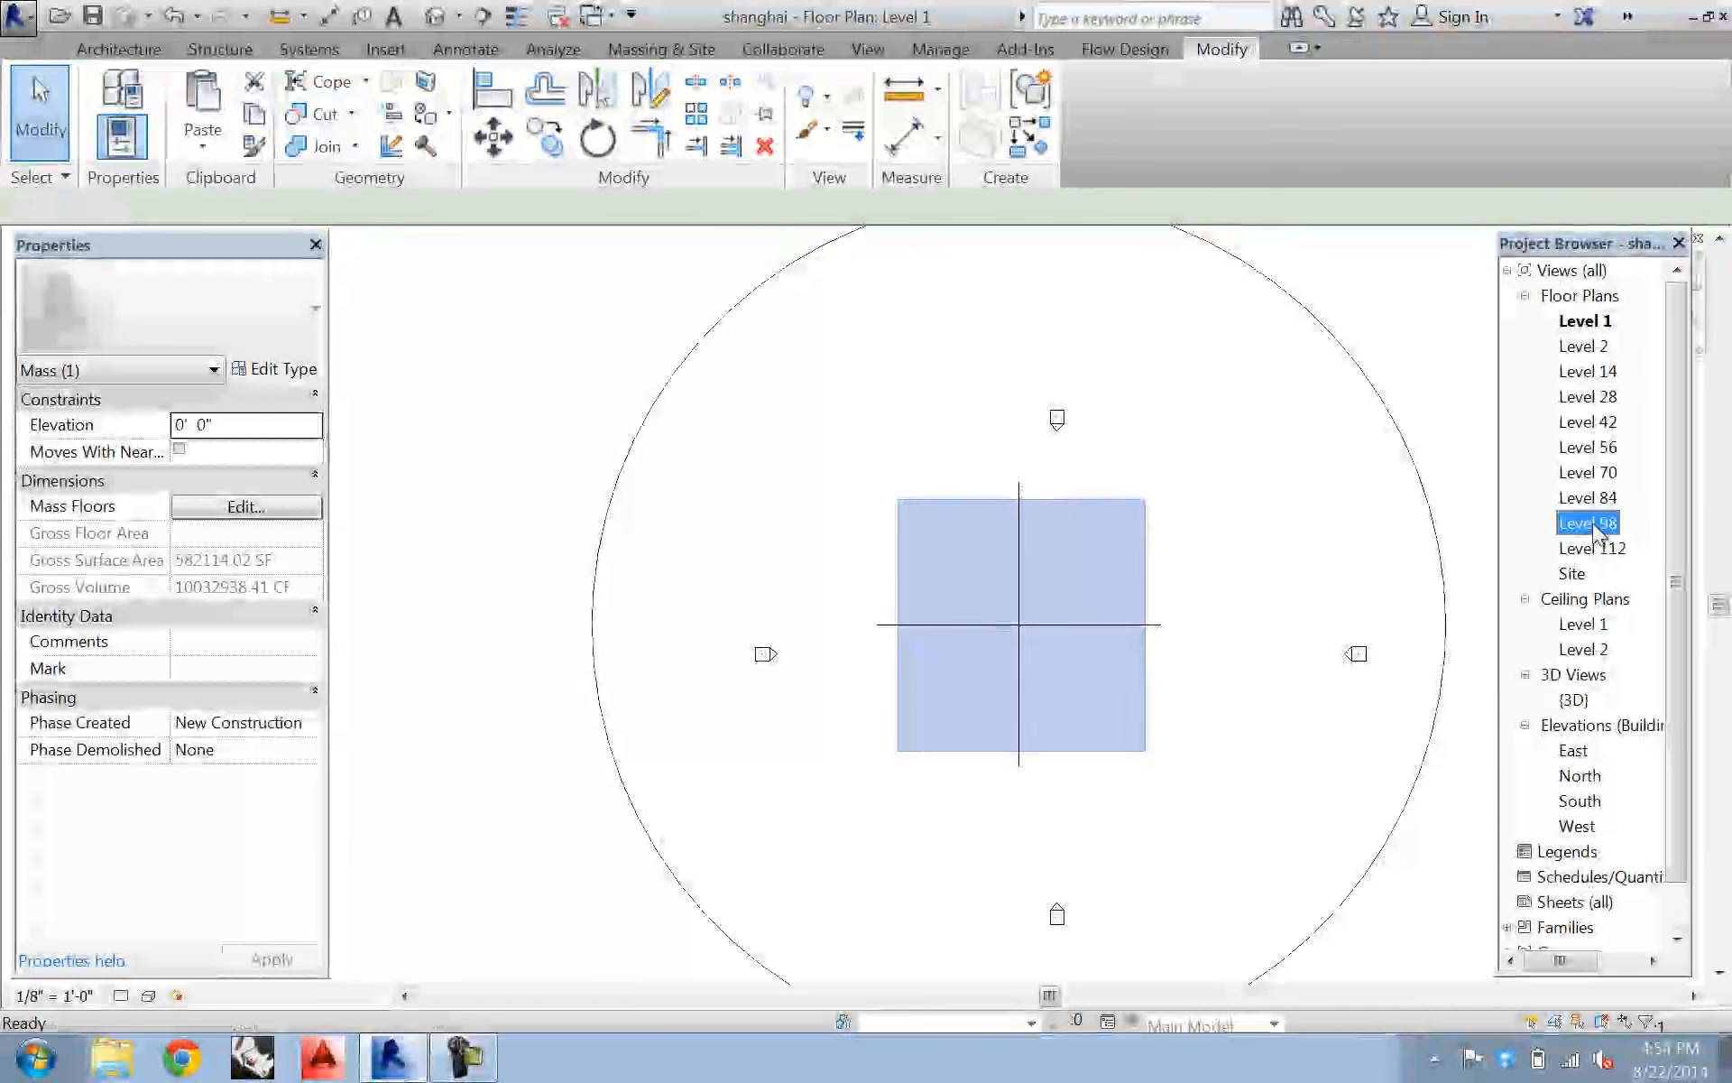
scroll(806, 574, "up", 2)
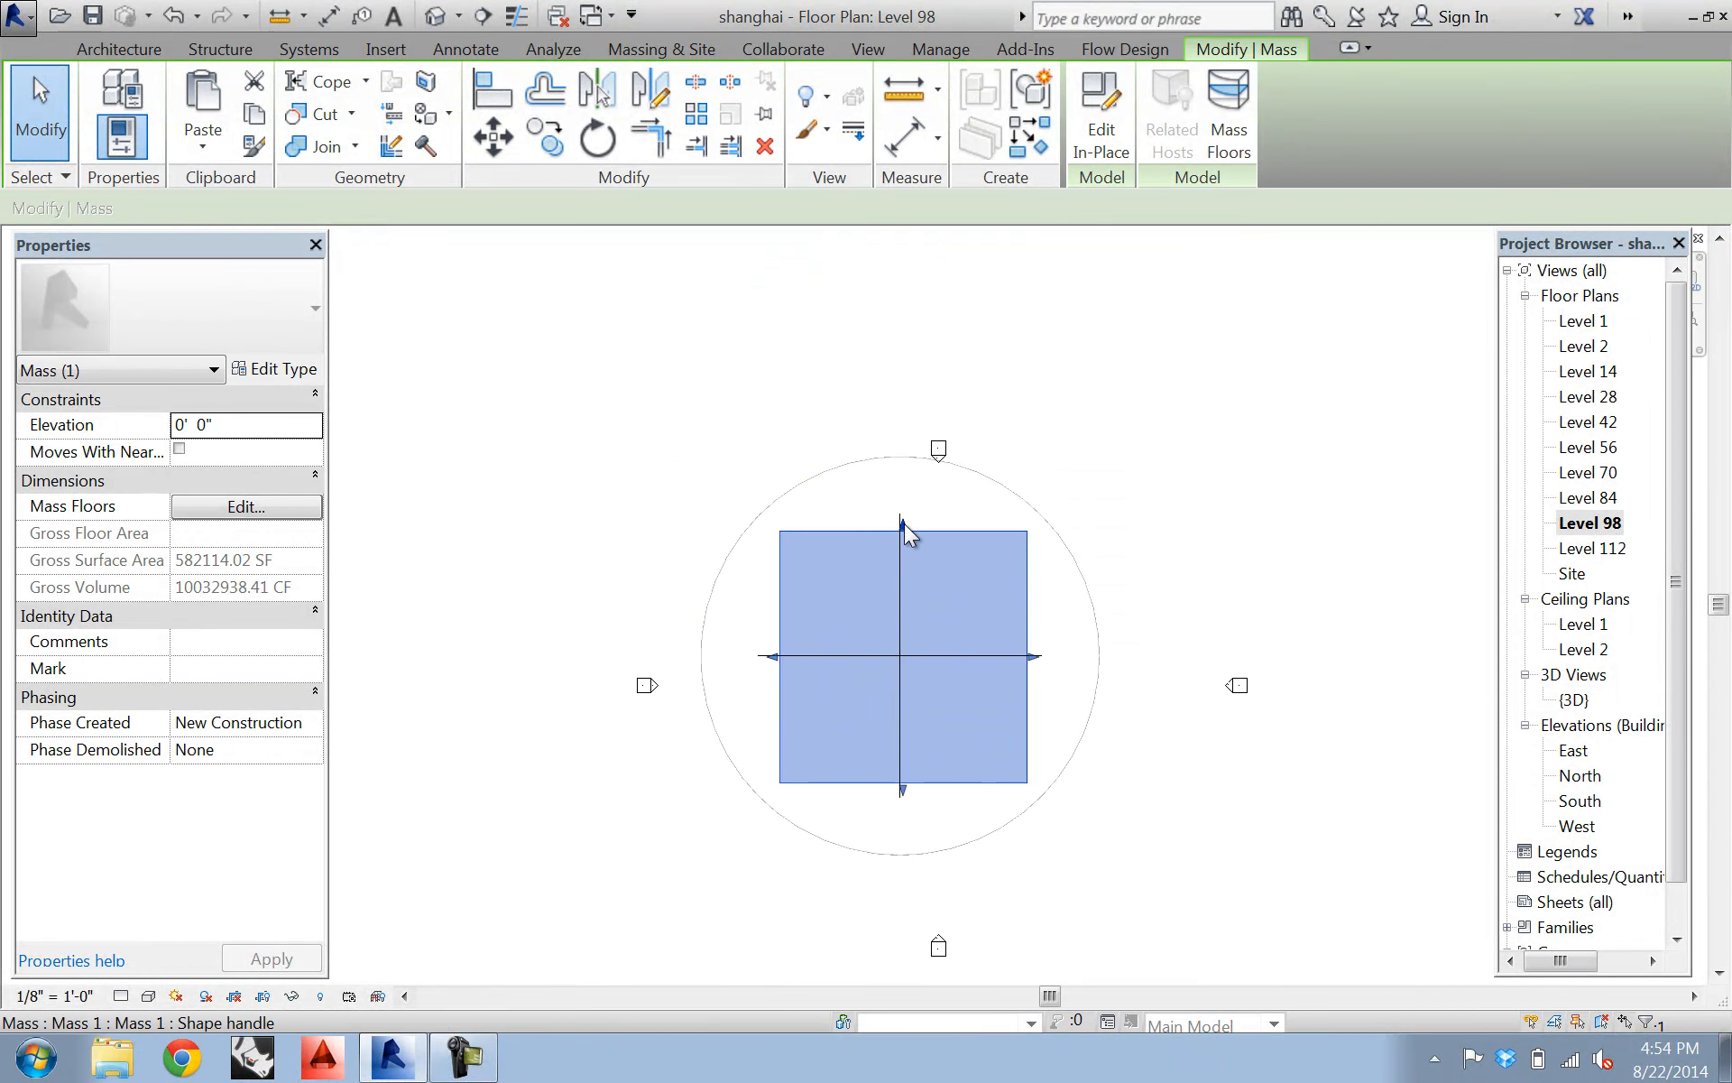
scroll(905, 533, "up", 2)
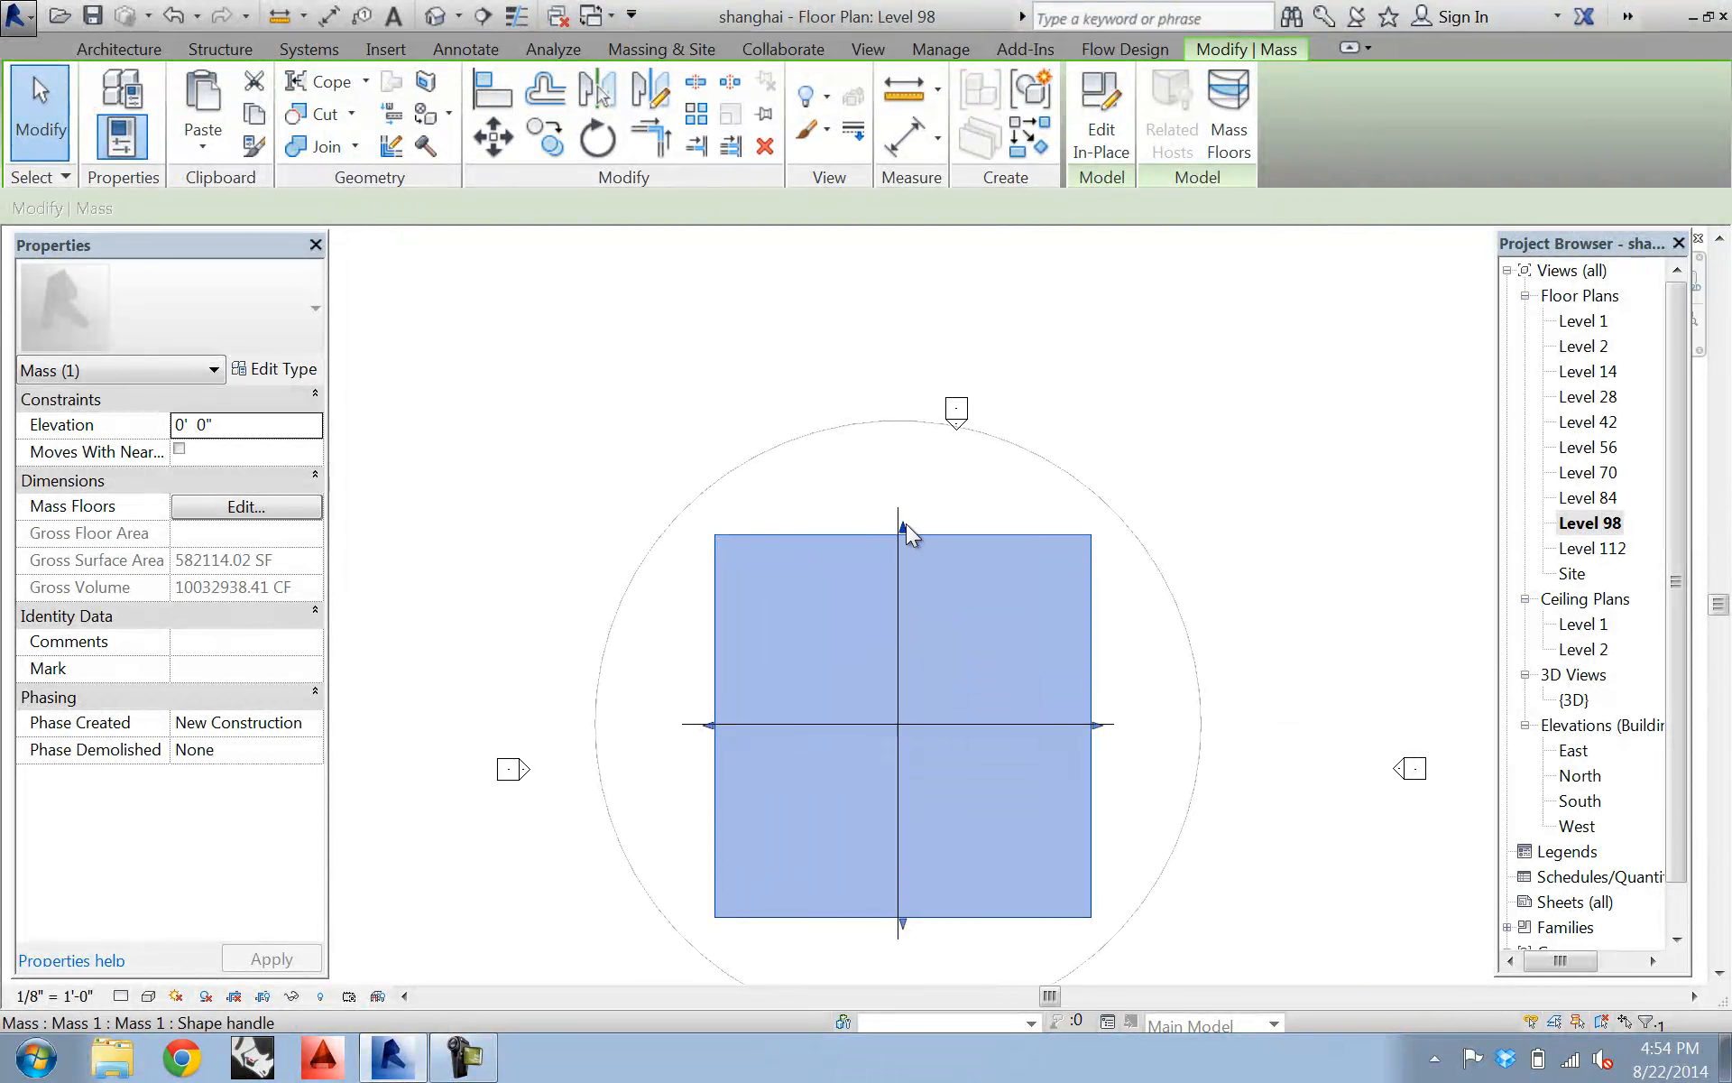
left_click_drag(905, 534, 903, 546)
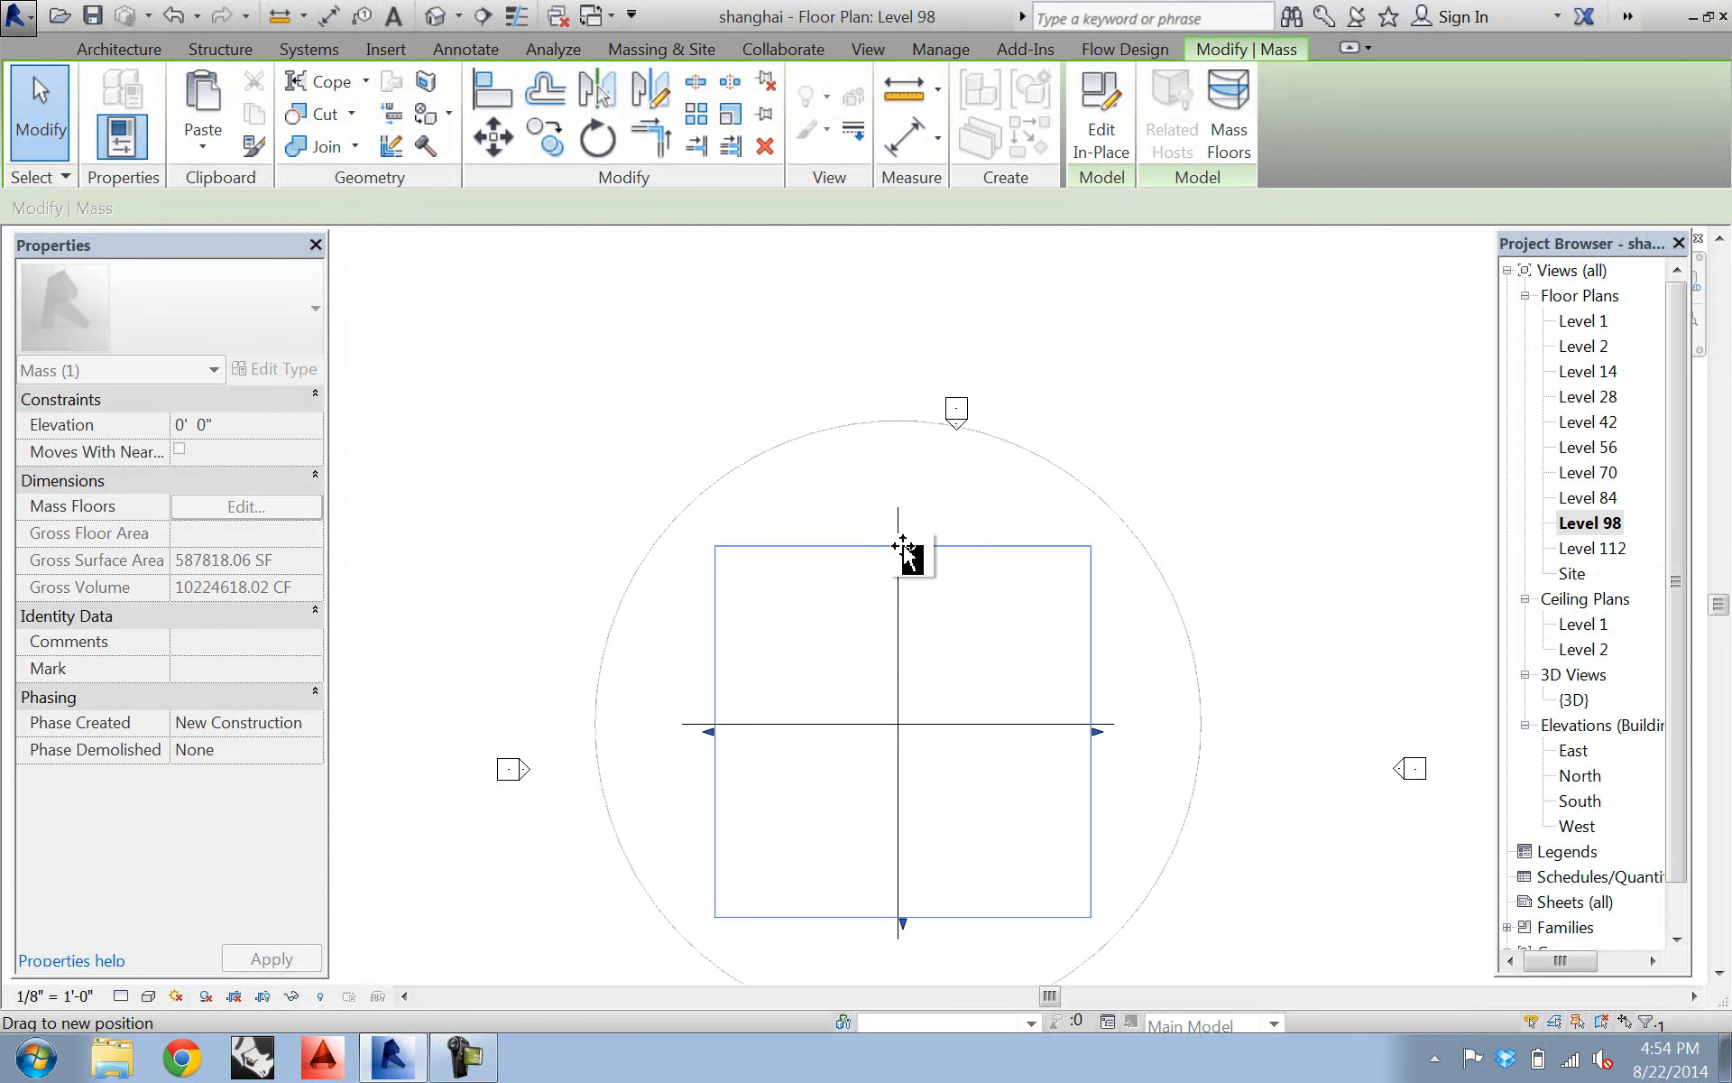
left_click_drag(707, 732, 739, 731)
left_click_drag(917, 926, 918, 903)
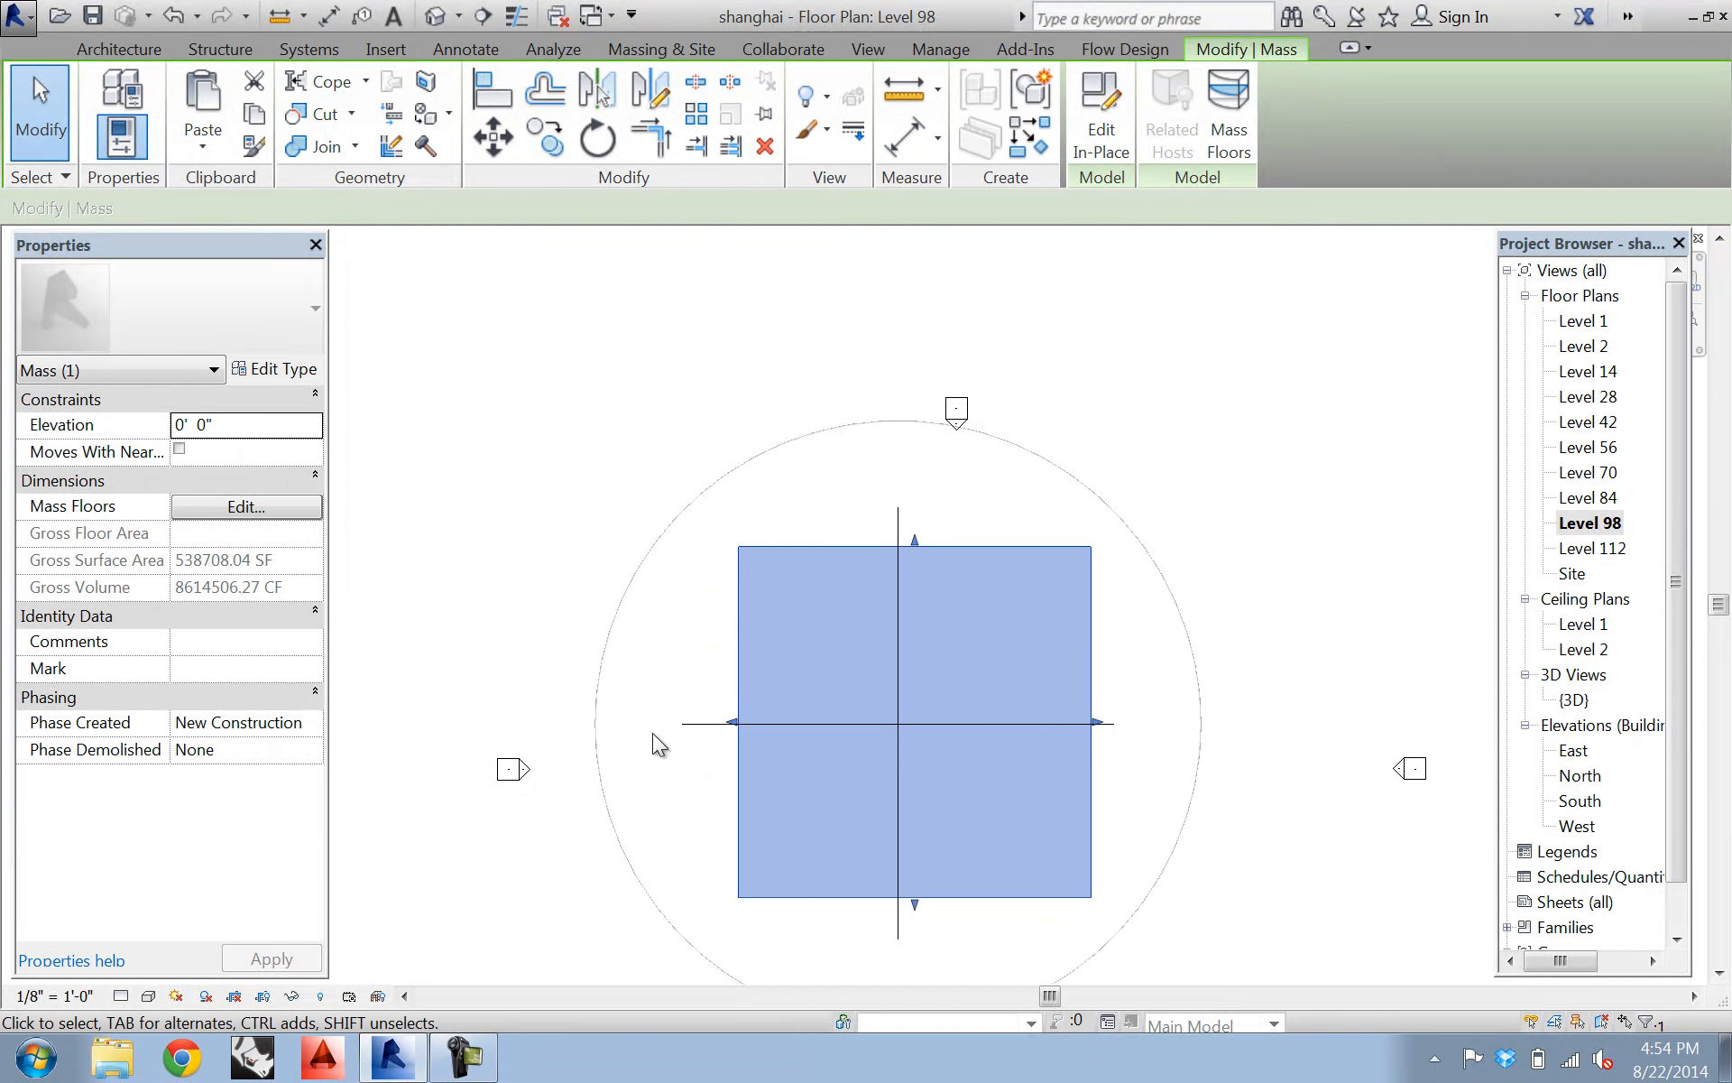
left_click_drag(1096, 722, 1069, 722)
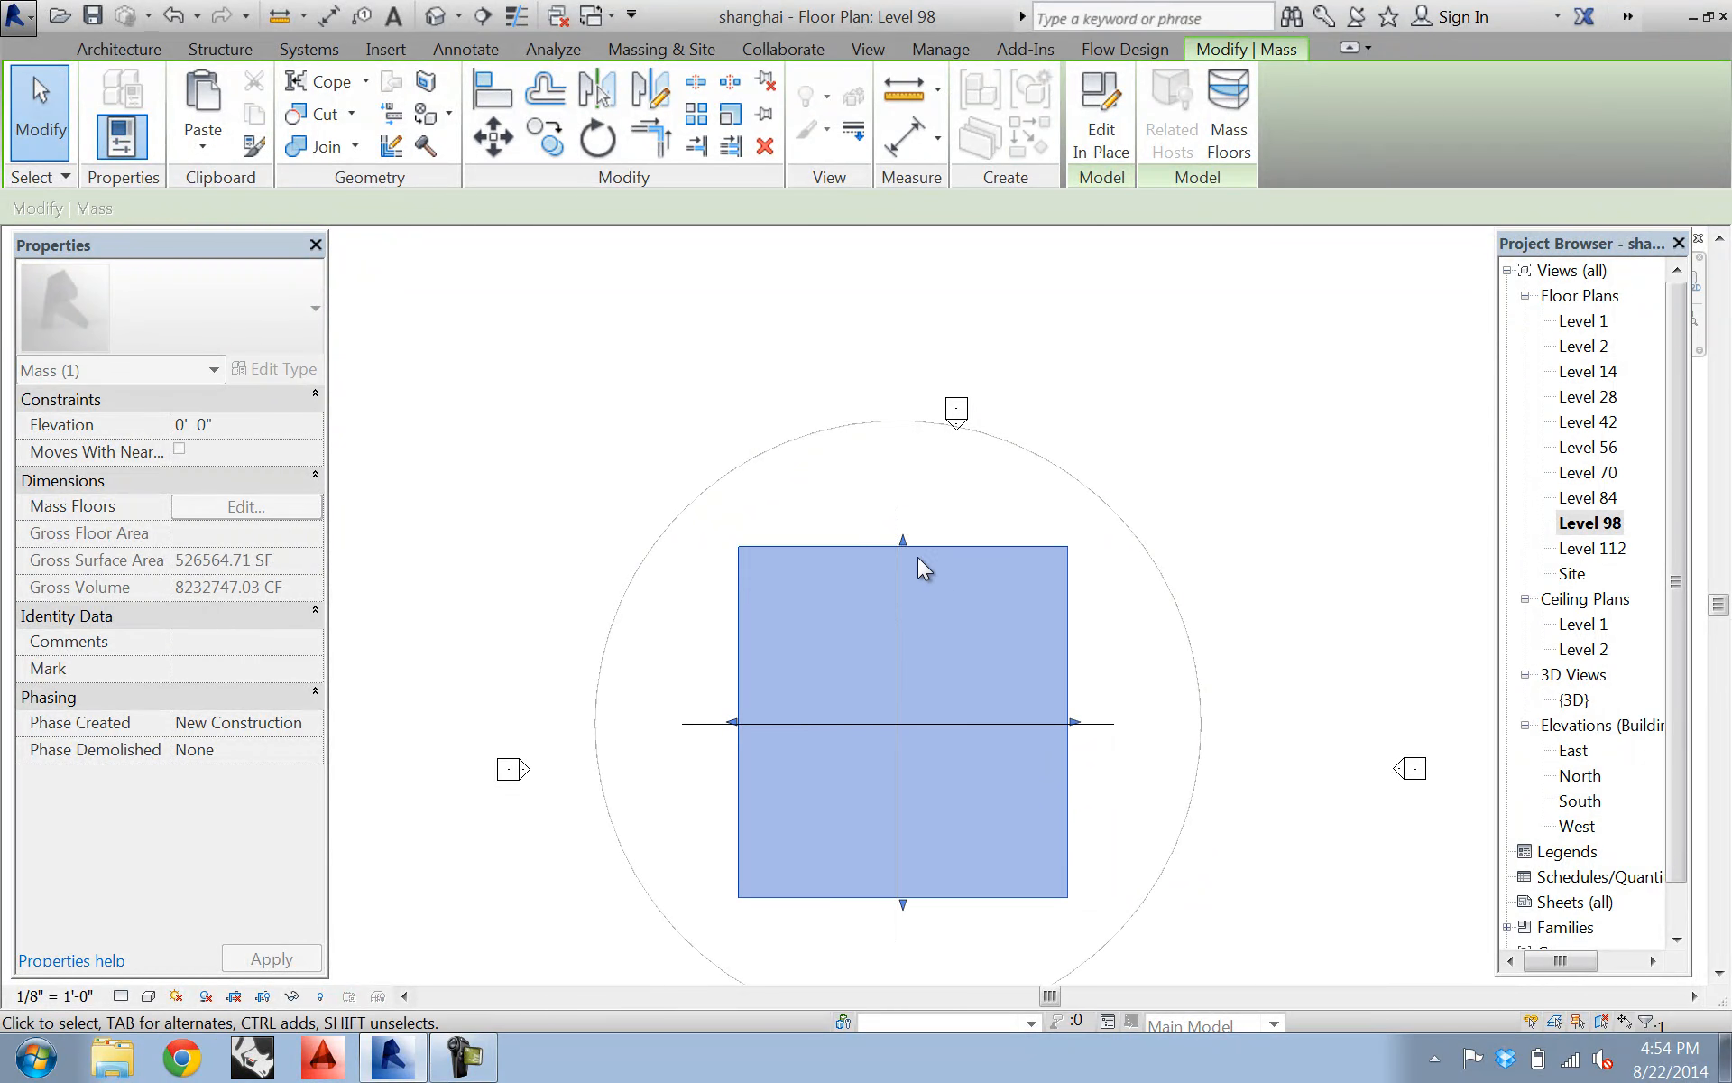
left_click_drag(905, 546, 905, 552)
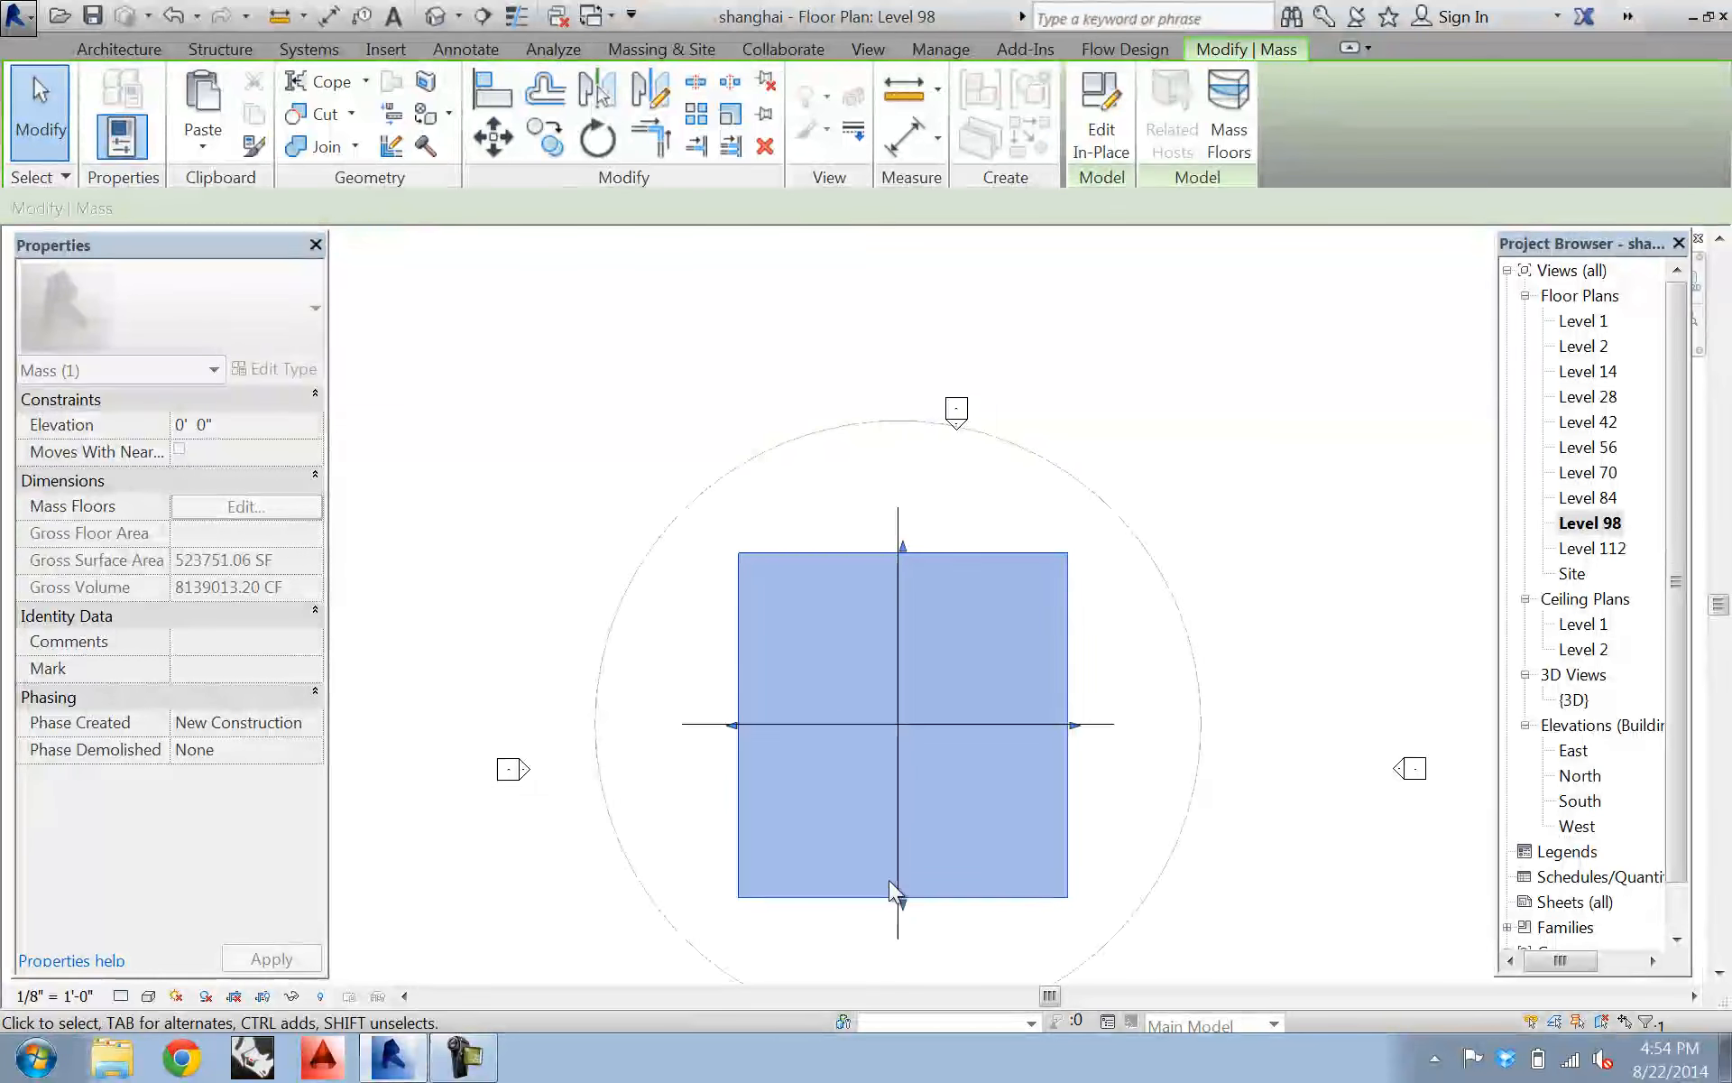
left_click_drag(903, 900, 904, 889)
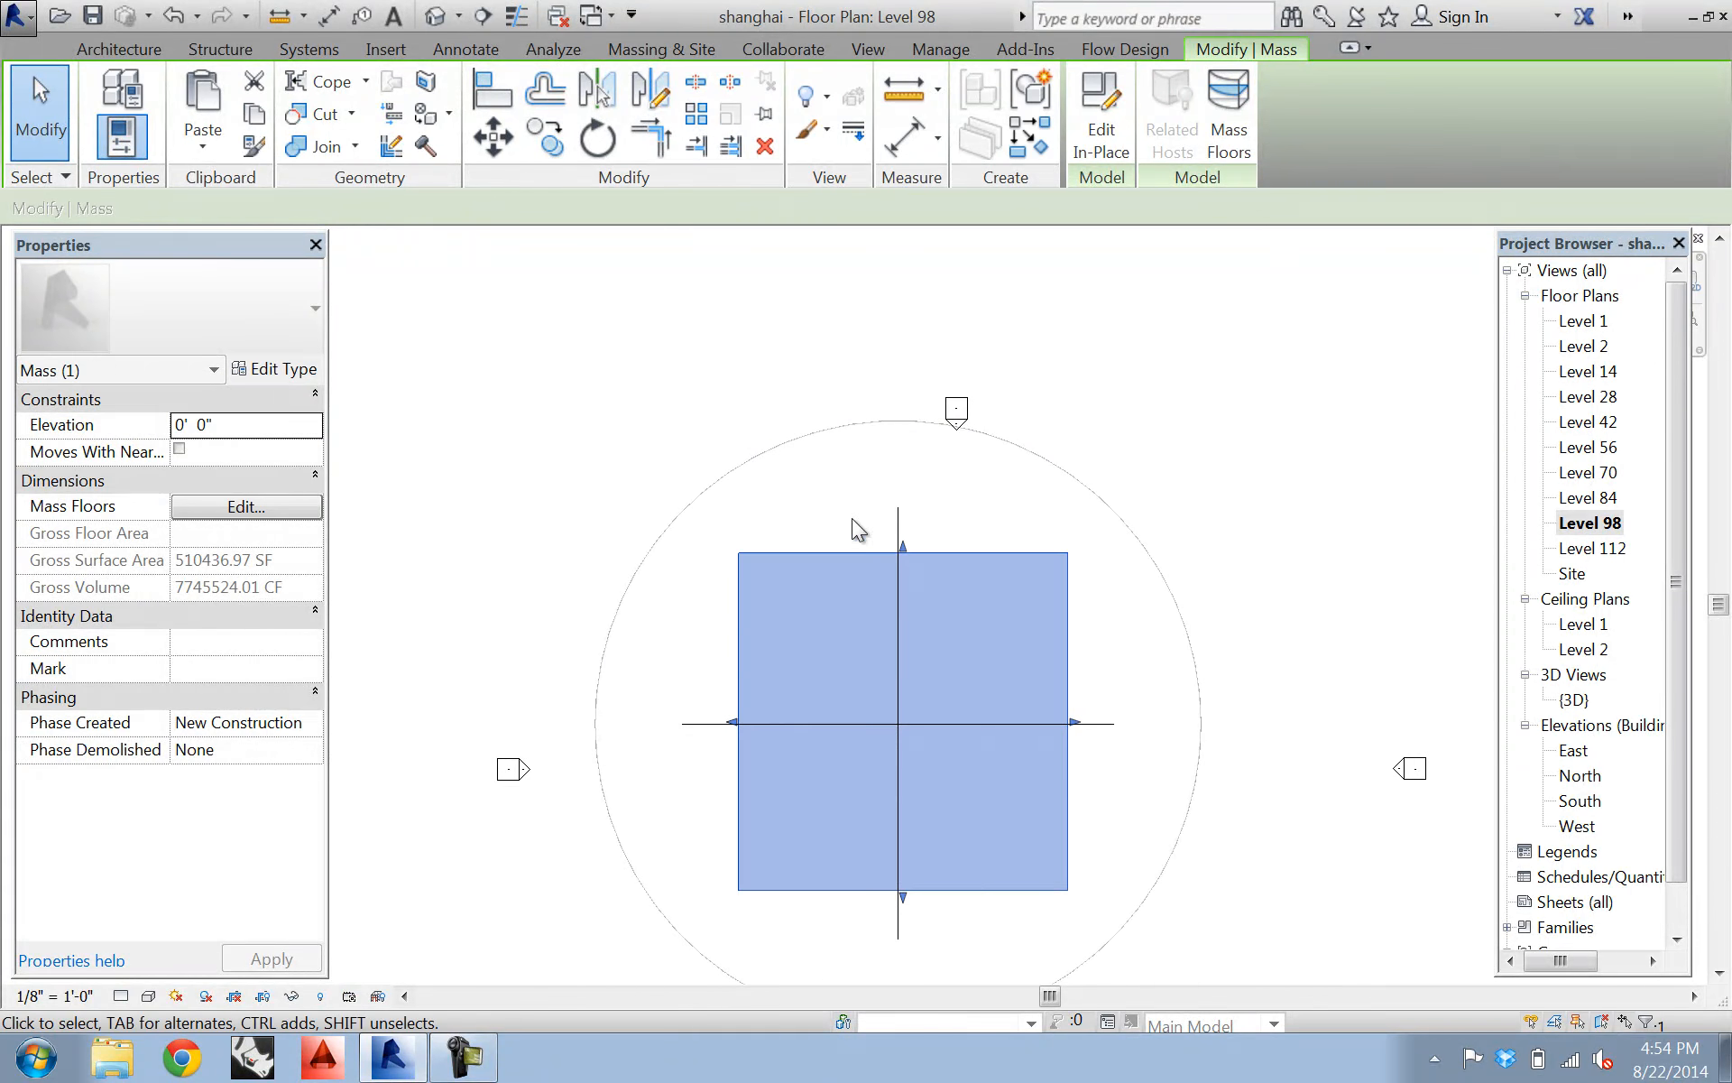
left_click(851, 521)
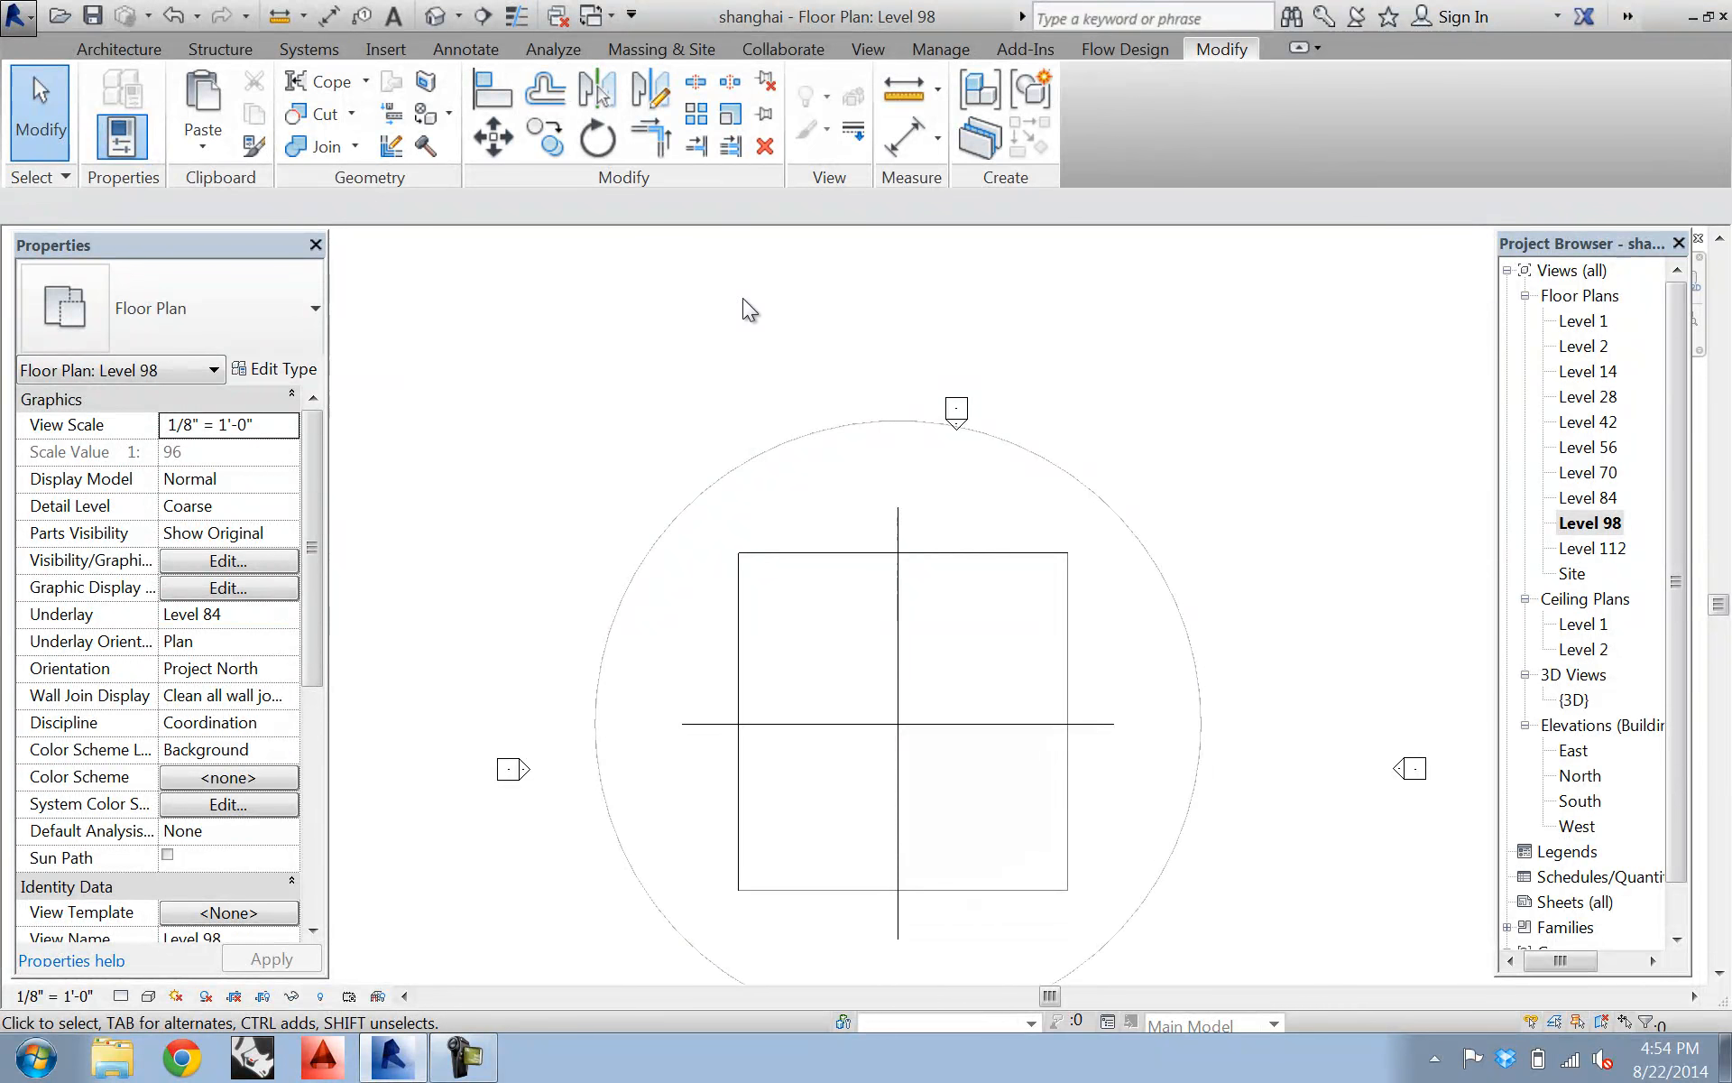
- Start a new in-place mass on the Level 98 floor plan, keeping the suggested name
double_click(1593, 524)
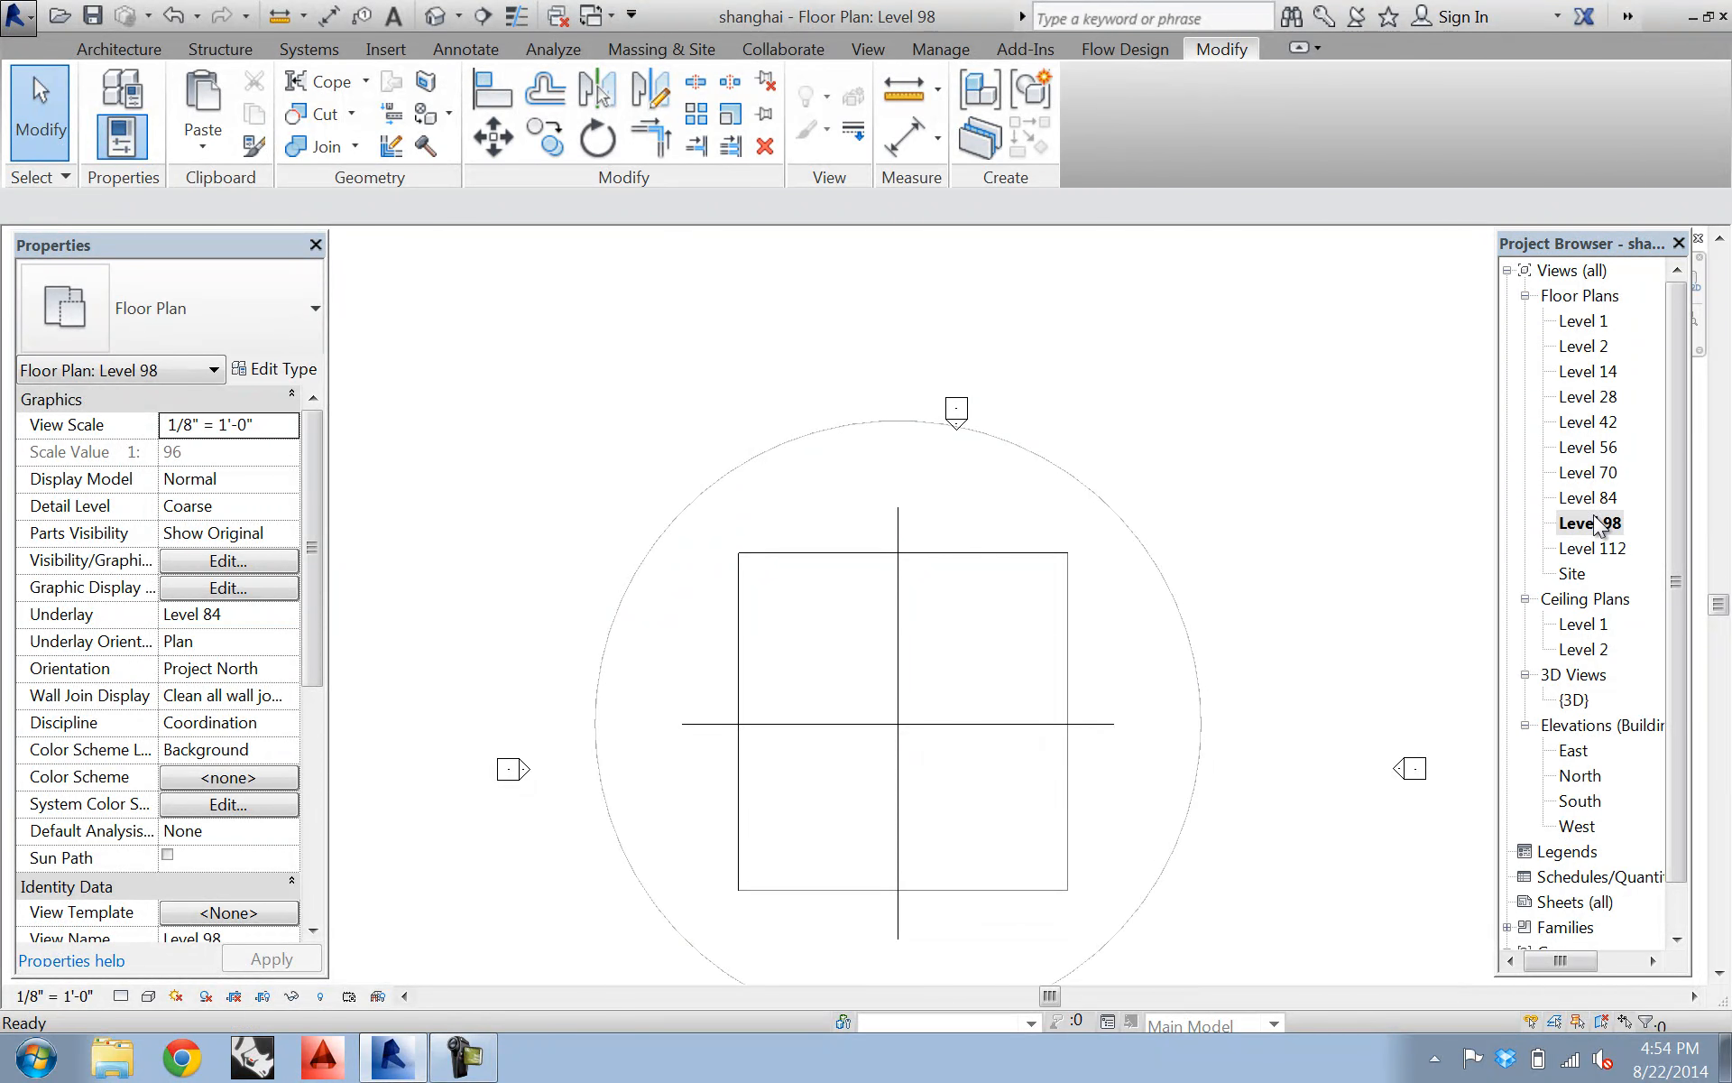
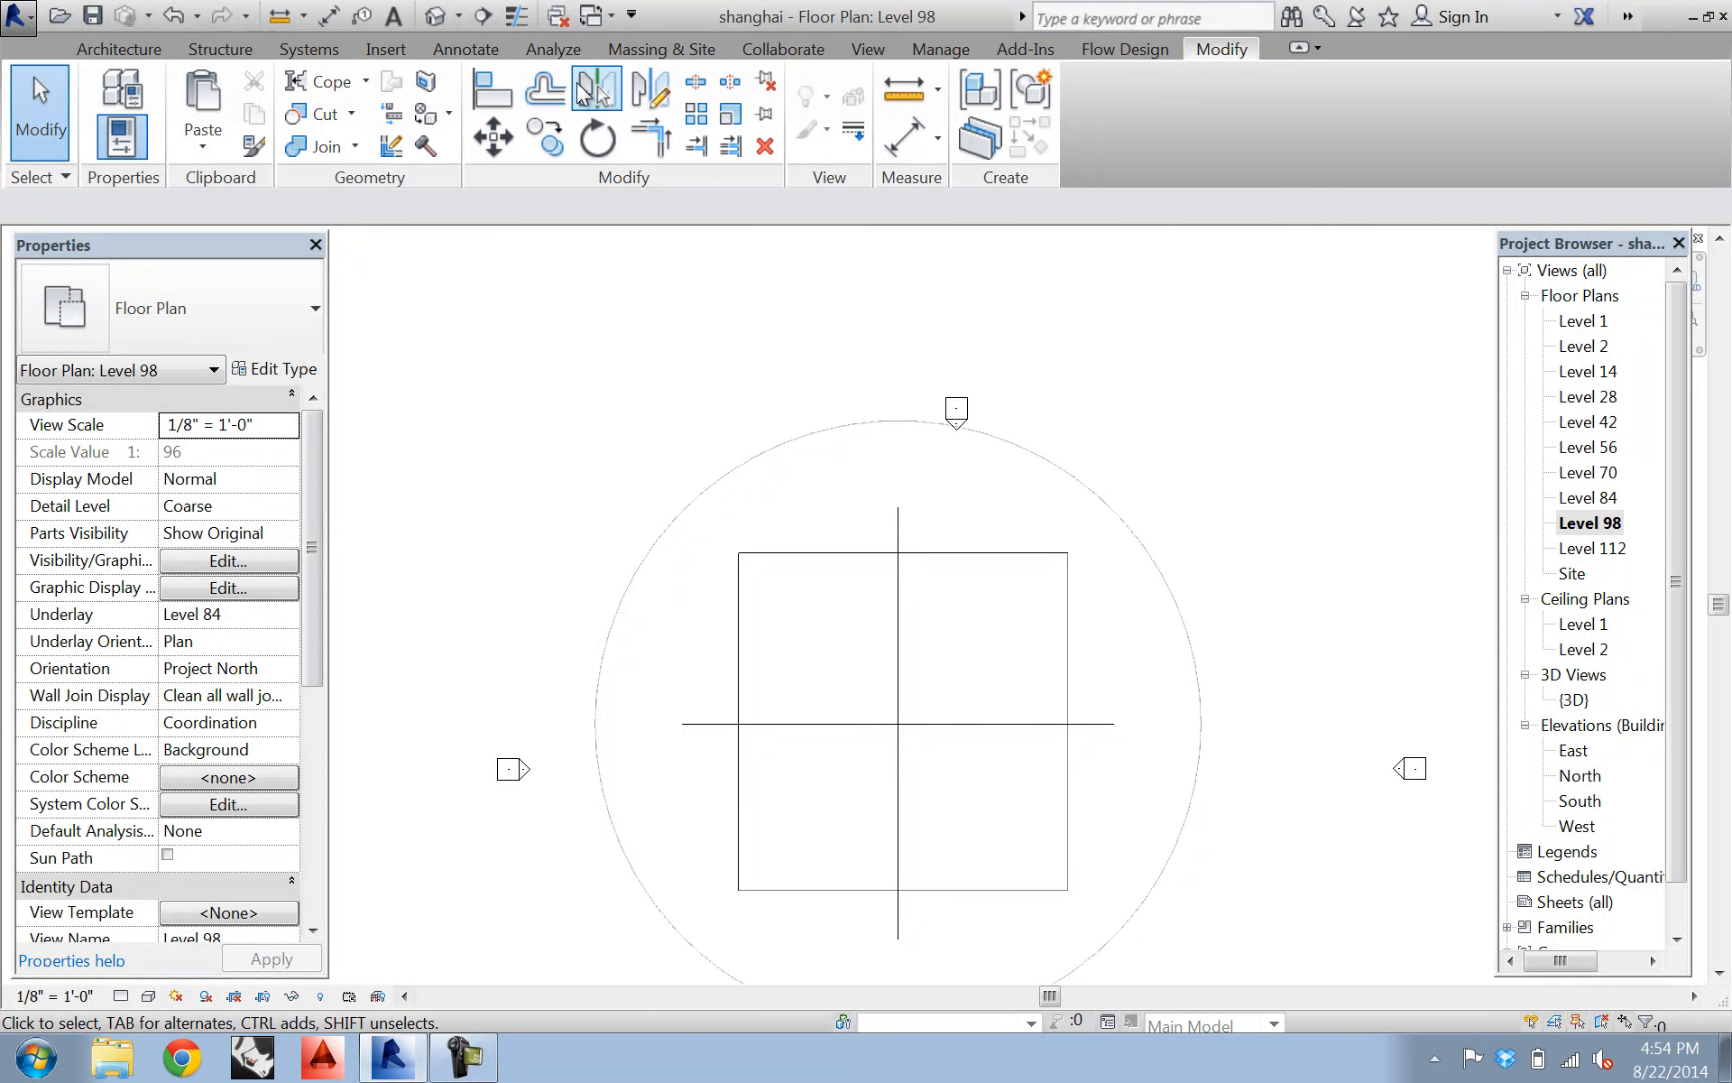
left_click(662, 49)
left_click(261, 106)
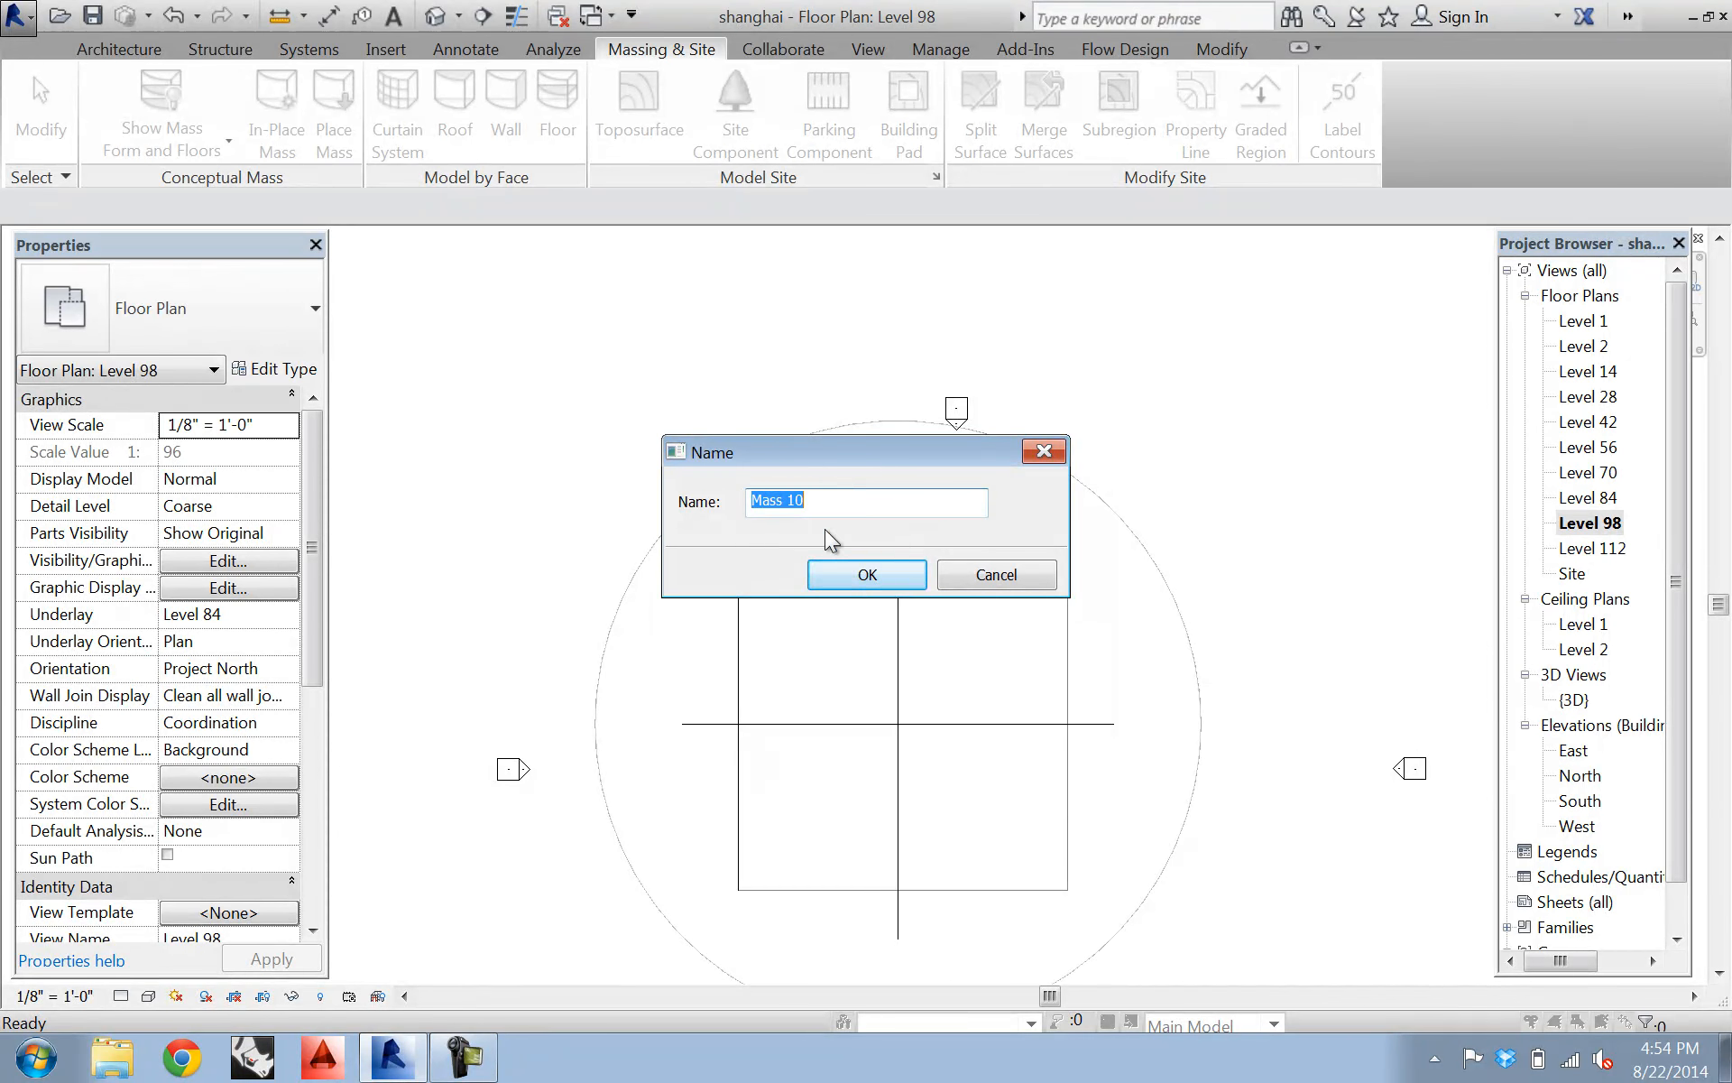
left_click(866, 576)
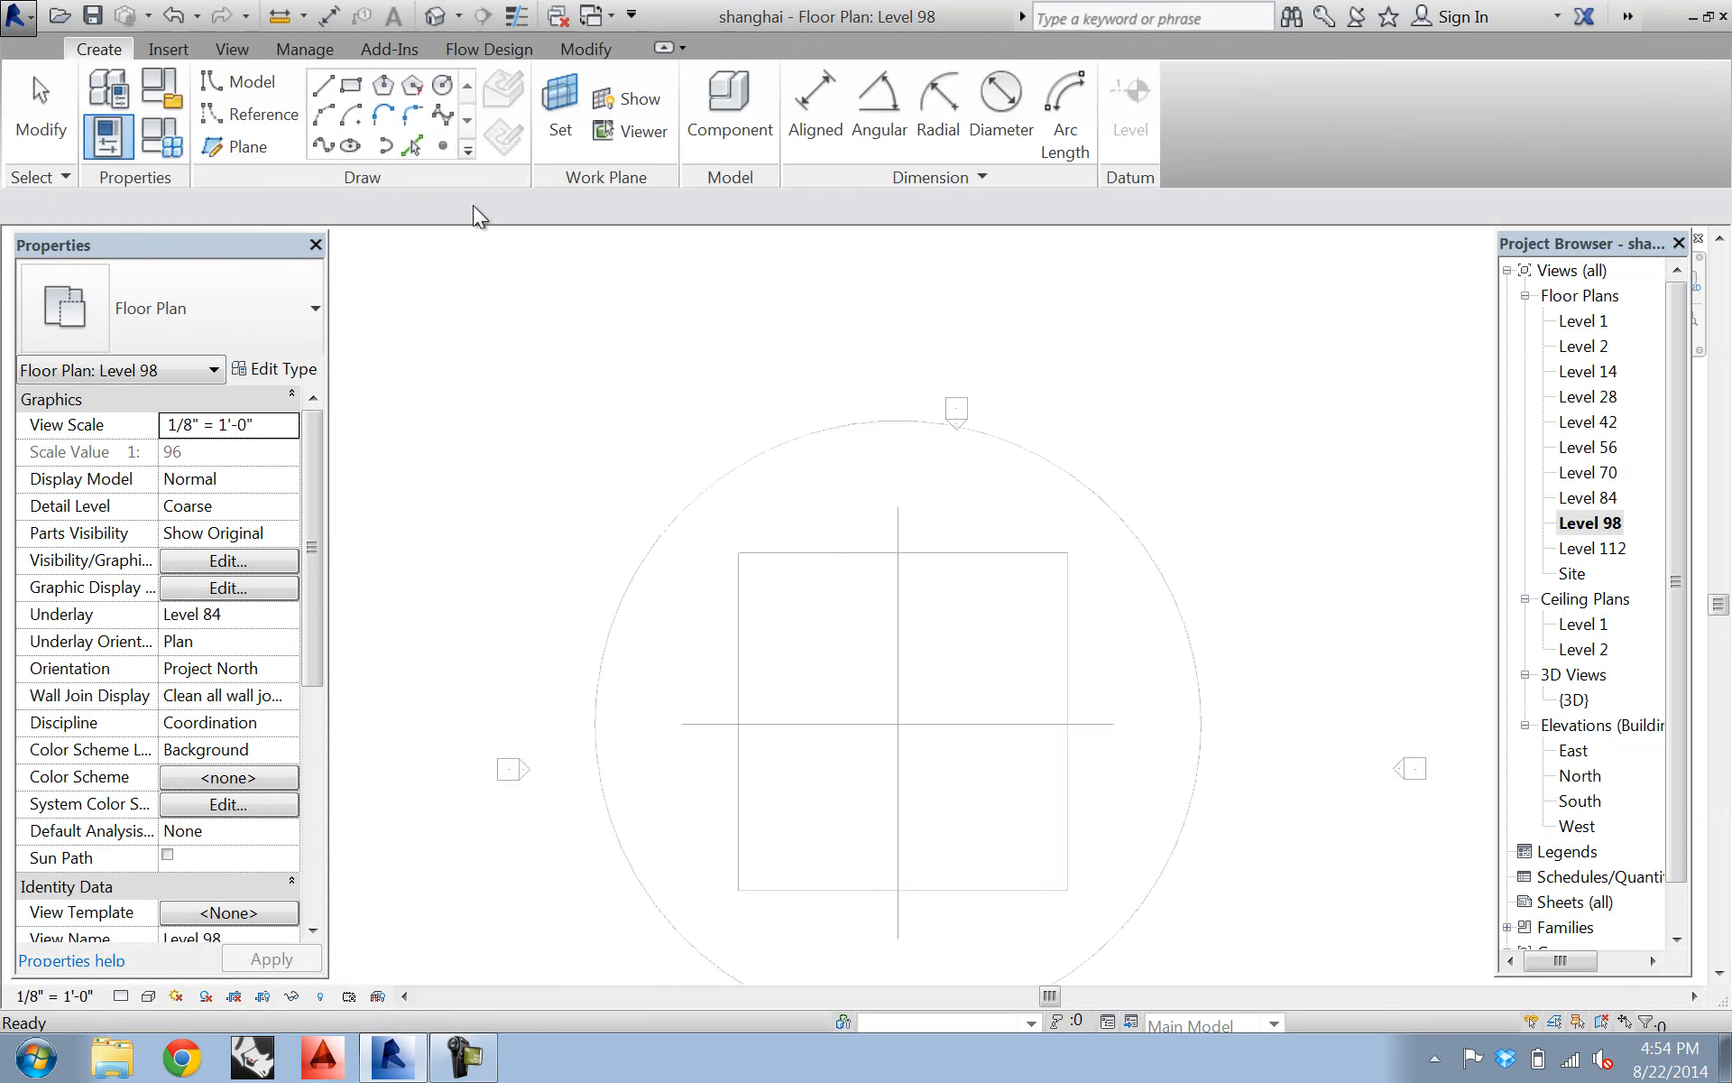
- Draw a circle with a 47'-6" radius centred on the square tower on Level 98
left_click(441, 85)
left_click(897, 722)
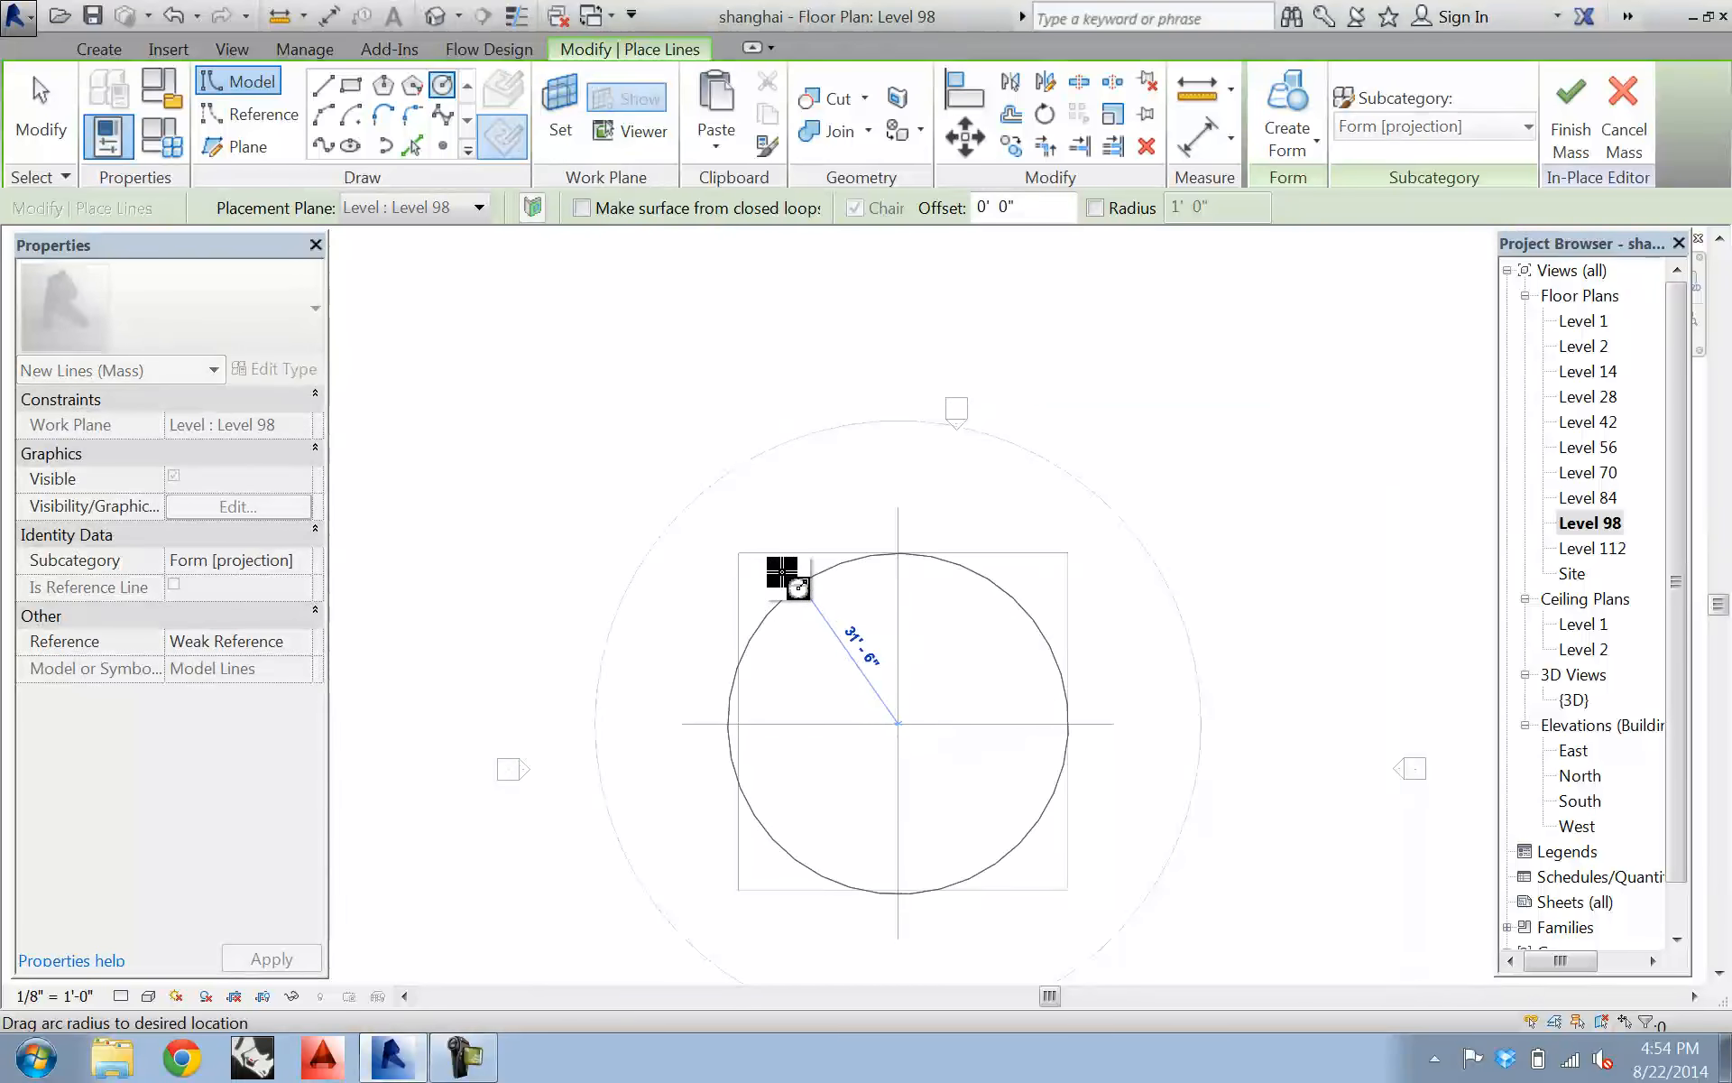
left_click(735, 524)
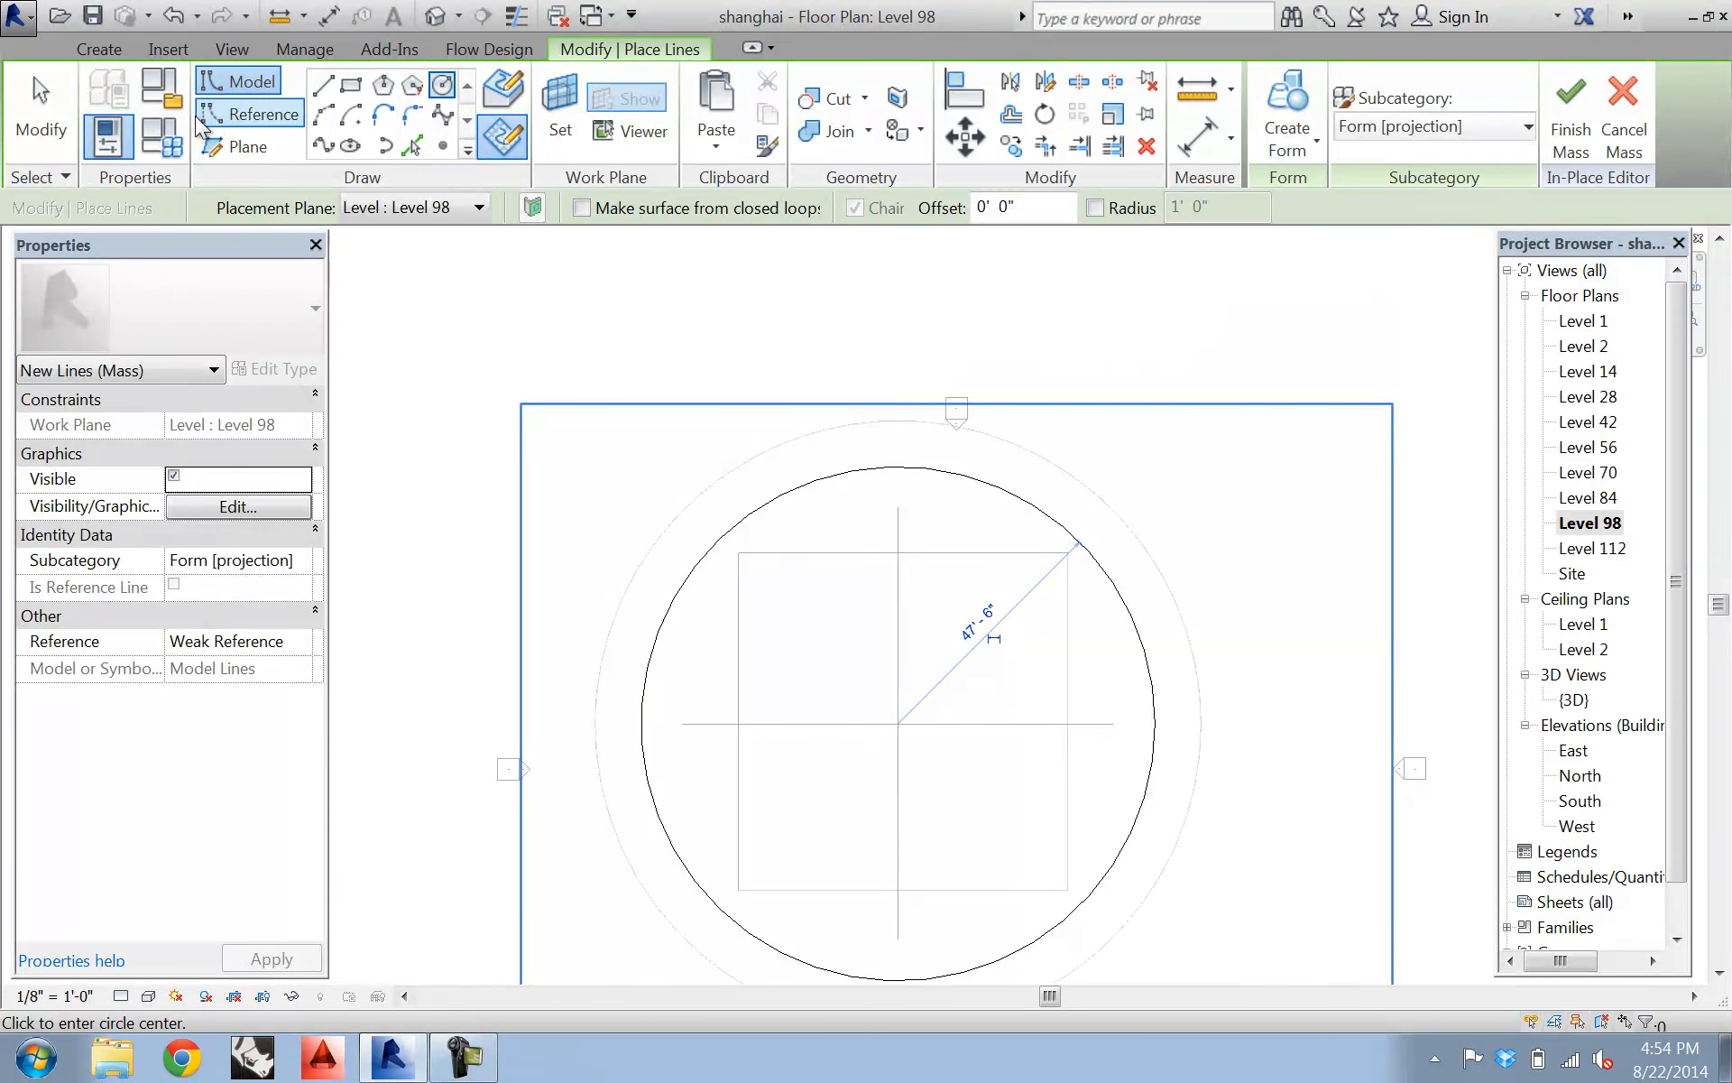
left_click(41, 110)
- Copy the 47'-6" radius circle straight up from Level 98 to Level 112 in the East elevation
left_click(994, 489)
double_click(1574, 751)
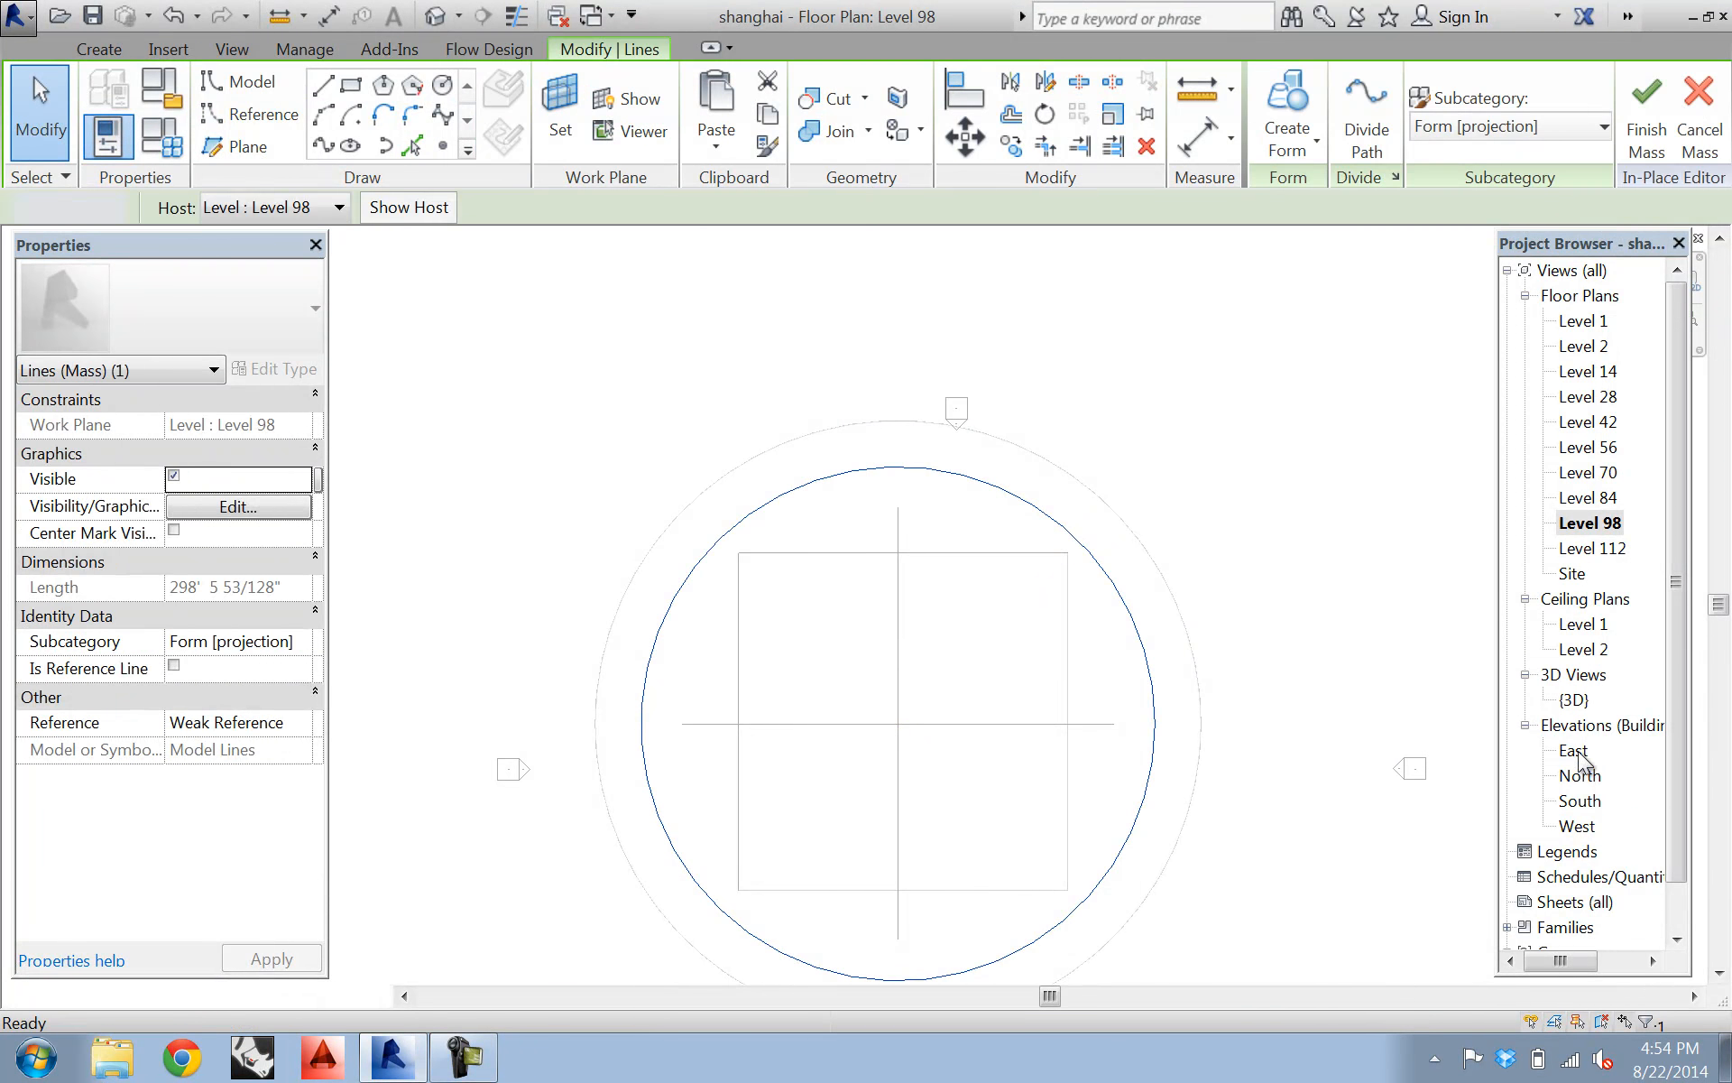
left_click(645, 481)
middle_click_drag(943, 391, 1200, 684)
scroll(918, 435, "up", 1)
scroll(925, 440, "up", 4)
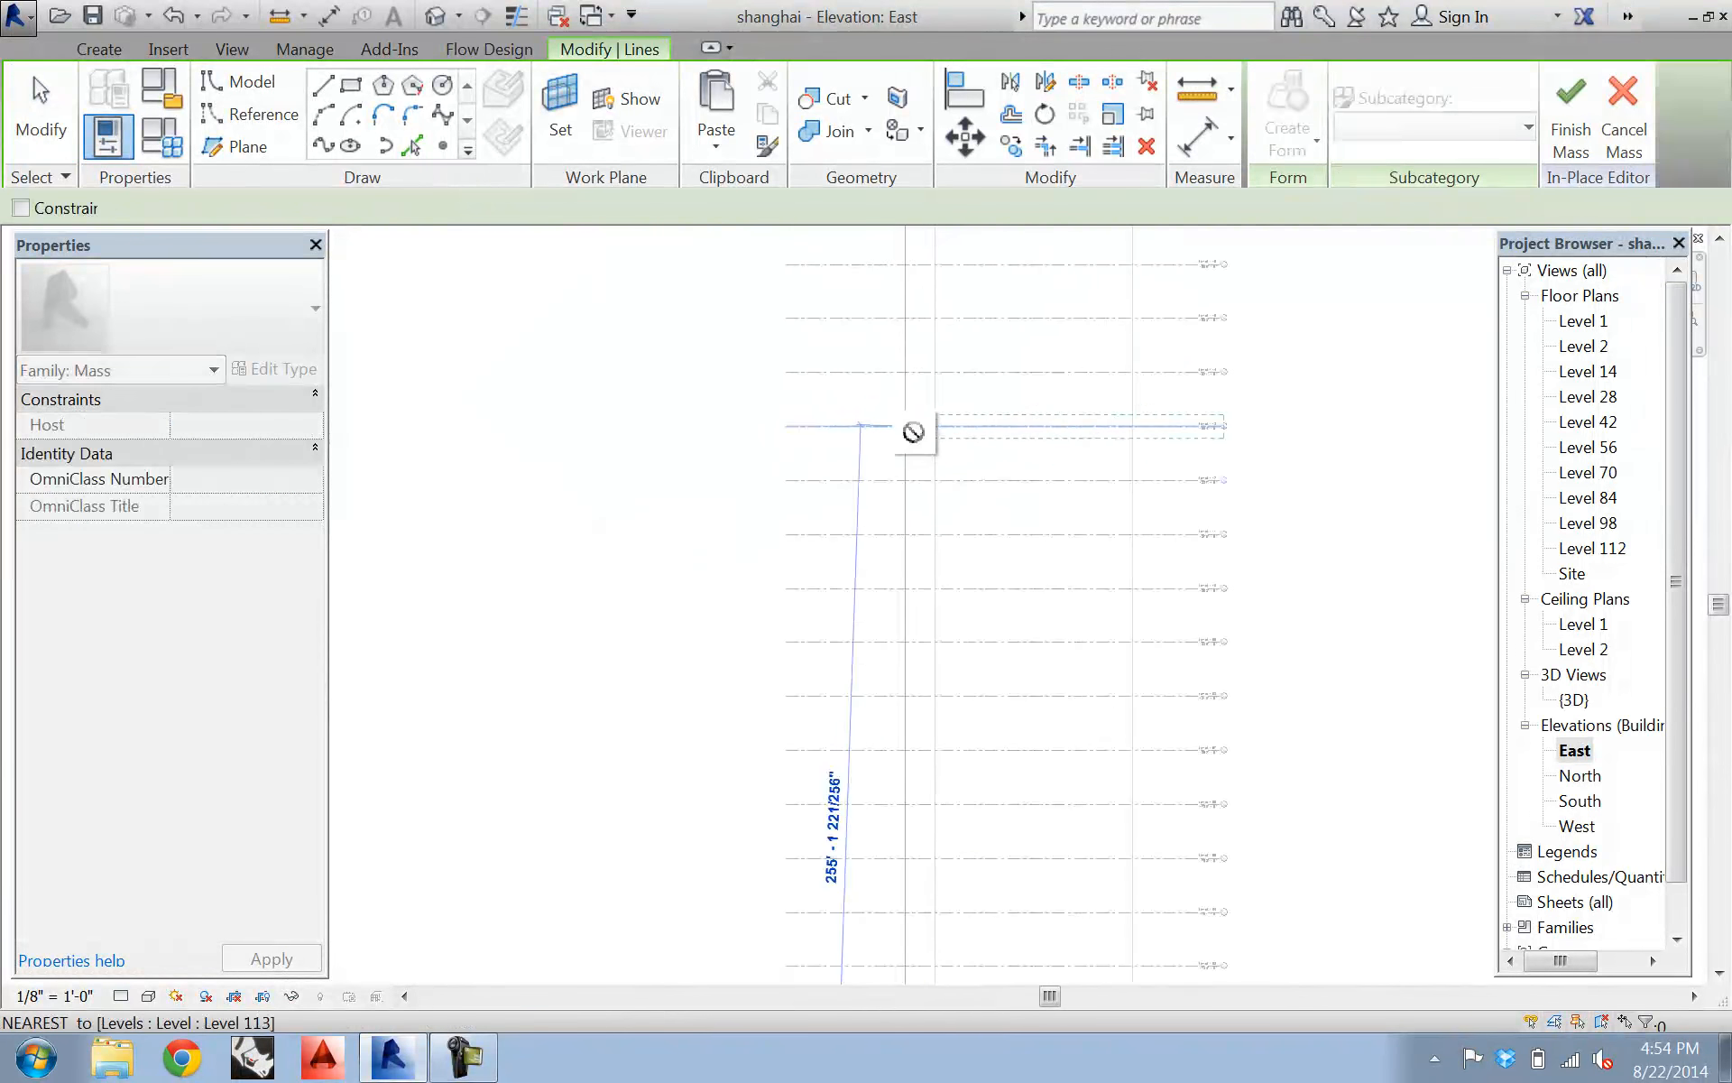
scroll(896, 443, "up", 1)
scroll(857, 483, "up", 3)
key("shift")
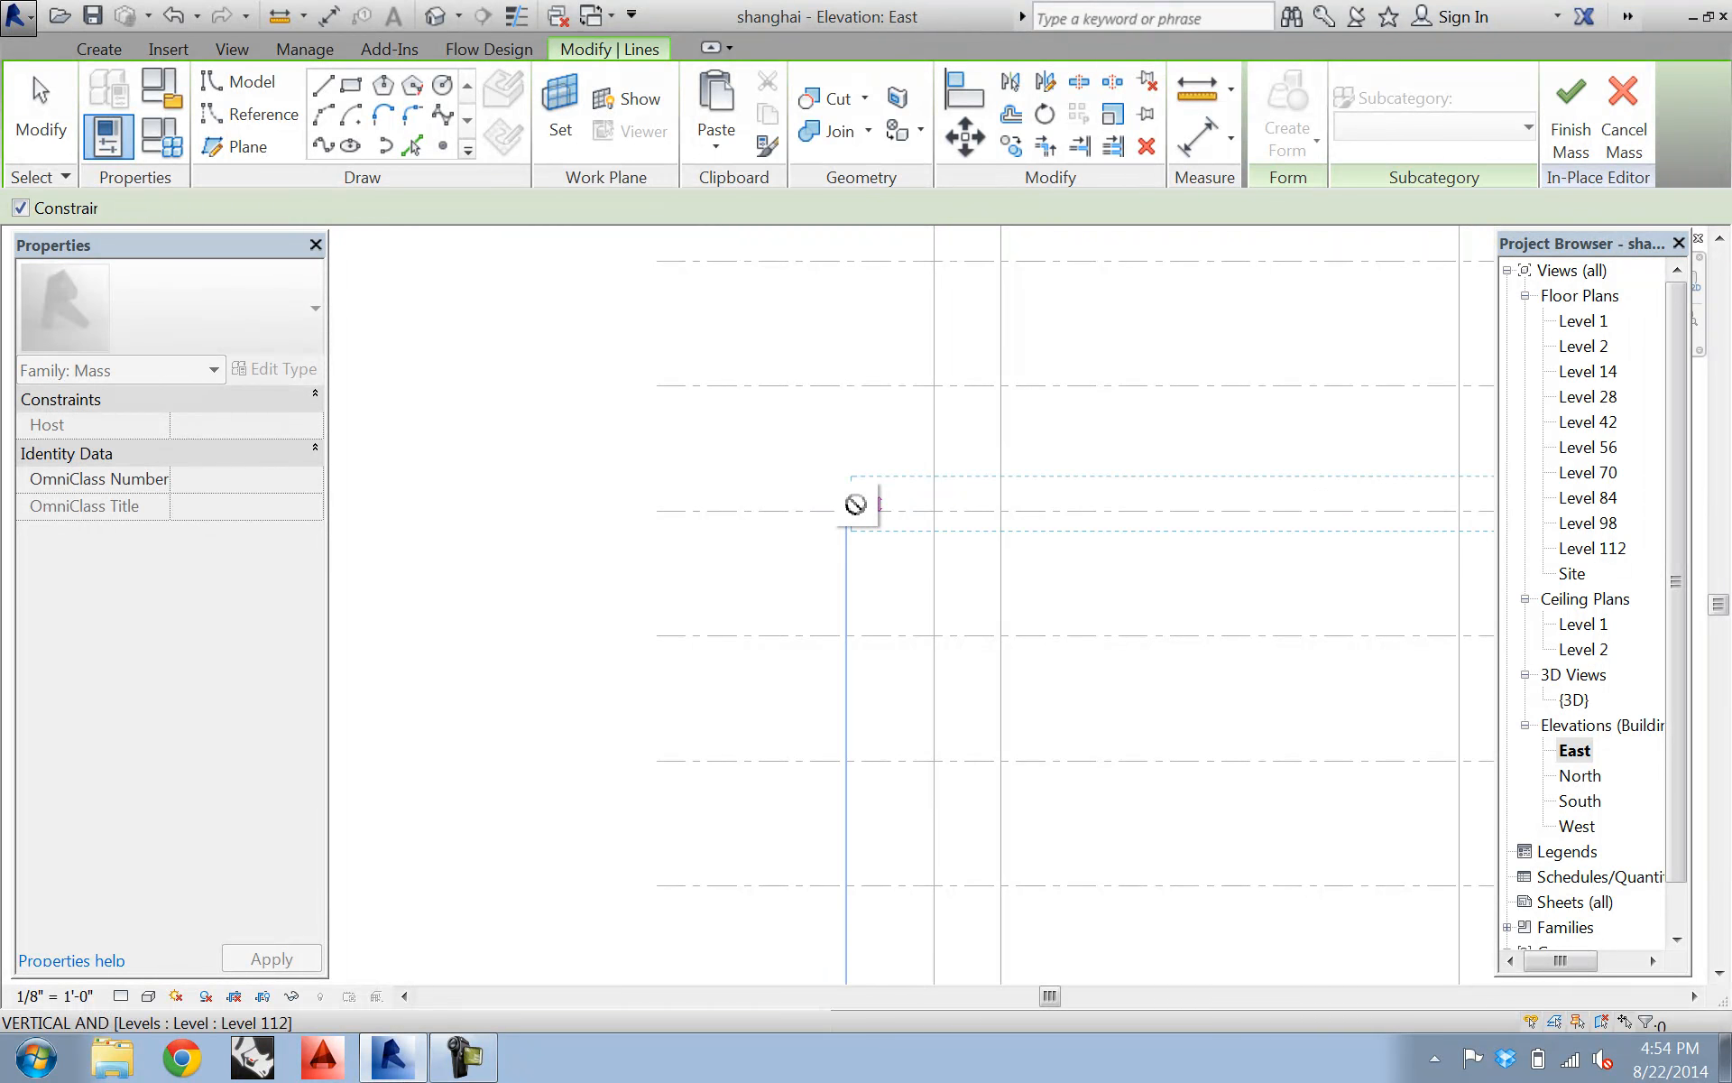
left_click(859, 508)
middle_click_drag(1469, 528, 1086, 516)
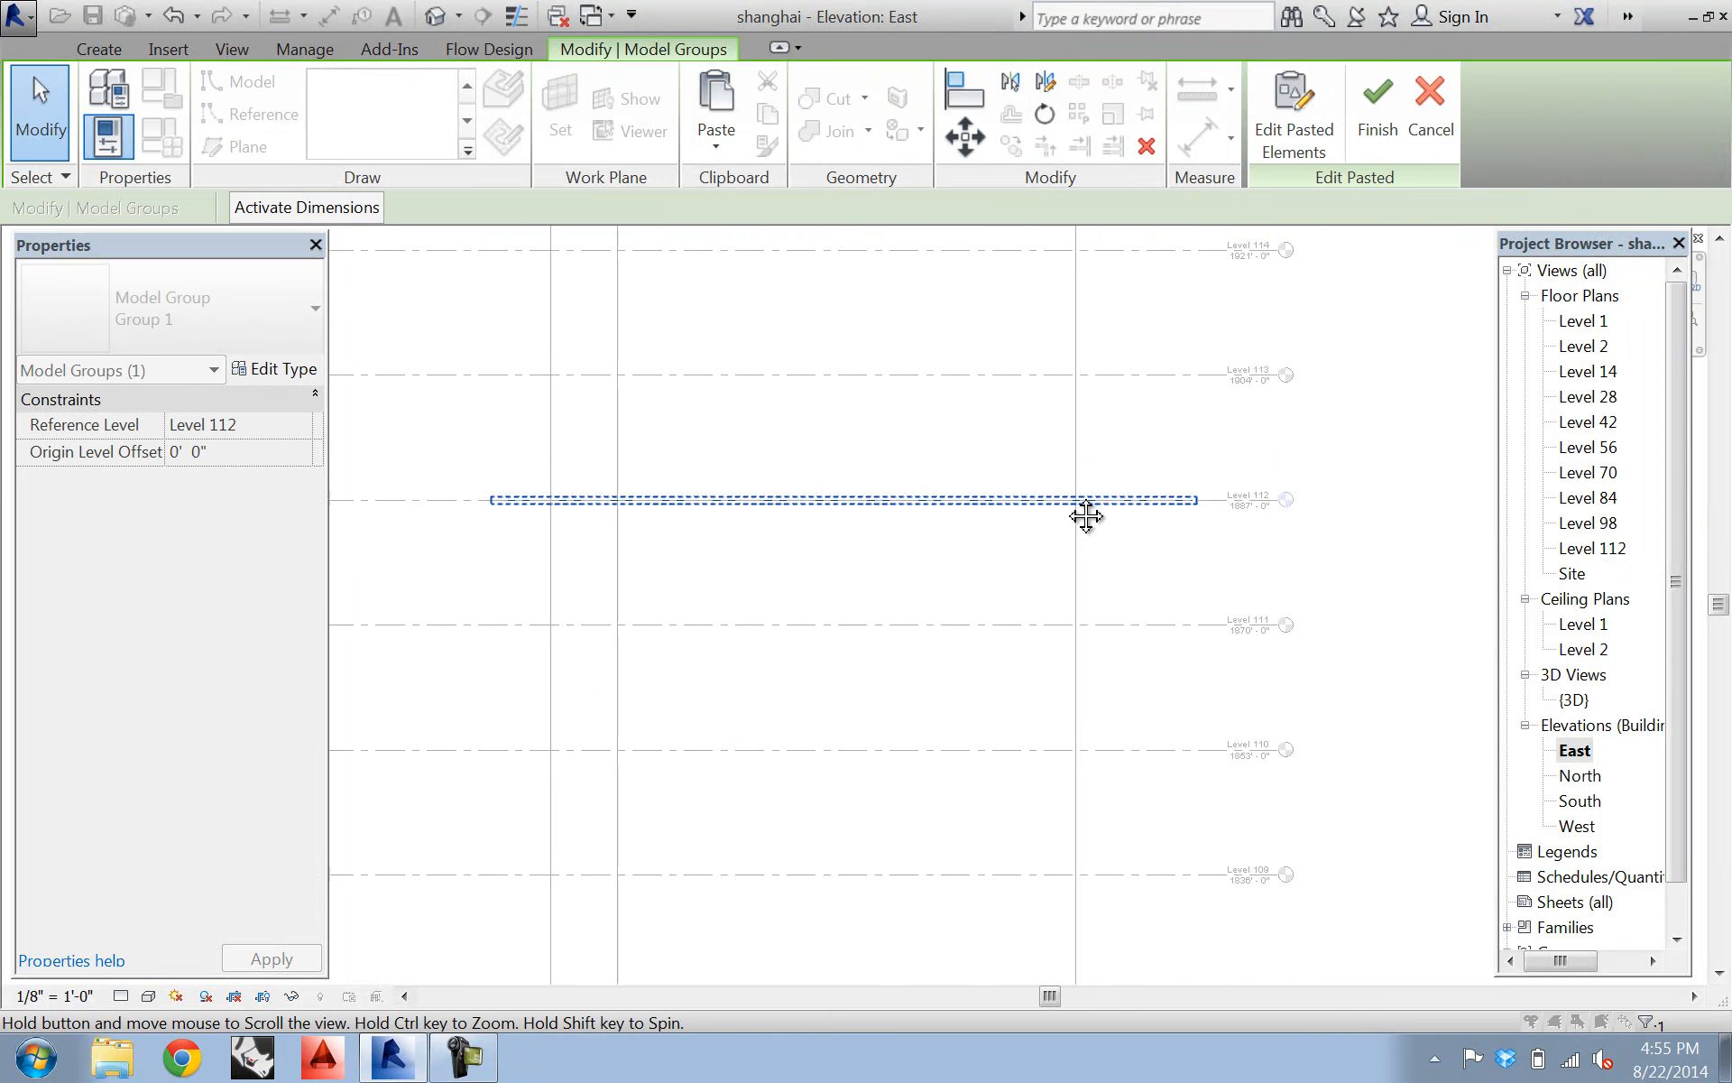
scroll(1245, 494, "down", 5)
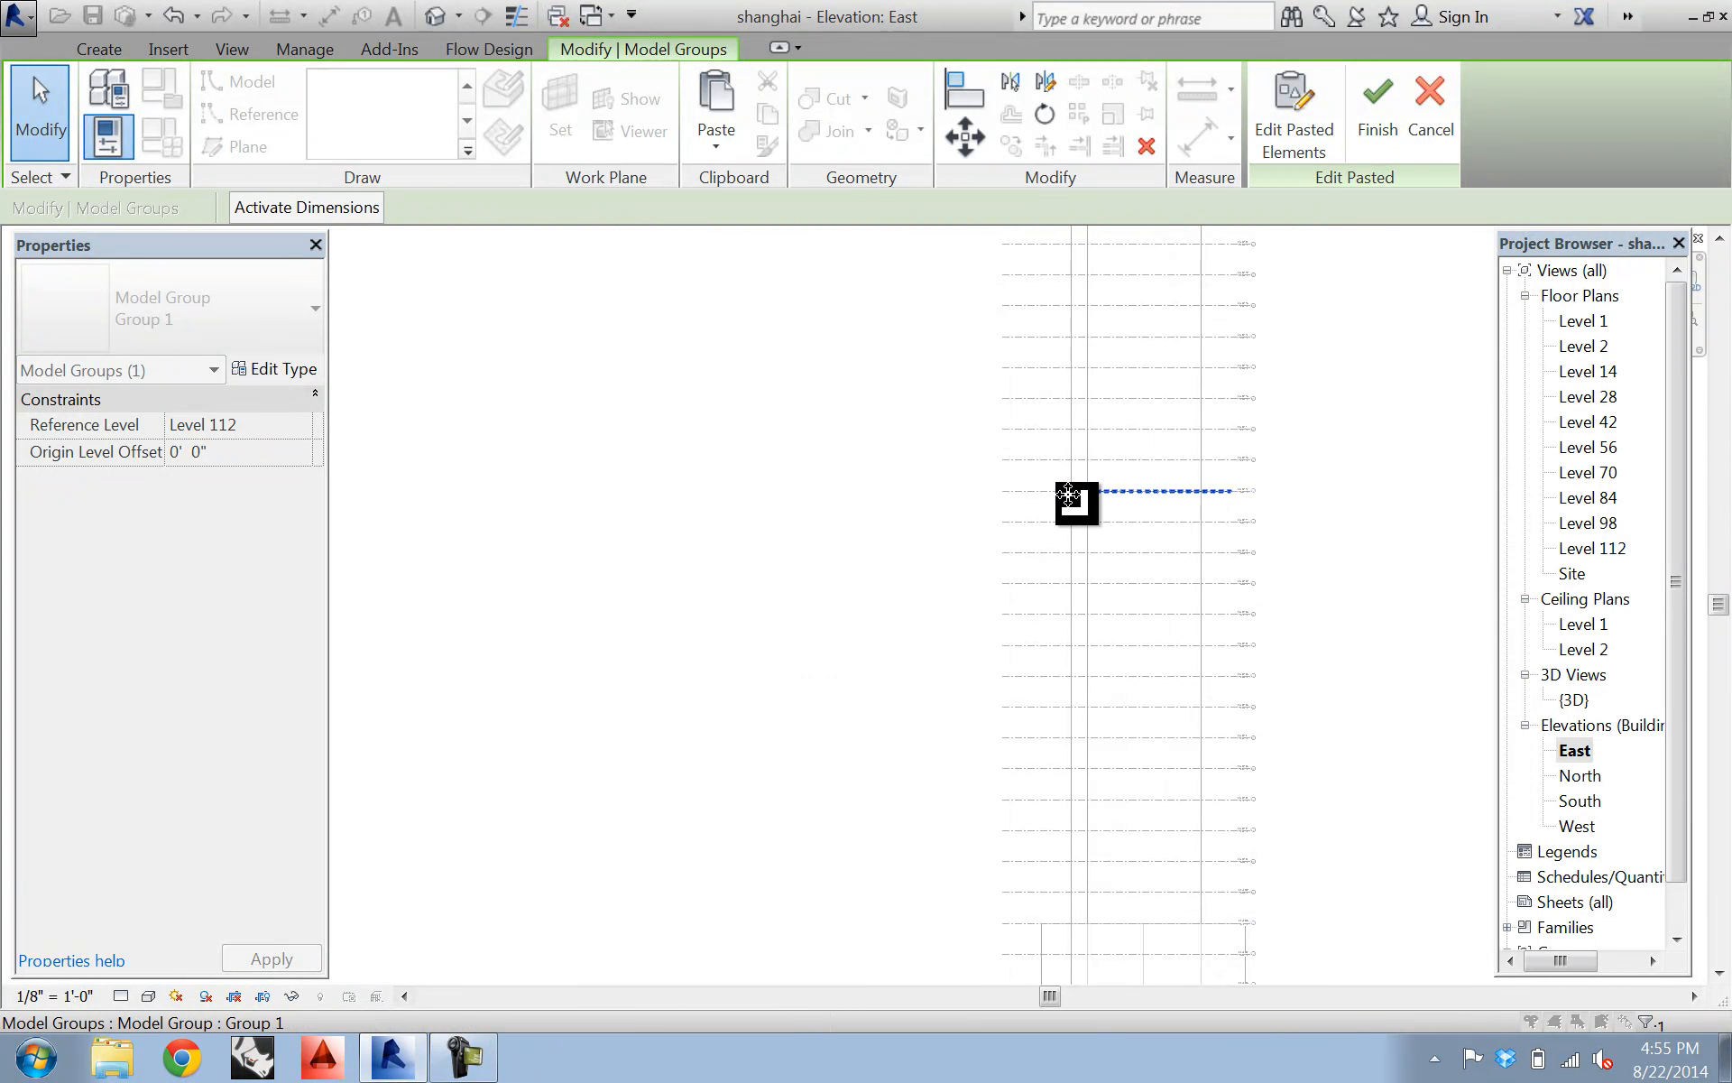
middle_click_drag(1136, 596, 1033, 865)
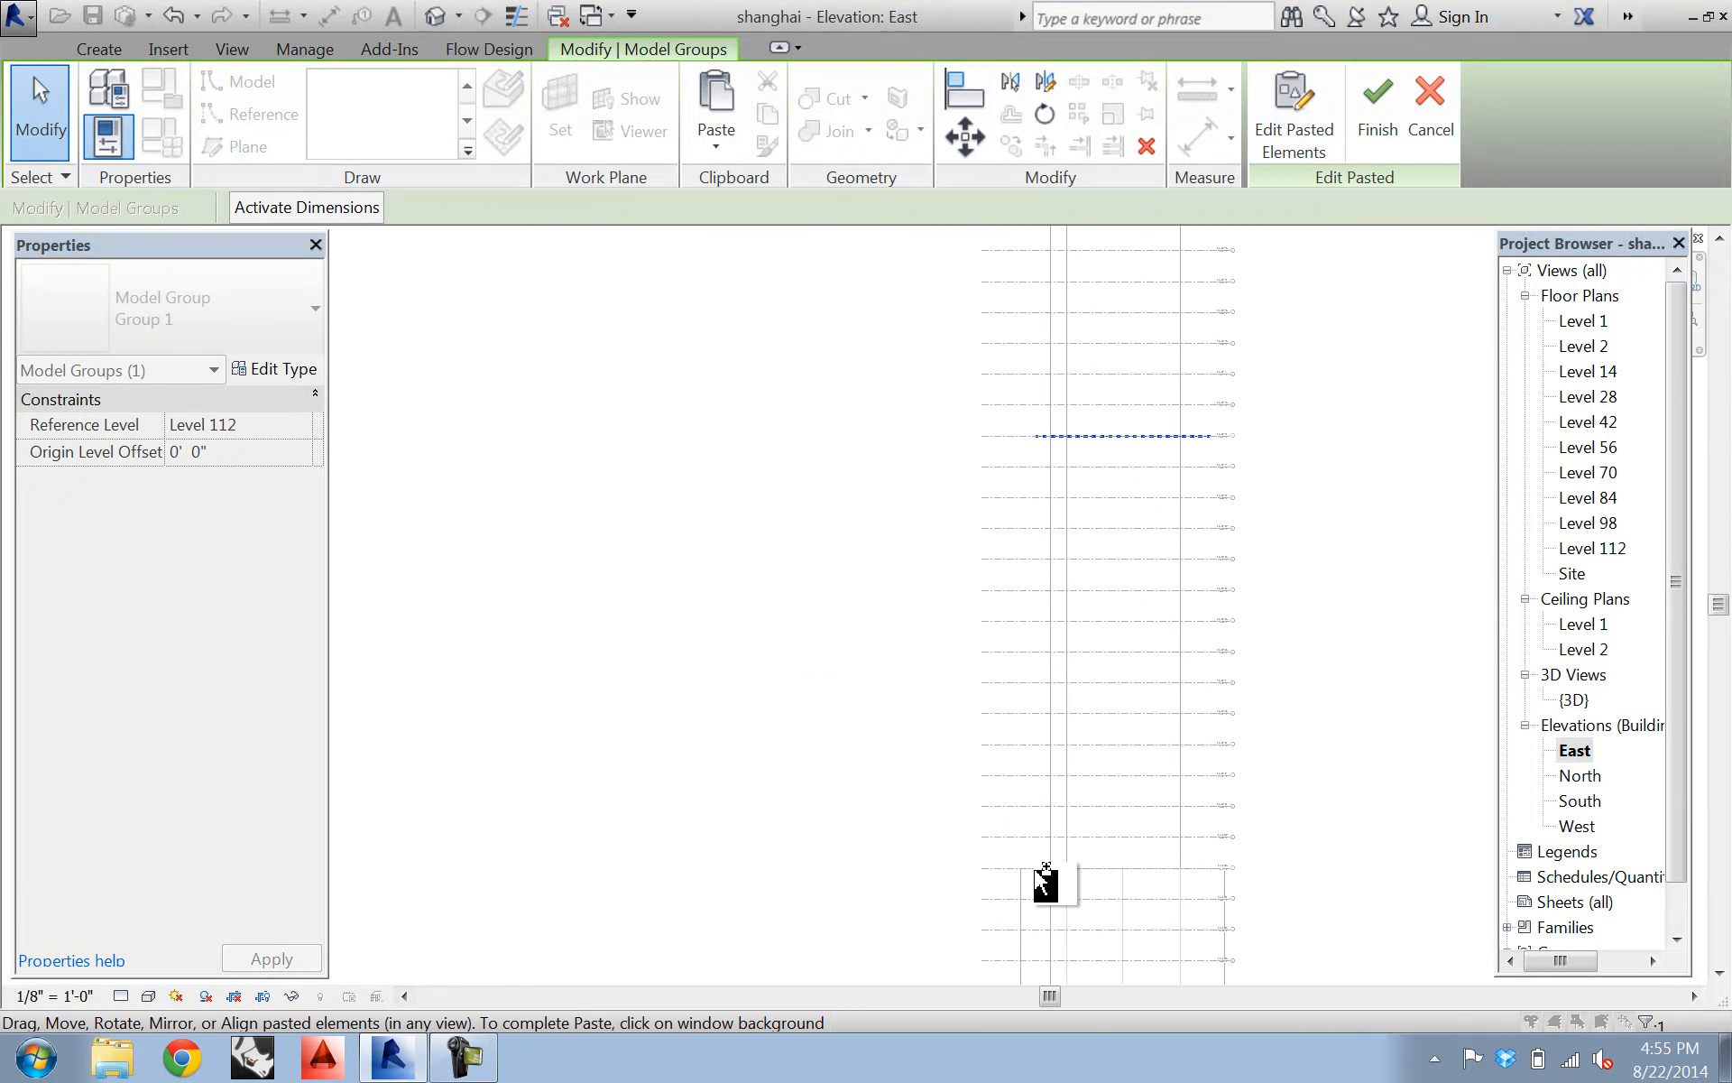
left_click(1051, 889)
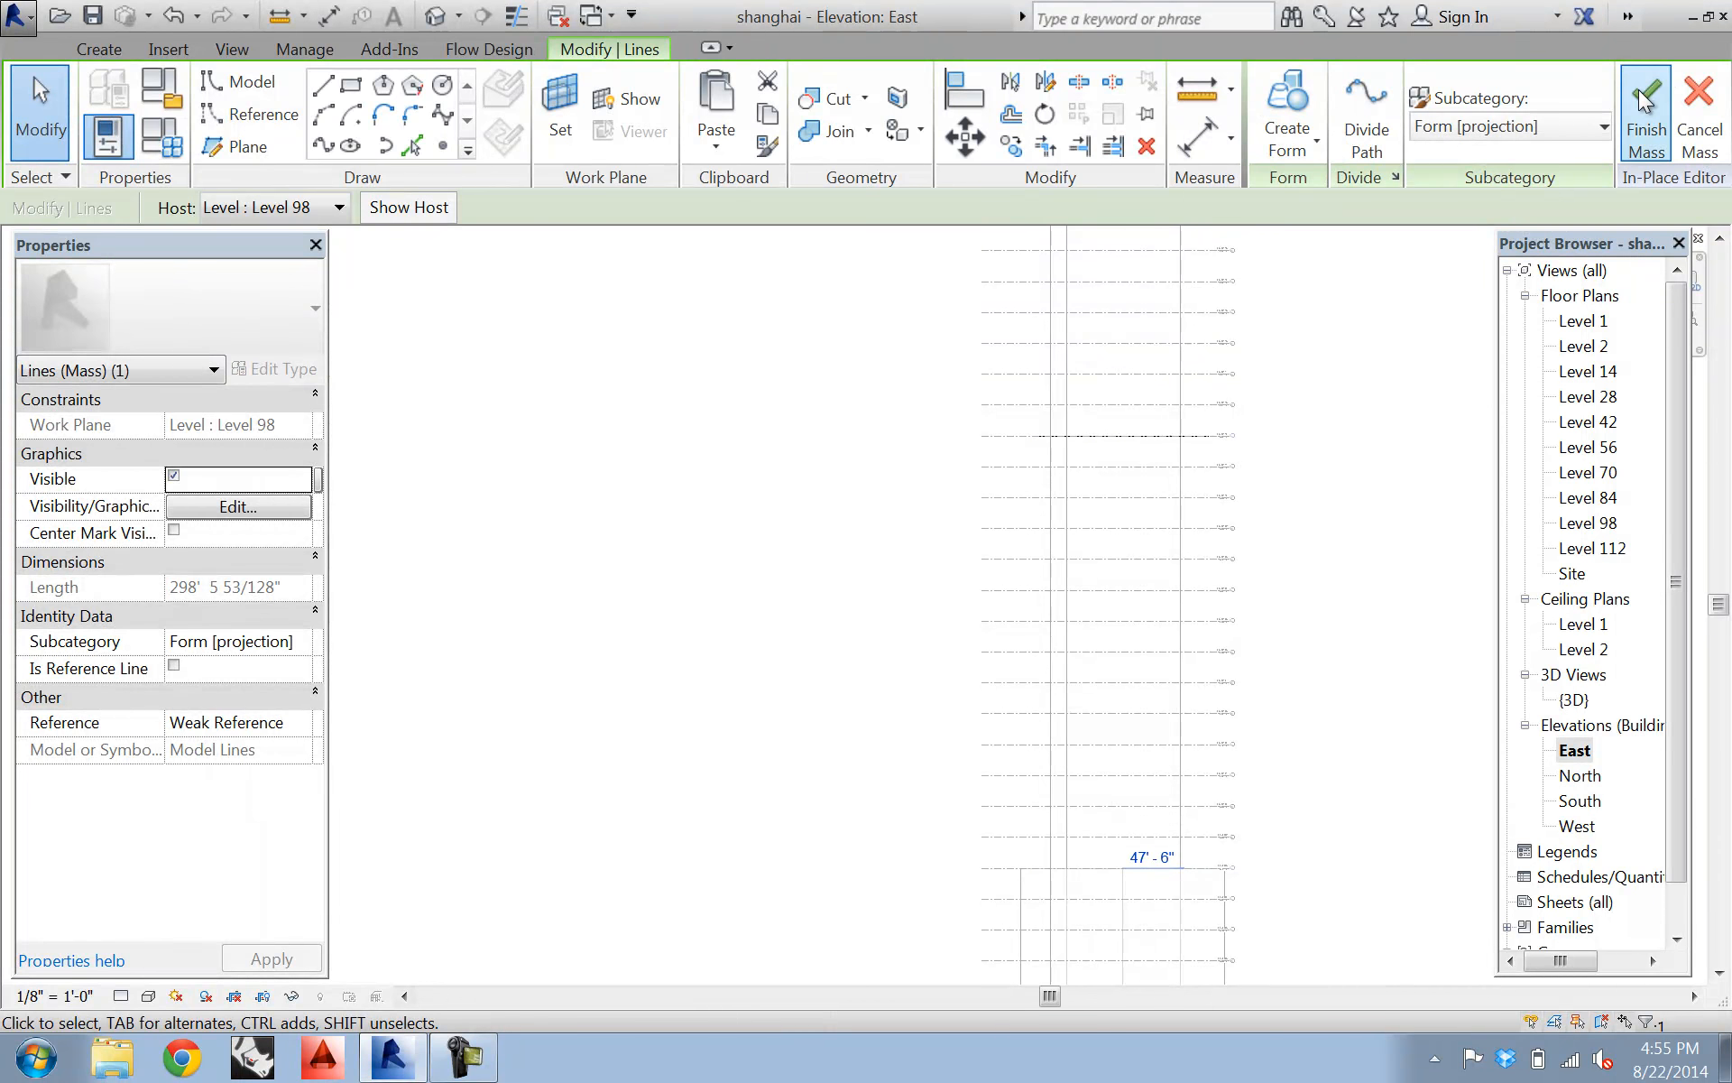
- Create a solid form between the Level 98 and Level 112 circles and finish the mass
left_click(1642, 101)
middle_click_drag(1313, 576, 1064, 511)
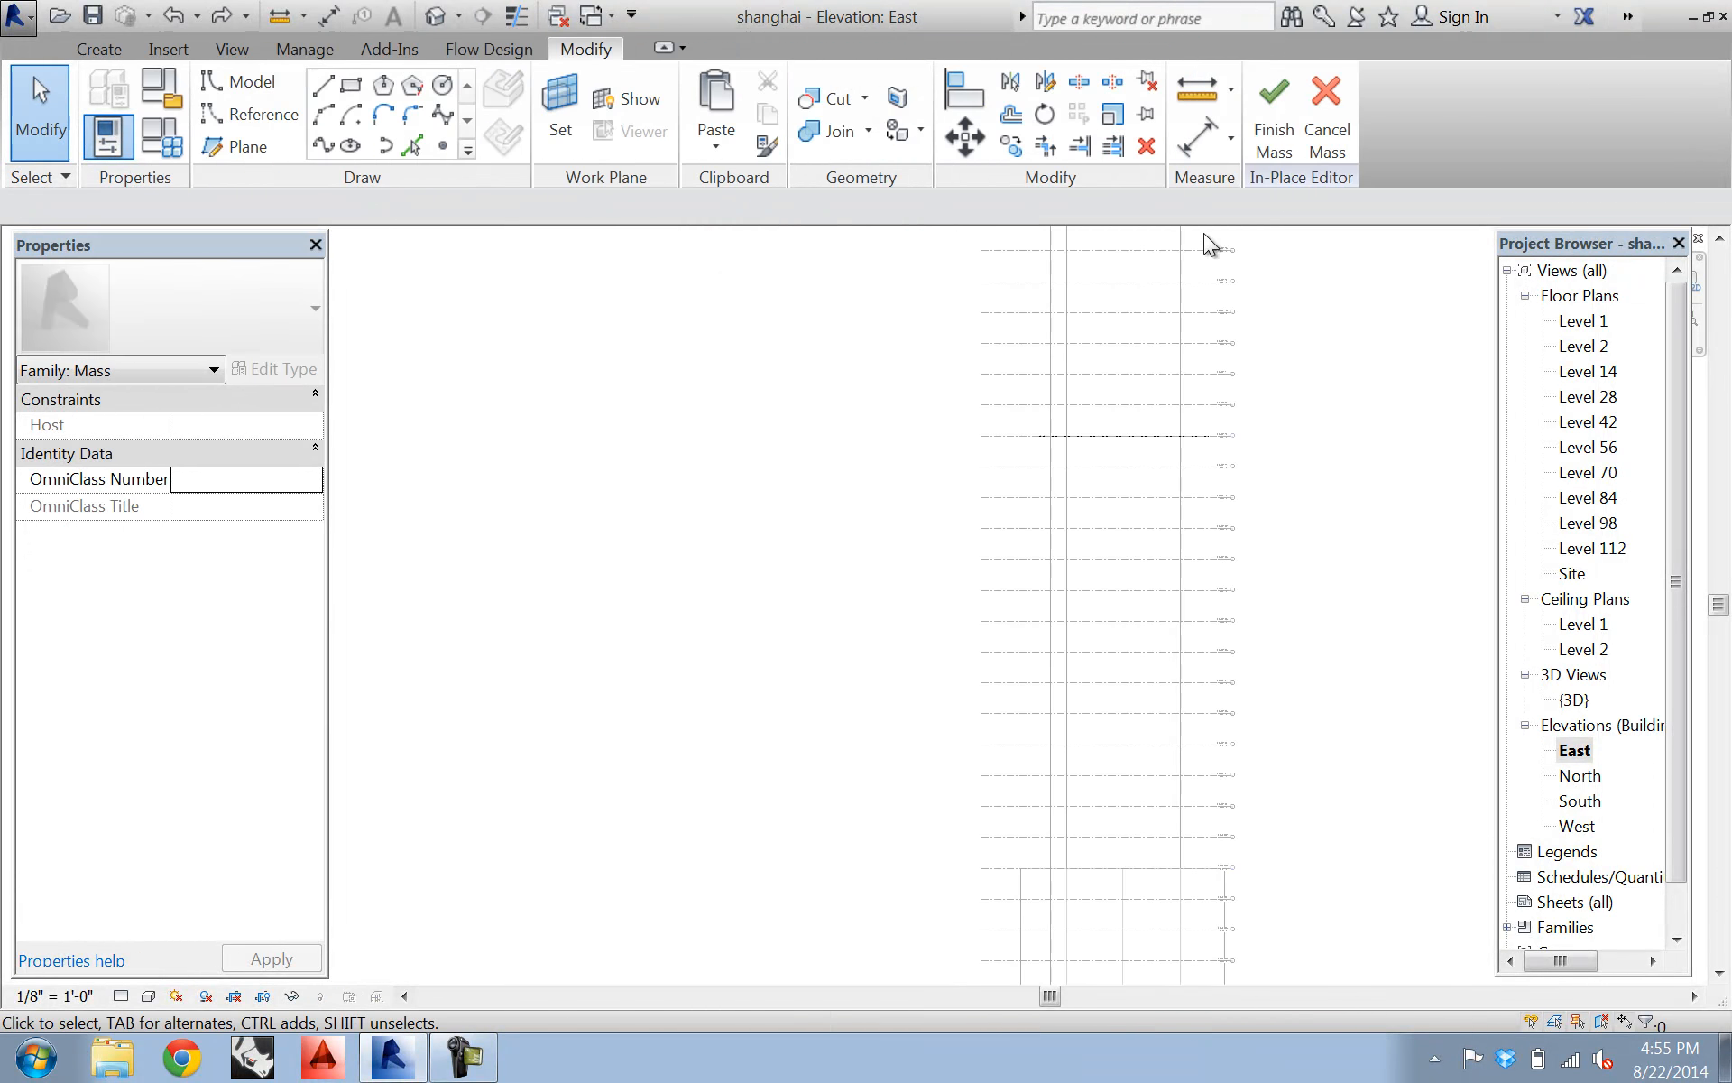
left_click(1122, 436)
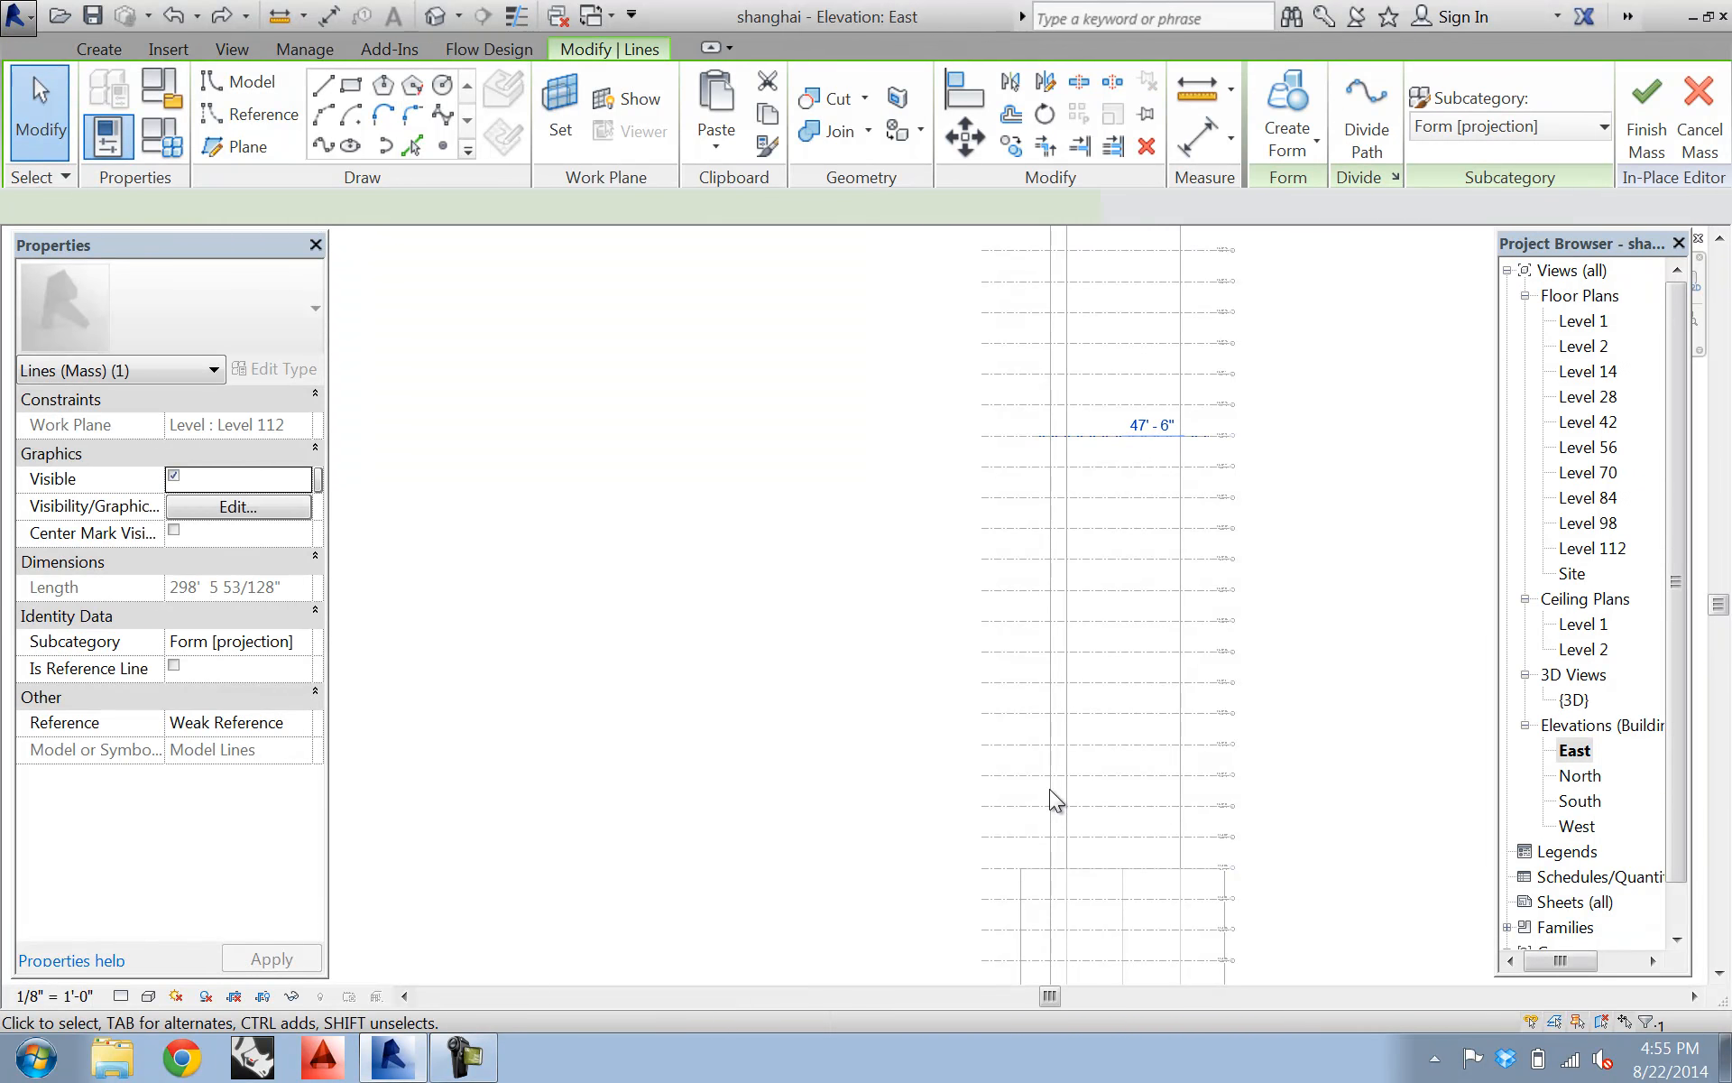
left_click(1095, 868, "ctrl")
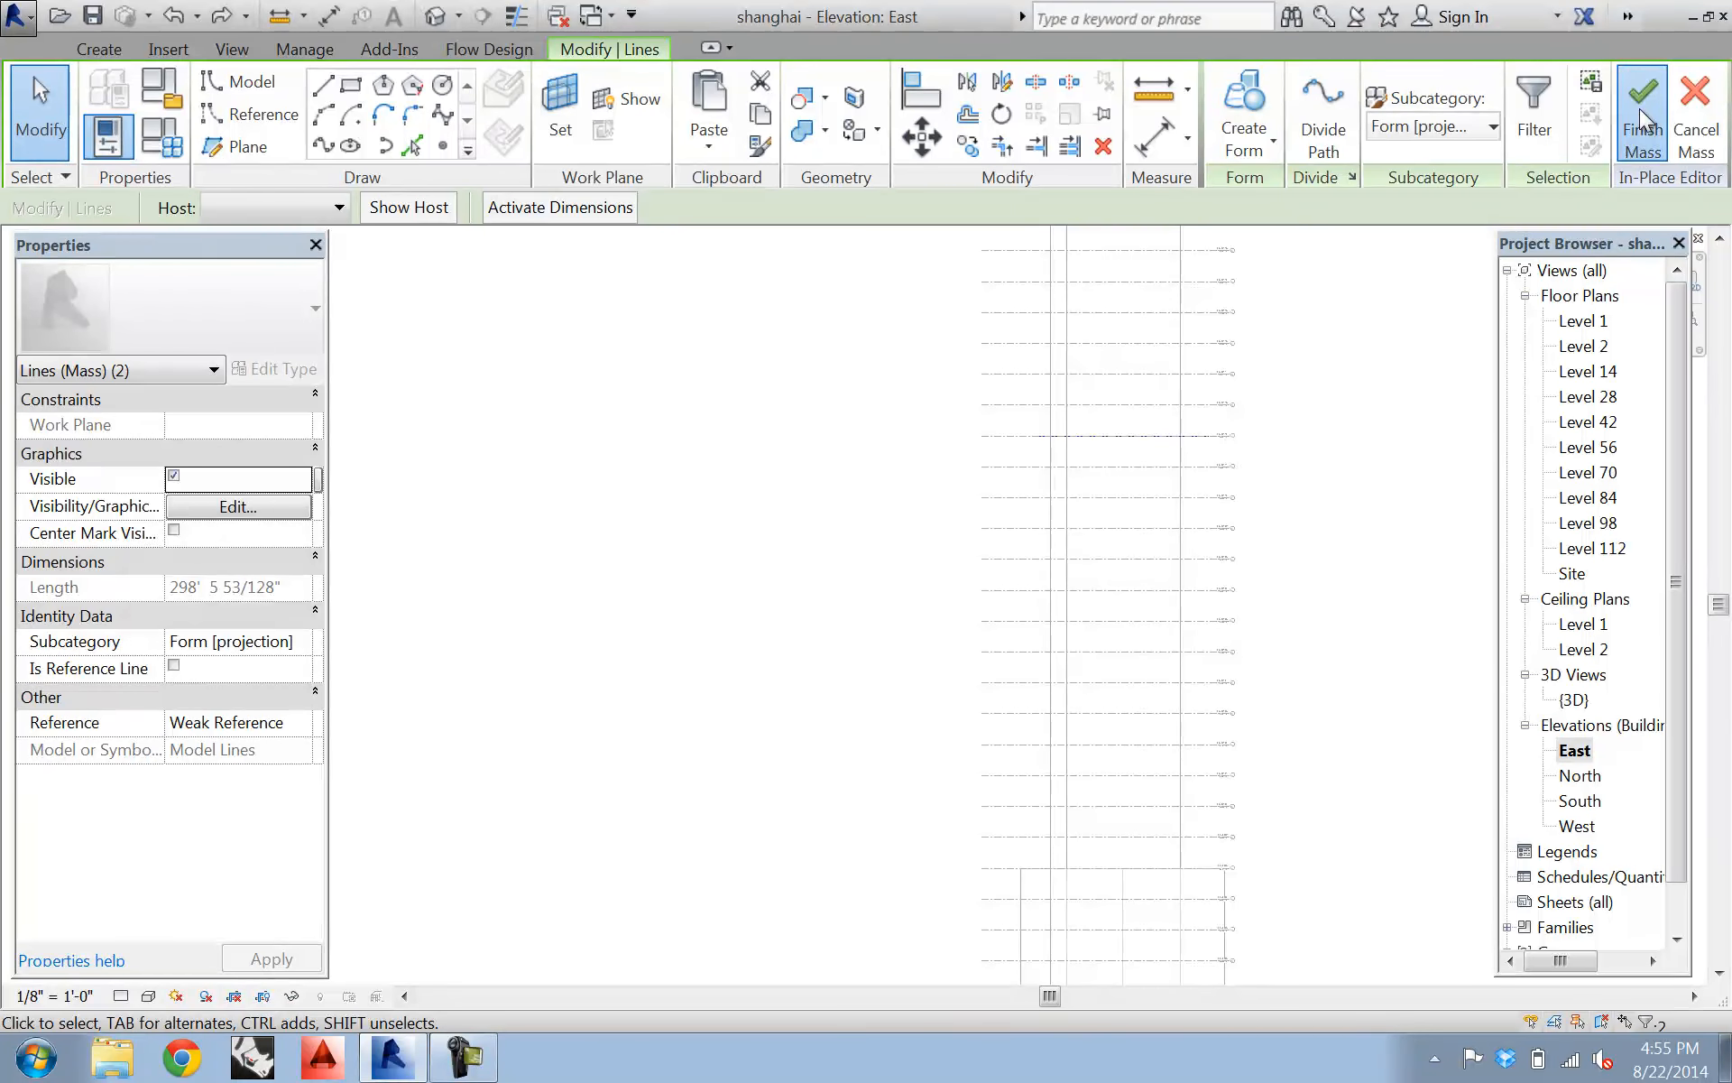
left_click(1233, 101)
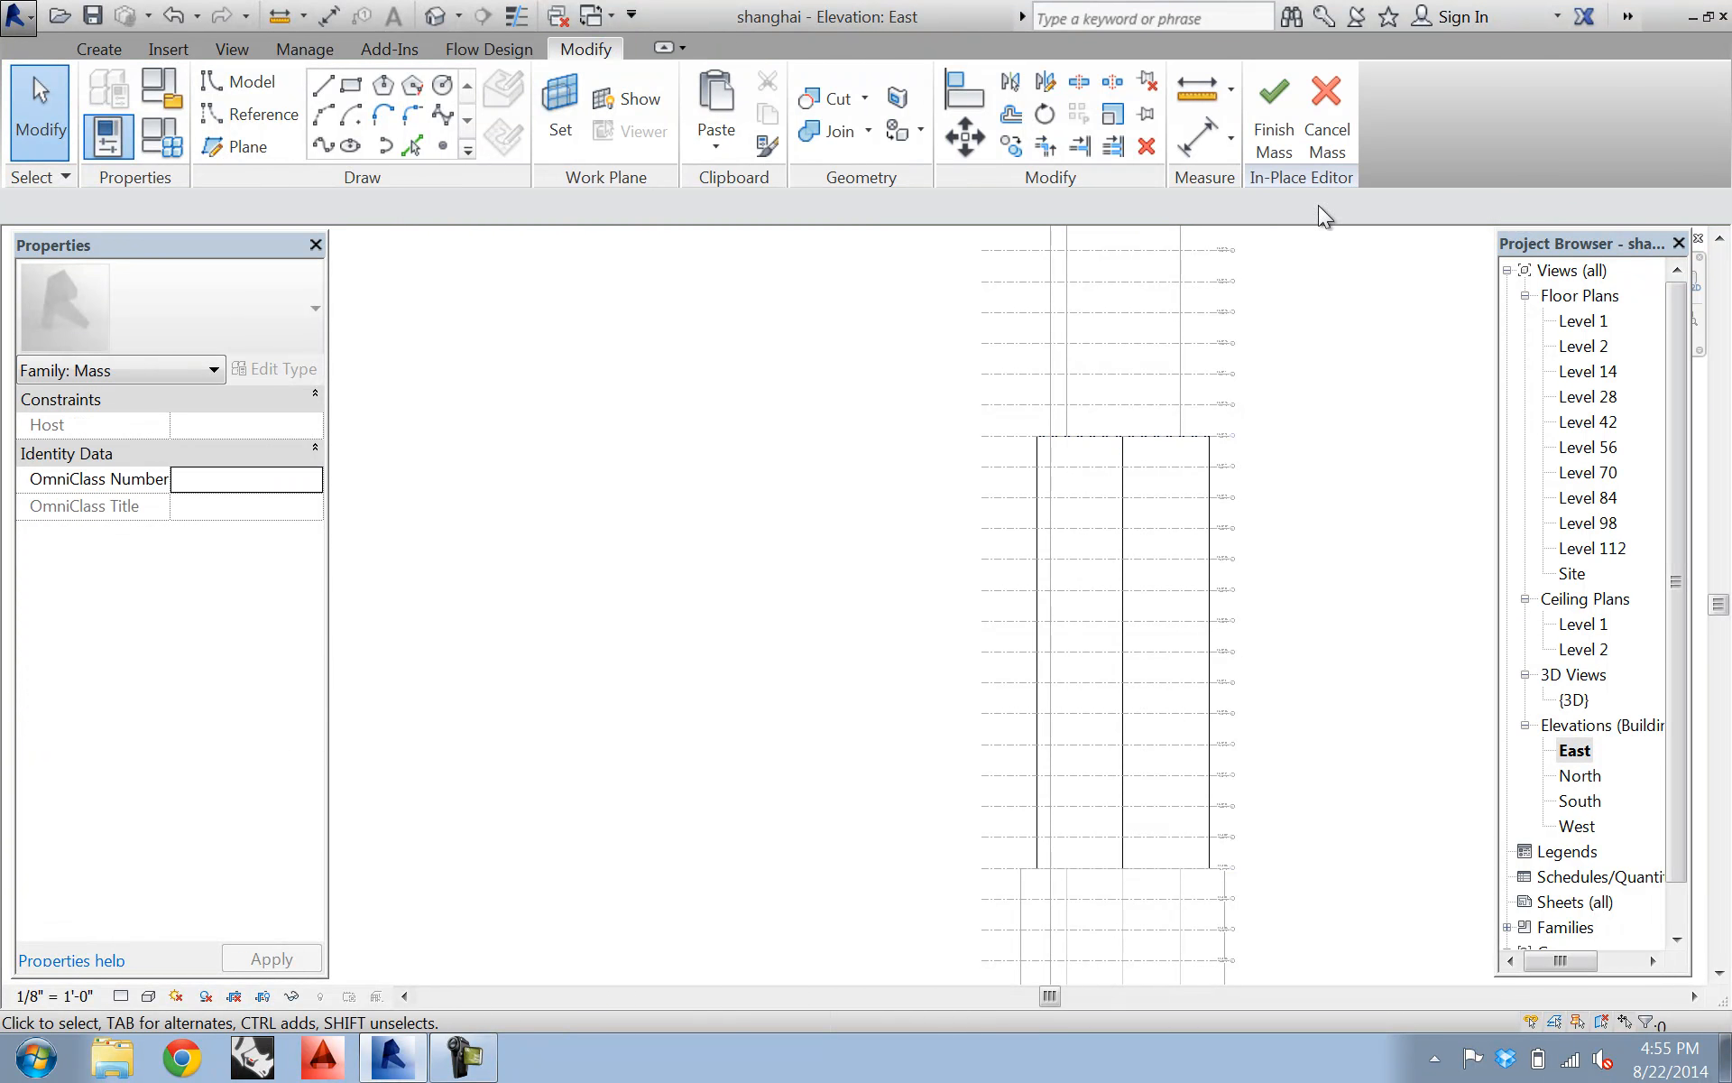
left_click(1268, 99)
middle_click_drag(1398, 441, 1227, 615)
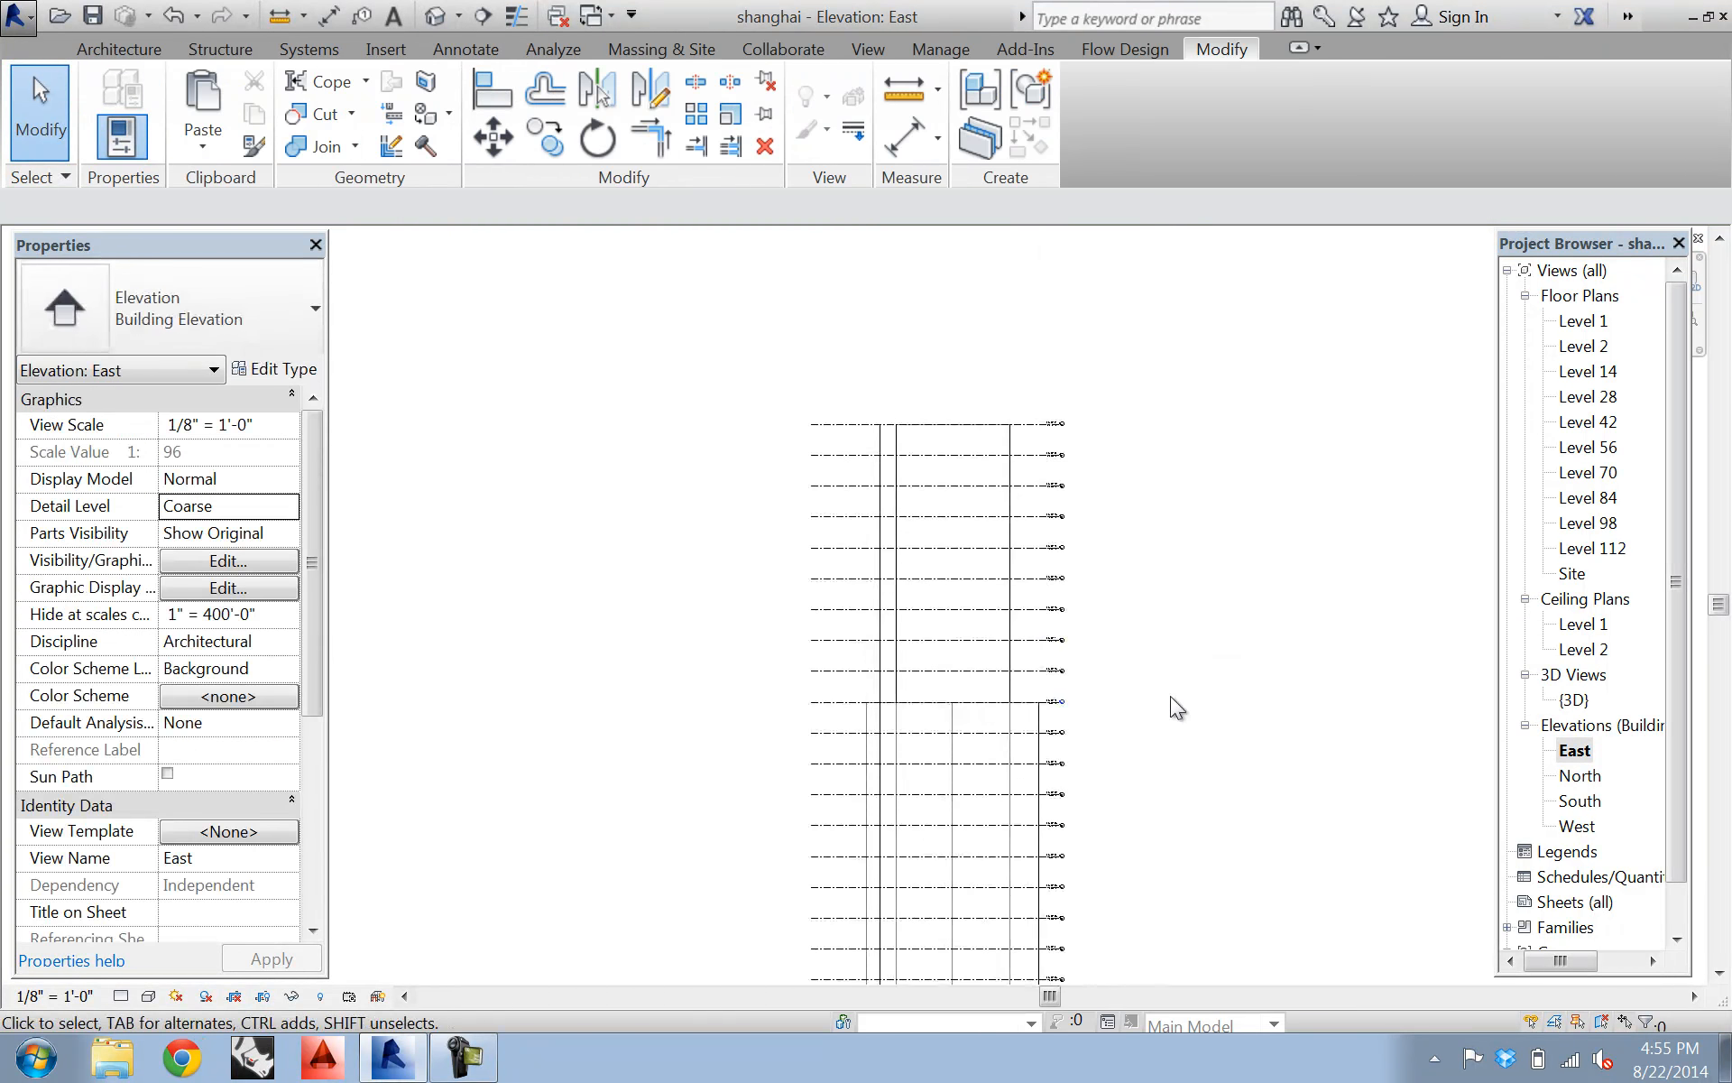
- Start a new in-place mass on the Level 112 floor plan, keeping the suggested name
double_click(1601, 548)
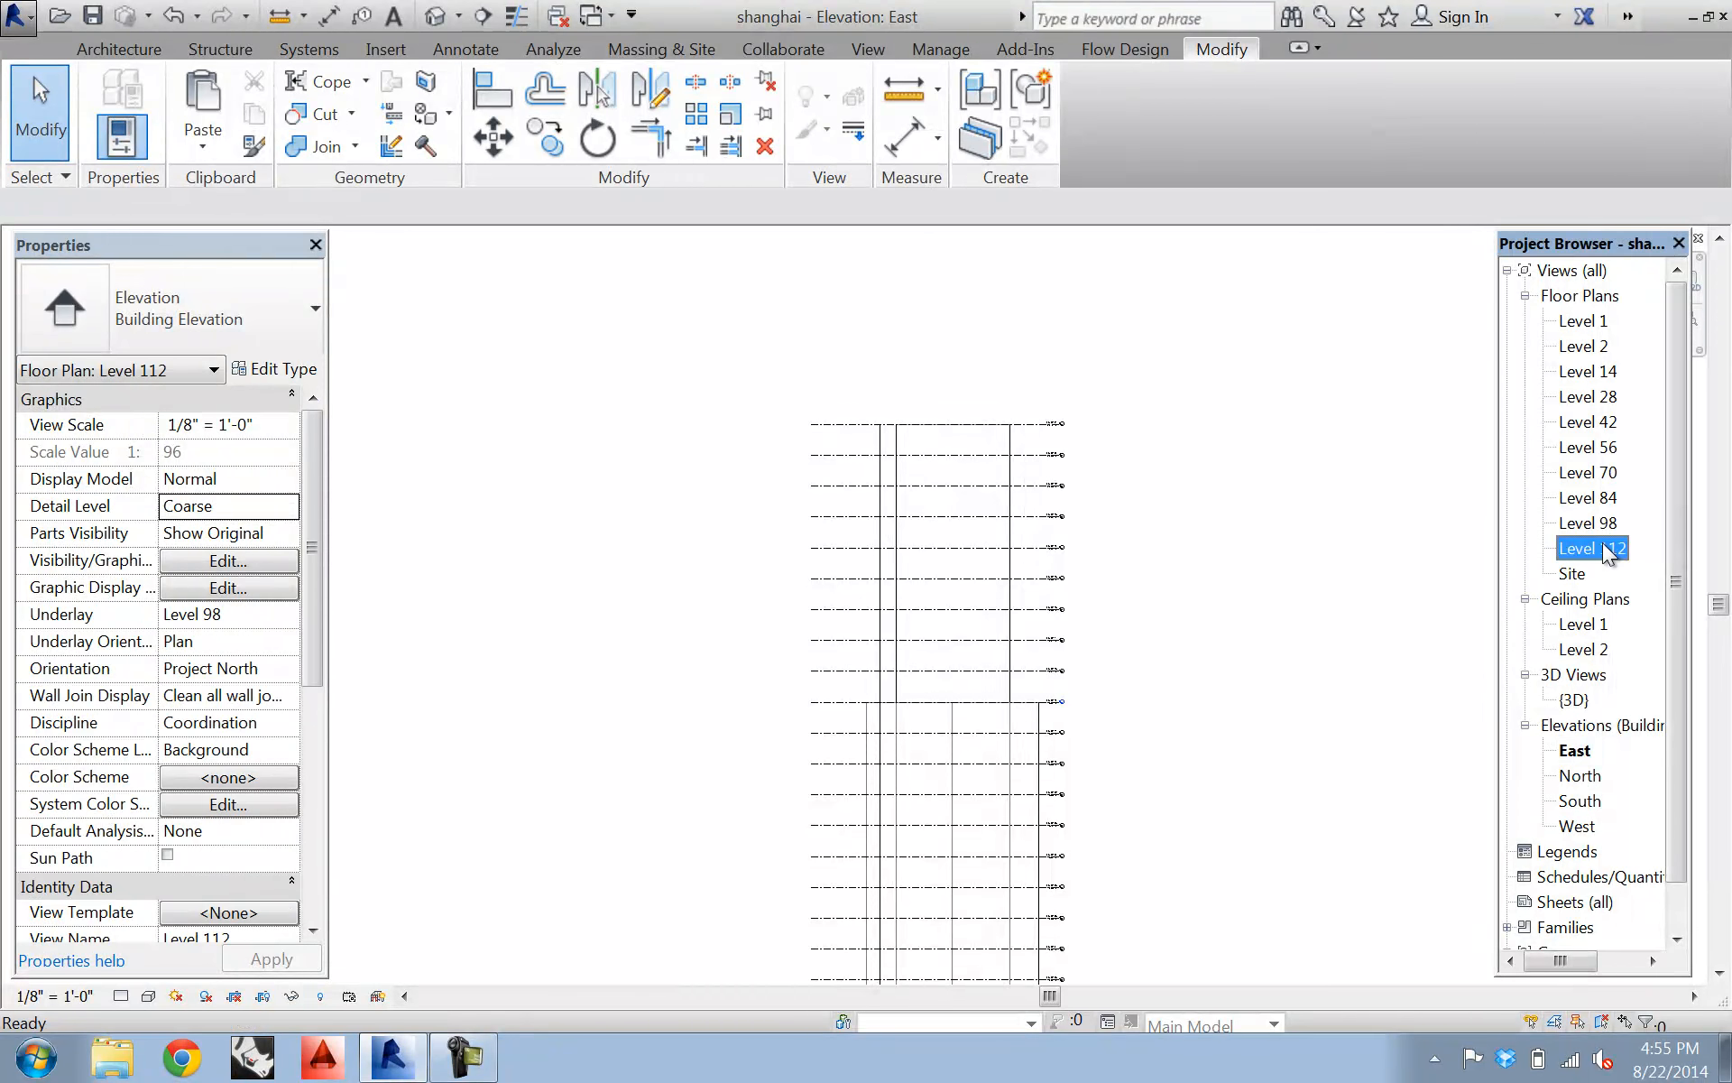
scroll(902, 556, "up", 4)
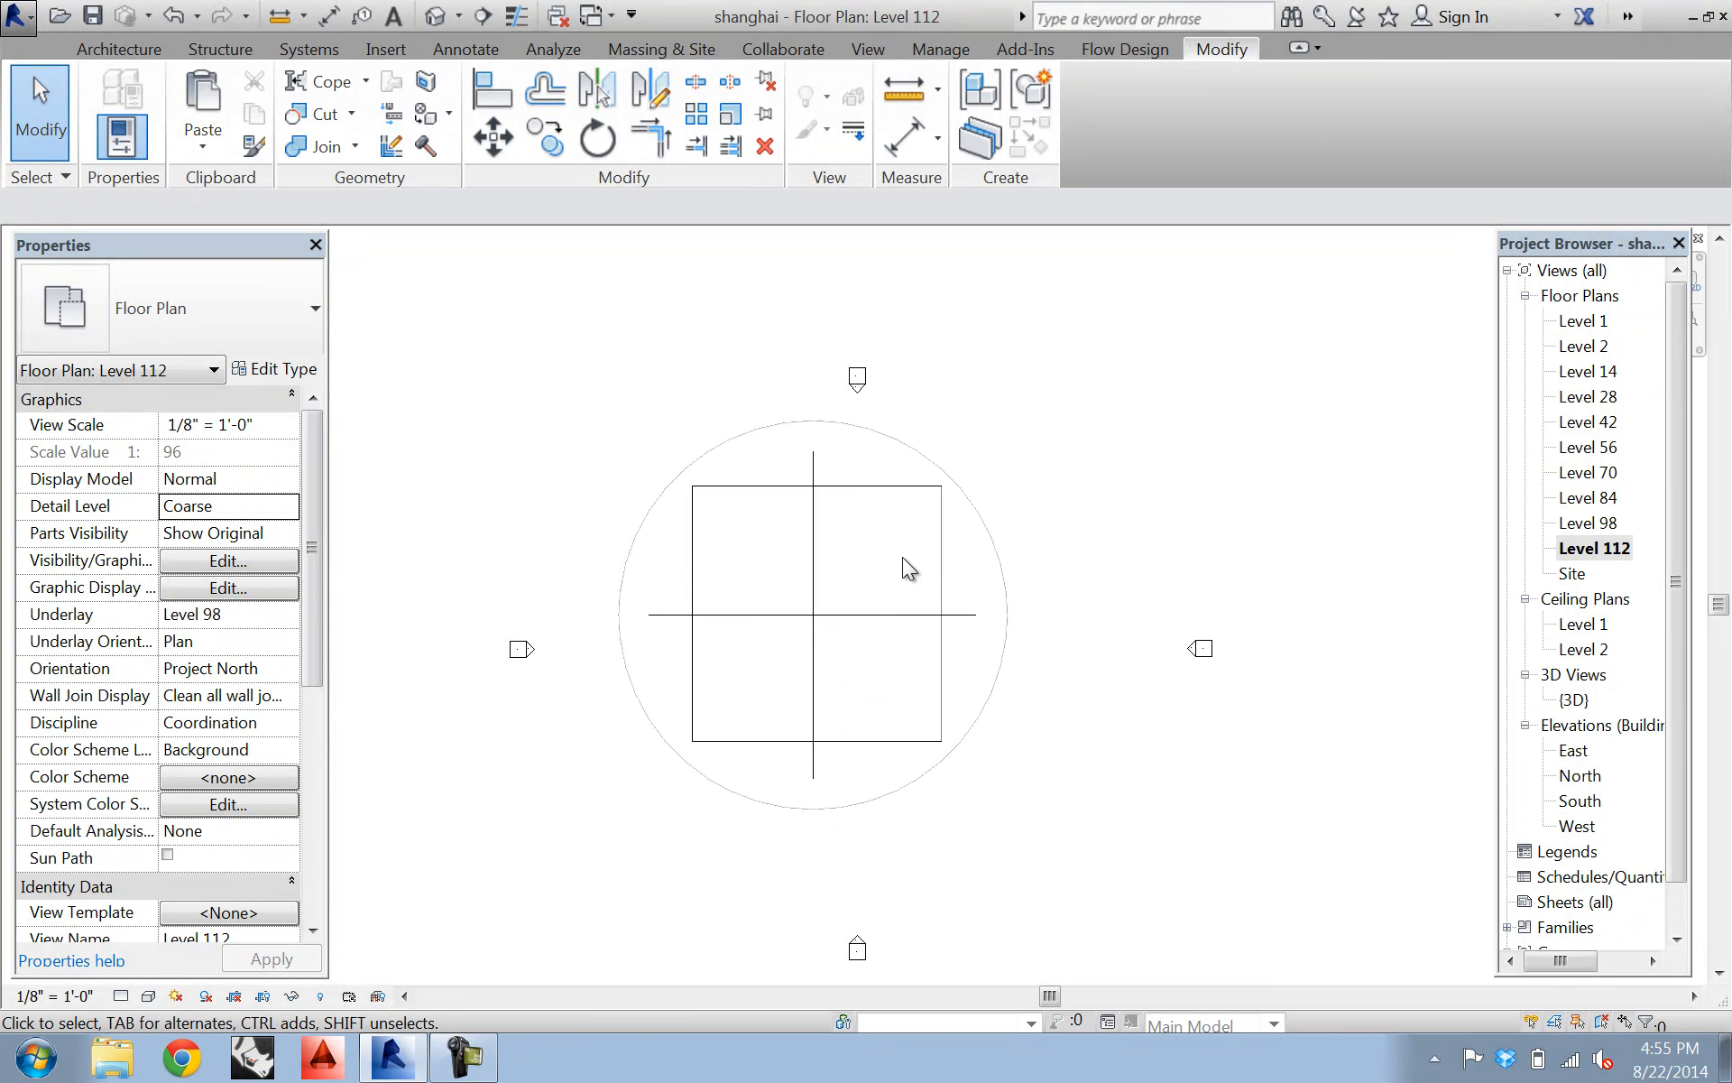
left_click(1005, 533)
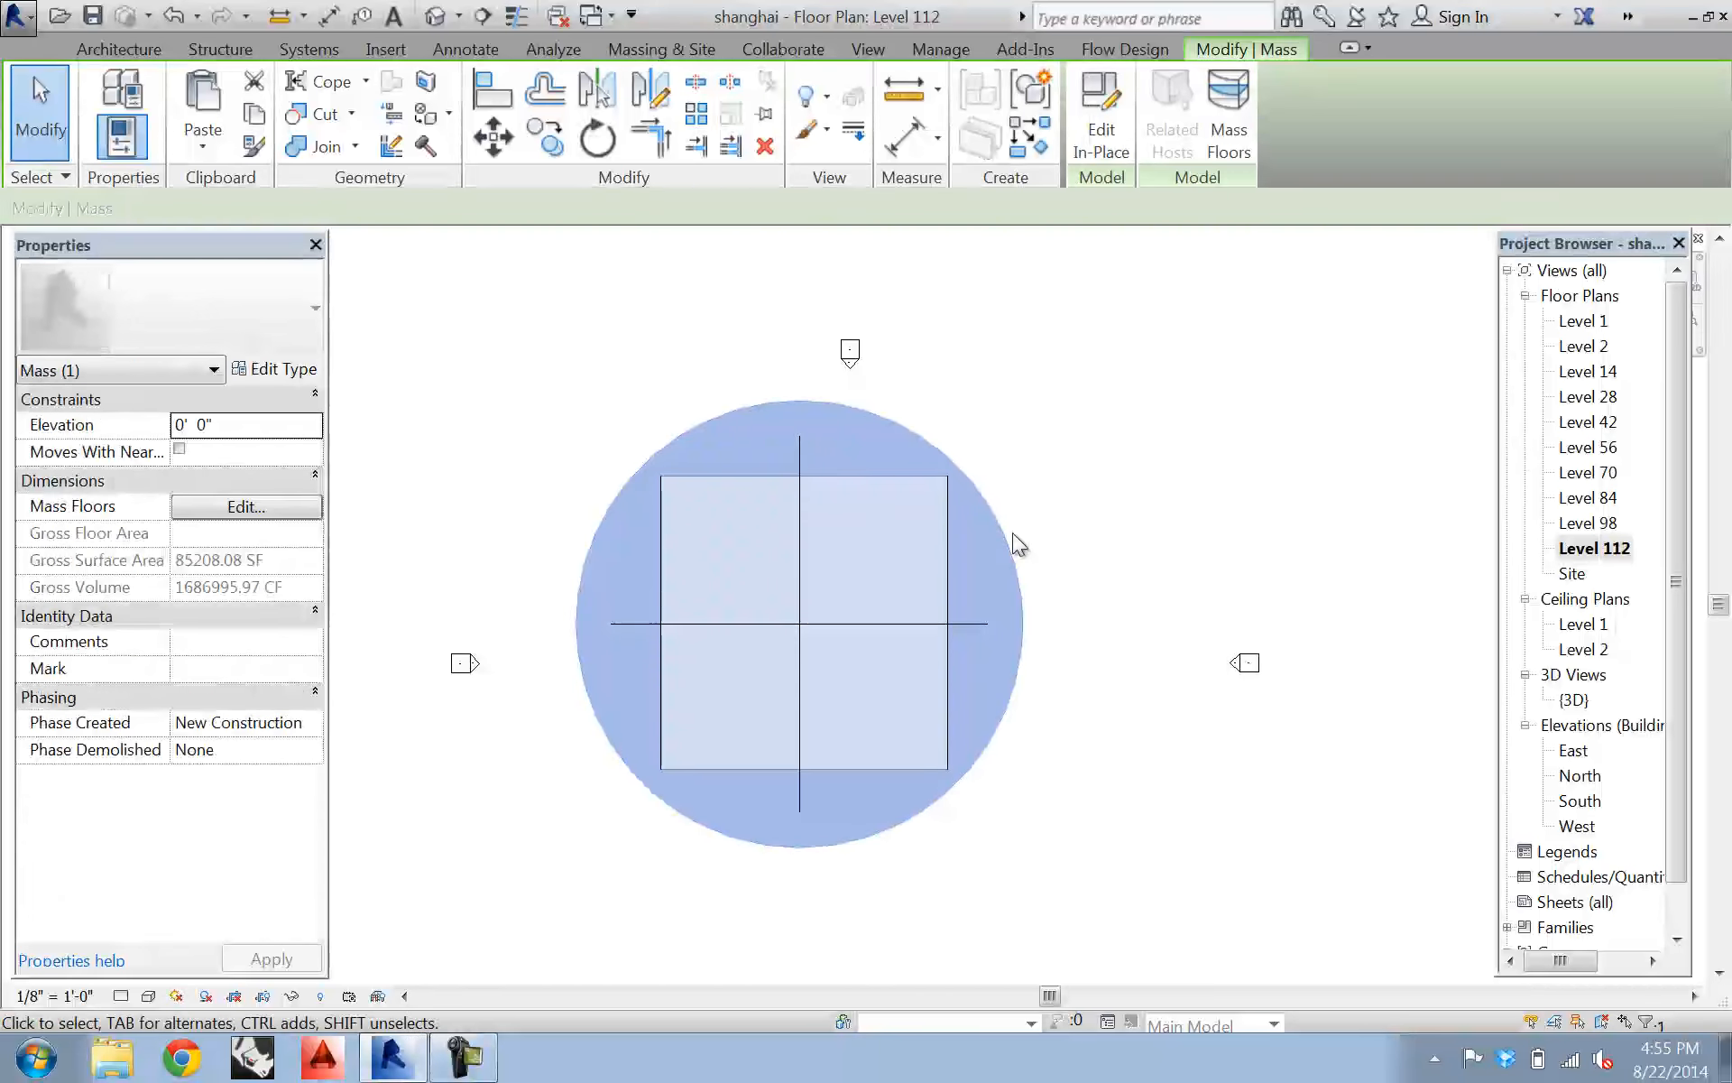
middle_click_drag(912, 521, 990, 483)
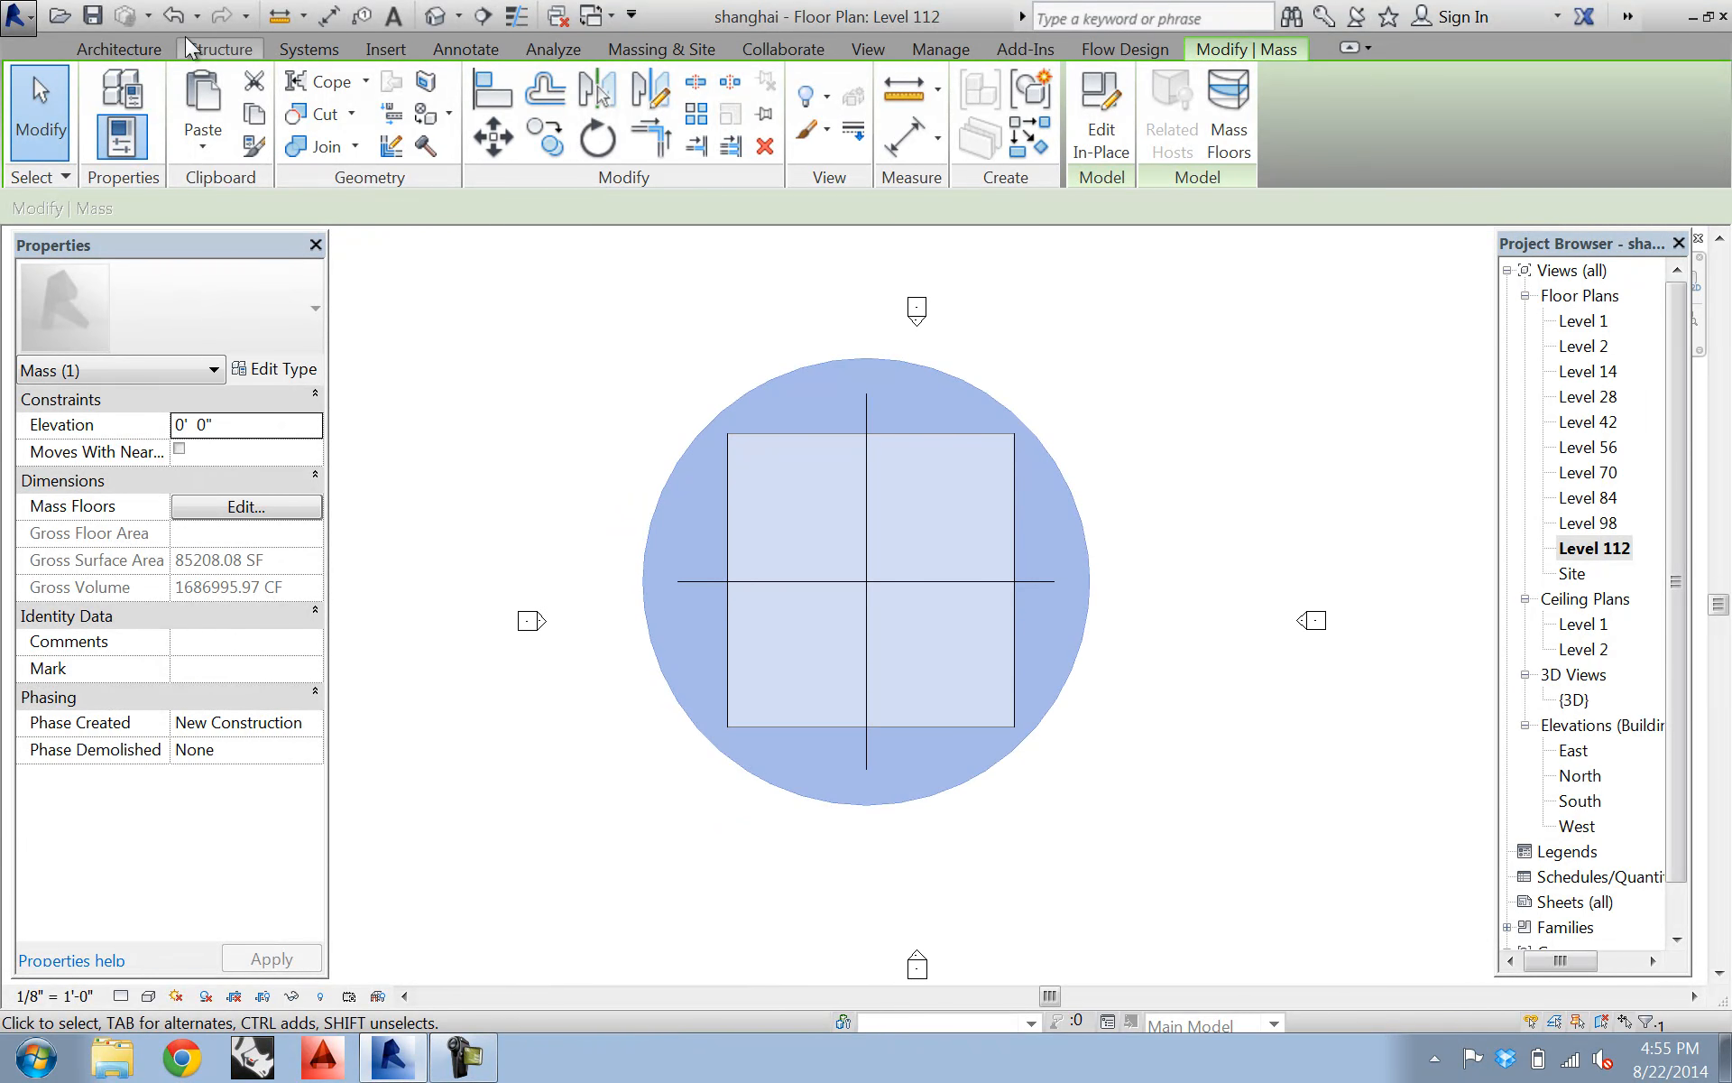
left_click(661, 49)
left_click(277, 118)
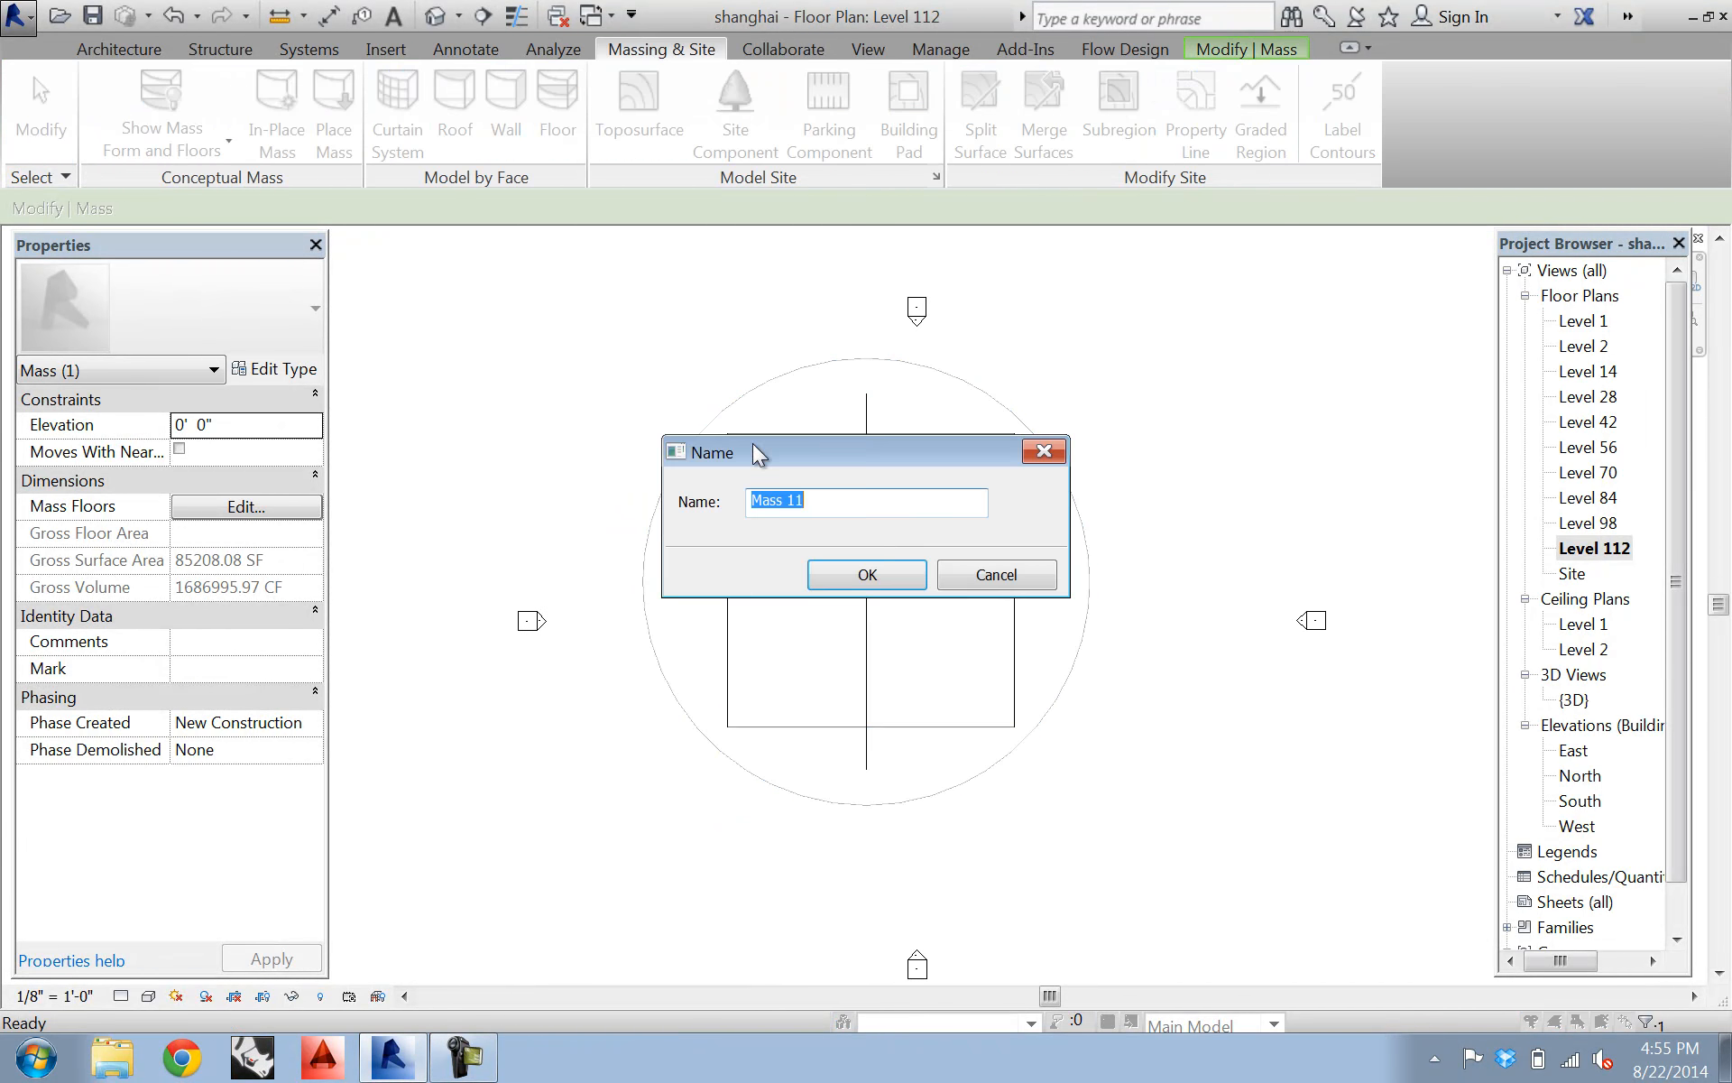
left_click(866, 574)
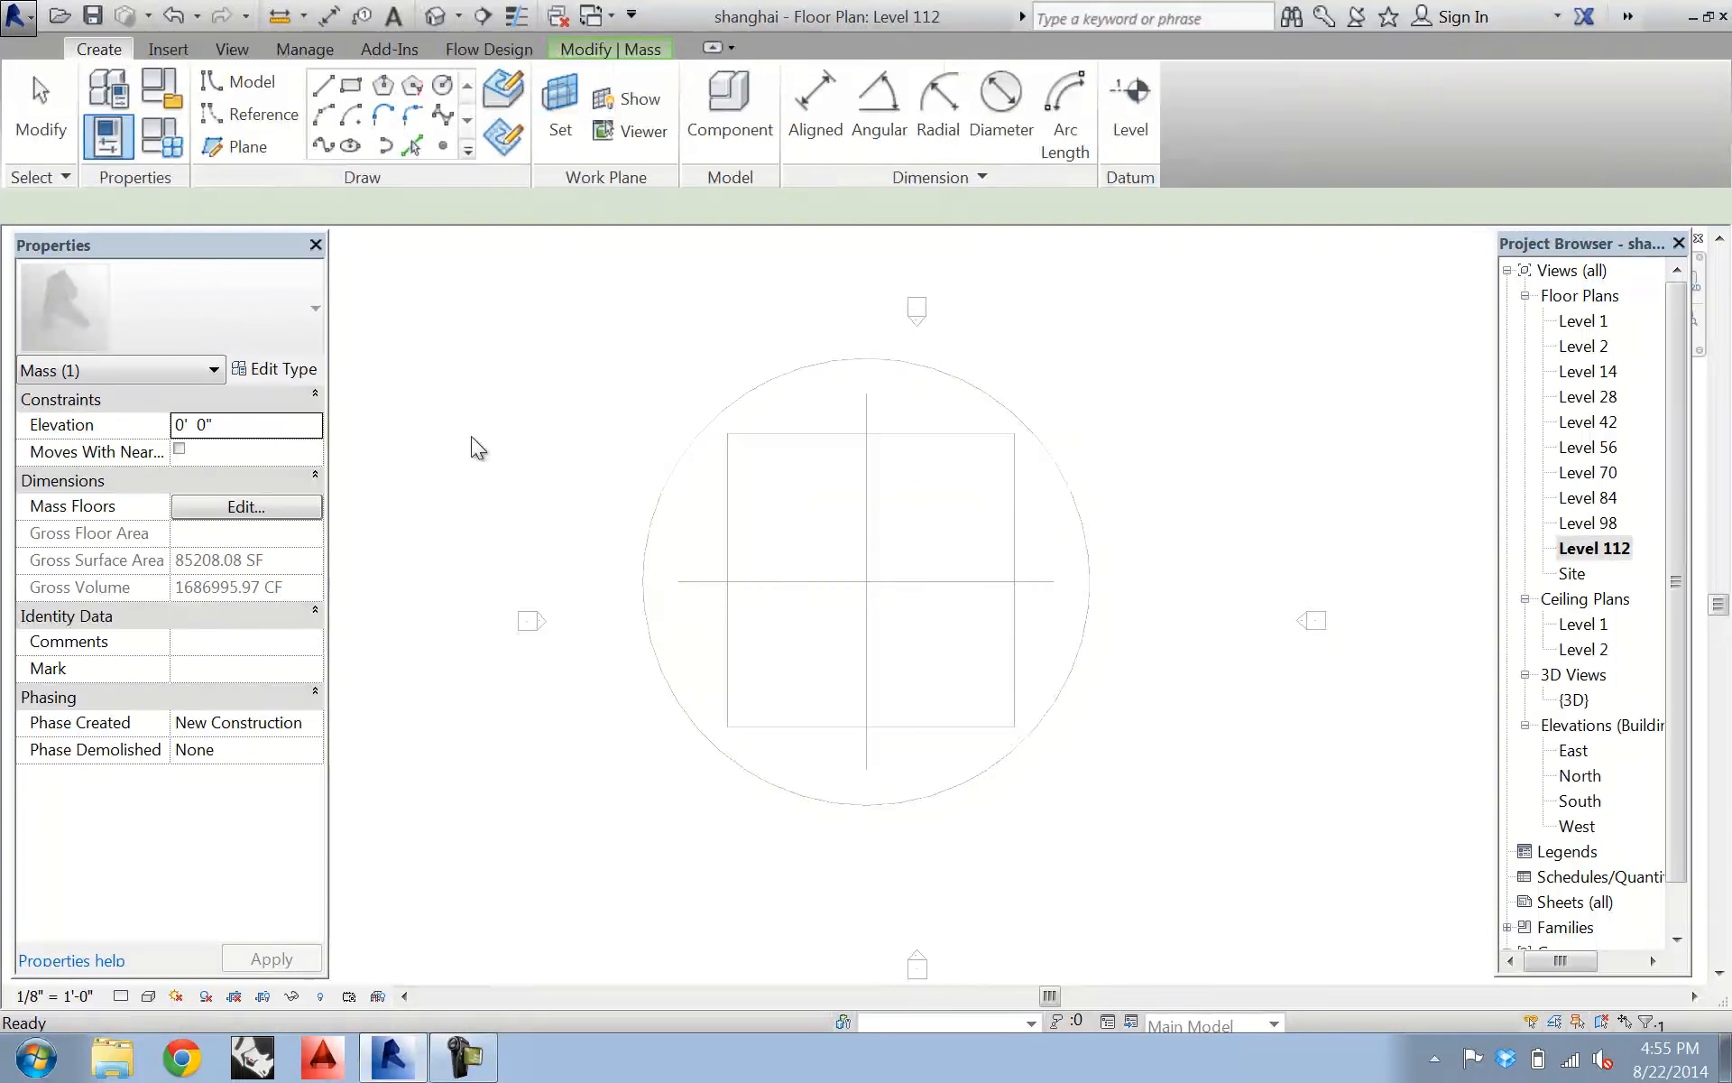
- Draw a circle with a 44'-0" radius centred on the square tower on Level 112
left_click(442, 86)
left_click(866, 580)
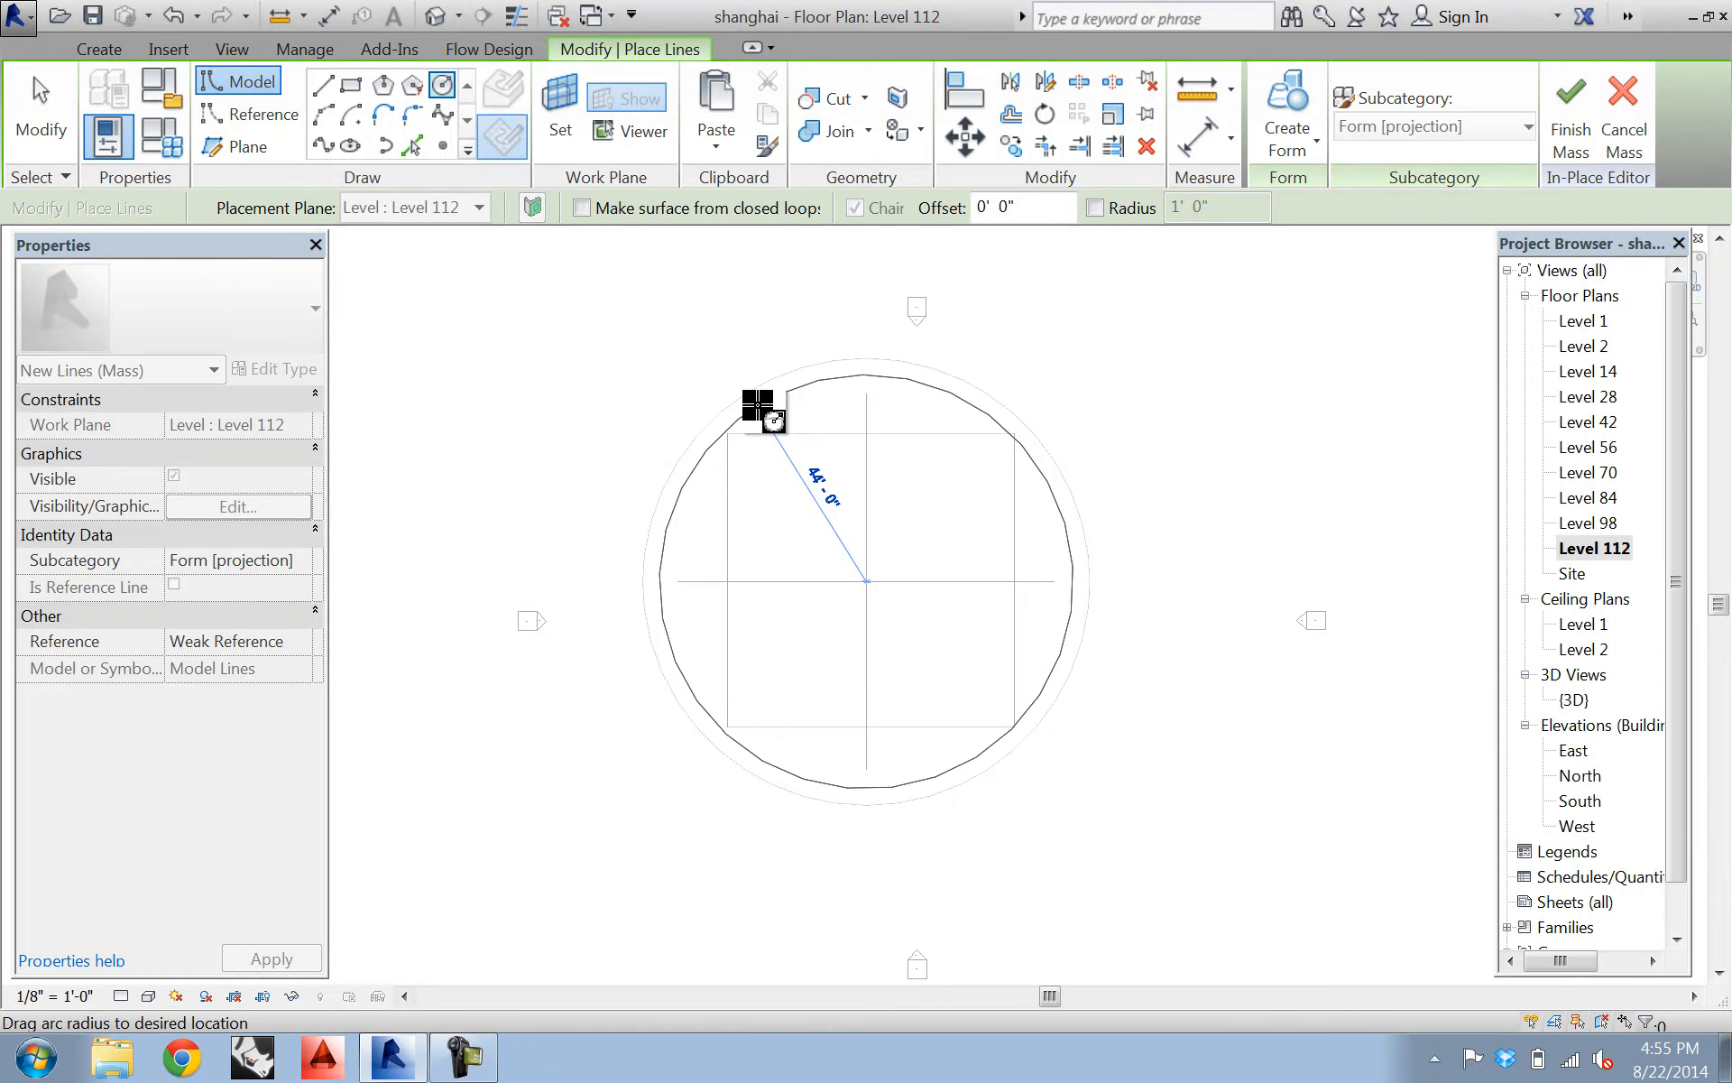
left_click(758, 406)
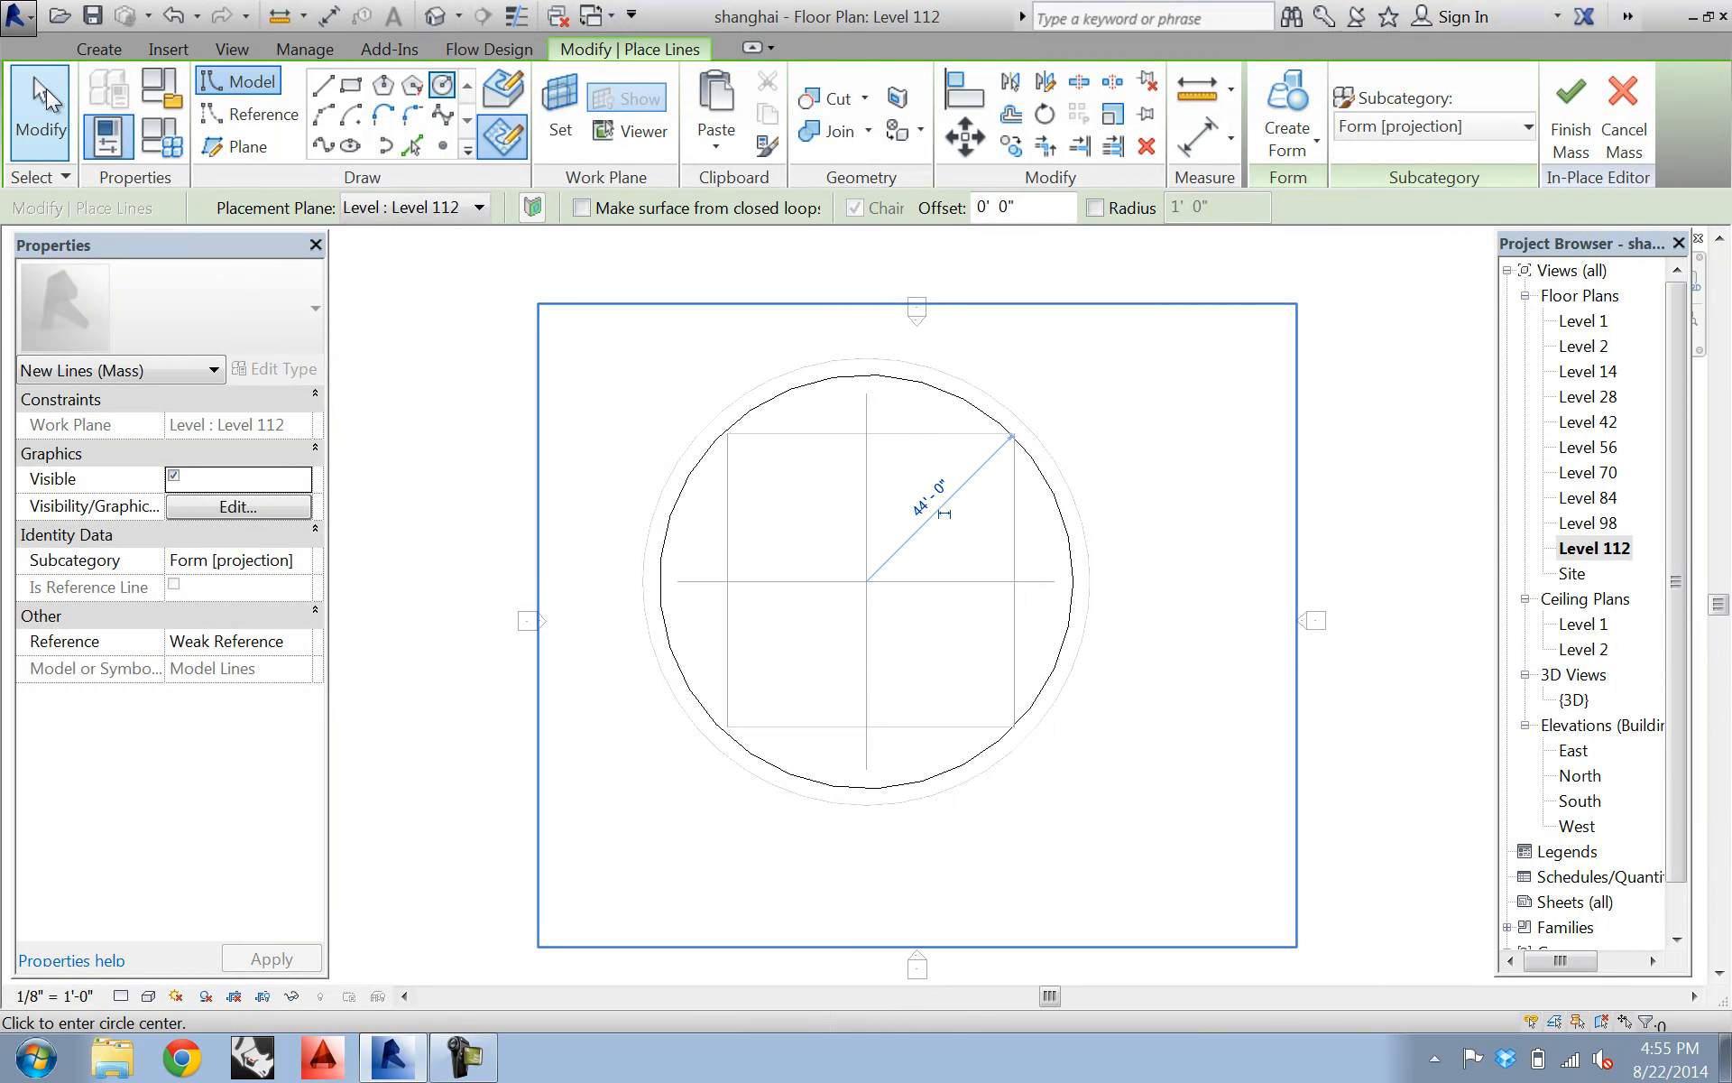
- Copy the 44'-0" radius circle straight up from Level 112 to Level 121 in the East elevation
left_click(41, 95)
left_click(981, 420)
double_click(1577, 751)
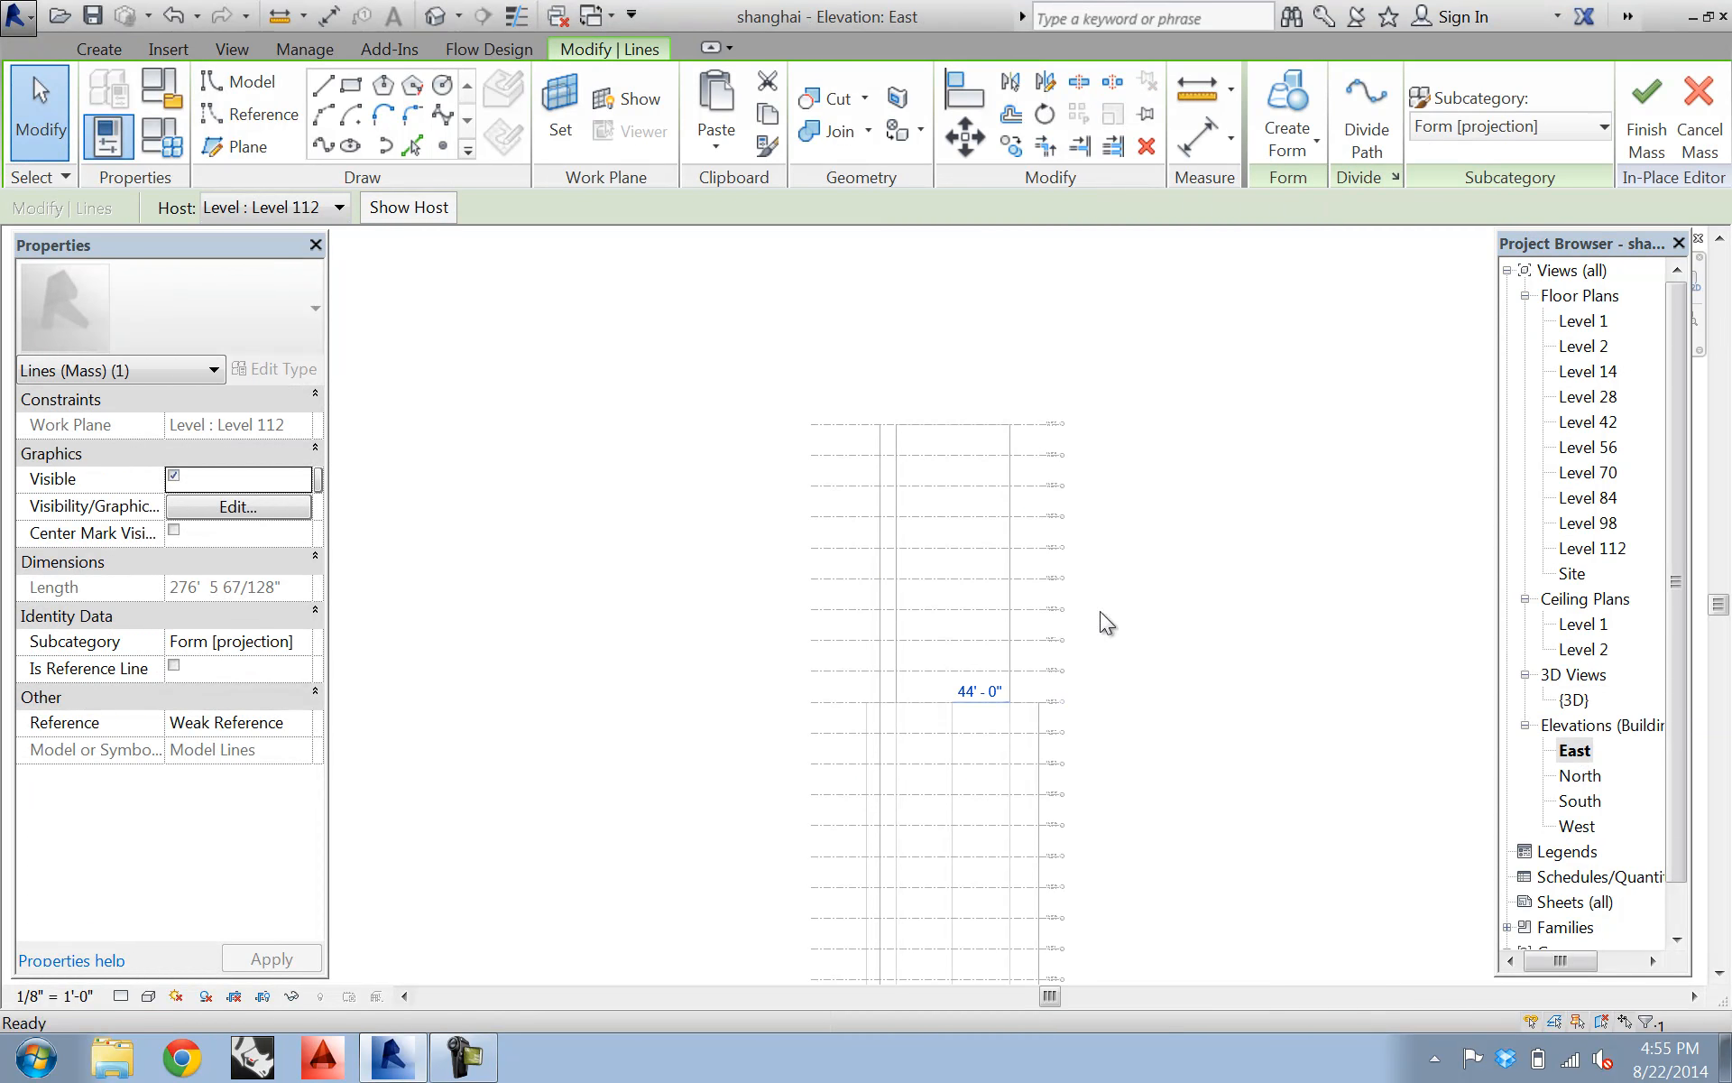
key("r")
key("o")
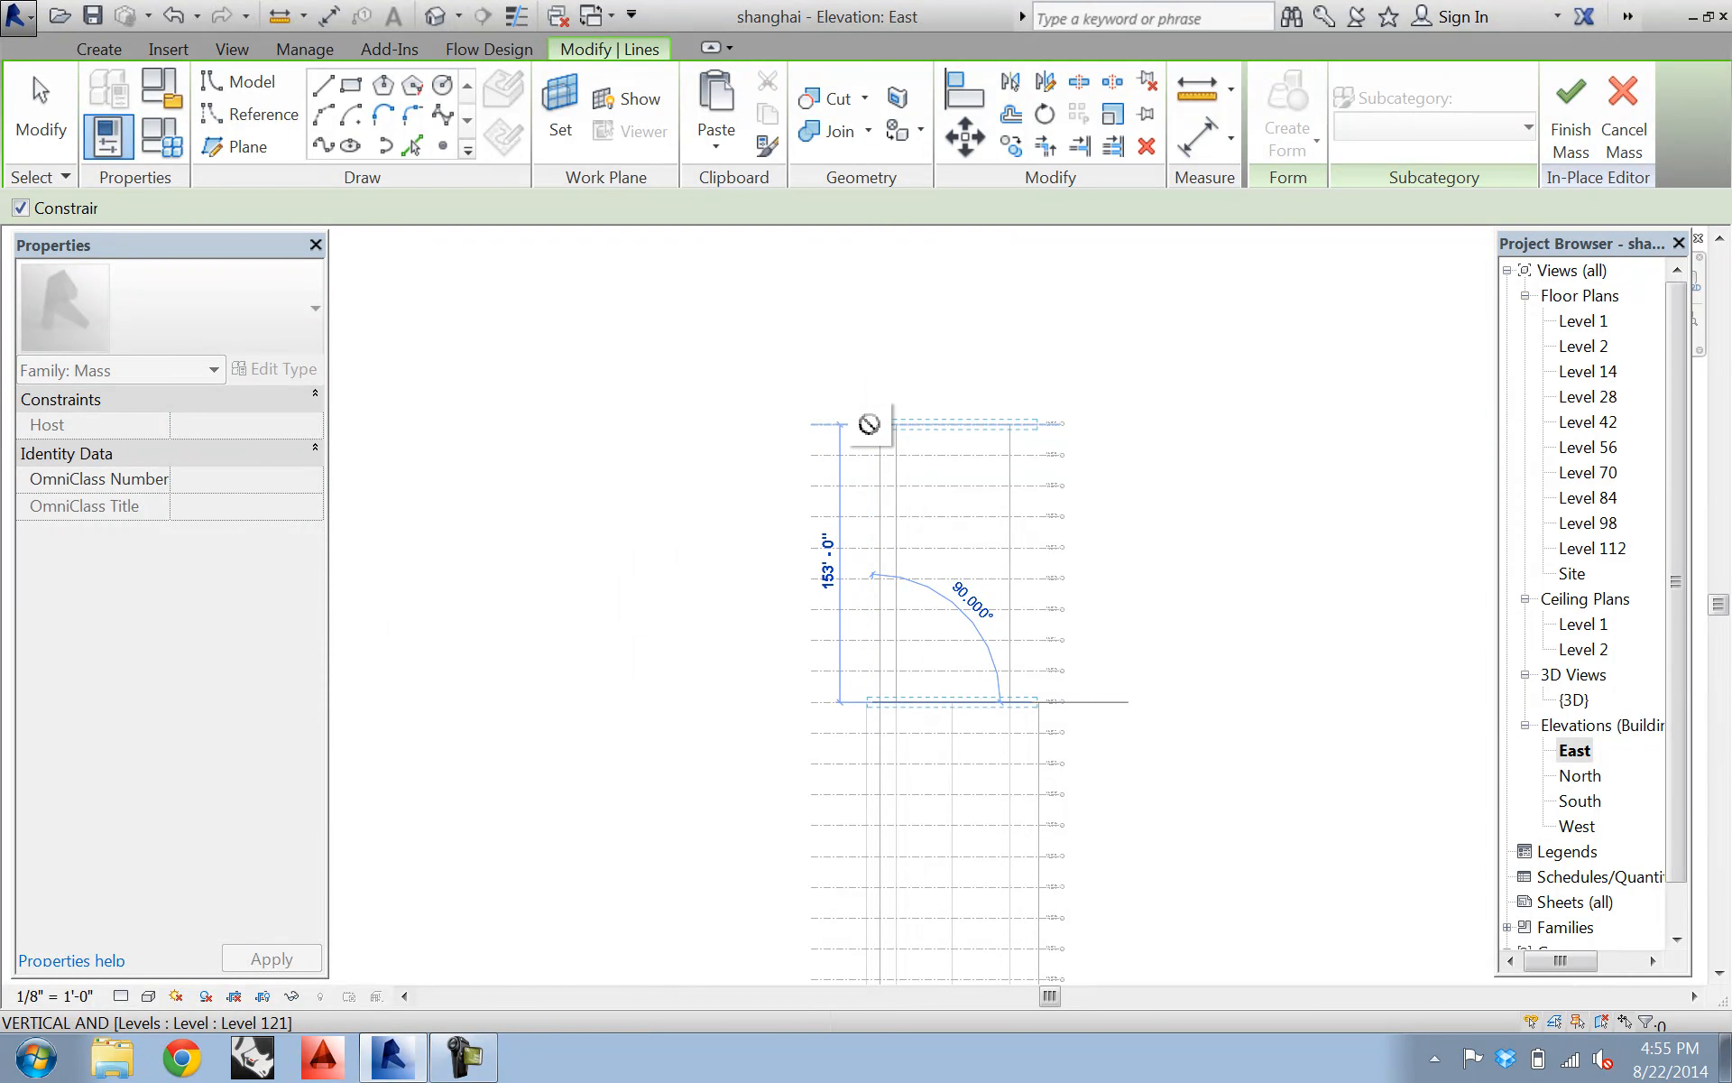
left_click(869, 424)
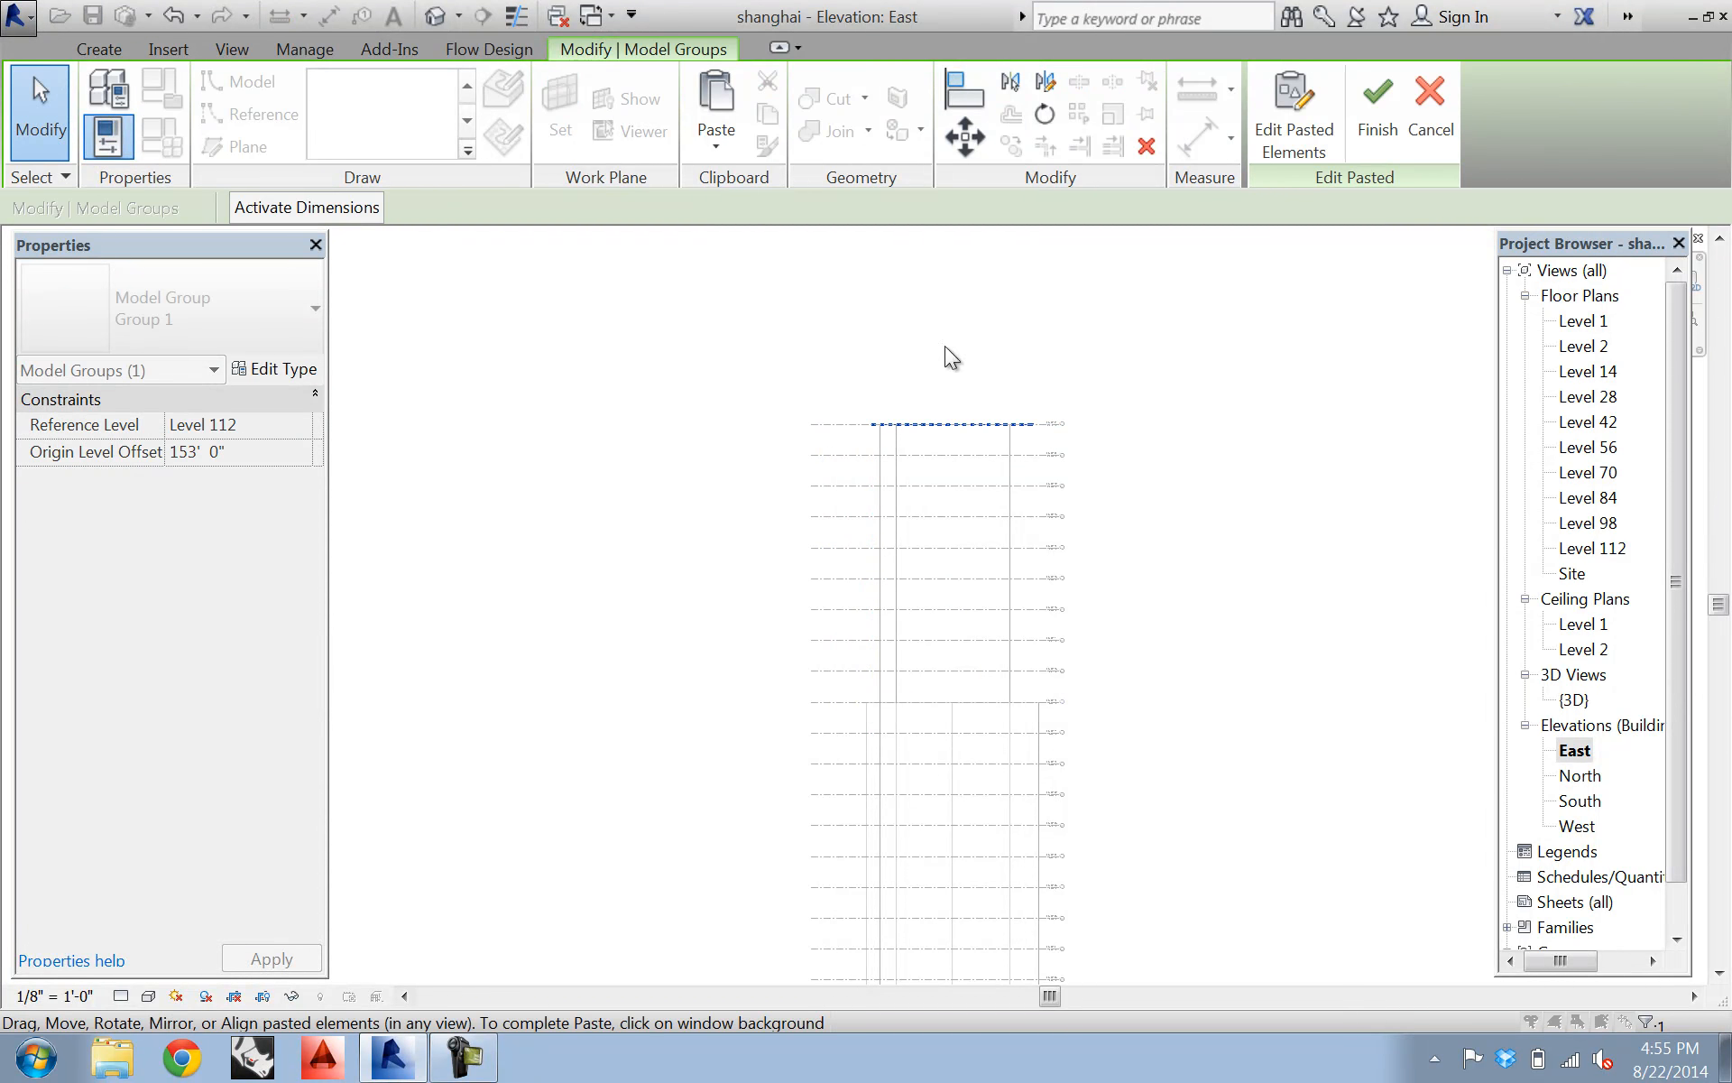
left_click(853, 411)
- Create a solid form between the Level 112 and Level 121 circles, finish the mass and view the whole tower in 3D
left_click(878, 424)
left_click(956, 709, "ctrl")
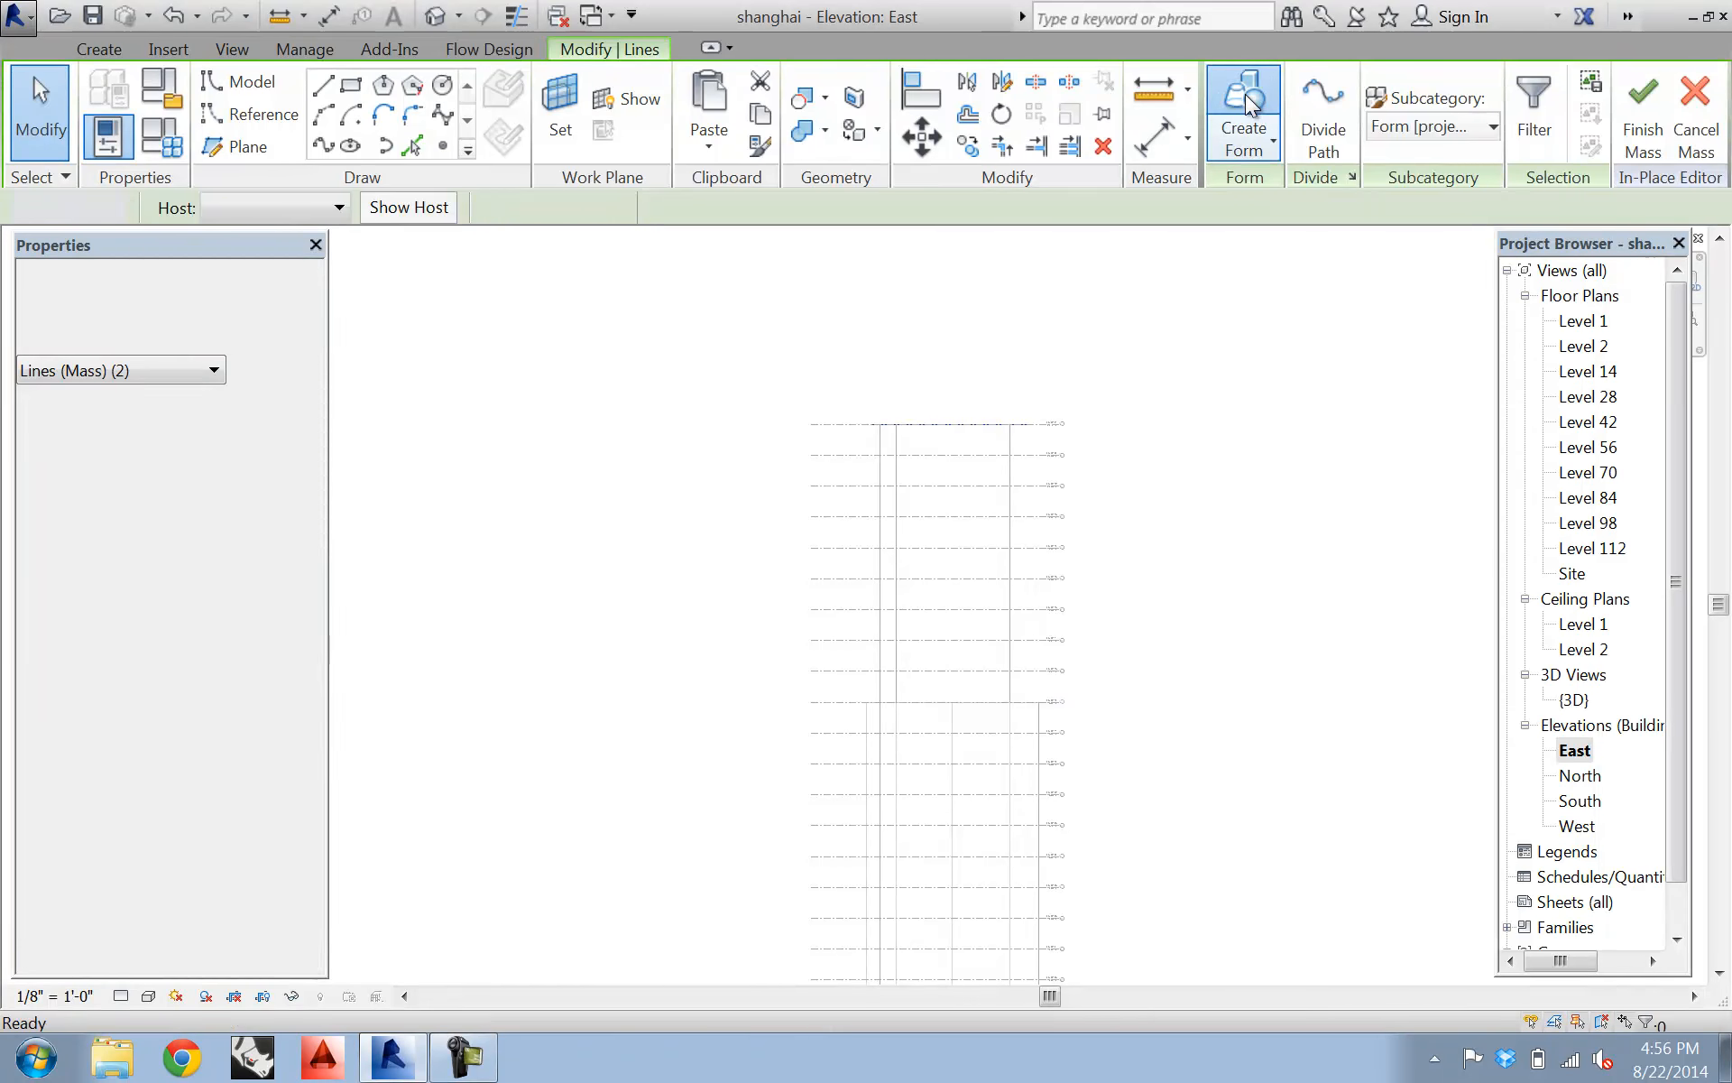
left_click(1249, 102)
left_click(1272, 108)
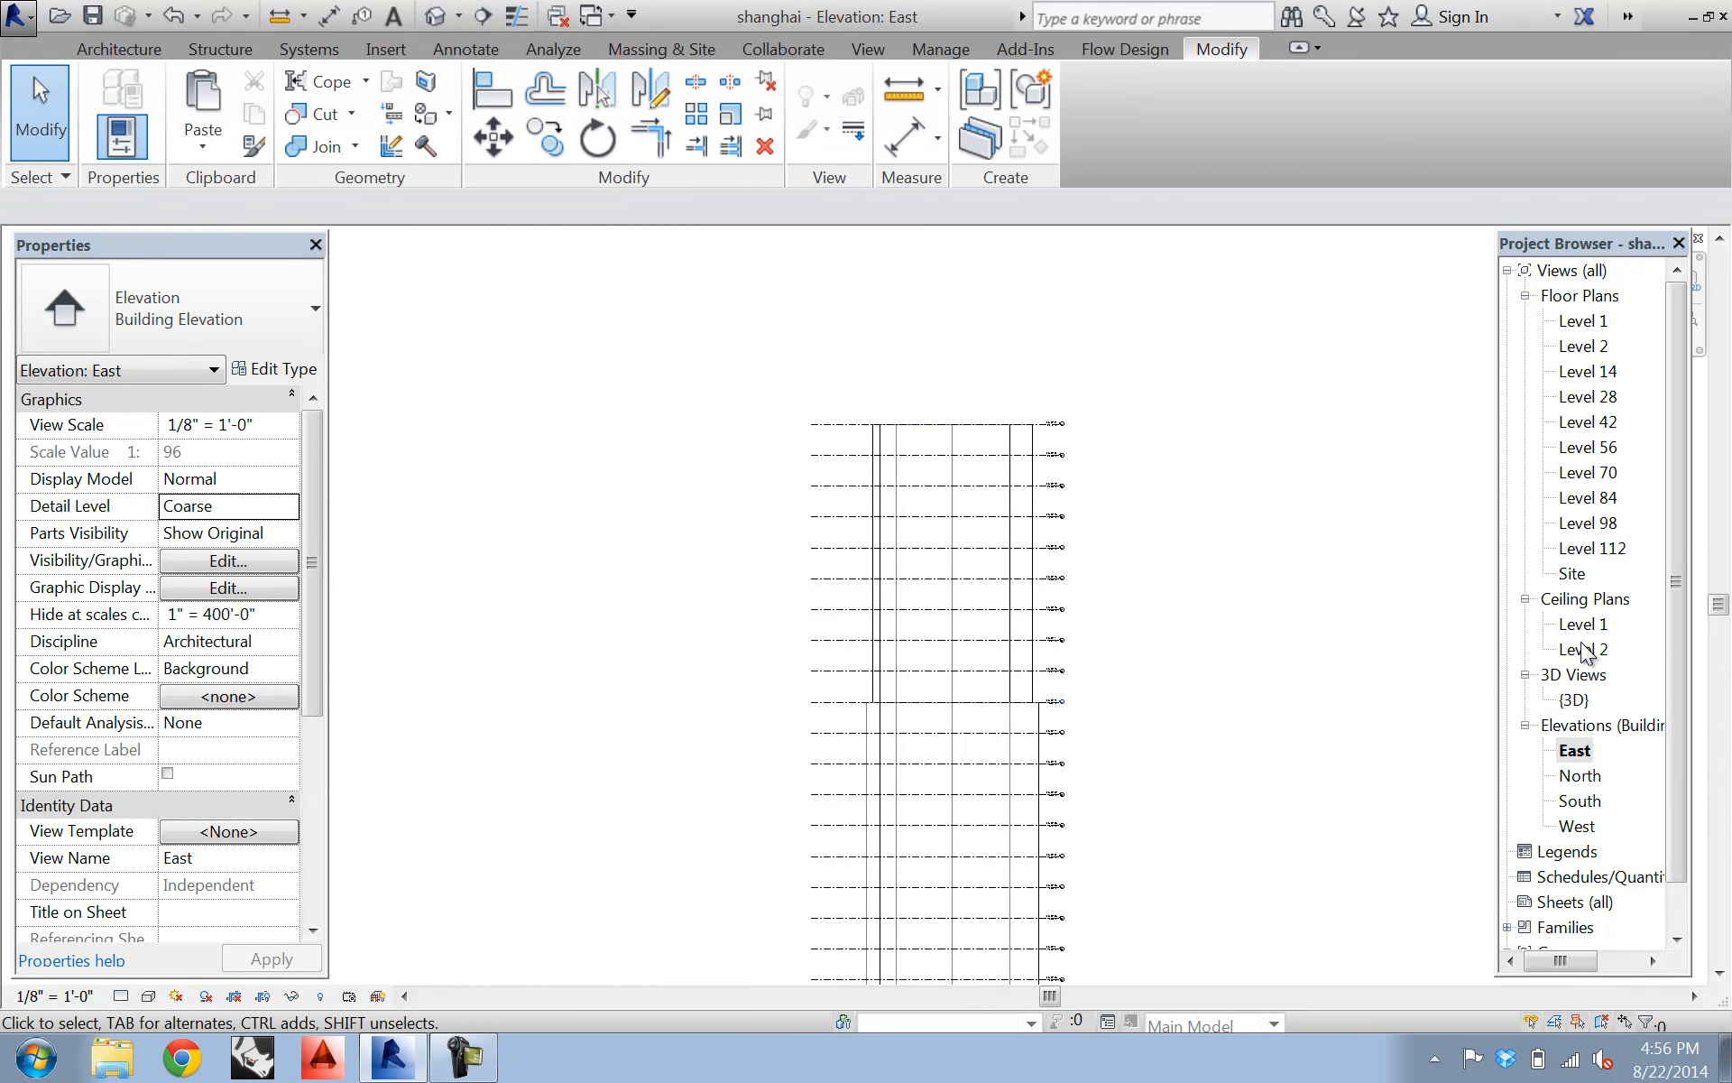
double_click(1574, 700)
middle_click_drag(955, 621, 1096, 920)
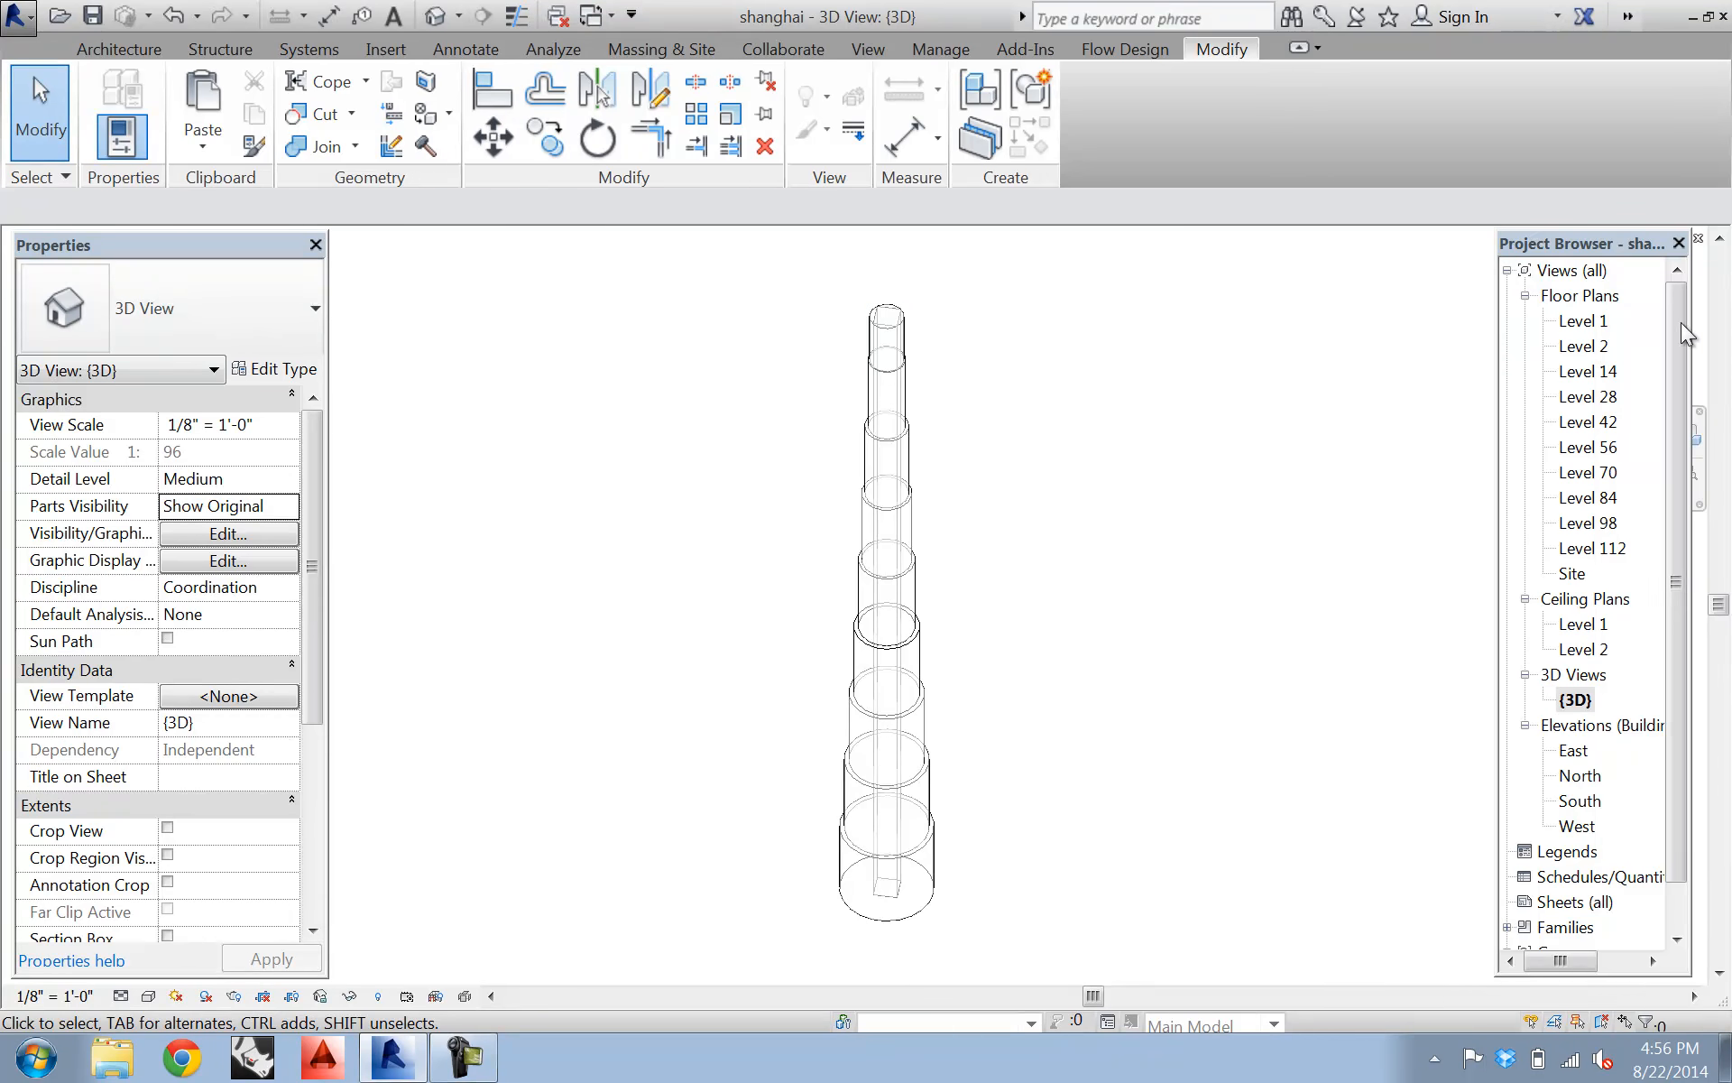
- Start a new in-place mass on the Level 1 floor plan, keeping the suggested name Mass 12
double_click(1583, 321)
middle_click_drag(1065, 586, 857, 597)
scroll(932, 537, "down", 4)
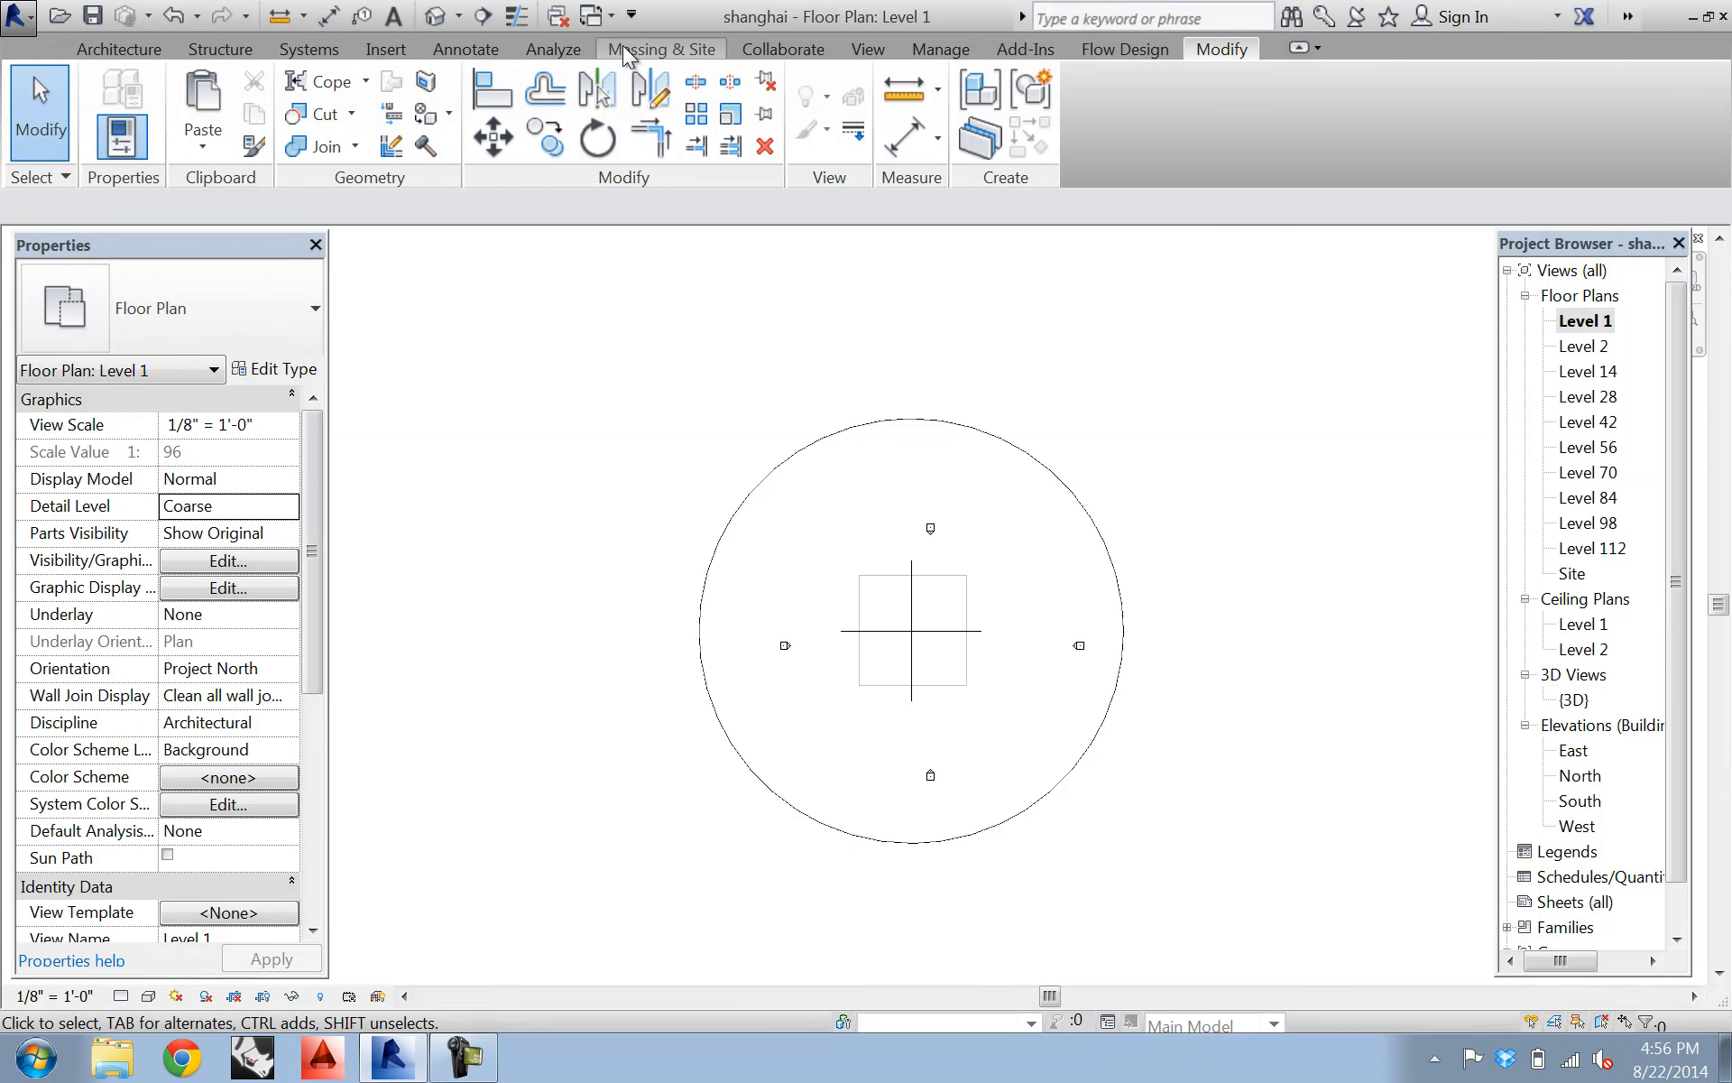
left_click(662, 49)
left_click(277, 93)
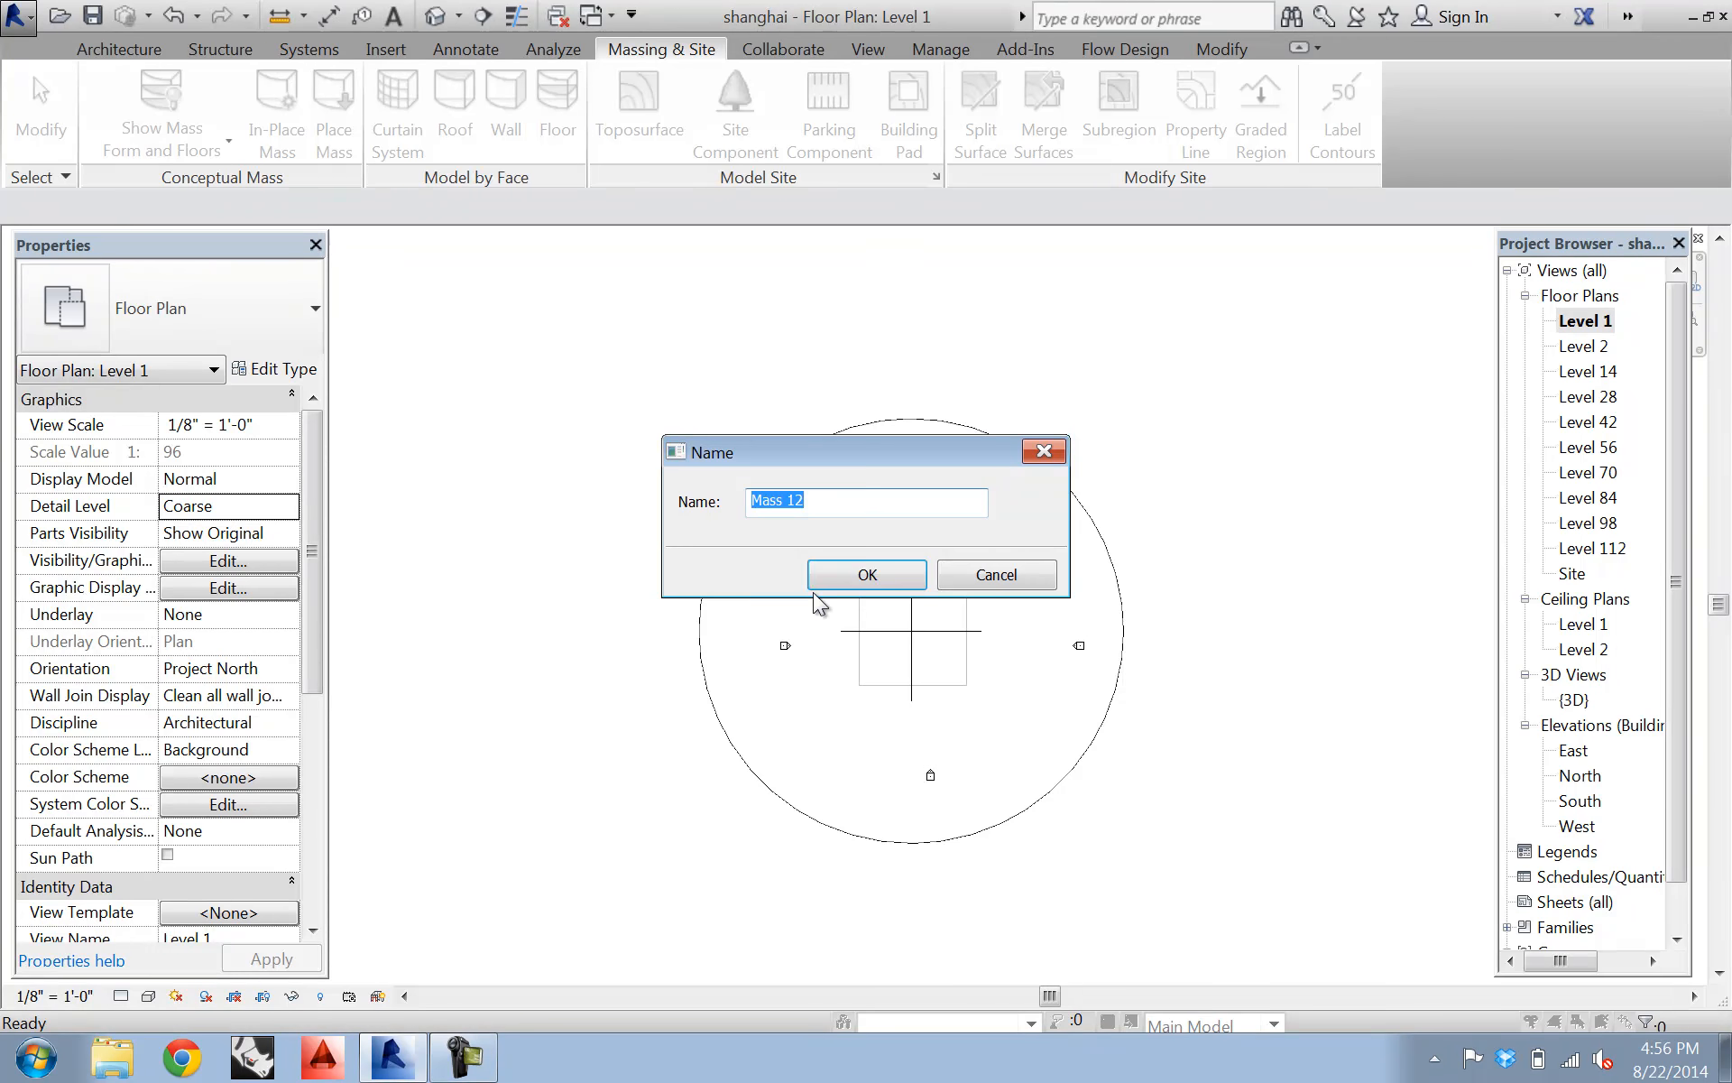
left_click(869, 575)
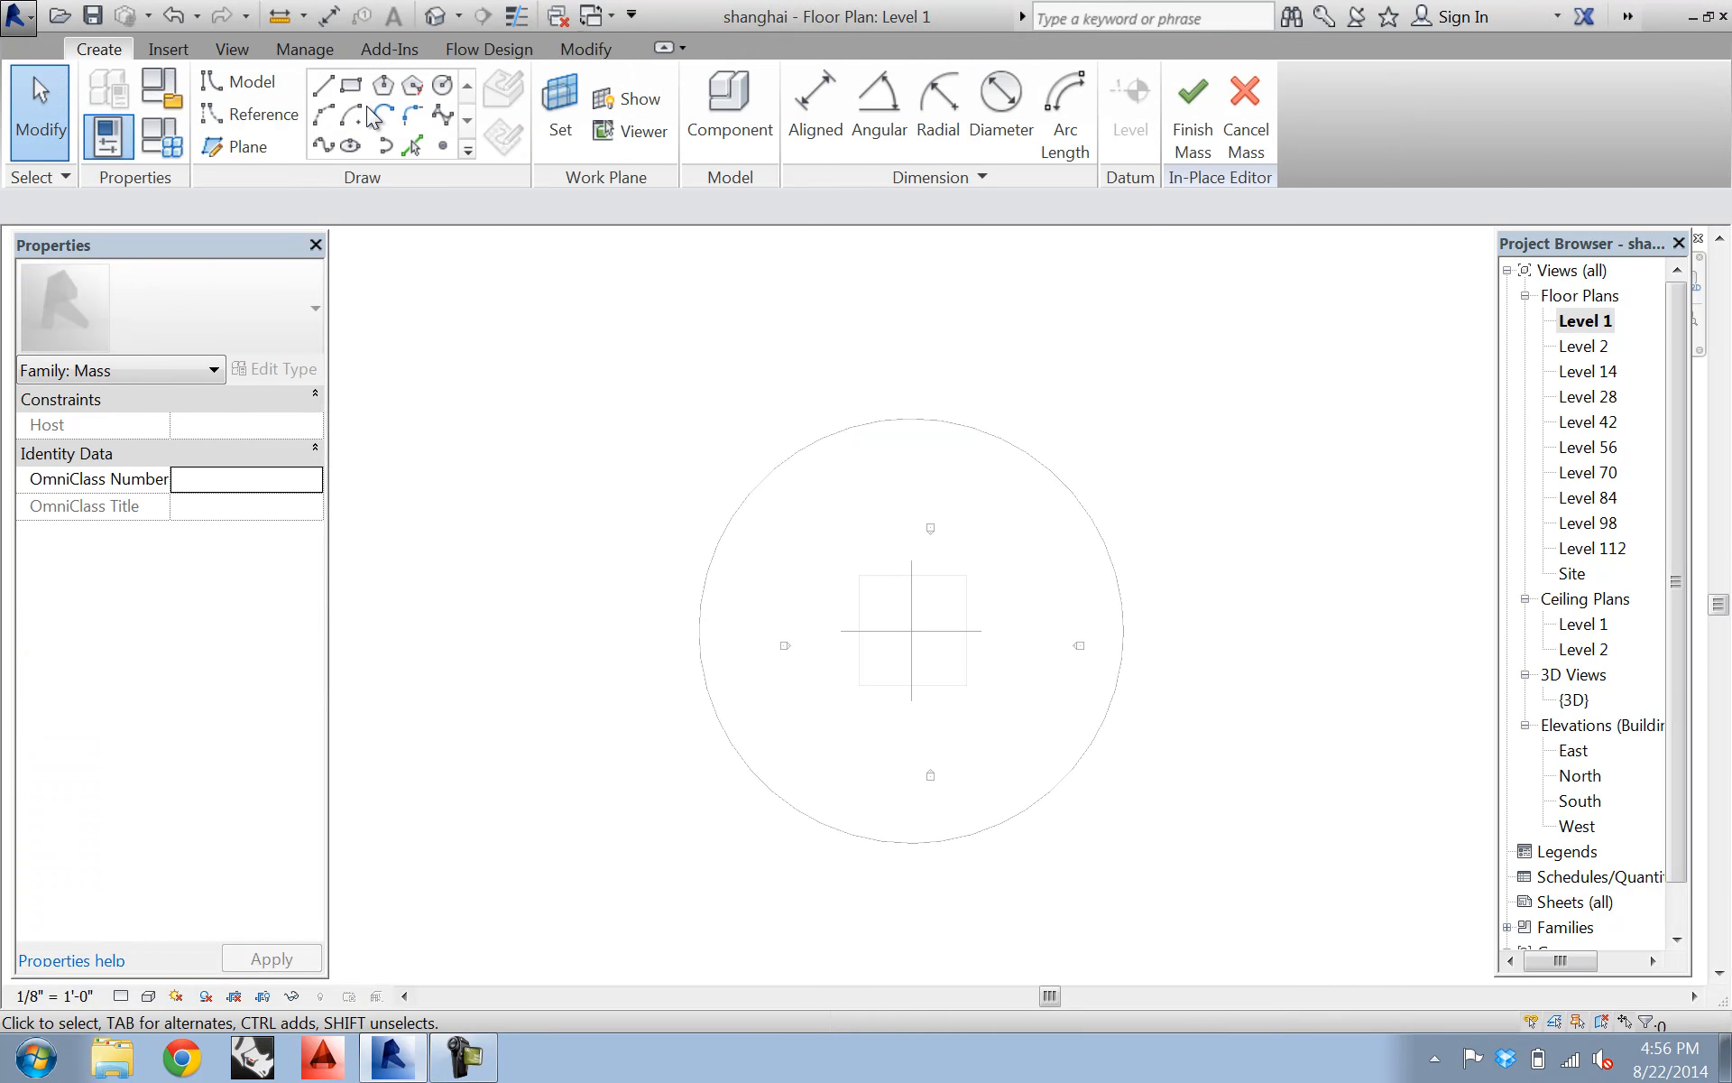
- Draw a short horizontal two-point spline just outside the lower left of the base circle
left_click(443, 116)
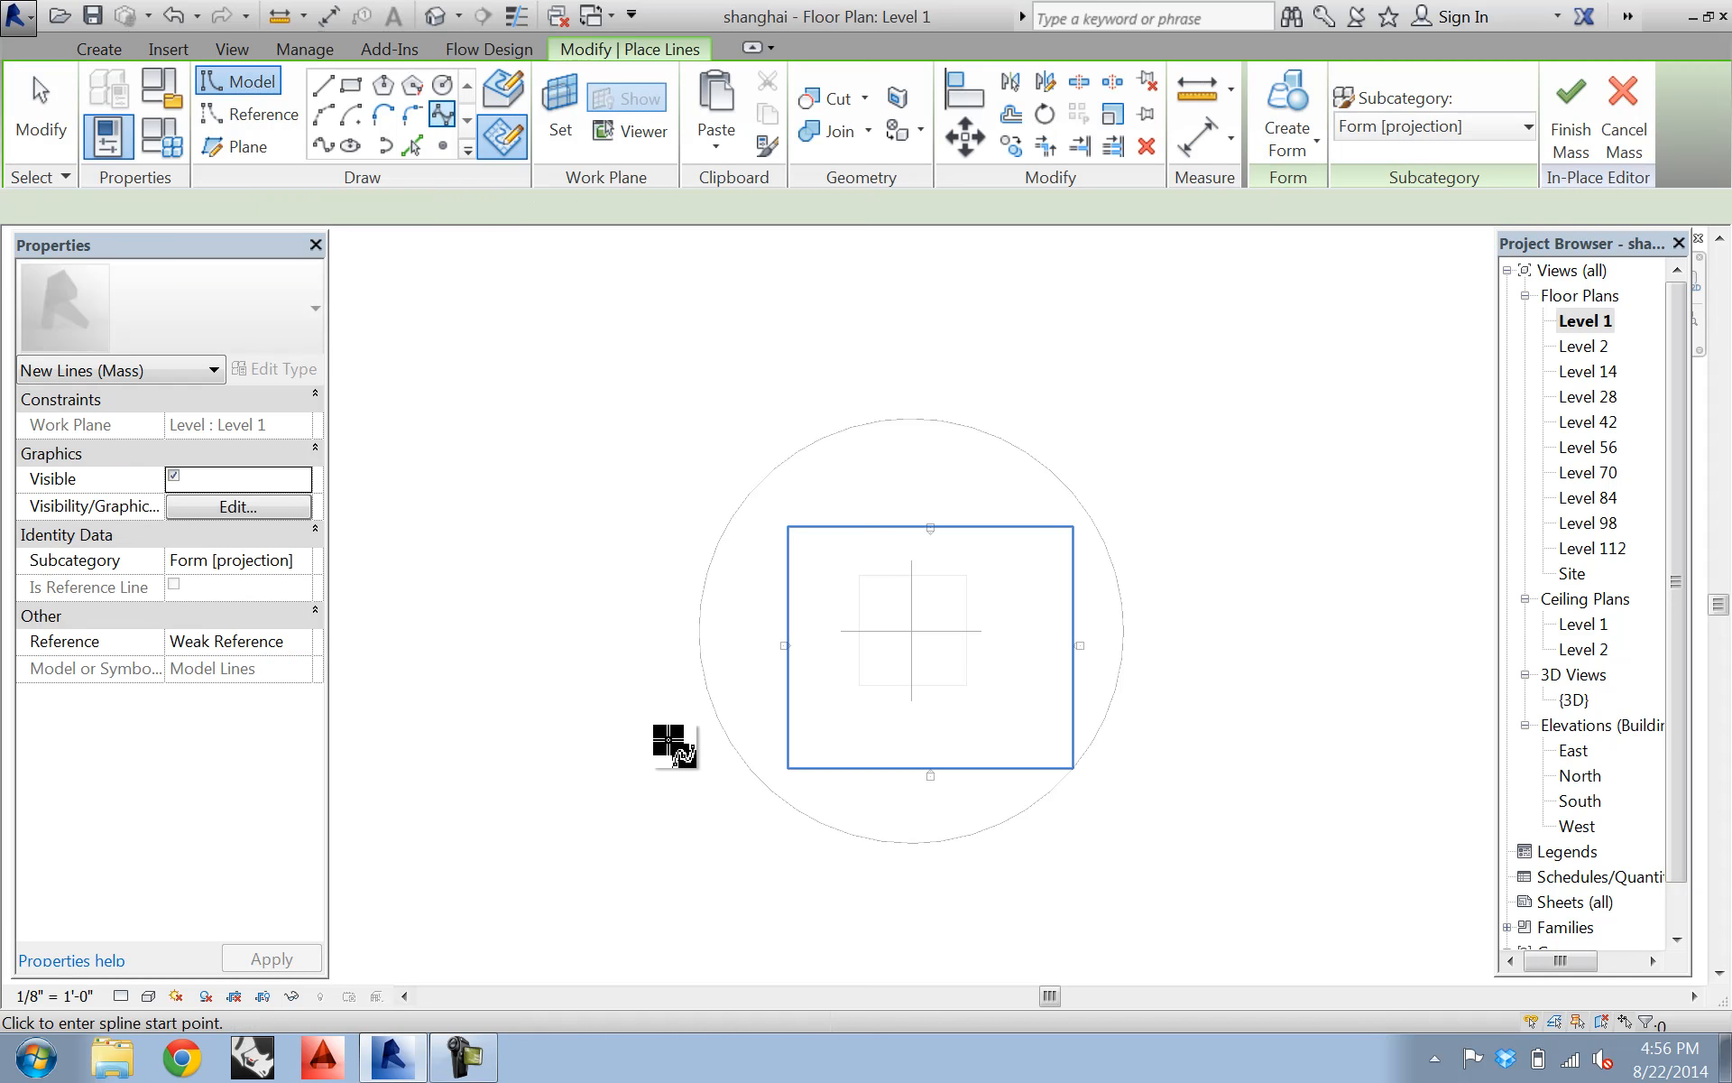
left_click(683, 787)
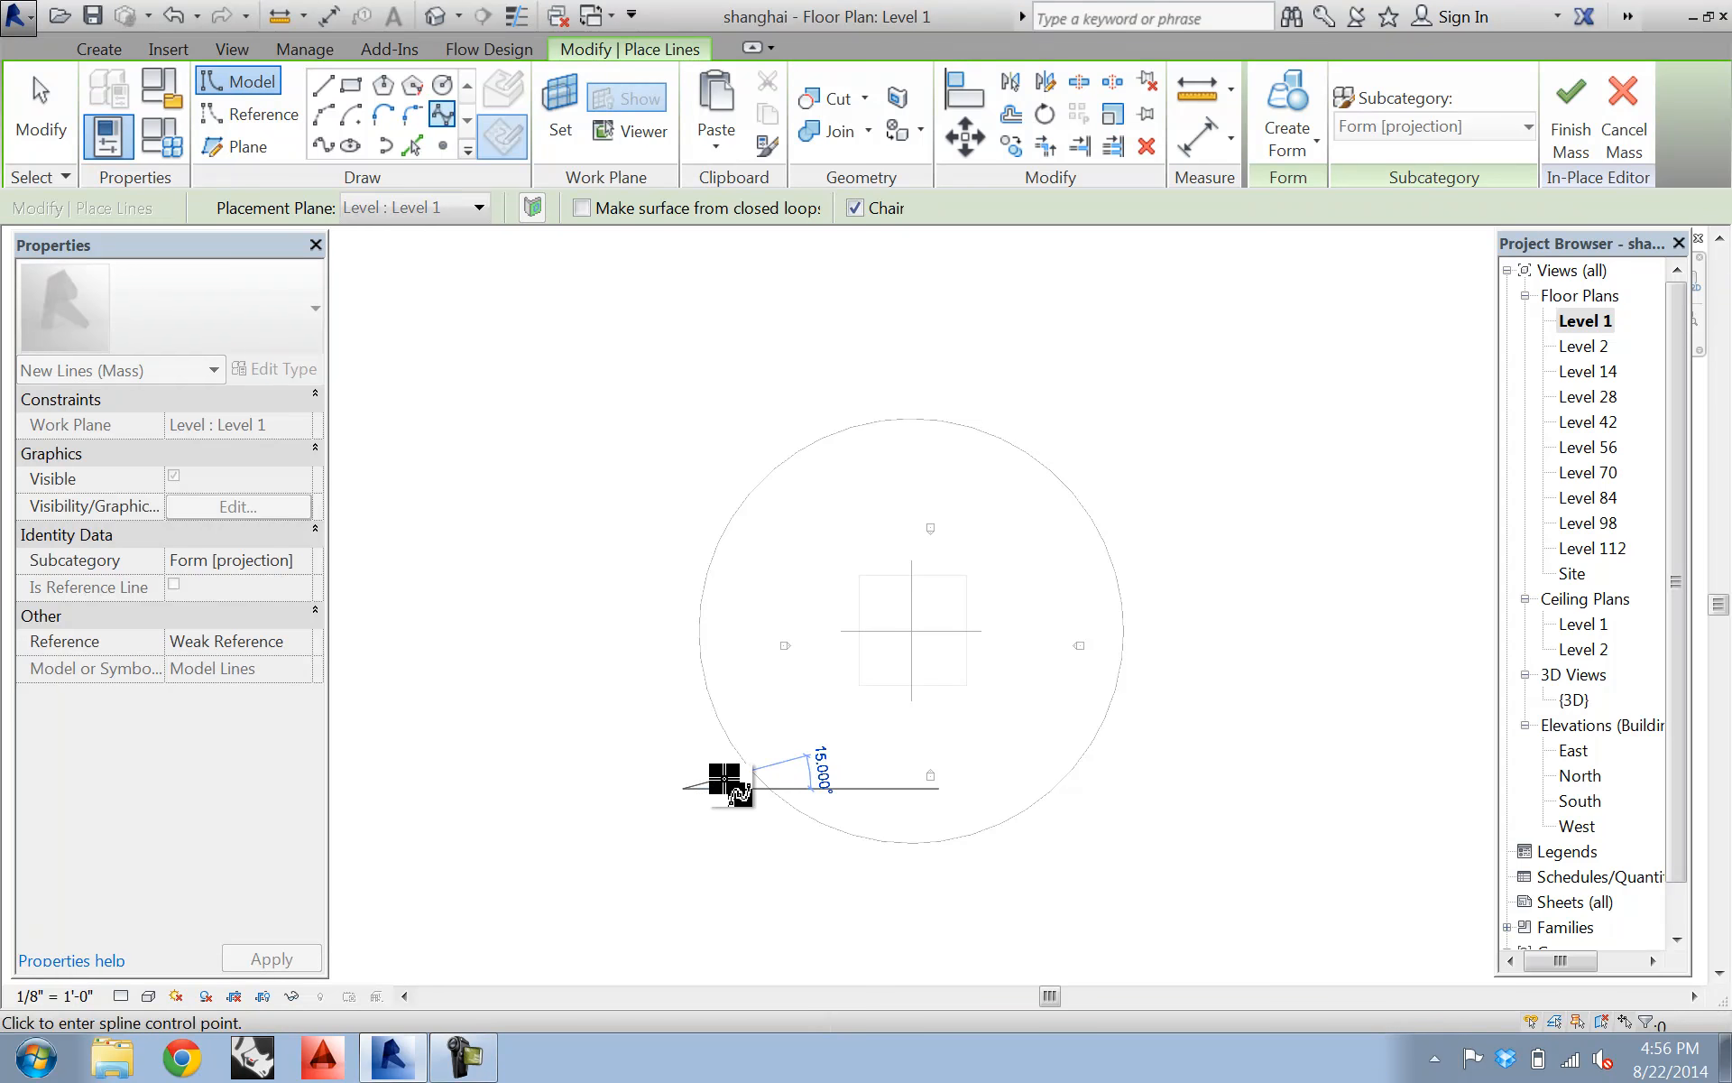
left_click(743, 788)
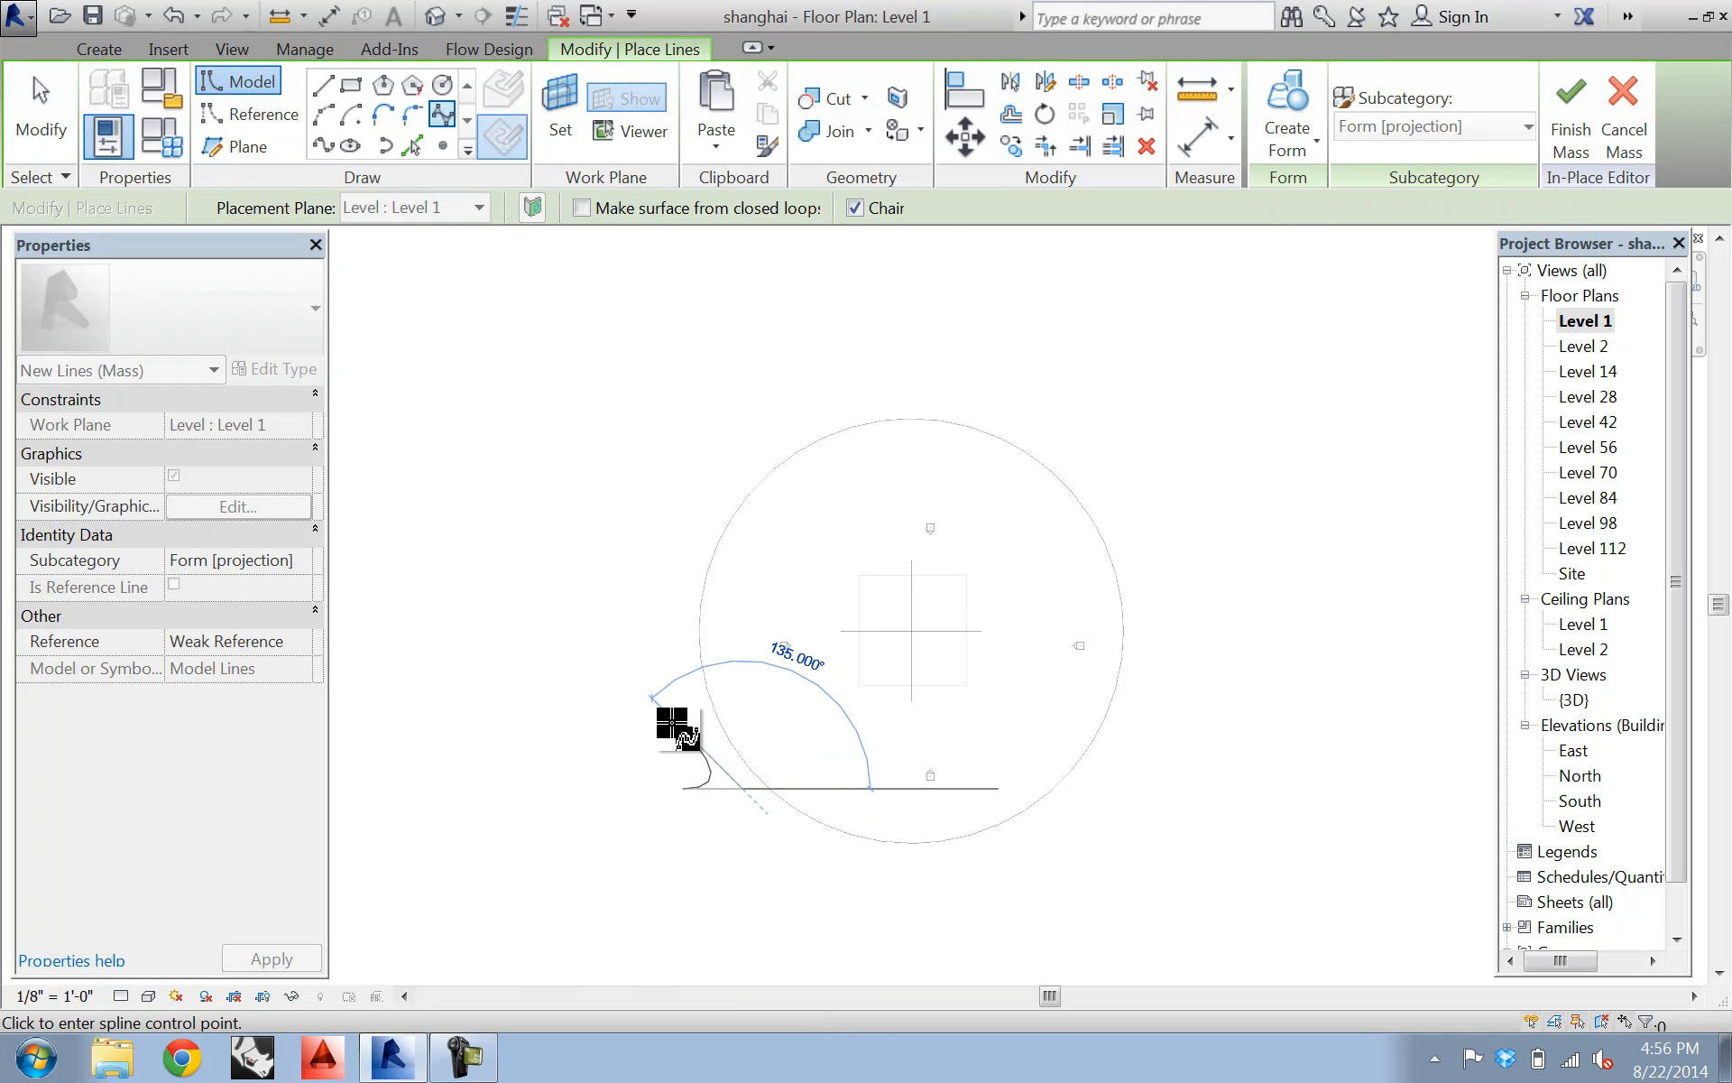
key("Escape")
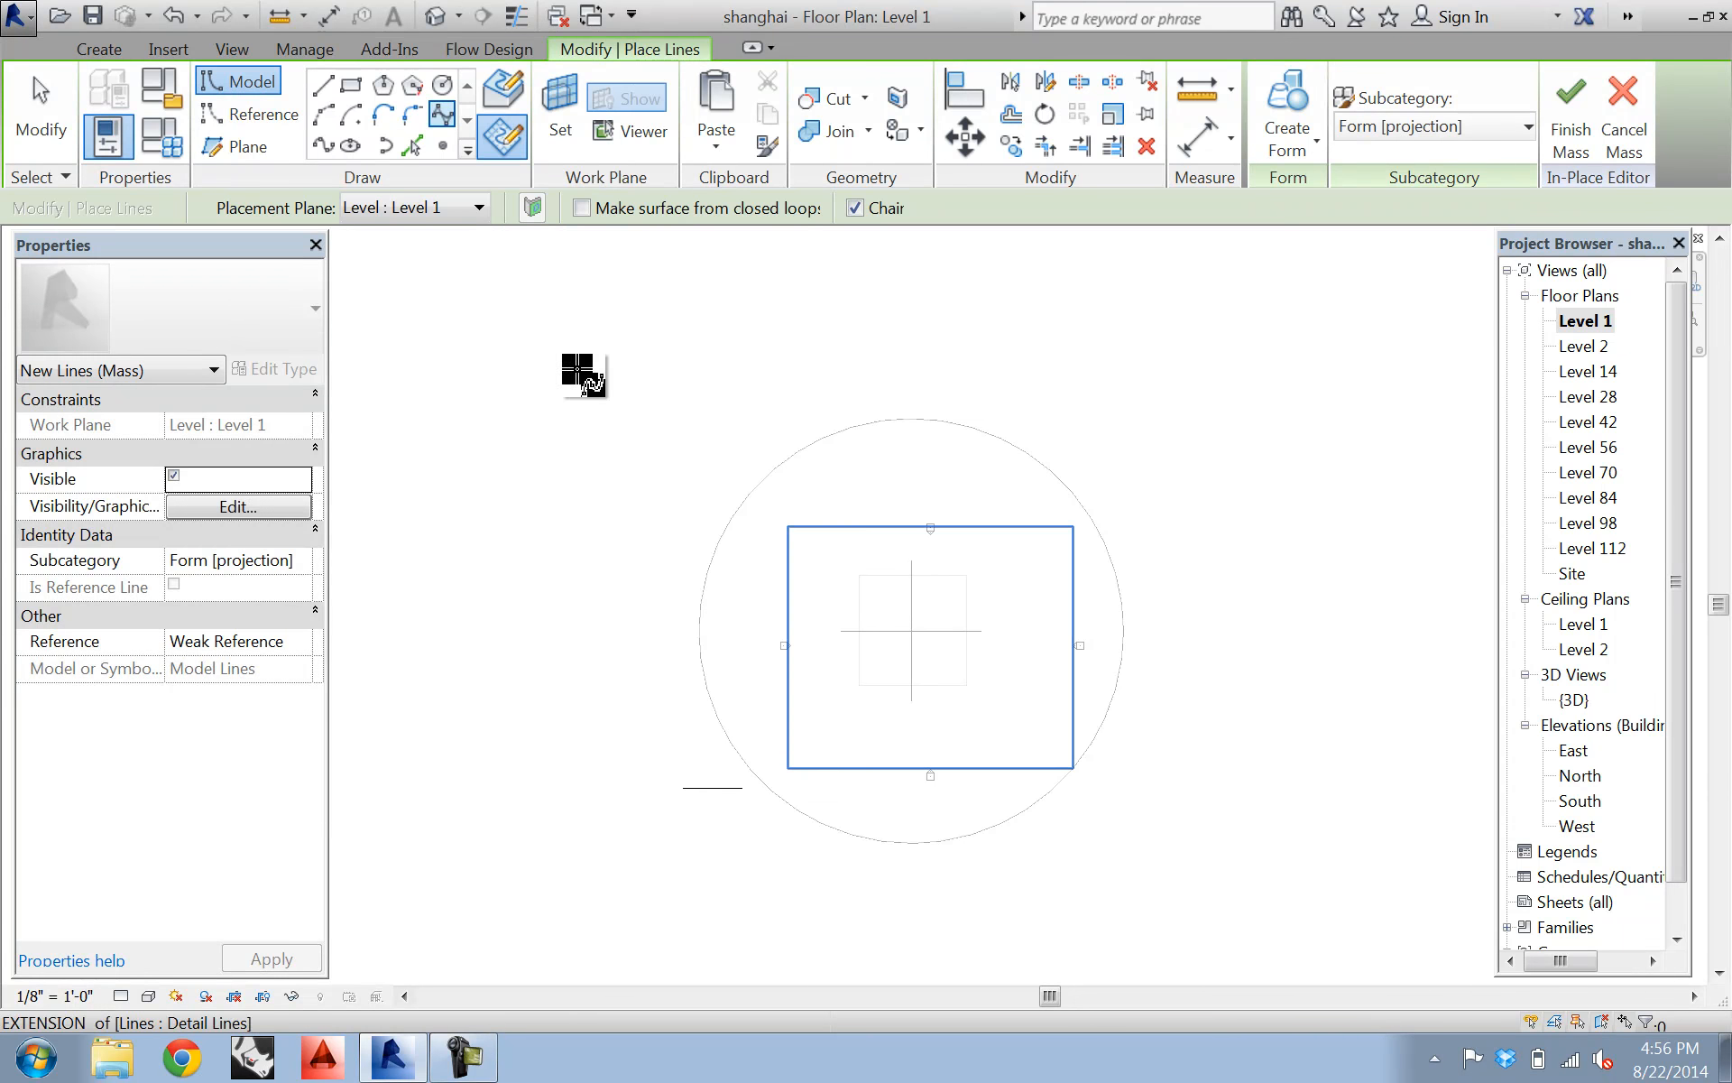
- Draw a steep line about 33' long running down from the inner end of the short horizontal segment
left_click(321, 84)
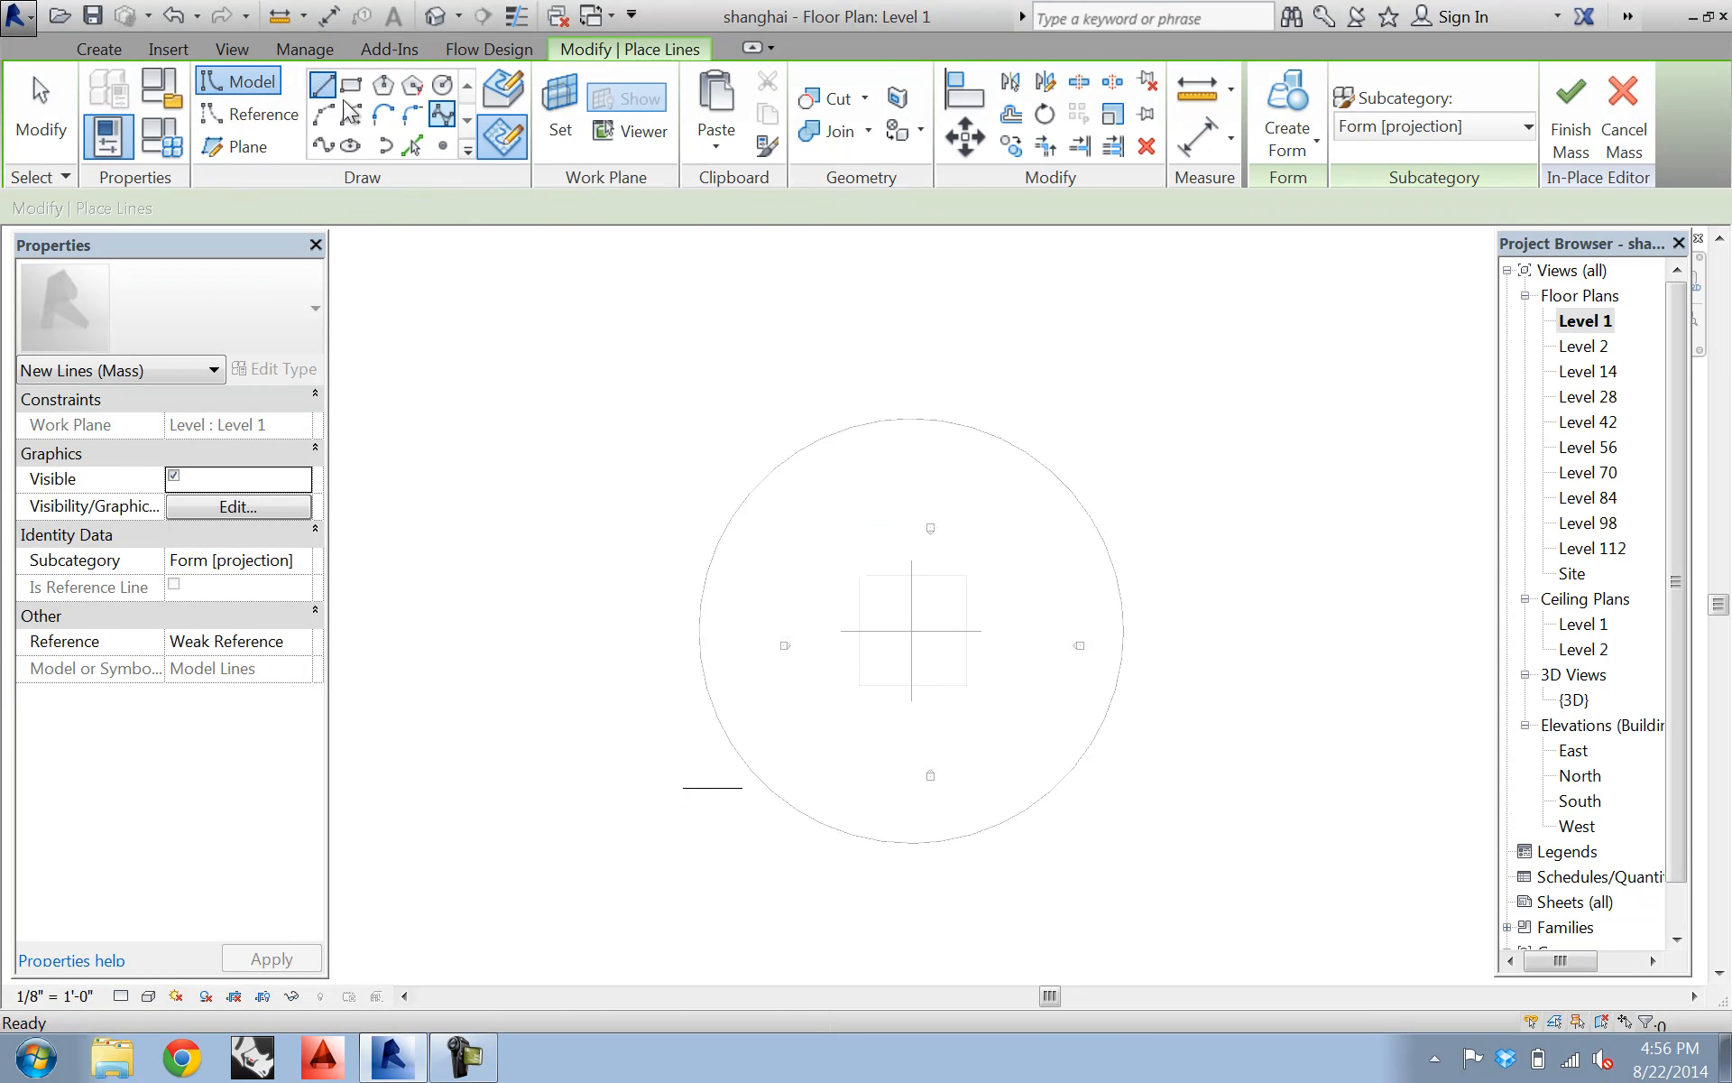
left_click(741, 789)
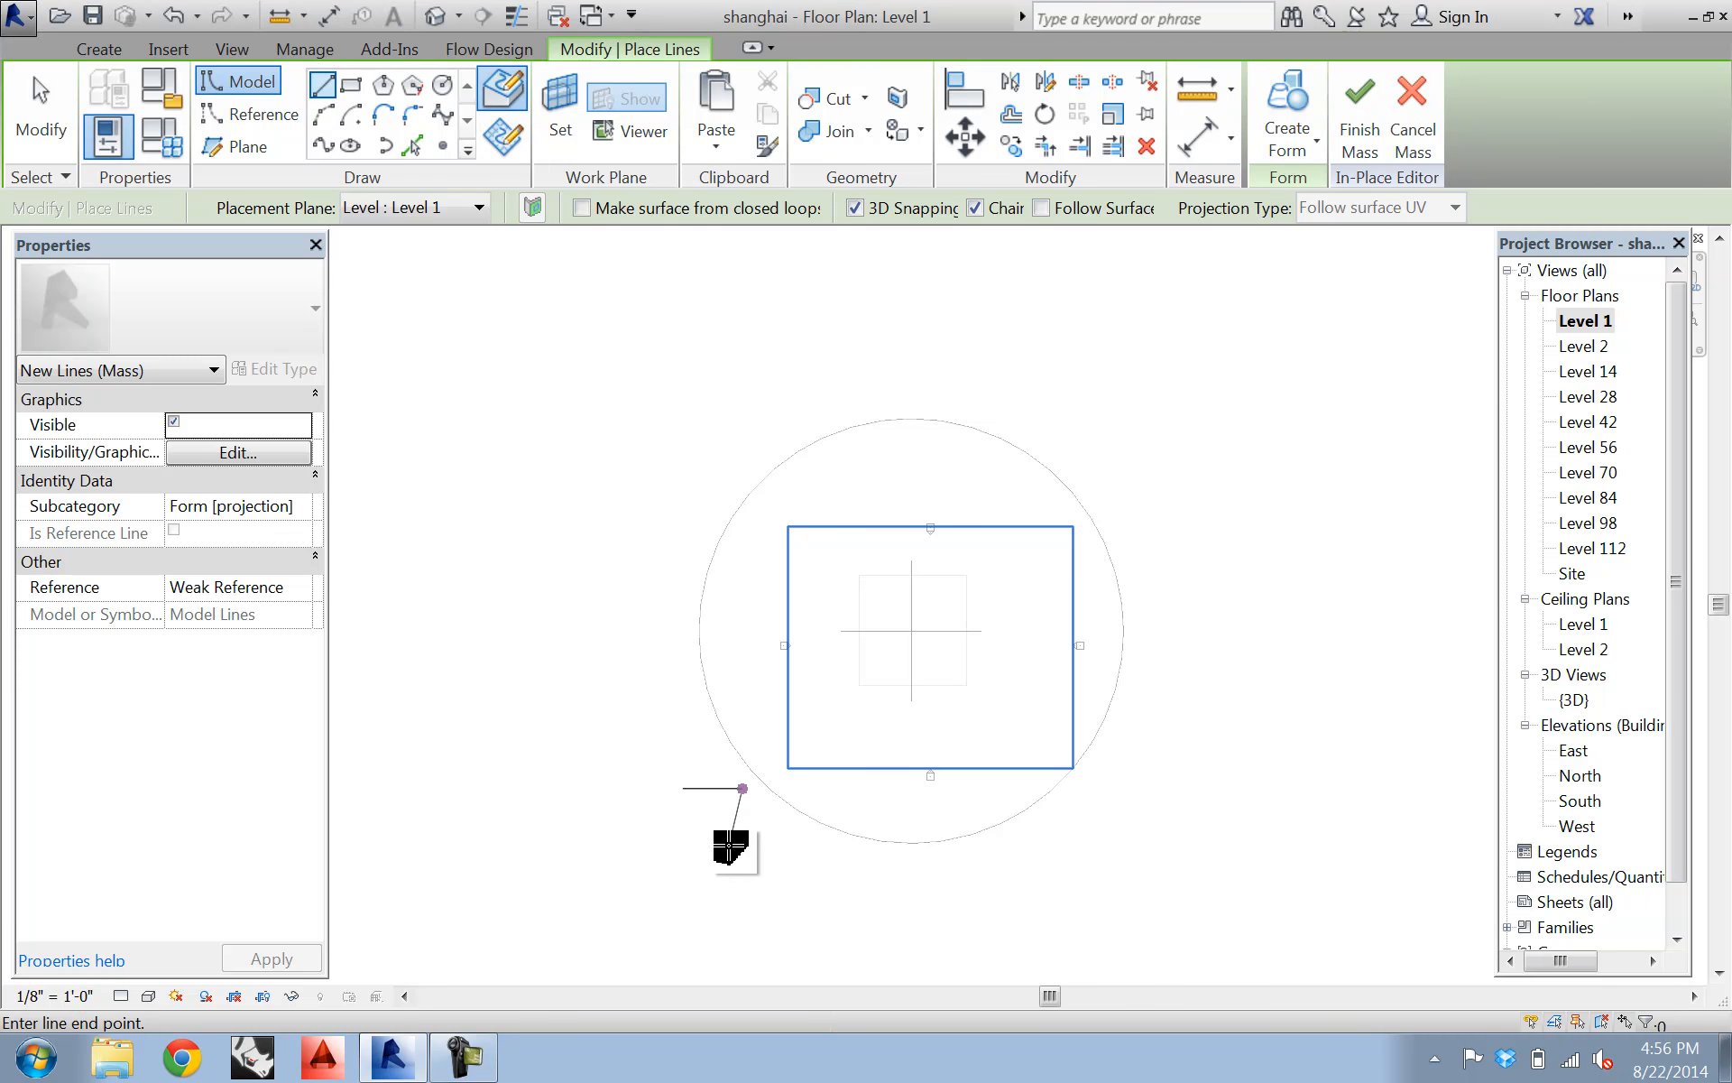
left_click(728, 846)
key("Escape")
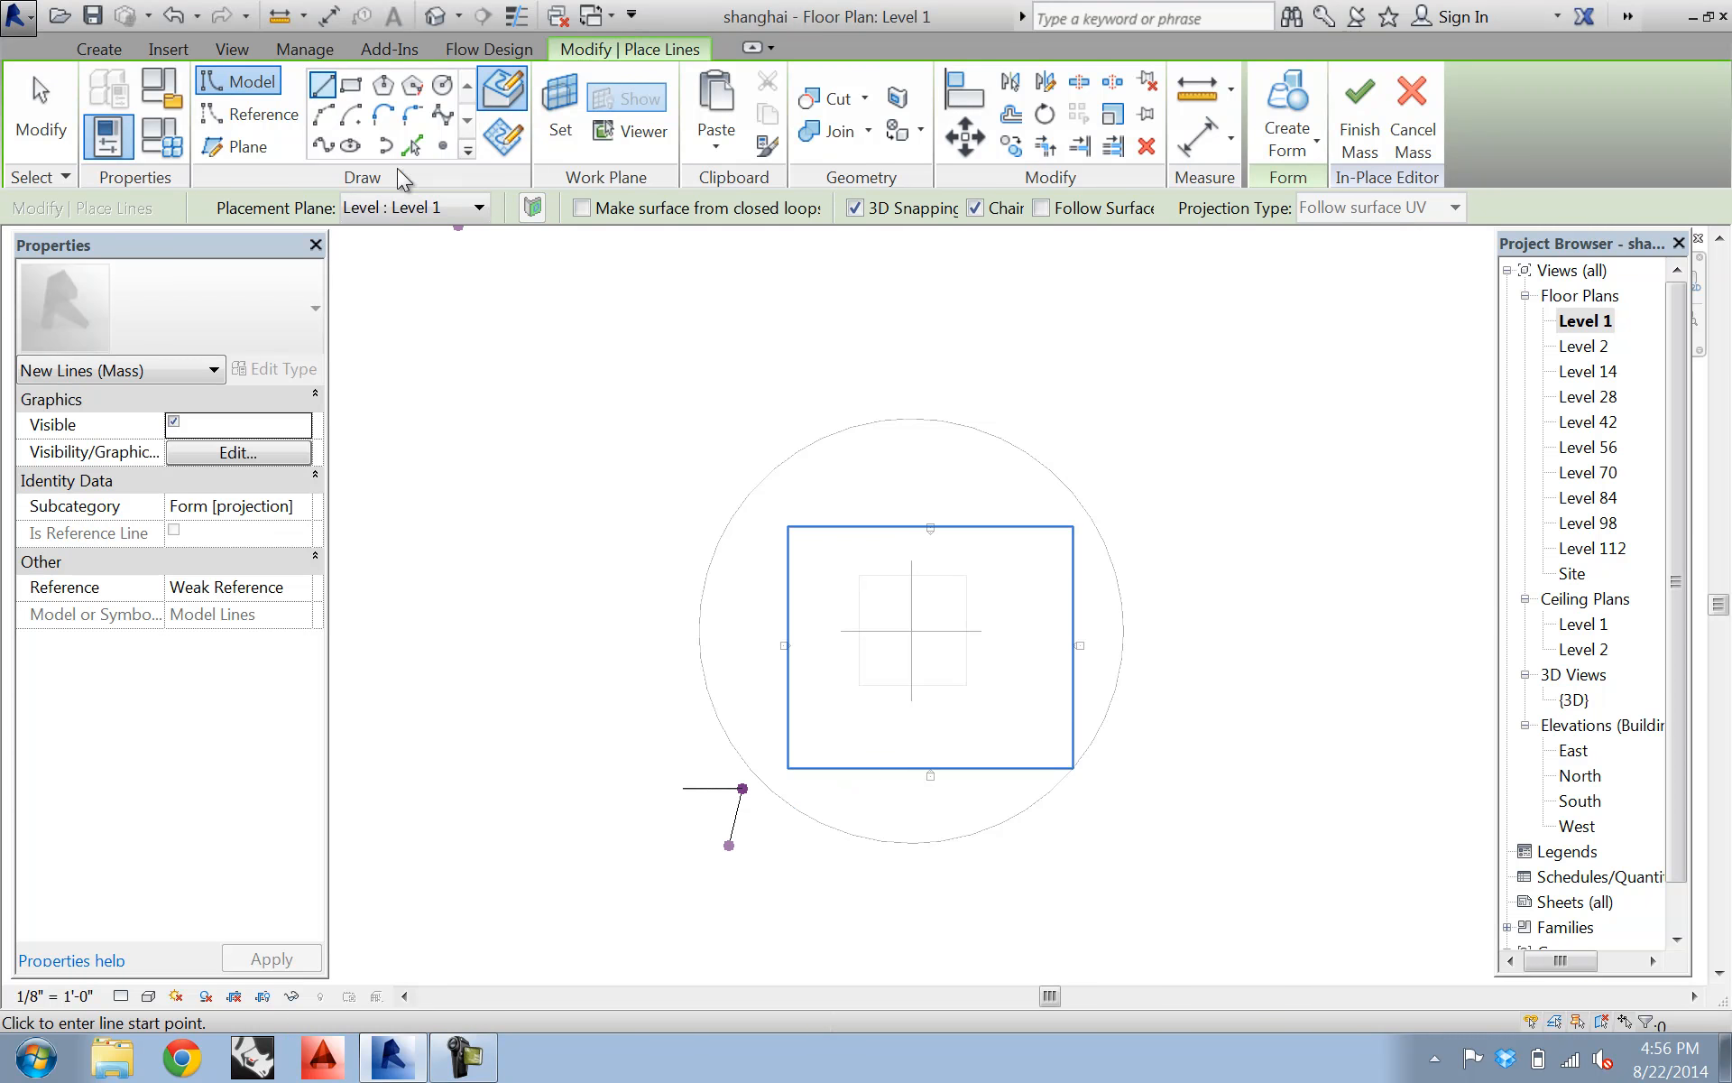
- Draw a rounded triangular spline around the base circle, from the horizontal segment's outer end to the steep line's lower end
left_click(442, 114)
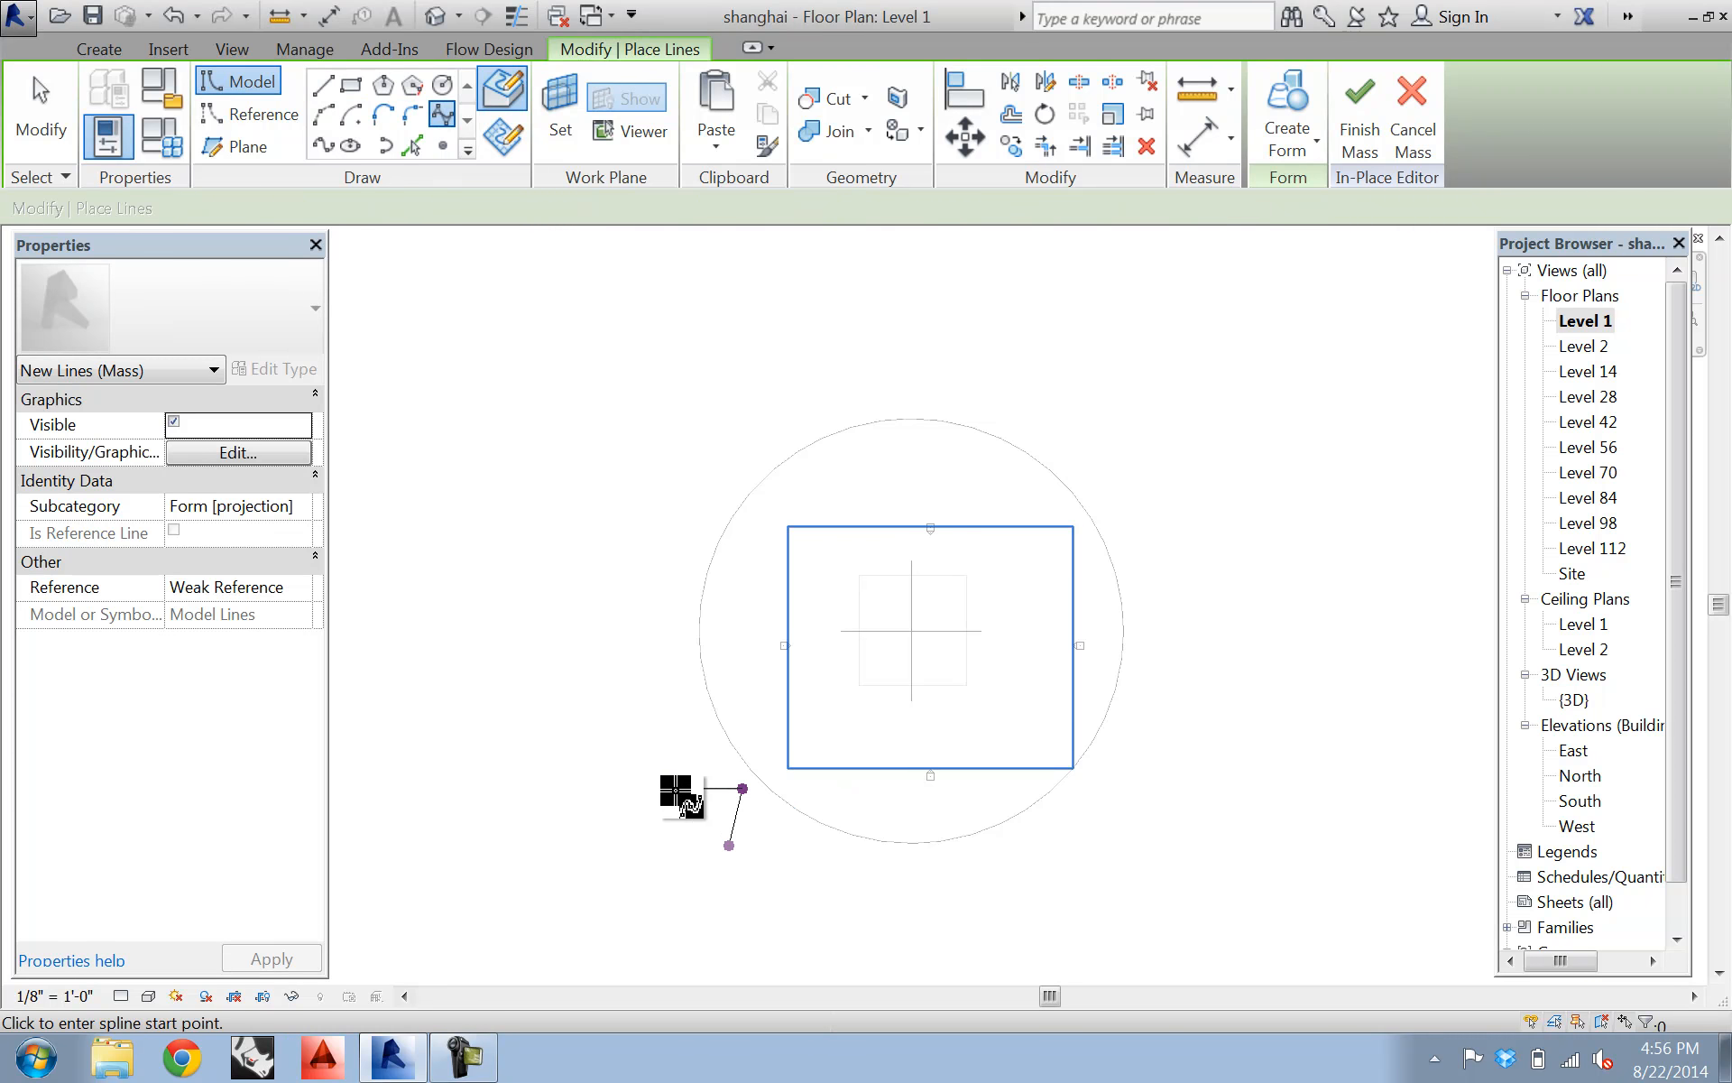
left_click(683, 788)
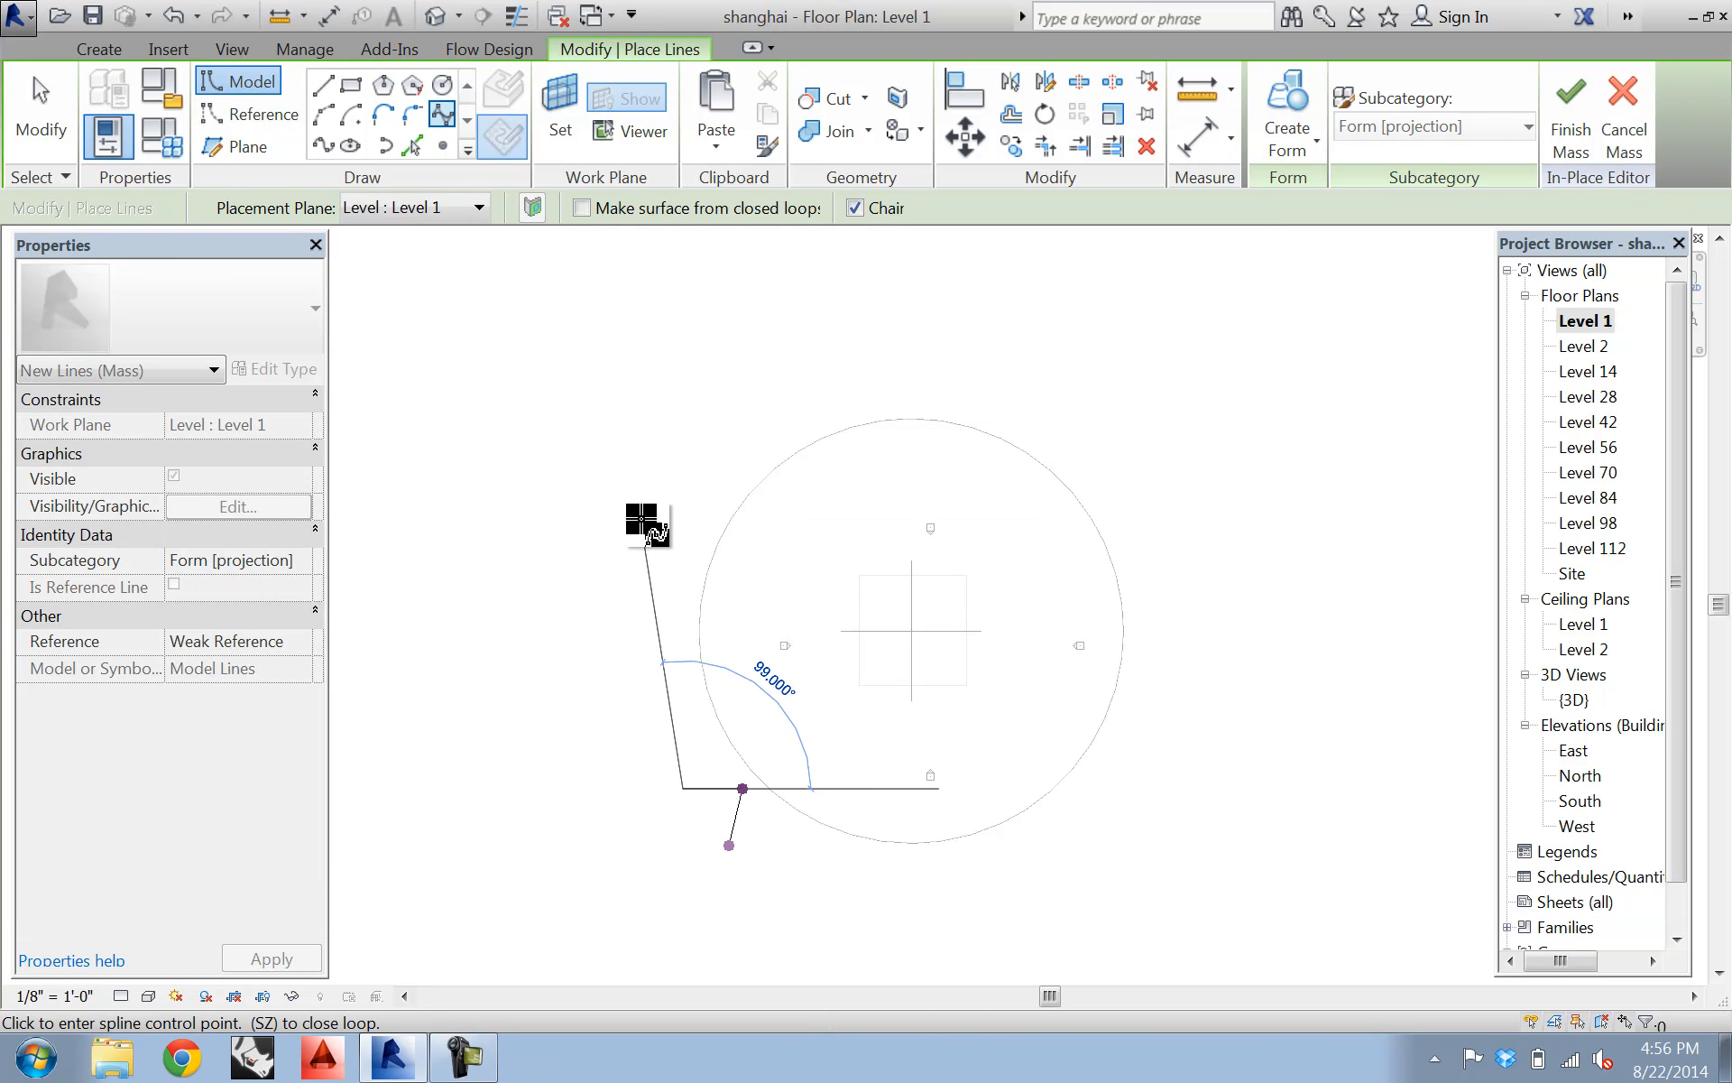
left_click(682, 421)
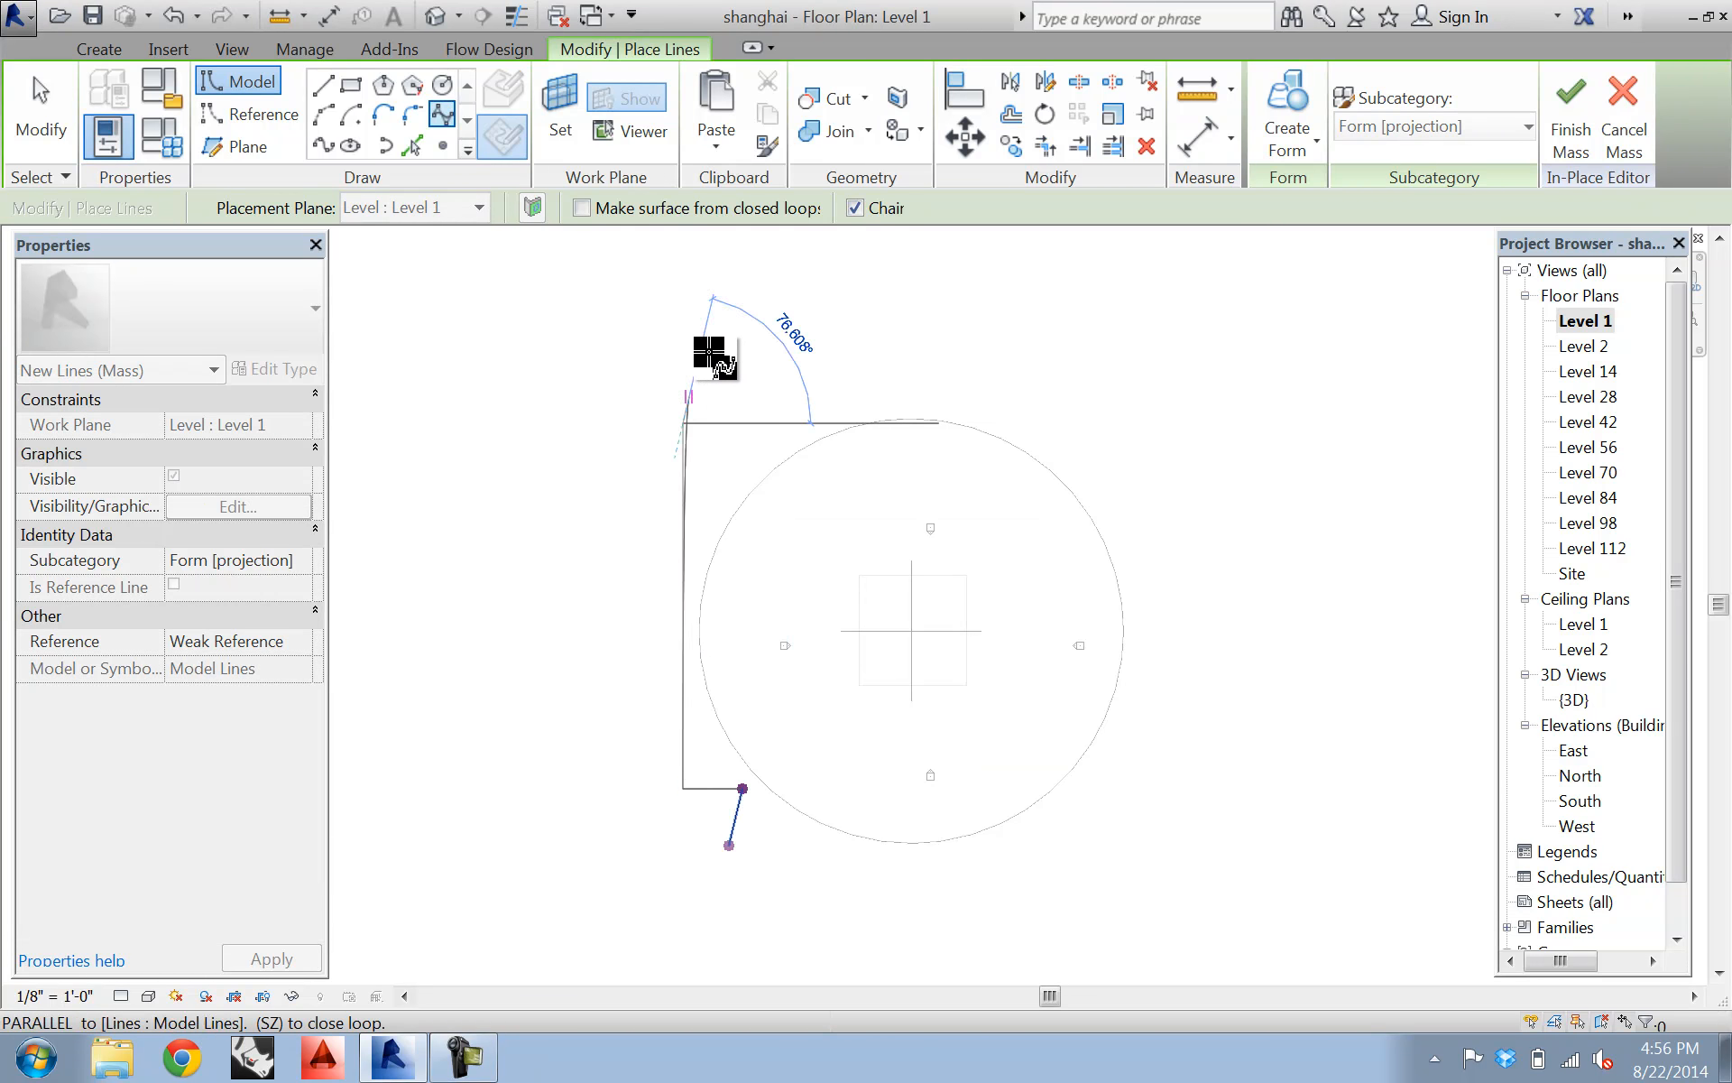
left_click(737, 369)
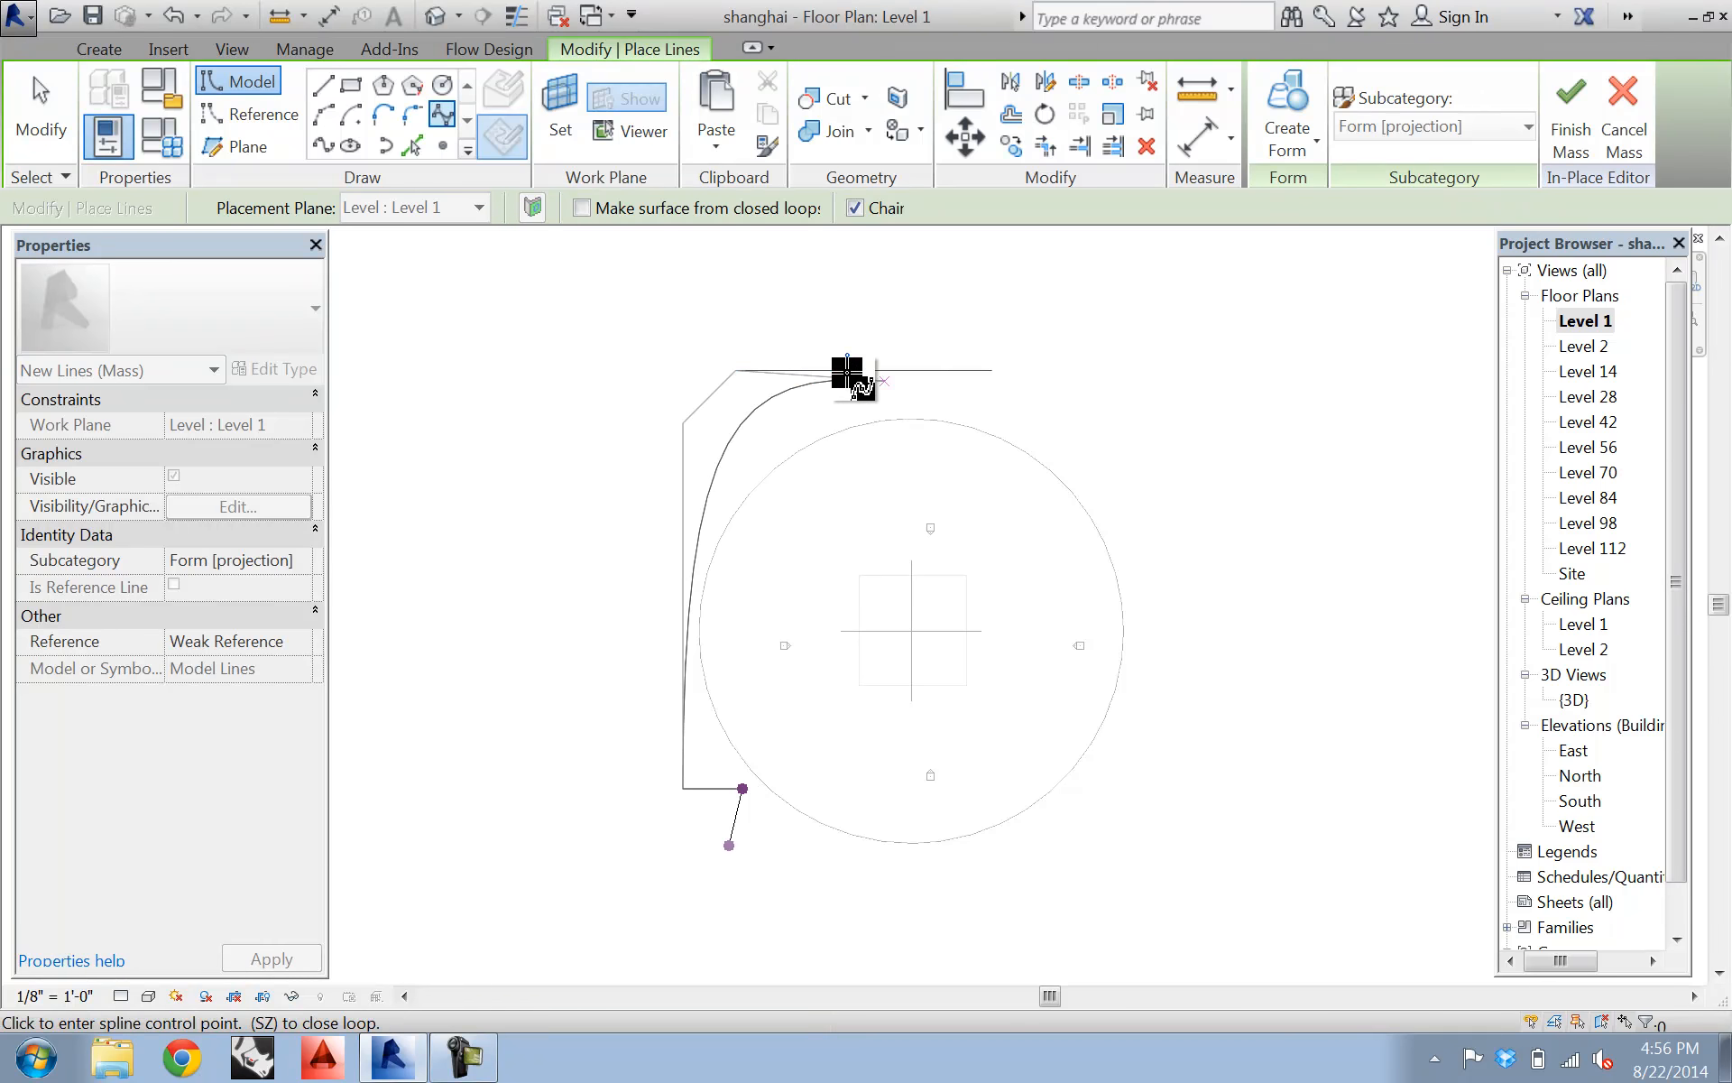
left_click(833, 370)
left_click(1074, 439)
left_click(1180, 568)
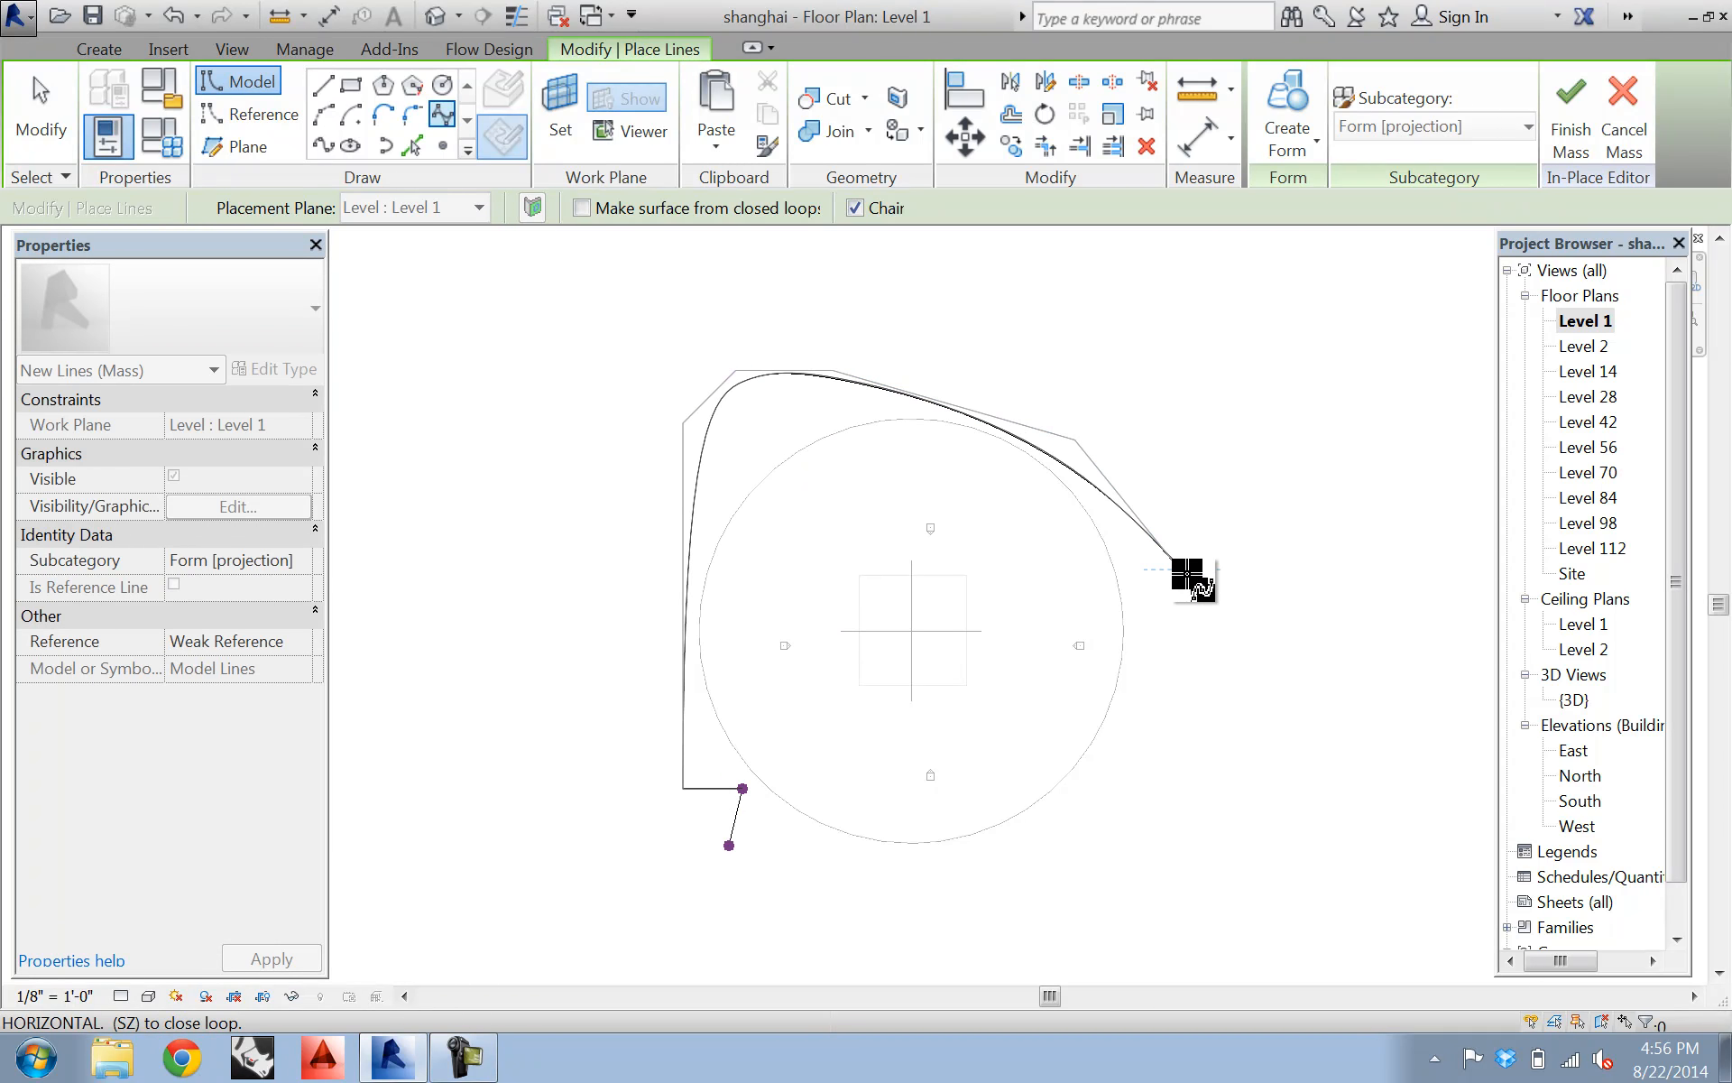
left_click(1219, 700)
left_click(1200, 757)
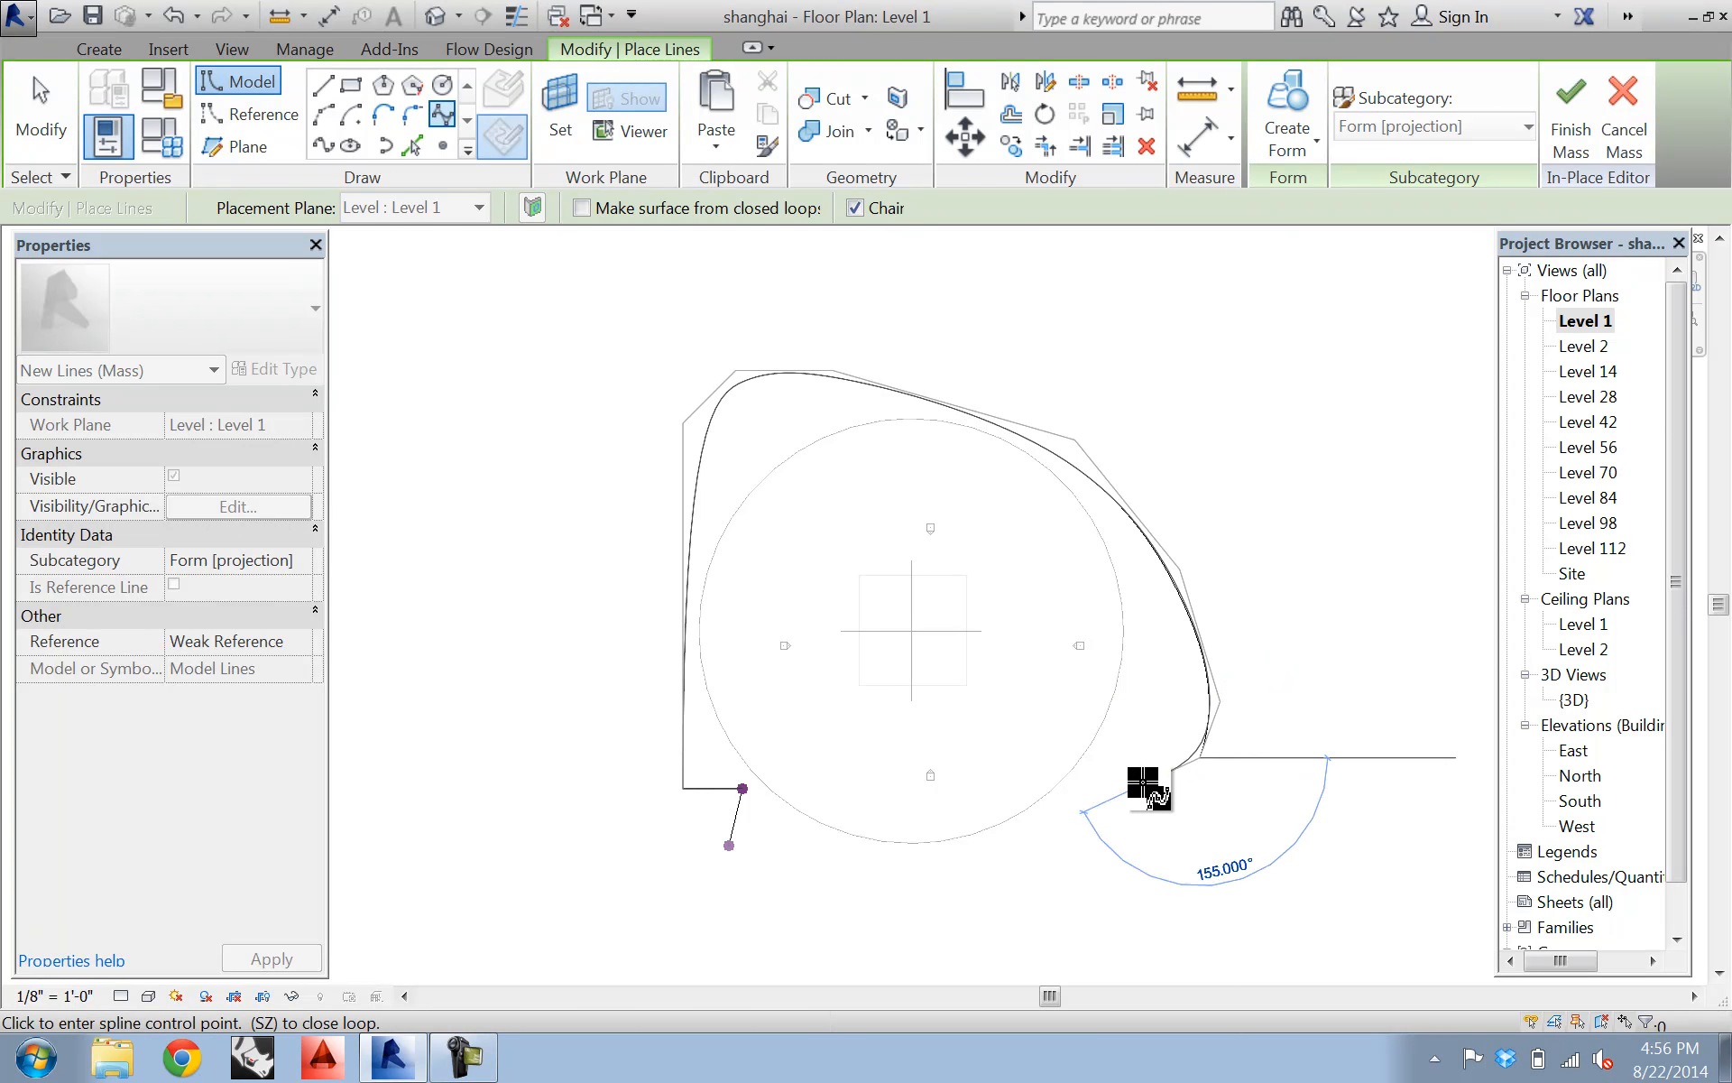
left_click(944, 864)
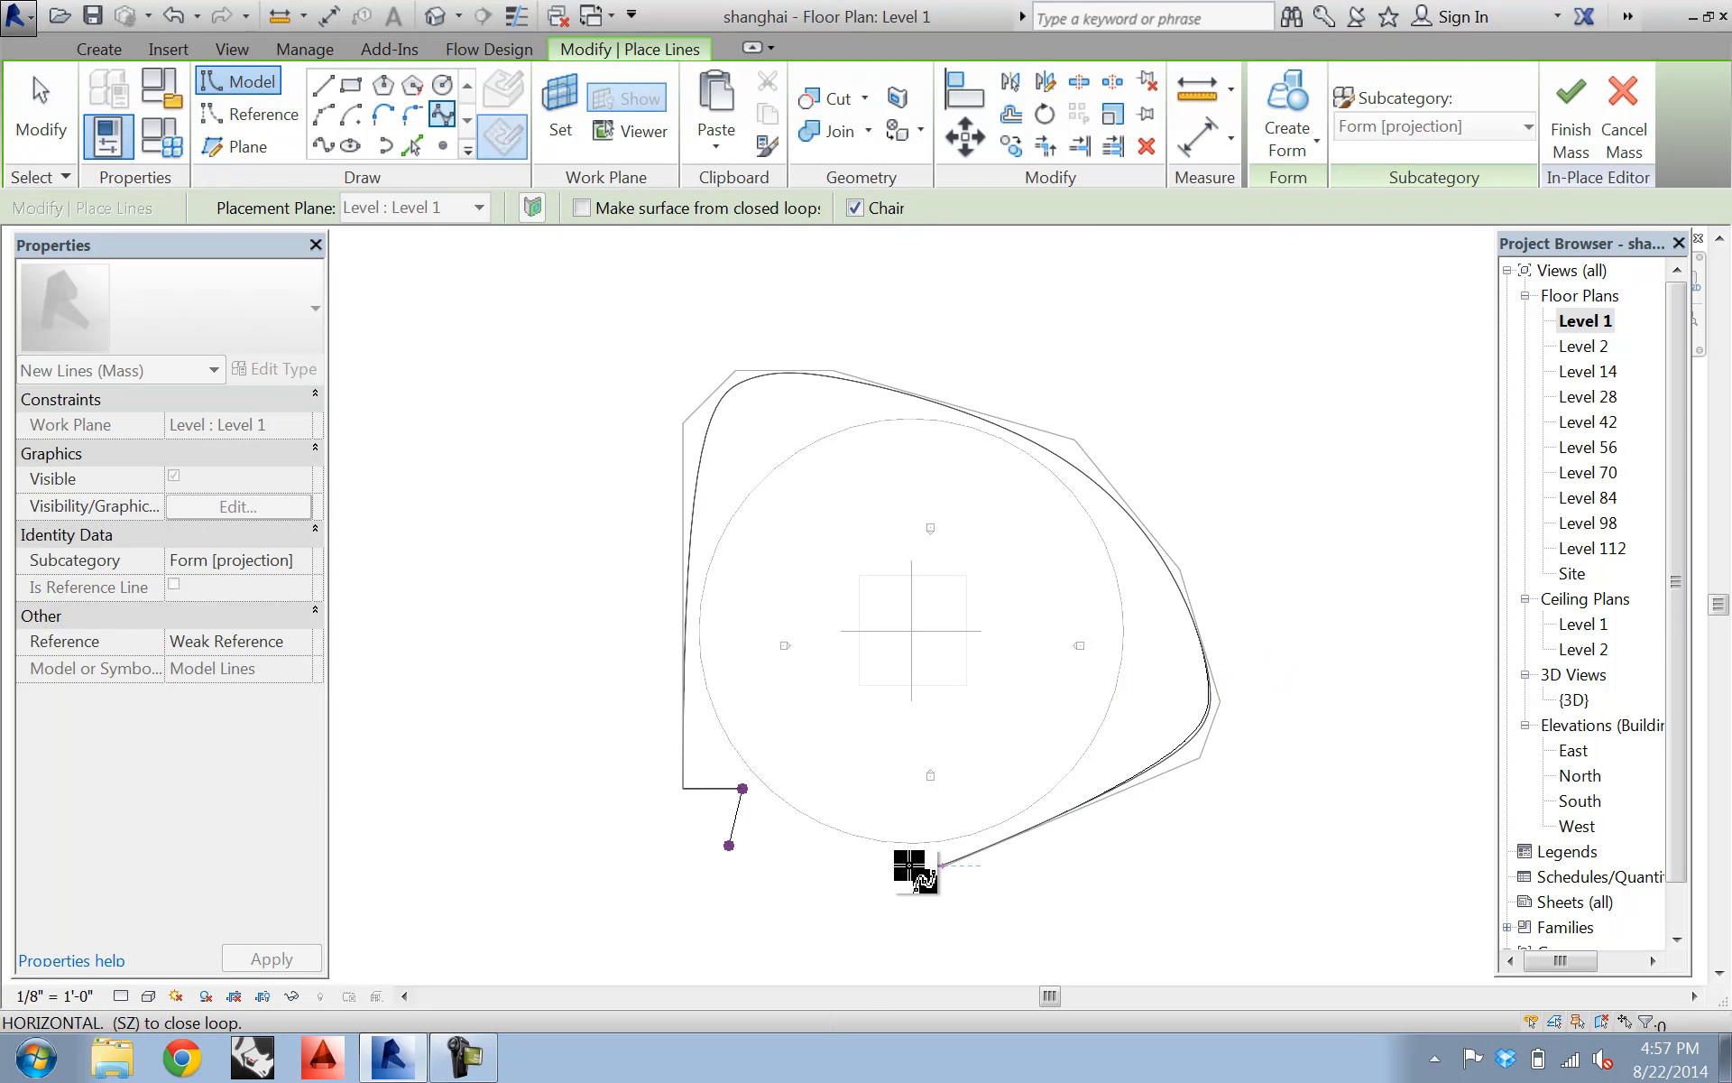
left_click(768, 882)
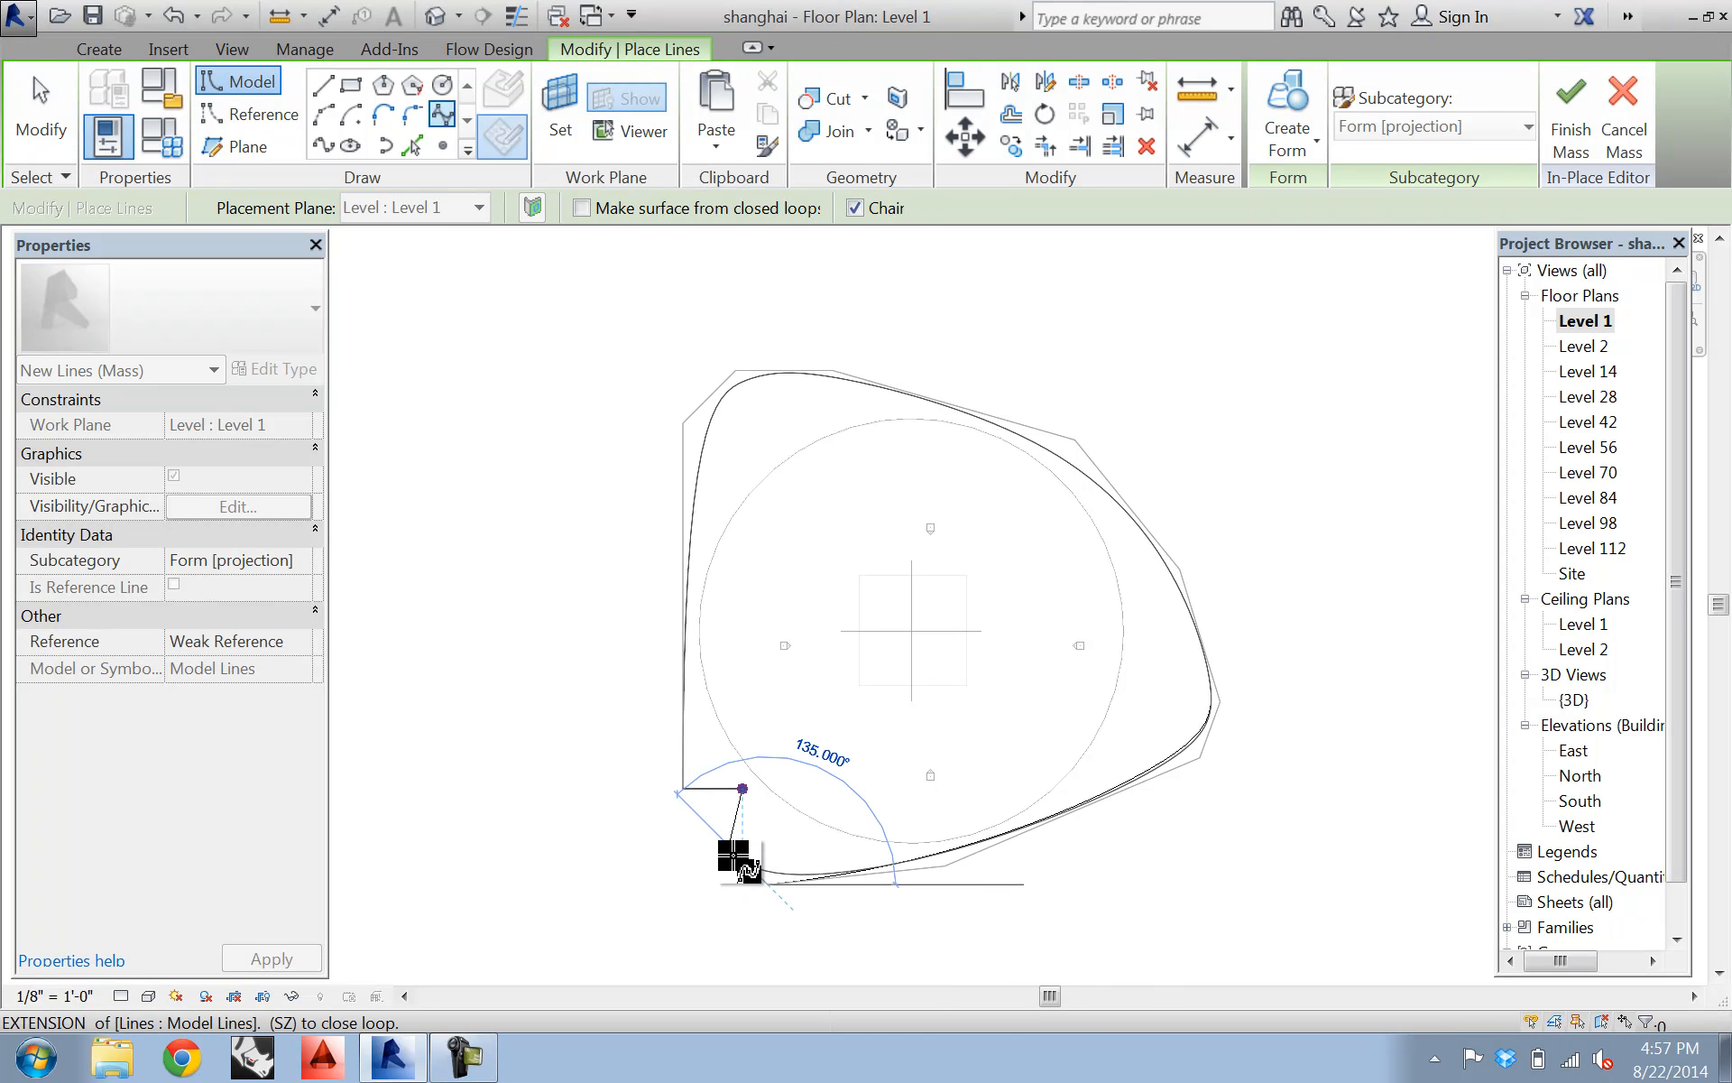
left_click(729, 846)
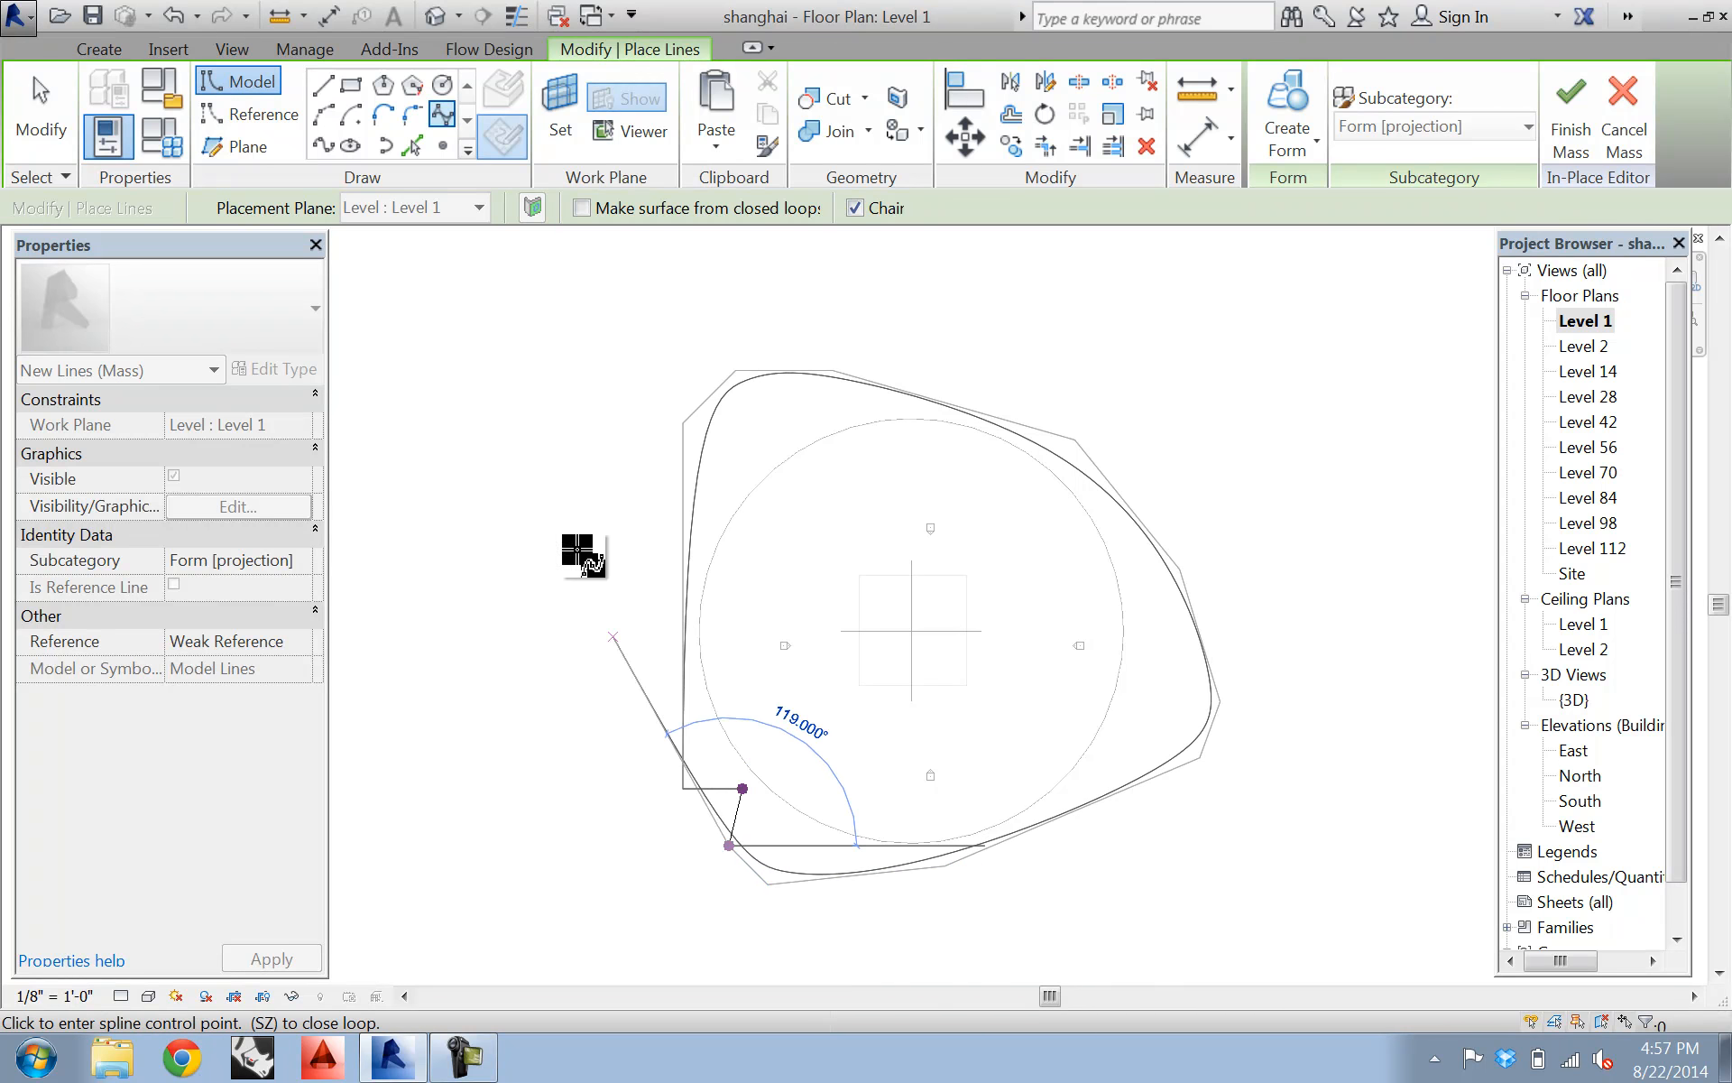
double_click(672, 784)
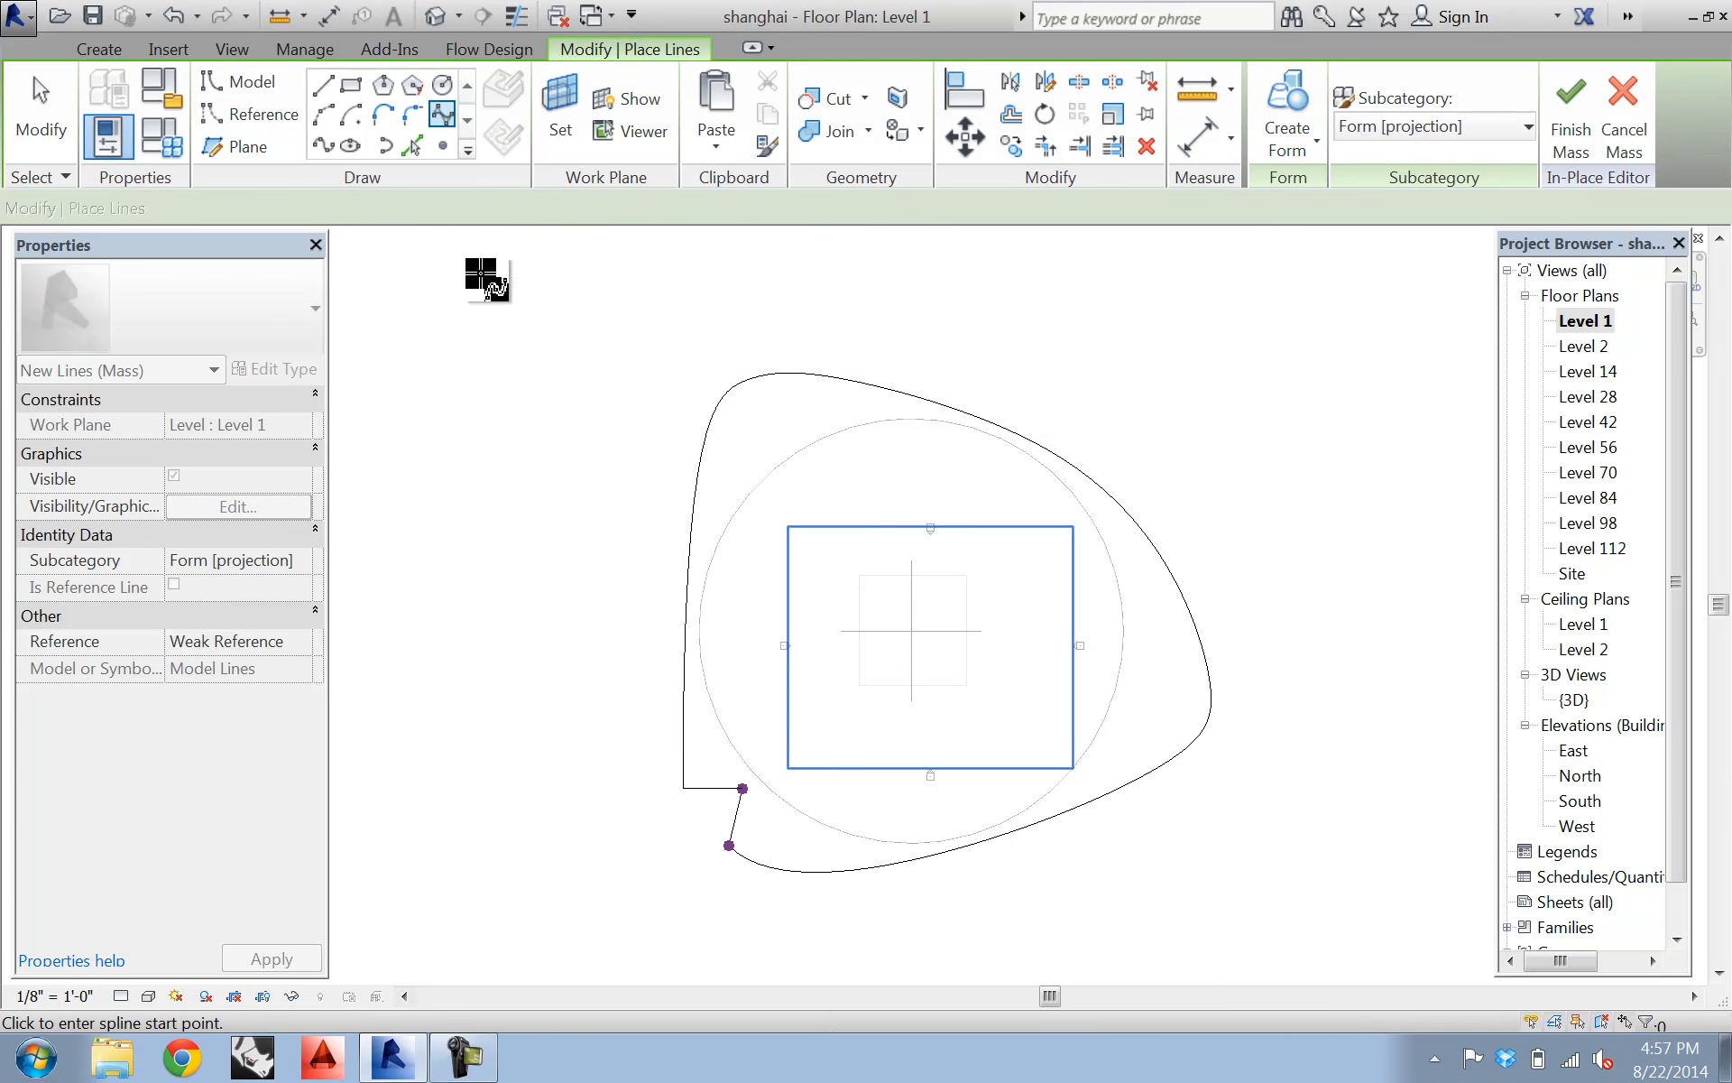
key("Escape")
key("Escape")
- Check whether the spline, the horizontal segment and the steep line select together as one connected chain
key("Tab")
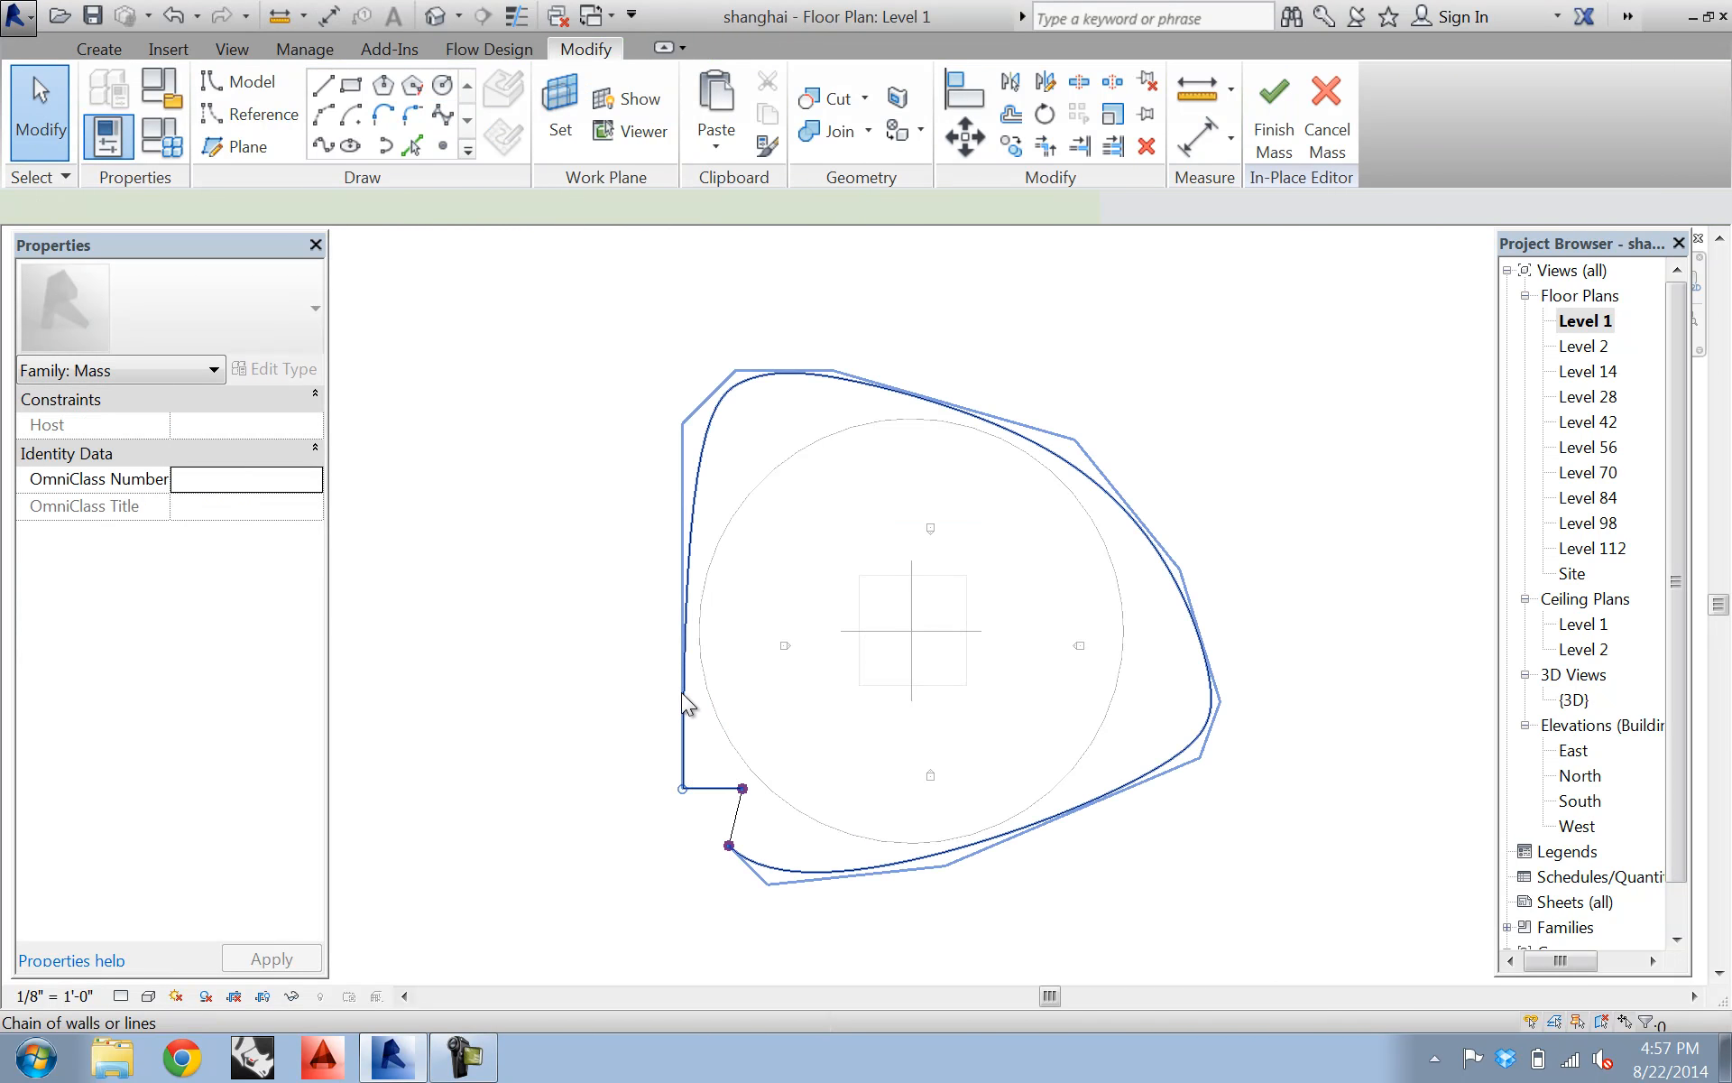
left_click(680, 691)
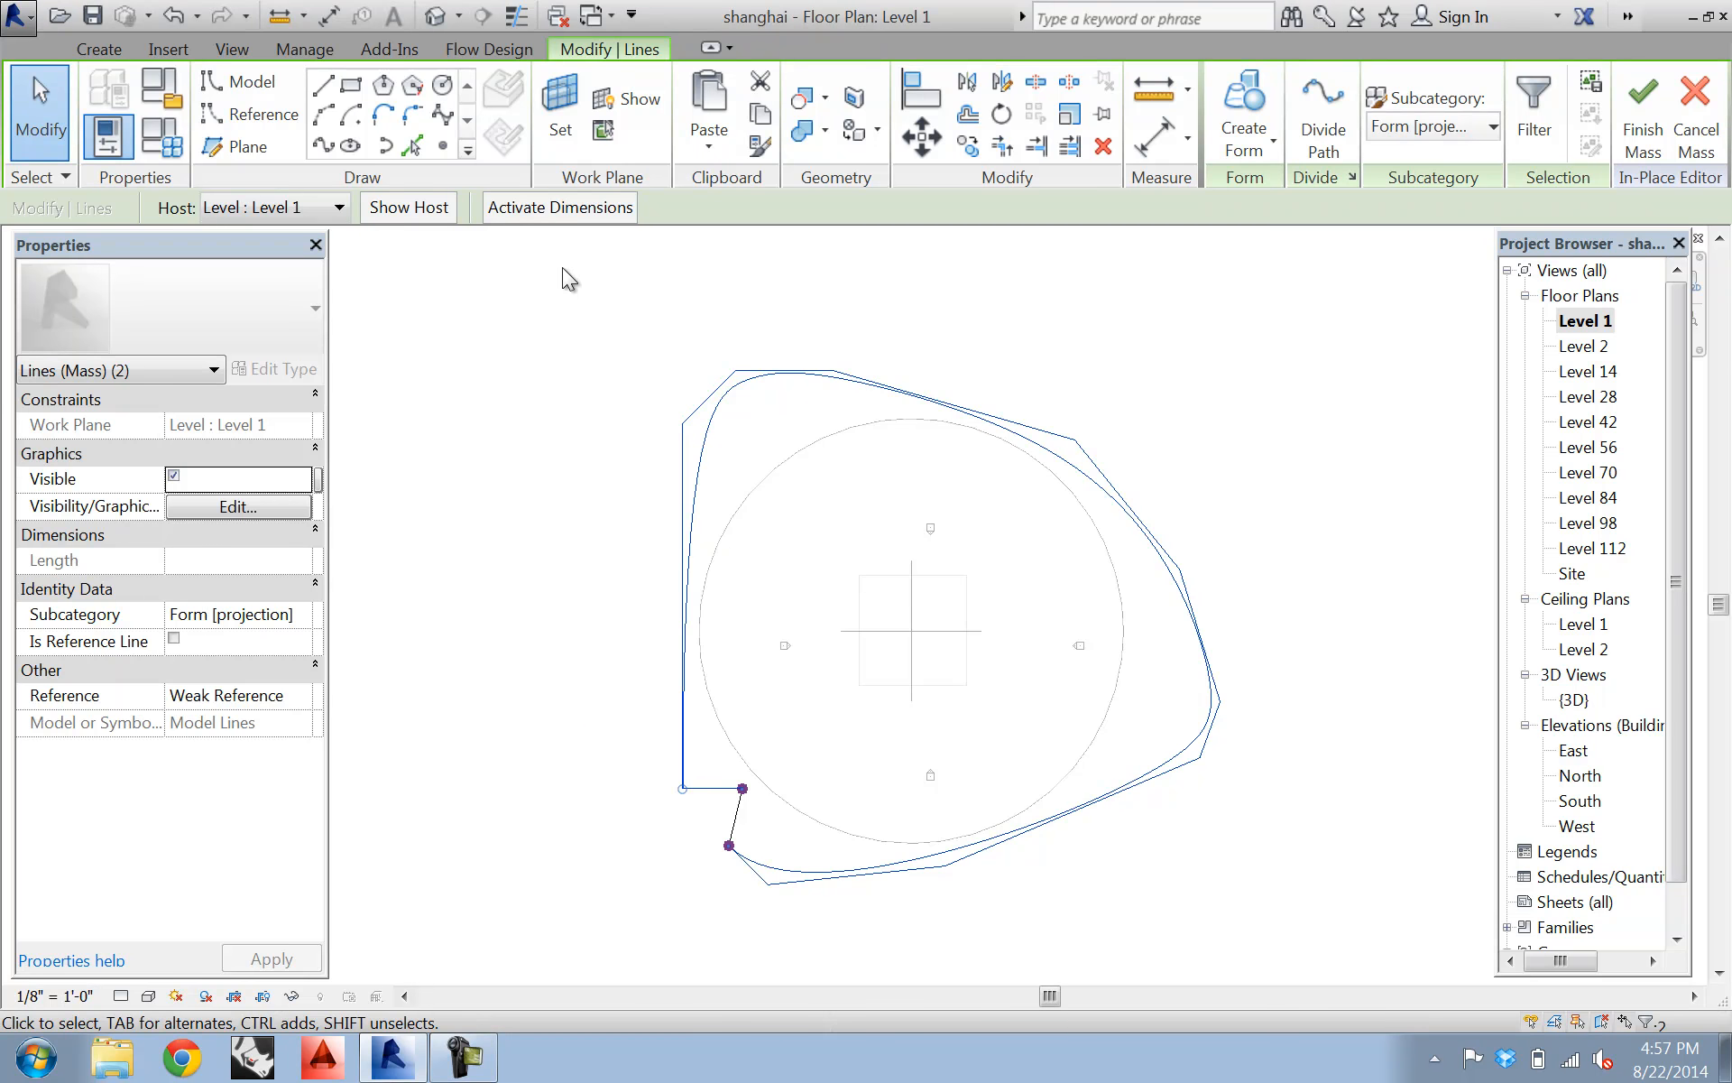
key("Escape")
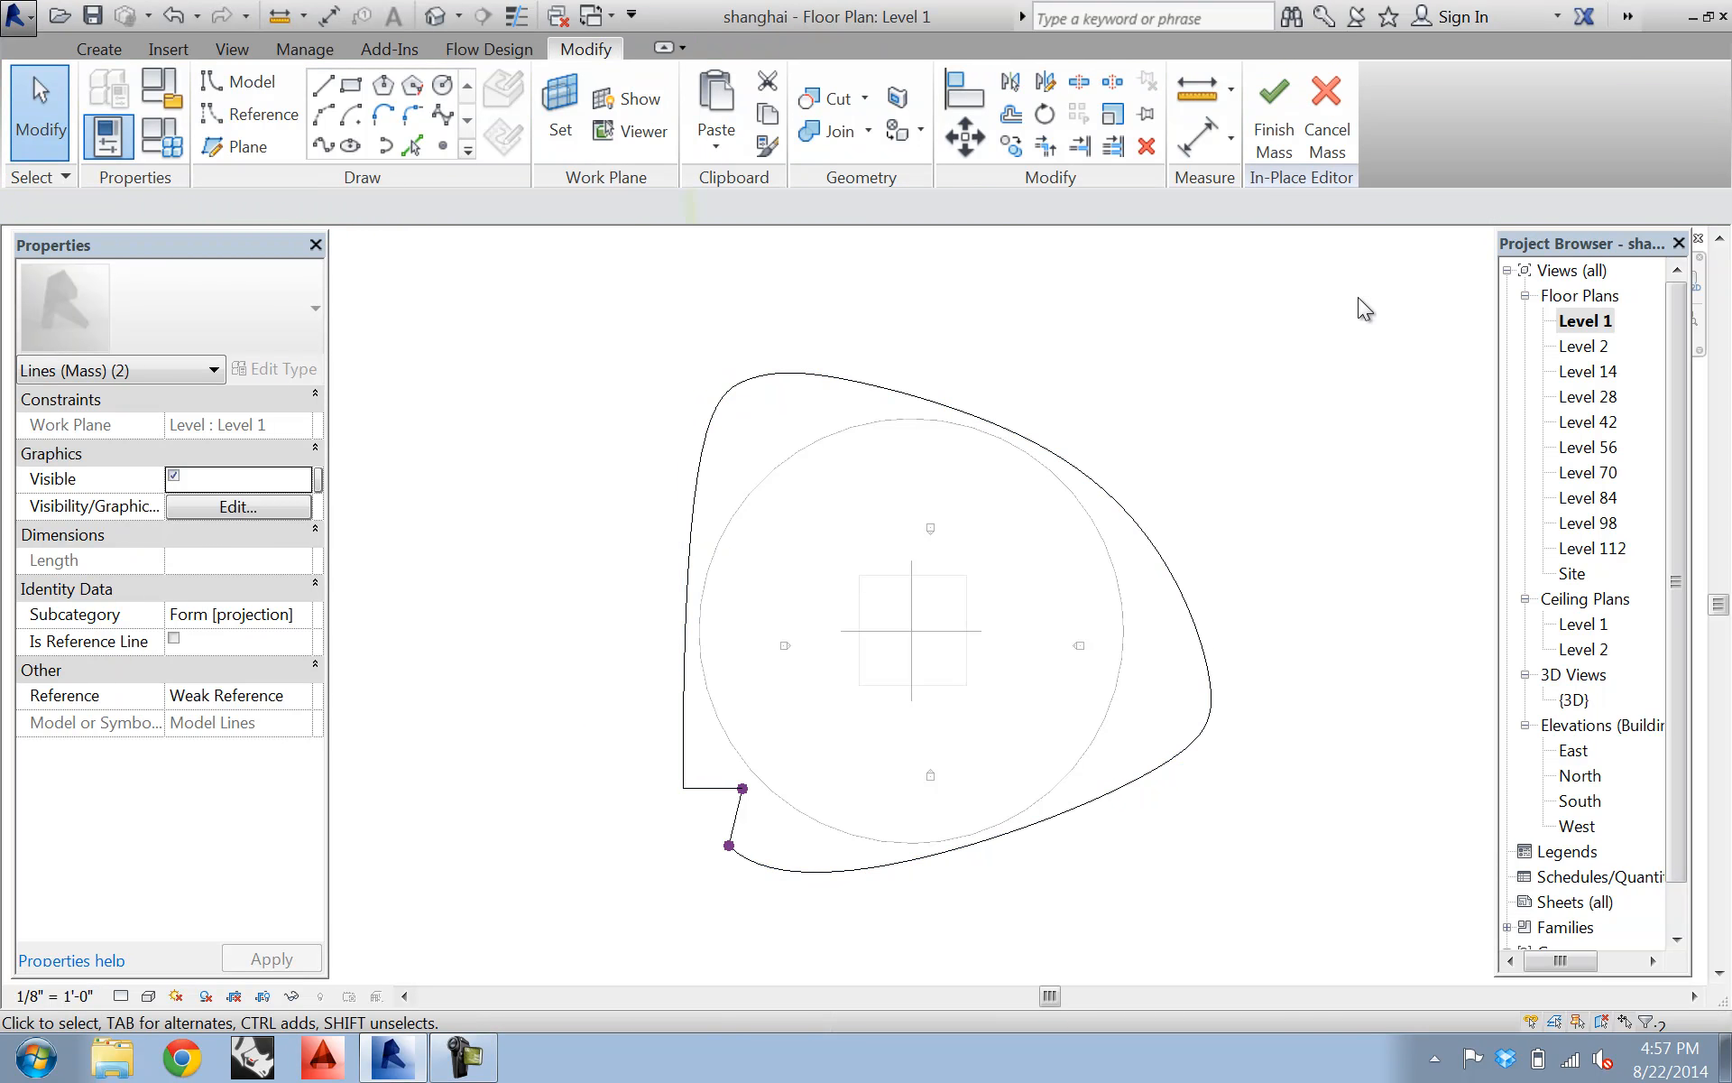
key("Tab")
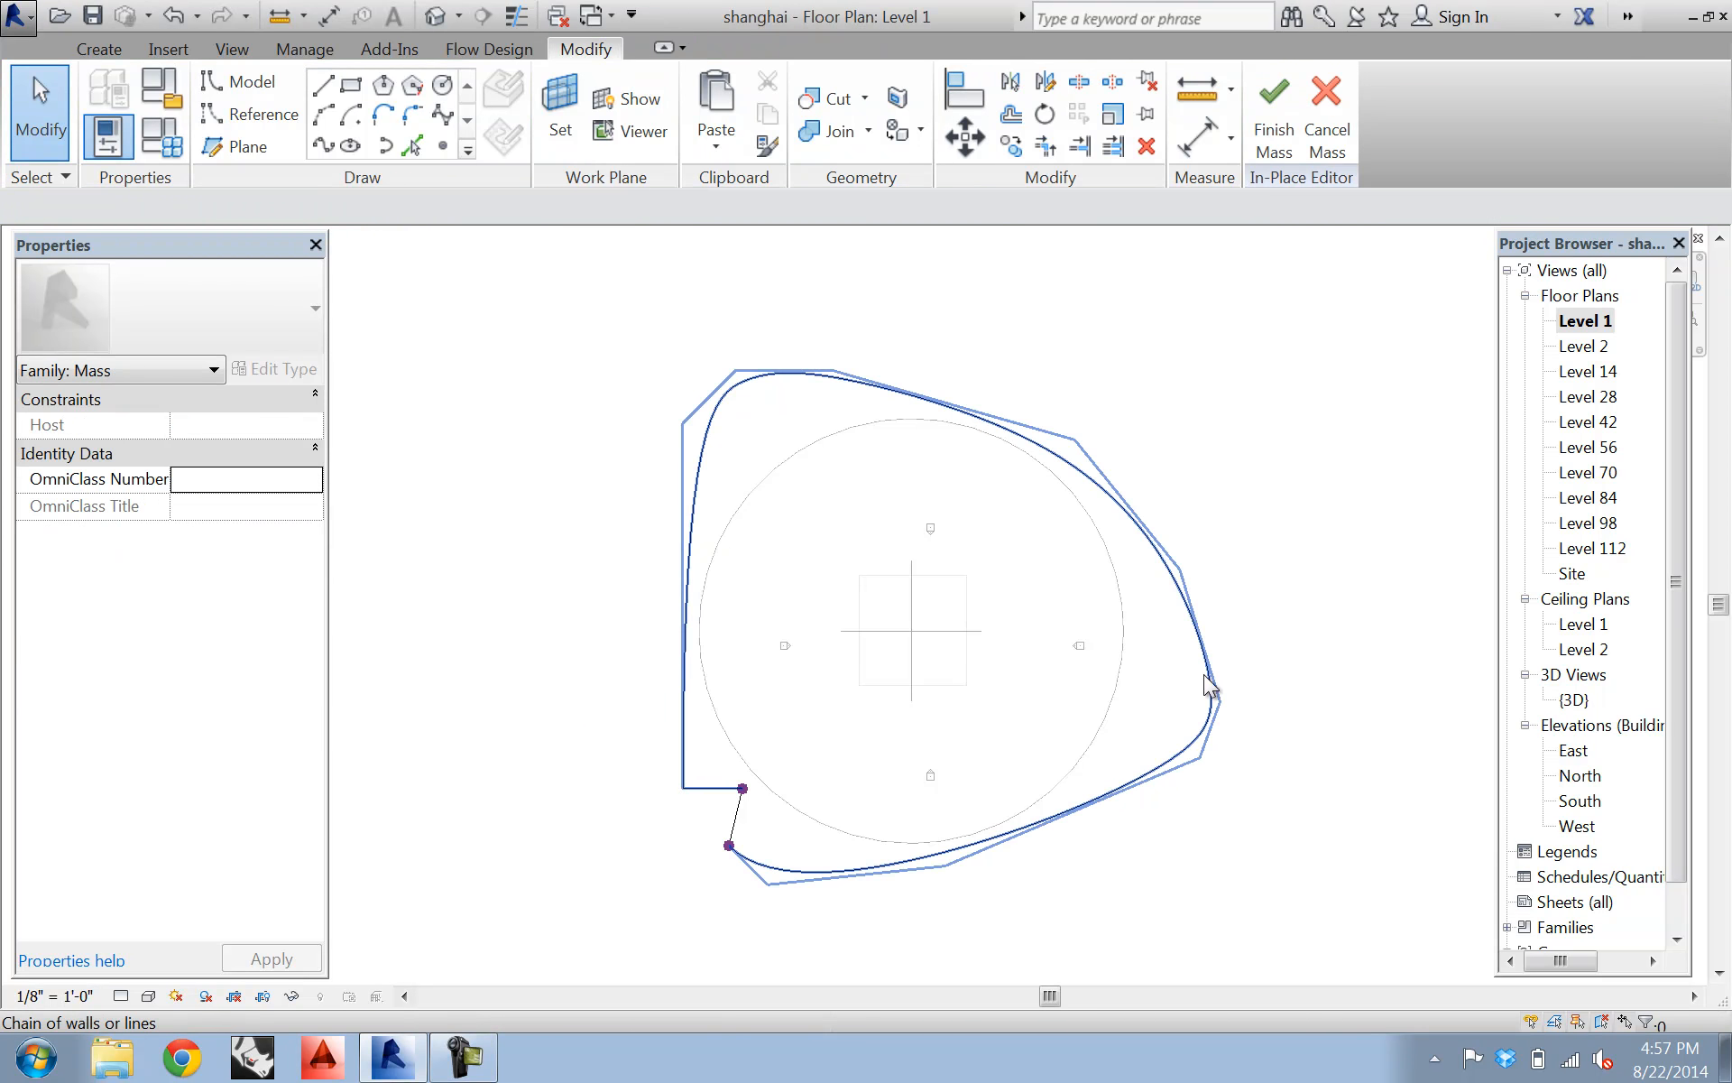
left_click(683, 789)
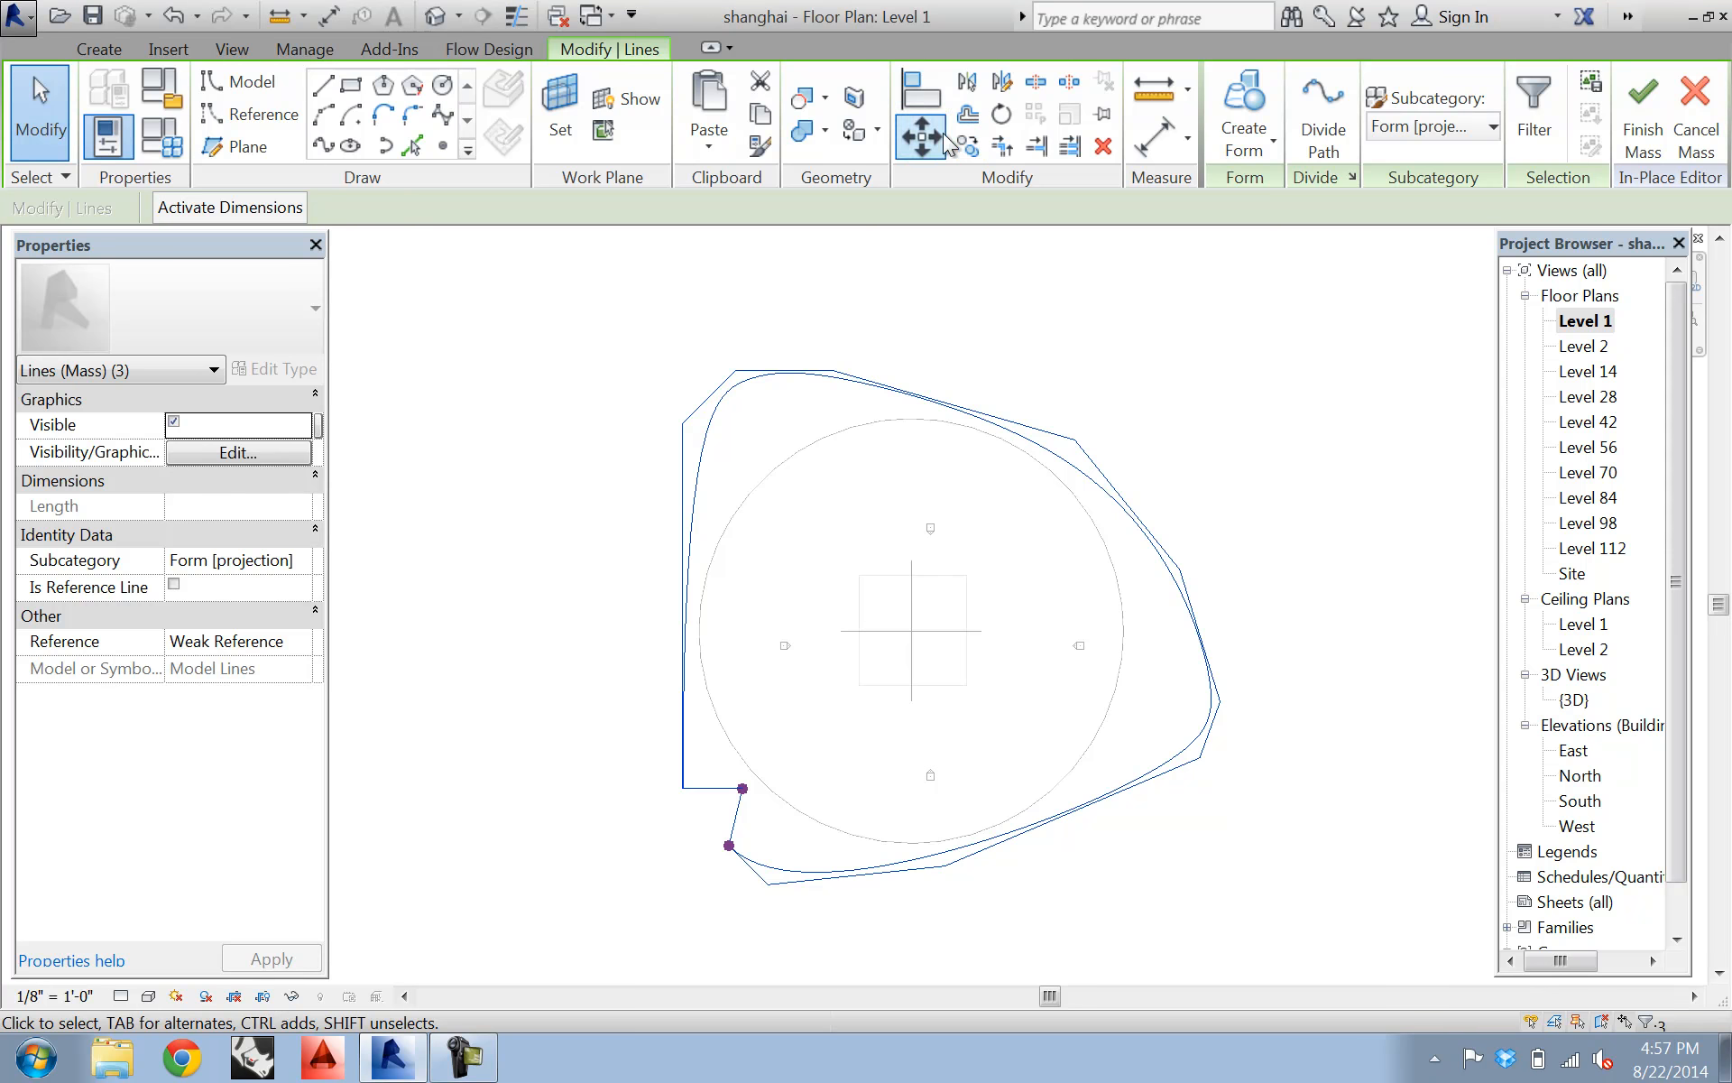
left_click(600, 410)
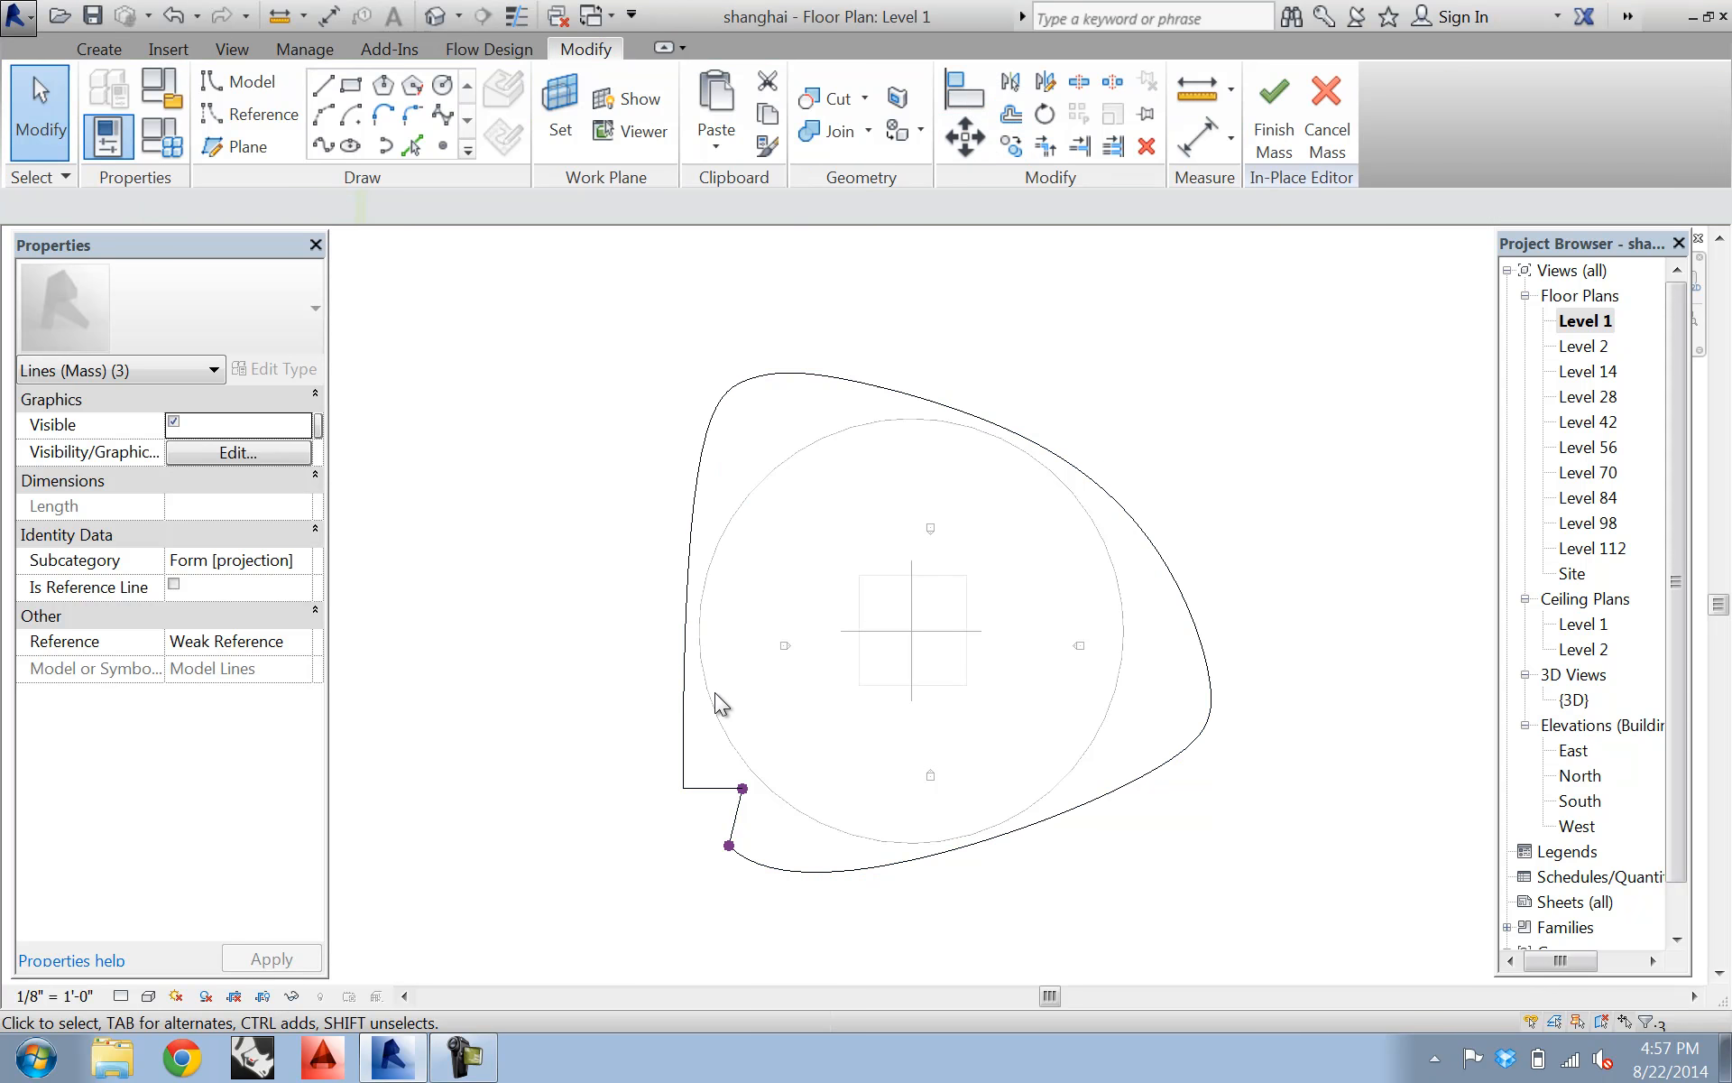
- Delete the steep notch line and try to redraw it between the two open ends of the outline
left_click(739, 816)
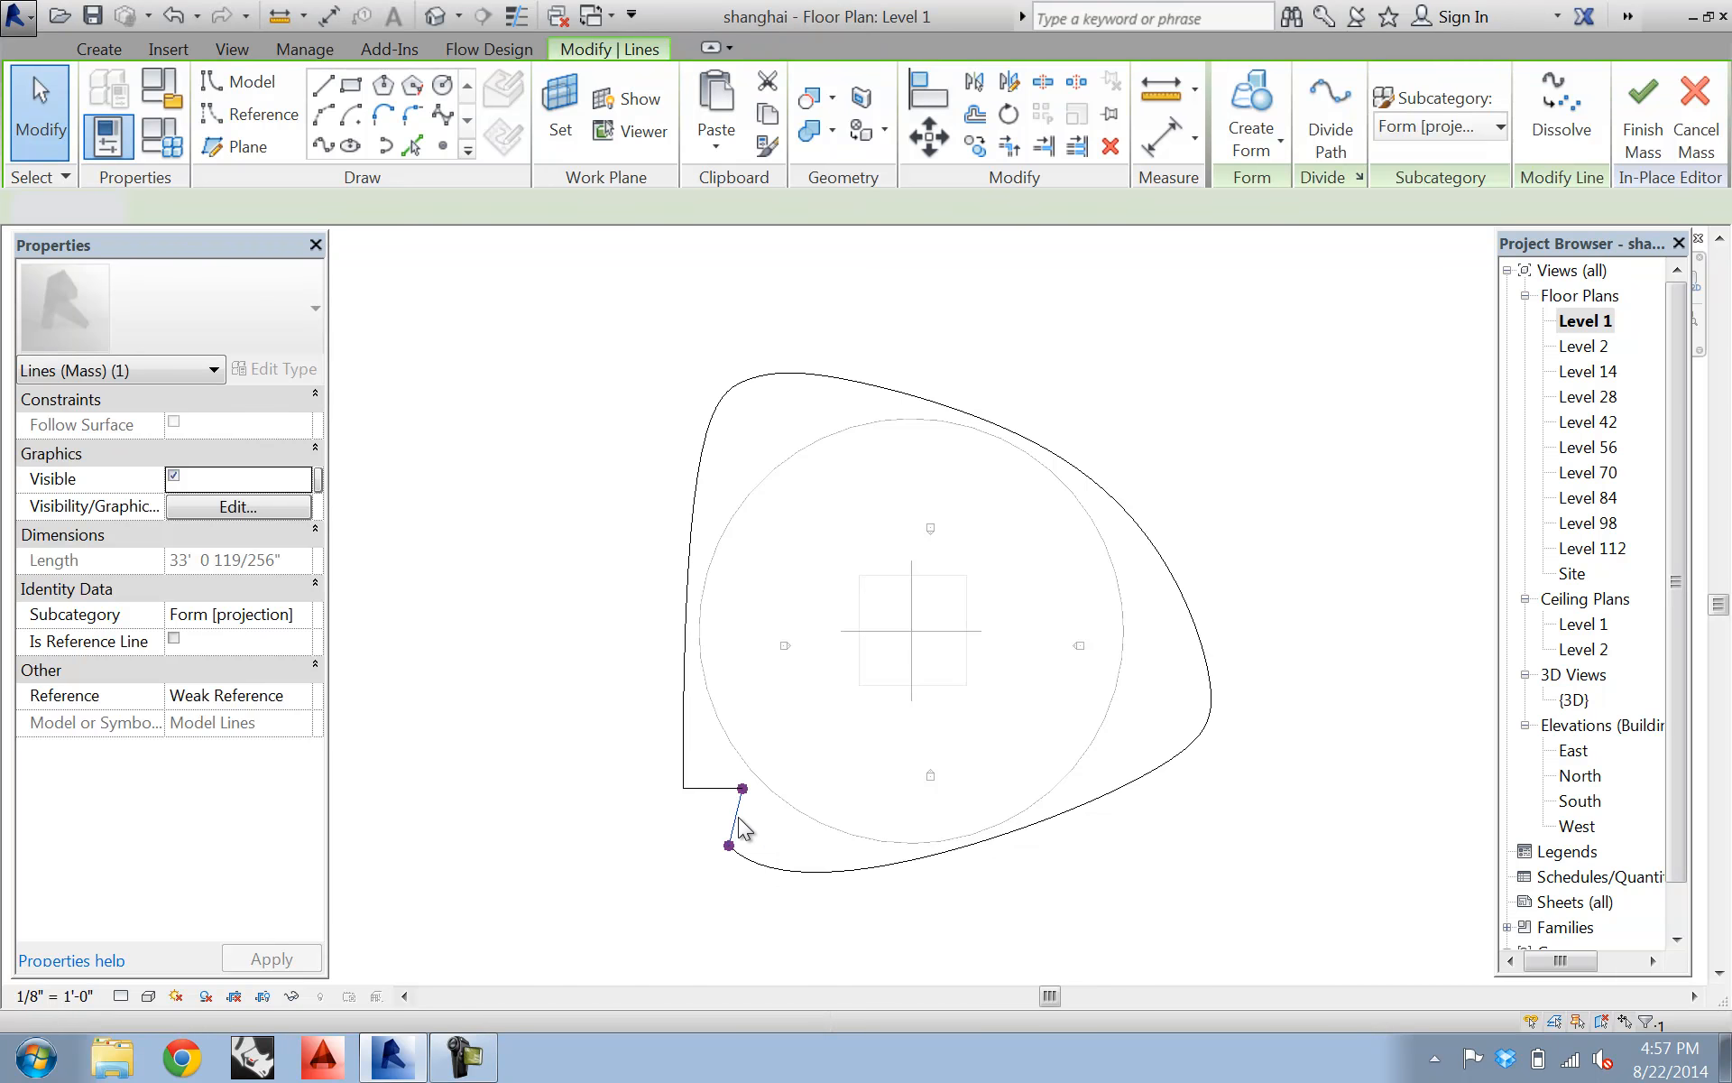
key("Delete")
left_click(322, 90)
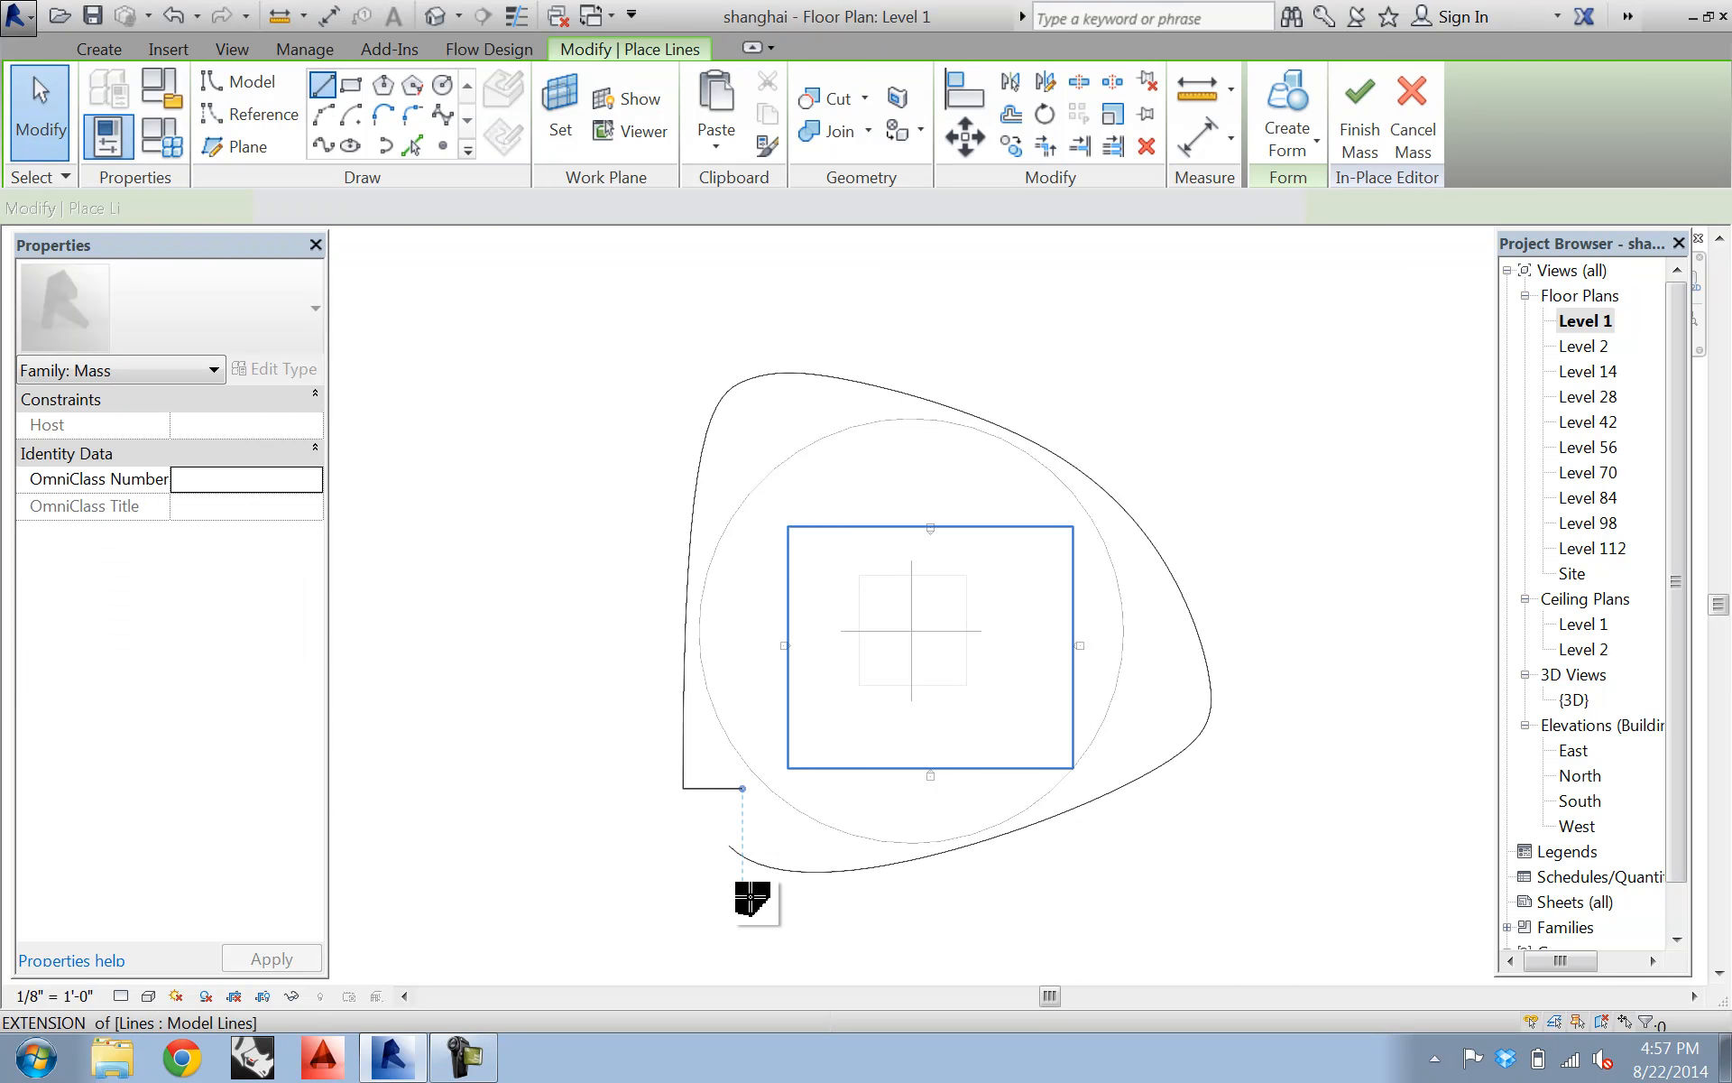
left_click(742, 787)
left_click(728, 846)
key("Escape")
key("ctrl+z")
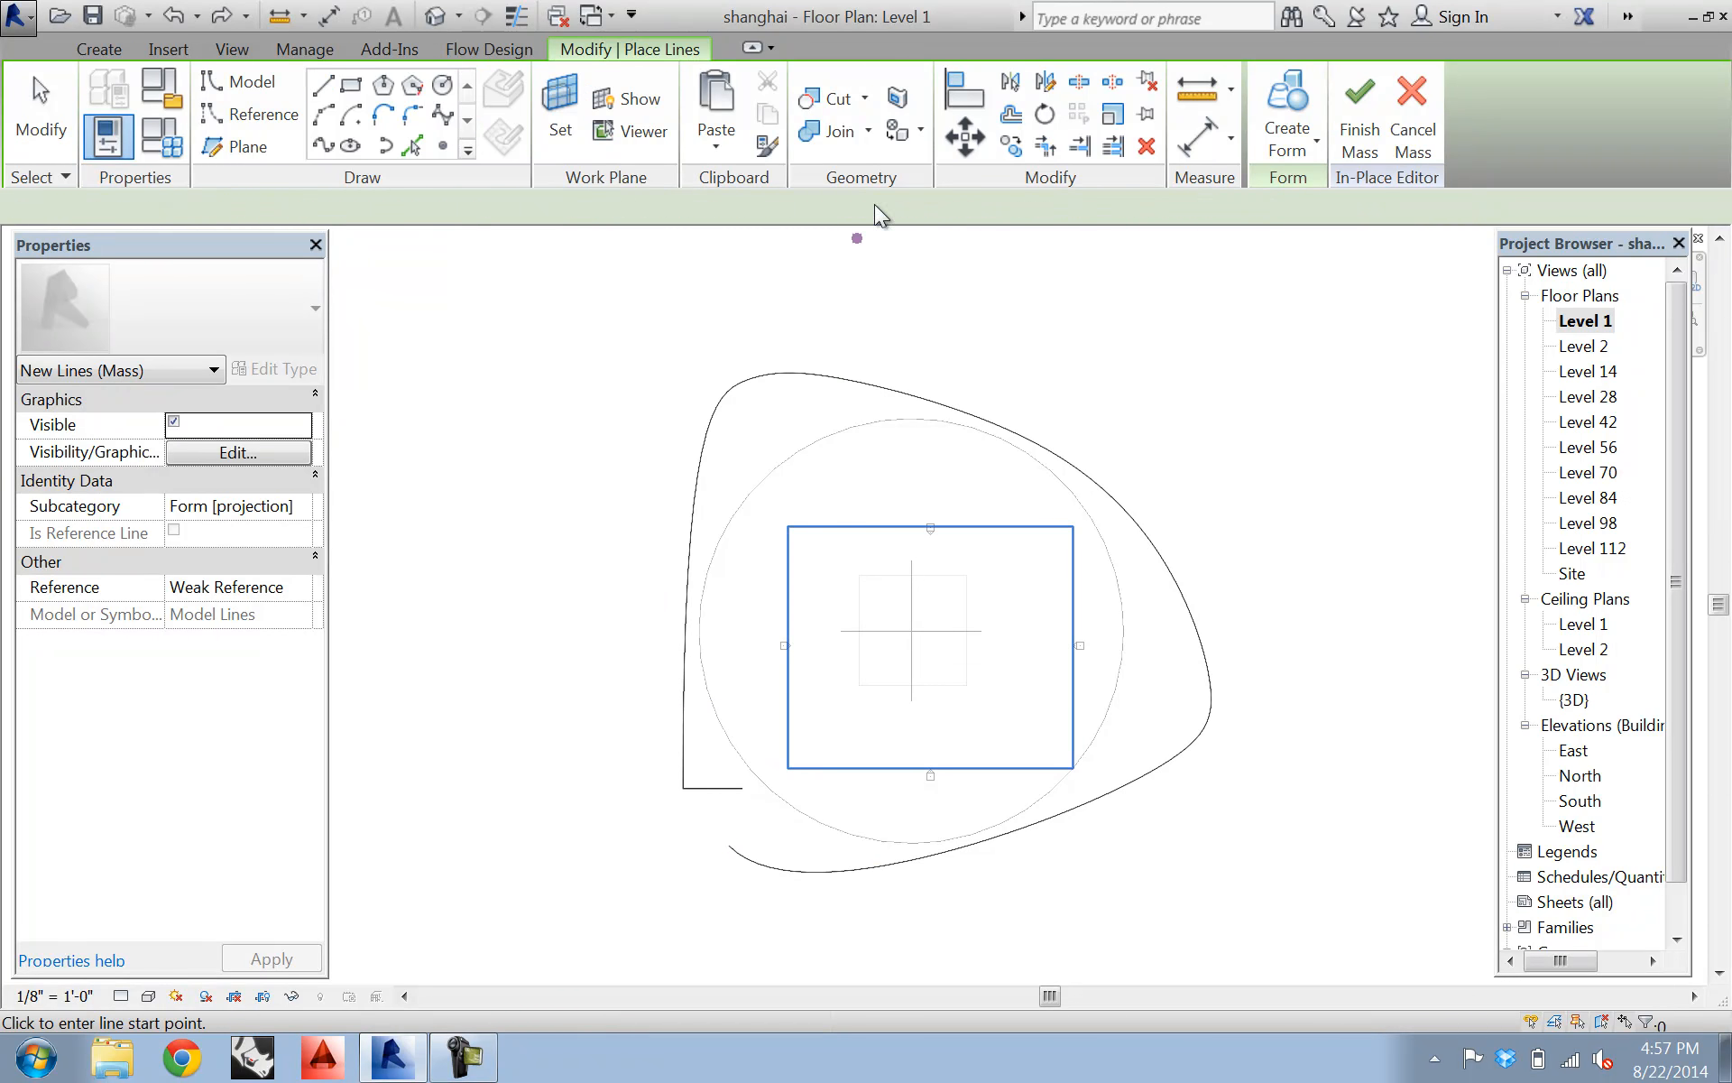
- Close the notch with a straight line, drawn with 3D Snapping off, from the horizontal segment's inner end to the spline's lower end
left_click(320, 85)
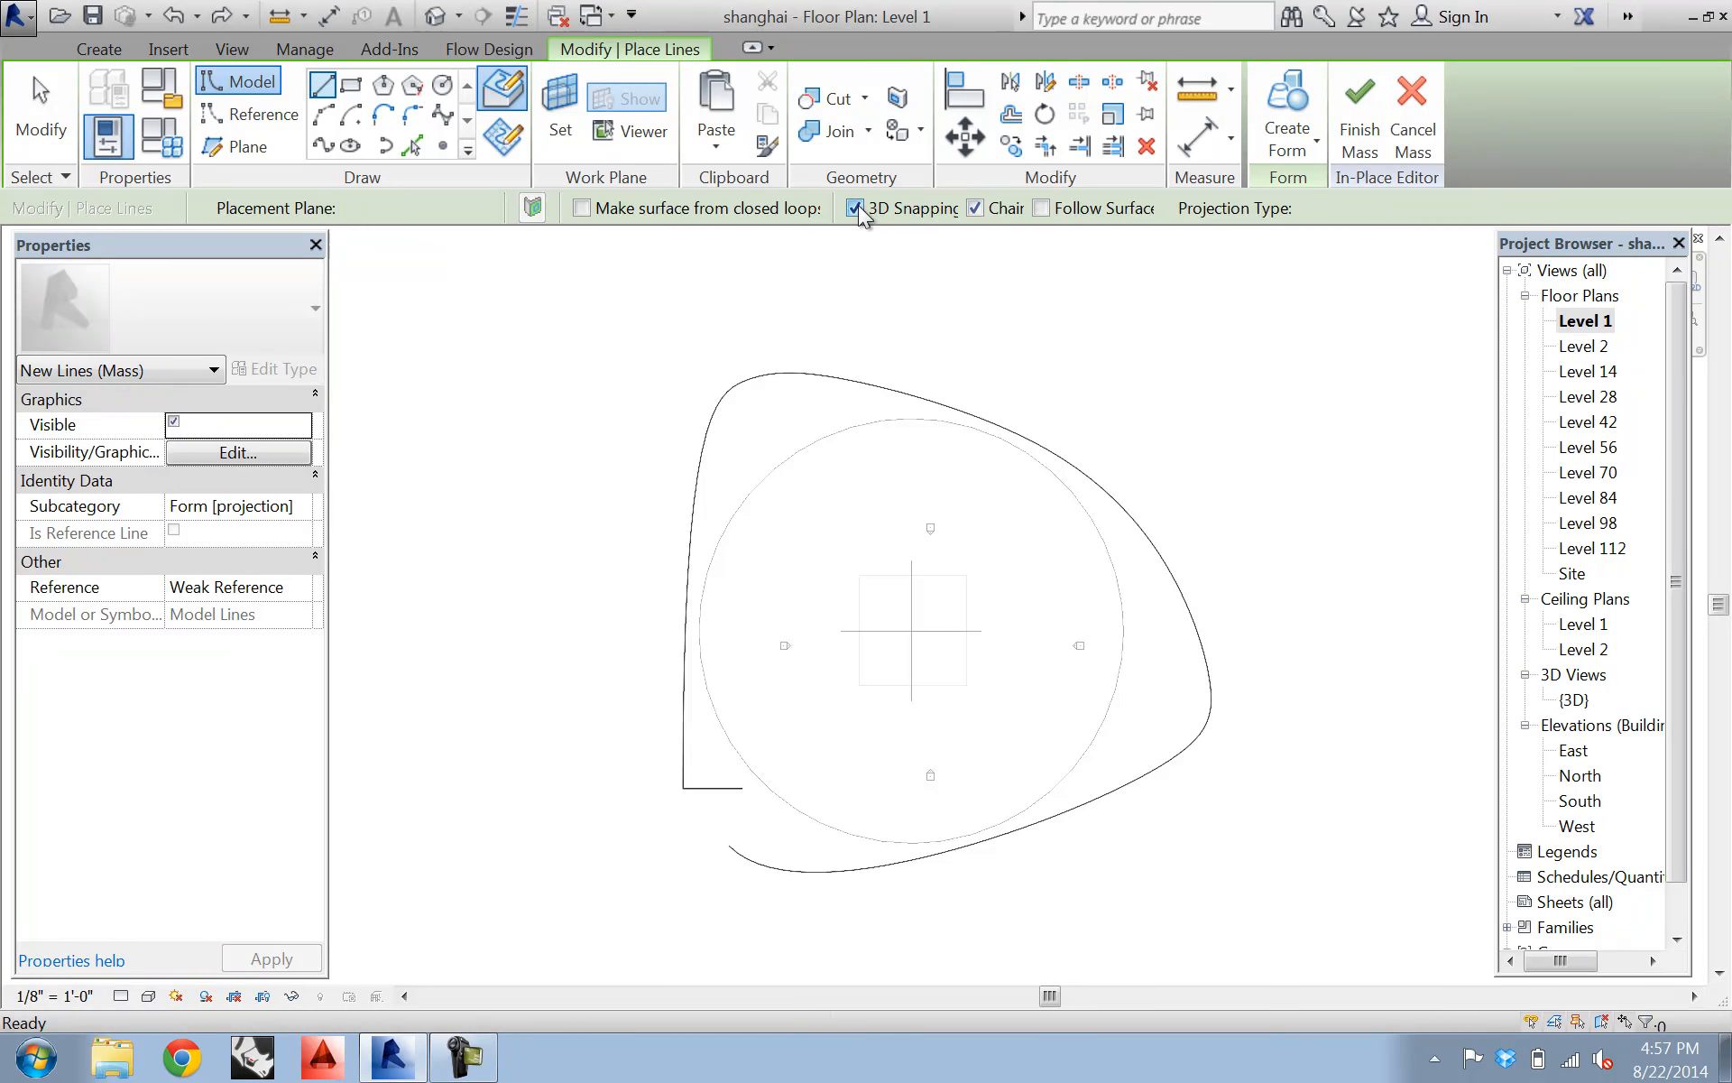
left_click(741, 788)
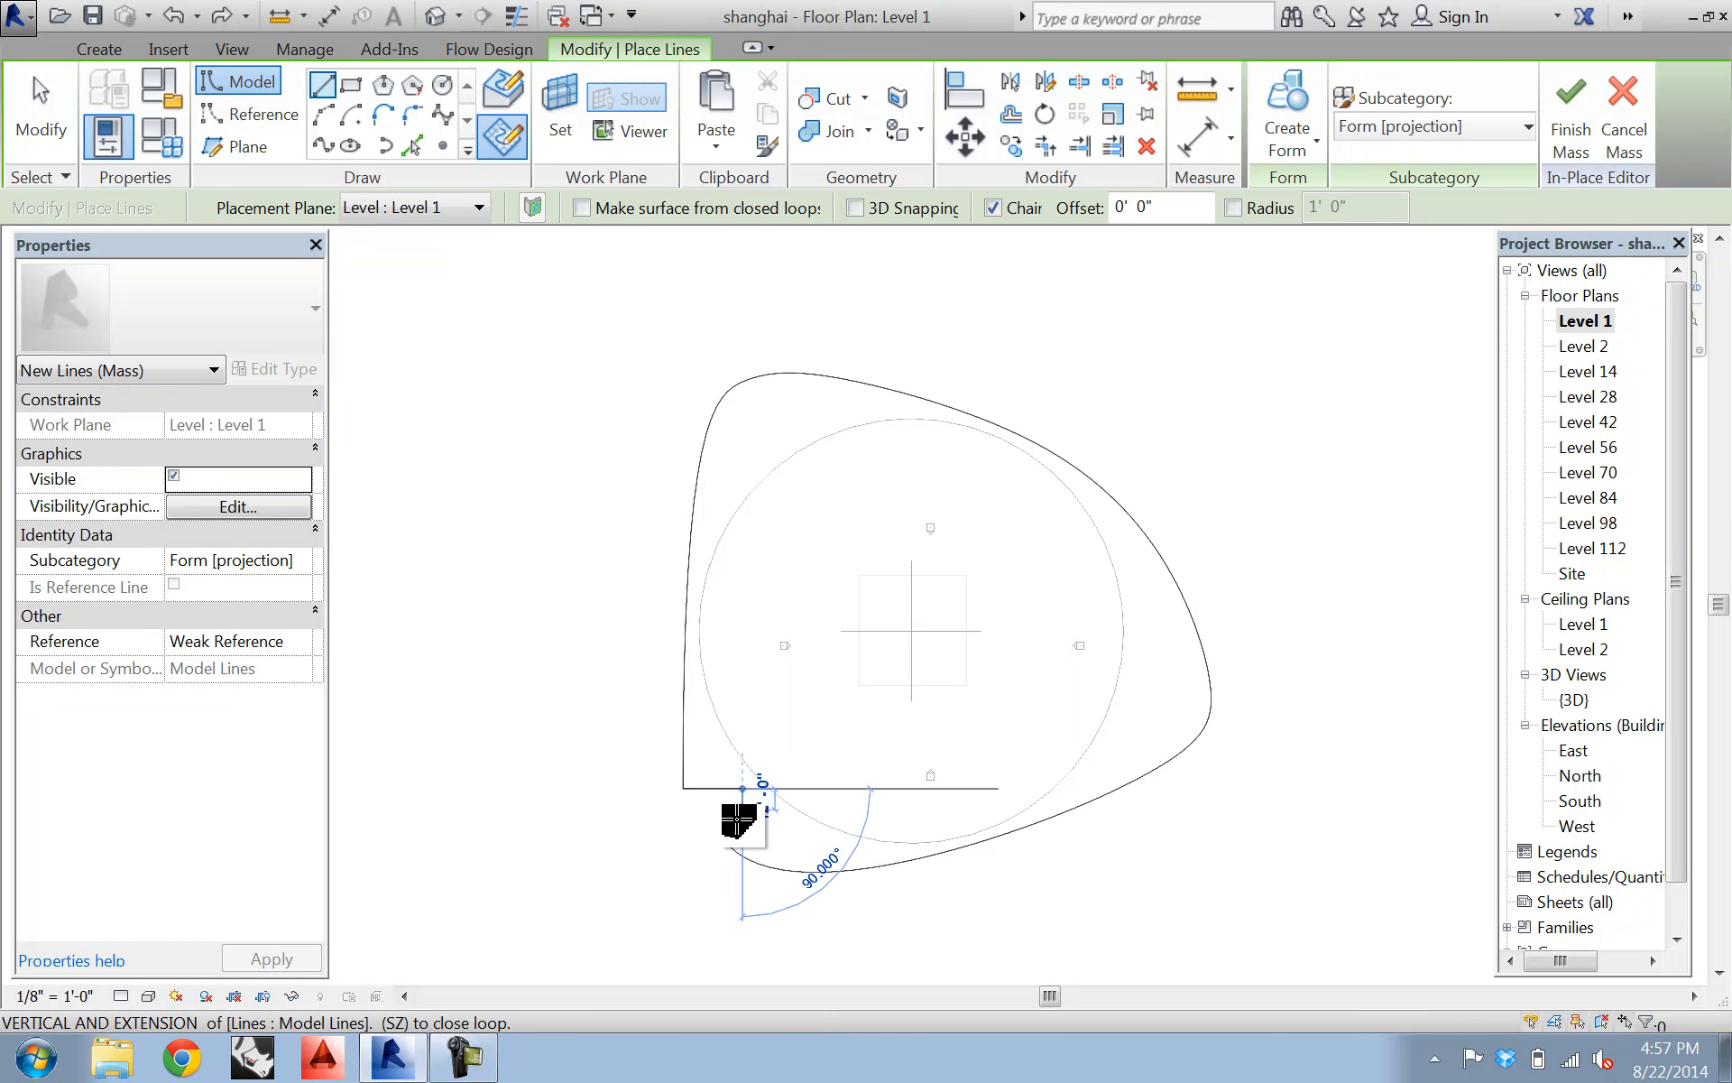
left_click(729, 845)
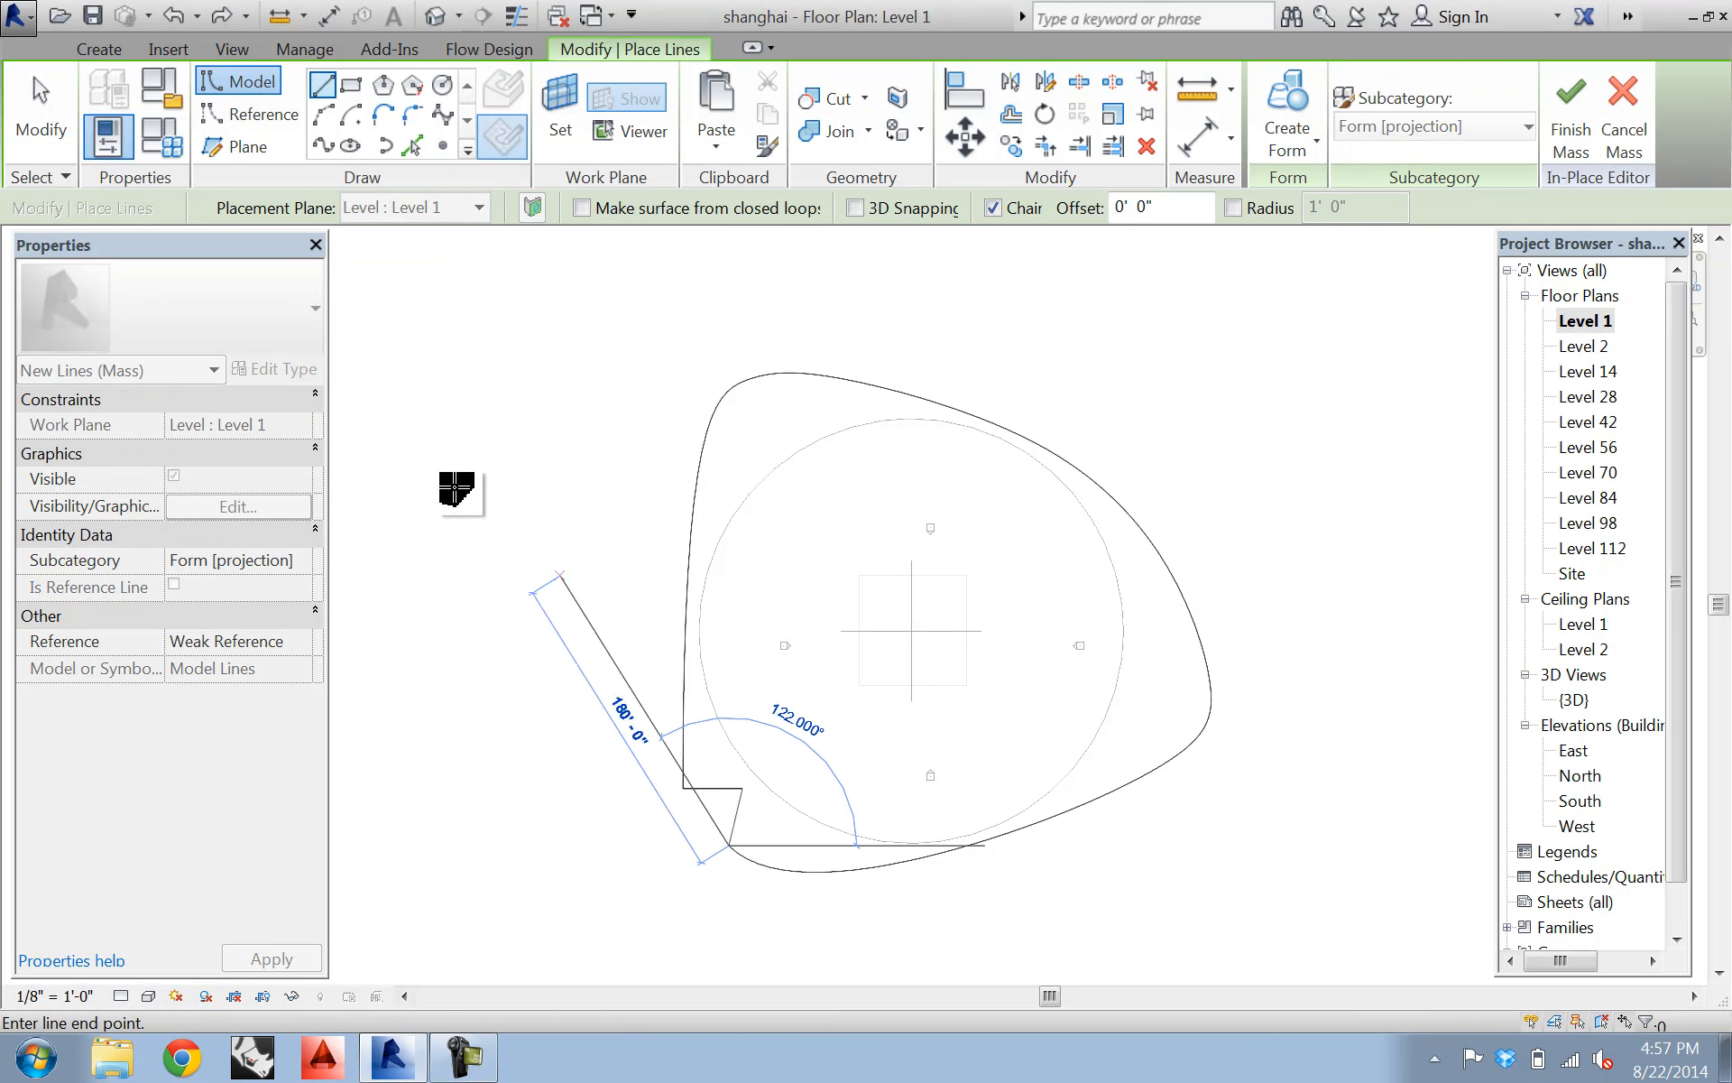
left_click(40, 102)
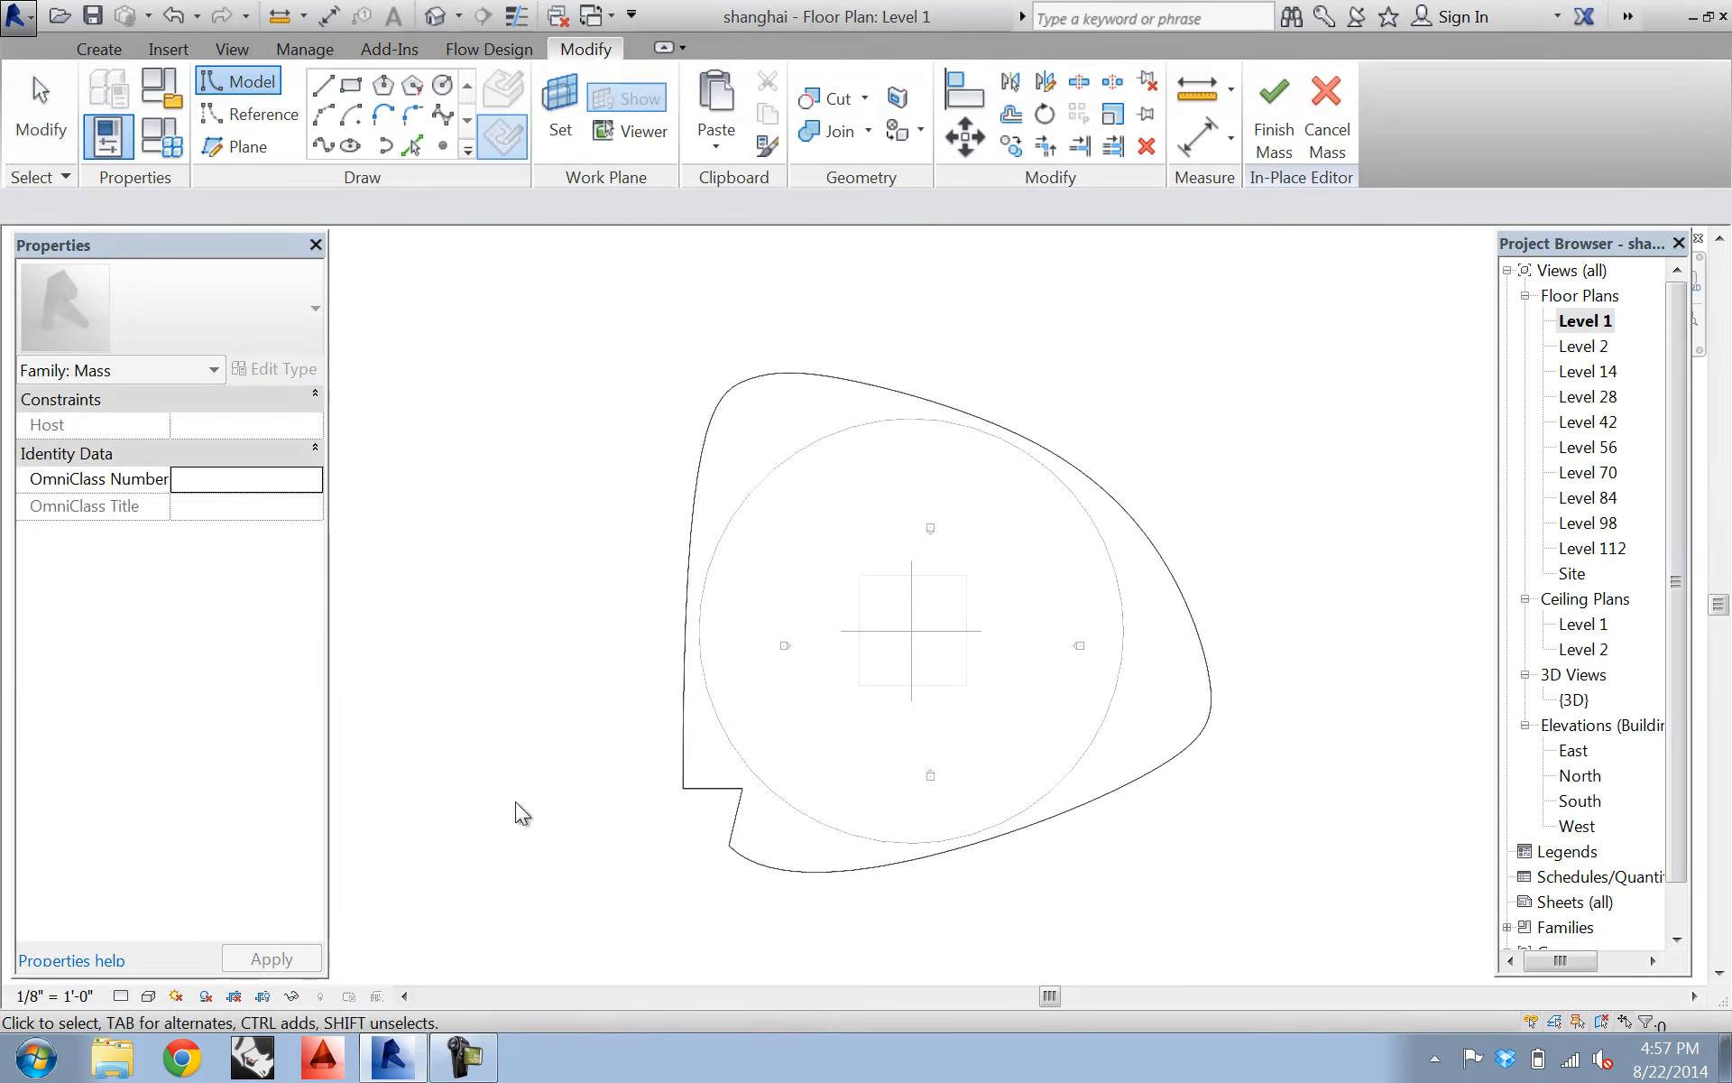
- Copy the whole closed outline from Level 1 straight up to Level 121 in the East elevation
key("Tab")
left_click(734, 821)
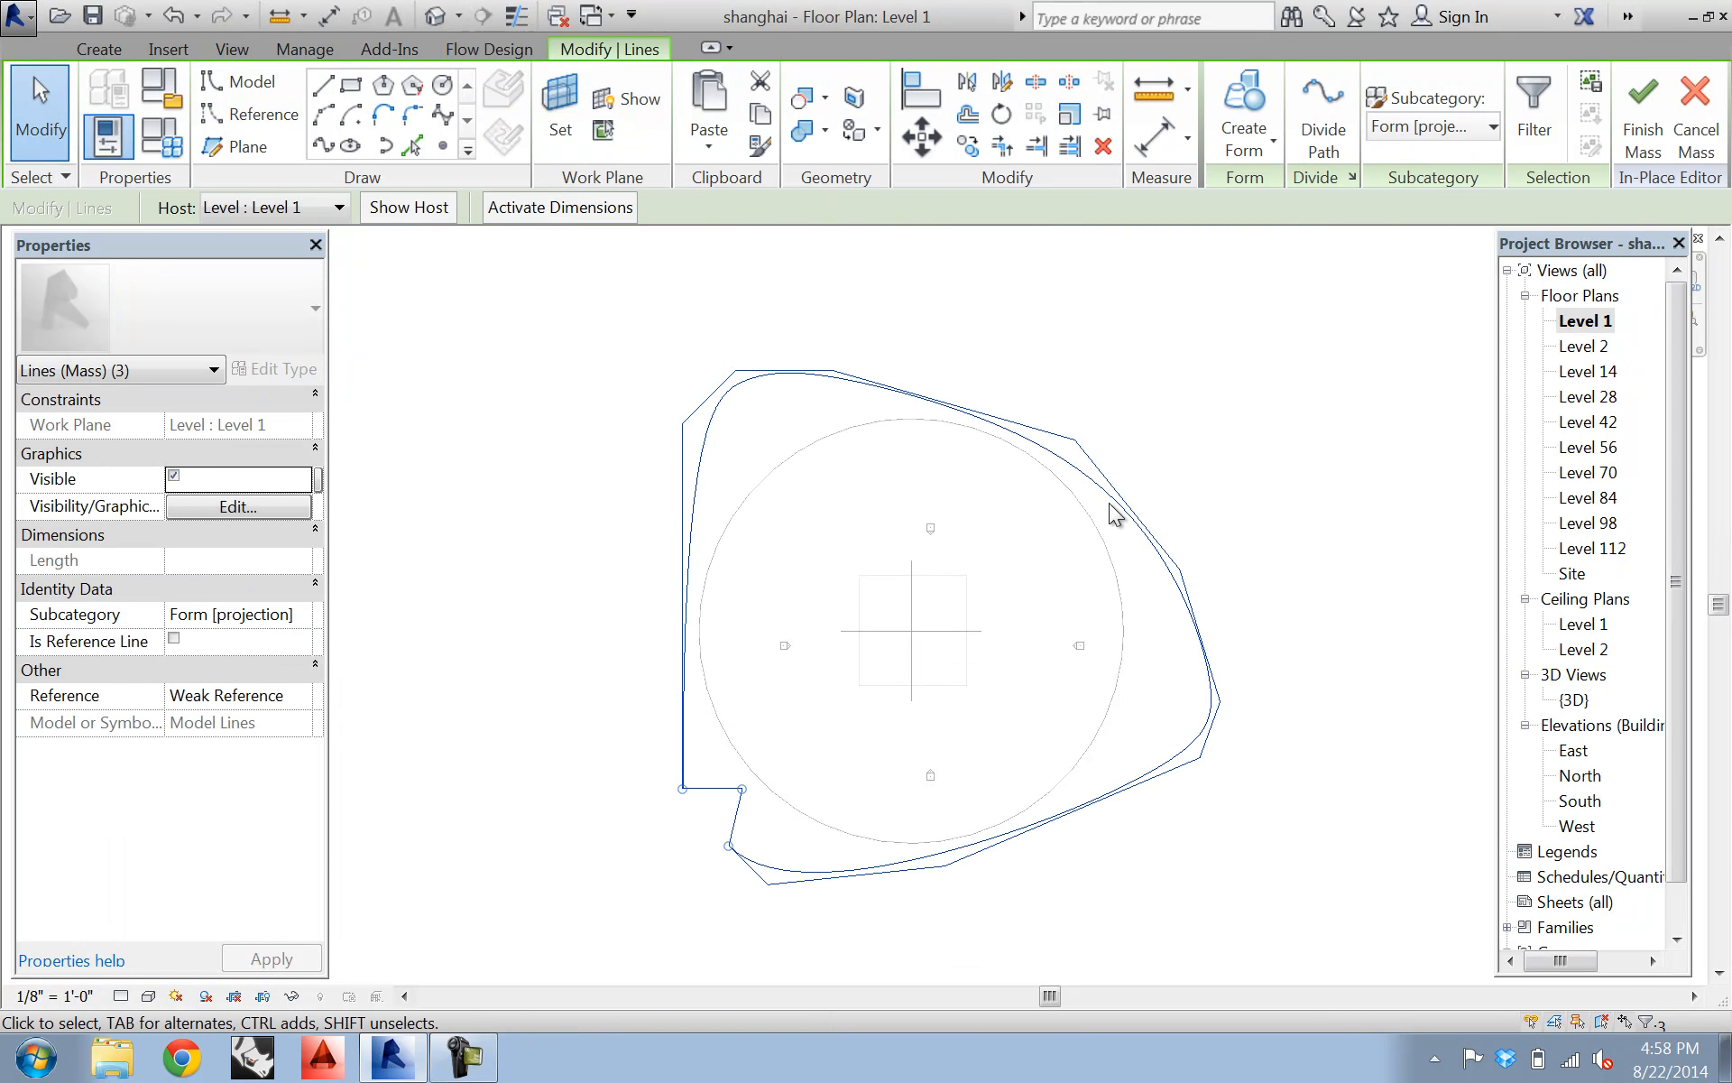
double_click(1575, 750)
scroll(1095, 721, "down", 5)
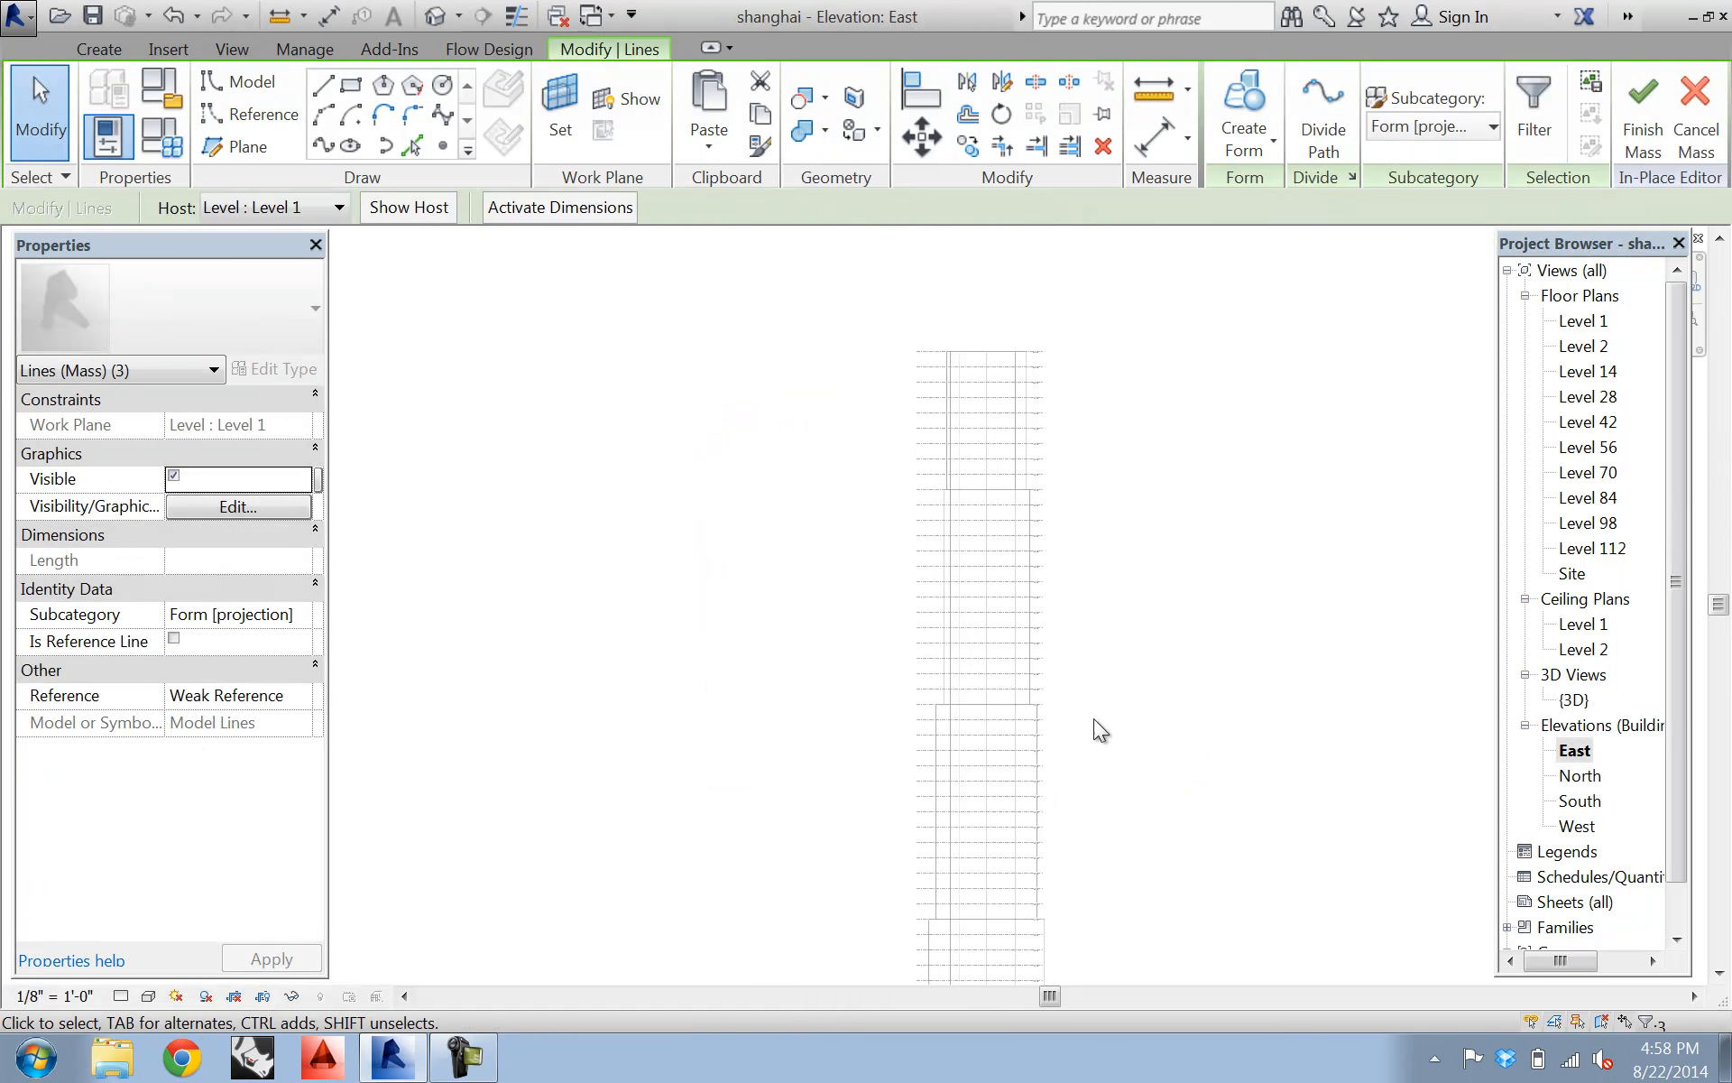
middle_click_drag(1179, 812, 1054, 633)
scroll(935, 782, "up", 1)
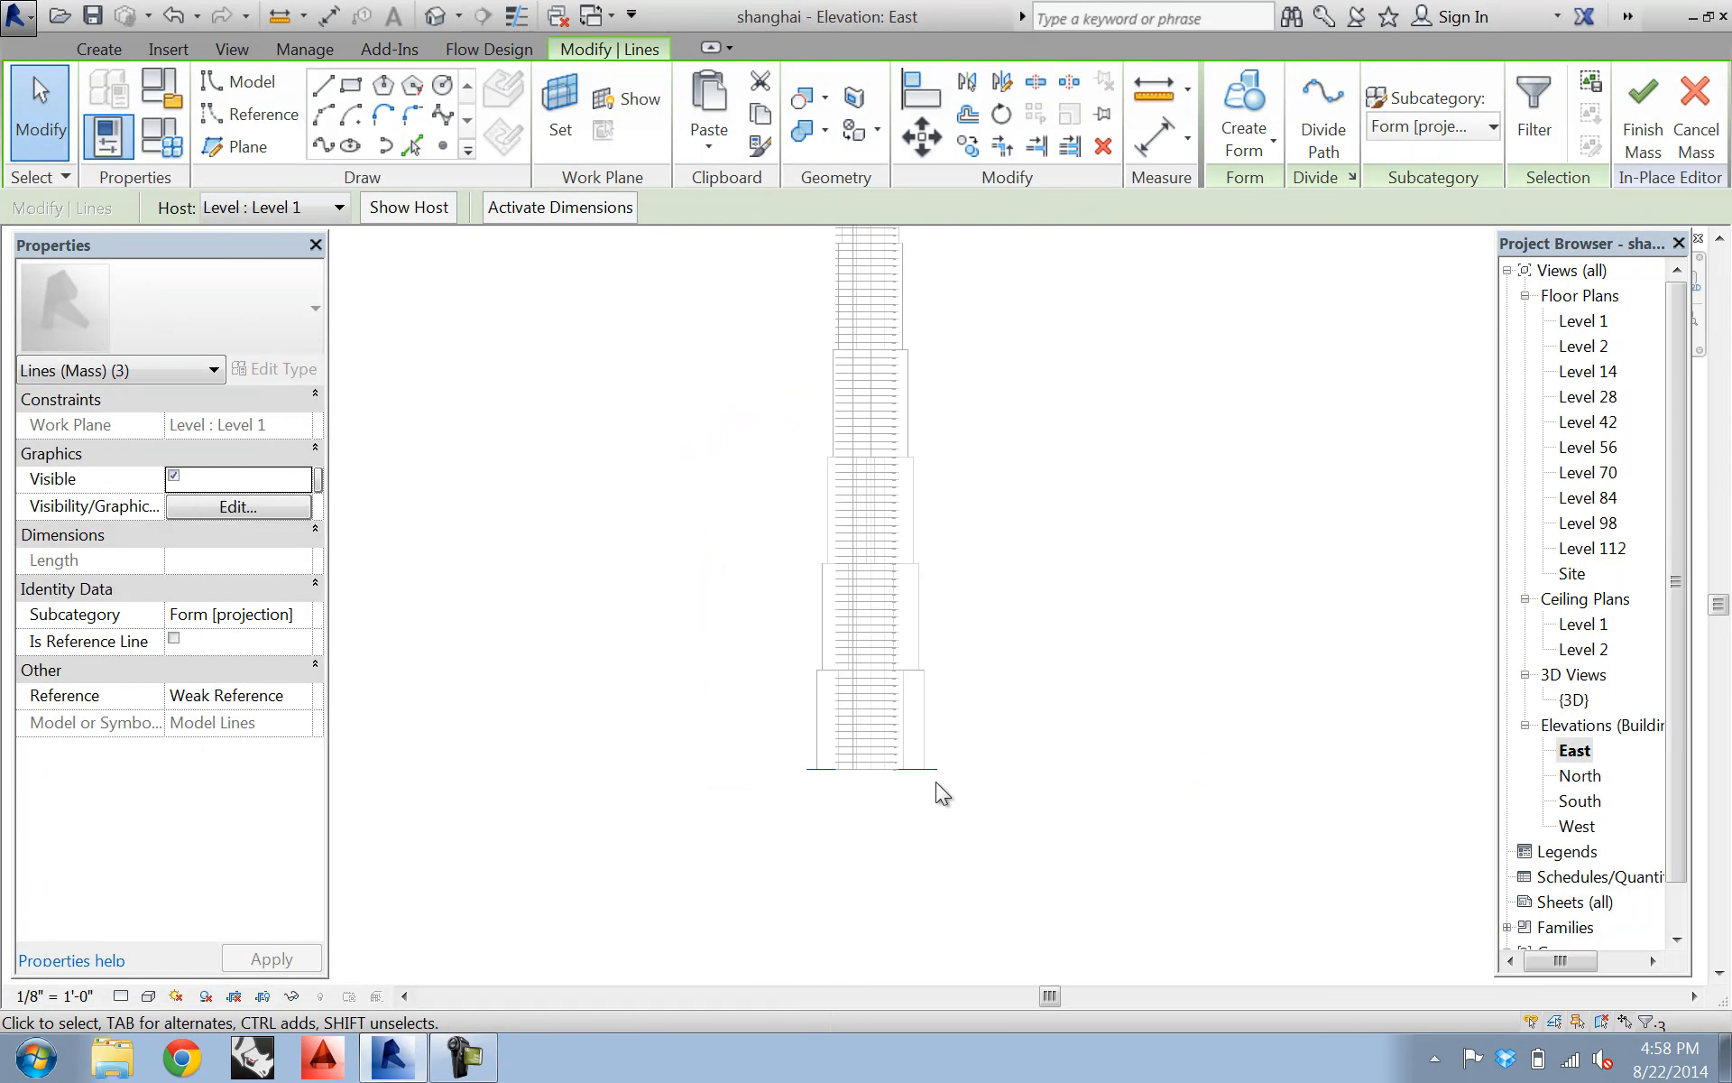
key("l")
key("i")
left_click(951, 794)
scroll(975, 688, "down", 2)
scroll(859, 546, "up", 1)
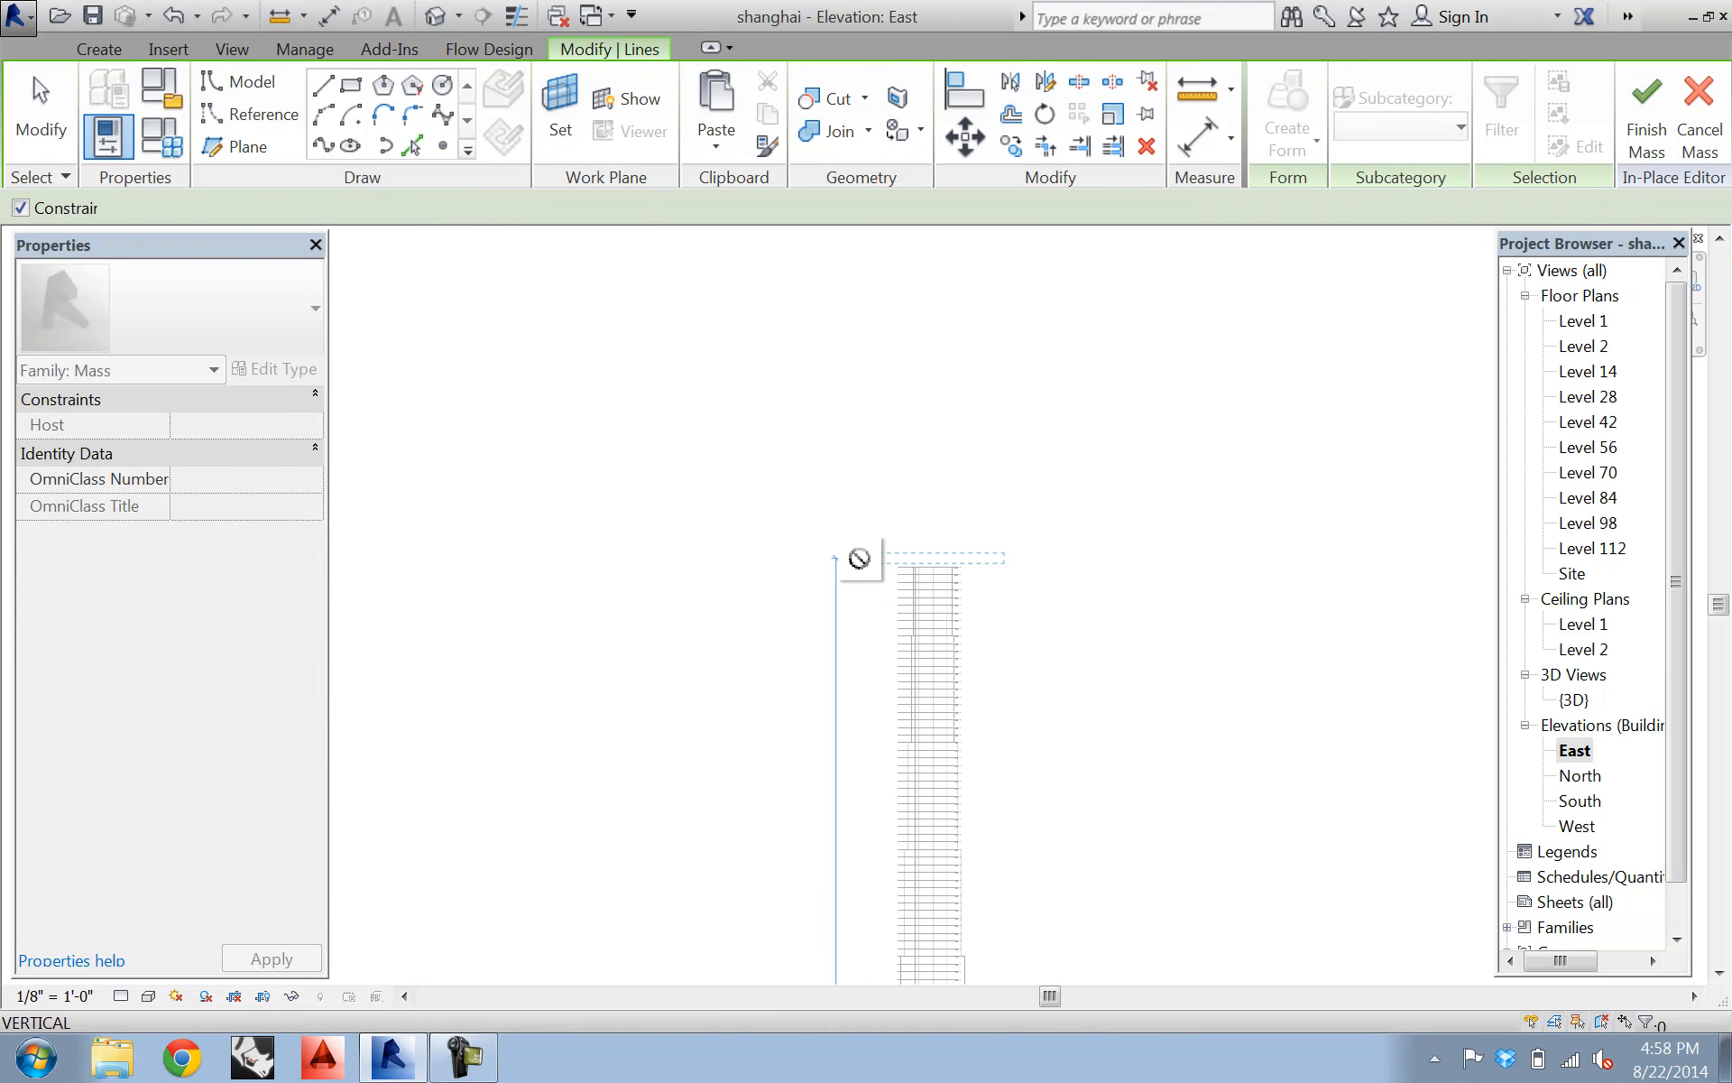
scroll(868, 567, "up", 5)
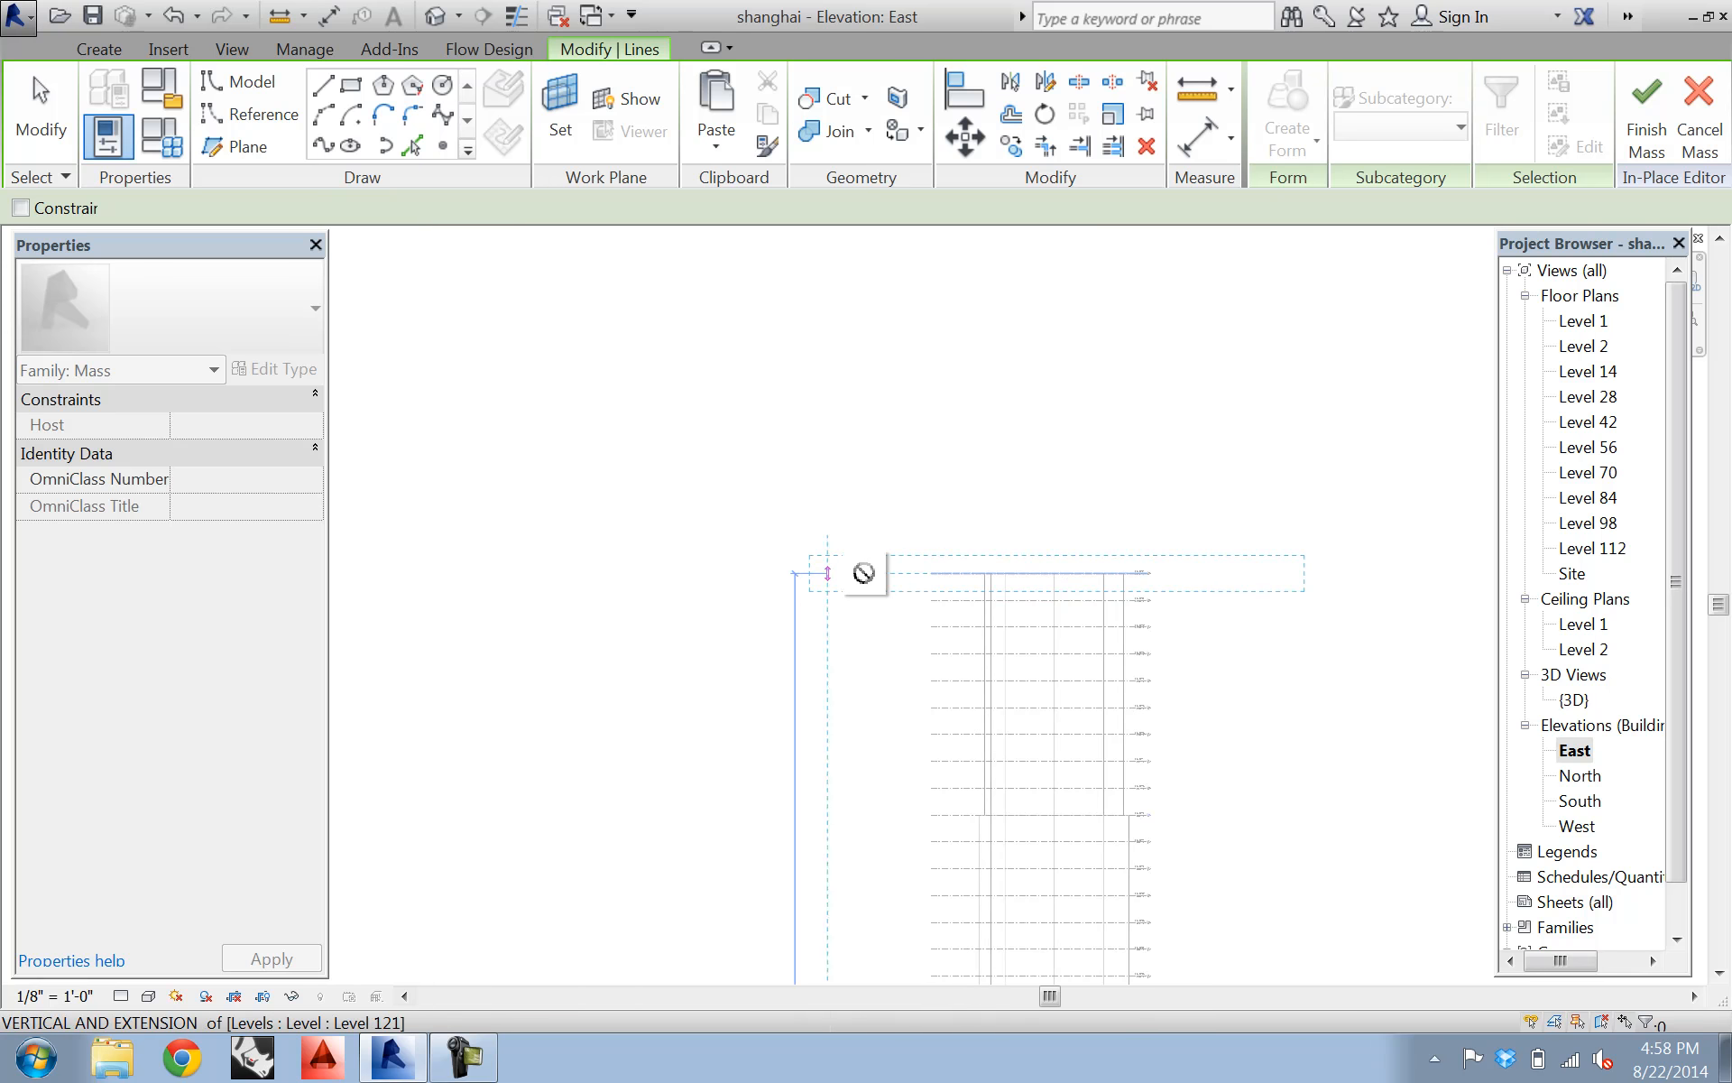
left_click(865, 572)
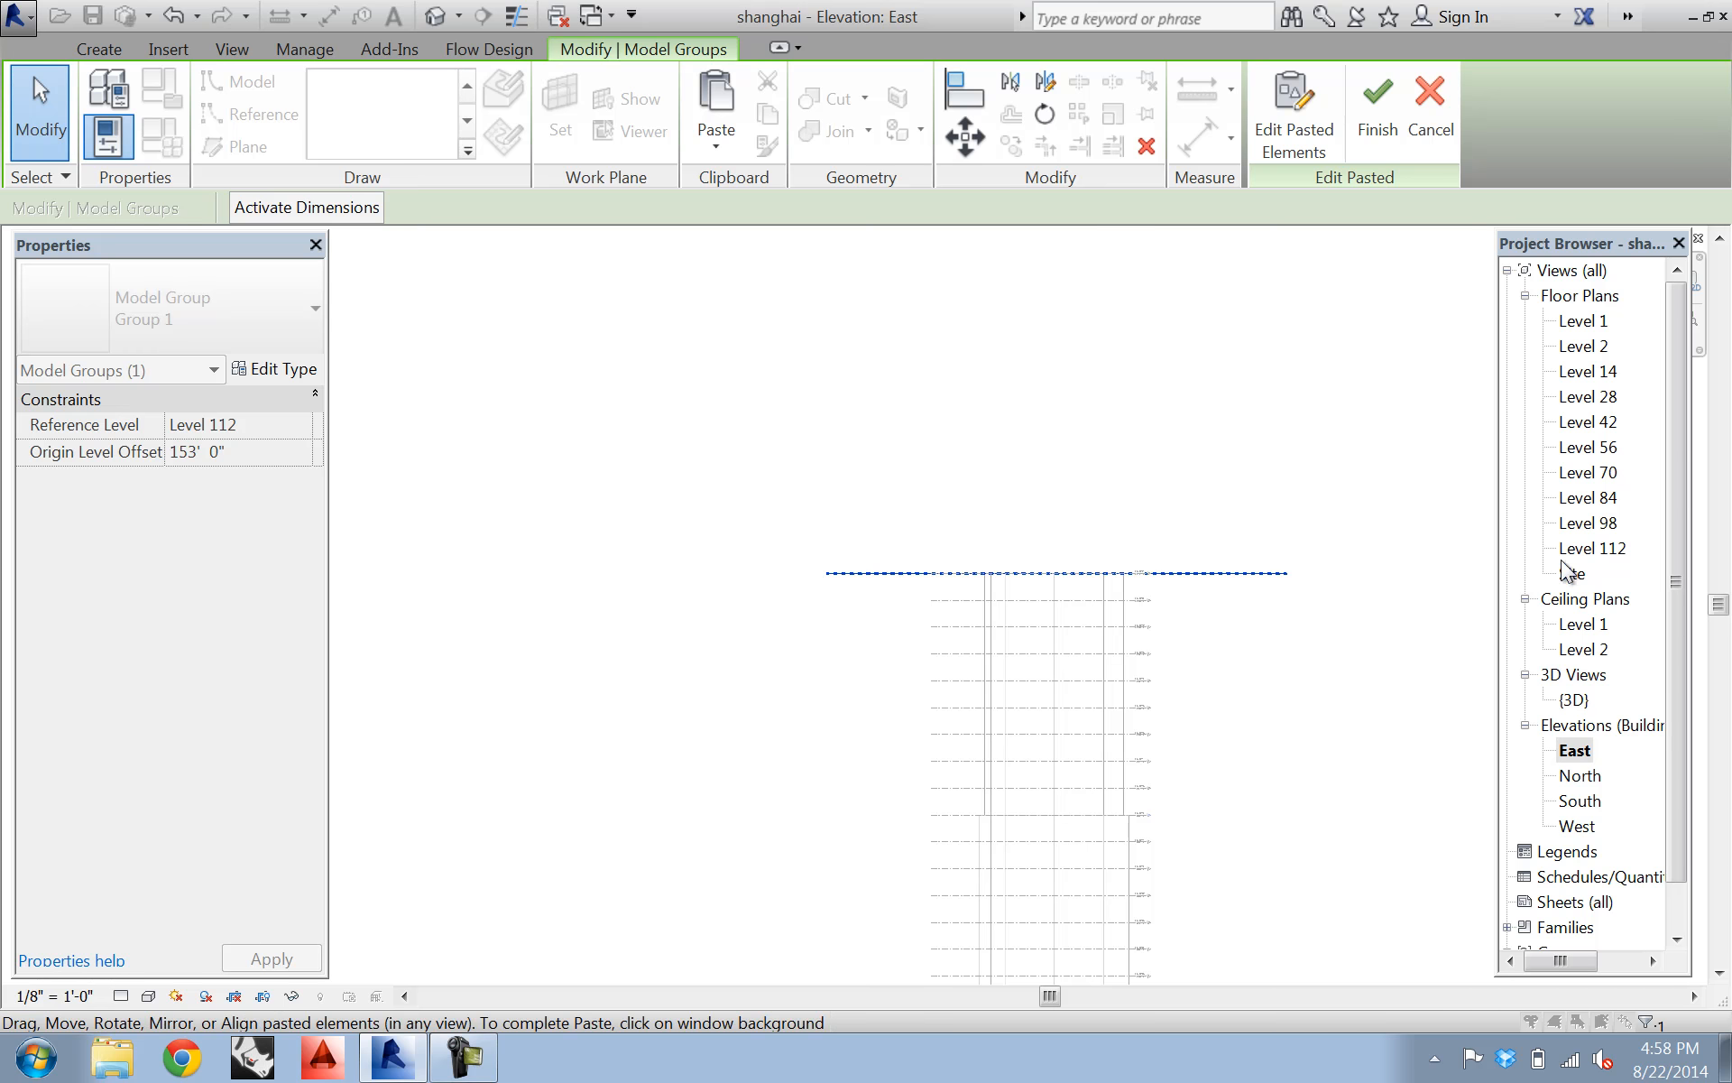
scroll(1133, 618, "up", 8)
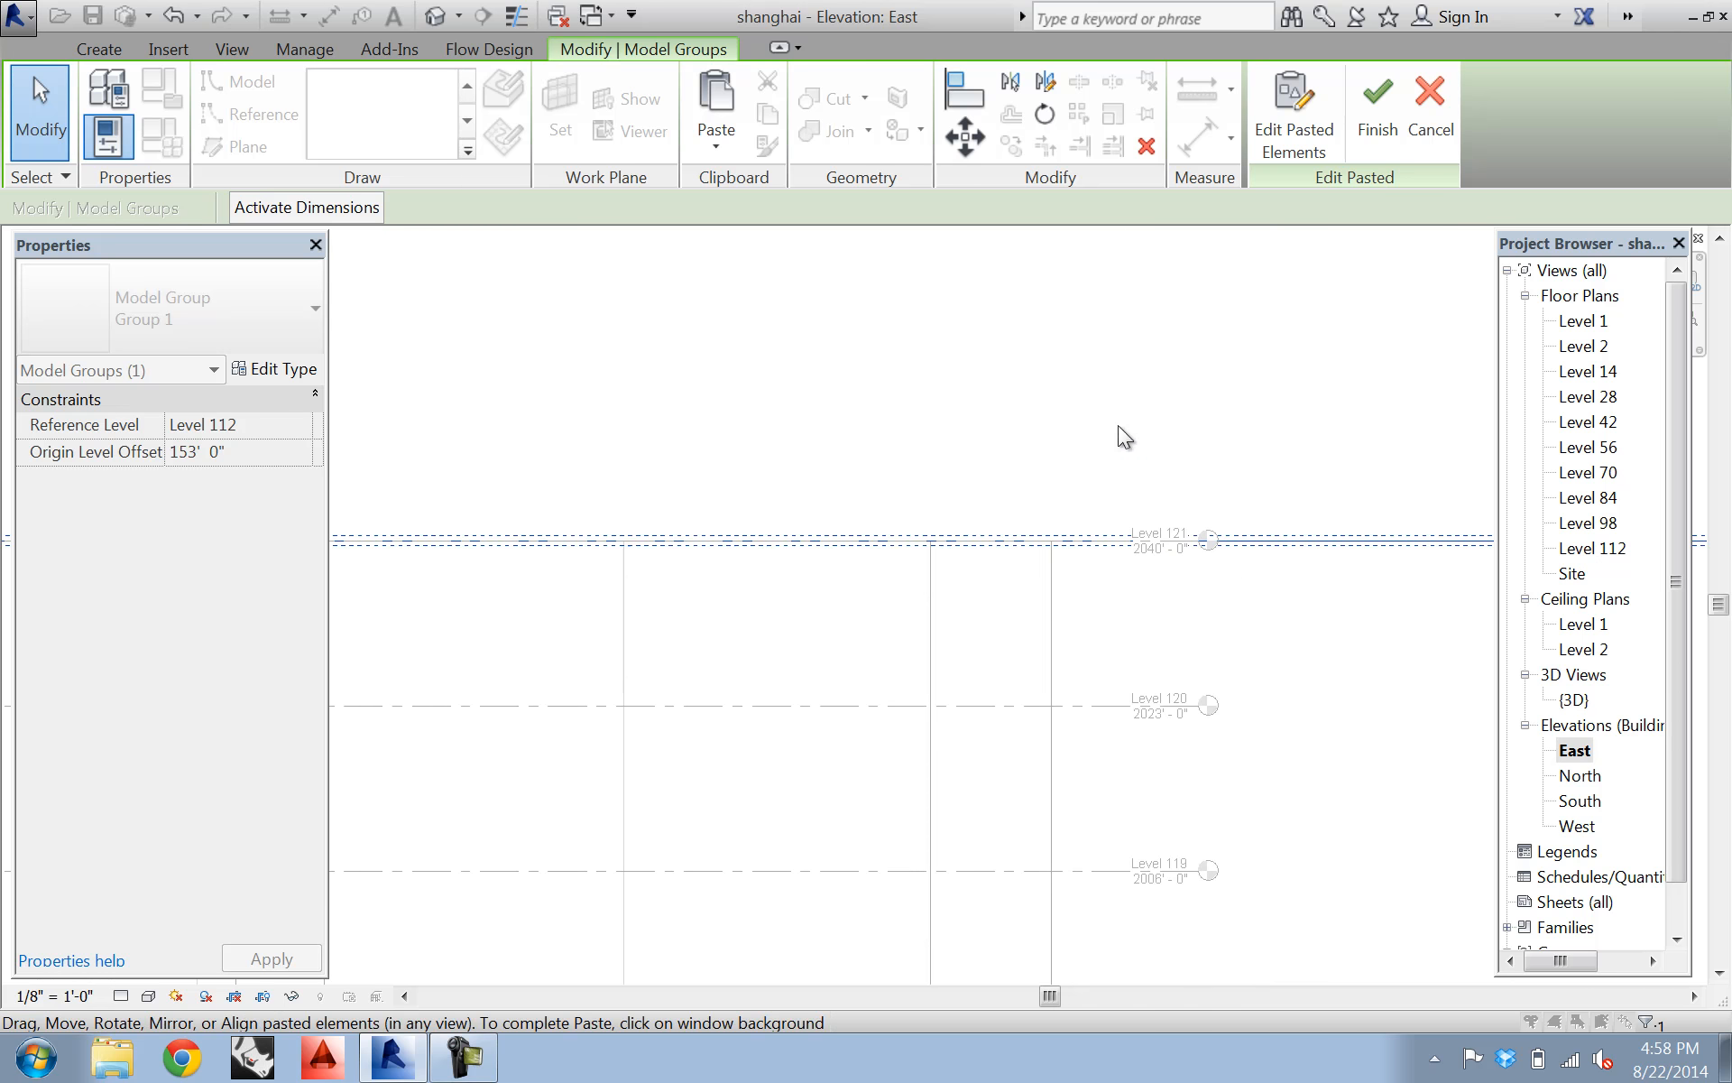
scroll(1002, 342, "down", 8)
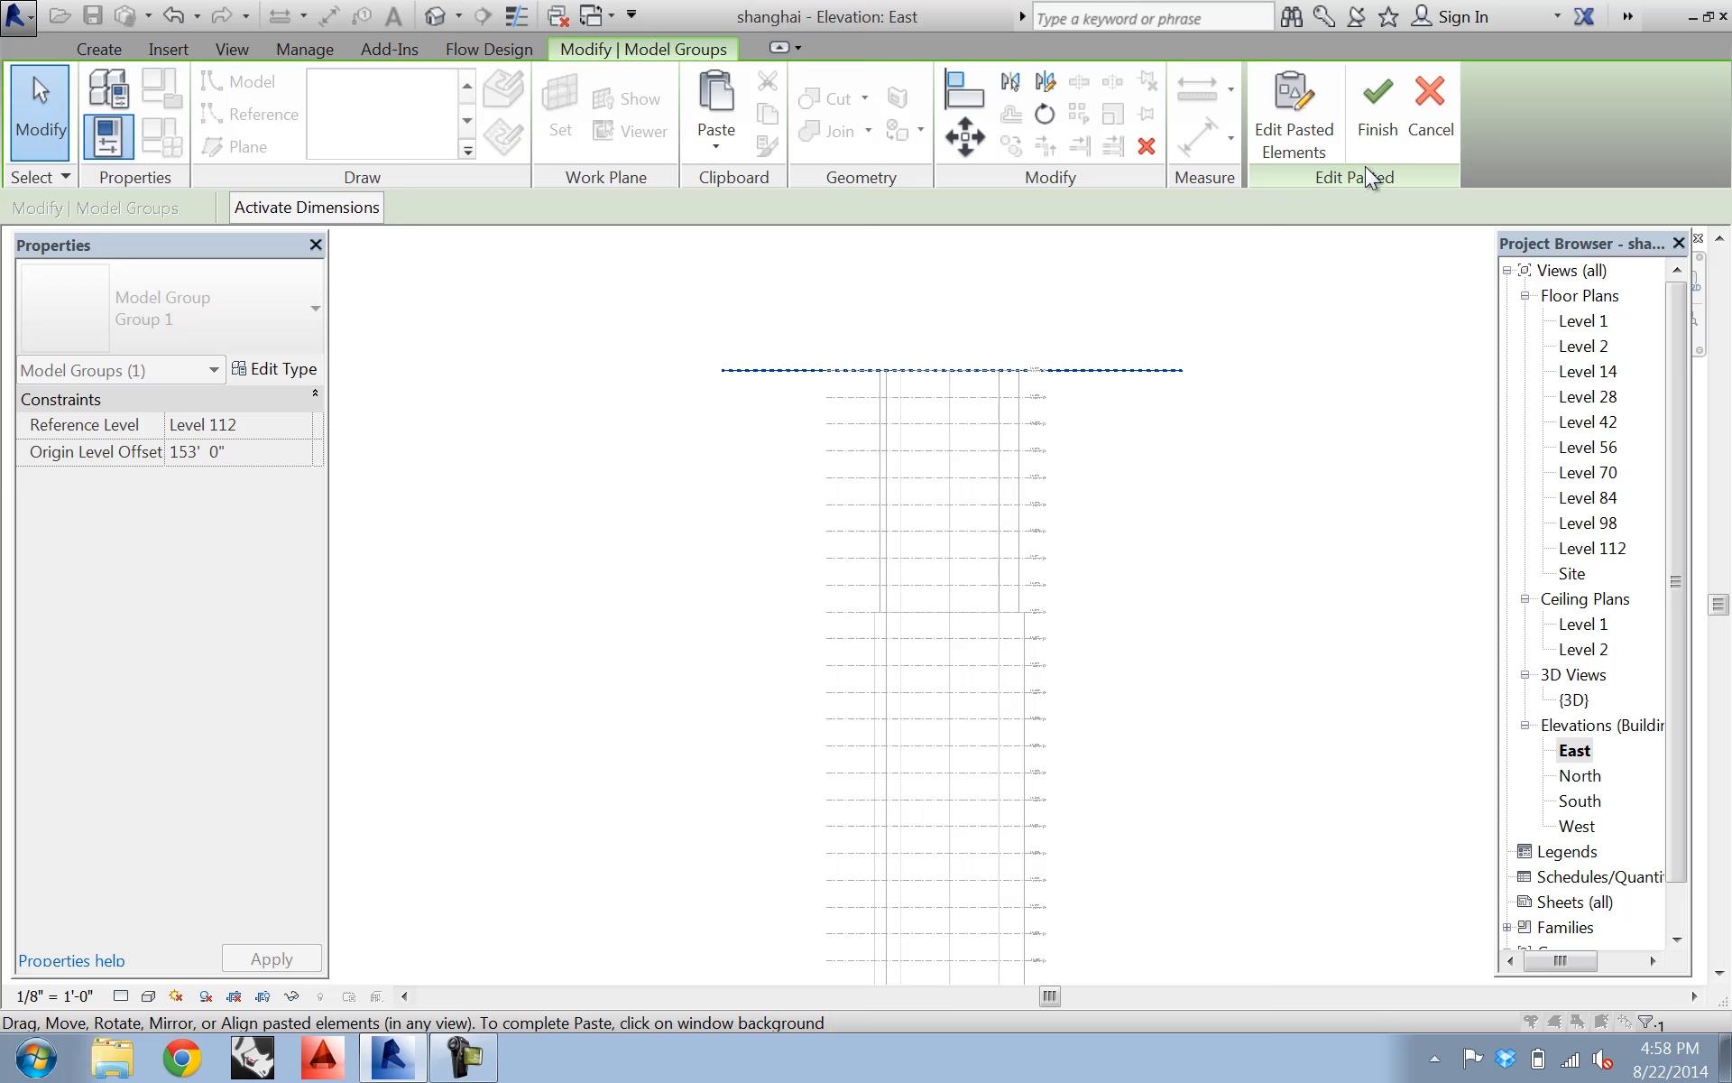
left_click(232, 50)
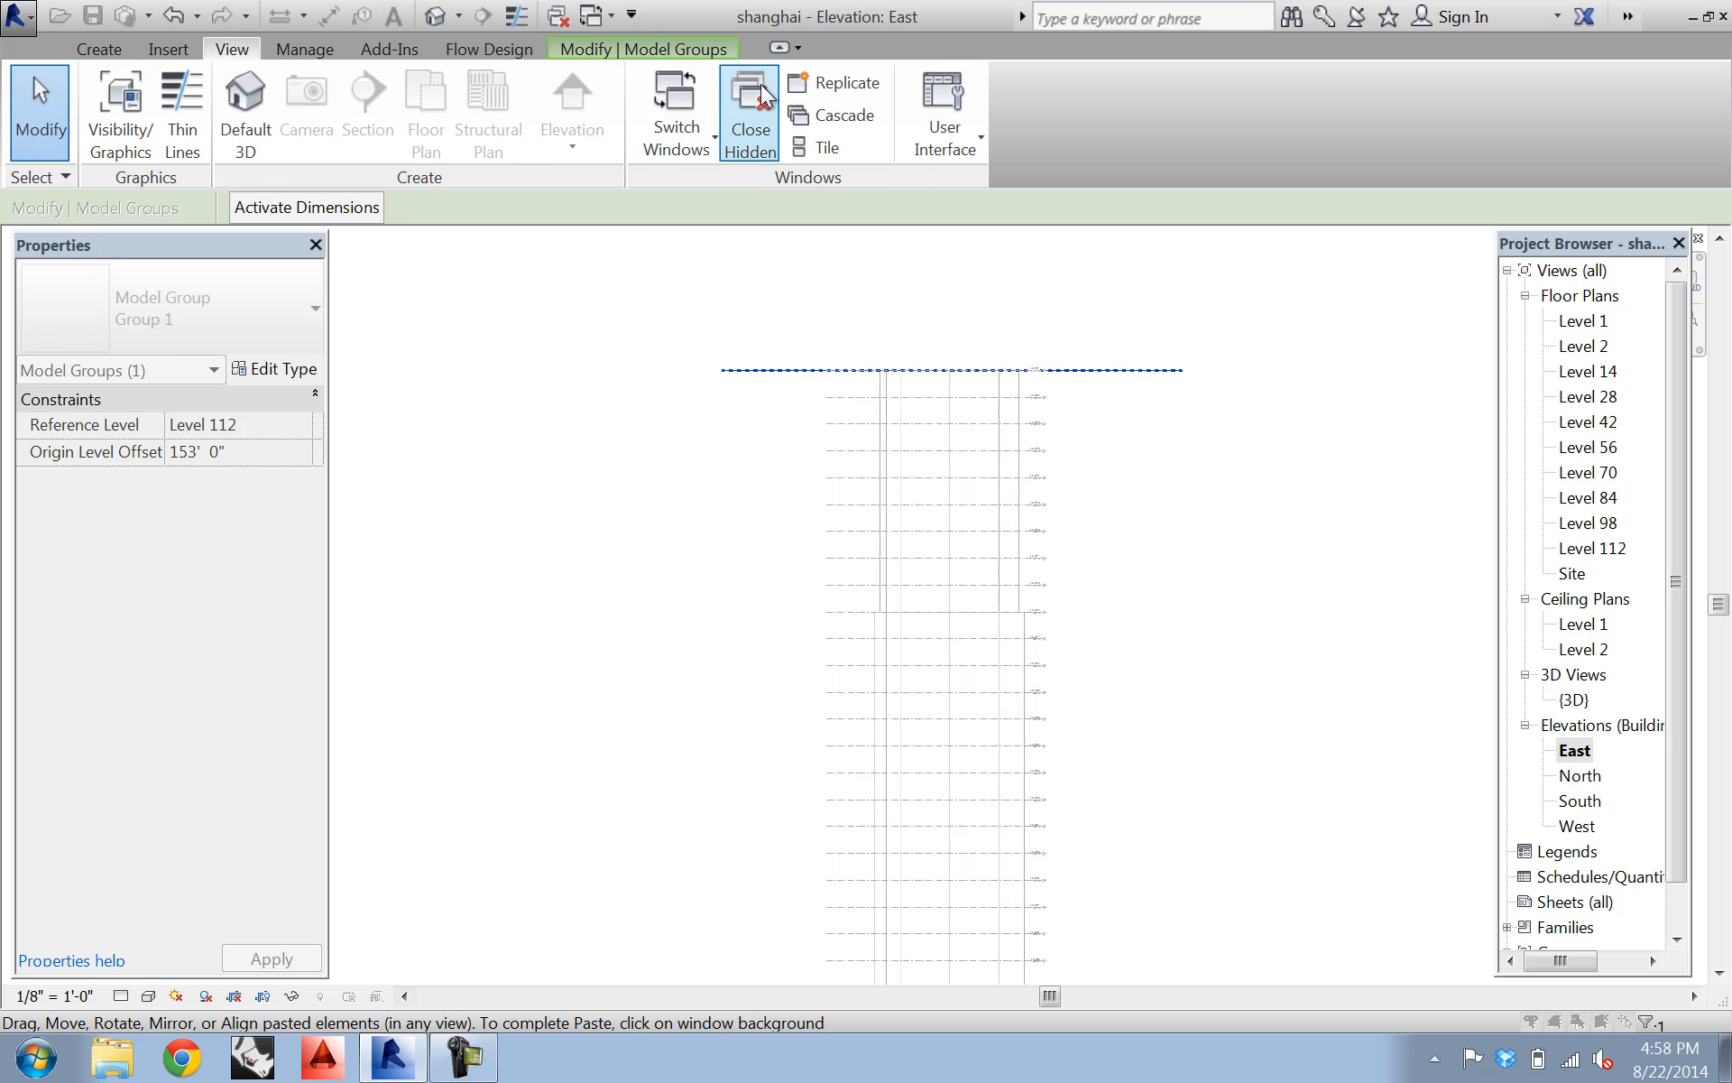
middle_click_drag(683, 285, 524, 320)
scroll(537, 324, "down", 2)
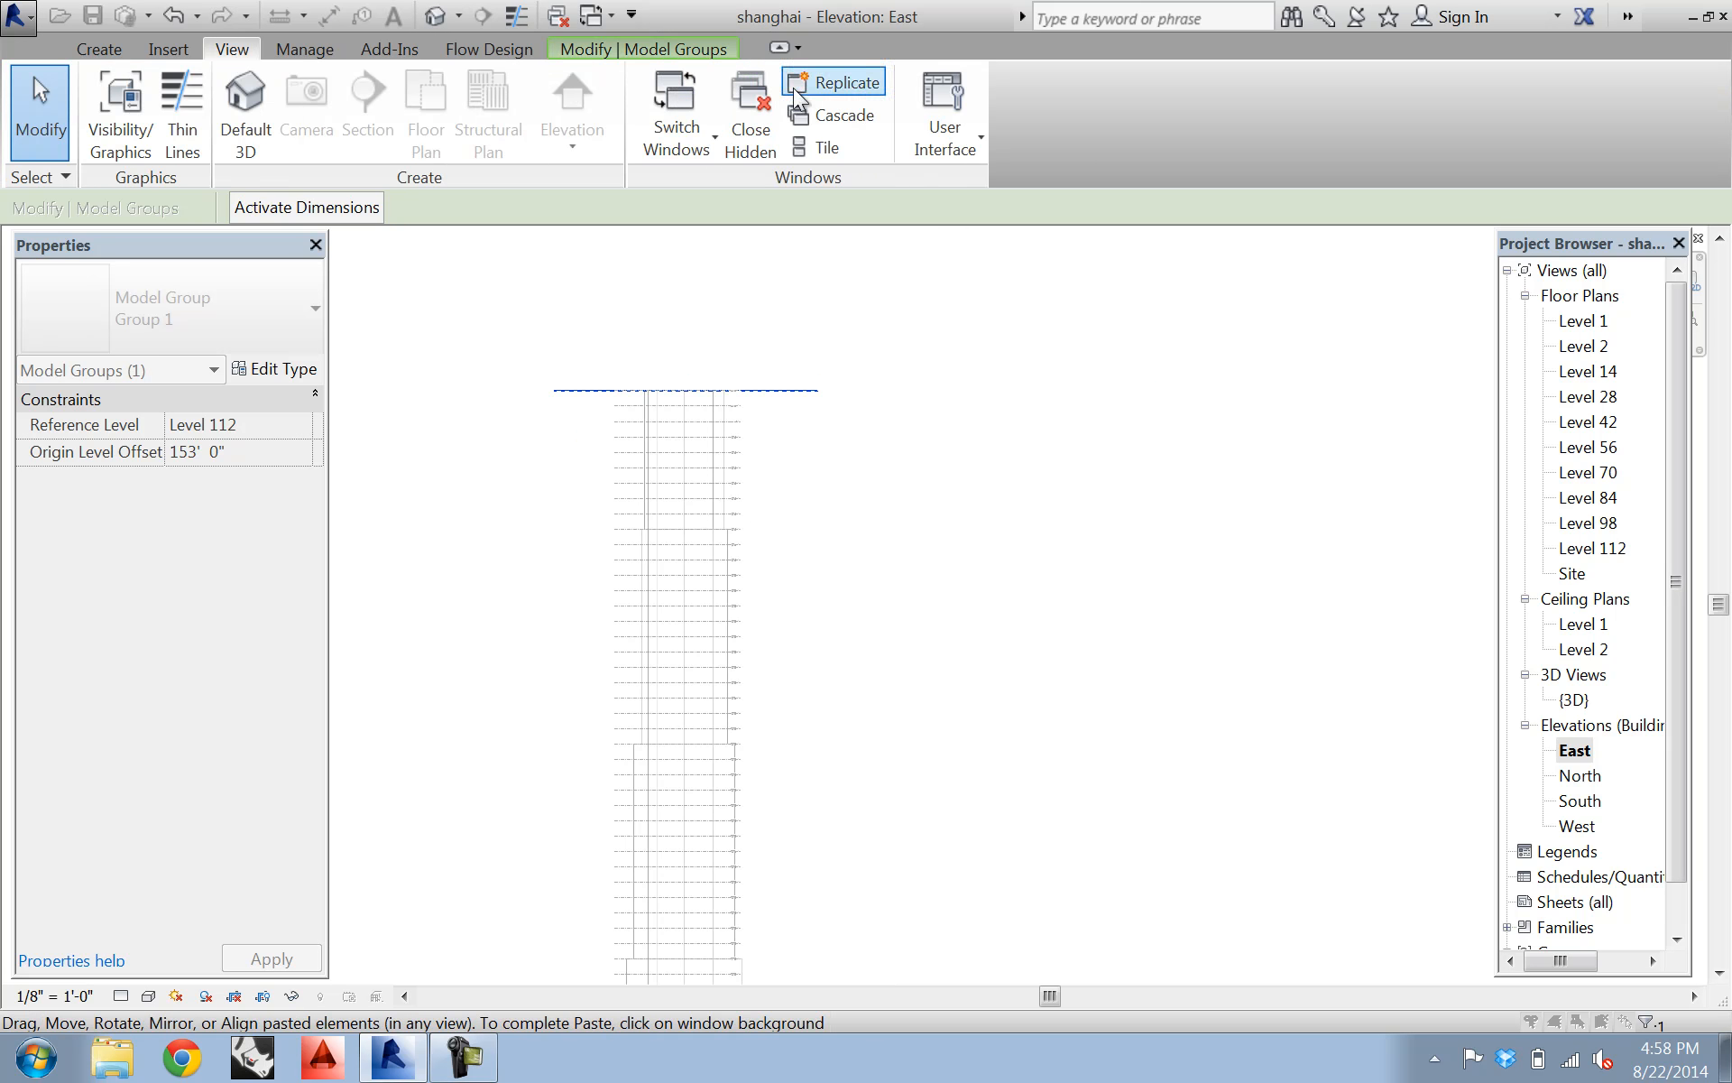
left_click(101, 51)
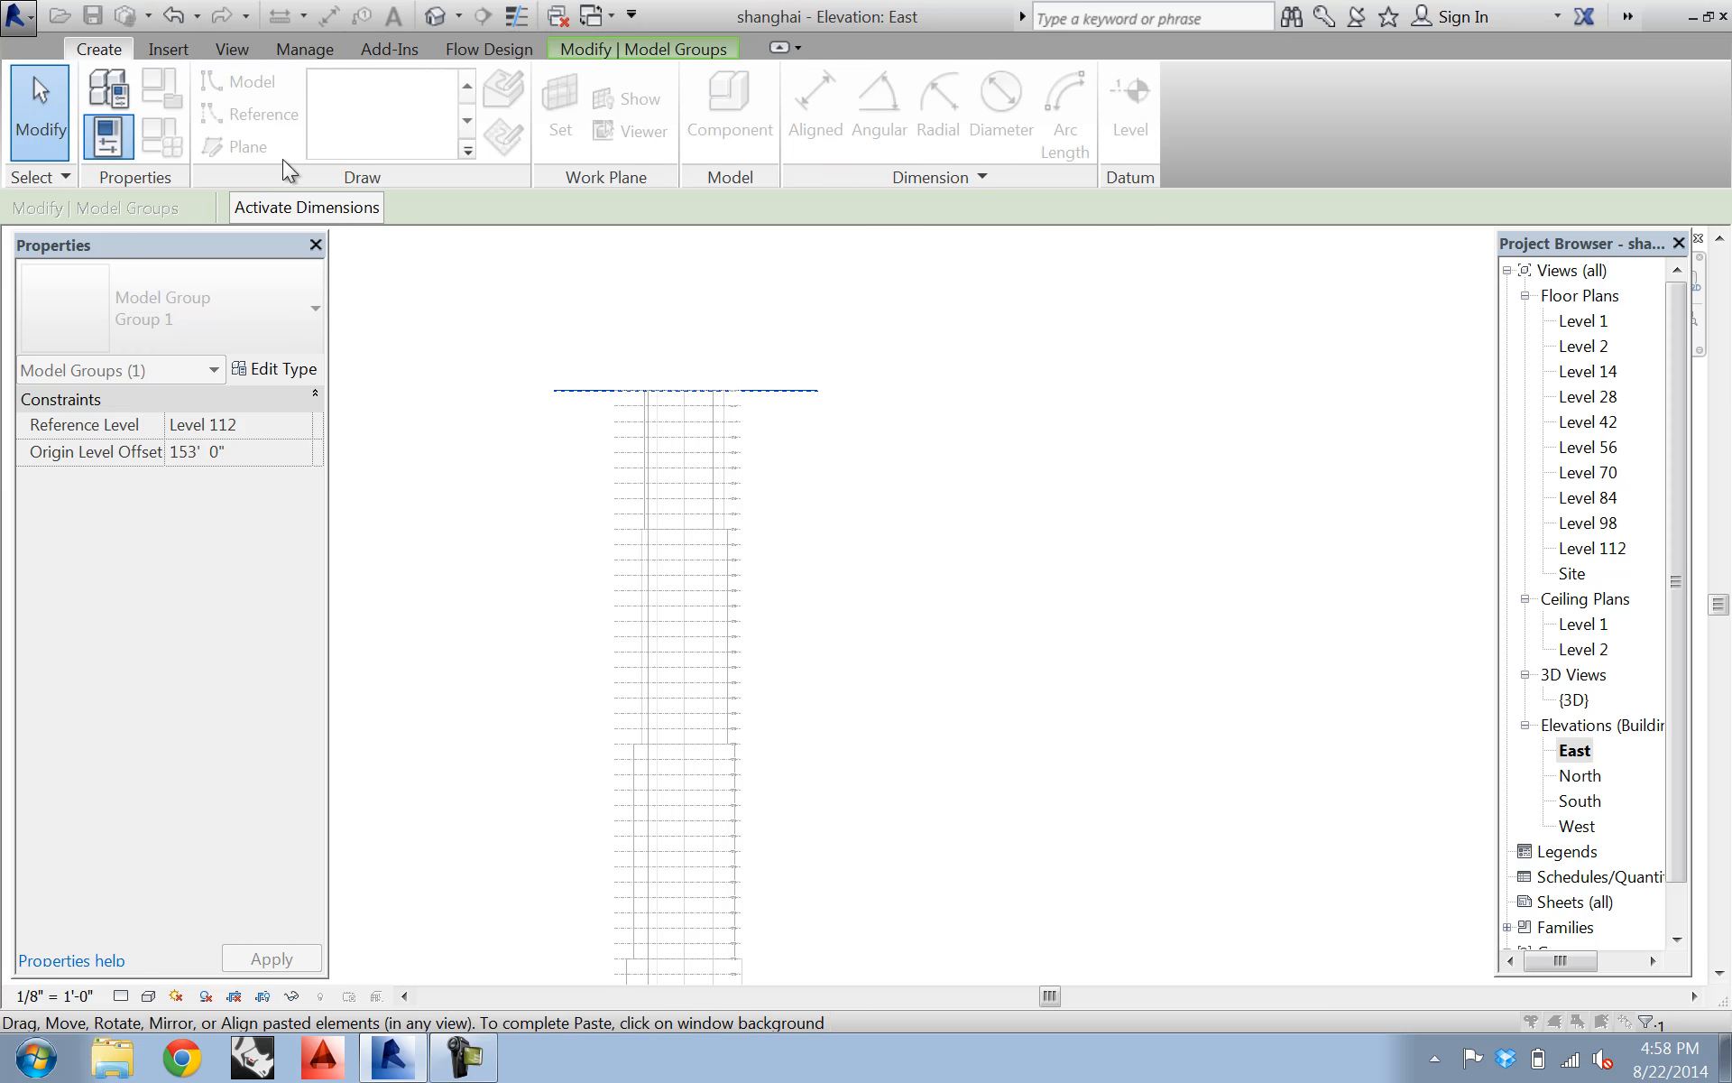
- Complete the placement of the copied outline and finish the in-place mass
left_click(568, 375)
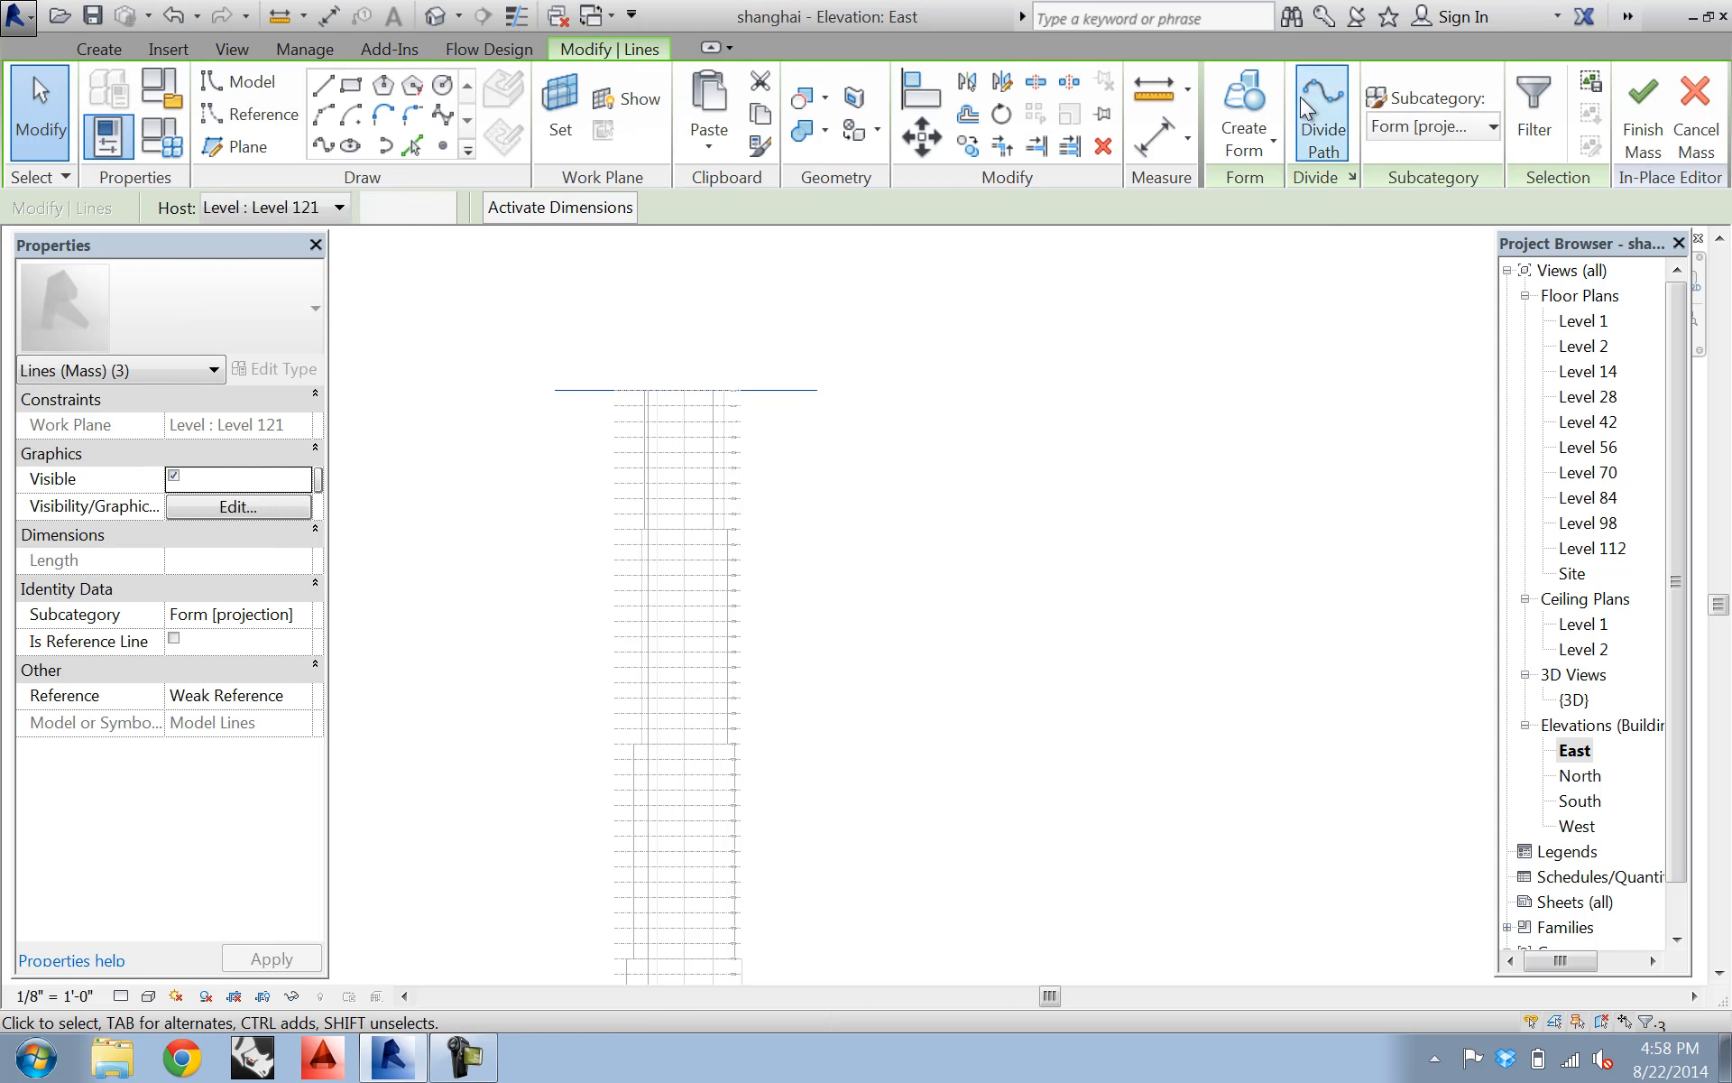
left_click(1640, 105)
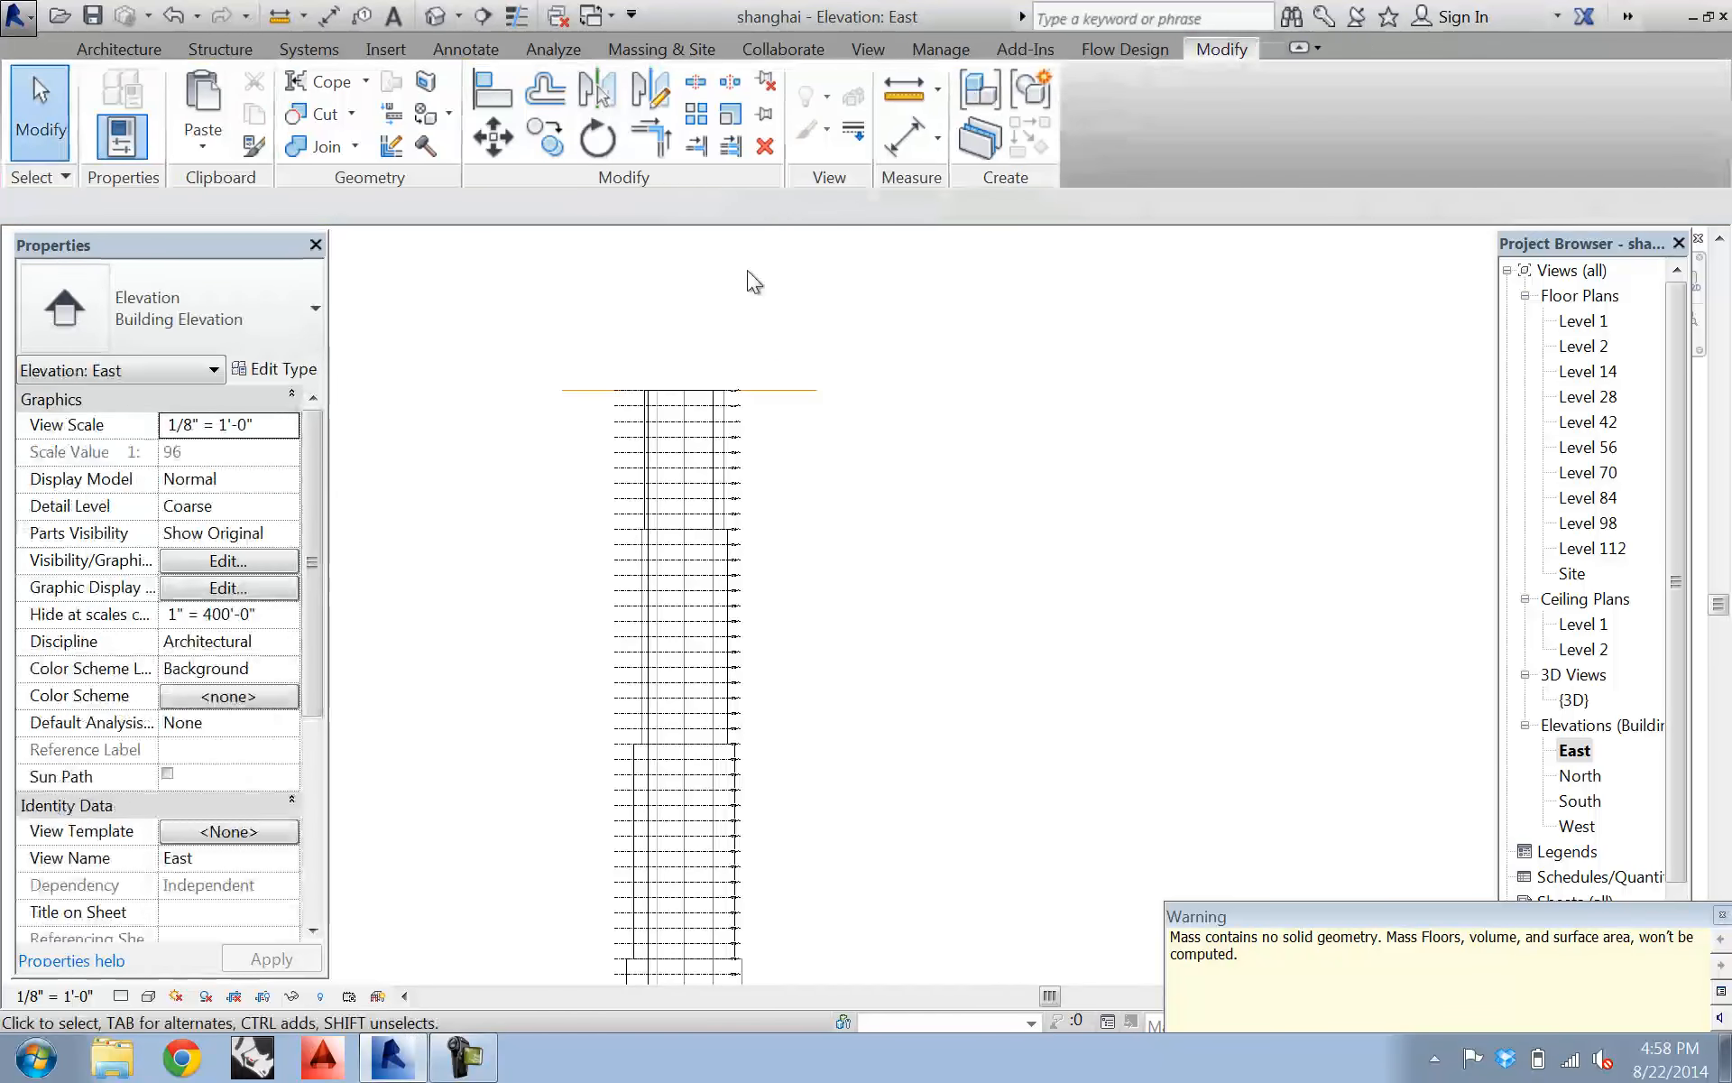
left_click(1721, 913)
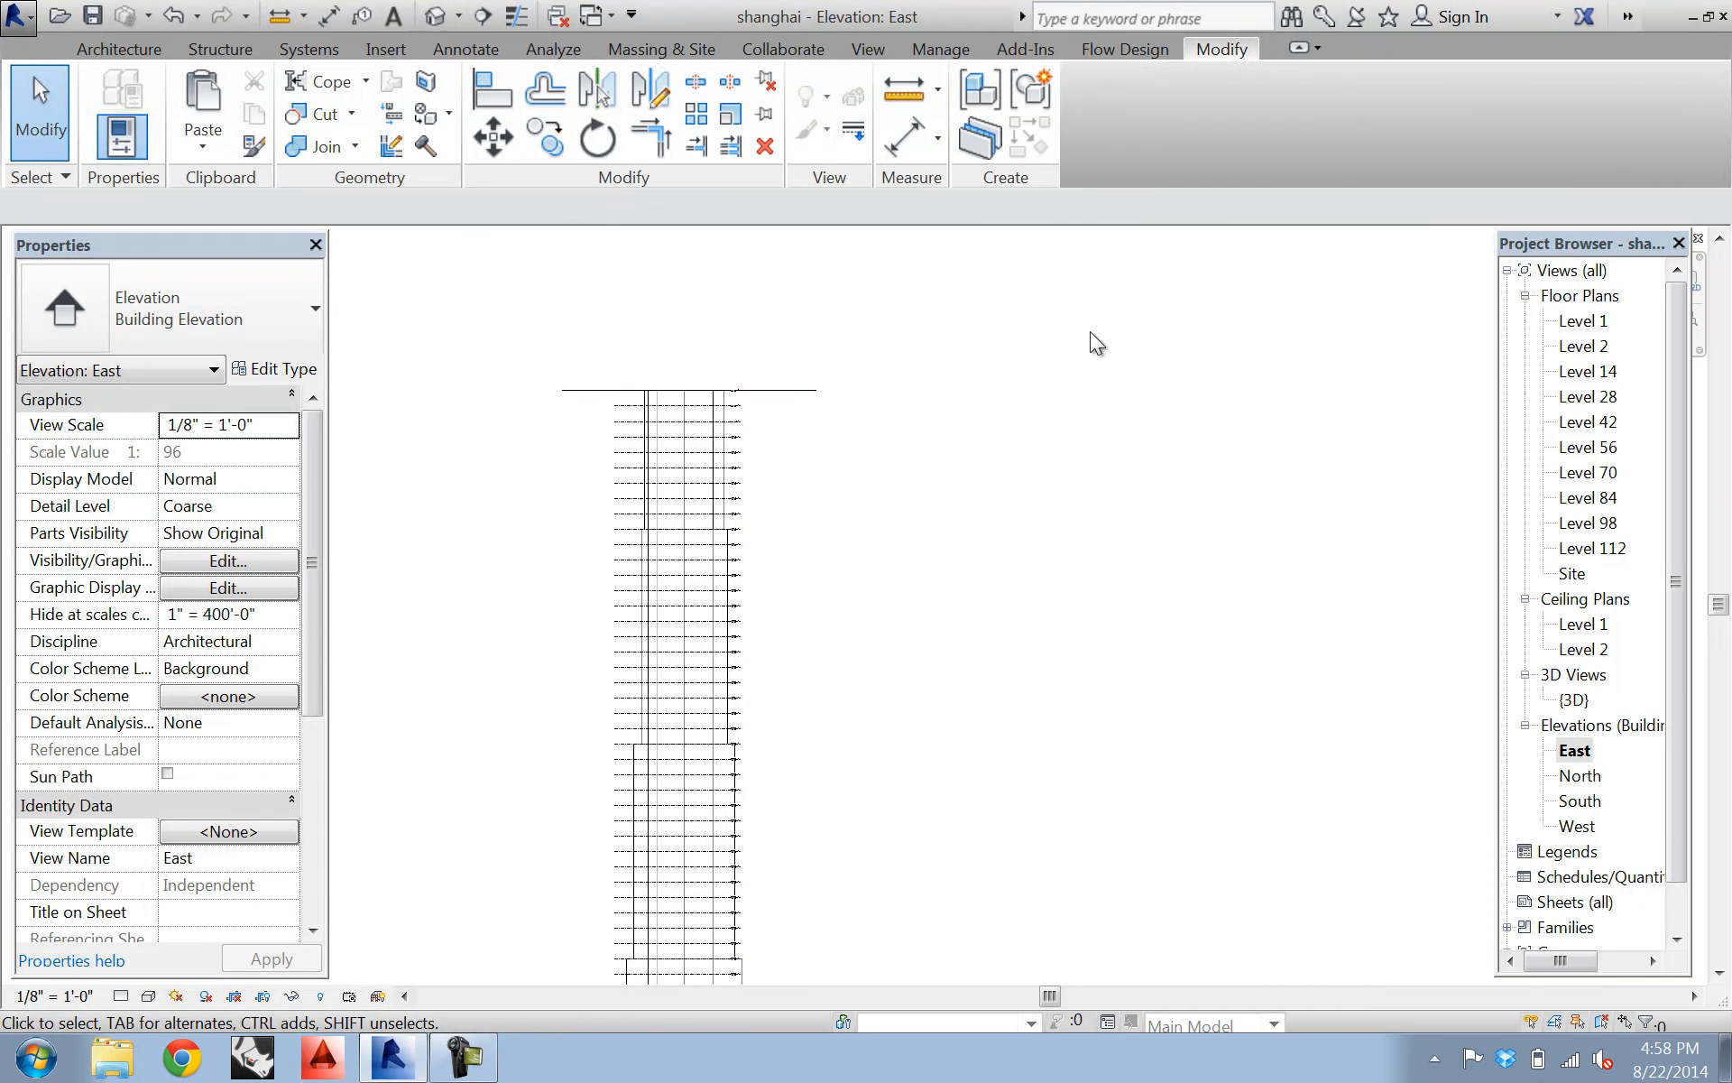
- Create a floor plan view for Level 121
left_click(859, 50)
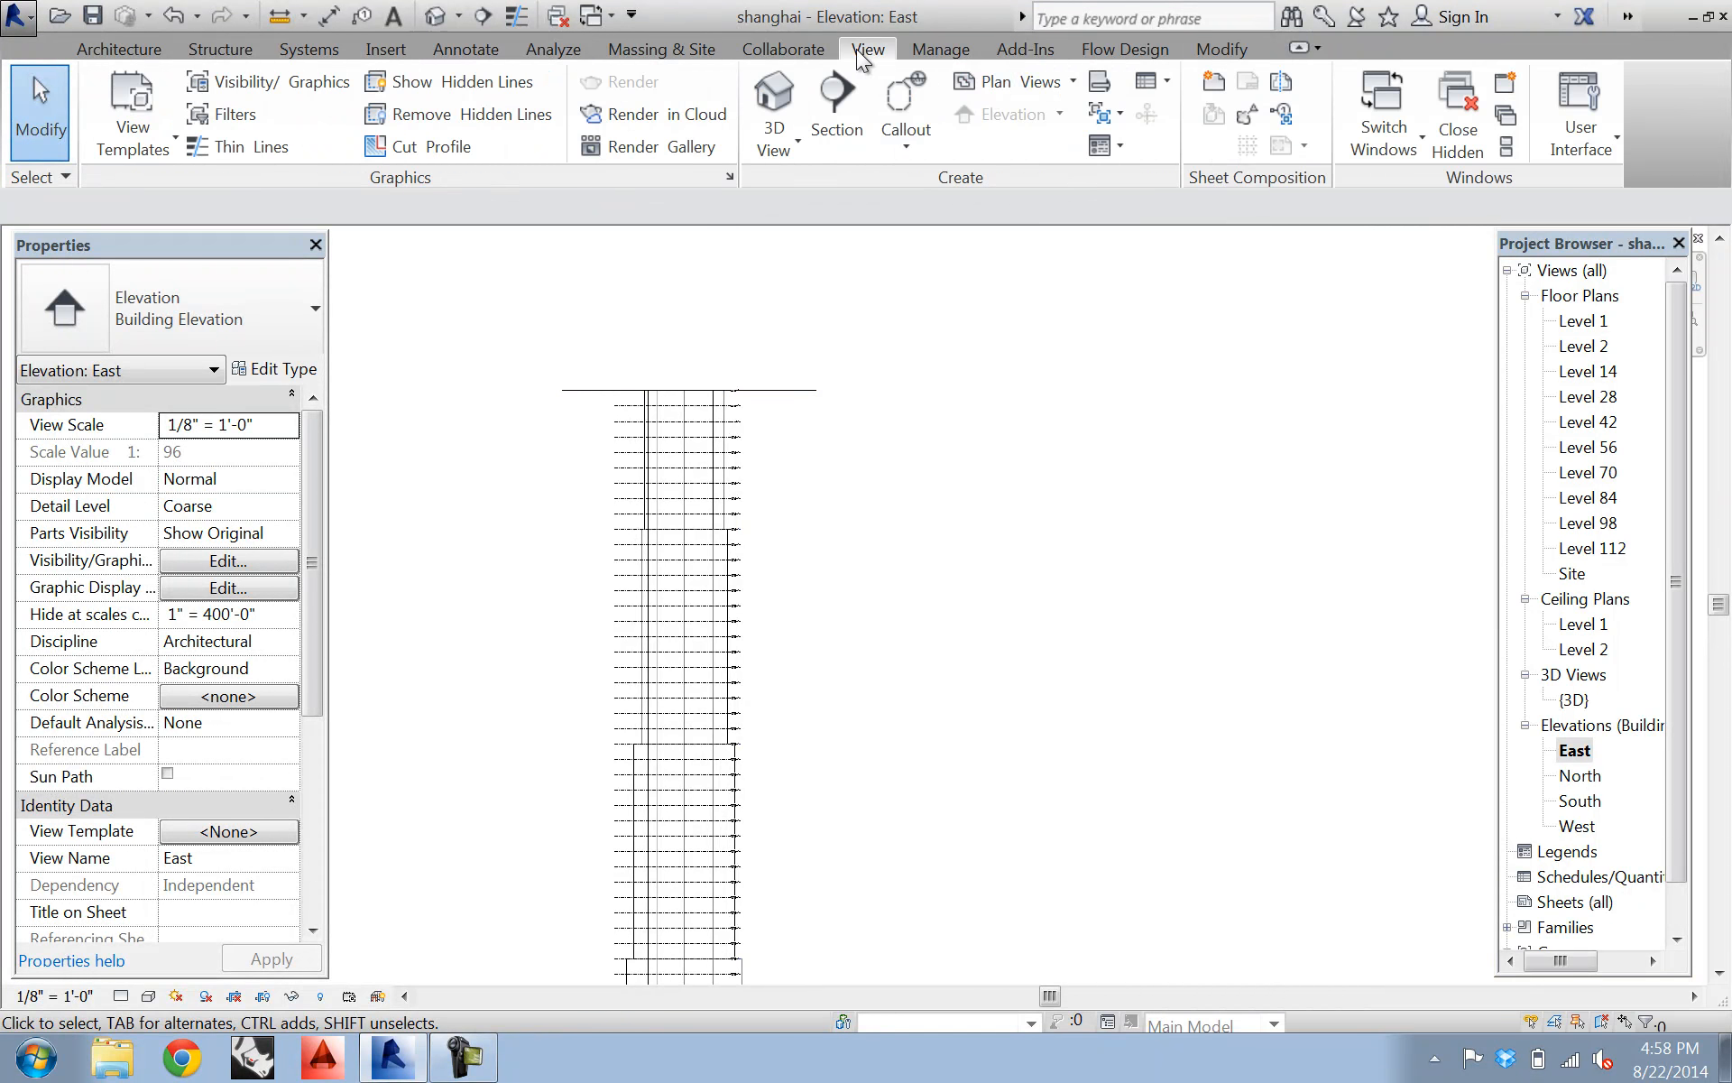
left_click(992, 80)
left_click(1052, 117)
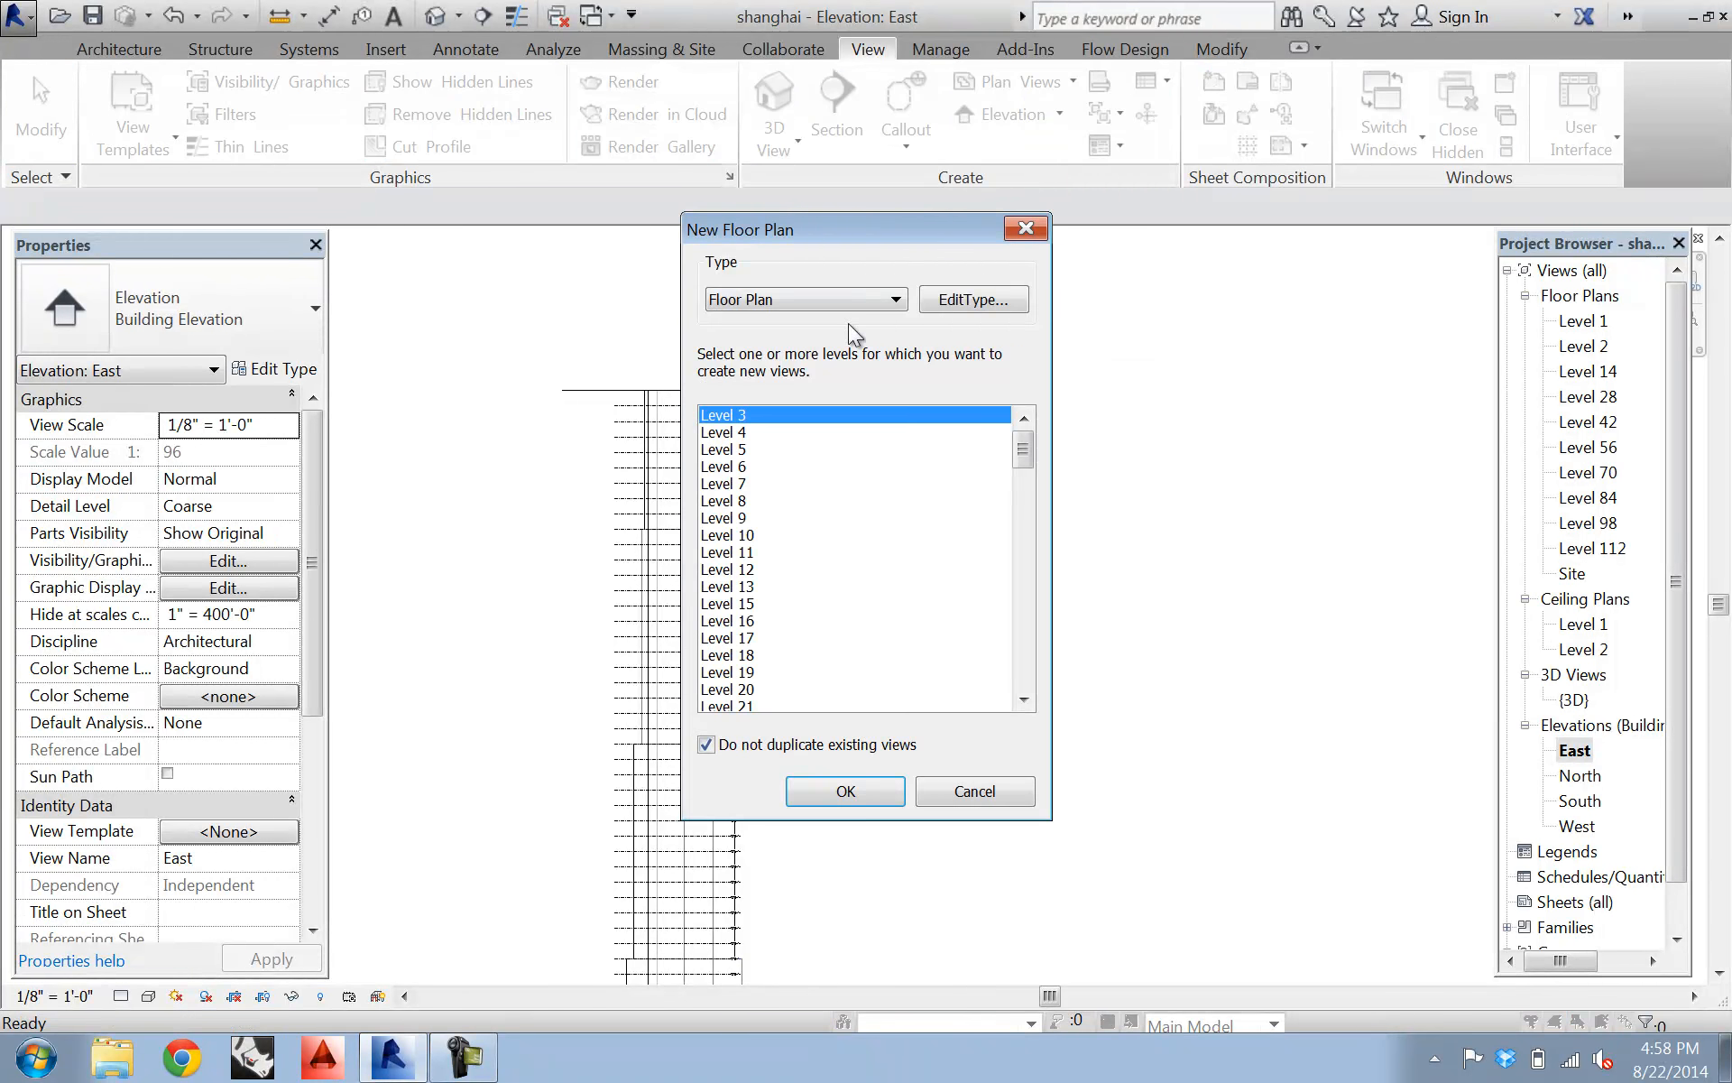
left_click_drag(1026, 451, 1022, 672)
left_click(748, 690)
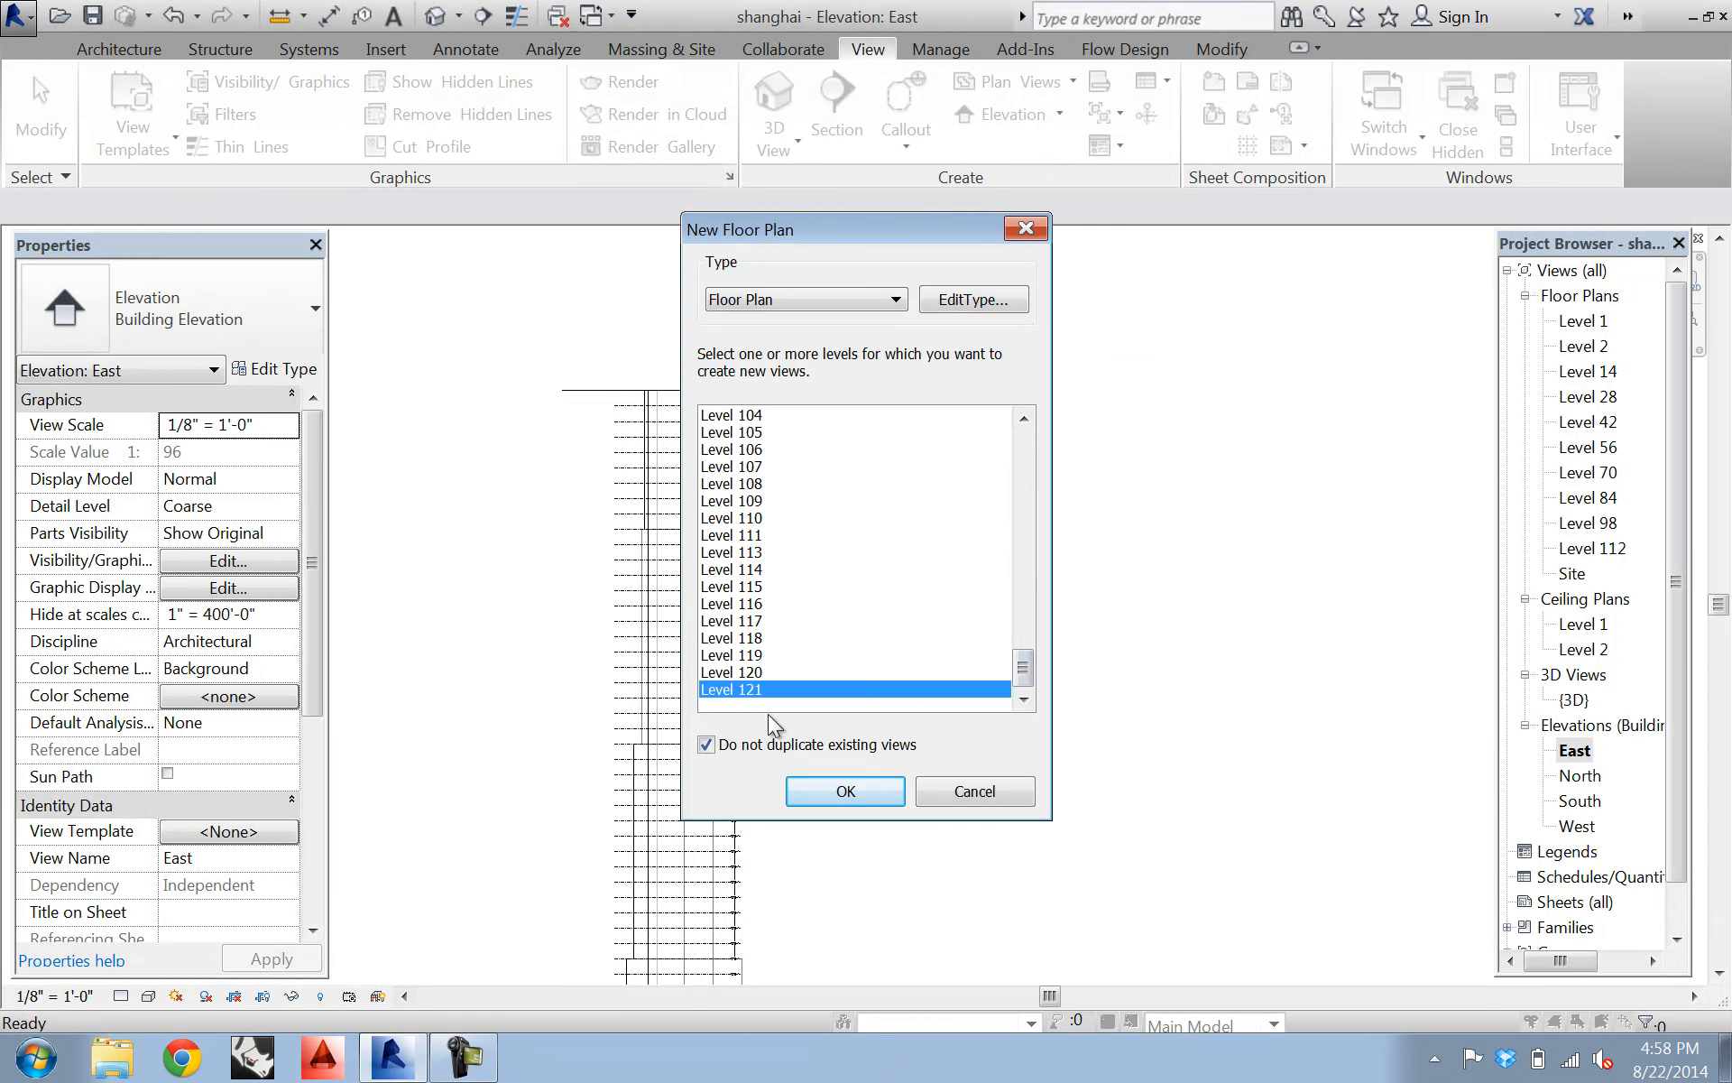
left_click(839, 791)
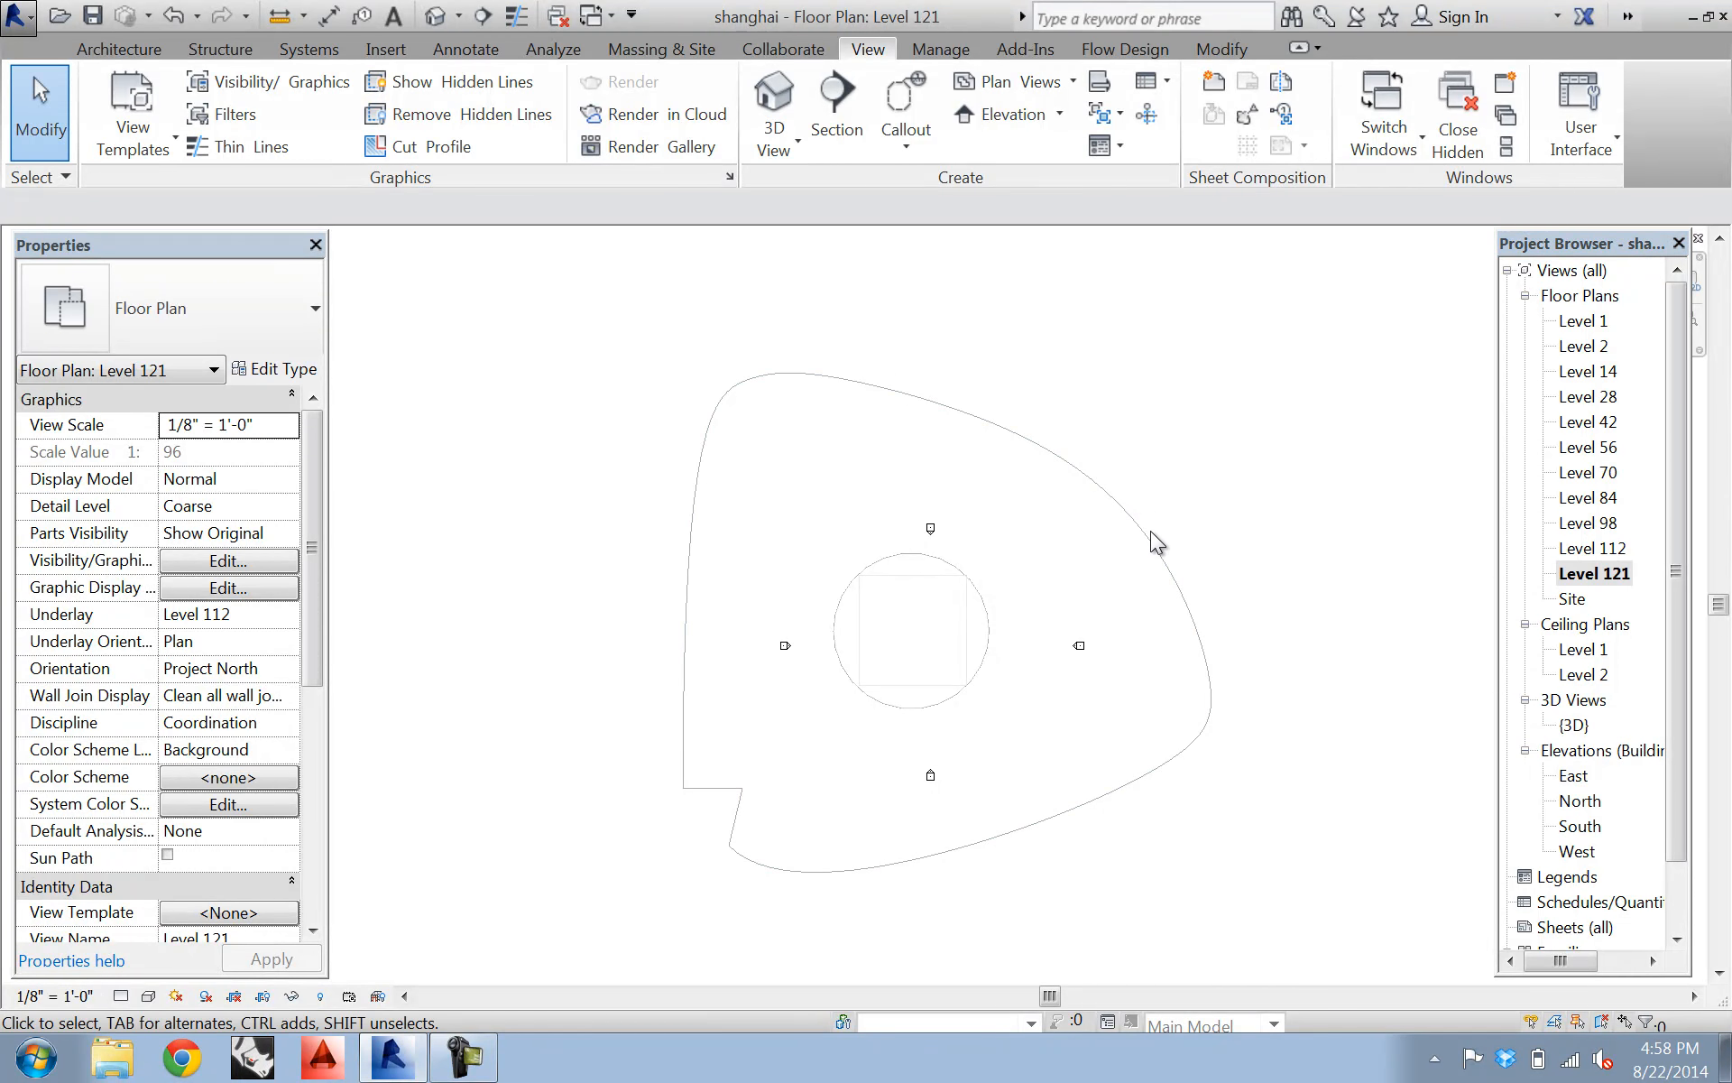
- Edit the outline mass in place, ungroup the copied outline, and graphically scale it to about half size around the tower's top at Level 121
left_click(740, 797)
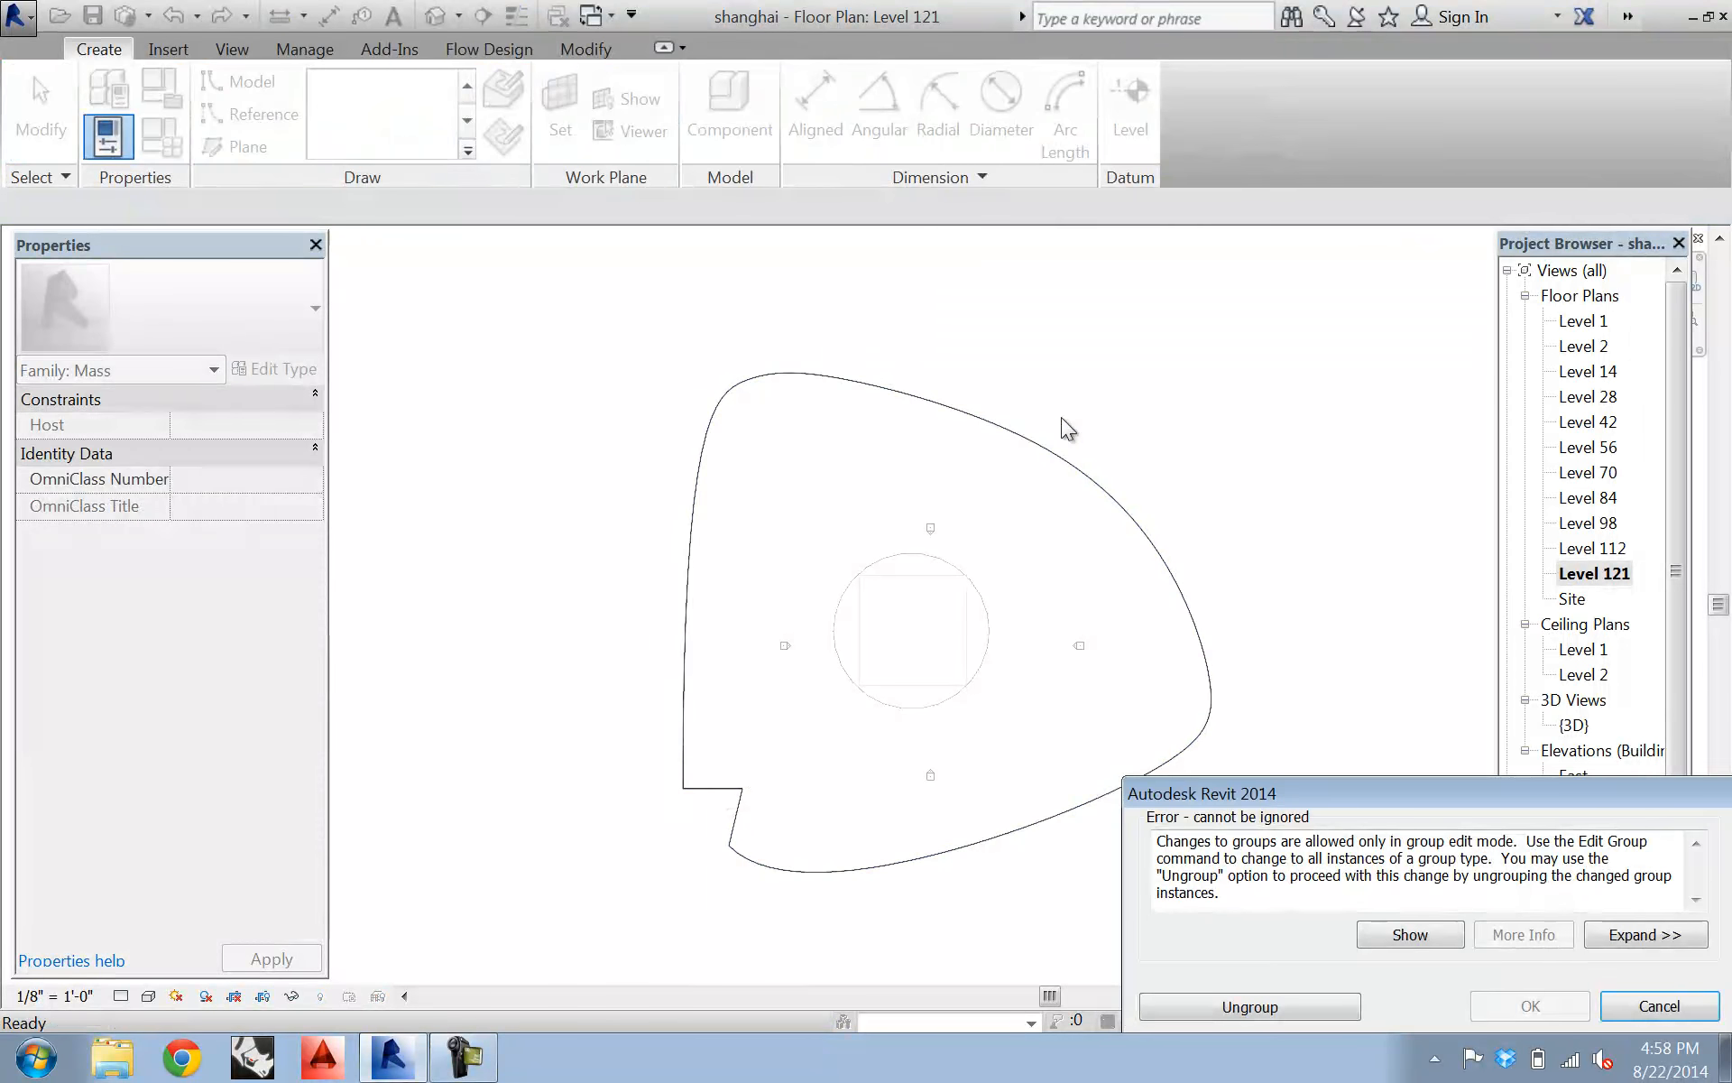
left_click(1299, 1008)
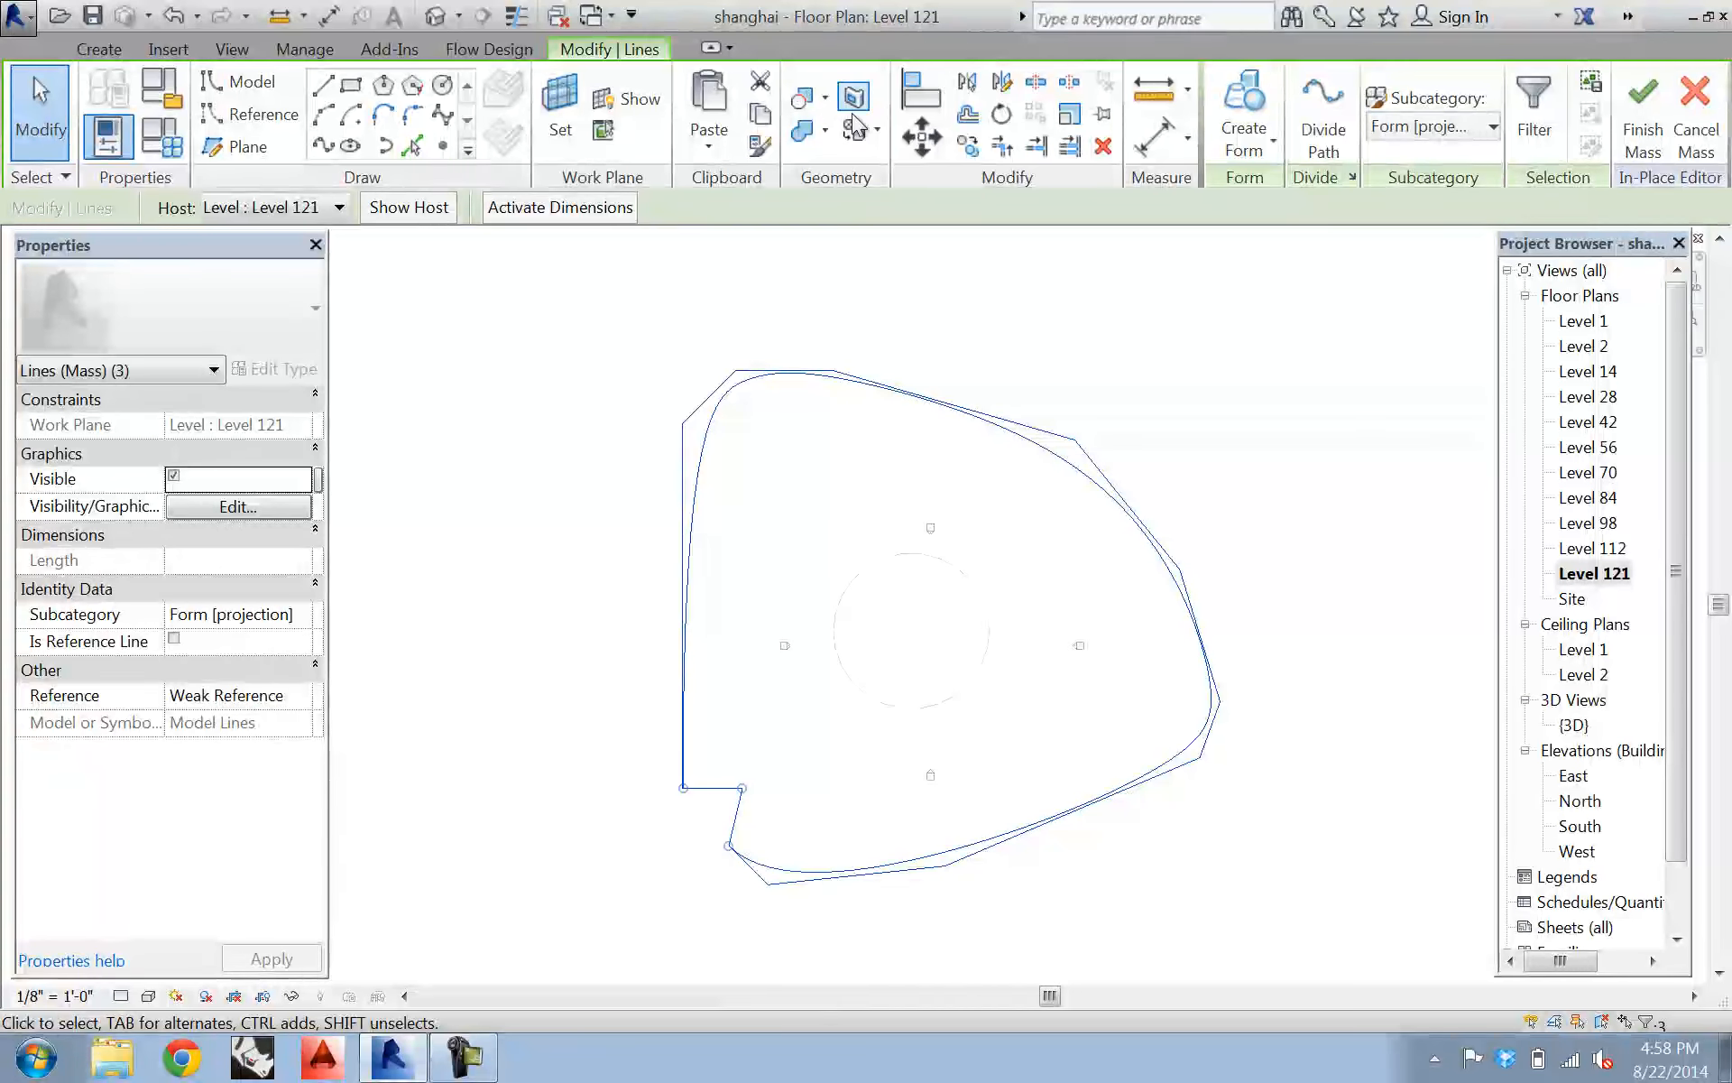
left_click(1068, 119)
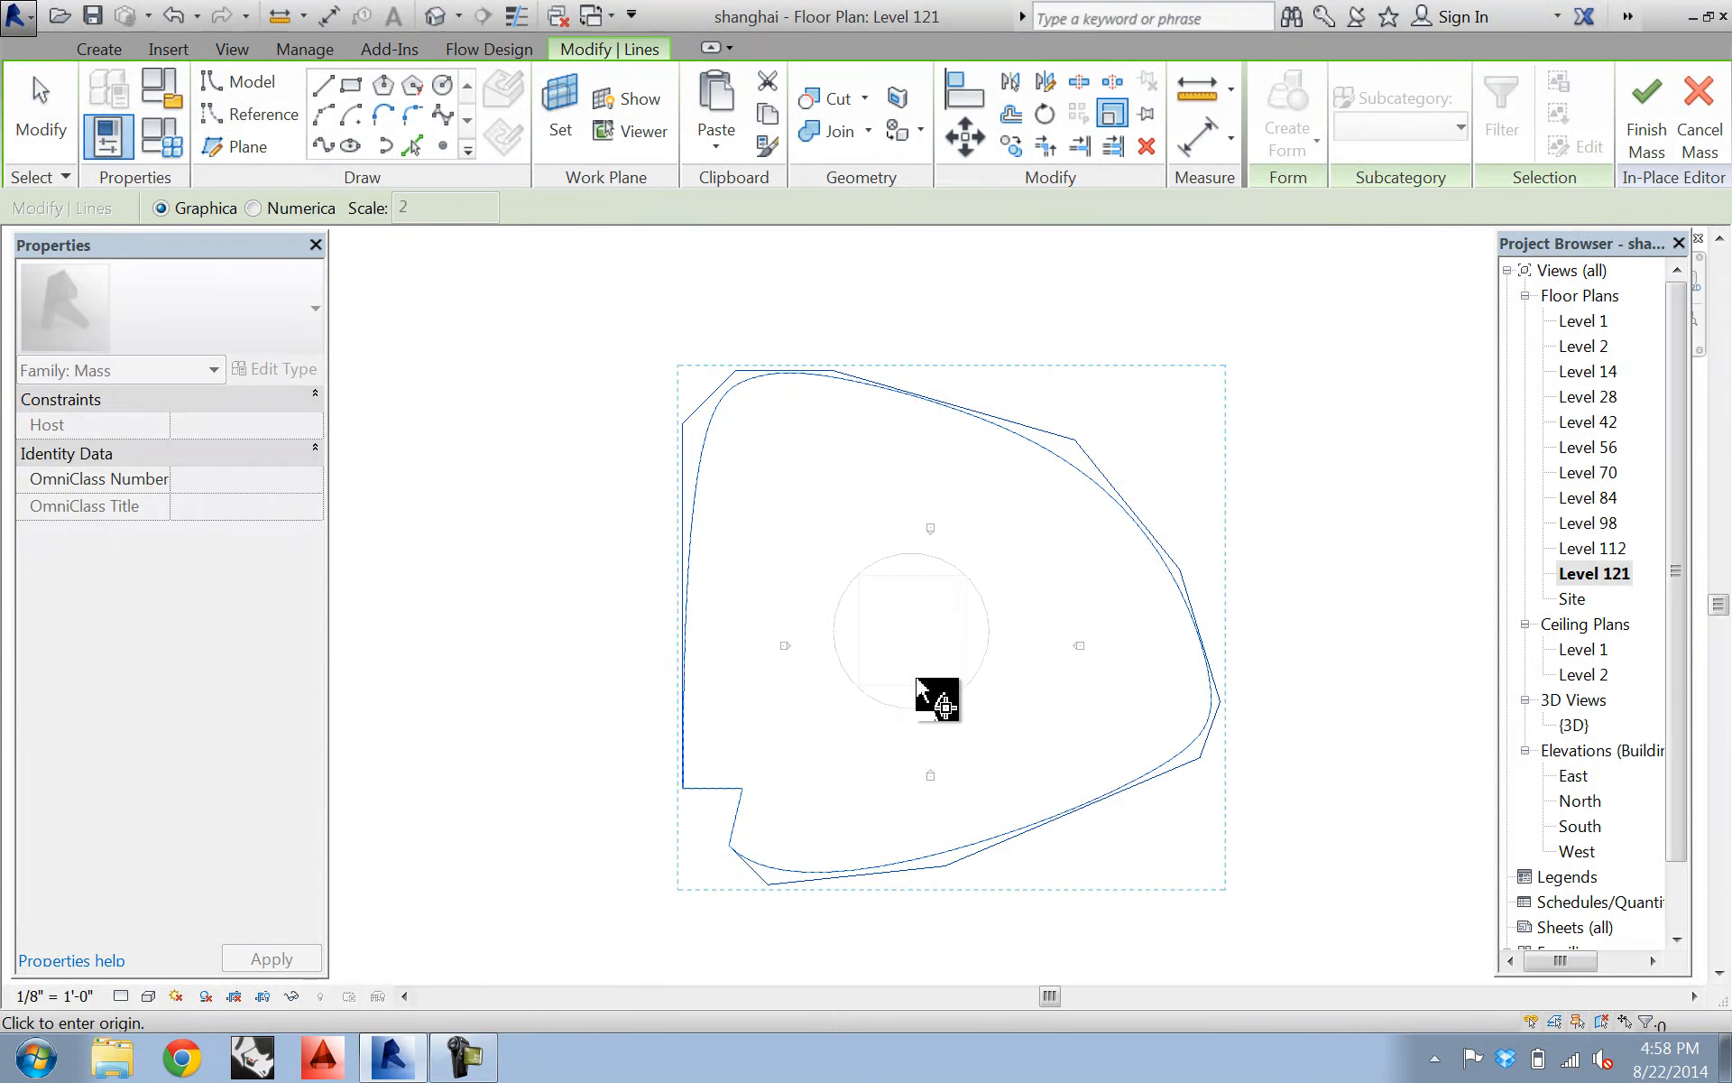
left_click(894, 607)
left_click(1082, 480)
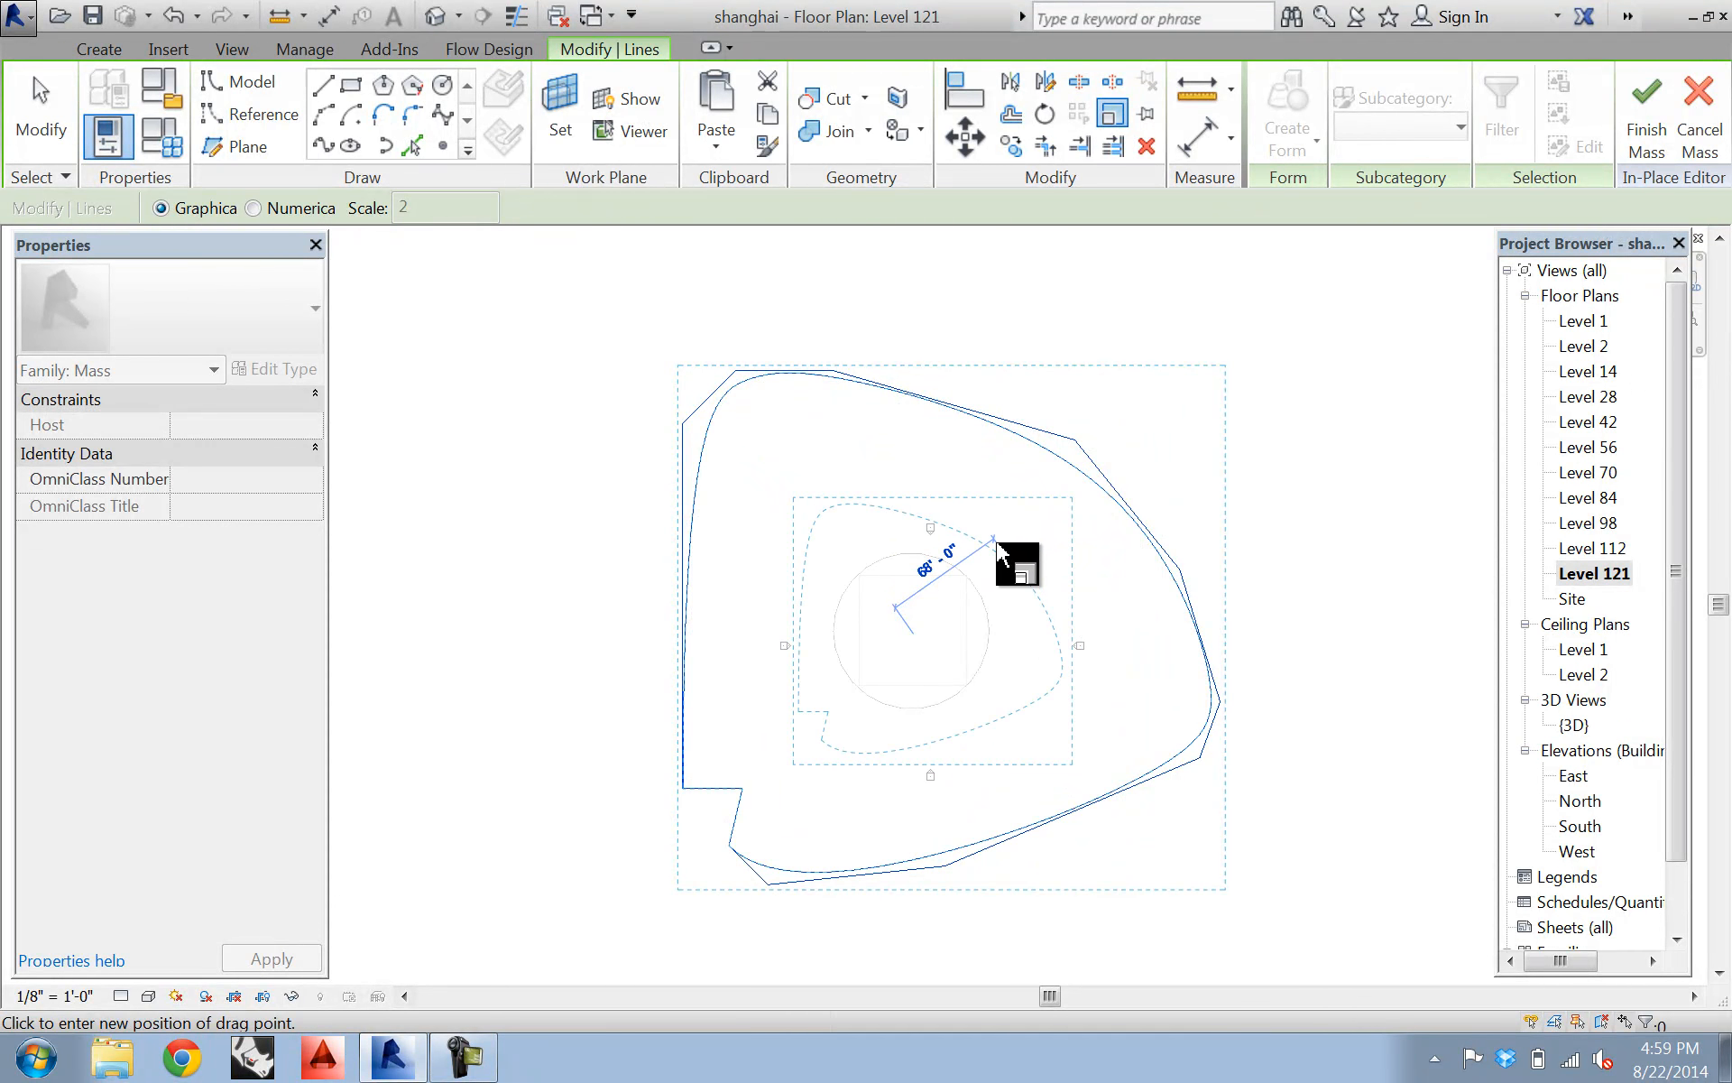
left_click(996, 544)
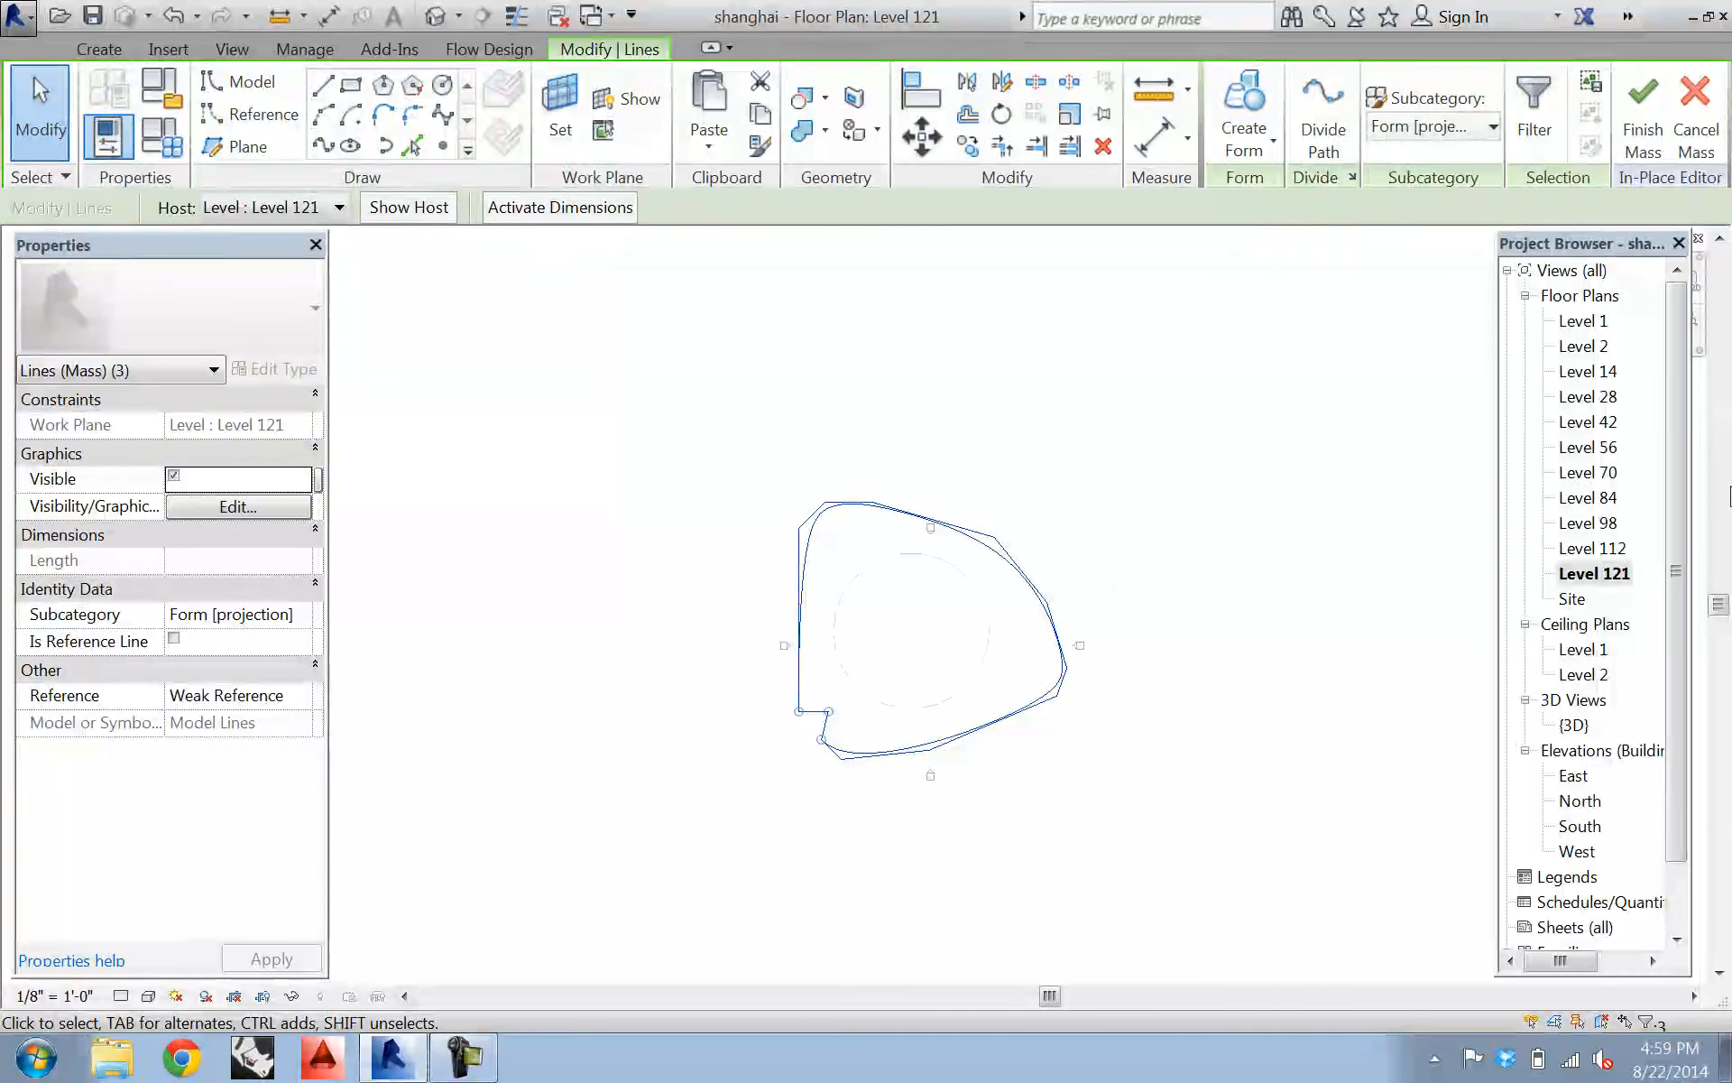
- Open the {3D} view, try to select the top and base outlines together, and finish the mass
double_click(1574, 724)
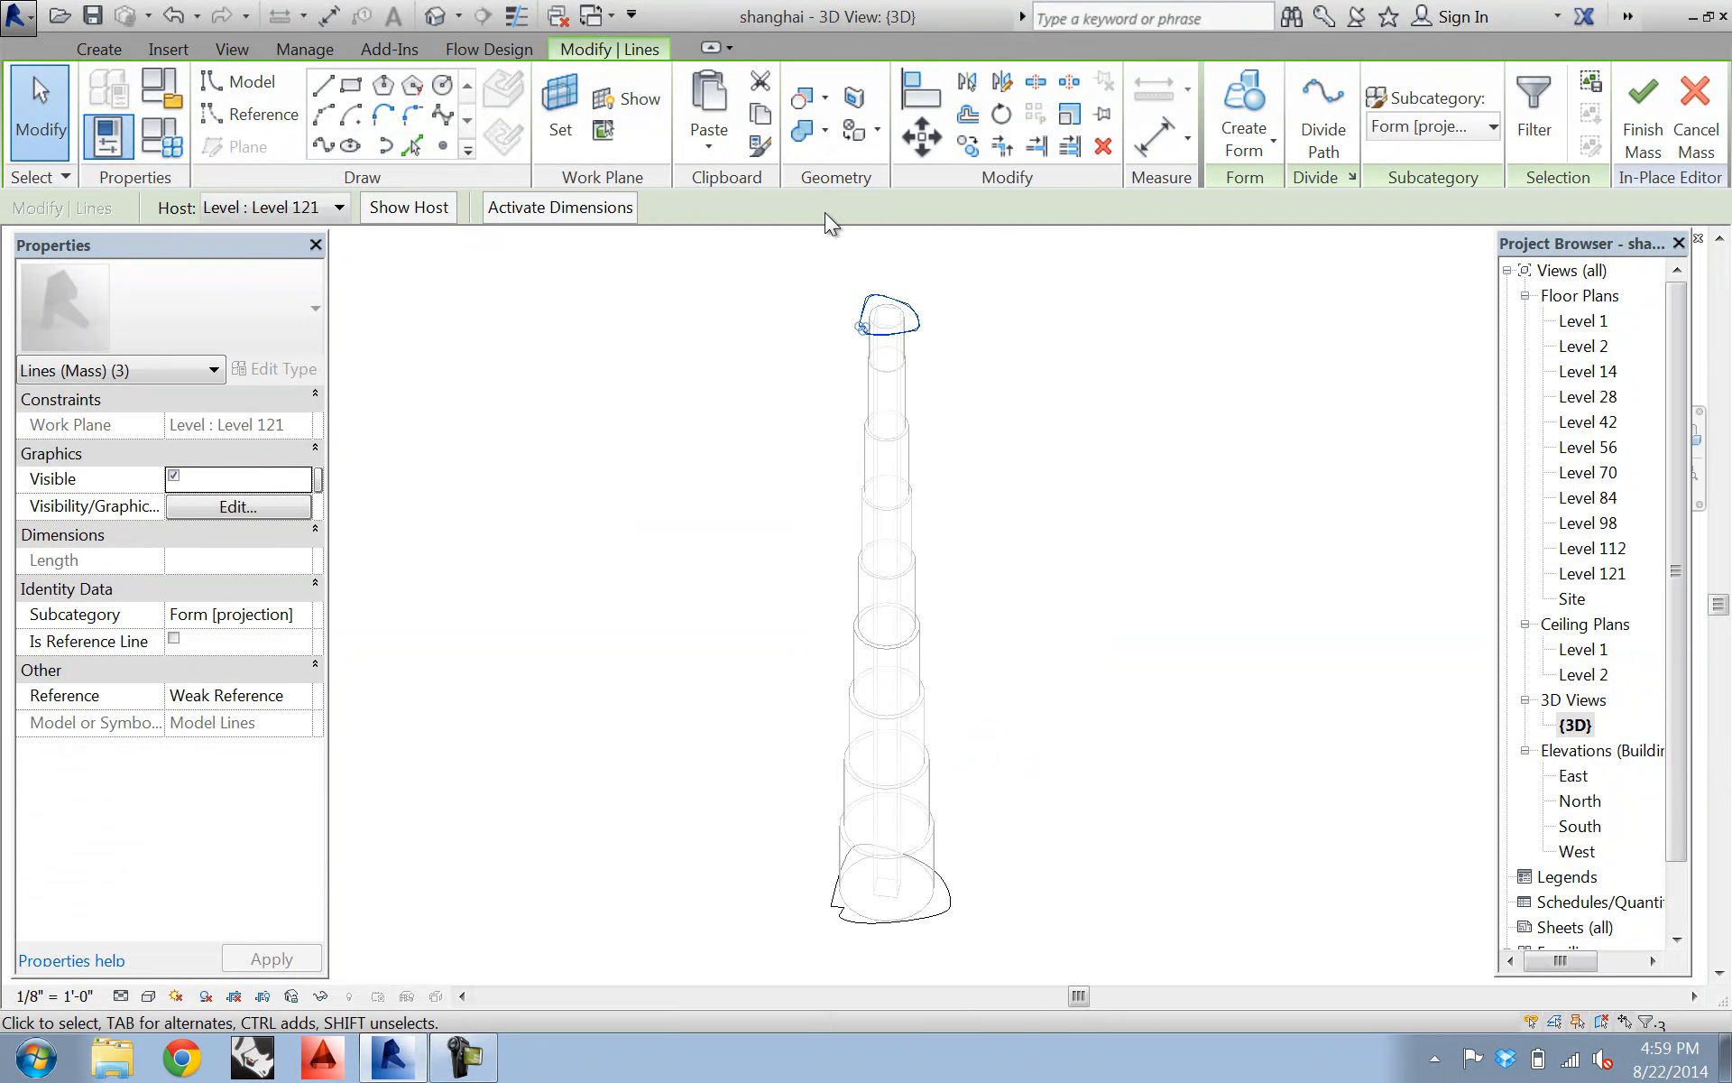
left_click(952, 913, "ctrl")
left_click(1643, 101)
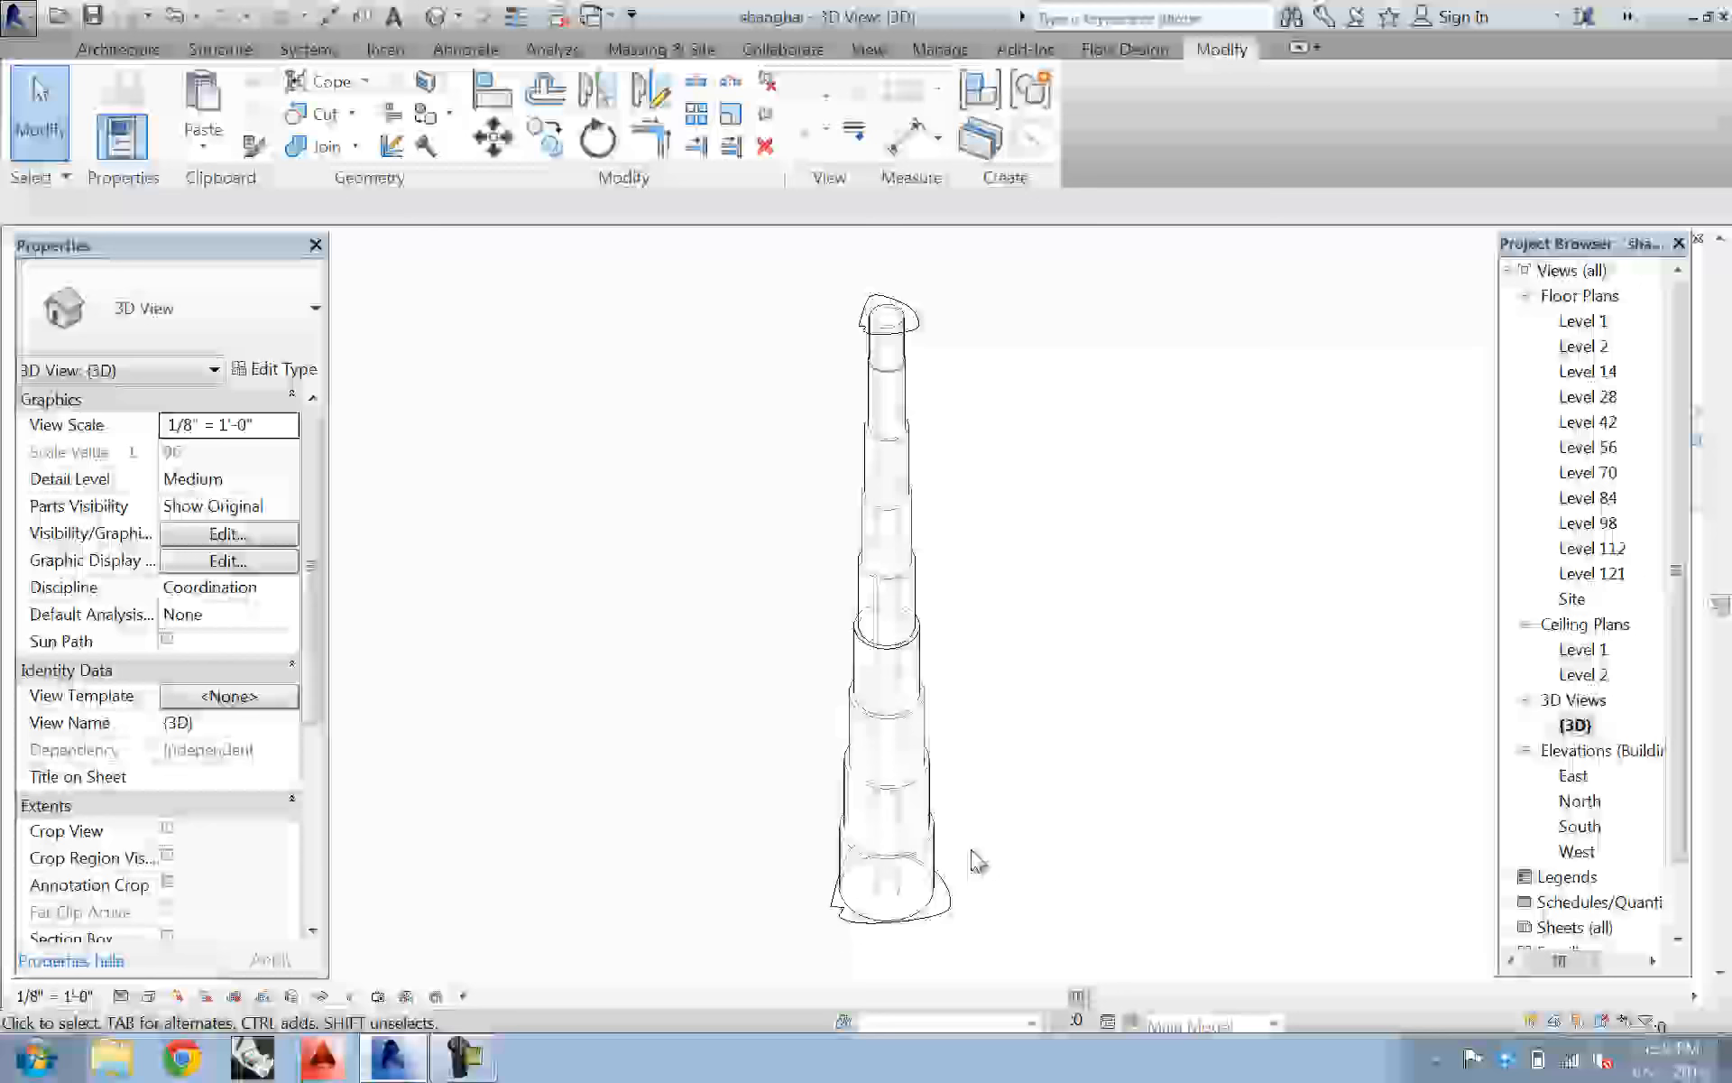
- Edit the outline mass in place, create a form between the Level 121 and base outlines, and open the Level 121 floor plan
left_click(952, 902)
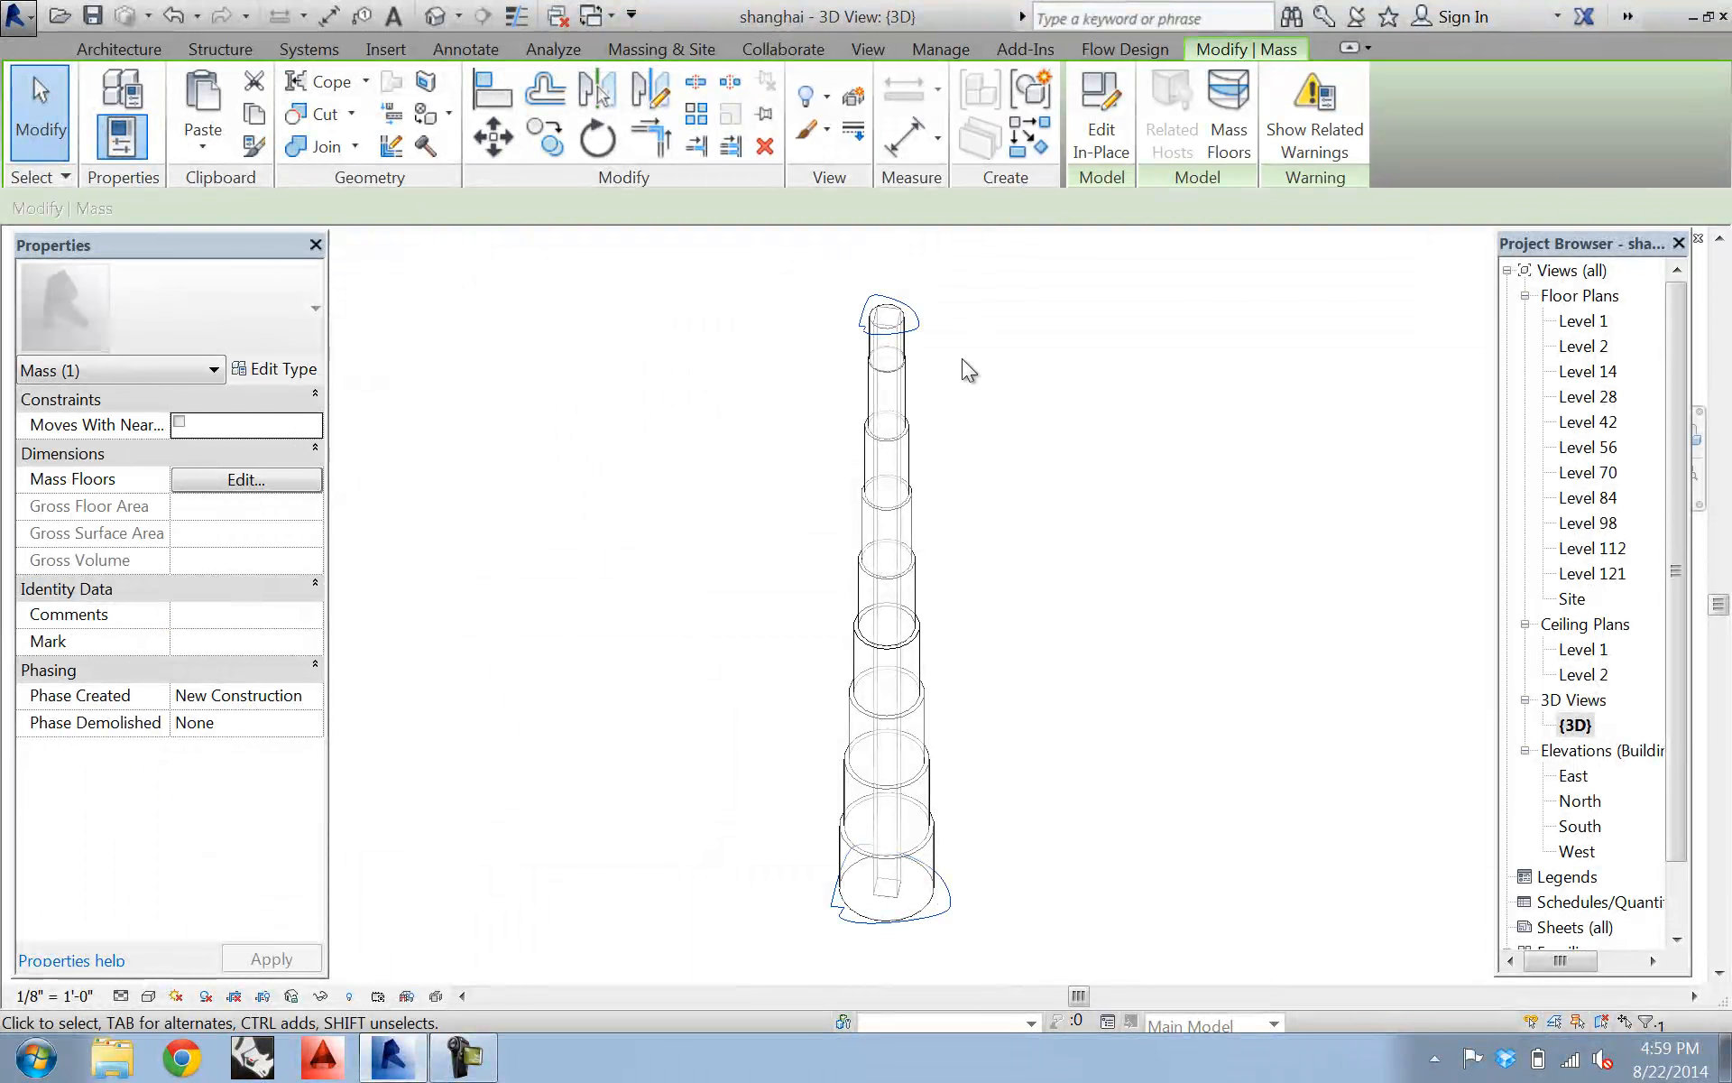
double_click(920, 323)
left_click(916, 322)
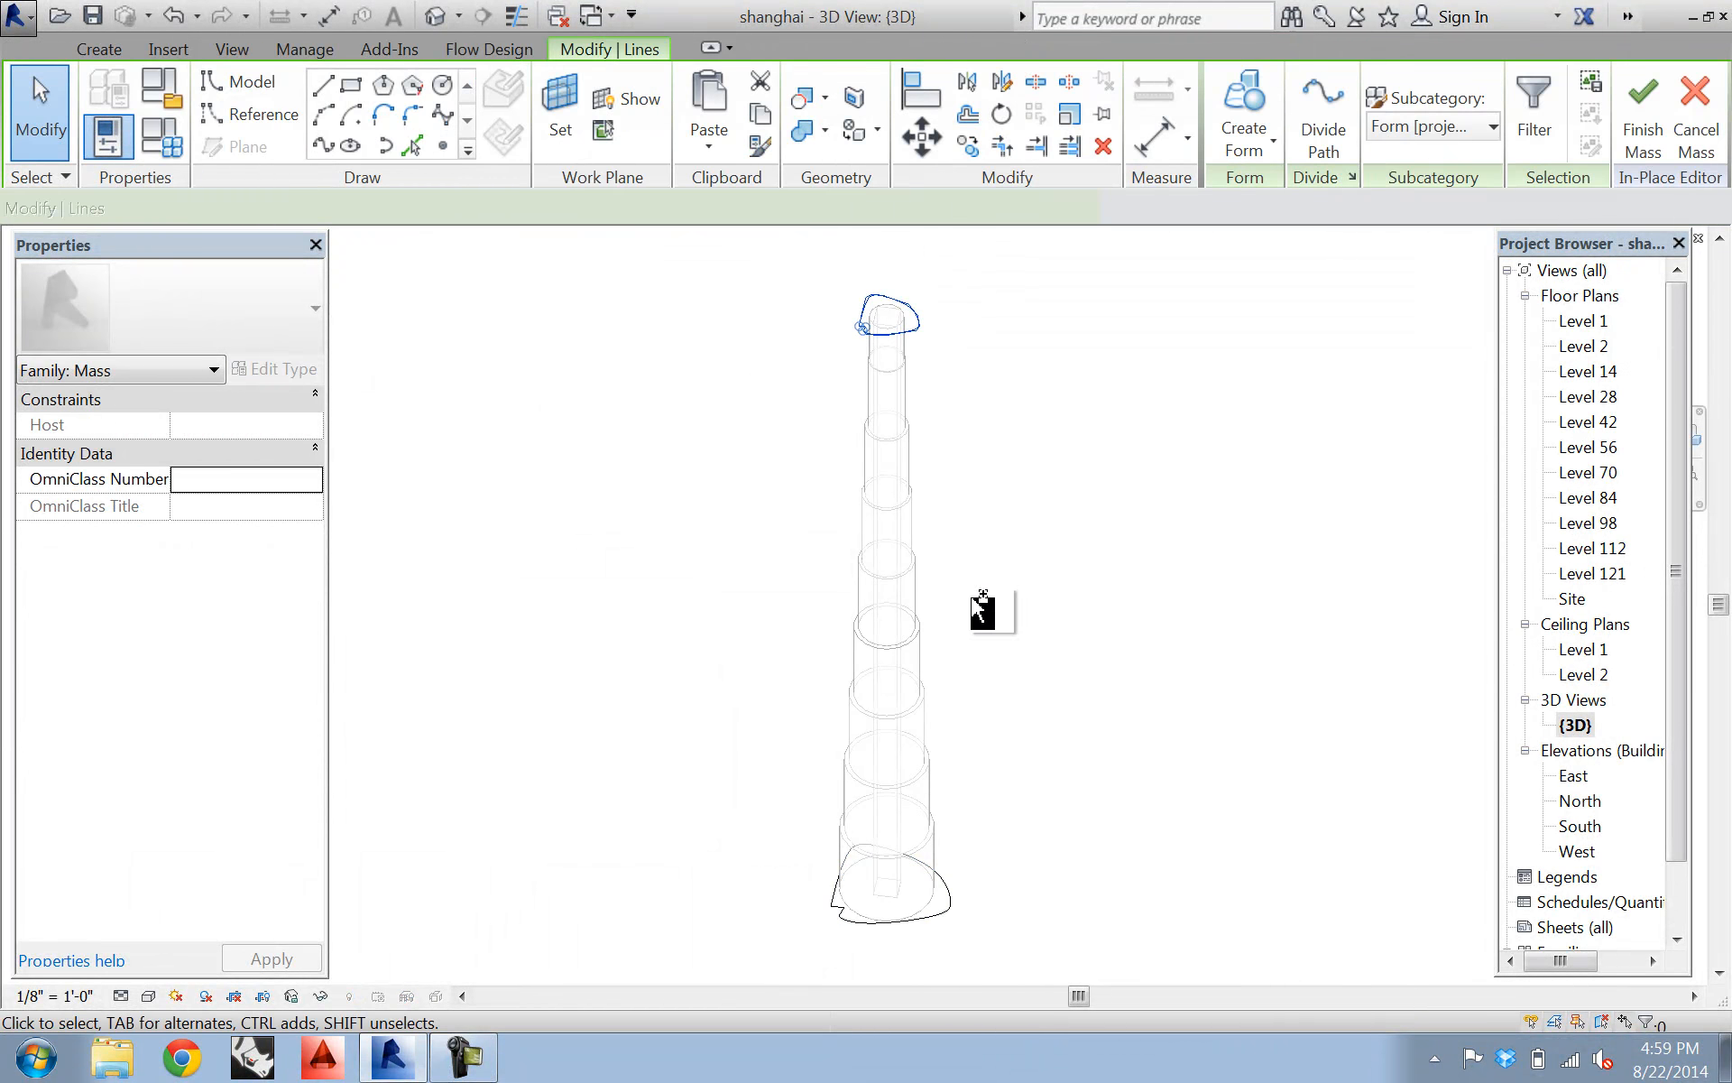
left_click(952, 902, "ctrl")
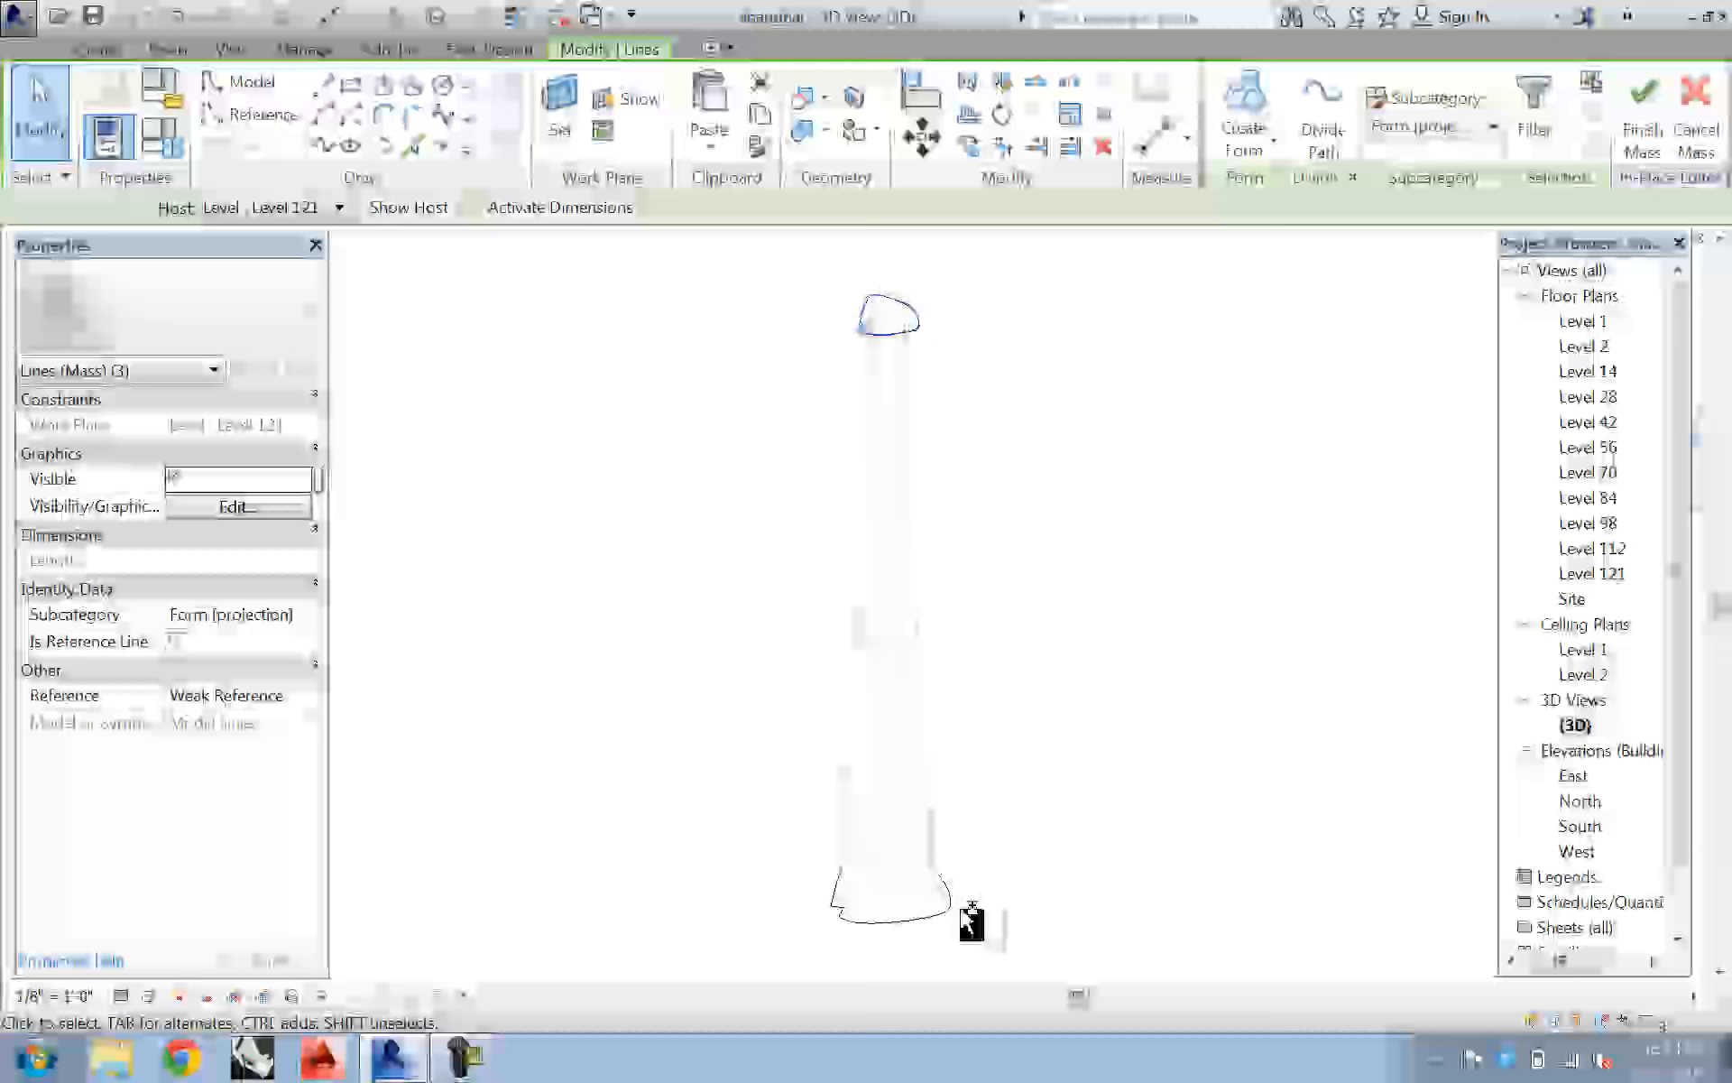
left_click(1242, 98)
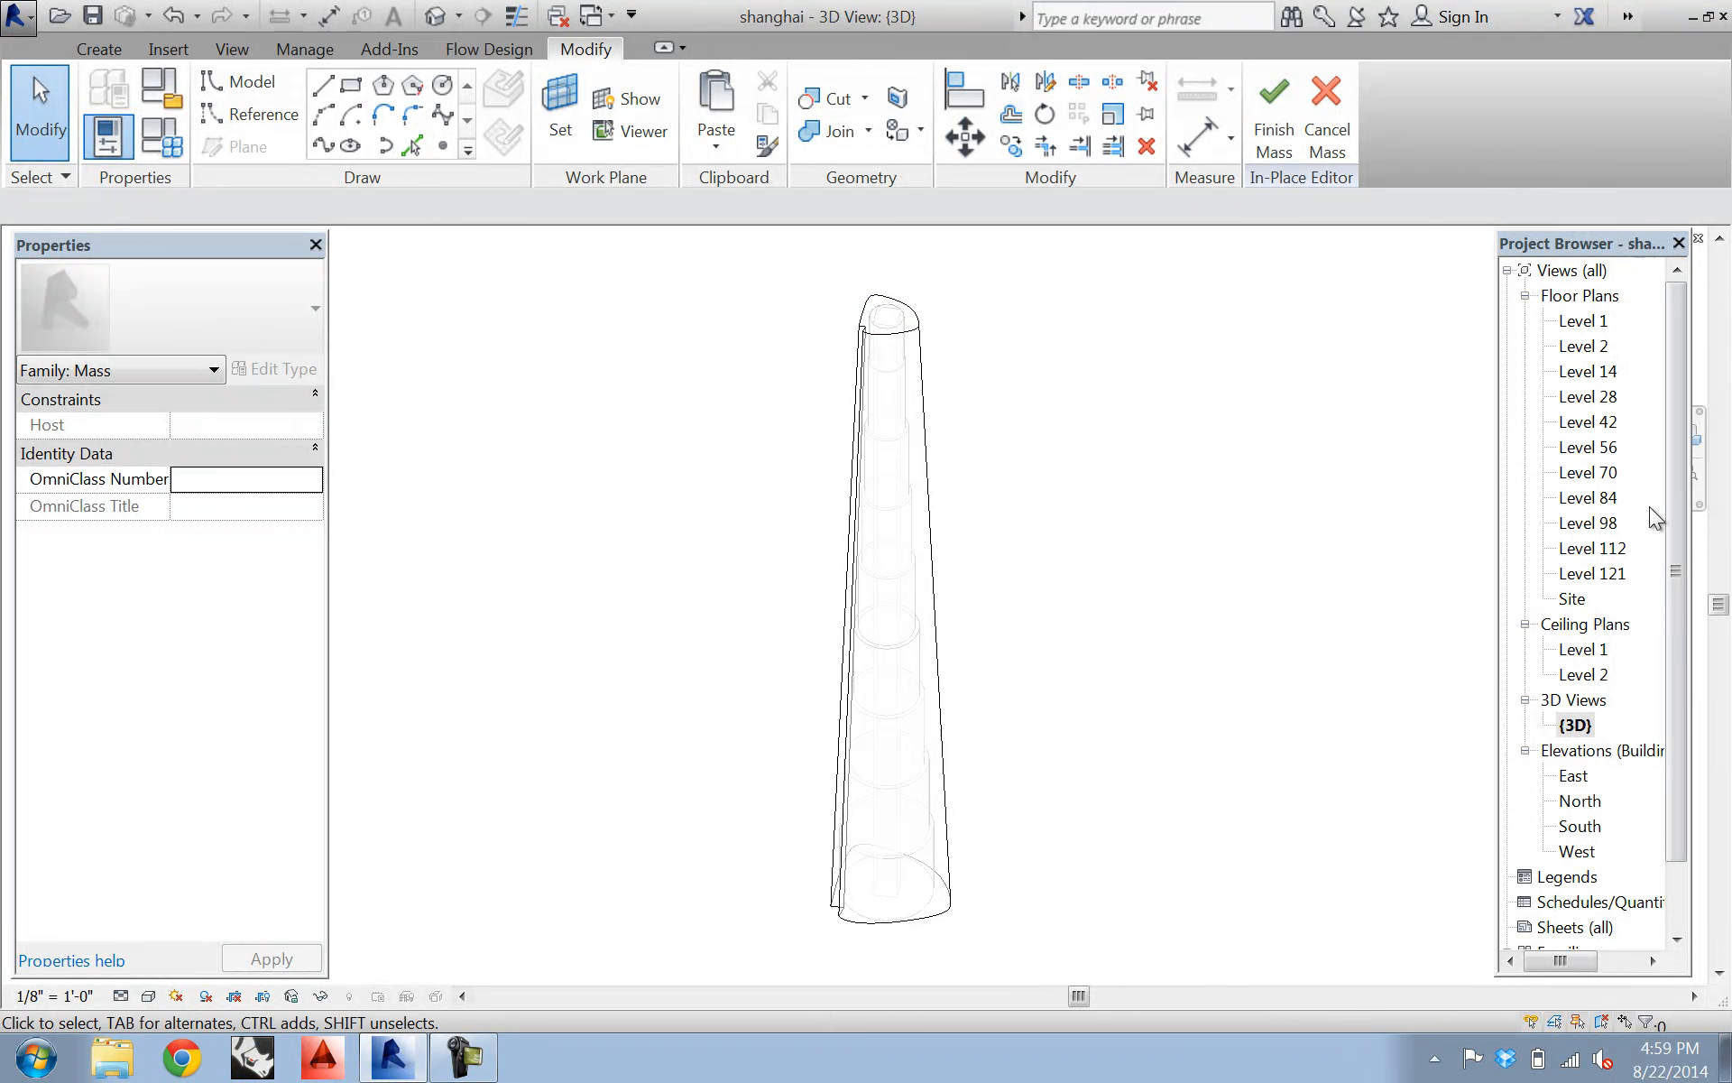
double_click(1599, 576)
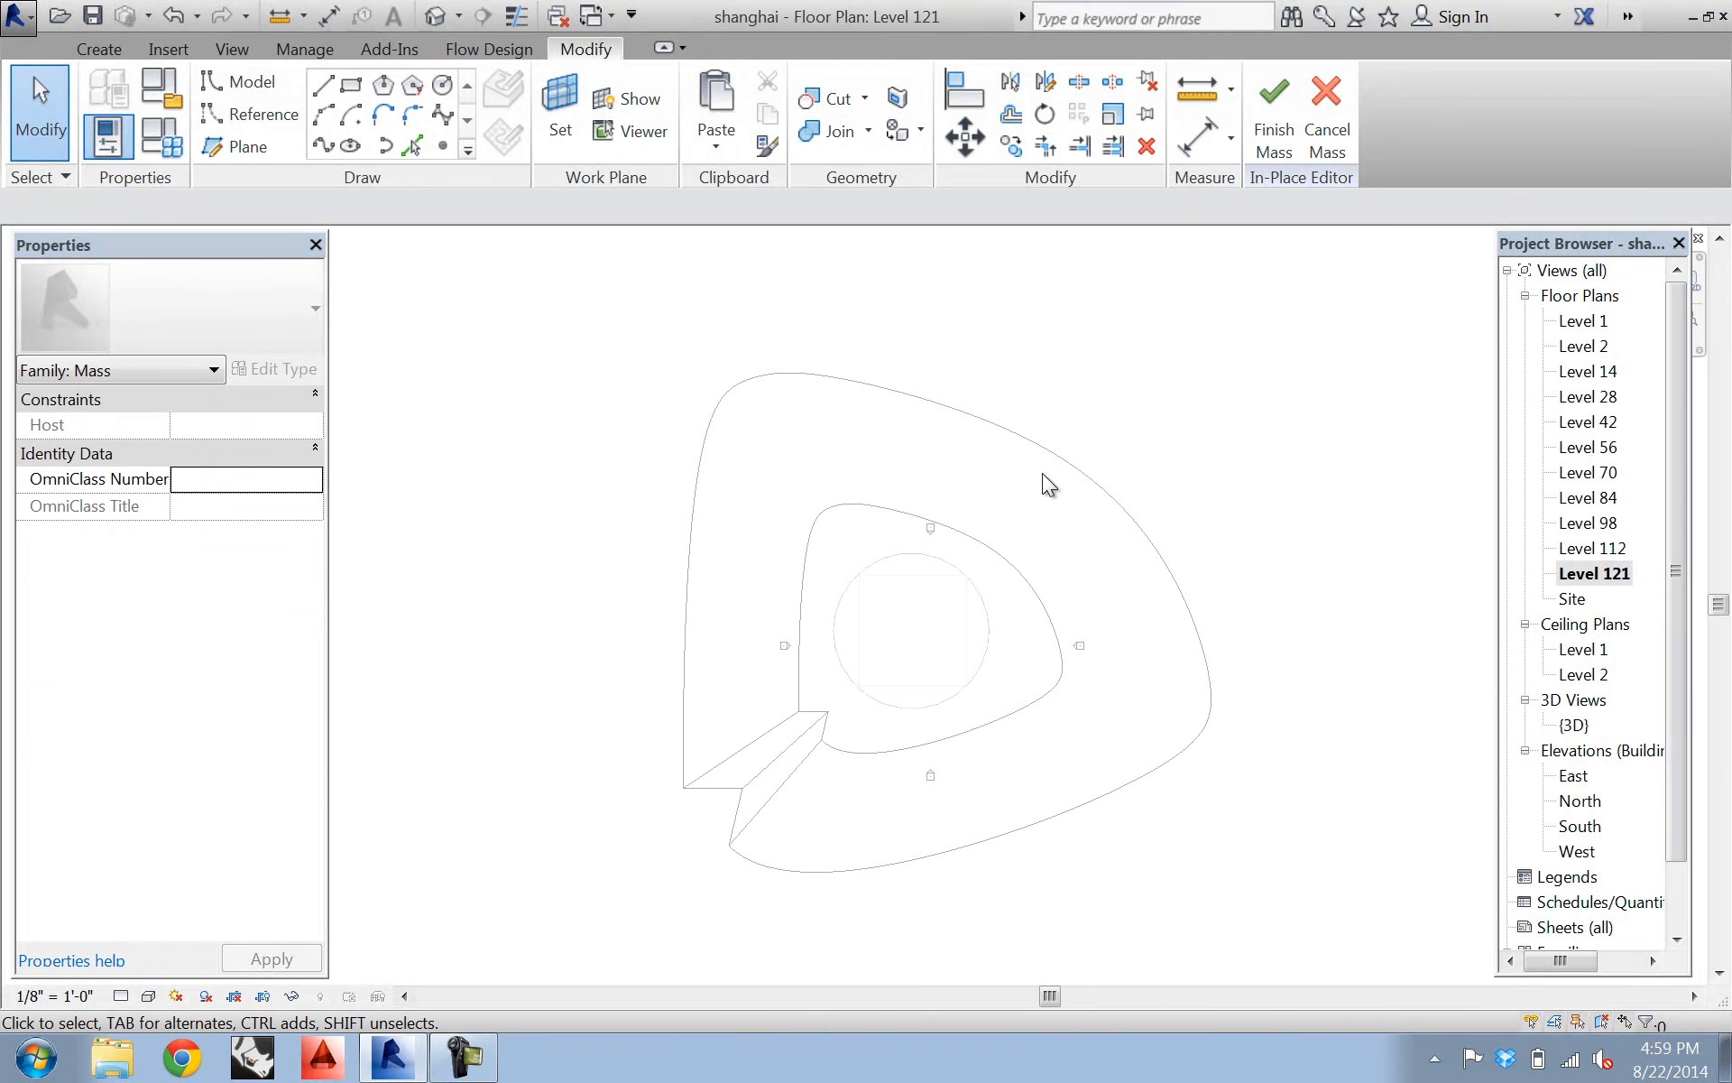
- Try to rotate the entire outer form about its centre in the Level 121 plan
key("Tab")
left_click(1062, 455)
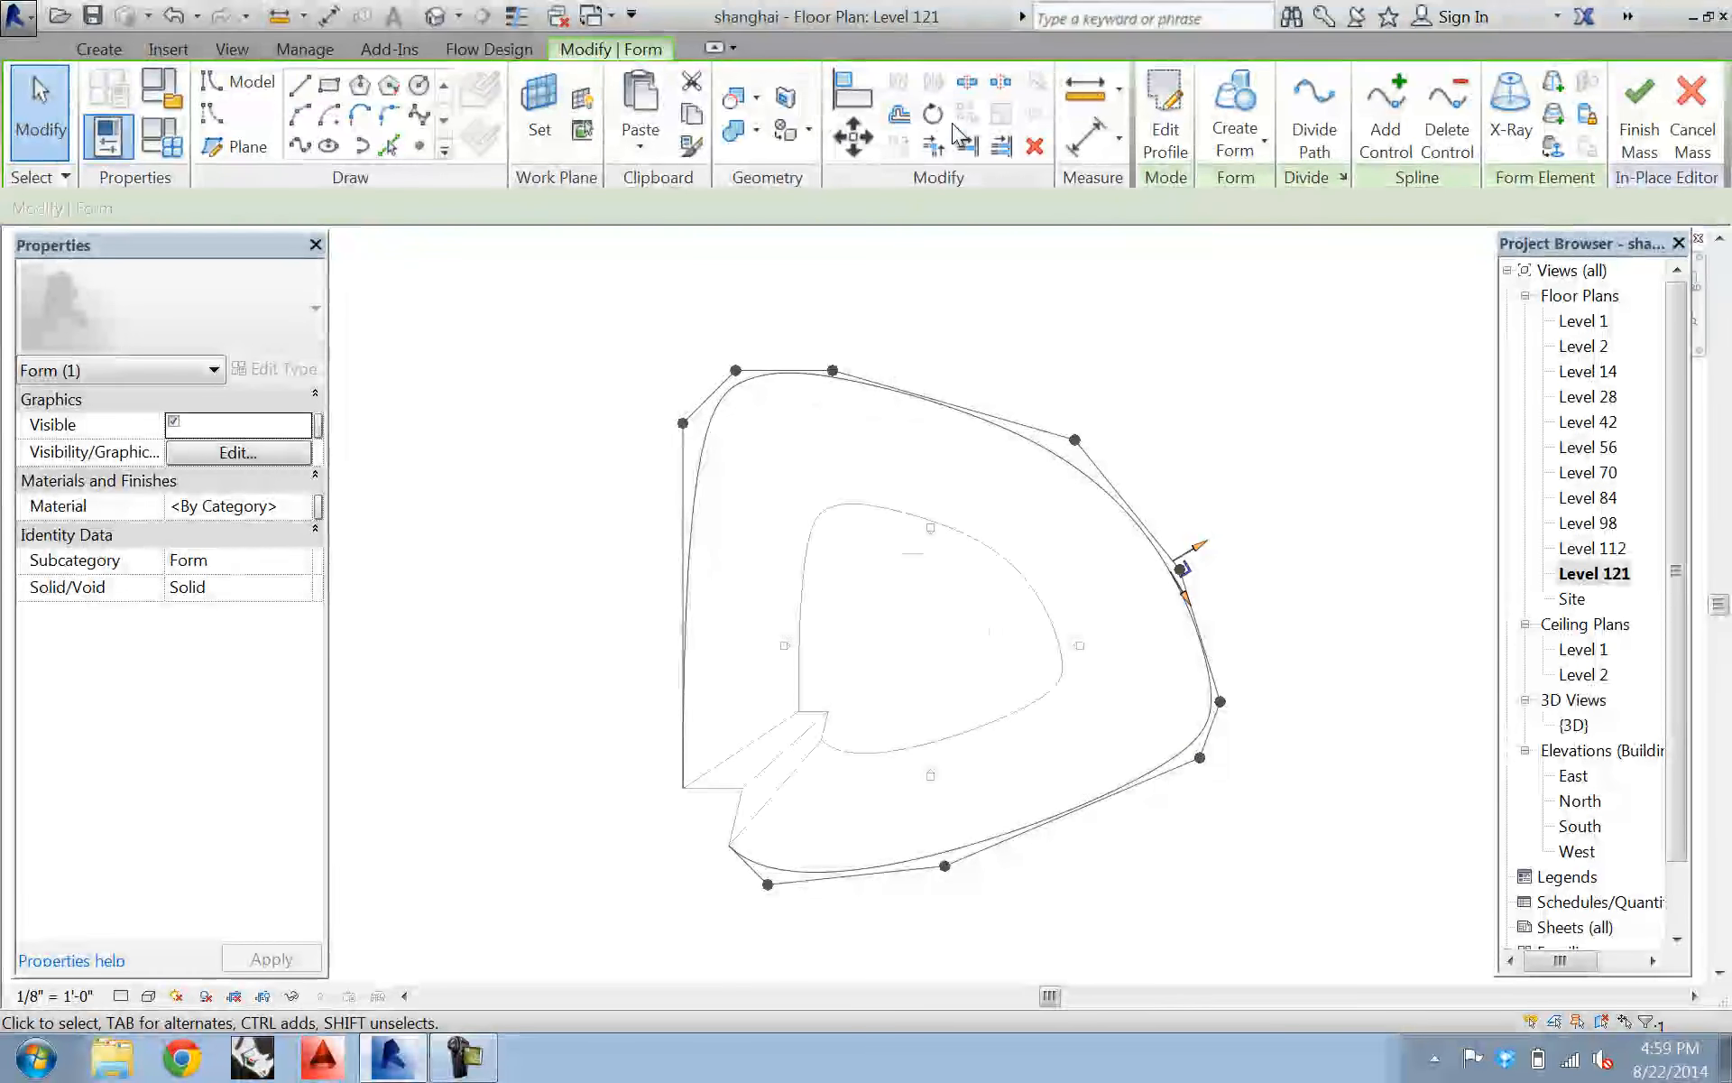
key("r")
key("o")
left_click(733, 631)
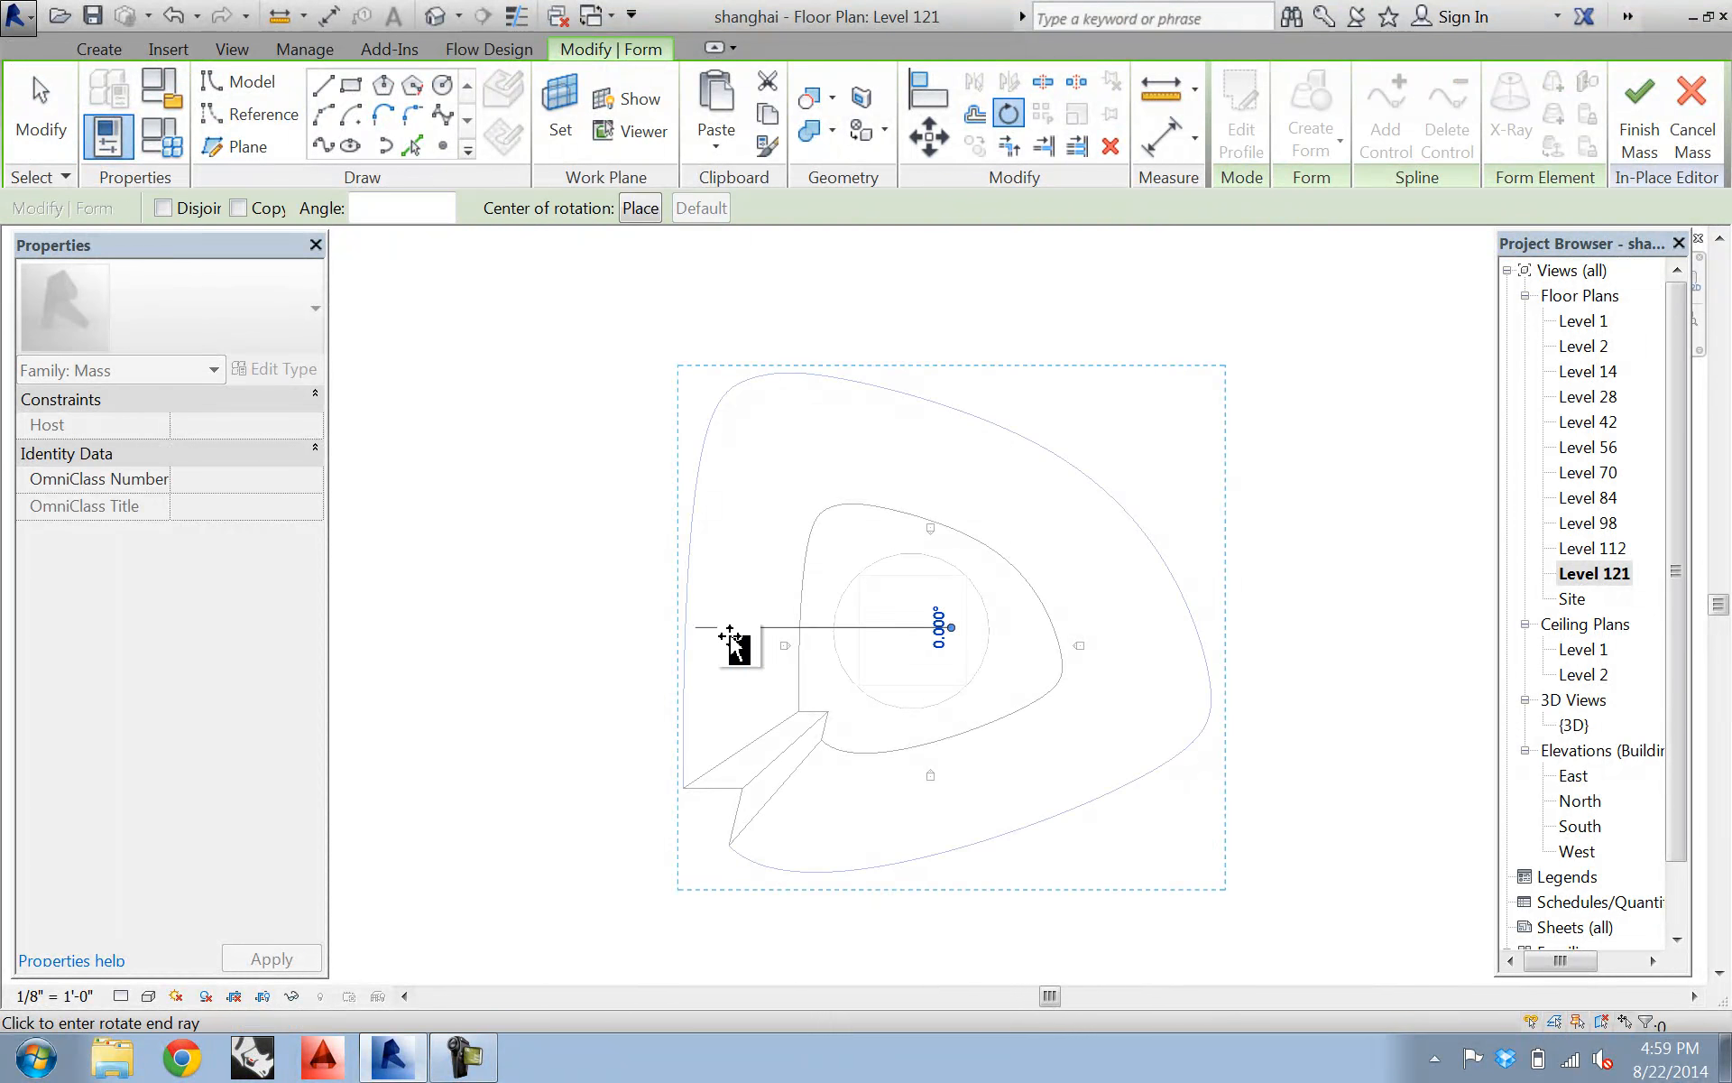
left_click(962, 311)
left_click(1250, 1007)
left_click(1257, 1006)
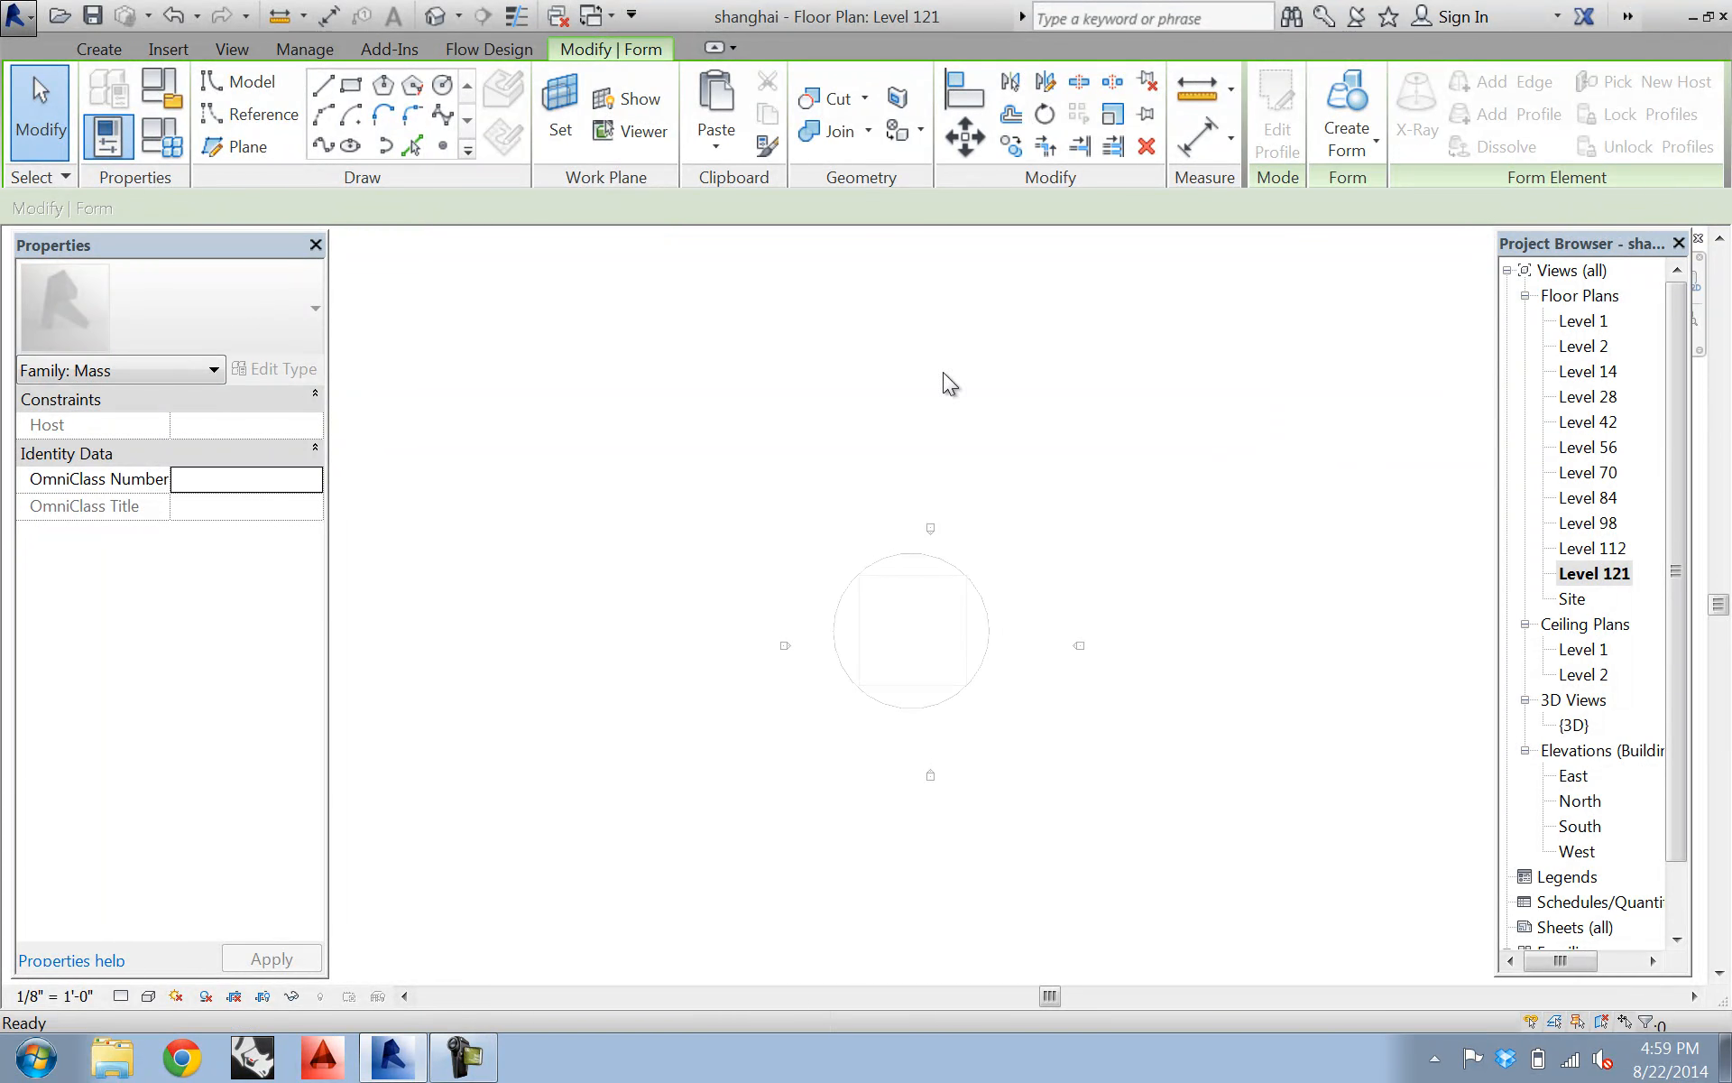
- Try to select the outer form's top profile separately from its base by picking its edges
left_click(792, 372)
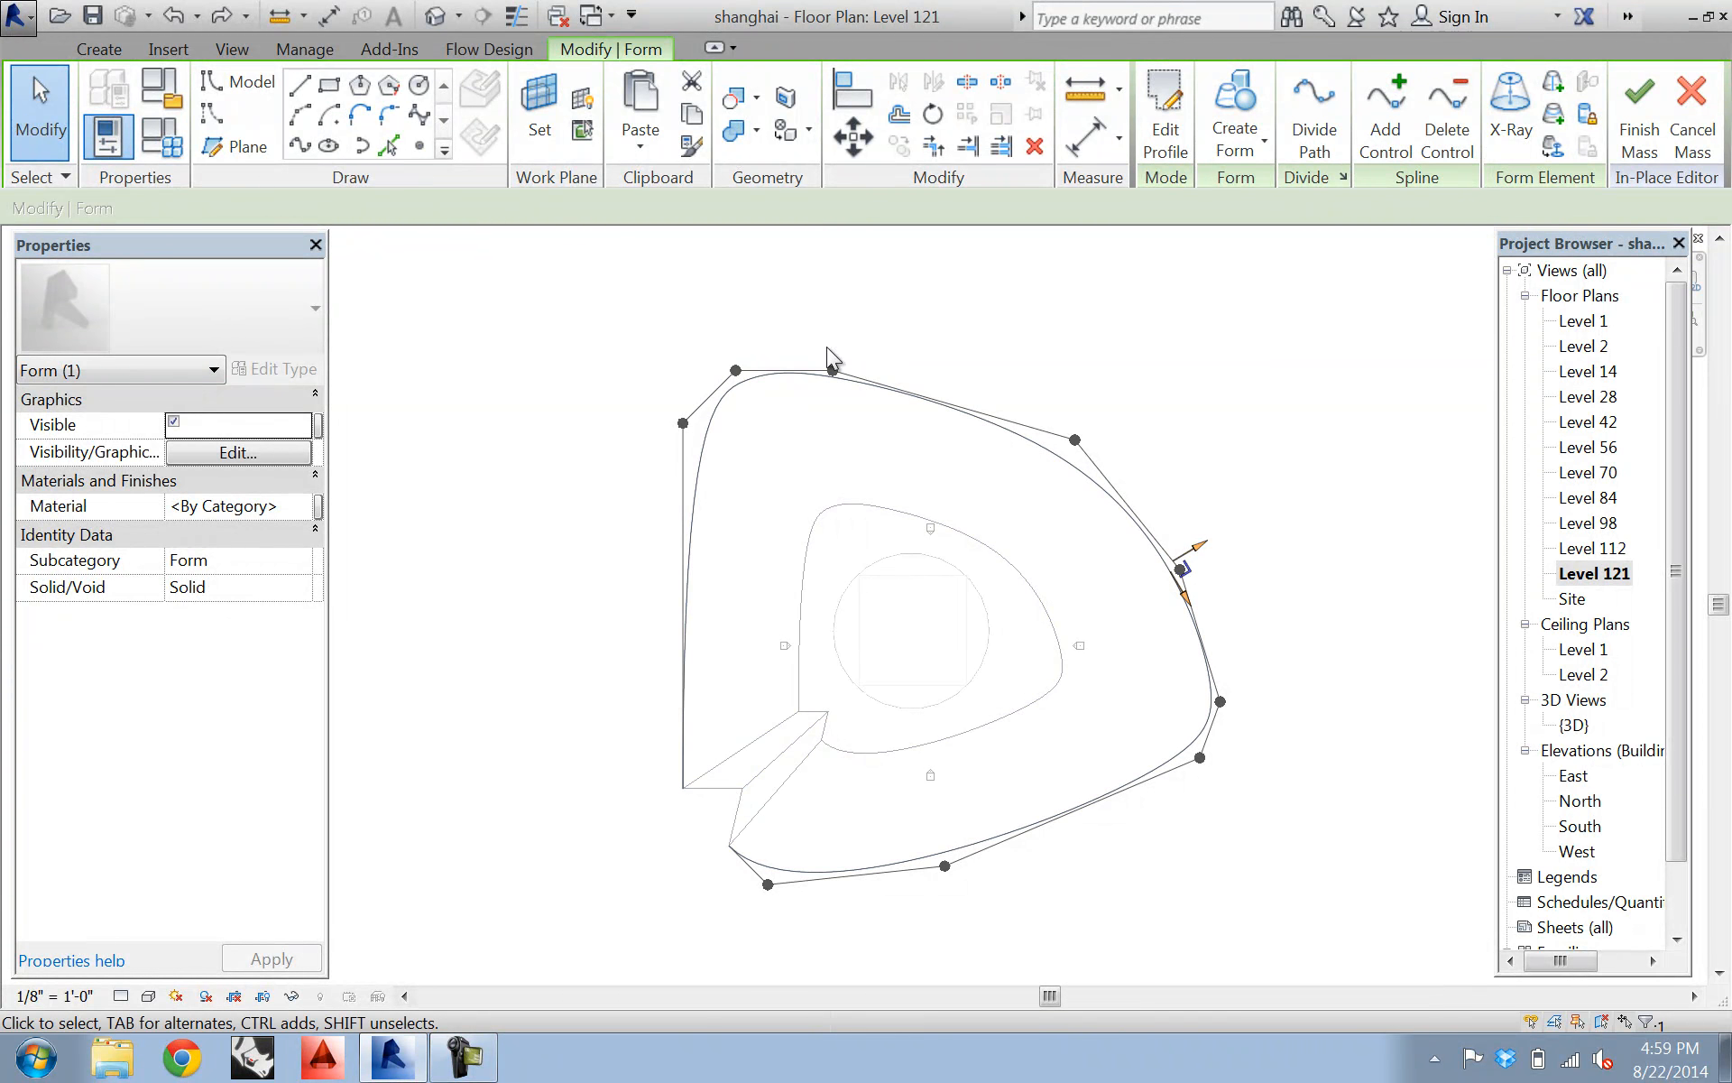
left_click(965, 332)
left_click(1032, 445)
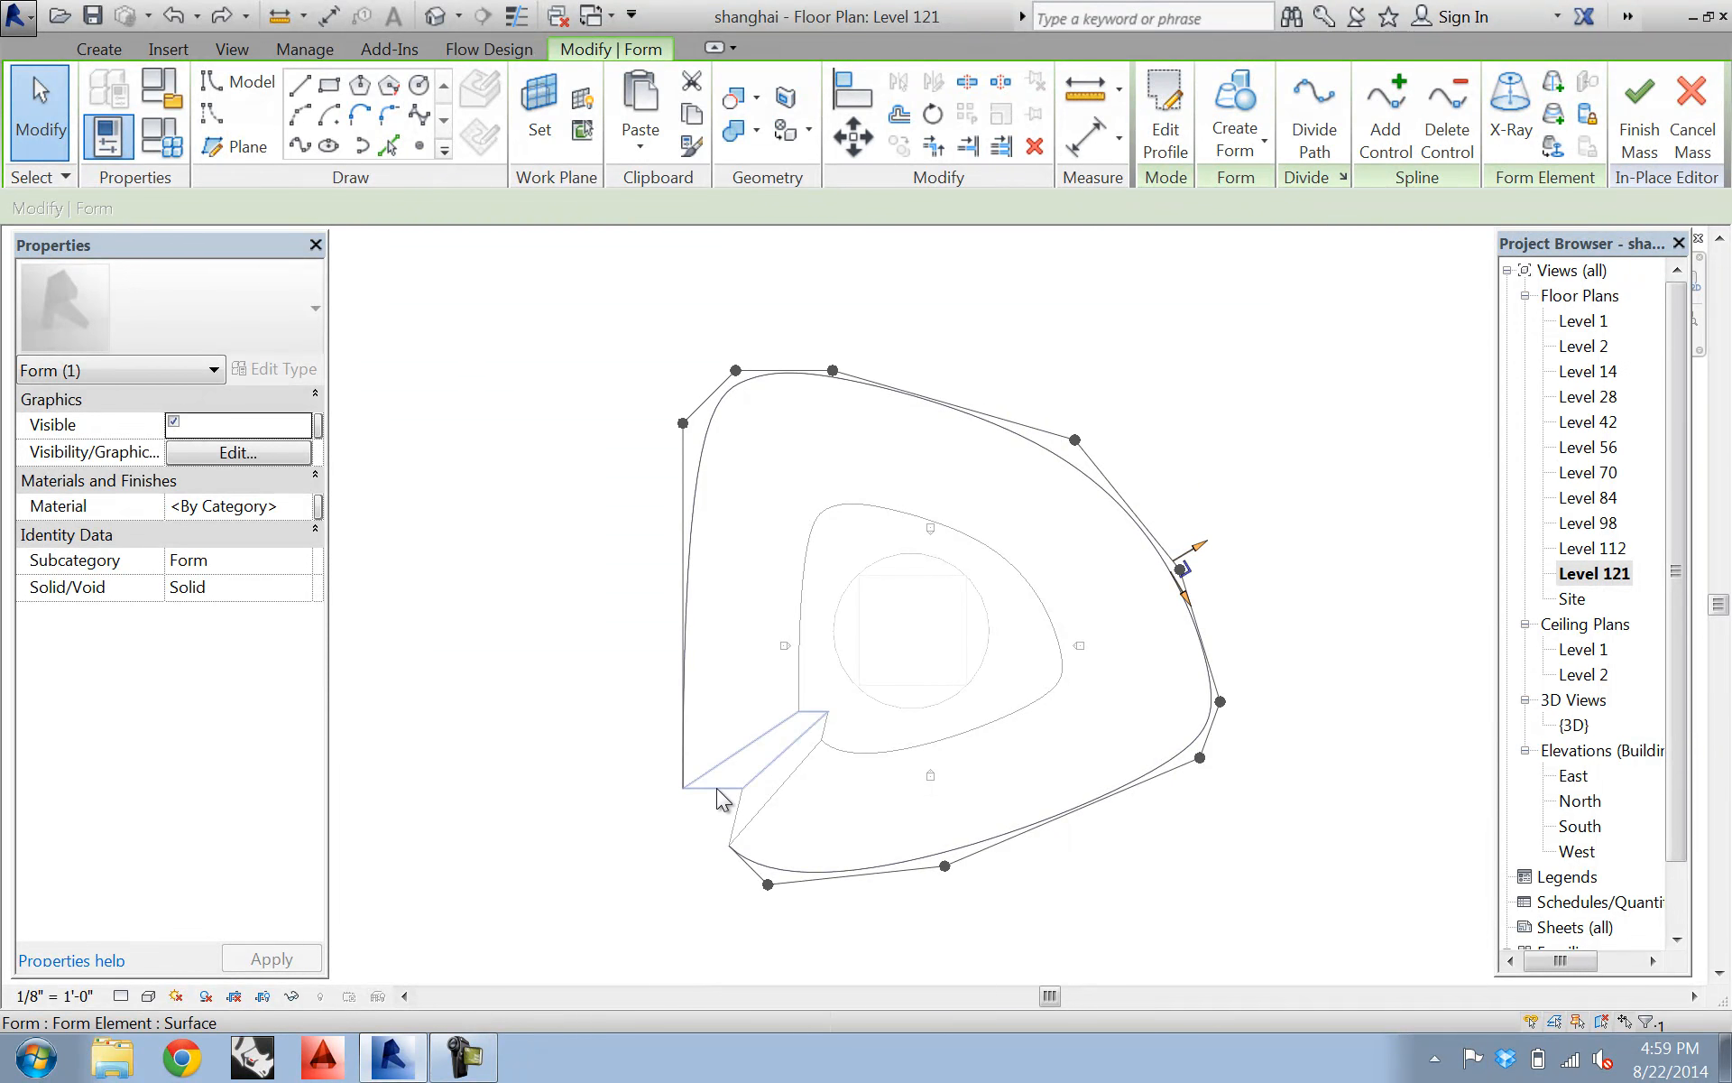
left_click(886, 507)
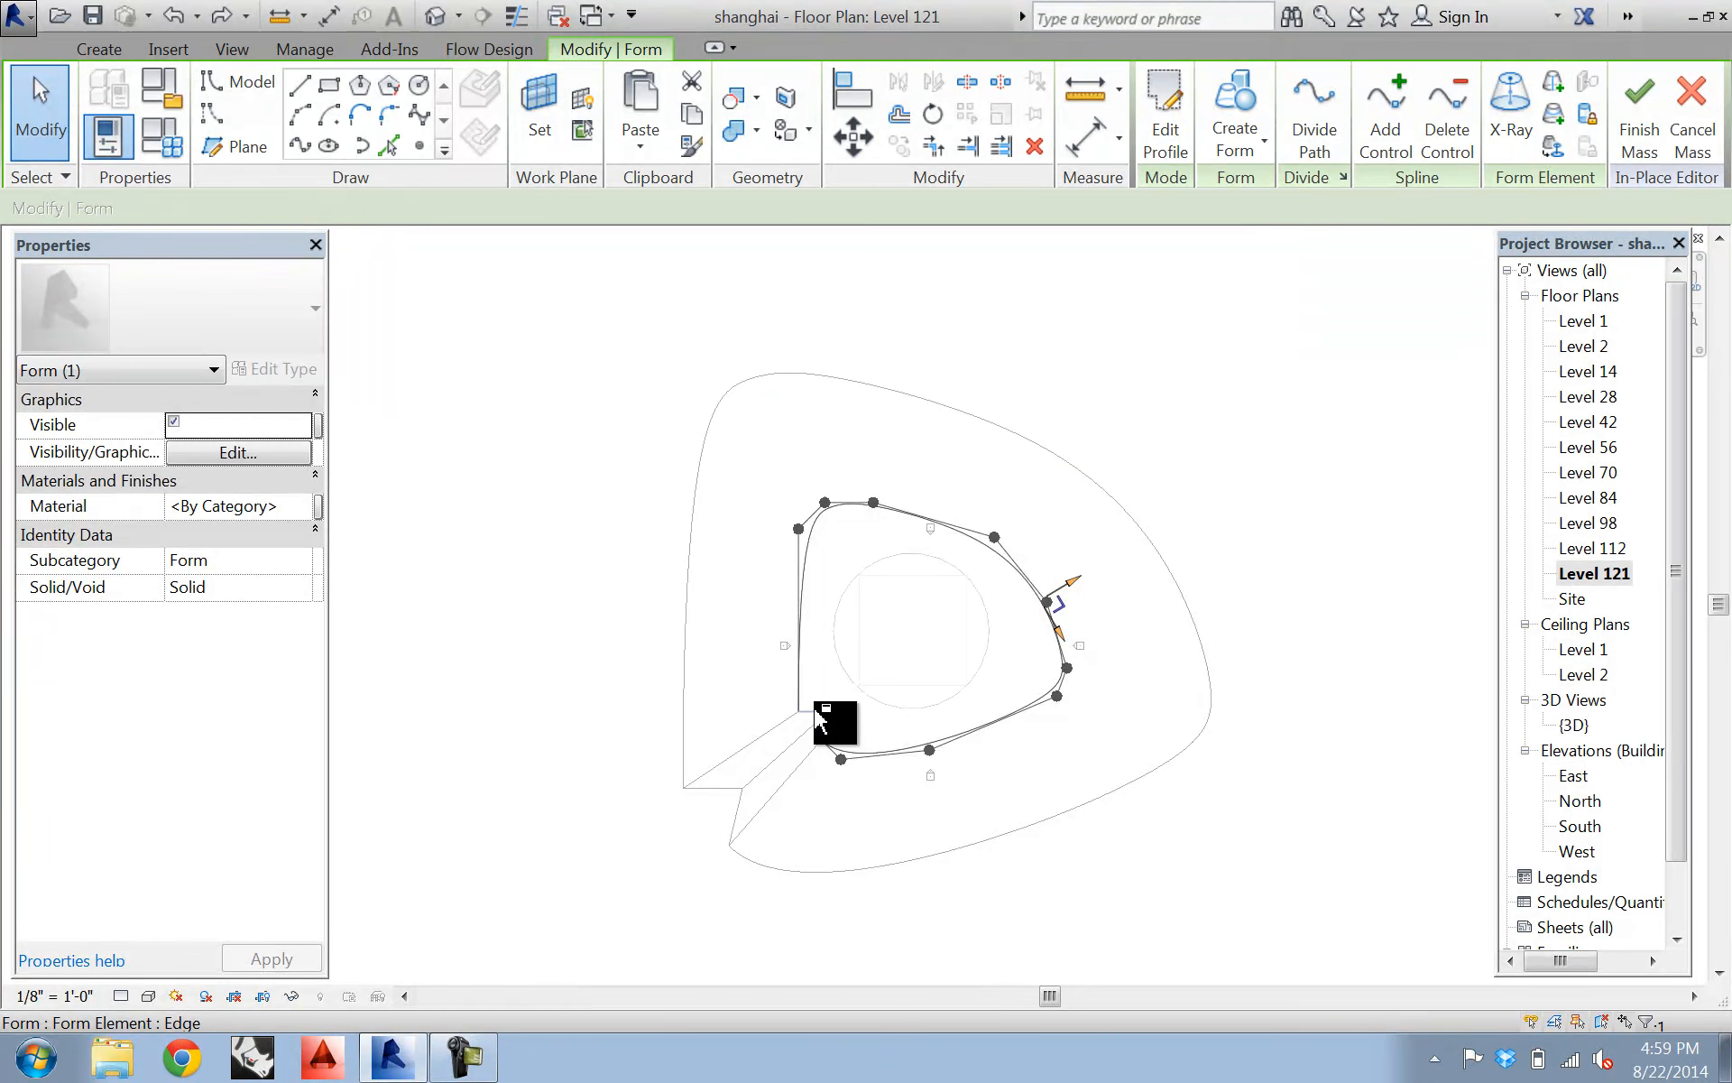
left_click(1205, 377)
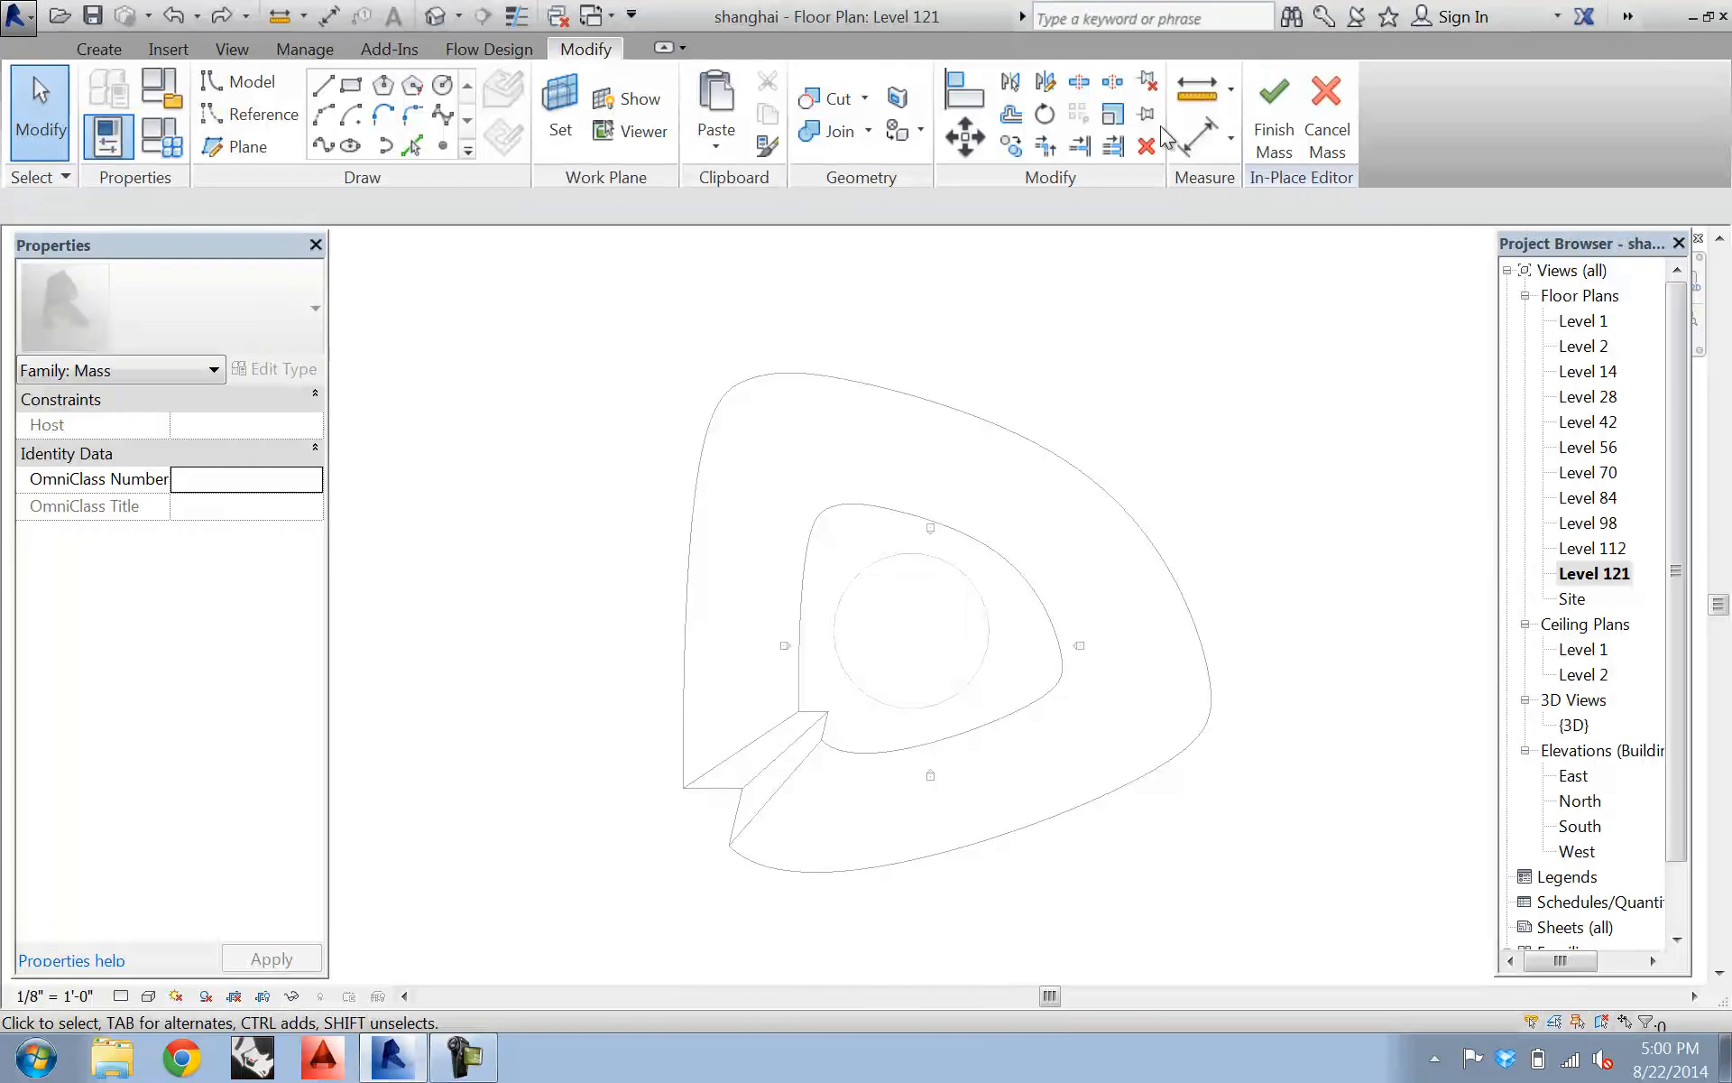
left_click(1028, 583)
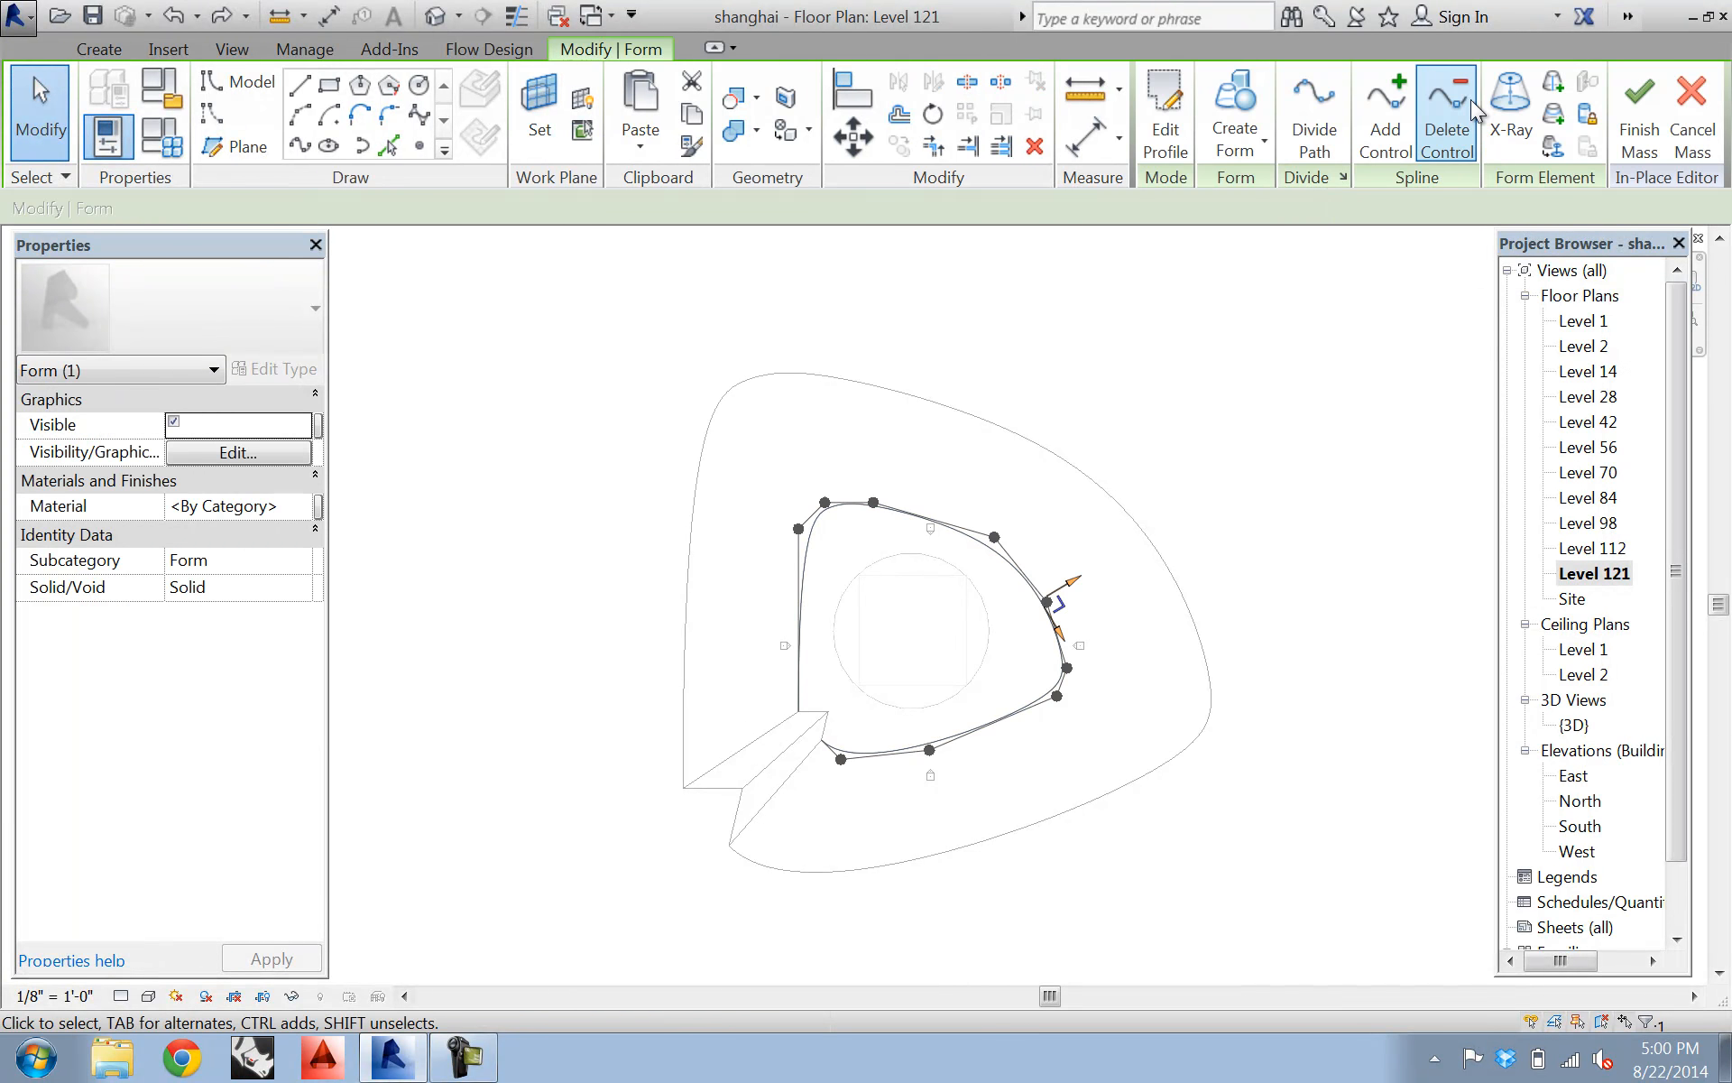
left_click(1035, 534)
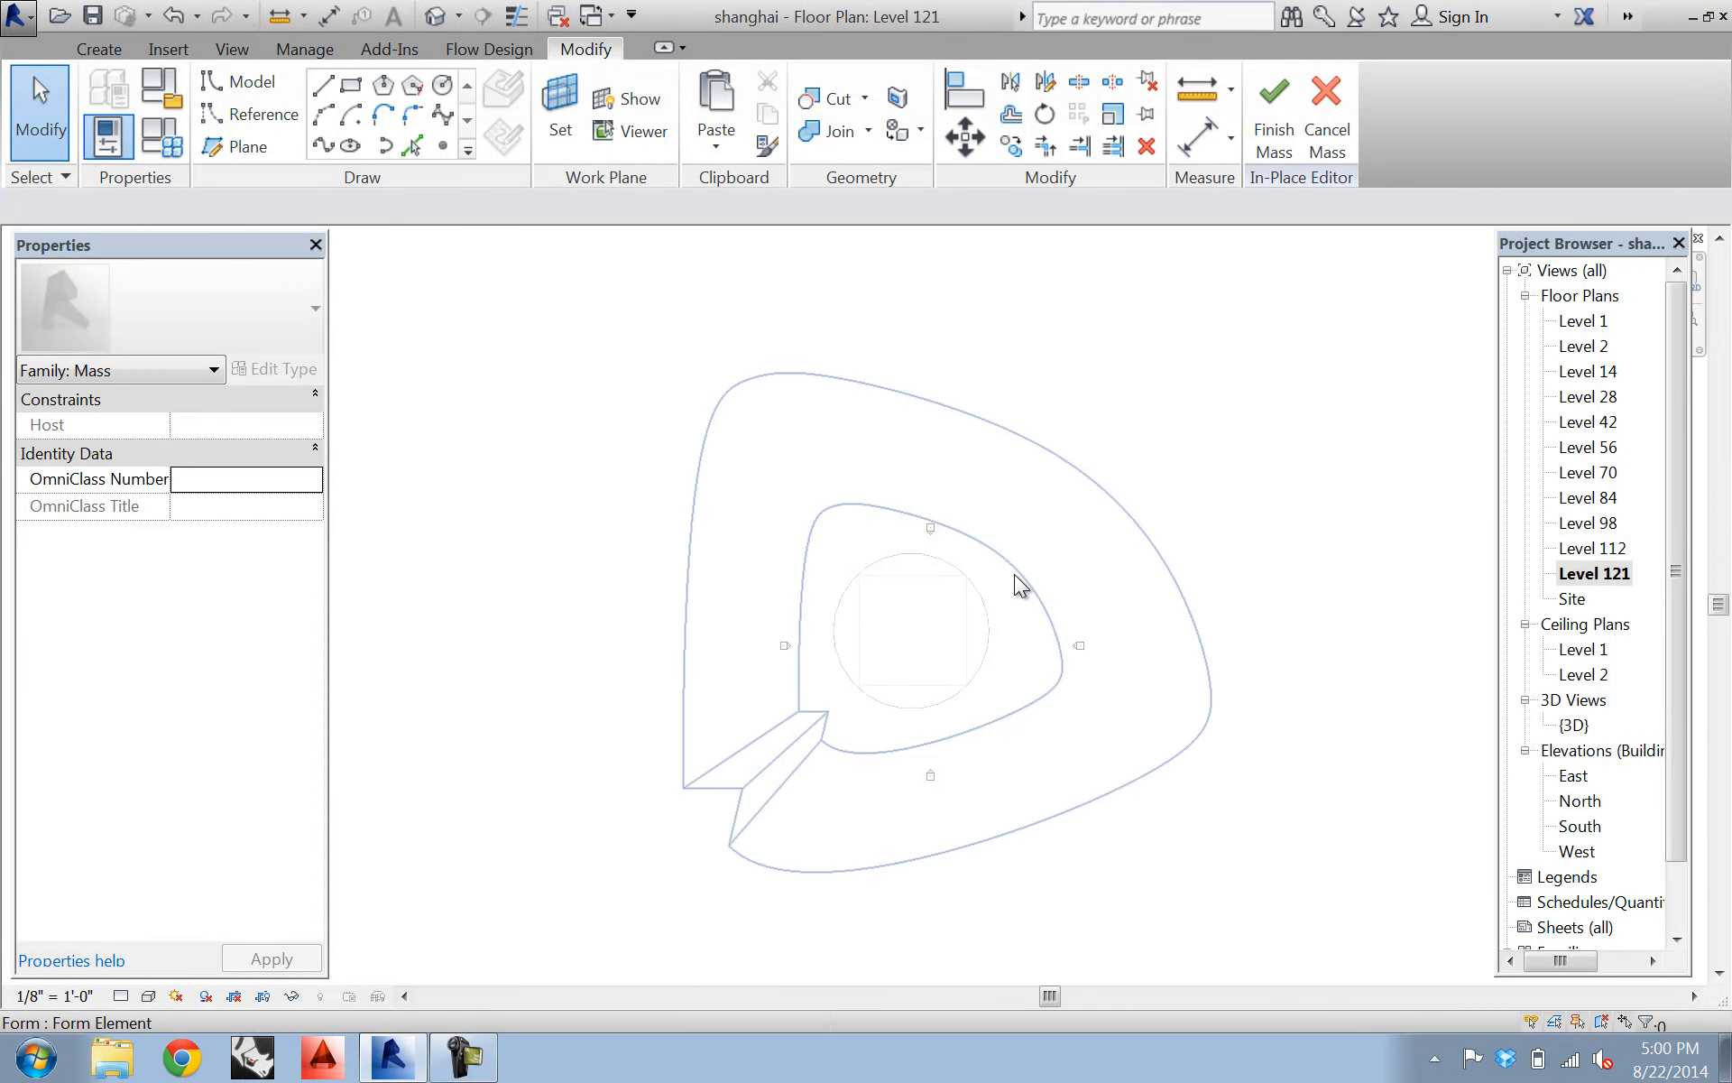
- Select only the form's top face and rotate it about 90 degrees clockwise around its centre
left_click(1014, 574)
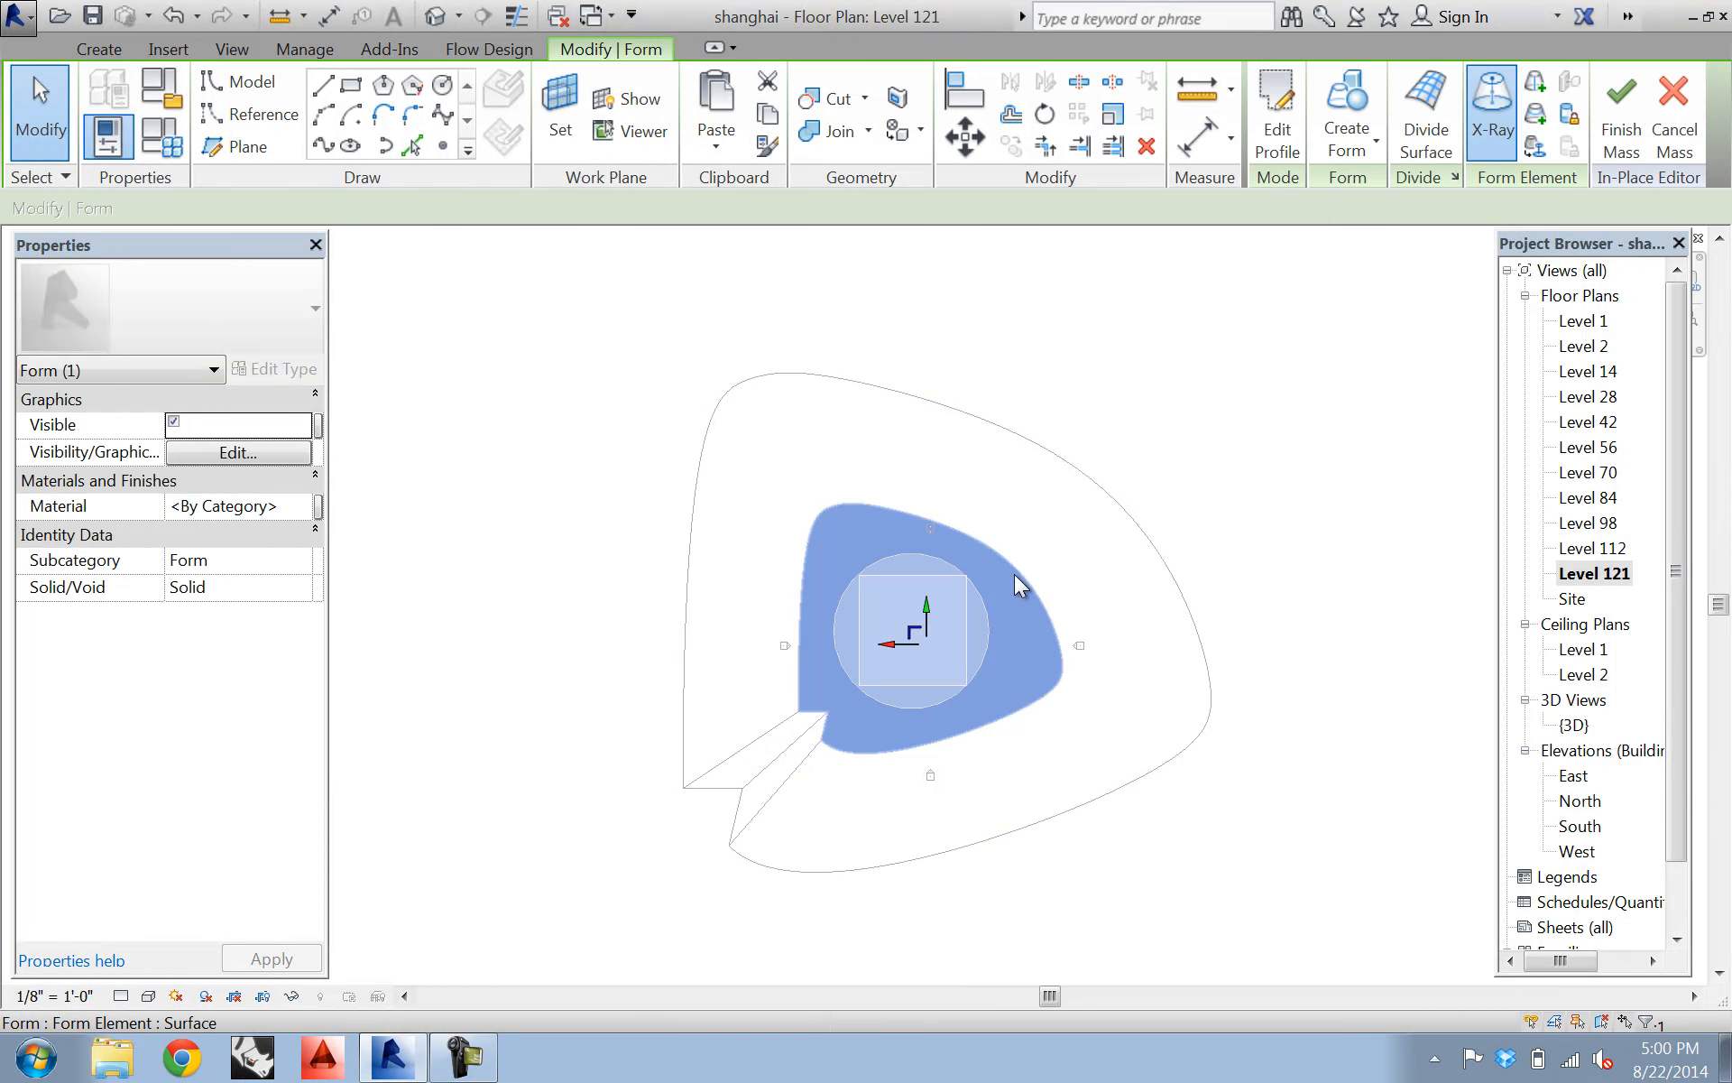
left_click(1044, 113)
left_click(927, 478)
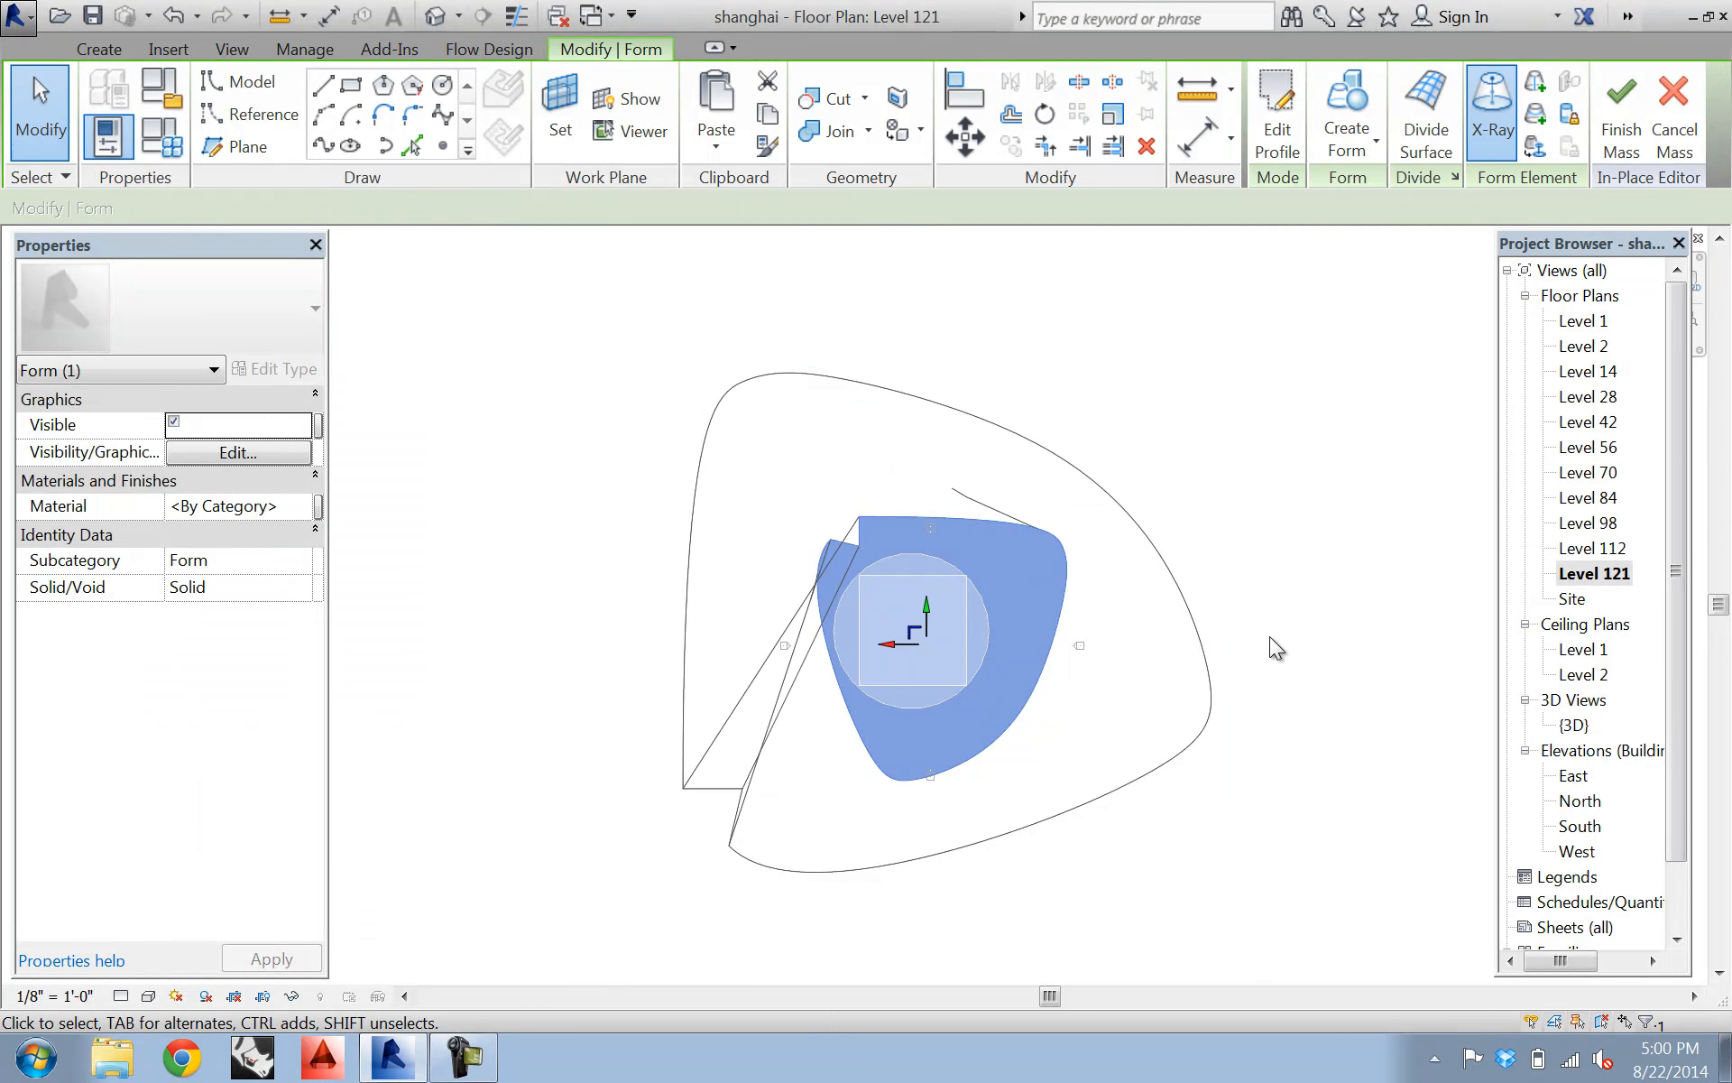
- Open the {3D} view, inspect the twisted form from several sides, and finish the in-place mass
double_click(1575, 724)
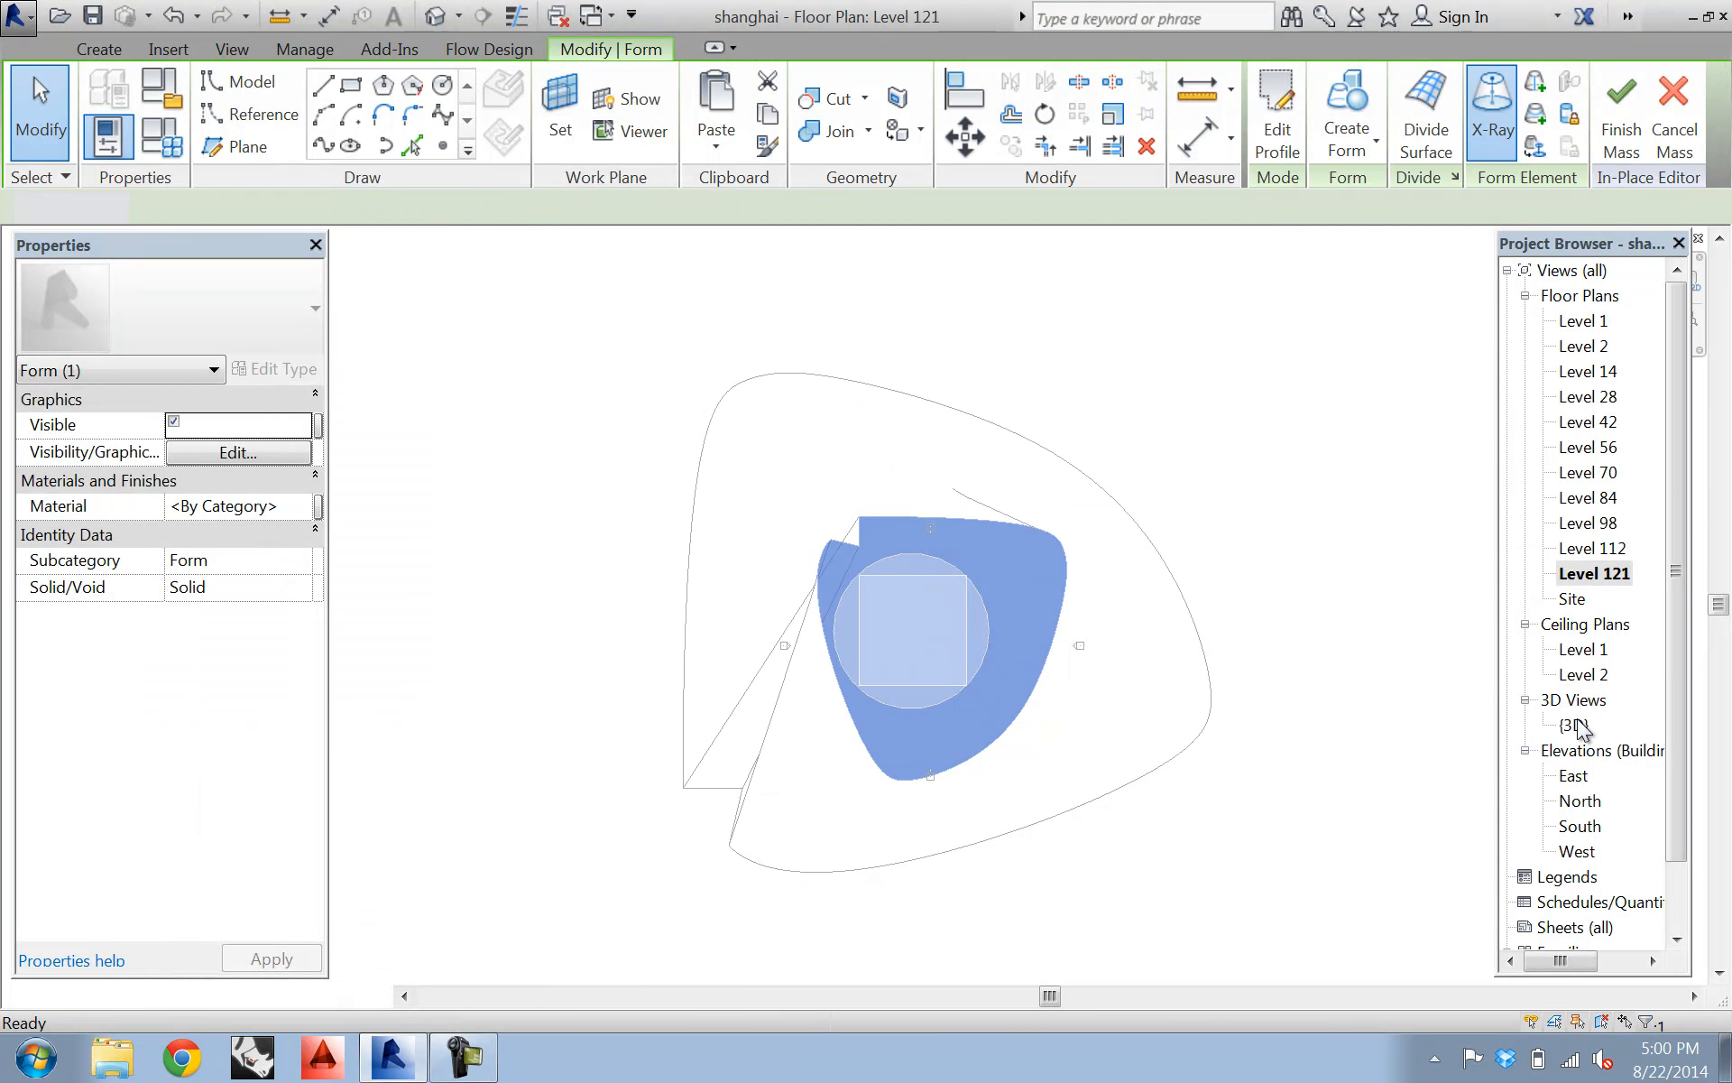
left_click(767, 556)
middle_click_drag(767, 555, 928, 592)
middle_click_drag(830, 621, 889, 703)
middle_click_drag(777, 824, 940, 735)
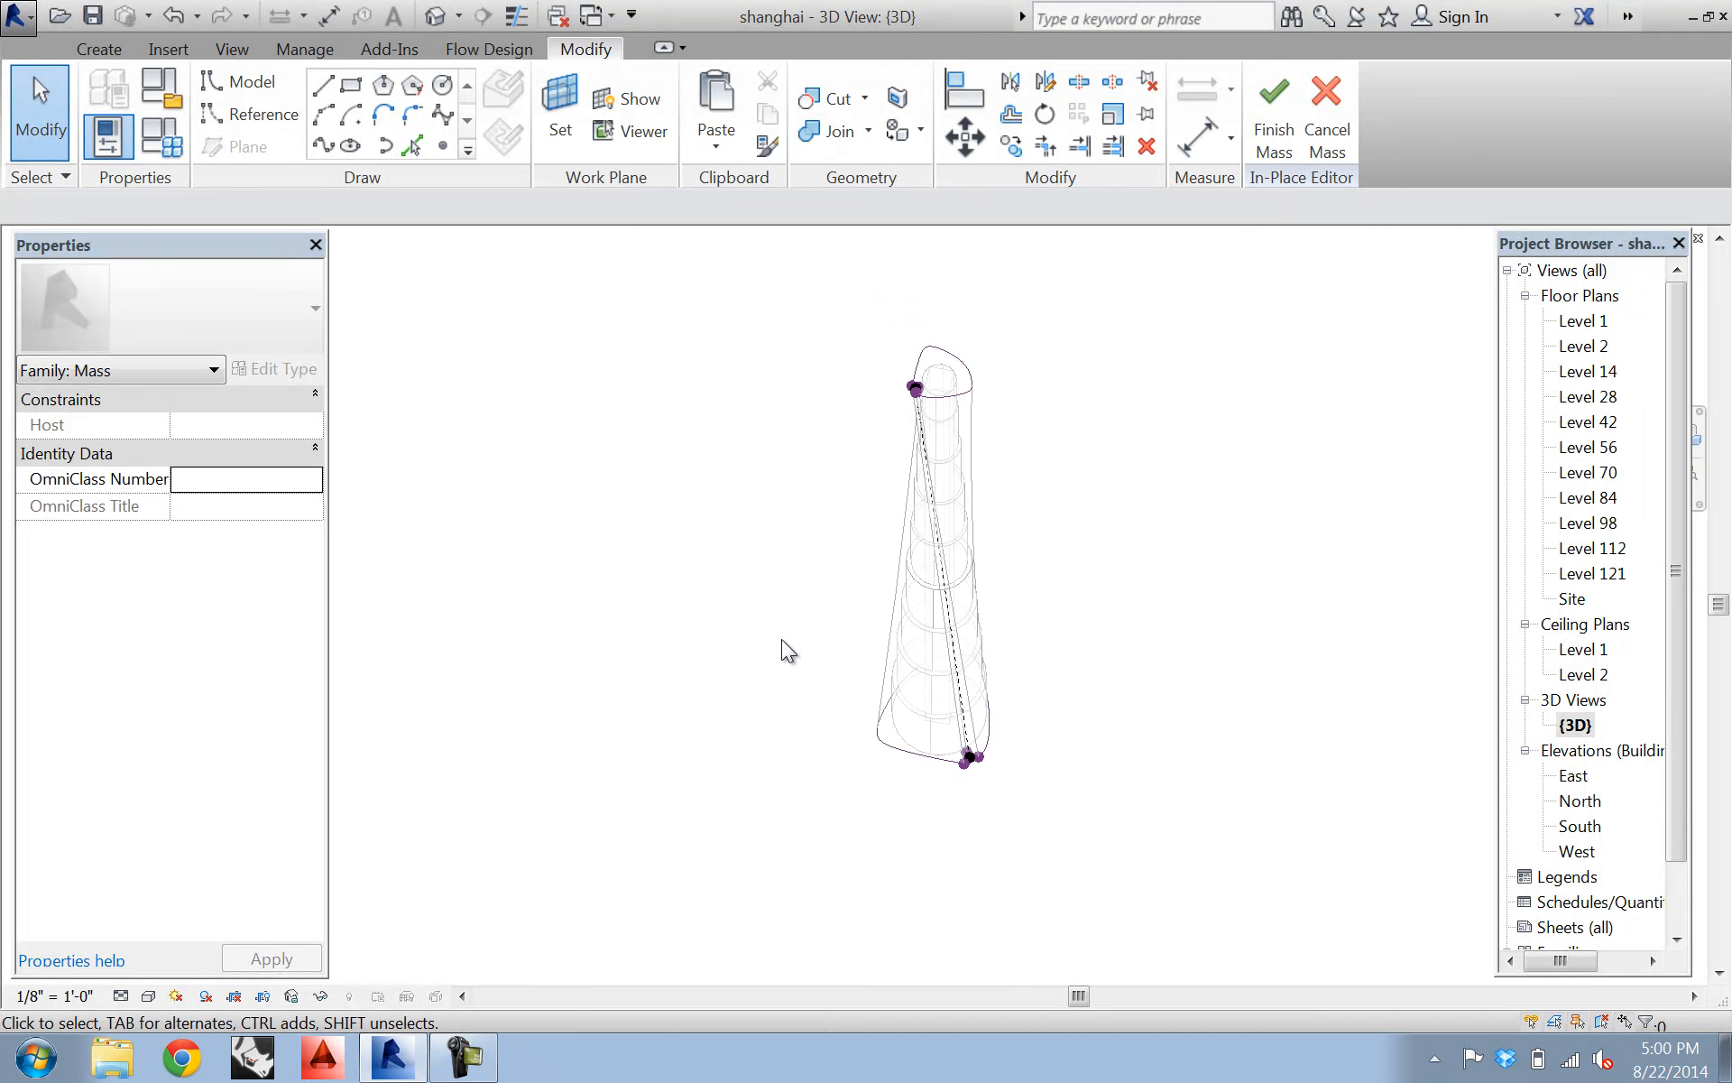
left_click(1259, 83)
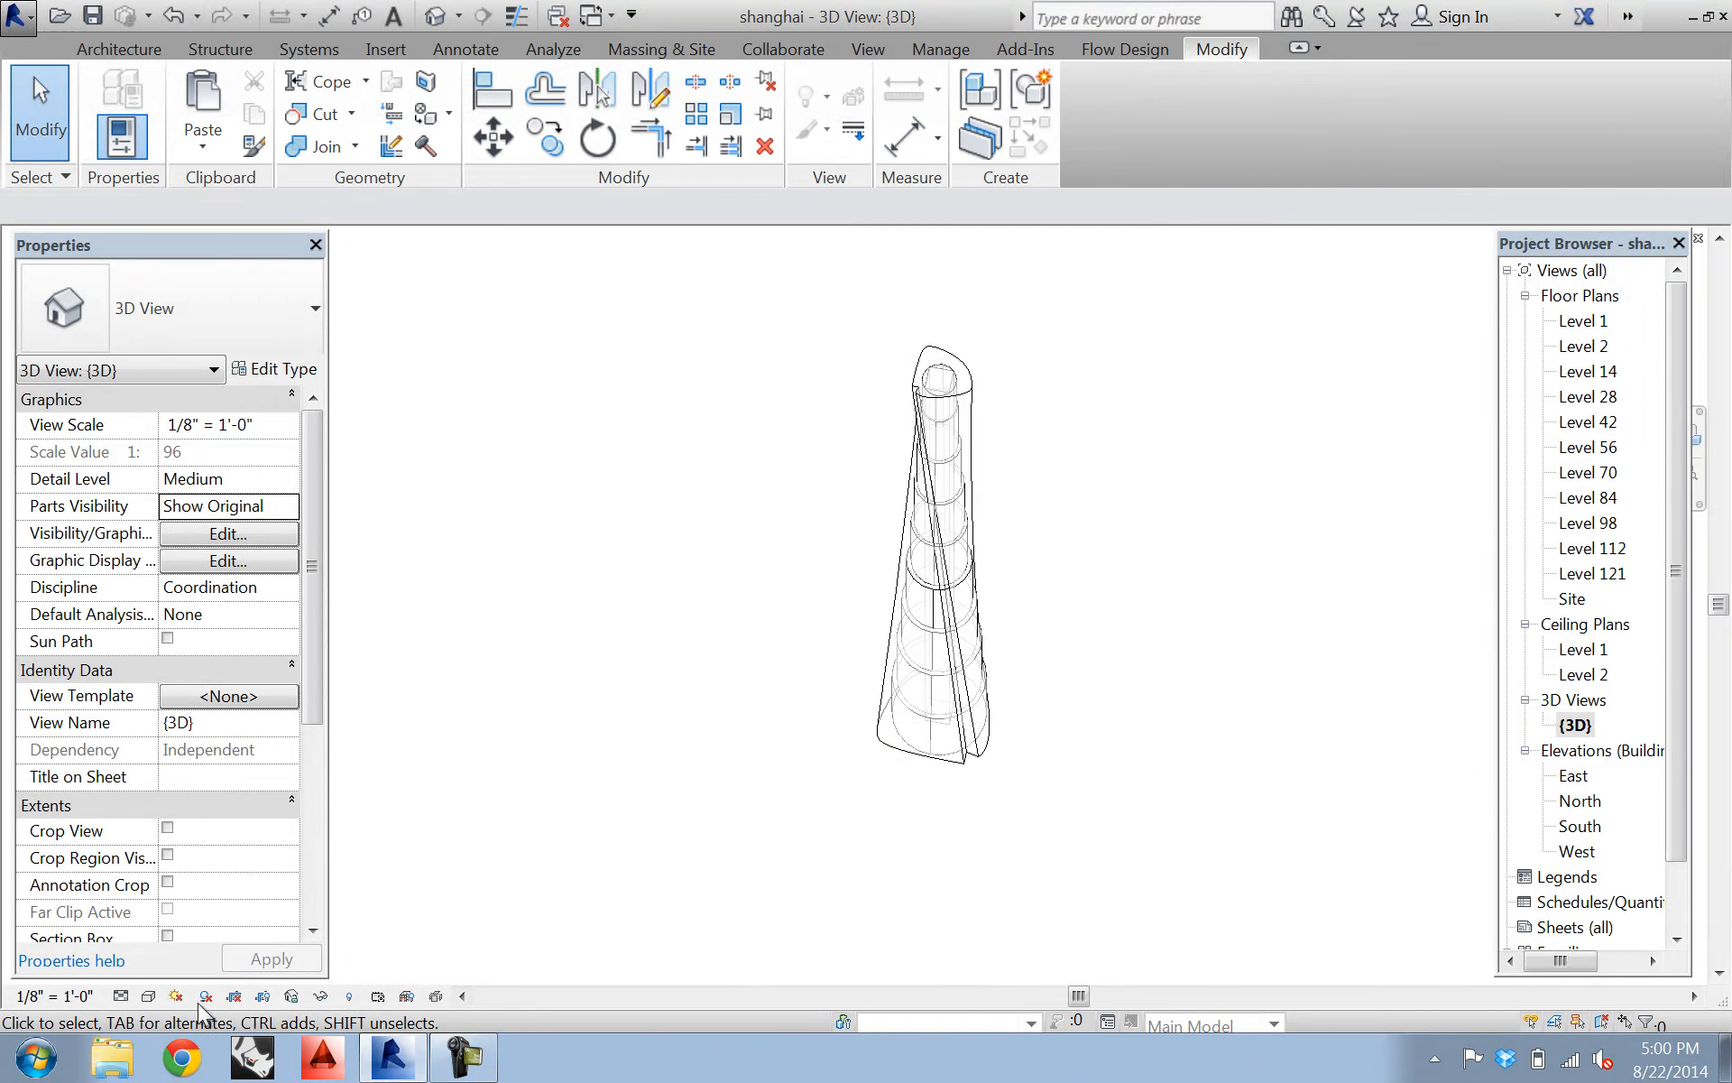
- Set the {3D} view's visual style to a shaded display and view the twisted tower
left_click(148, 996)
left_click(203, 887)
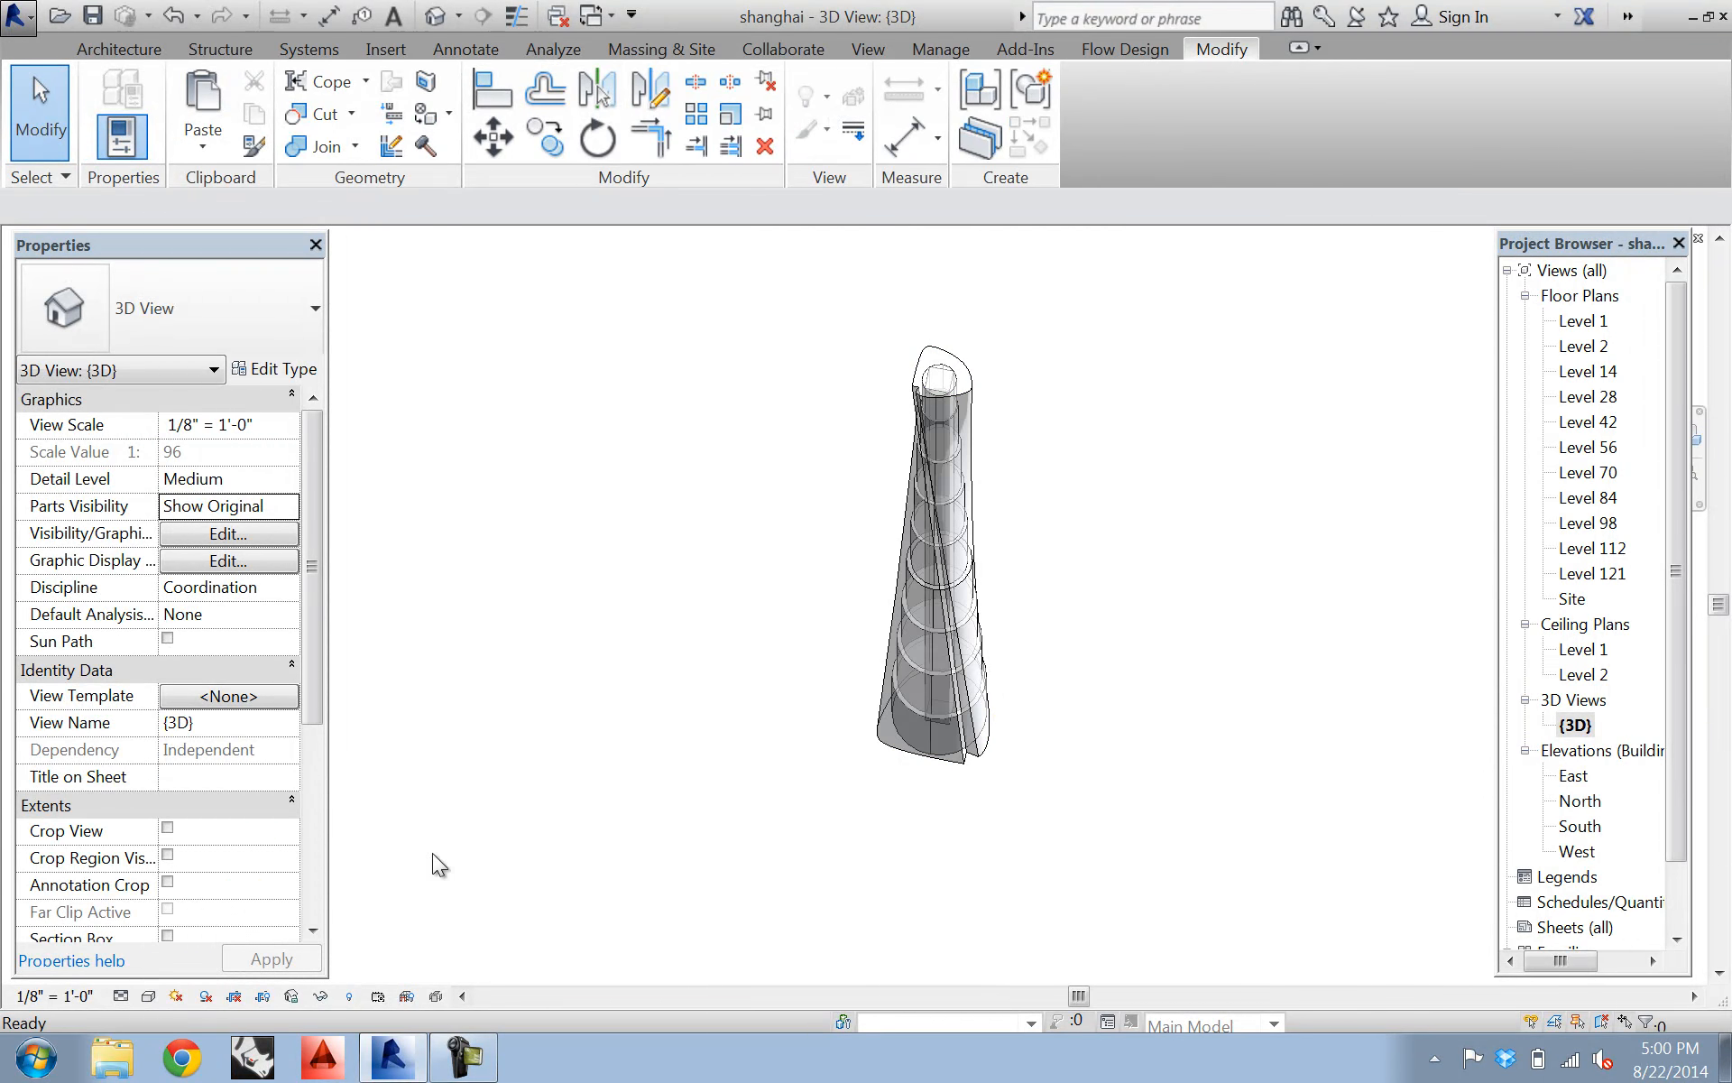
mouse_move(845, 769)
middle_mouse_down()
mouse_move(754, 831)
mouse_move(587, 610)
mouse_move(1056, 522)
mouse_move(1125, 777)
mouse_move(905, 848)
mouse_move(843, 820)
mouse_move(817, 914)
middle_mouse_up()
scroll(794, 805, "up", 1)
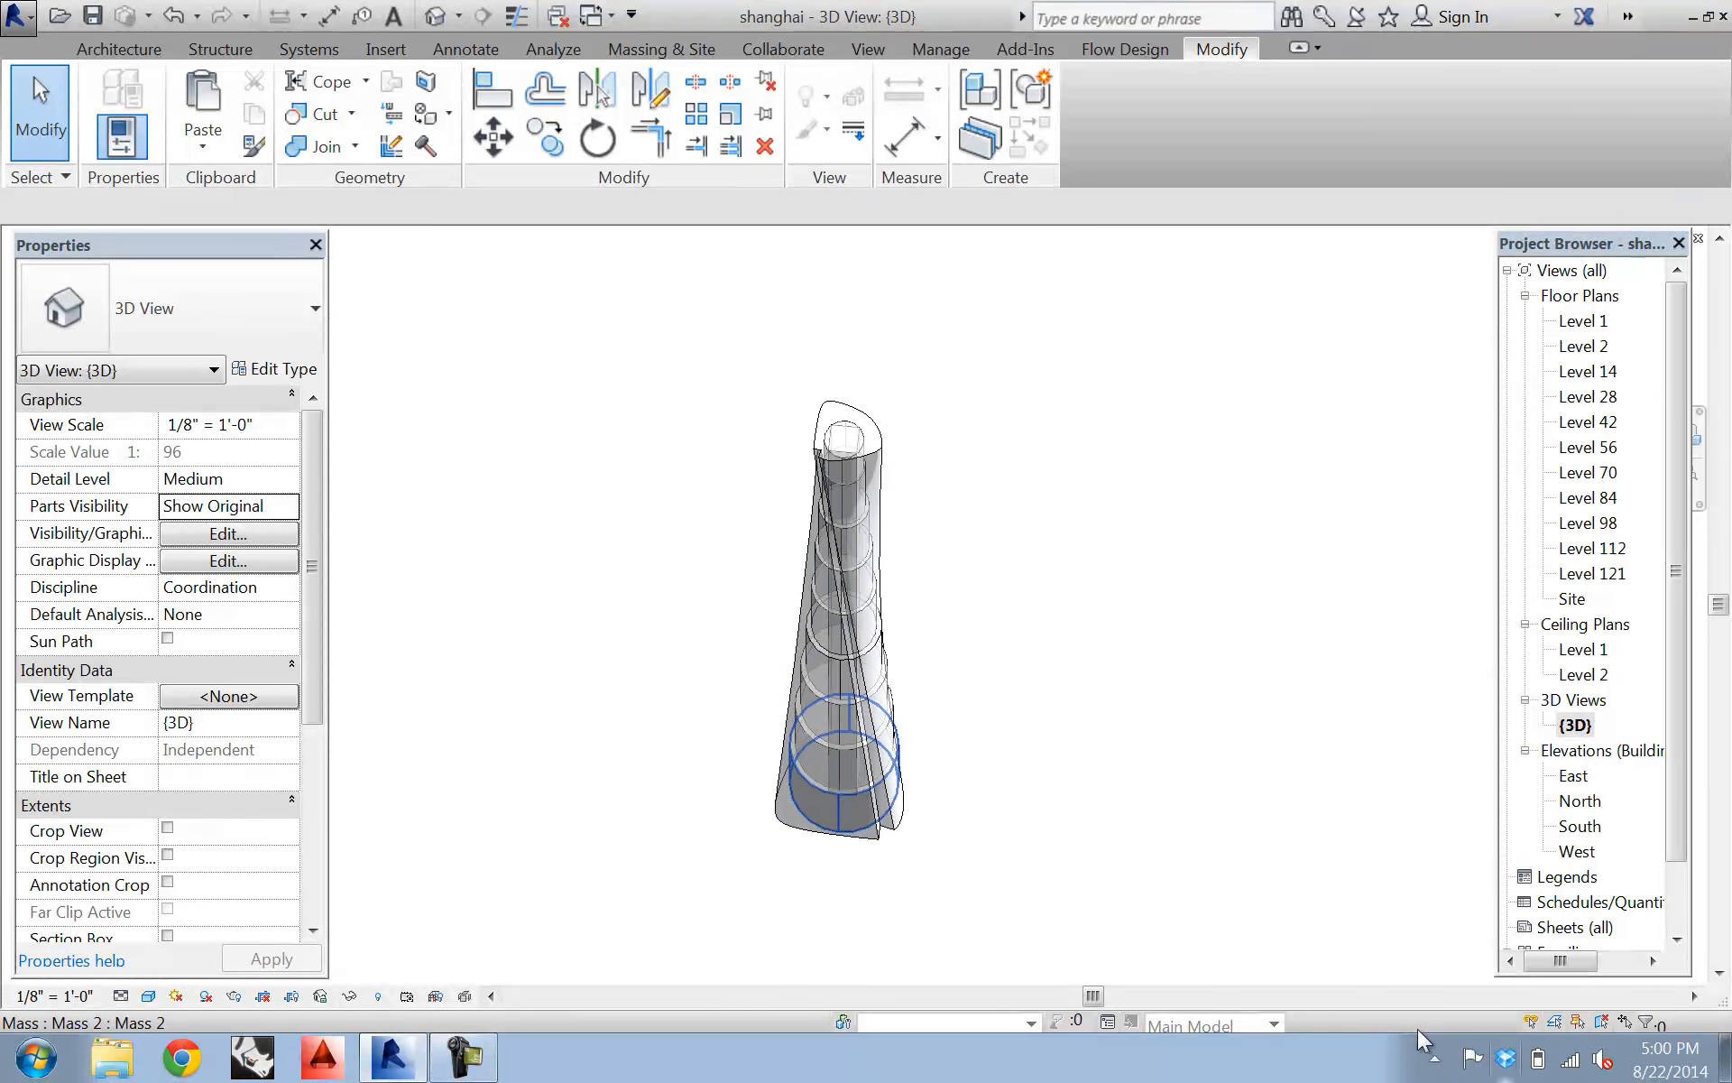
left_click(459, 1050)
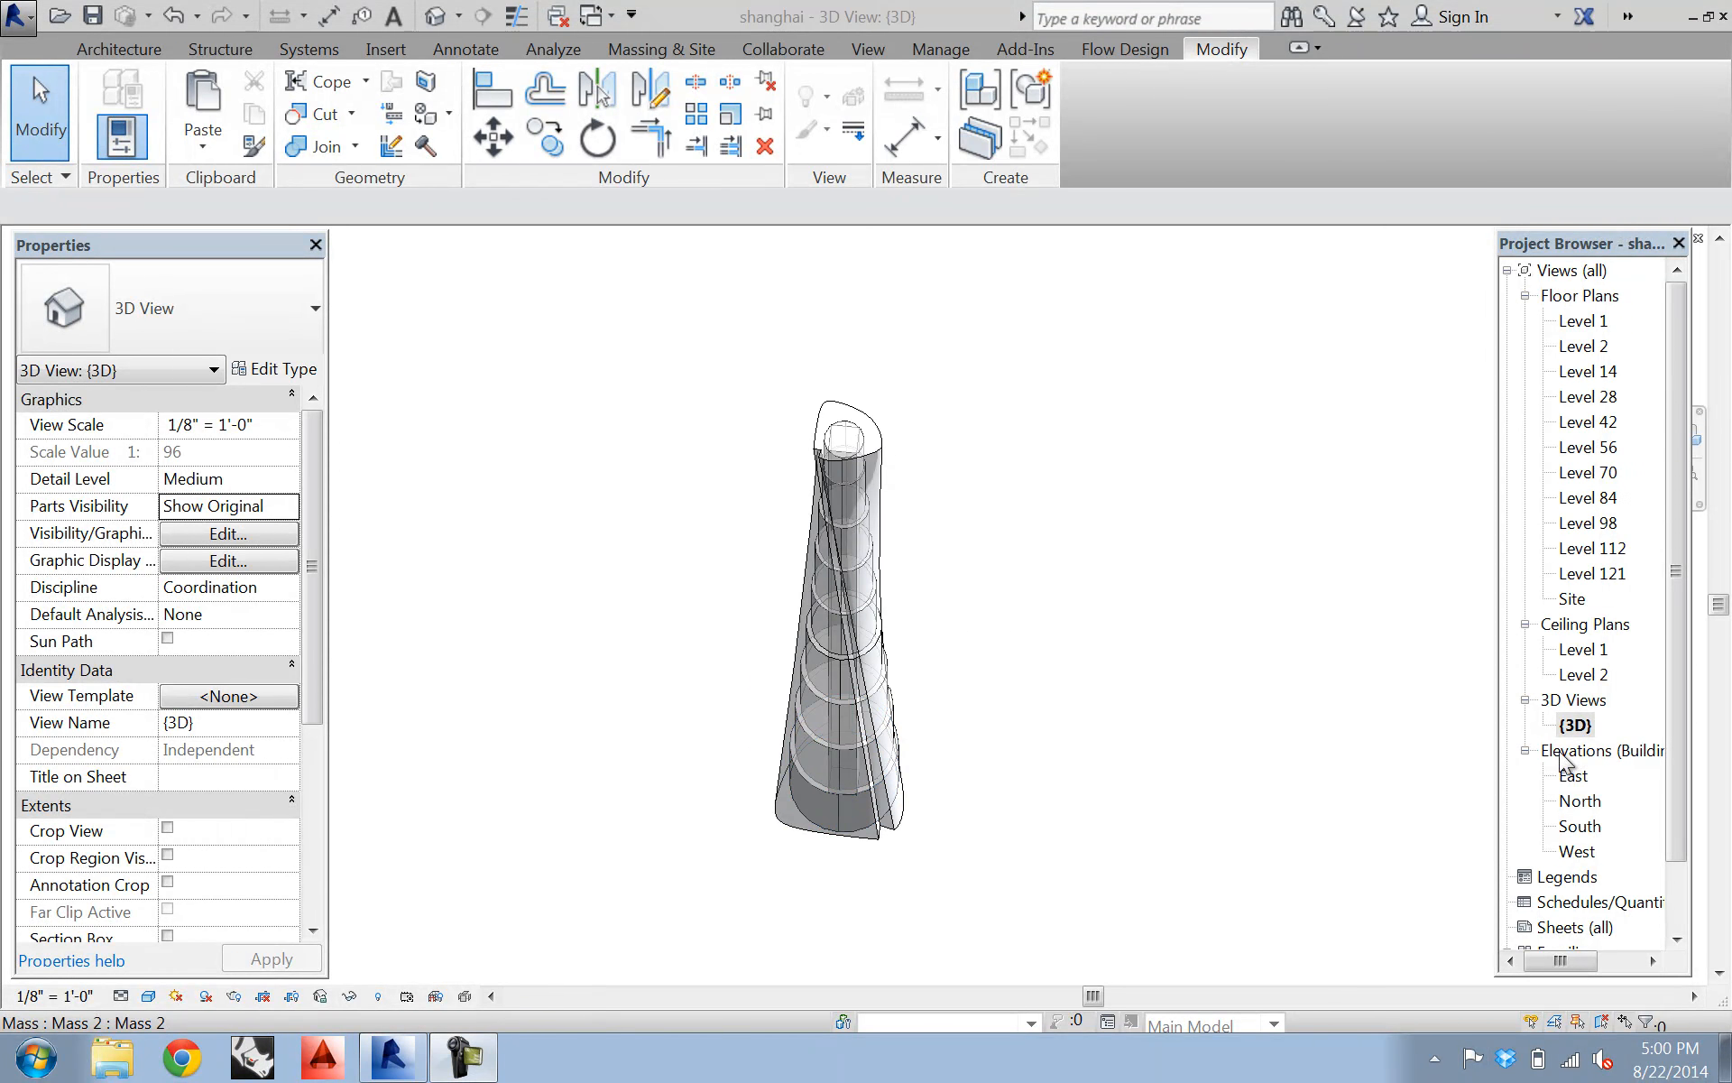